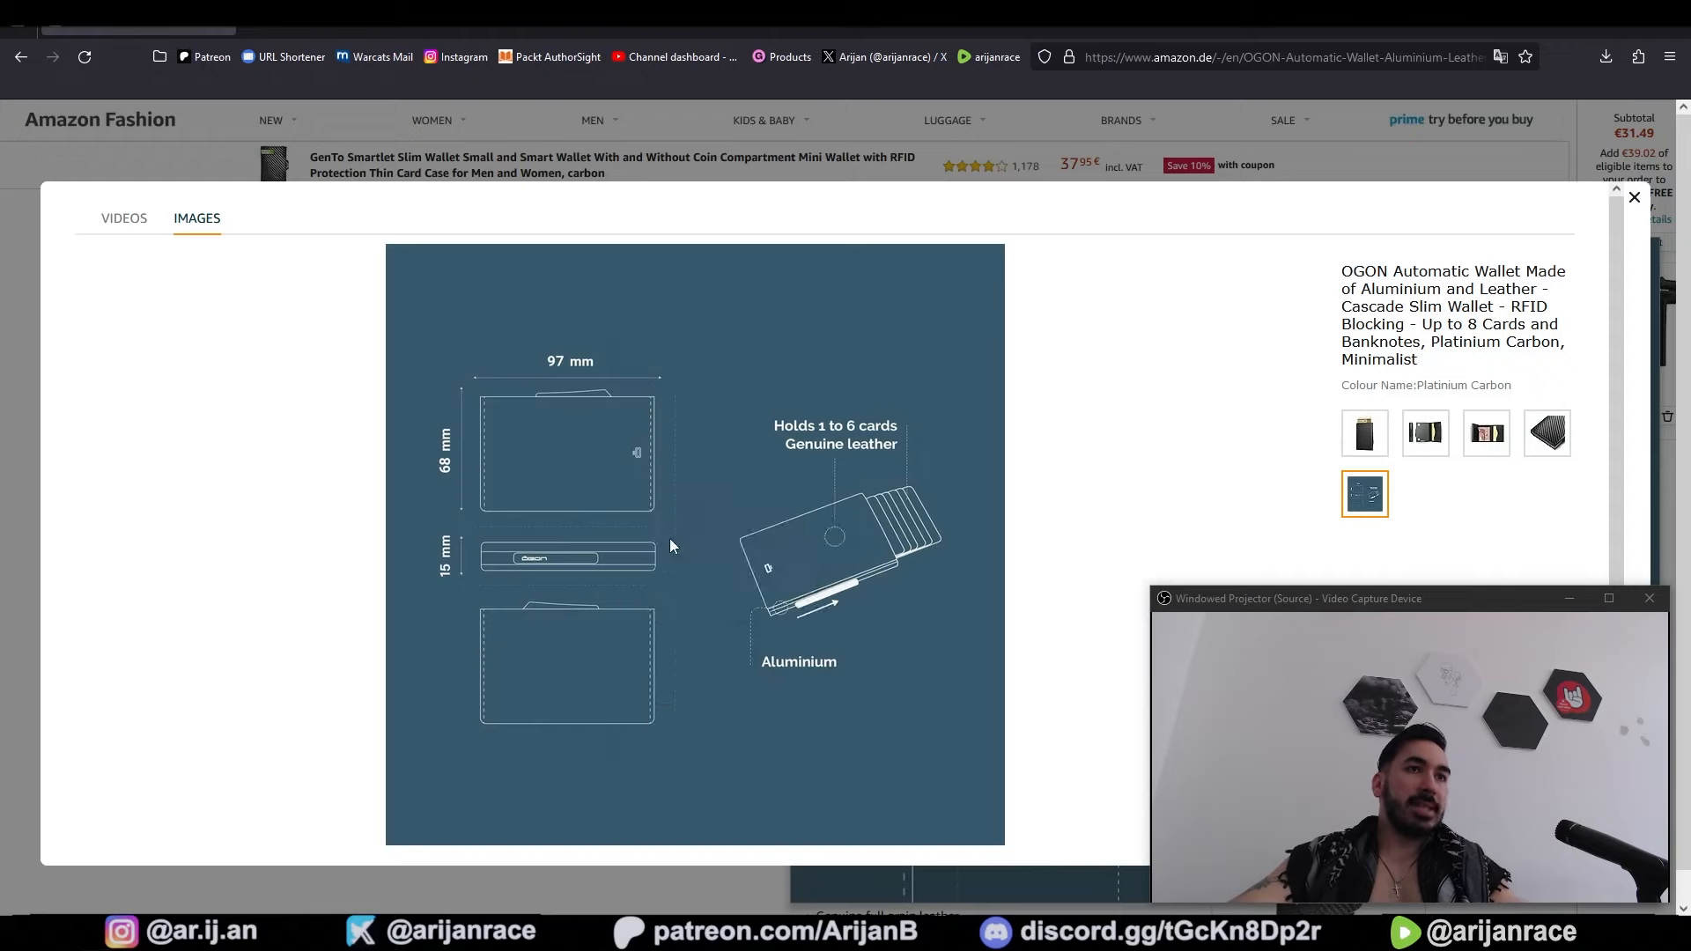
Step: Save the wallet's dimension drawing as a JPEG named Blueprint in the Wallet folder
text(Blue)
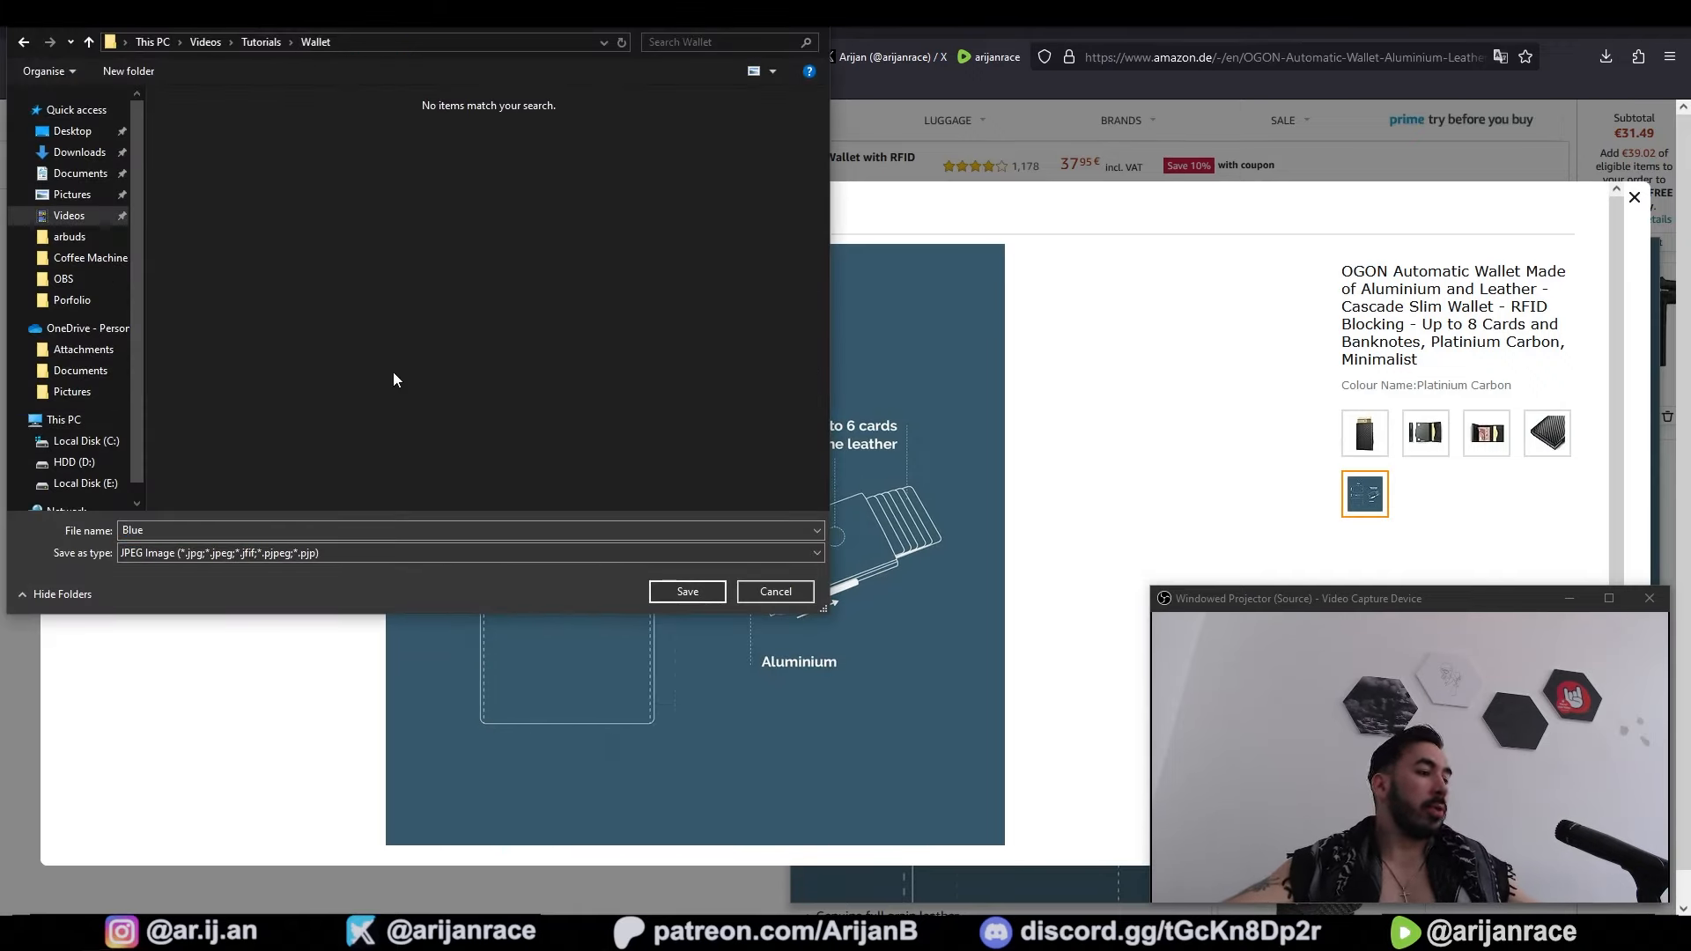
click(363, 530)
text(Bluep)
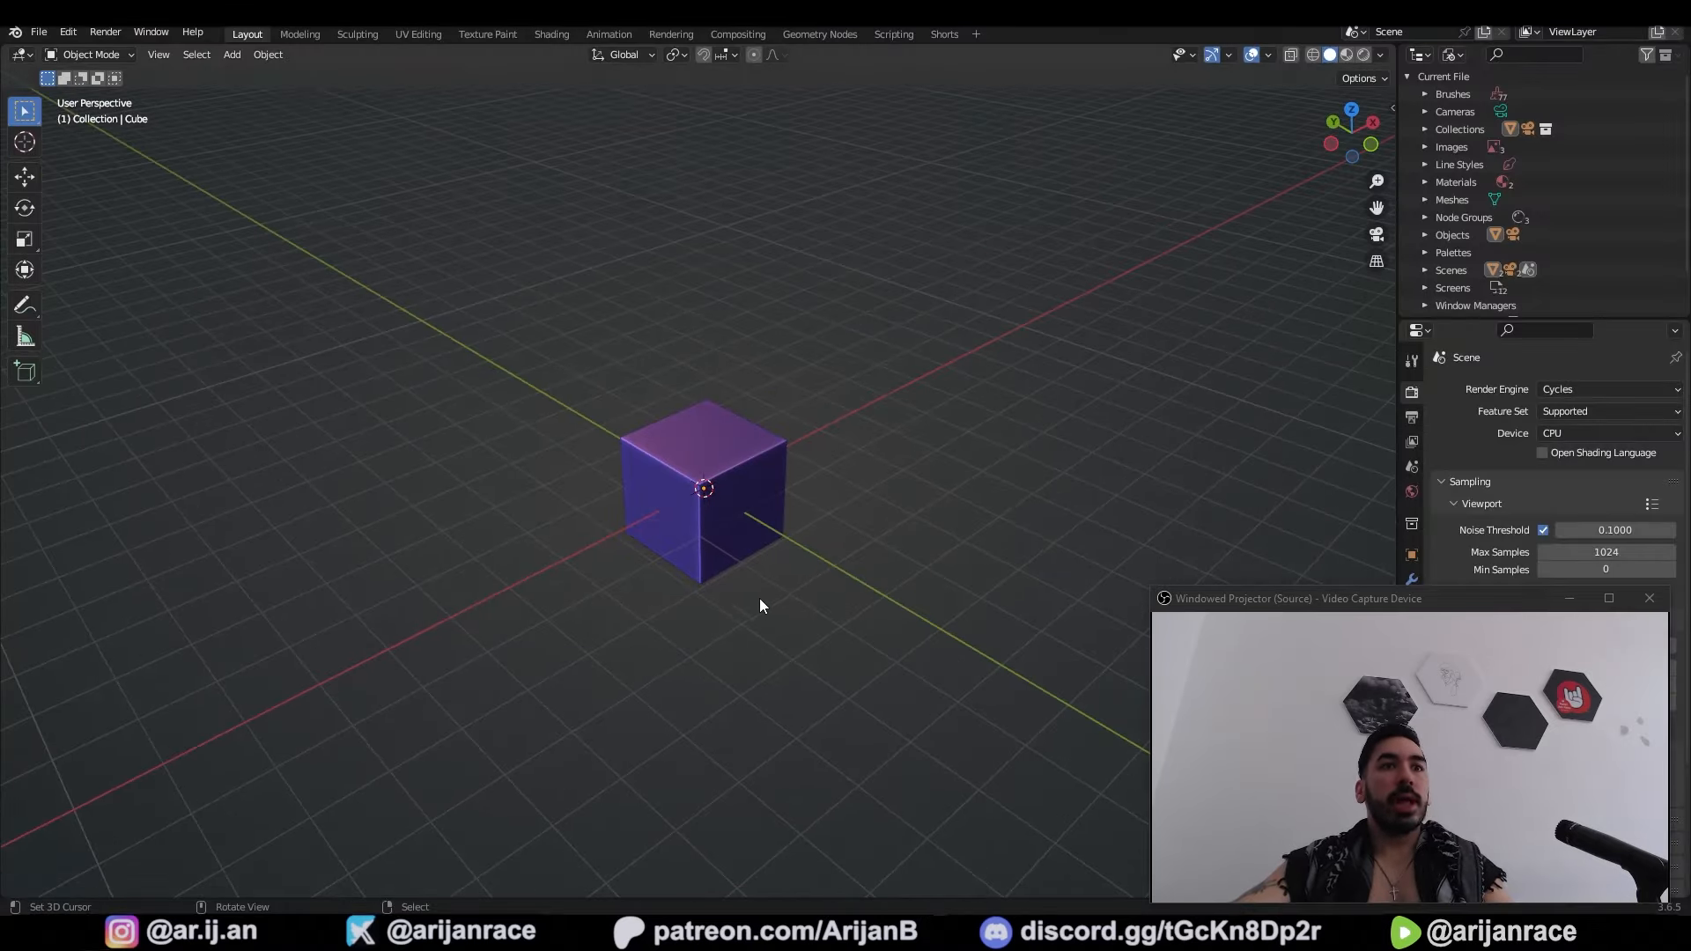
Step: Switch to Blender and load Blueprint.jpg as a reference image aligned to the top view
key(KP_7)
key(shift+a)
key(shift+a)
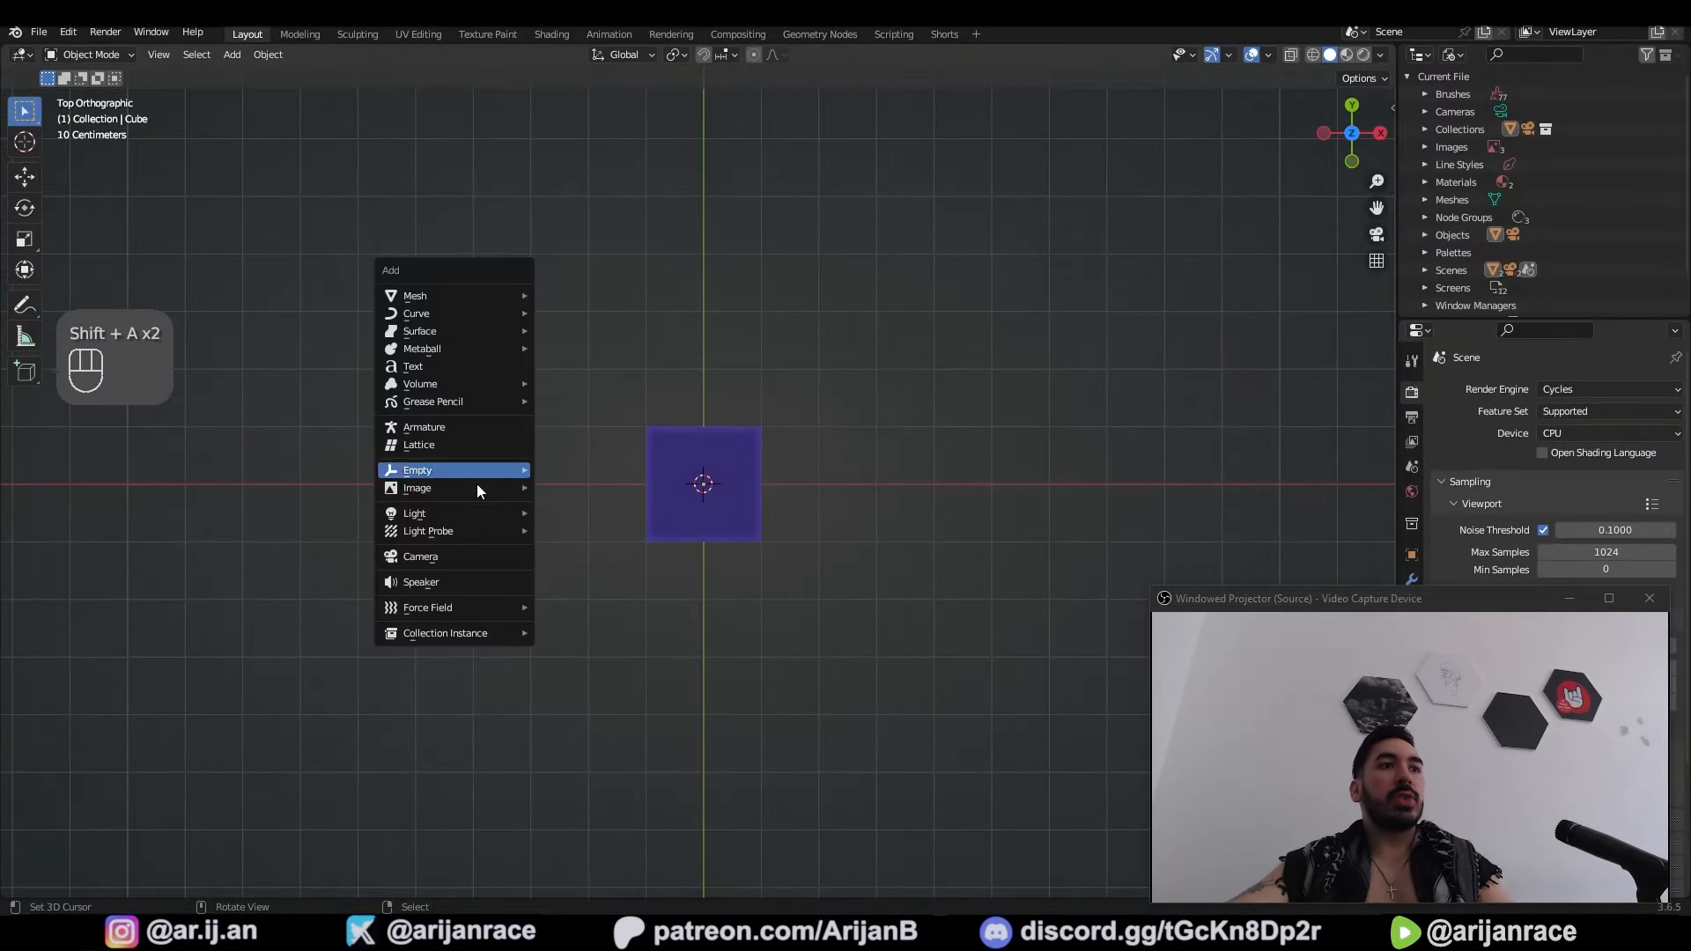
mouse_move(467, 487)
click(610, 487)
double_click(692, 308)
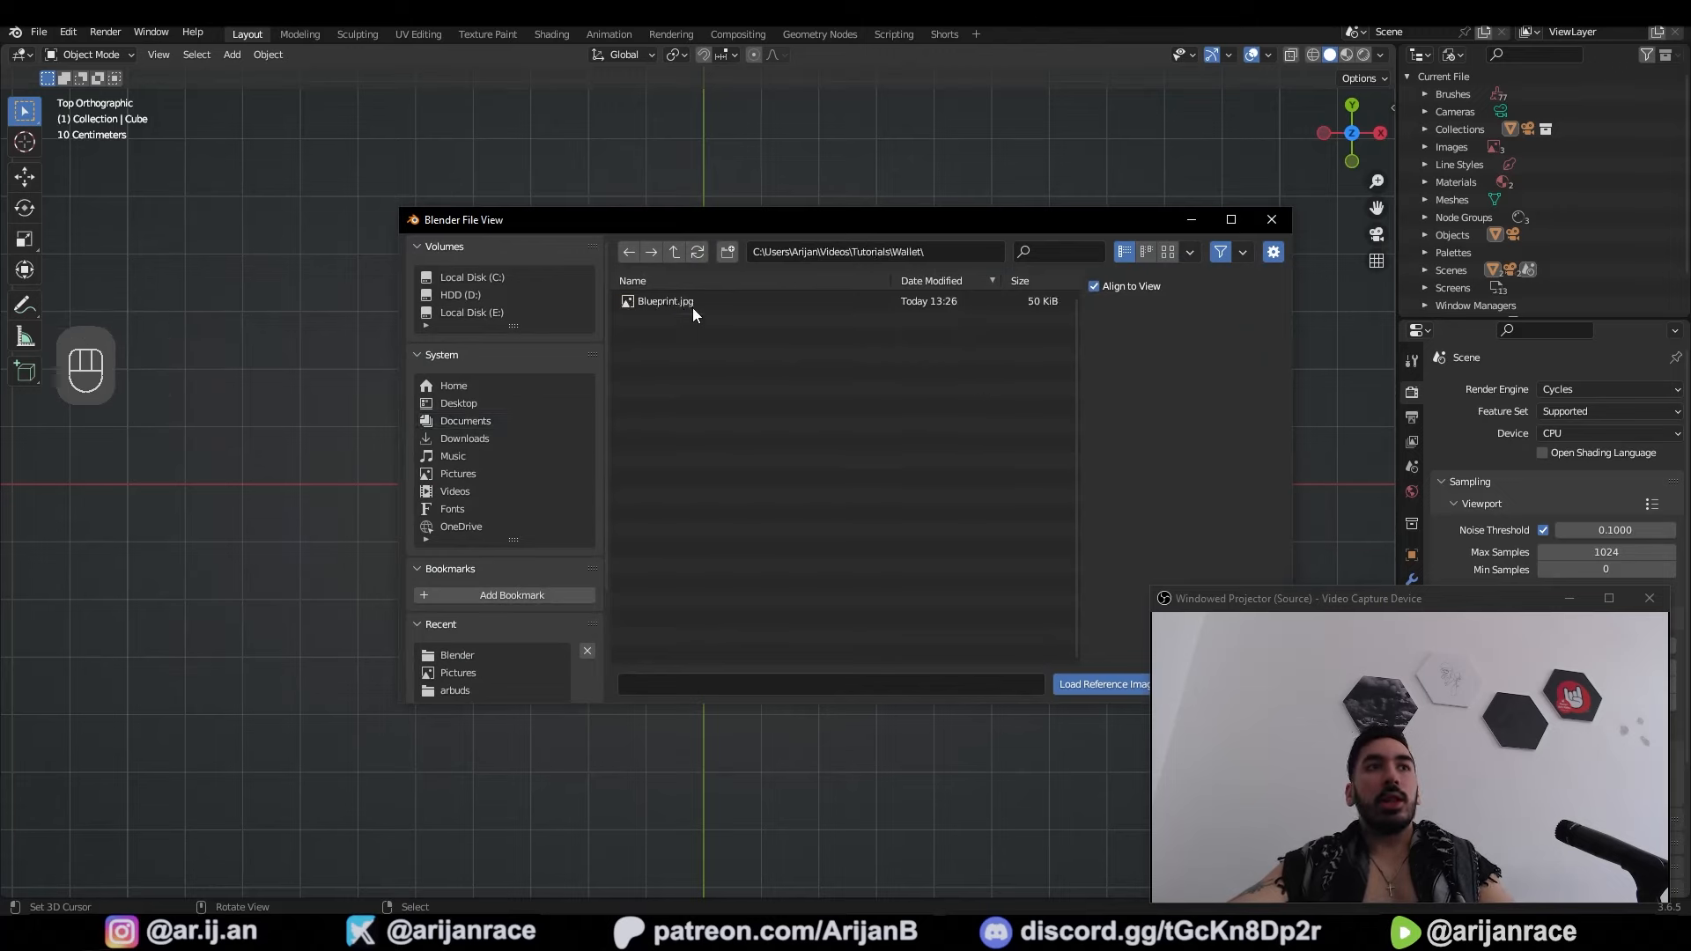
double_click(687, 305)
Step: Enable opacity for the blueprint reference image and set it to 0.772
scroll(726, 452, up, 5)
scroll(726, 452, down, 3)
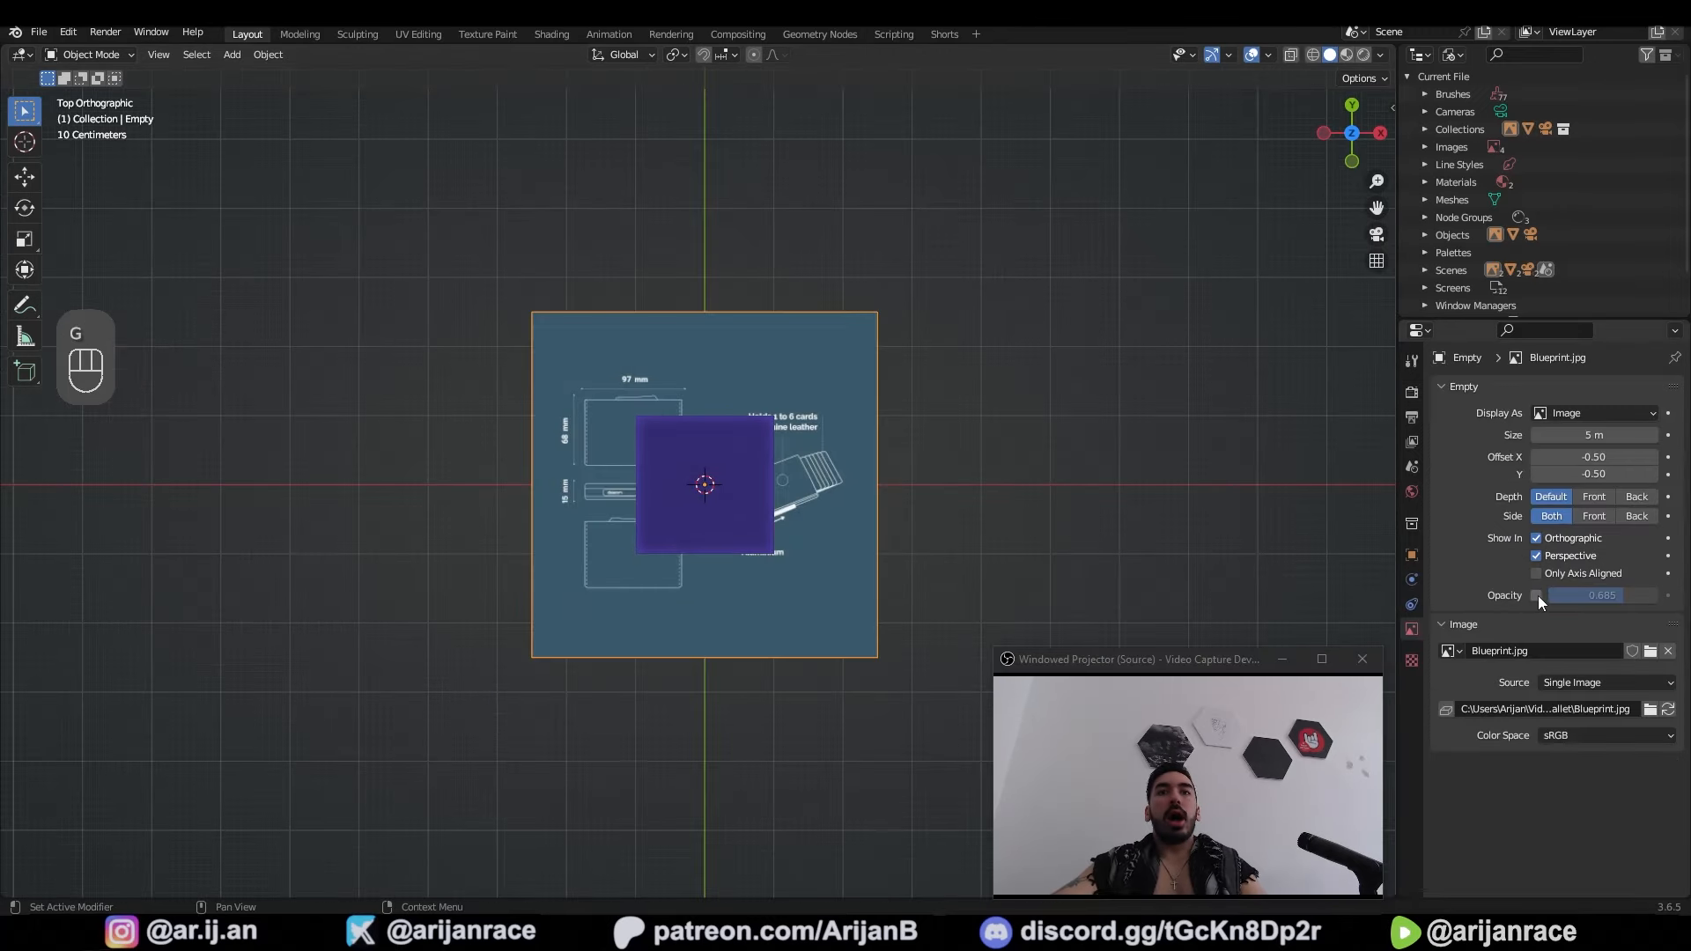
click(1536, 595)
drag(1636, 596, 1621, 596)
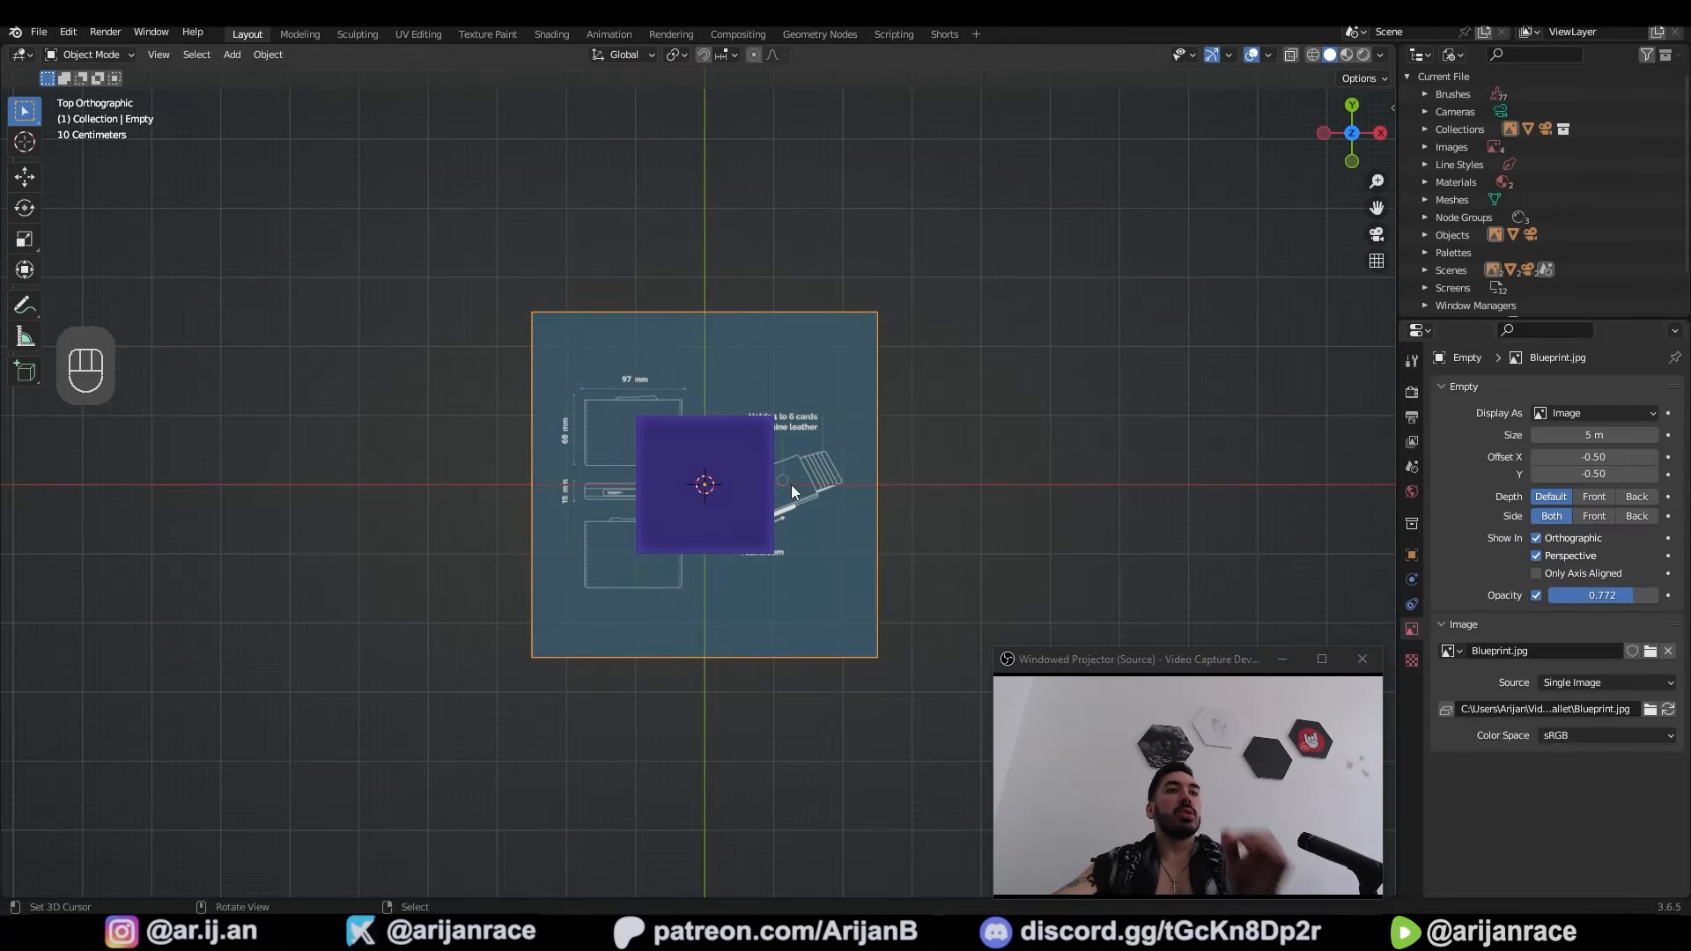
Step: Move the blueprint image so the lower-left corner of the upper wallet outline sits on the world origin
scroll(786, 476, up, 3)
scroll(715, 448, up, 2)
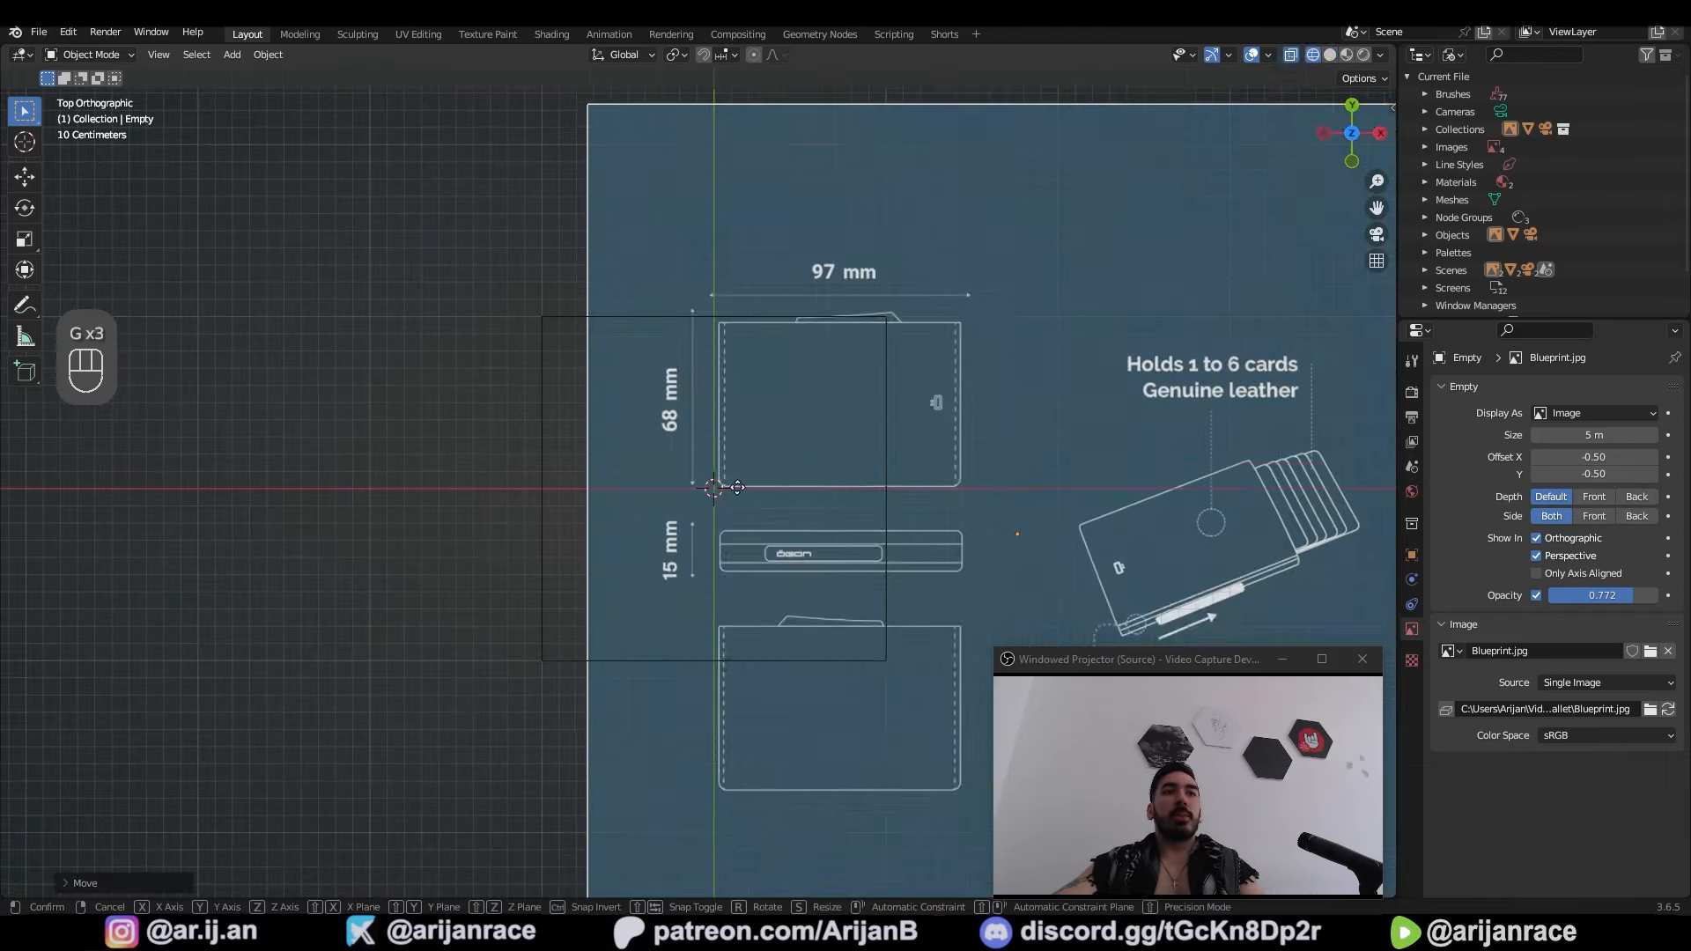
key(g)
key(g)
key(g)
click(736, 499)
scroll(740, 507, up, 6)
key(g)
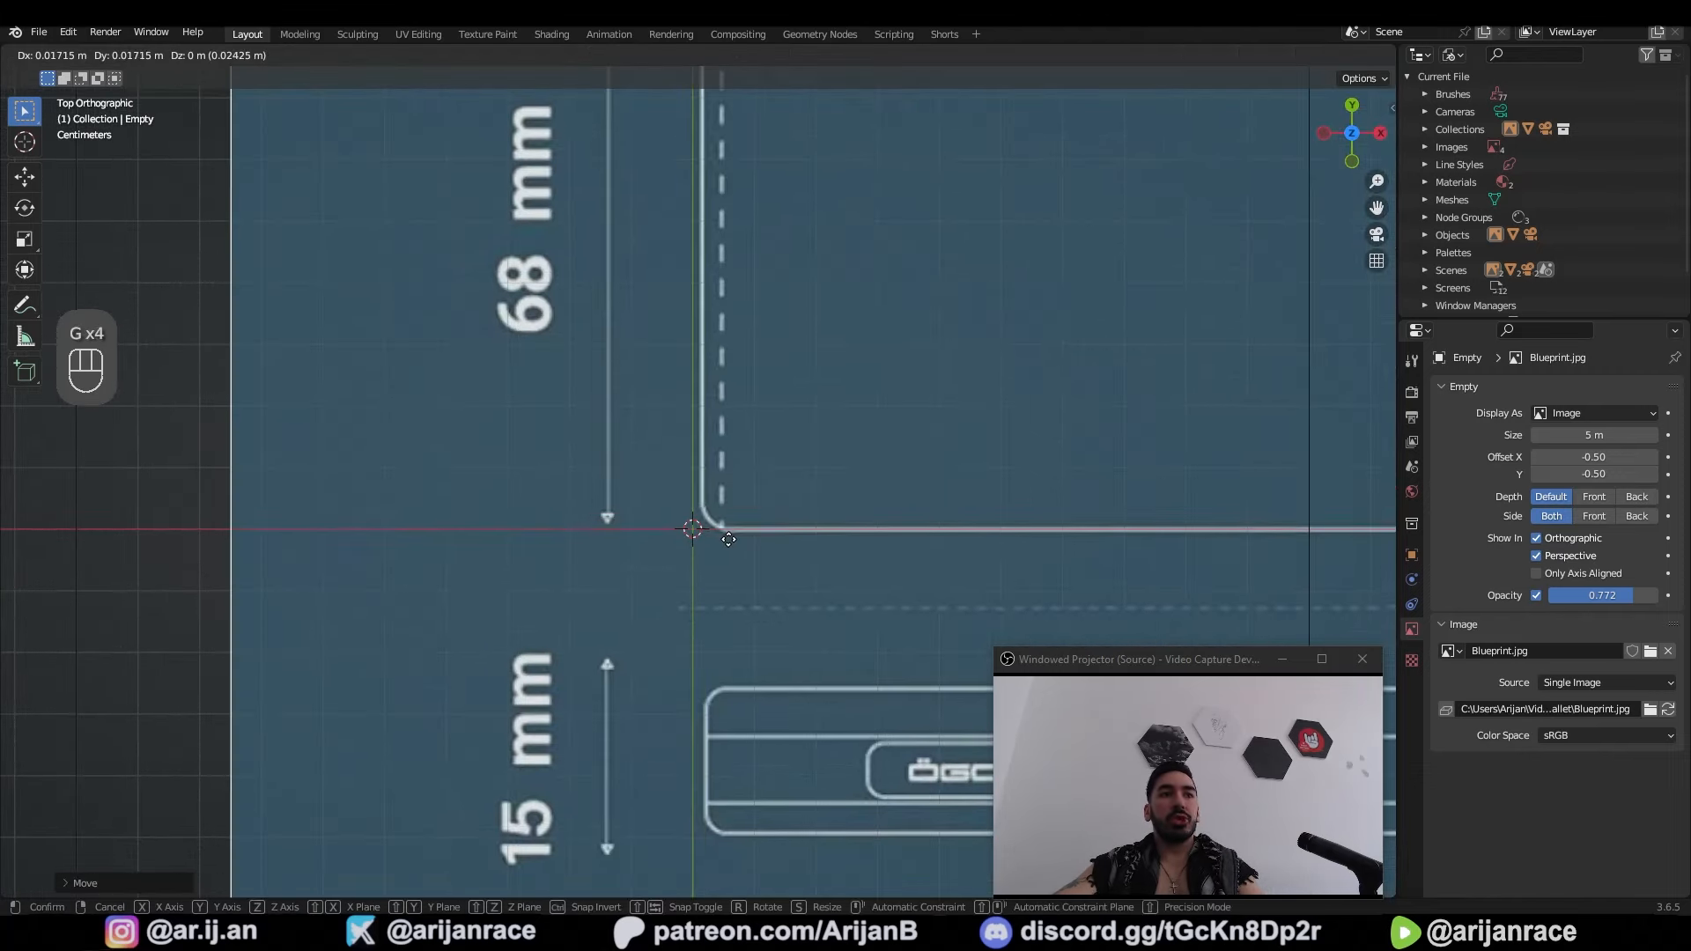
Step: Lower the blueprint image along the Z axis so it lies well below the cube
key(g)
middle_click(768, 389)
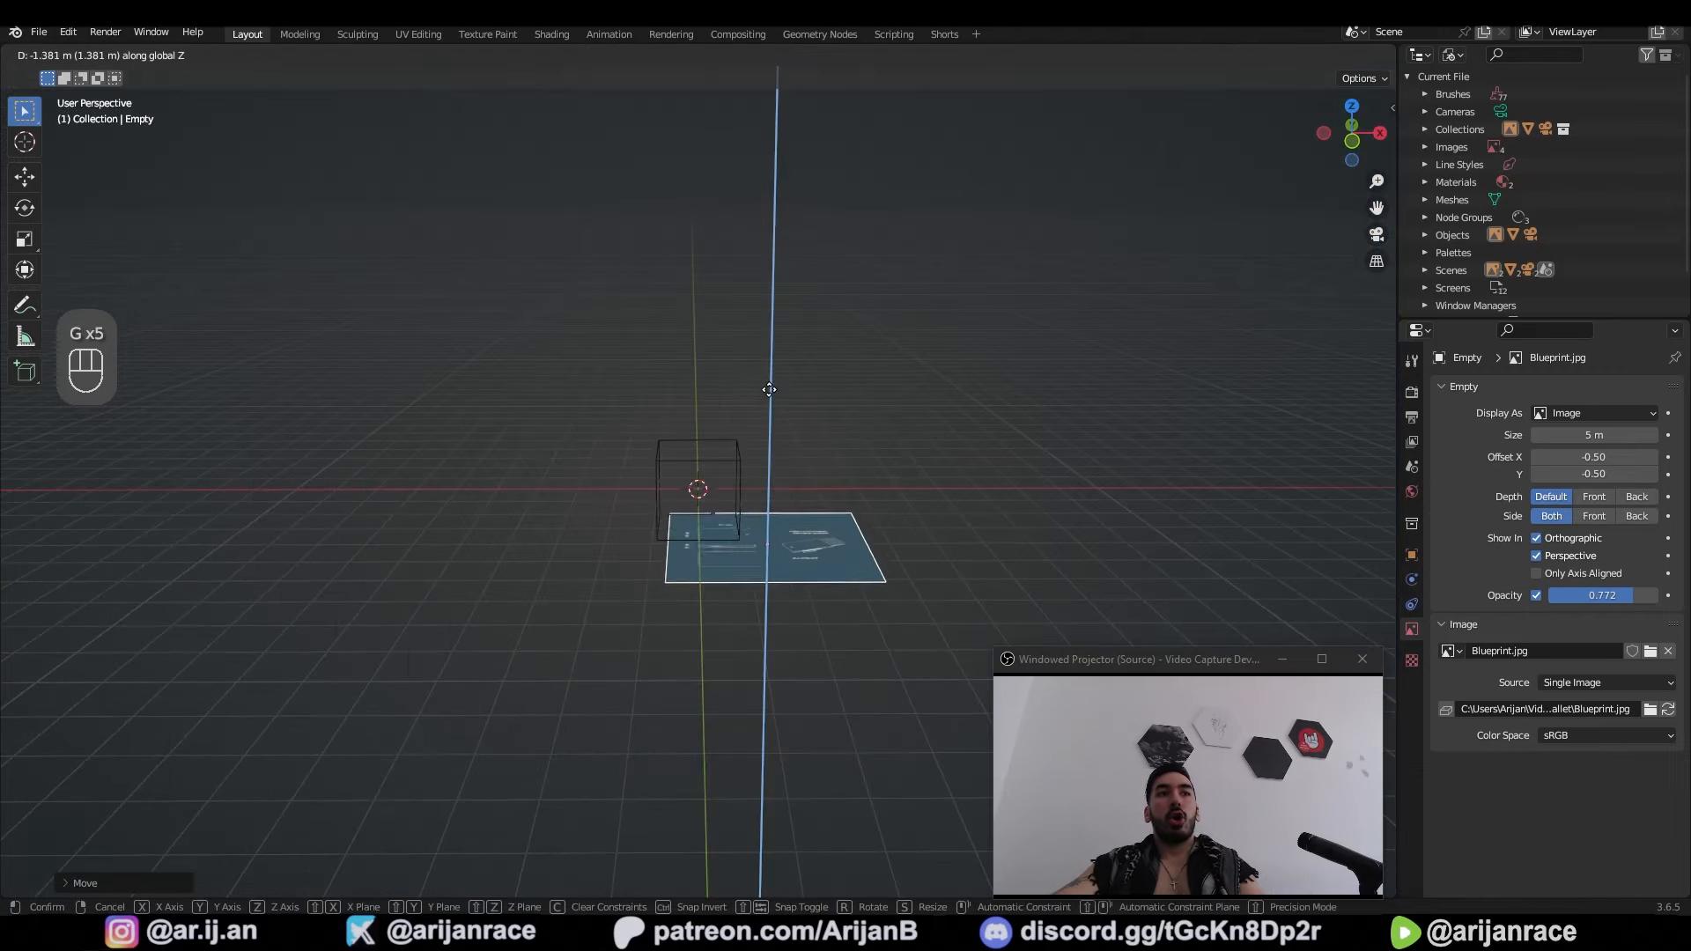
click(762, 671)
middle_drag(762, 672, 697, 506)
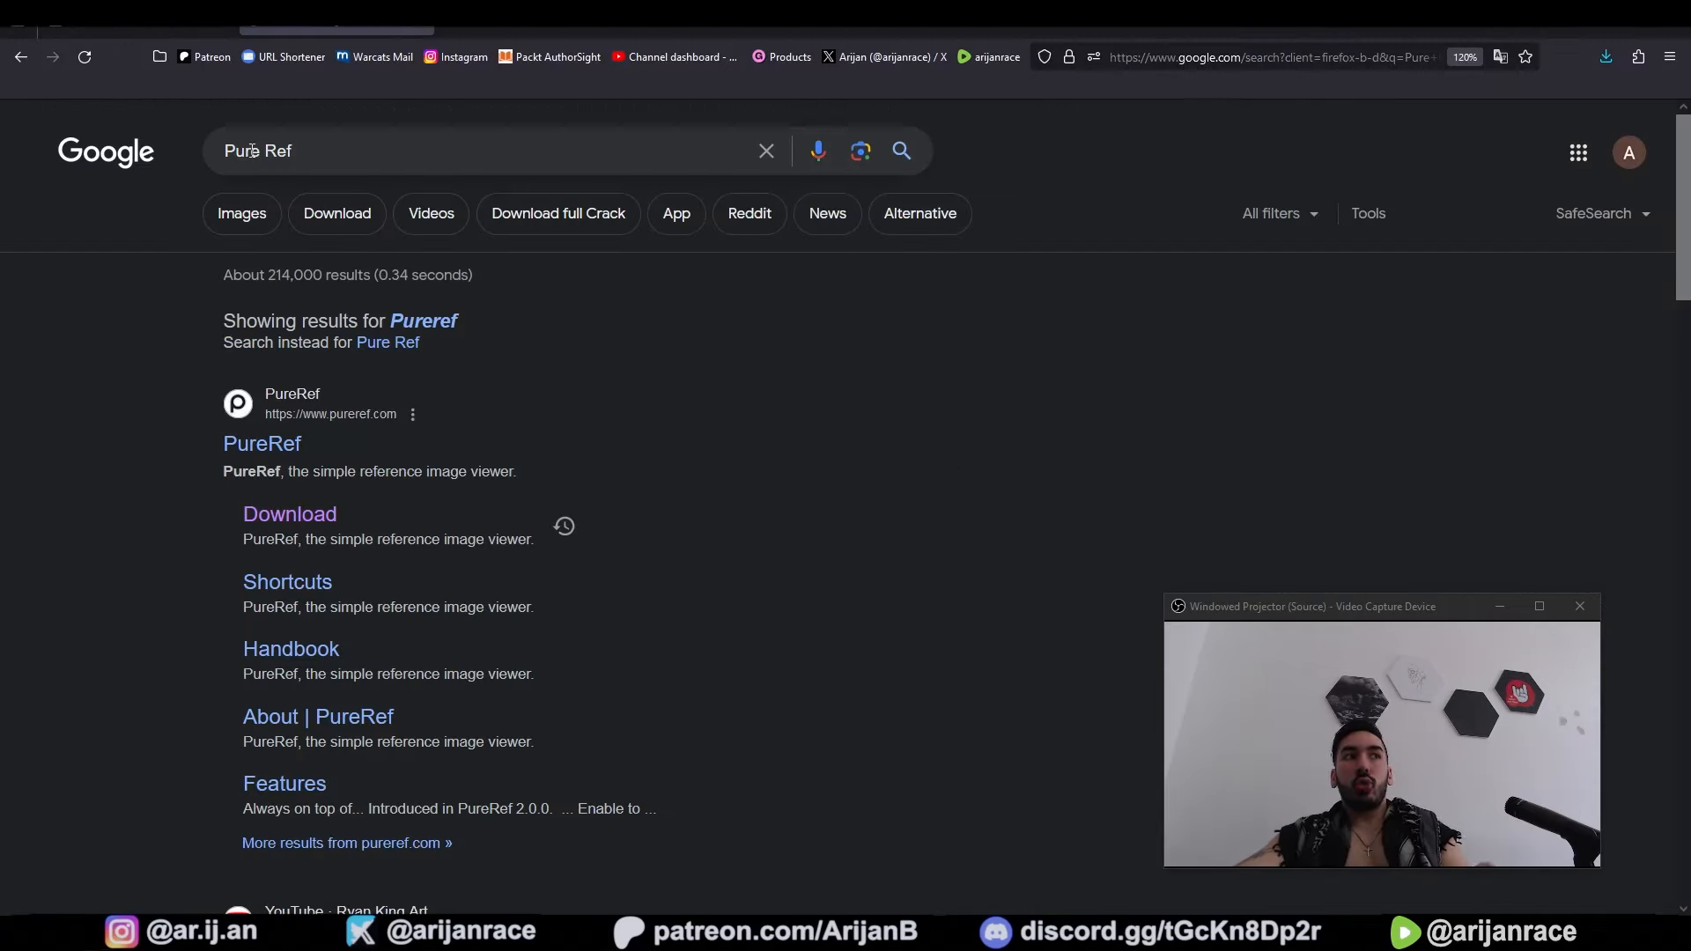
Step: Open the PureRef download page from the search results and launch PureRef
click(290, 516)
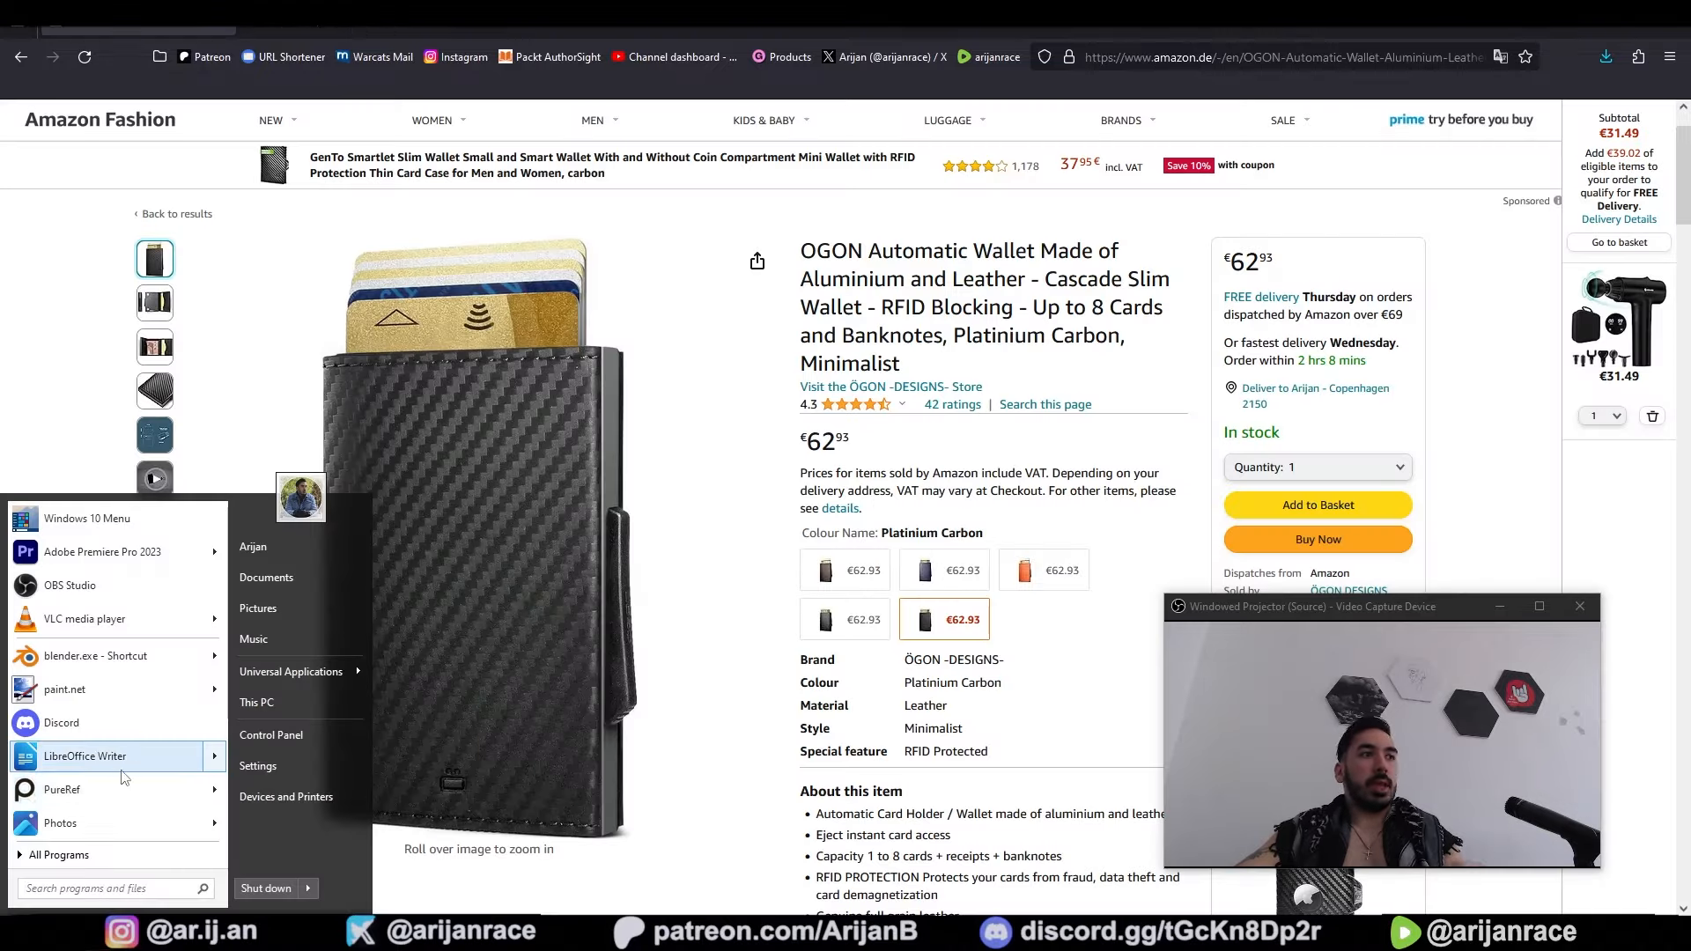
key(Escape)
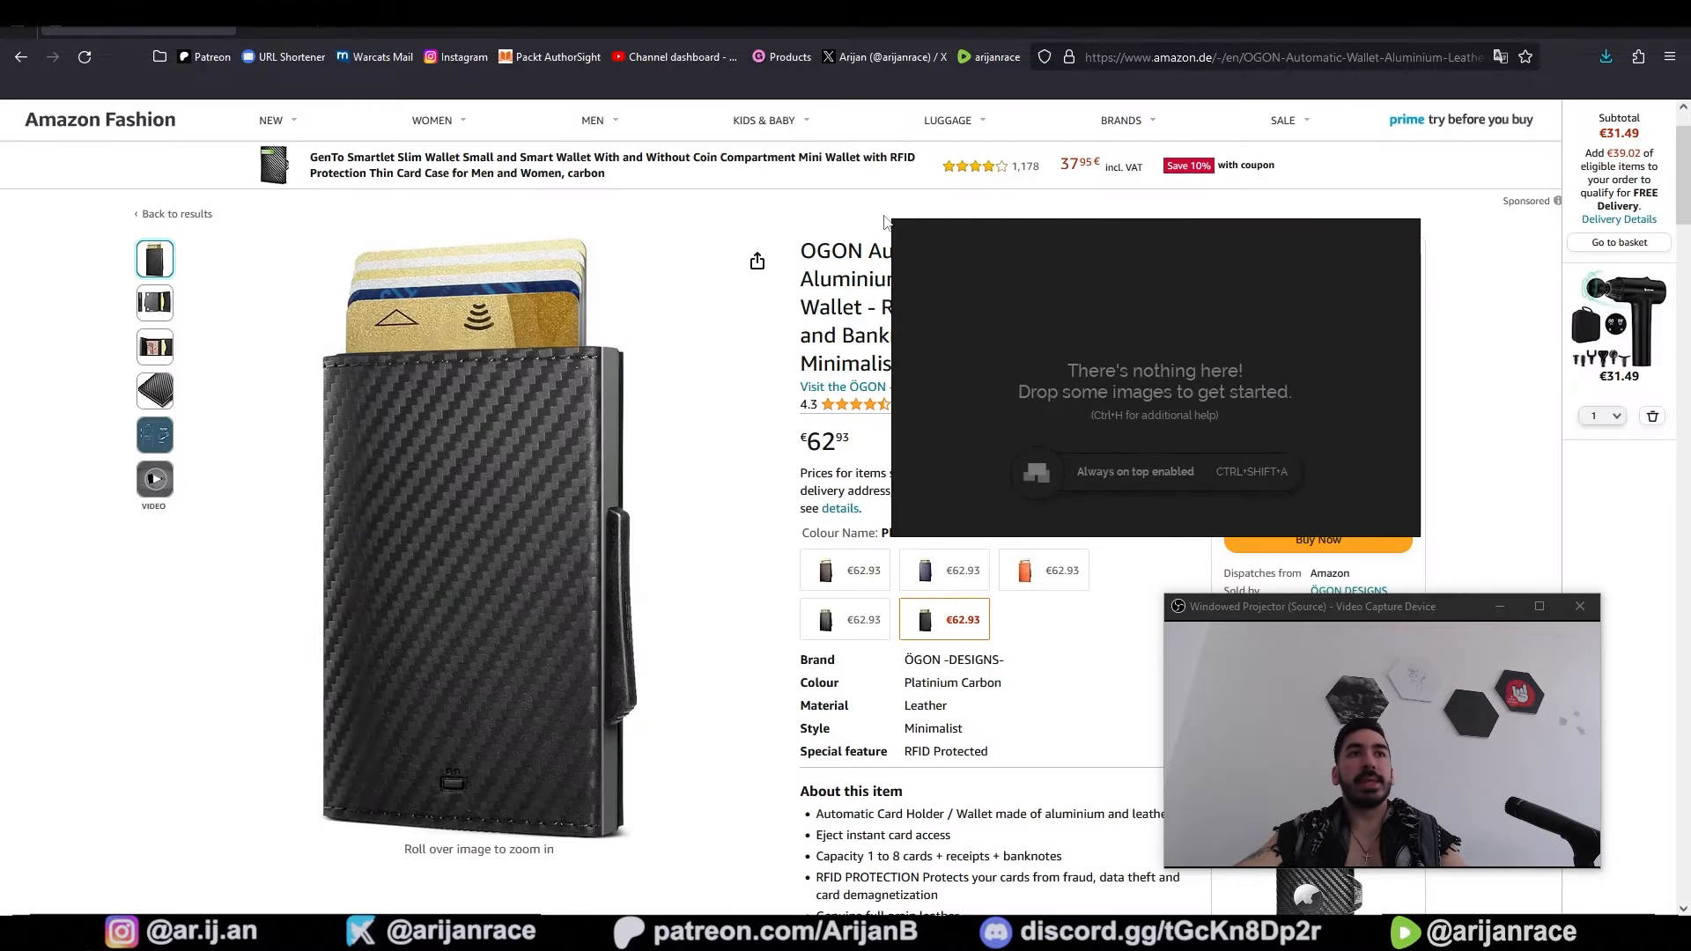
Step: Add the closed wallet photo and the open wallet photo with the banknote side by side to the PureRef board
click(475, 546)
drag(705, 510, 1203, 273)
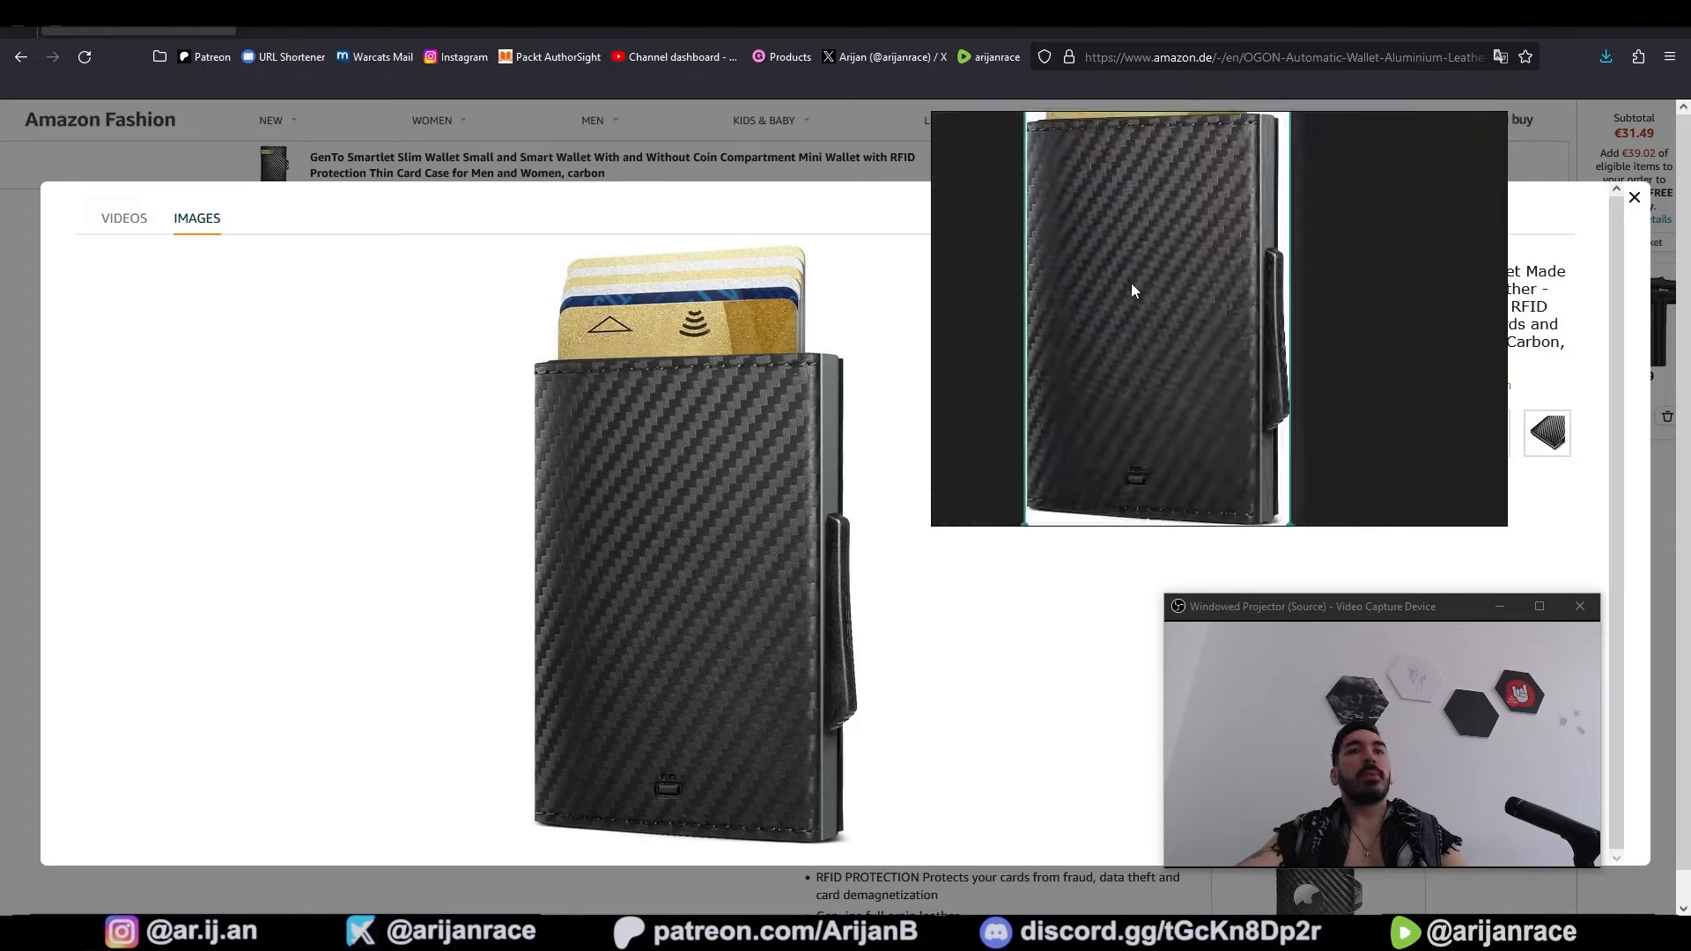
scroll(1131, 282, down, 3)
scroll(1161, 277, up, 2)
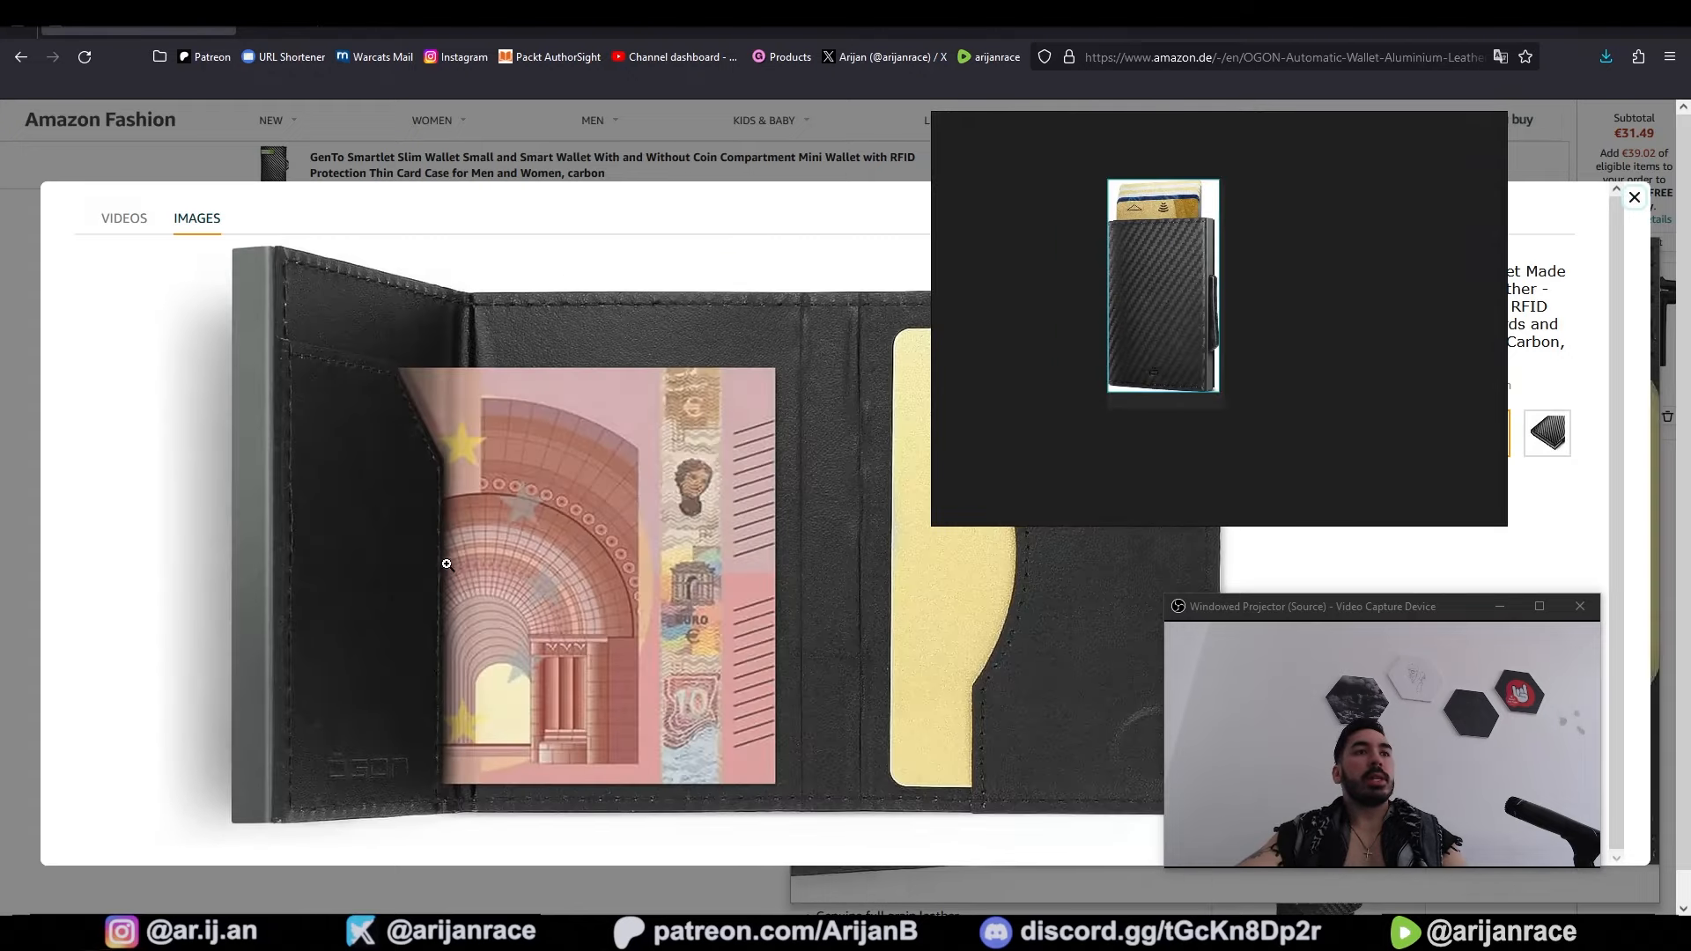
drag(446, 563, 1352, 285)
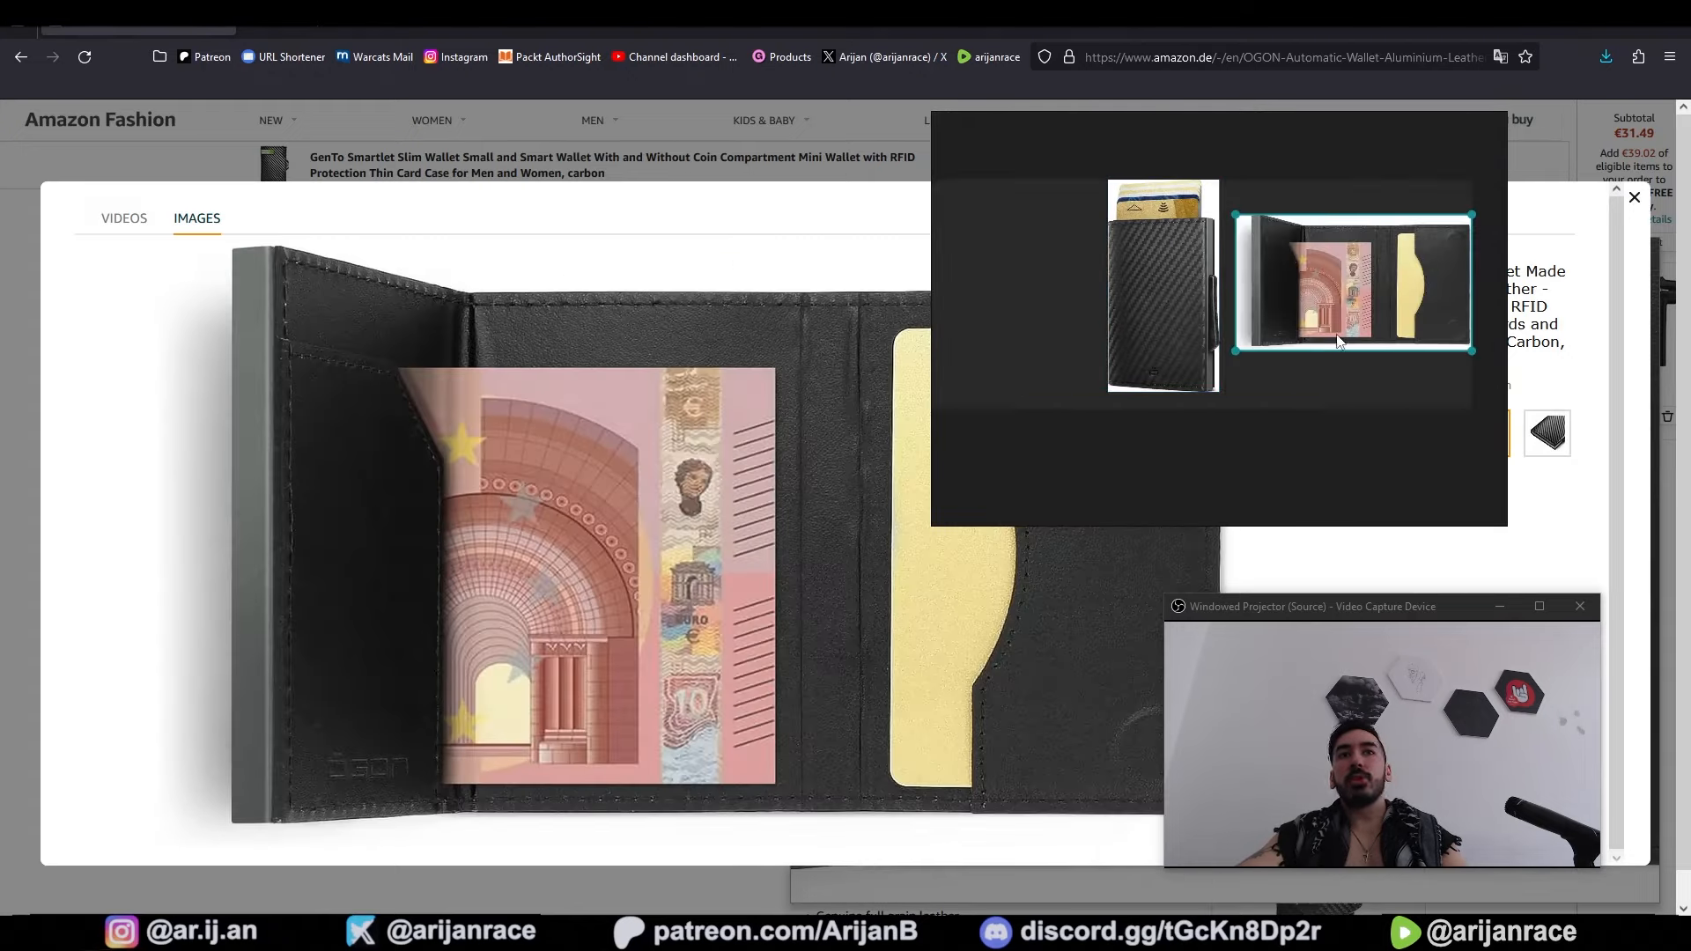
scroll(1332, 340, down, 3)
middle_drag(1311, 346, 1280, 378)
Step: Switch to Blender and reposition the floating PureRef window over the viewport
key(alt+Tab)
right_drag(1124, 387, 942, 433)
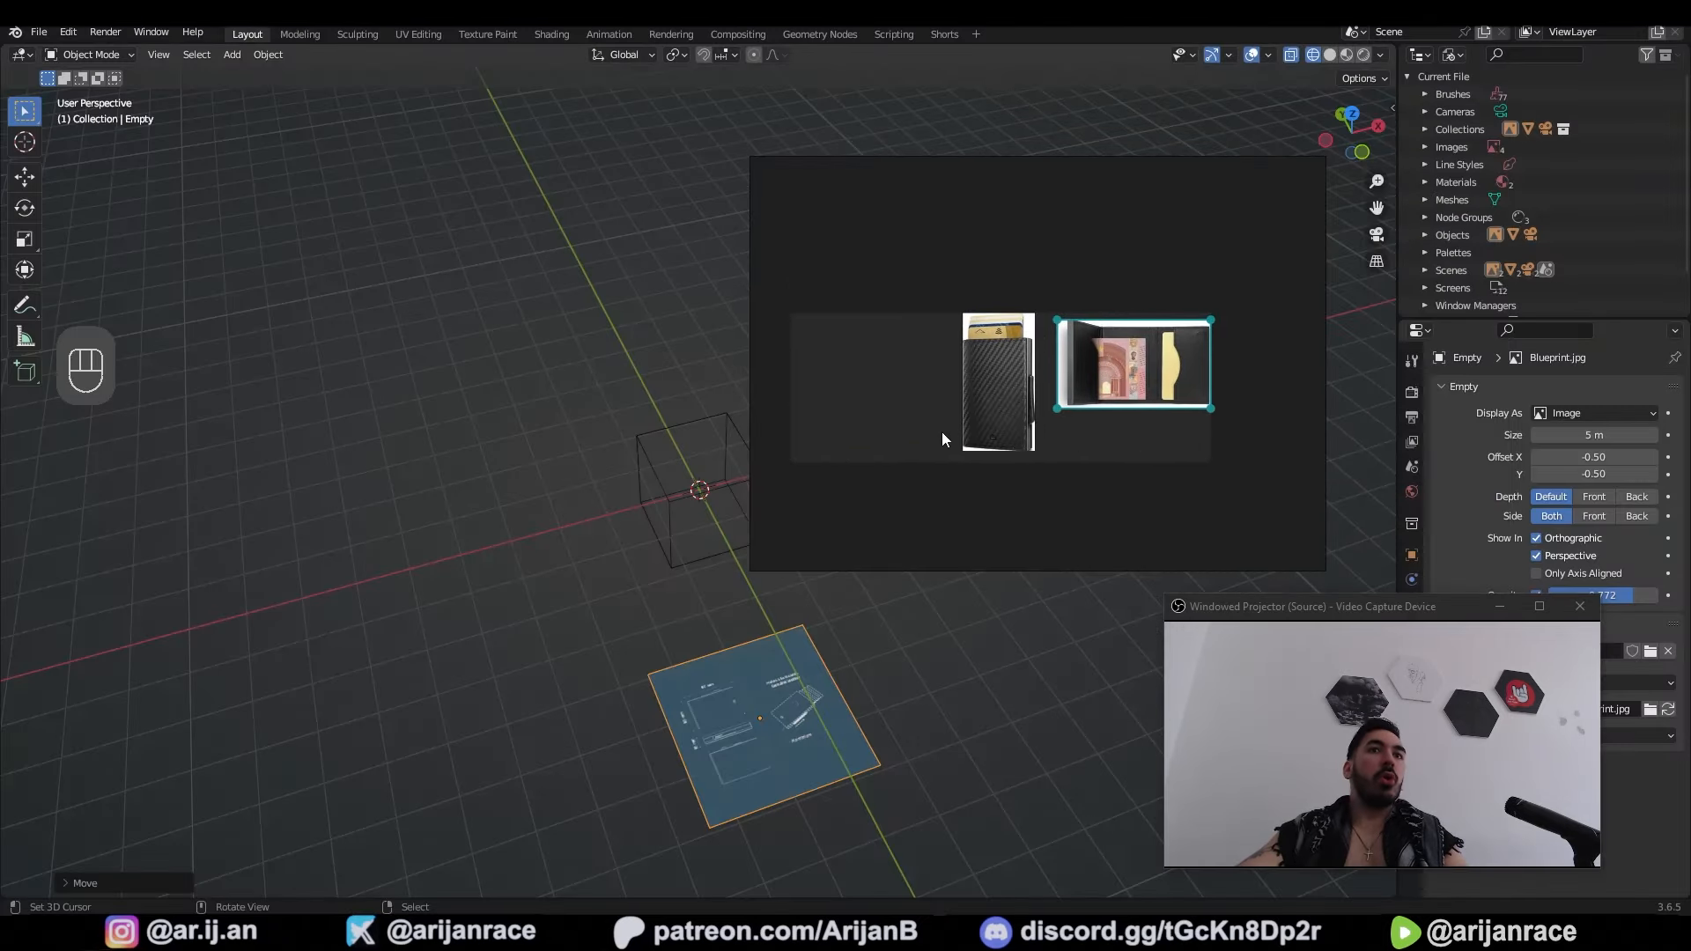
right_drag(974, 286, 1266, 274)
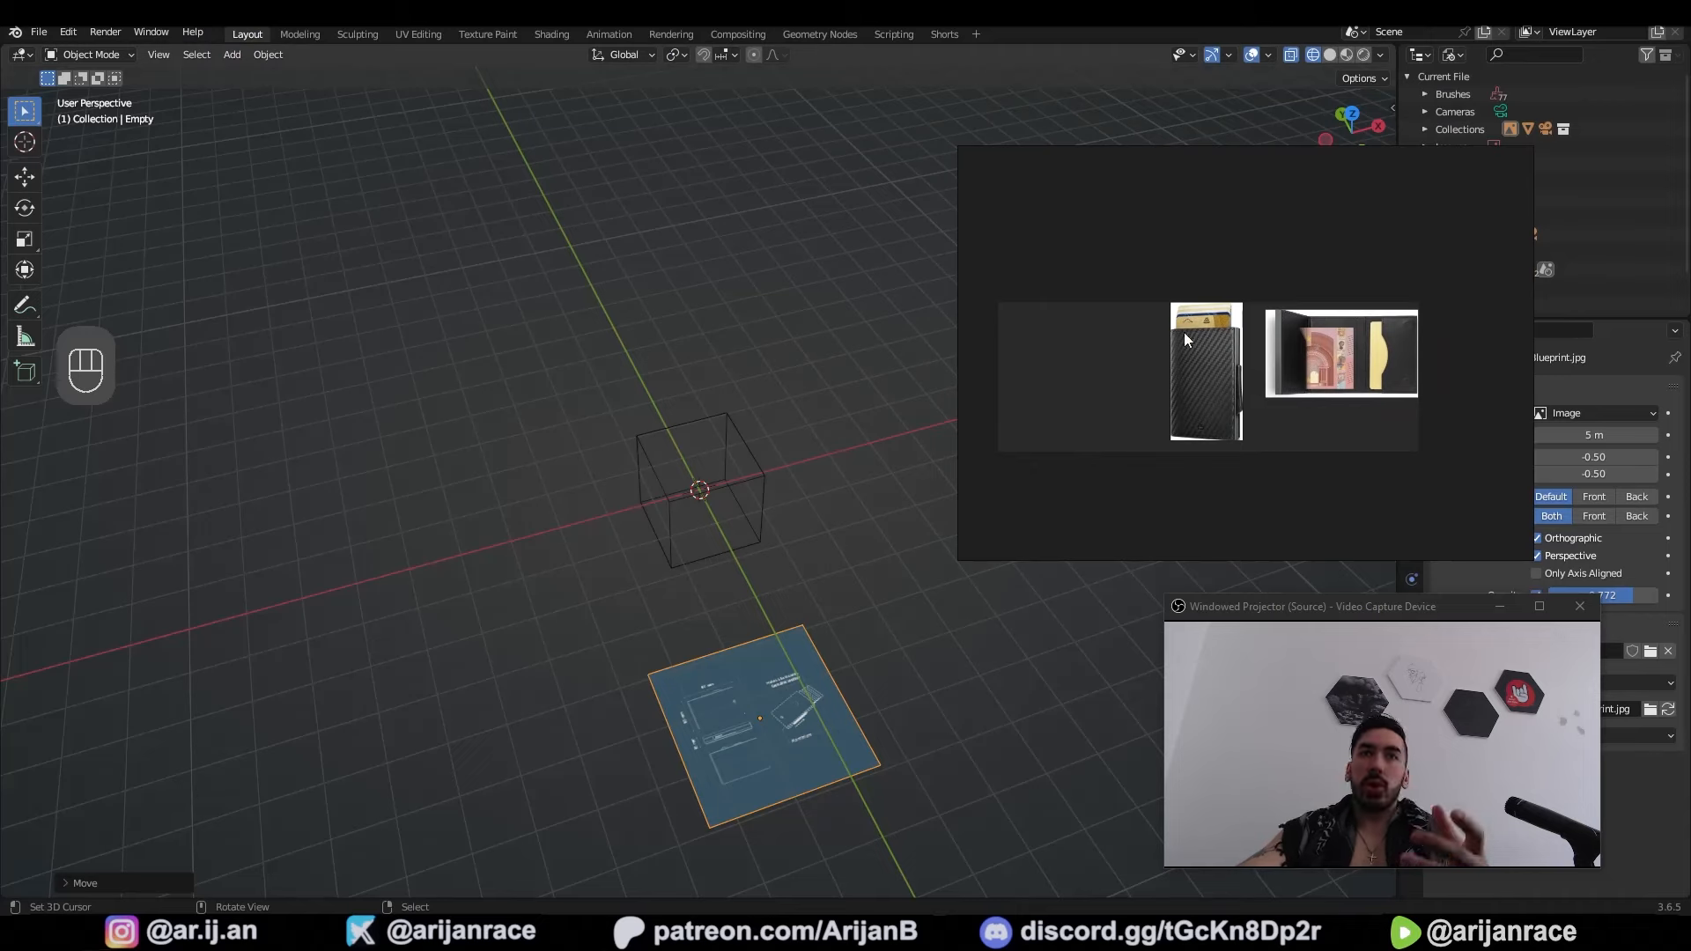
right_drag(1089, 313, 1143, 282)
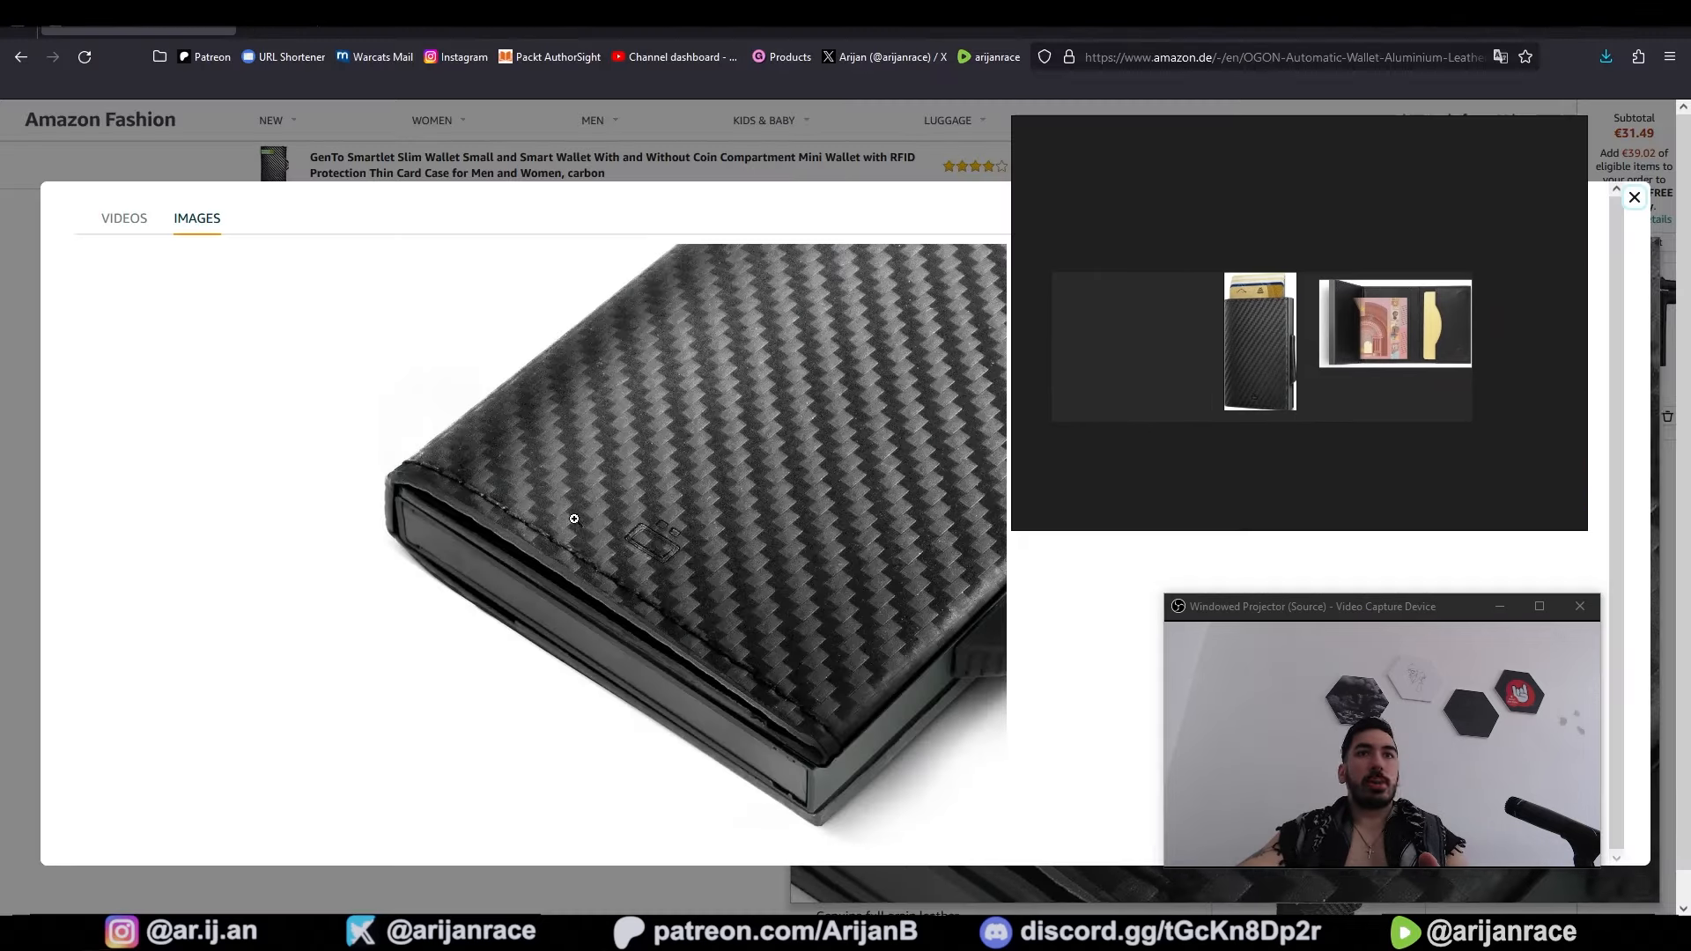
Step: Add the close-up corner photo and the photo of the open wallet's aluminium card holder to the PureRef board
drag(571, 518, 1384, 437)
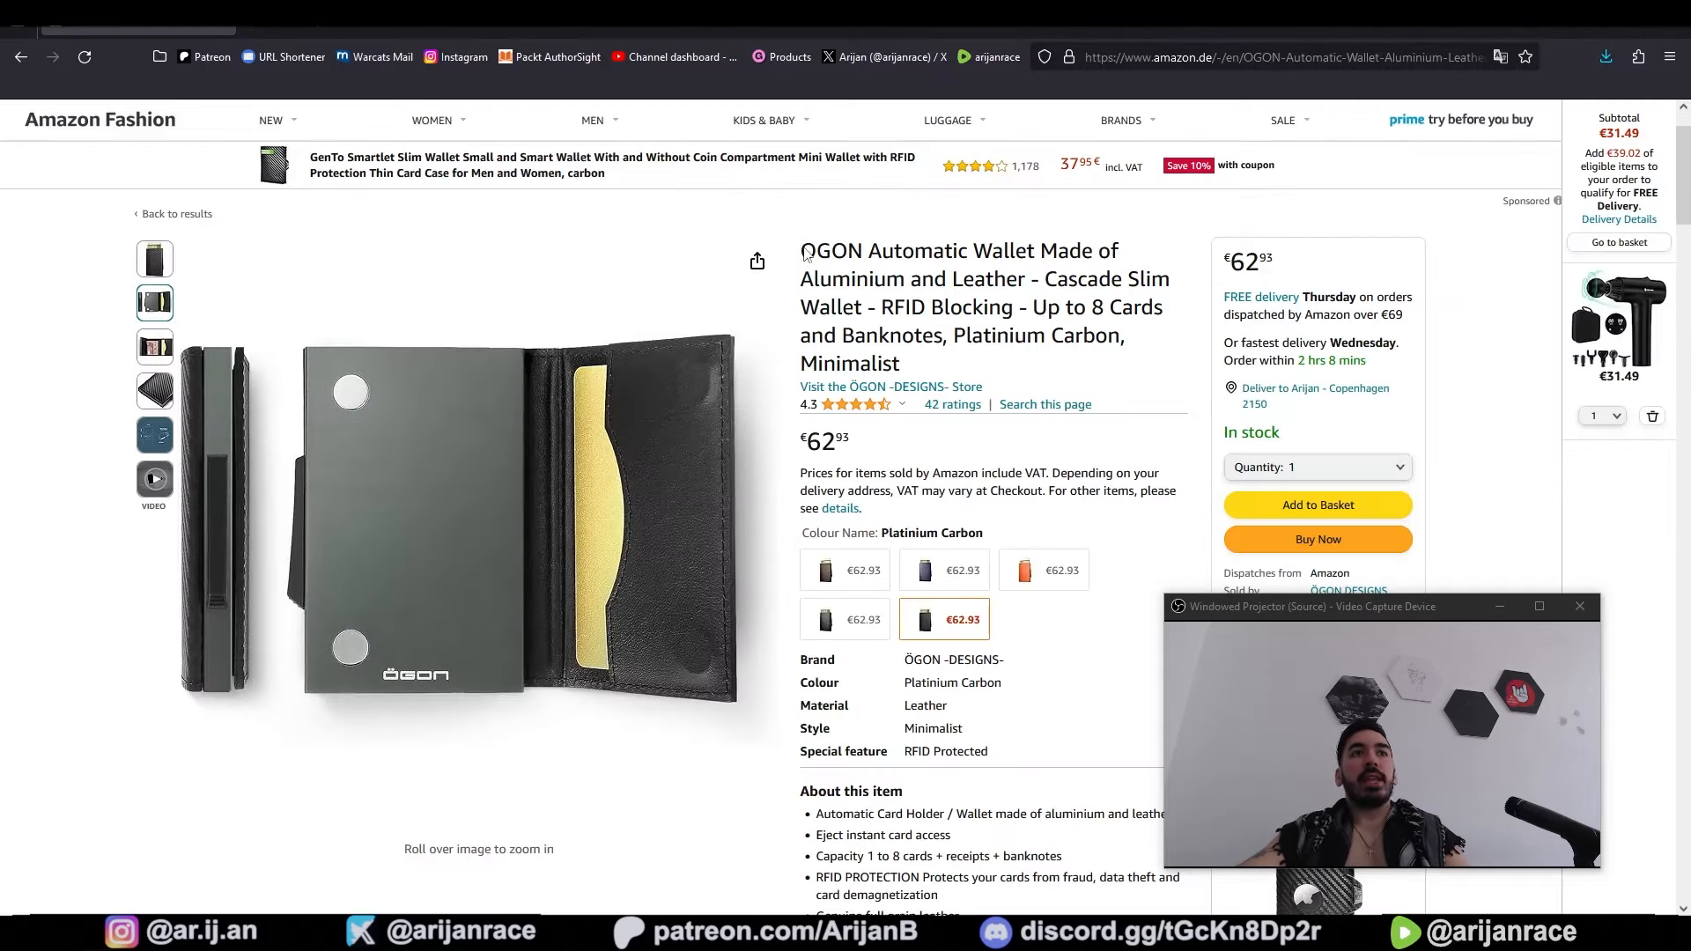
drag(802, 254, 1048, 262)
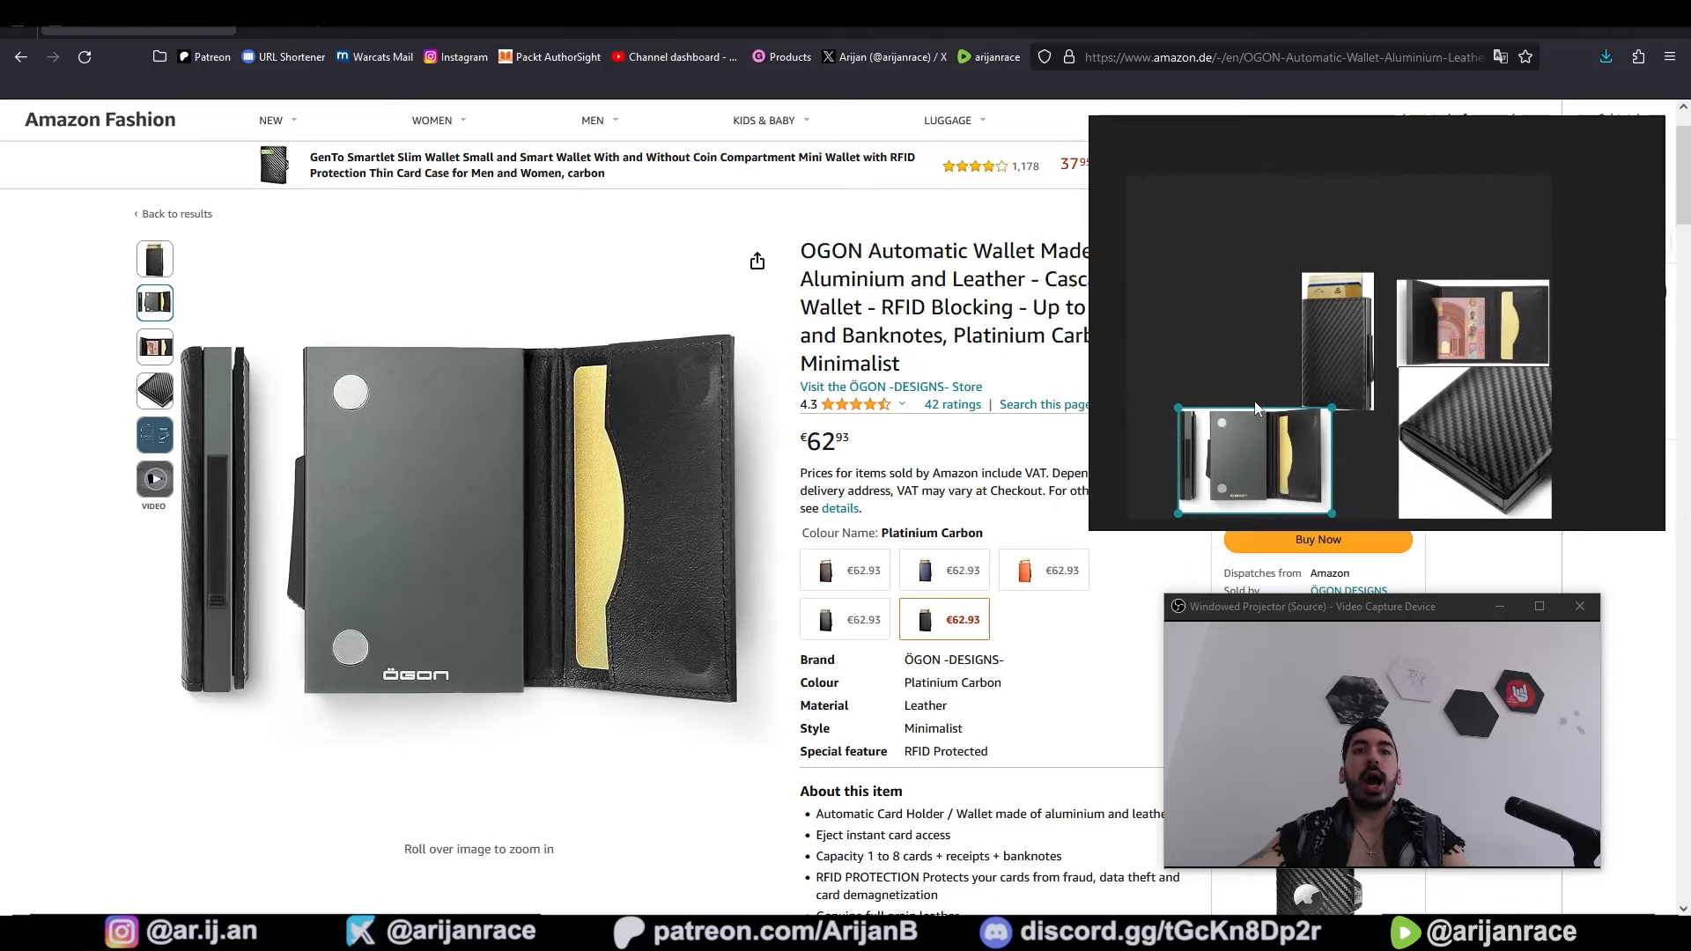
right_drag(1254, 401, 1199, 400)
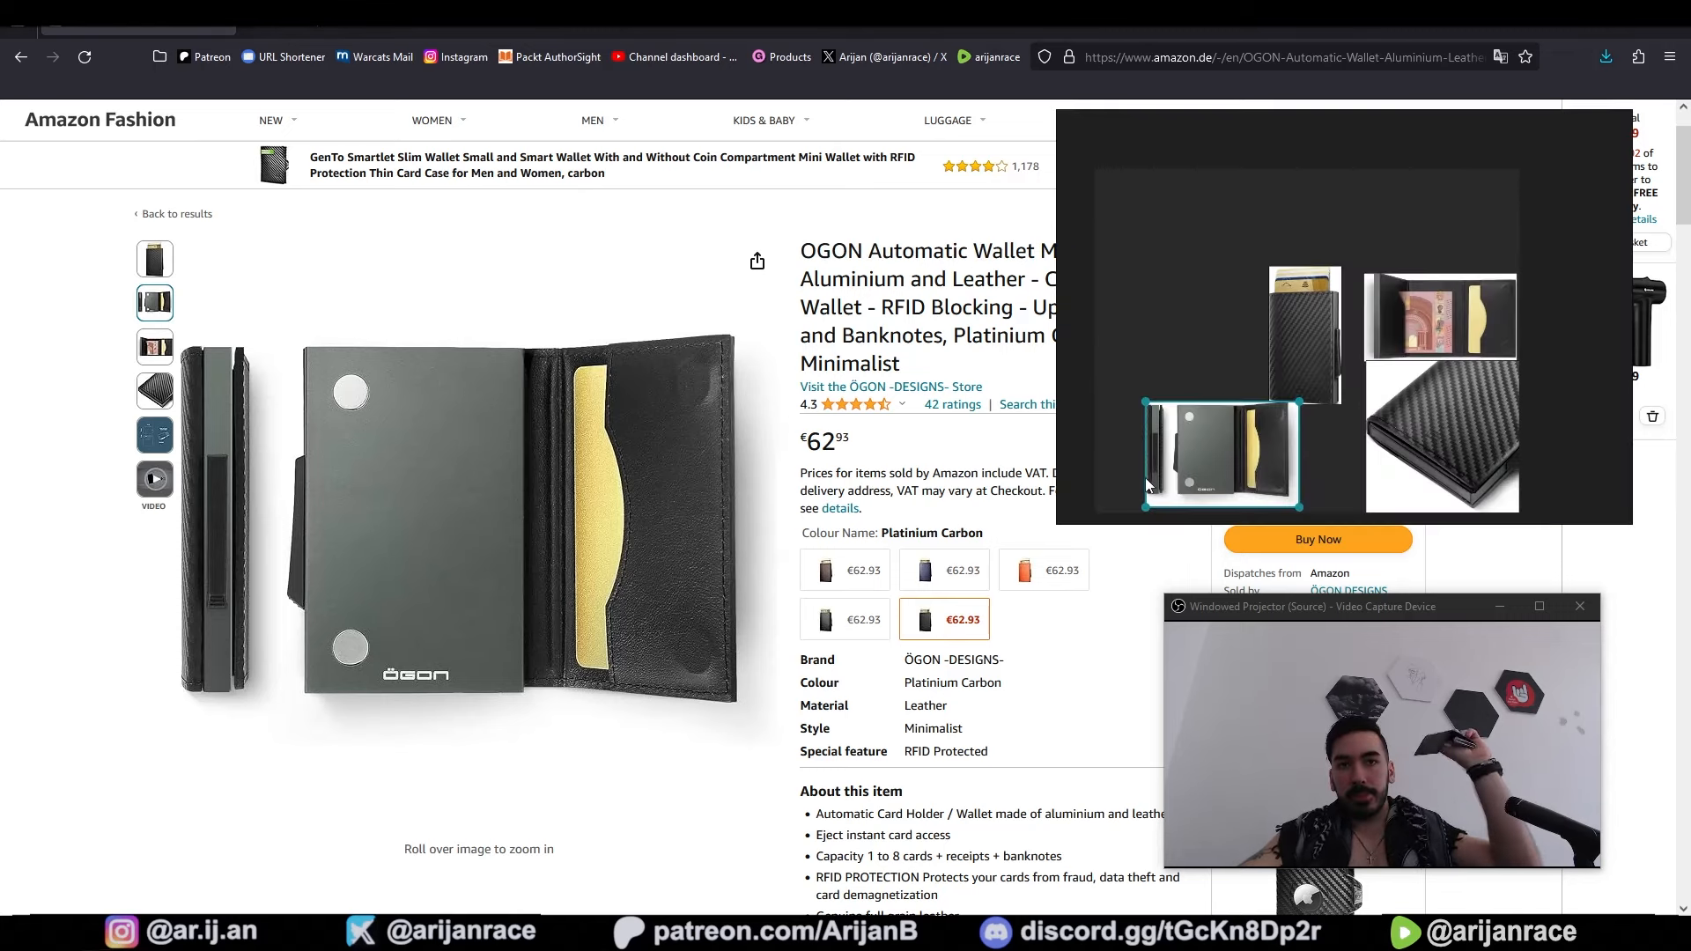
Step: Check PureRef's Always On Top mode option and shrink the reference board window
right_click(1169, 250)
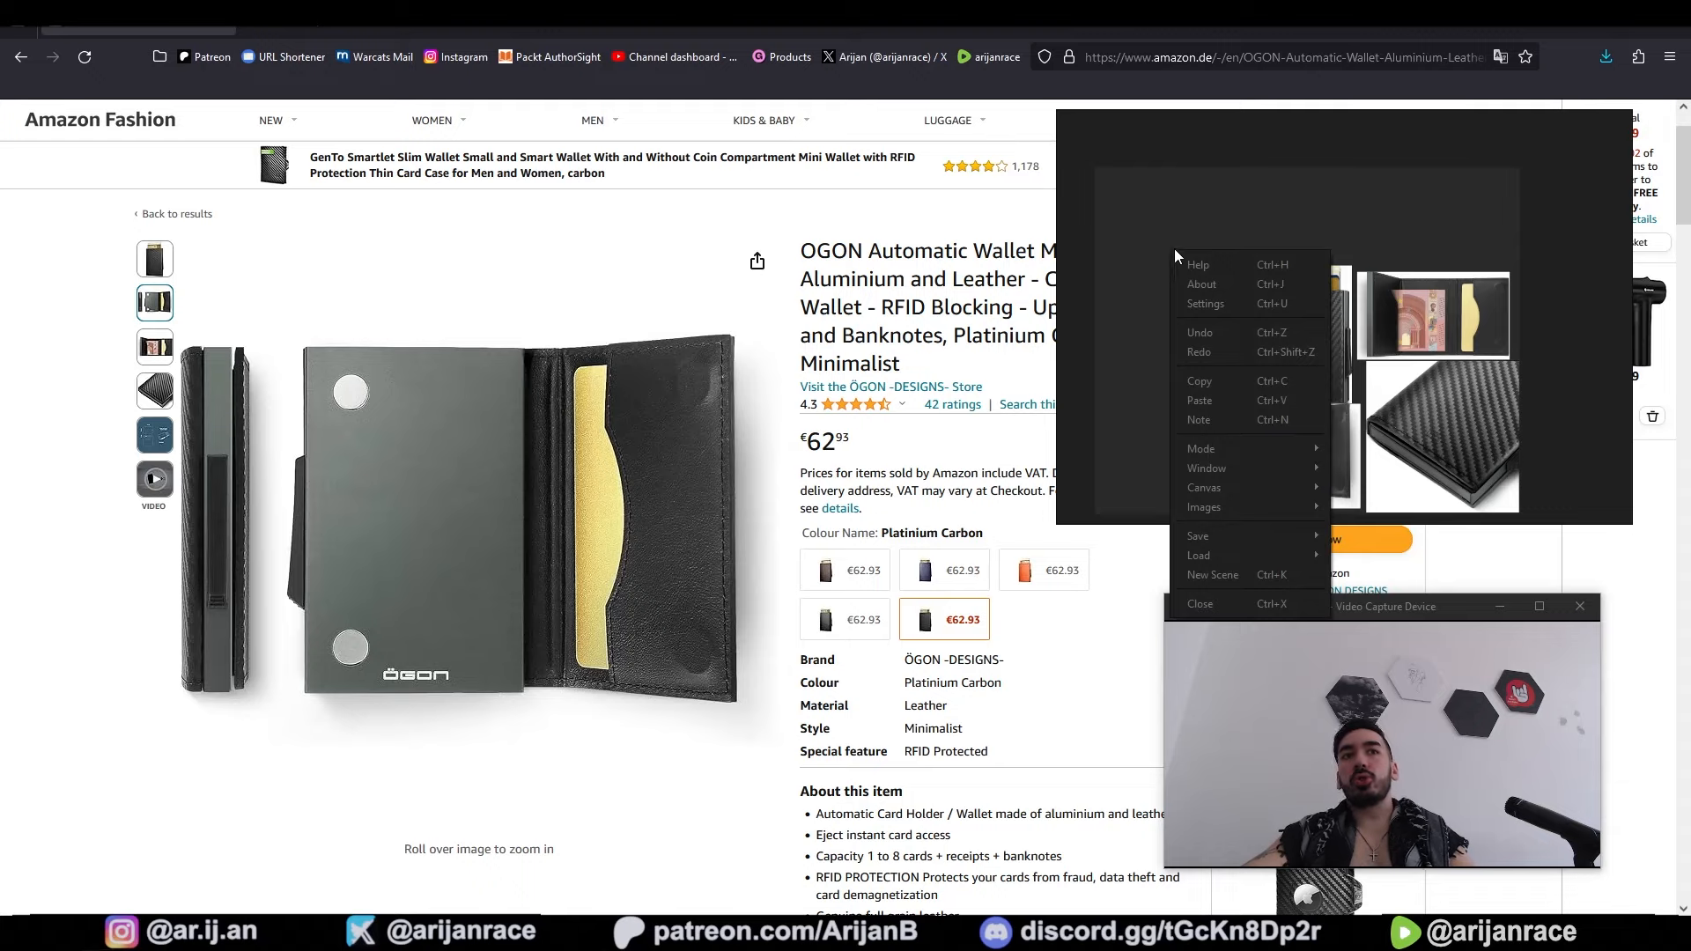
mouse_move(1240, 451)
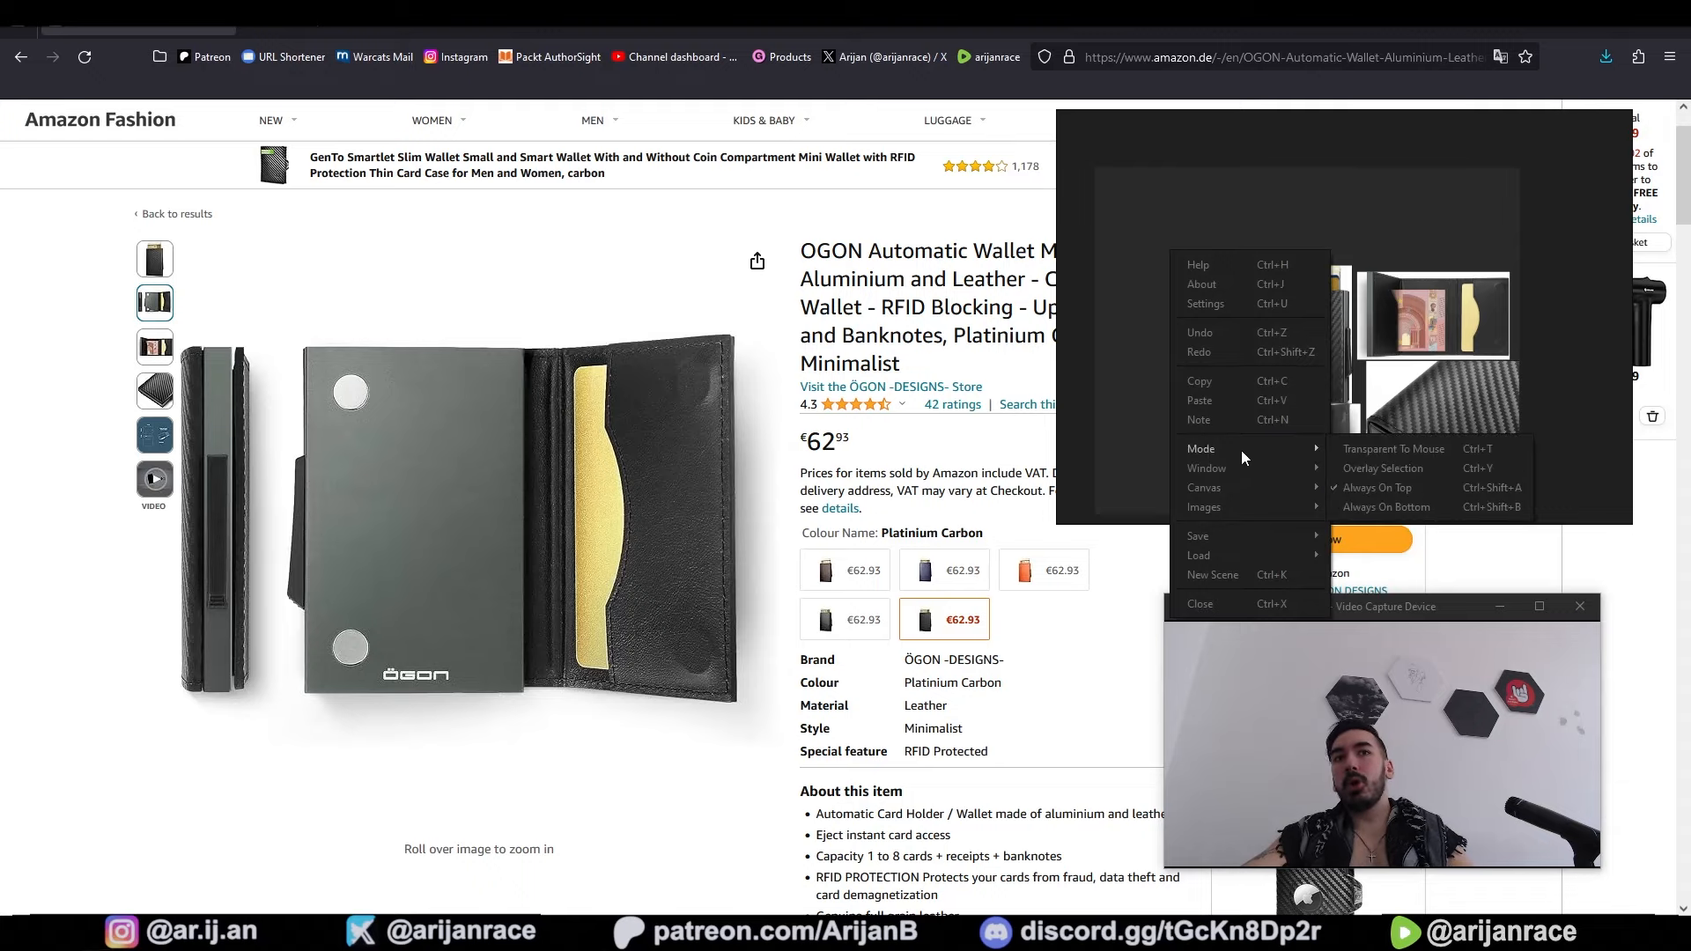
click(1381, 486)
drag(1105, 221, 781, 207)
drag(740, 126, 806, 146)
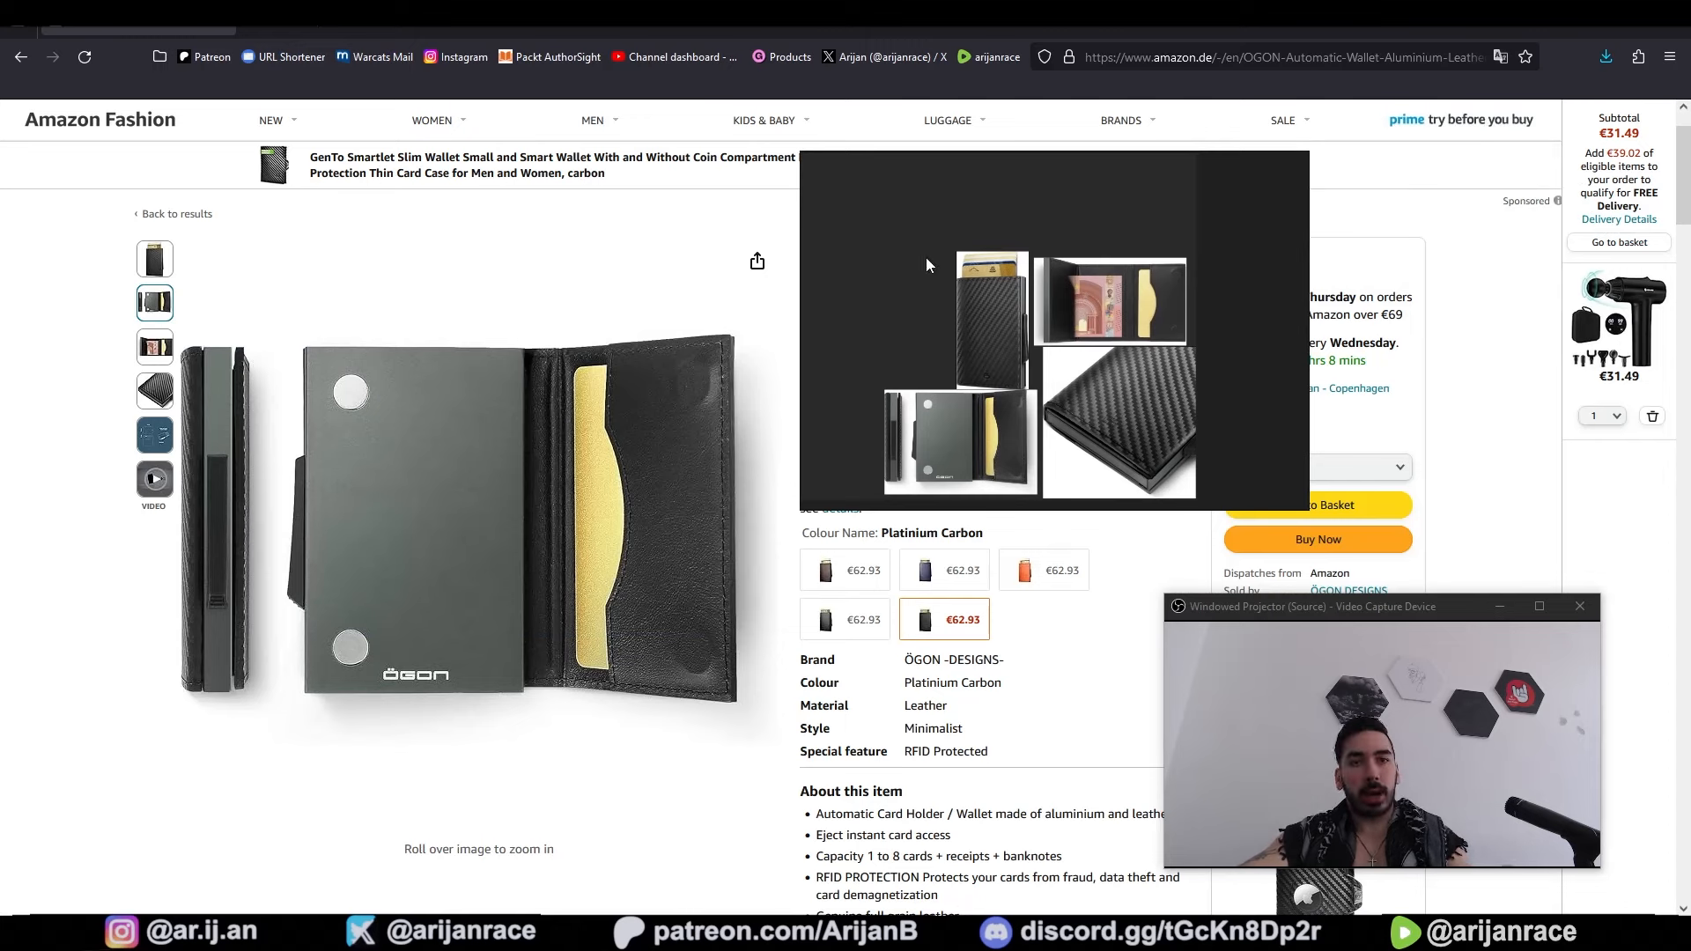
Step: Switch to Blender, place the PureRef board over the Outliner and shrink its window to fit there
click(845, 933)
right_drag(902, 343, 1270, 220)
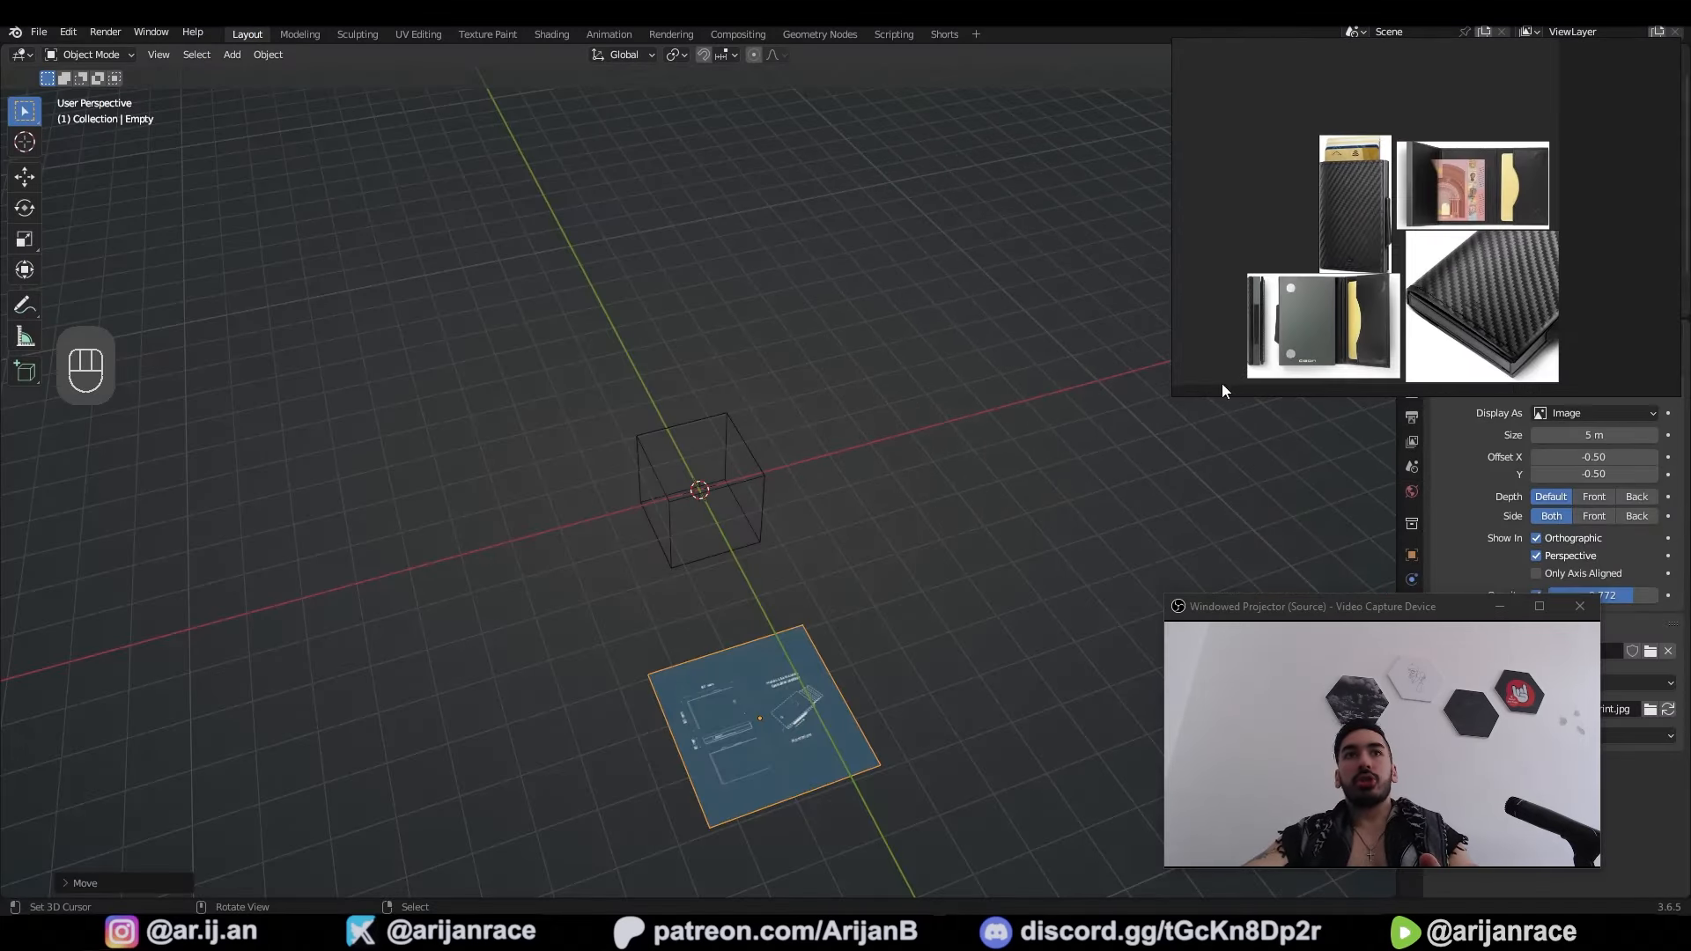
drag(1181, 396, 1406, 304)
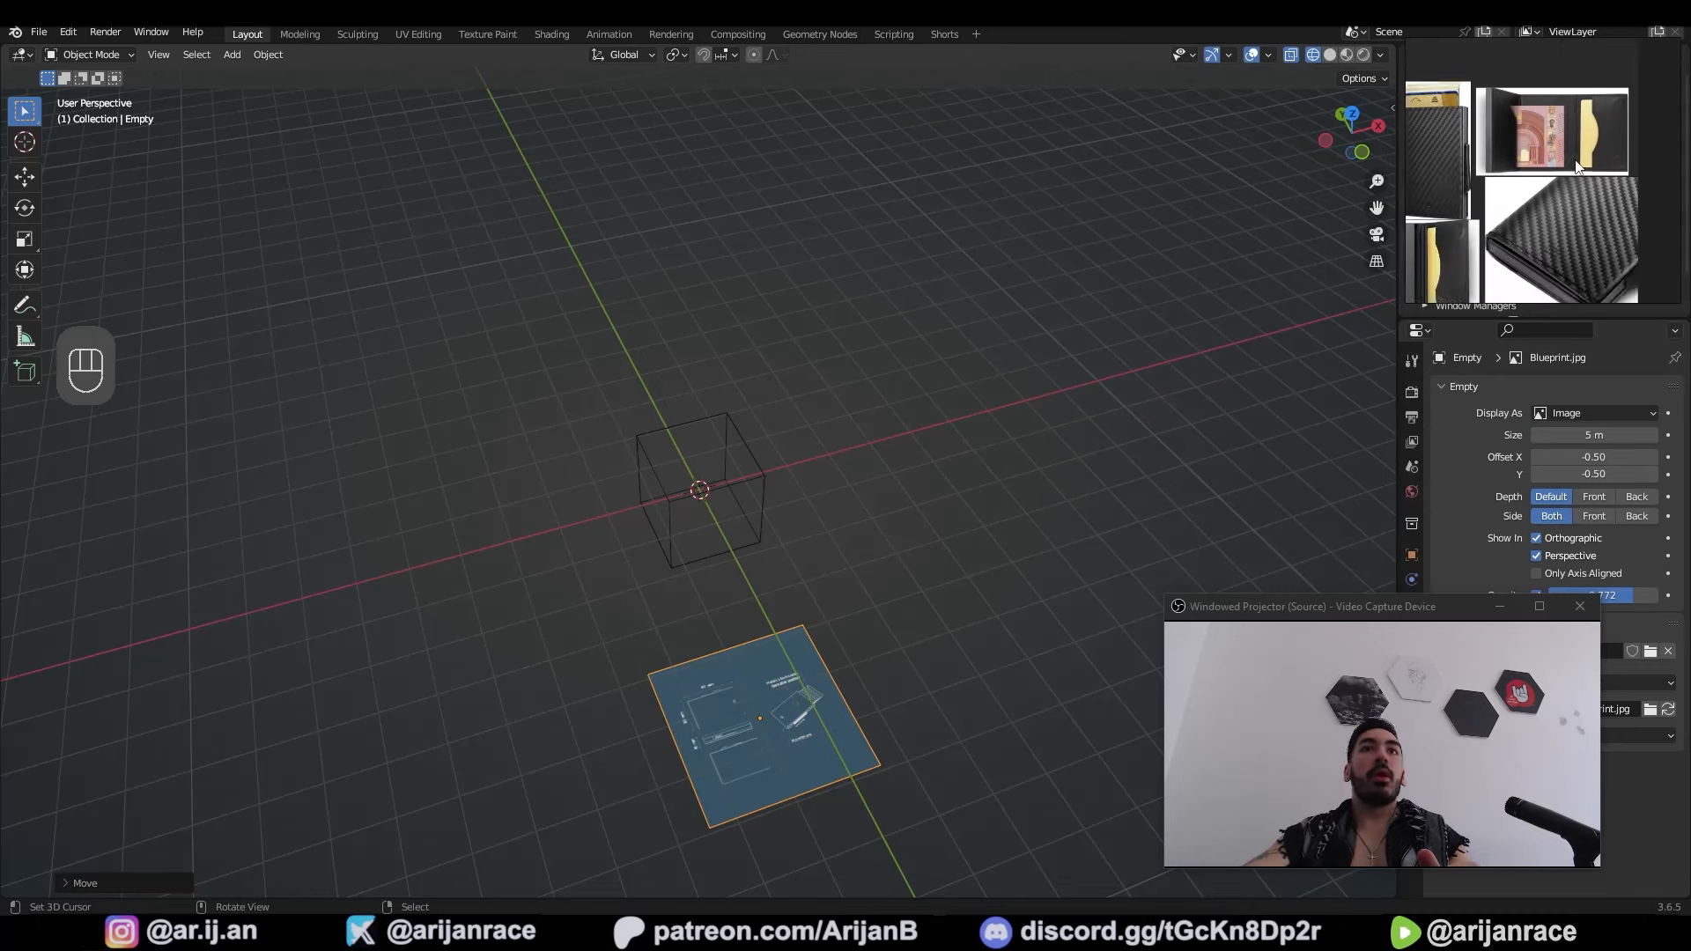
mouse_move(1509, 167)
right_down()
mouse_move(1140, 330)
mouse_move(1500, 175)
right_up()
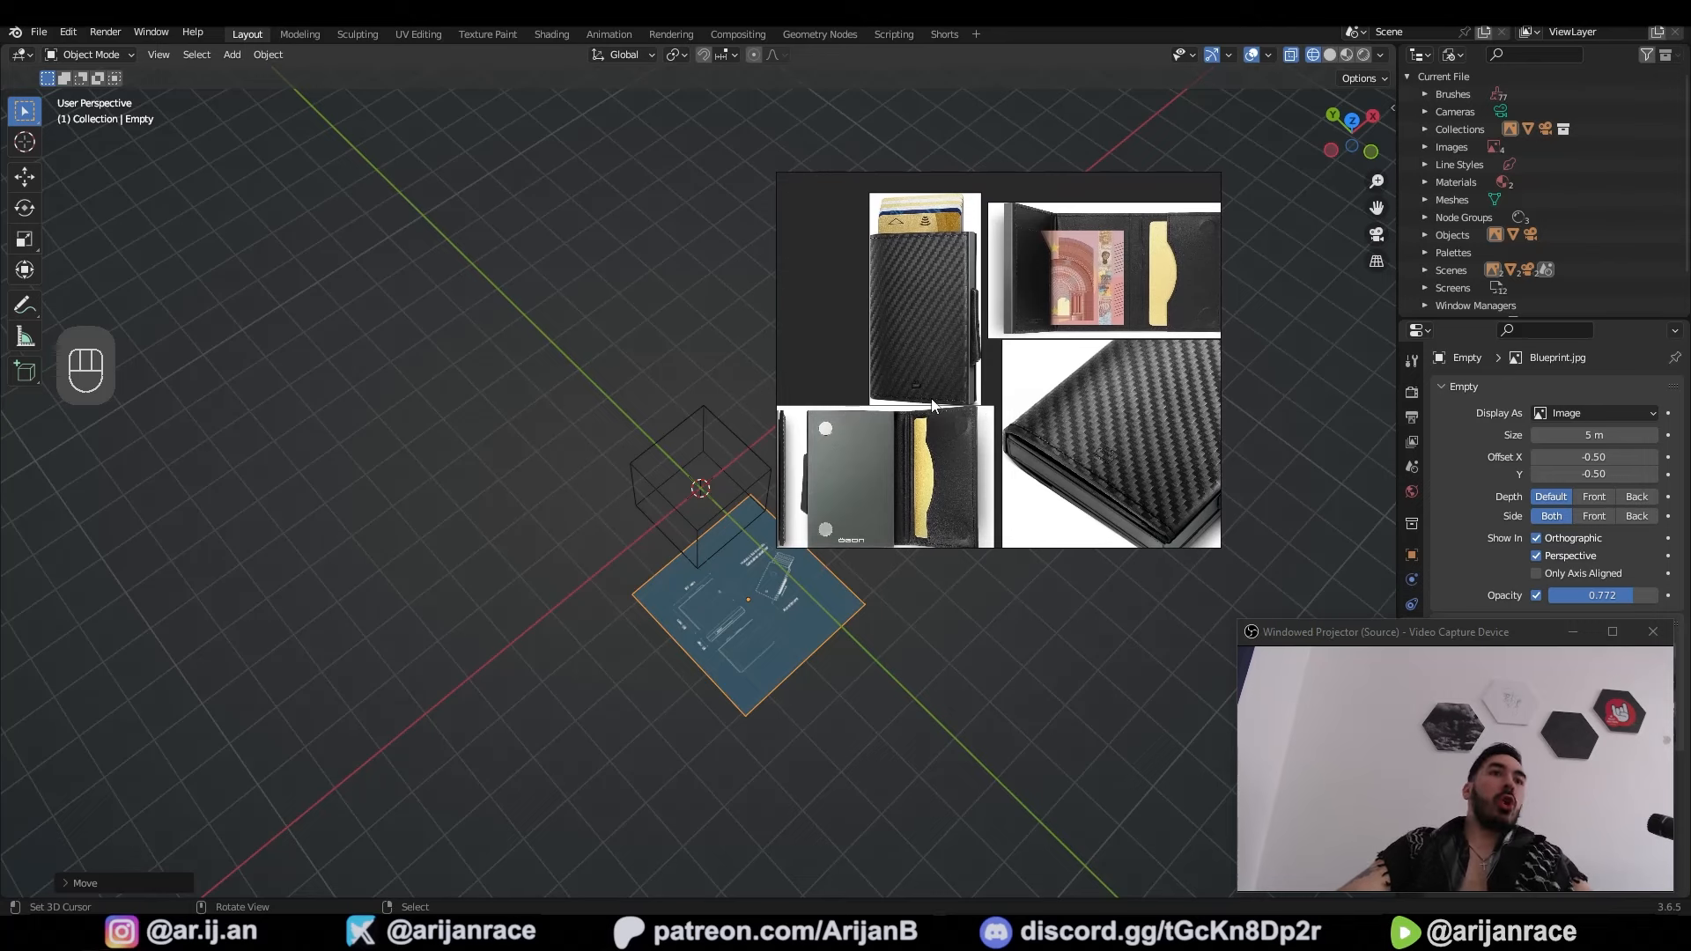
Step: Examine the wallet's side profile, card holder and stitched corner in the reference photos
scroll(933, 406, up, 4)
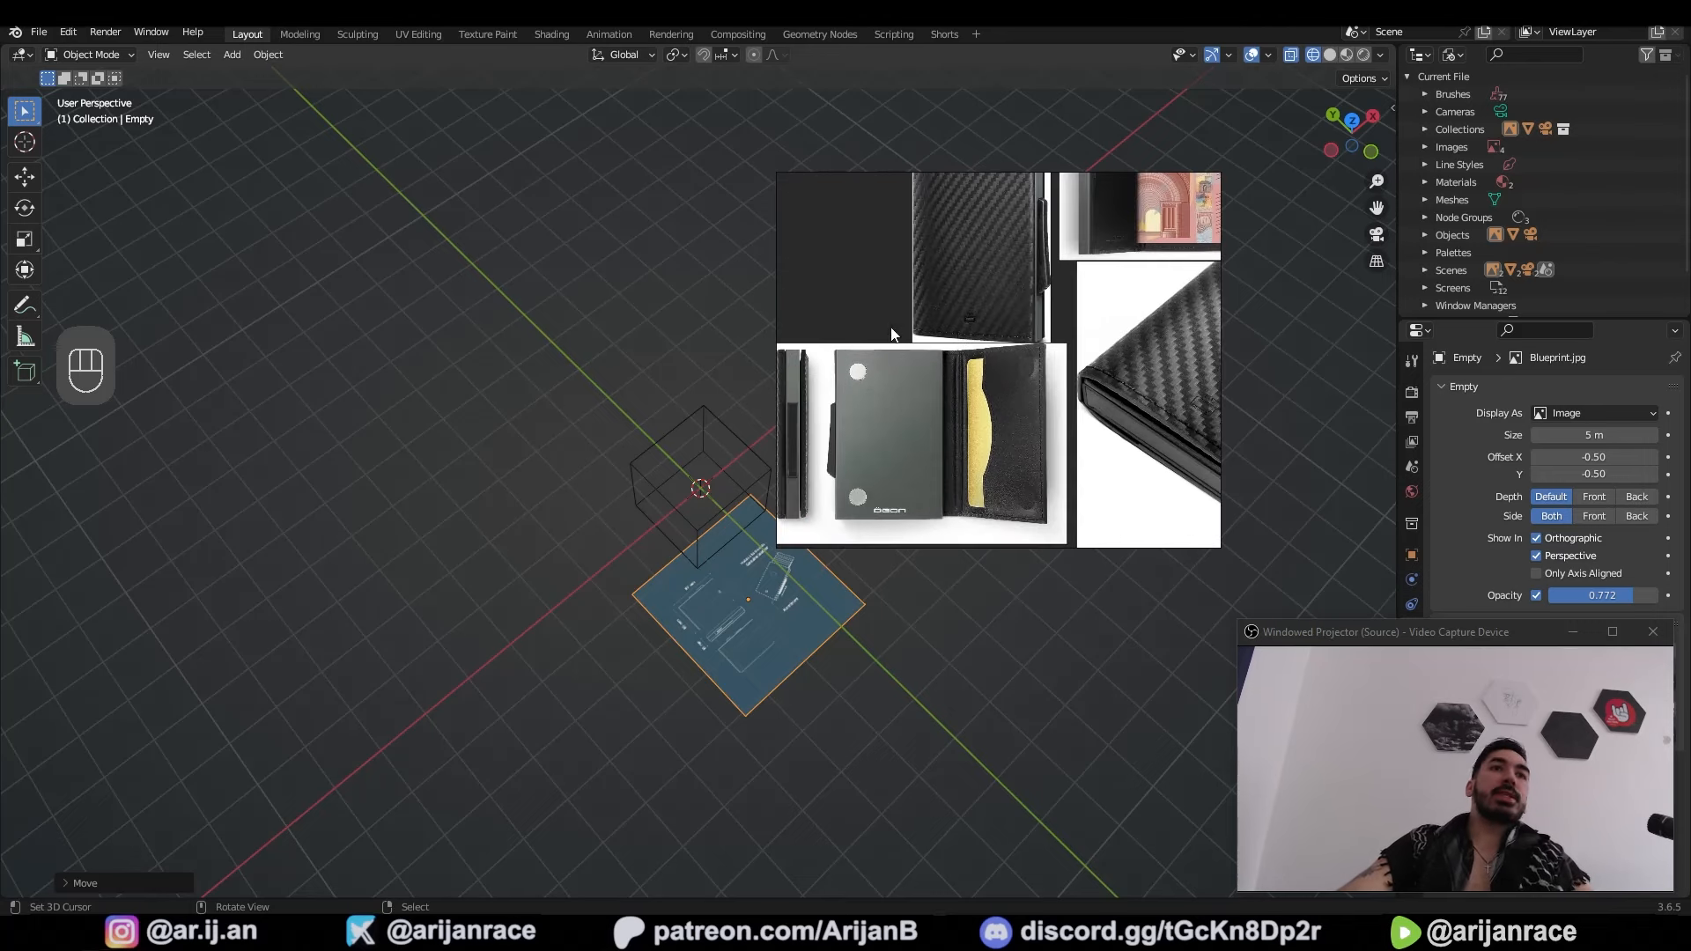
scroll(1039, 235, up, 4)
middle_drag(931, 413, 1031, 300)
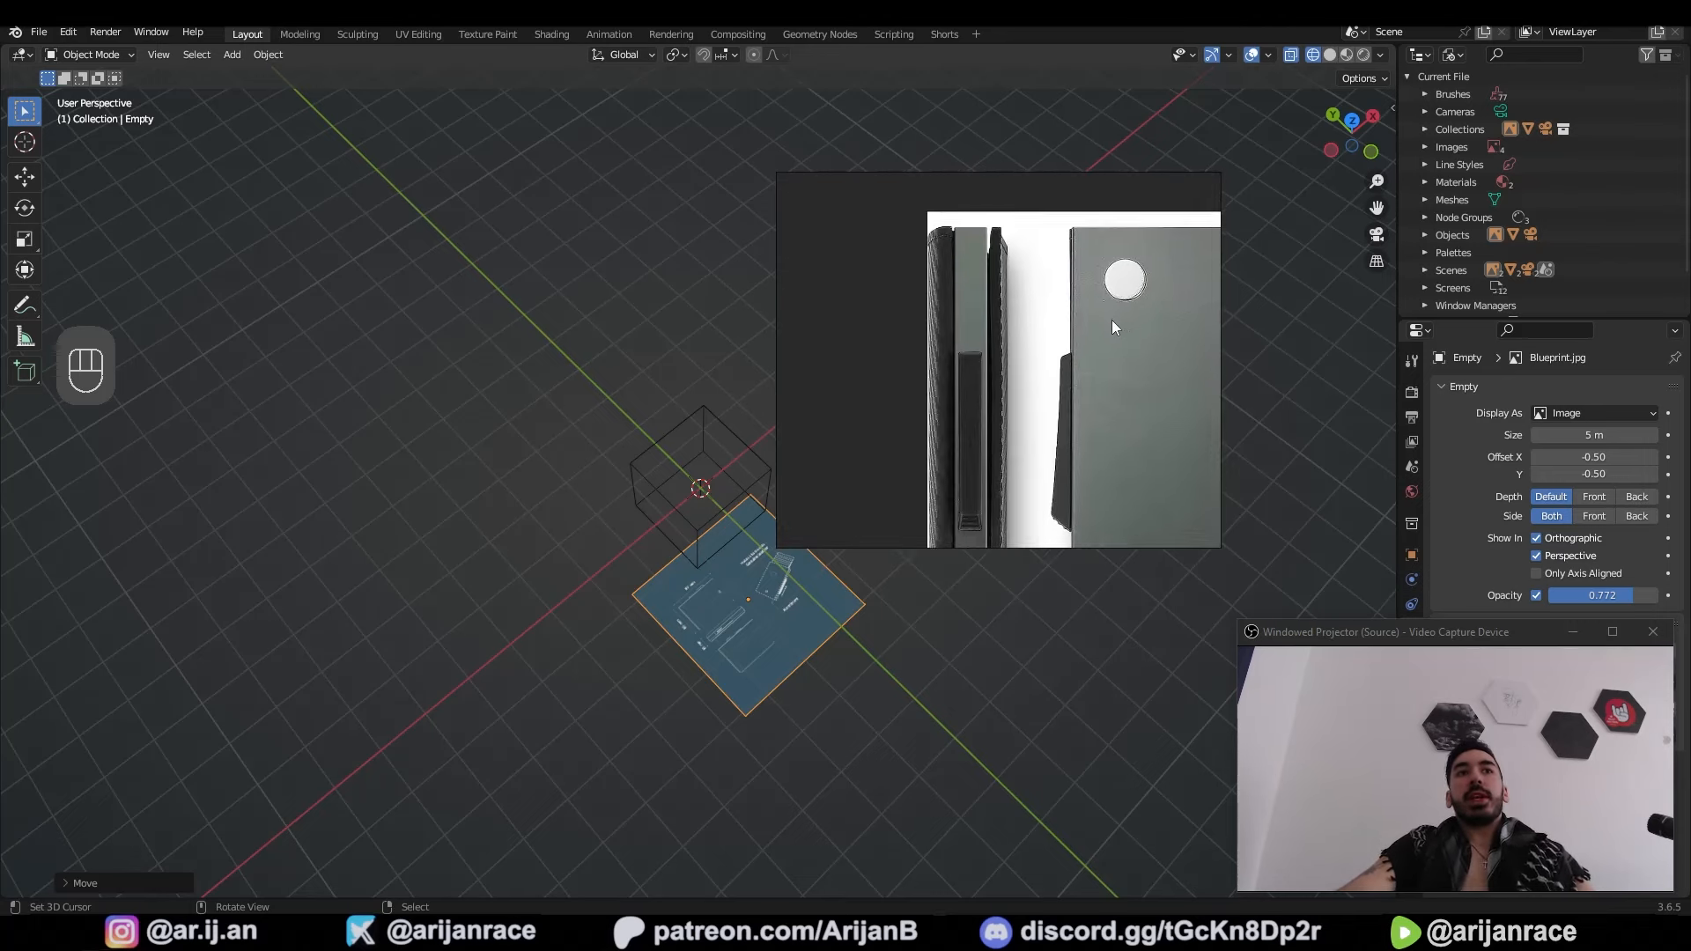
scroll(1112, 319, down, 2)
middle_drag(1162, 298, 1034, 364)
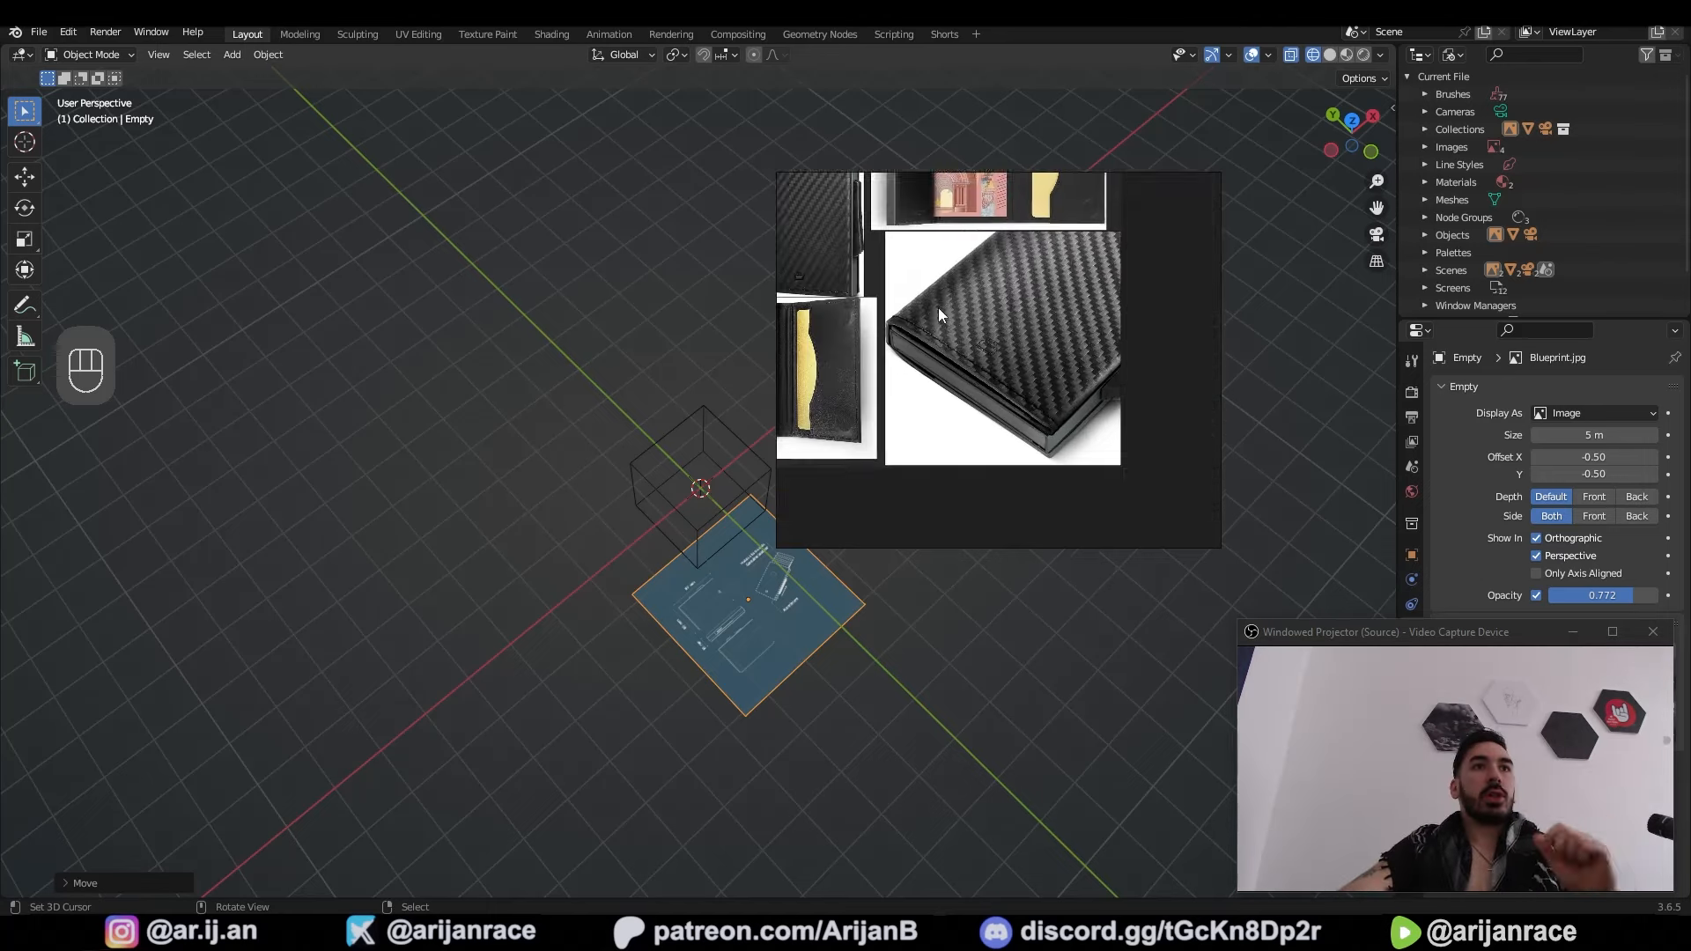
scroll(947, 354, up, 5)
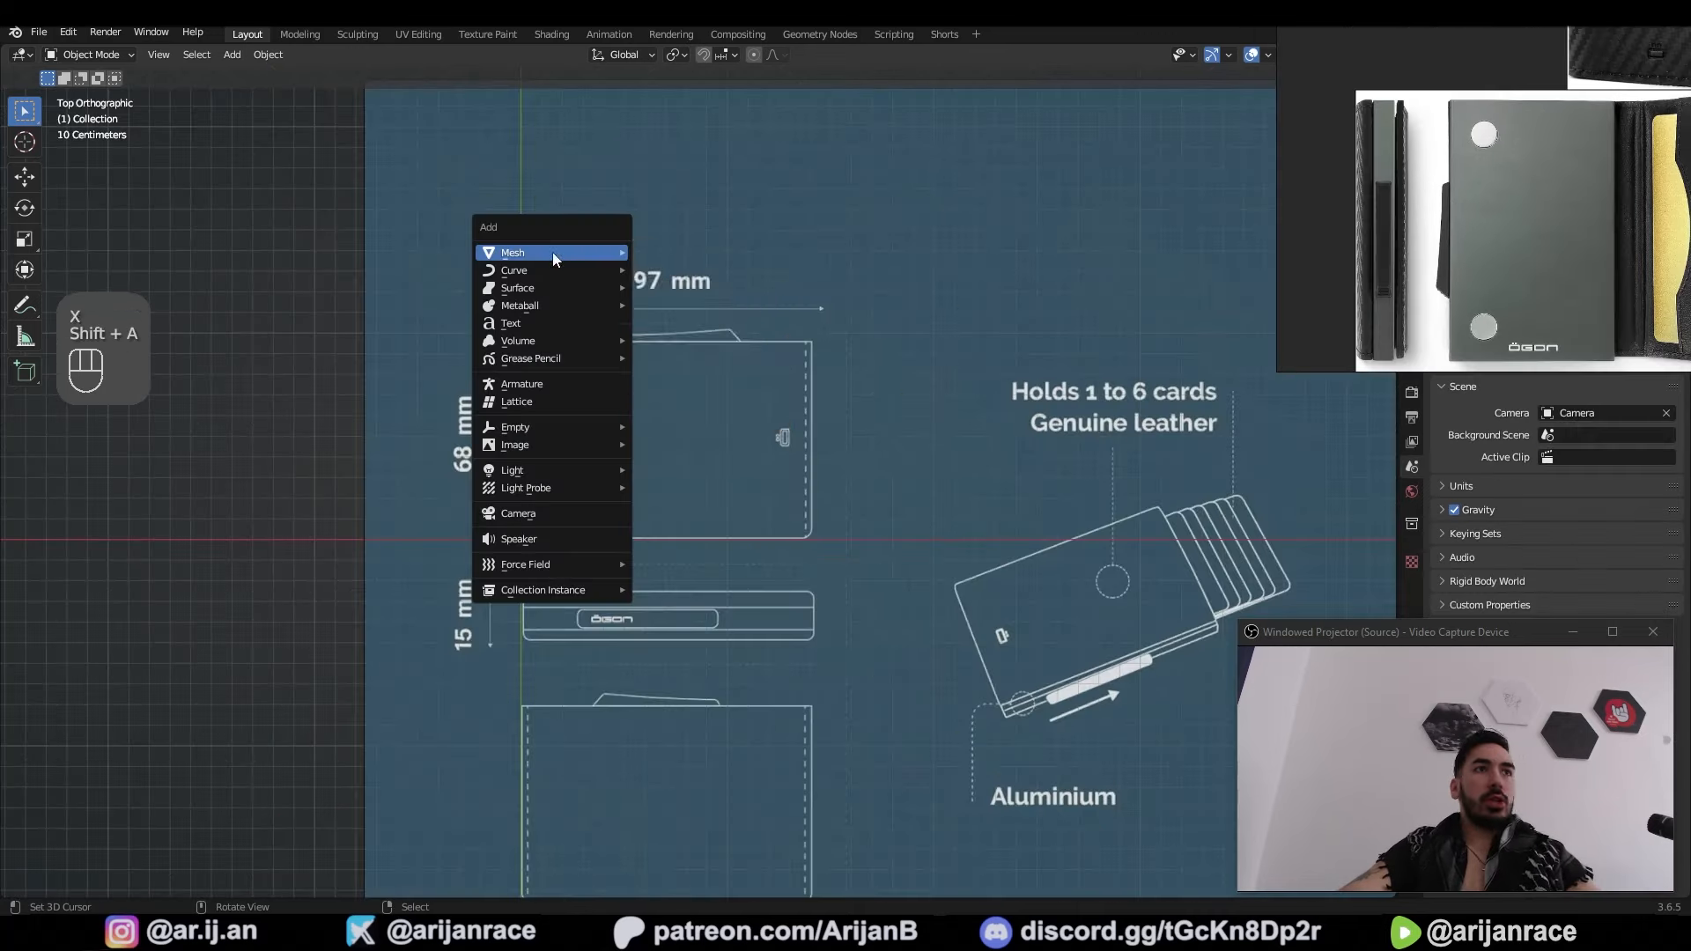
Step: Add a plane and move its geometry in Edit Mode so its lower-left corner sits on the world origin
click(696, 248)
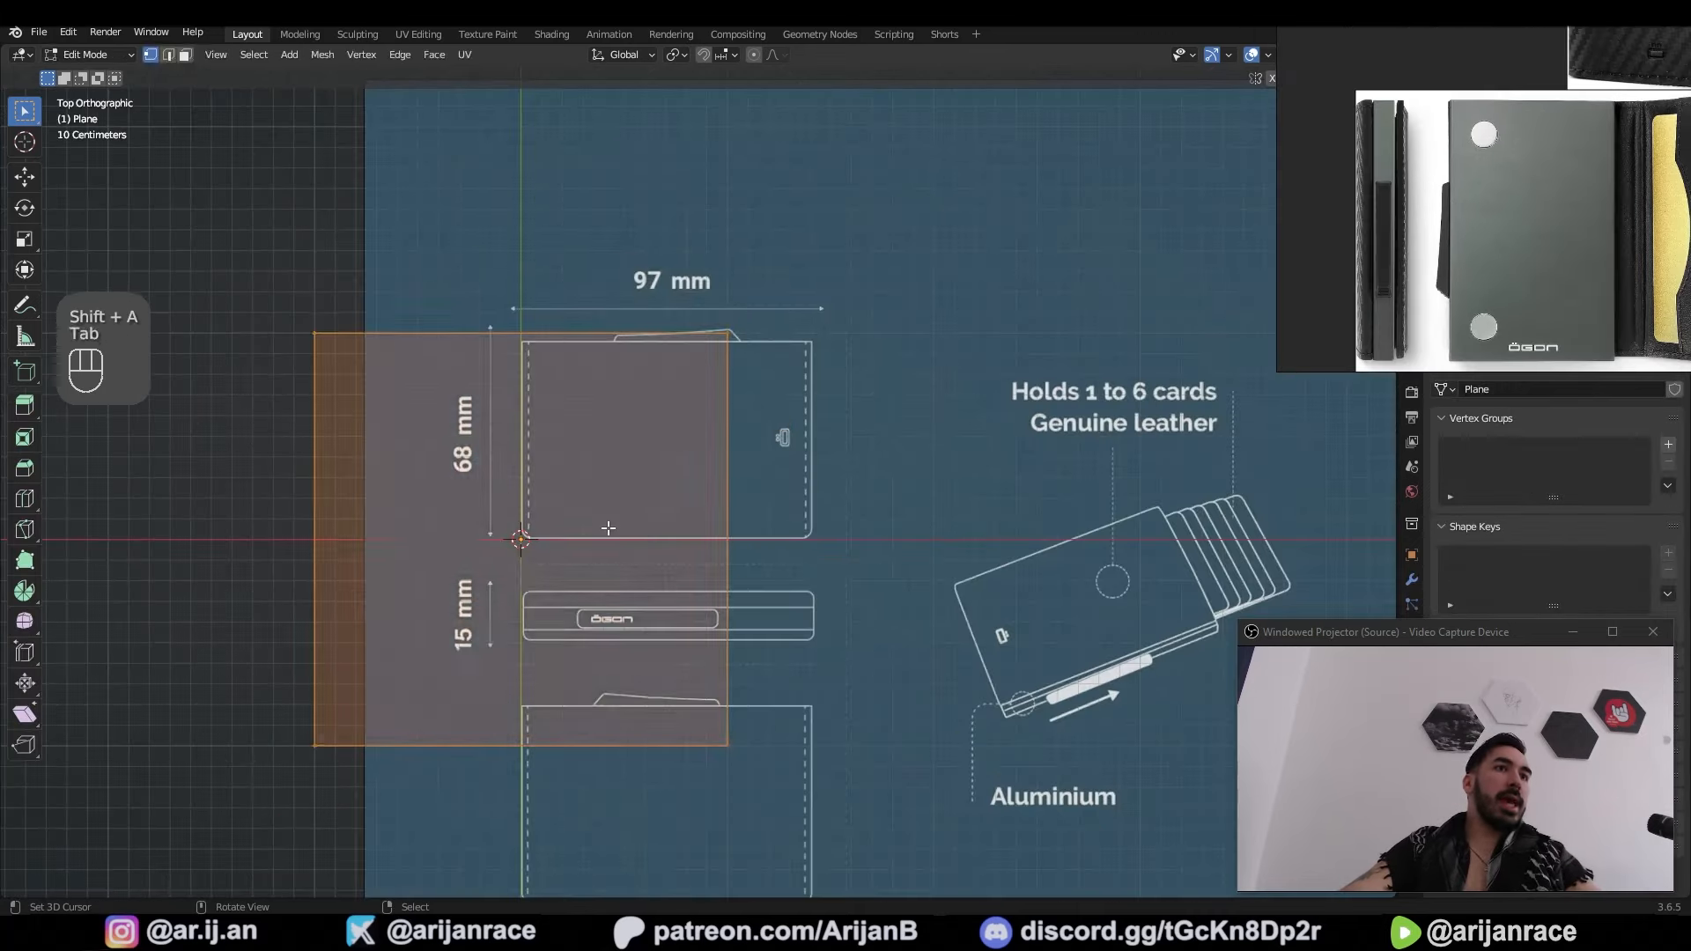
key(g)
key(g)
click(784, 455)
Step: Move the plane's top edge along Y to match the top of the blueprint's wallet outline
key(2)
click(683, 143)
key(g)
middle_click(698, 238)
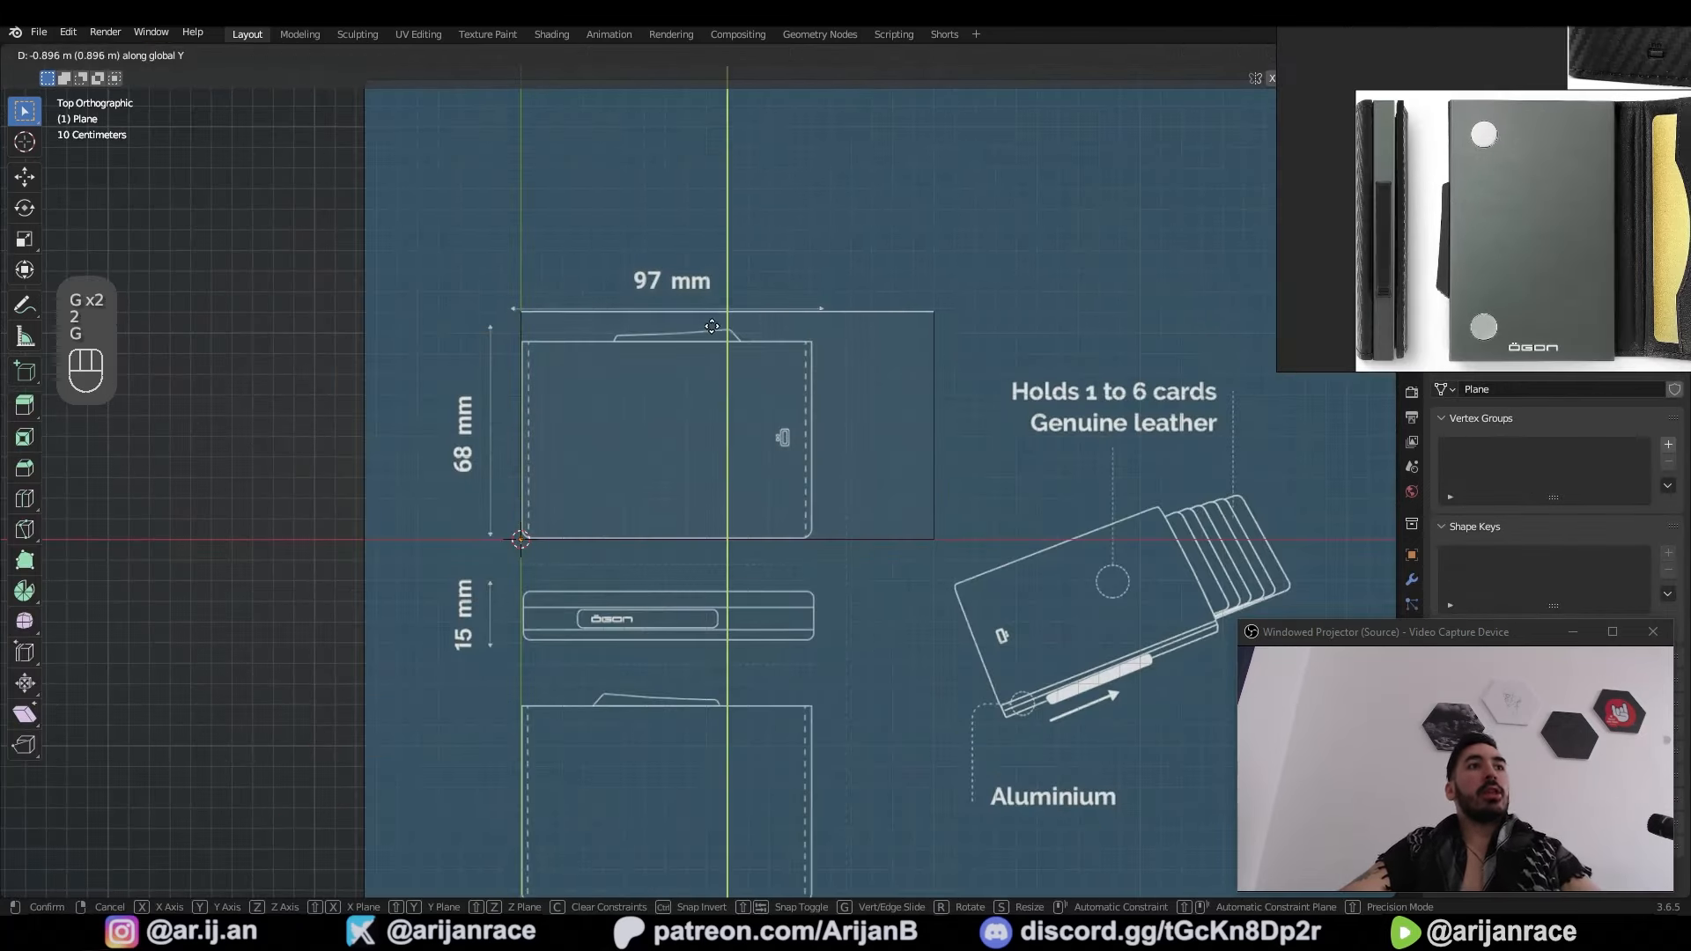
click(715, 356)
Step: Move the plane's right edge along X to match the right side of the wallet outline
scroll(697, 352, up, 3)
click(1099, 368)
key(g)
middle_click(1092, 377)
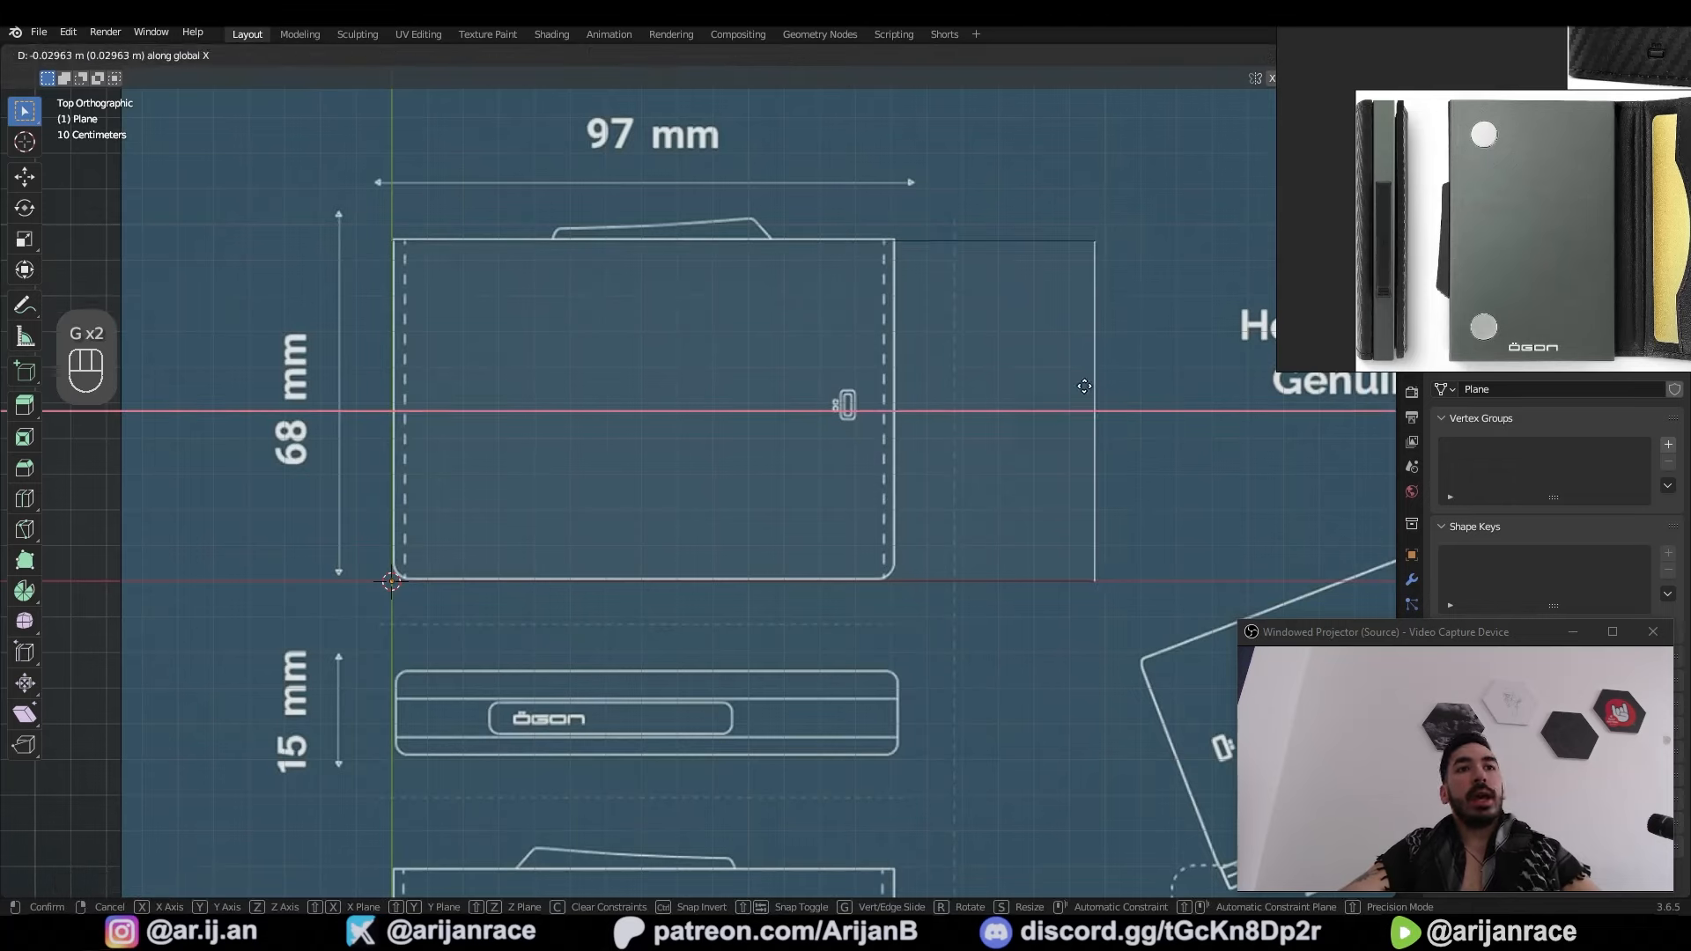
click(894, 388)
Step: Rotate the plane's geometry 90° about the X axis so it stands upright
middle_drag(894, 388, 812, 377)
key(a)
key(r)
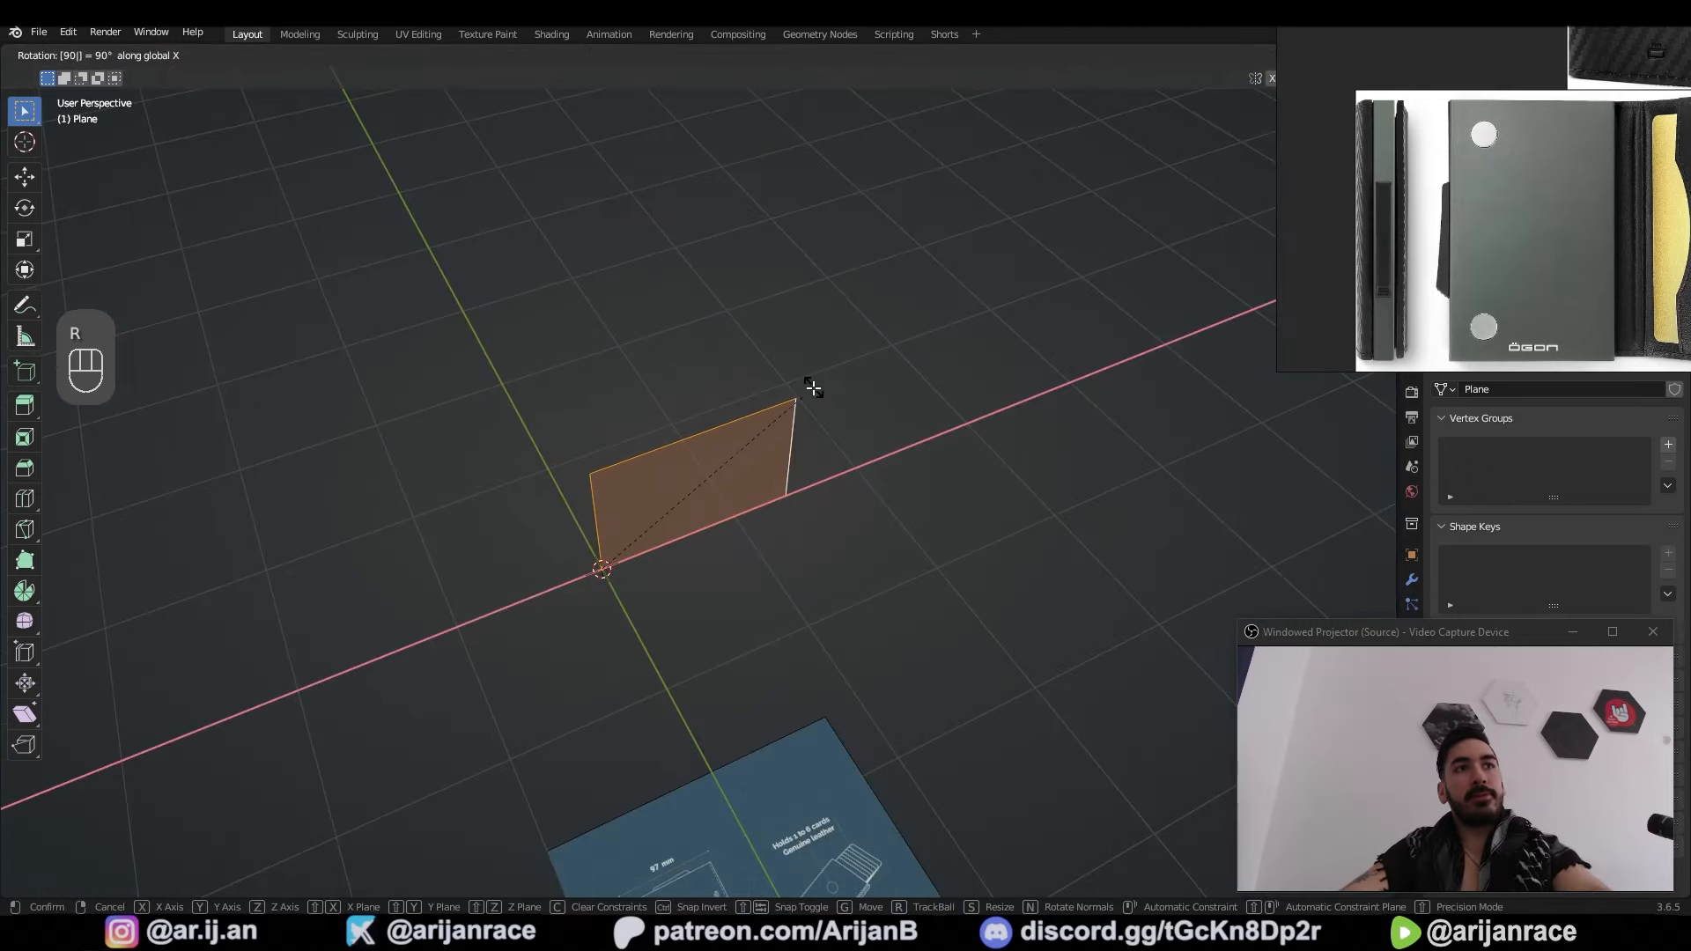
click(824, 395)
Step: Move the blueprint image up along Y until the lower inner line of its 15 mm side view meets the plane
key(KP_7)
key(Tab)
right_click(822, 393)
scroll(701, 483, up, 5)
key(g)
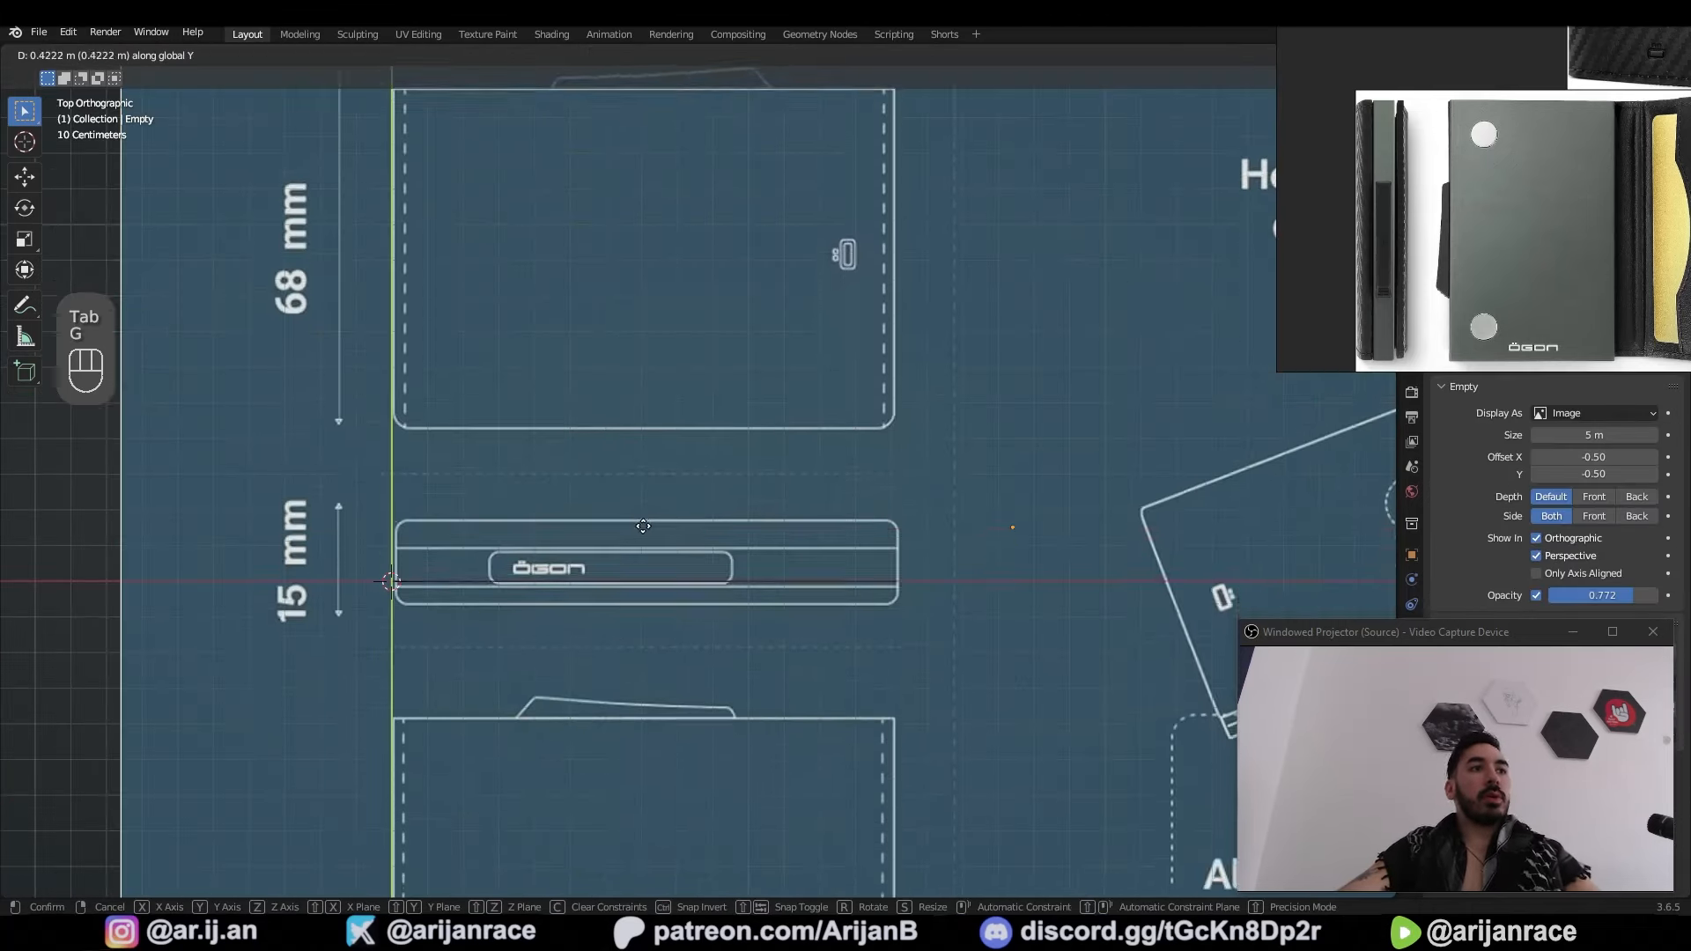
click(406, 564)
right_click(432, 577)
Step: Extrude the whole plane along its normal to the thickness of the inner band in the blueprint's side view
key(Tab)
key(a)
key(e)
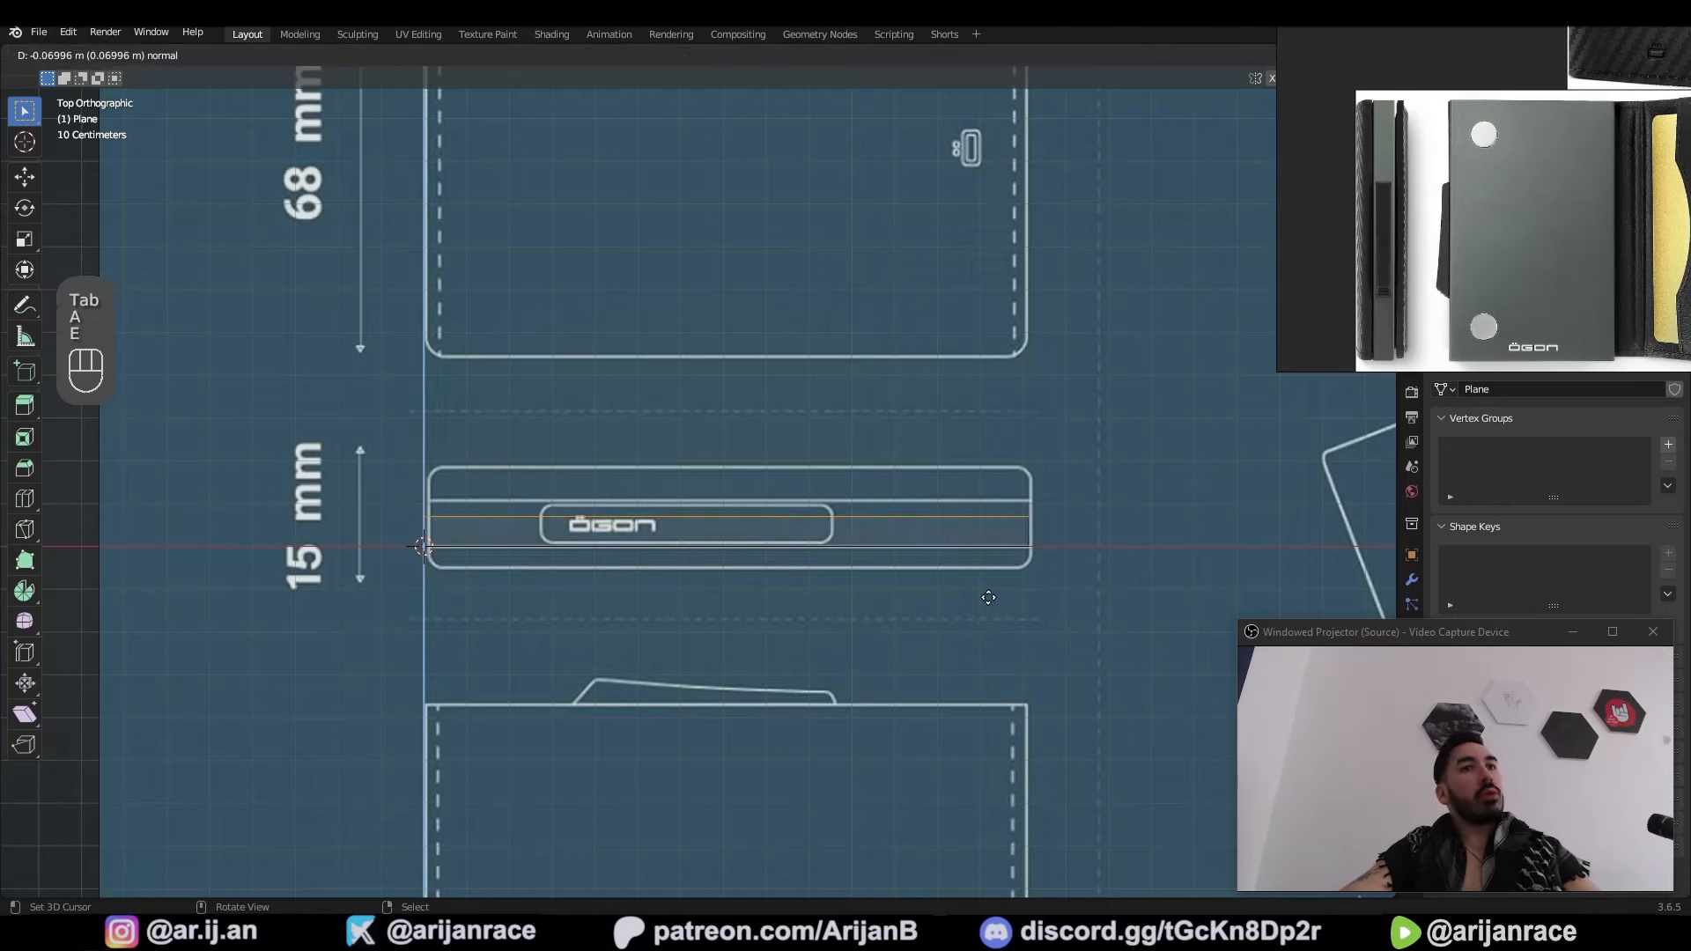
shift+click(904, 577)
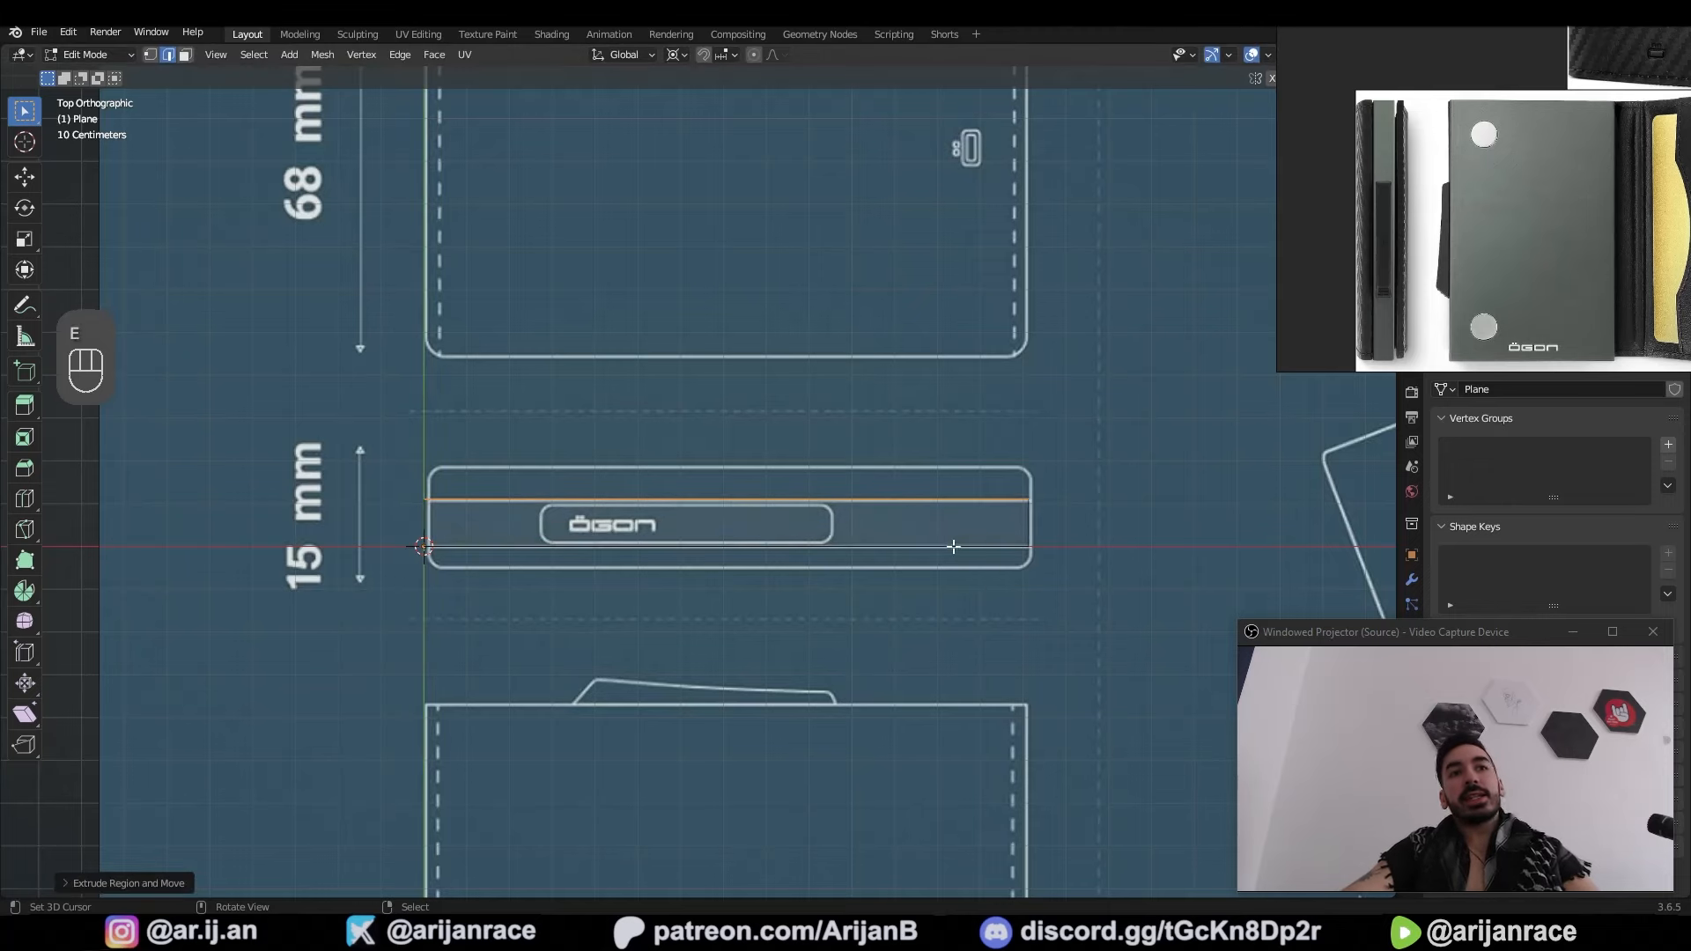
Step: Rotate the whole slab -90° about the Y axis so its long side stands vertical
text(a)
text(y-90)
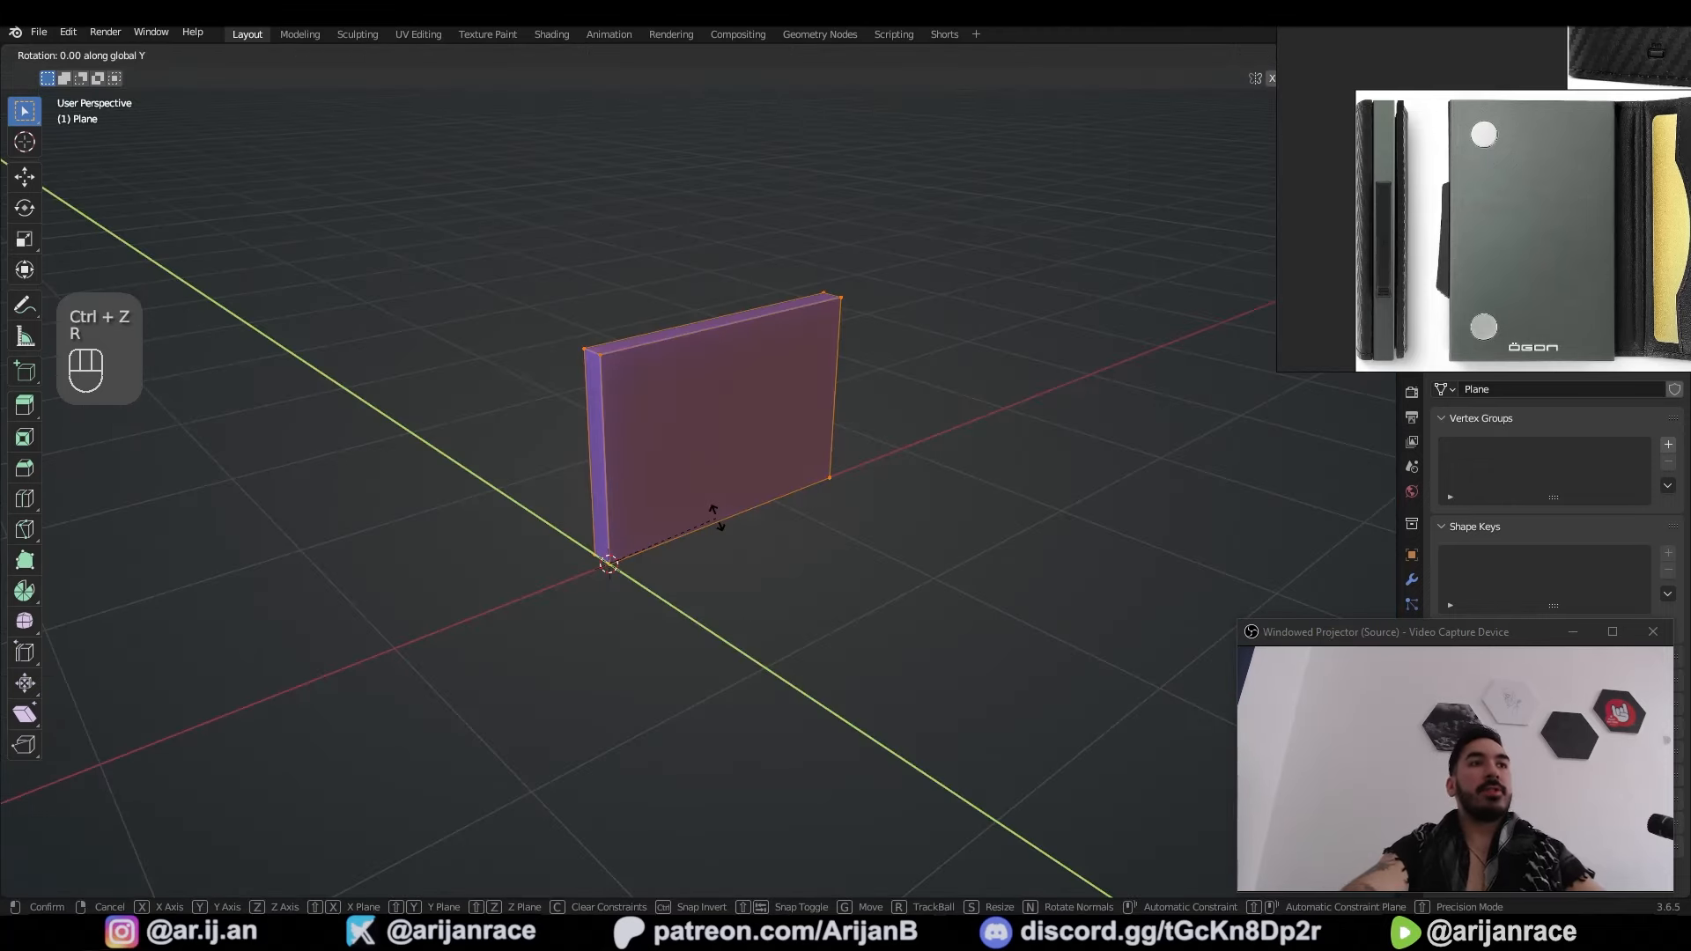
key(Return)
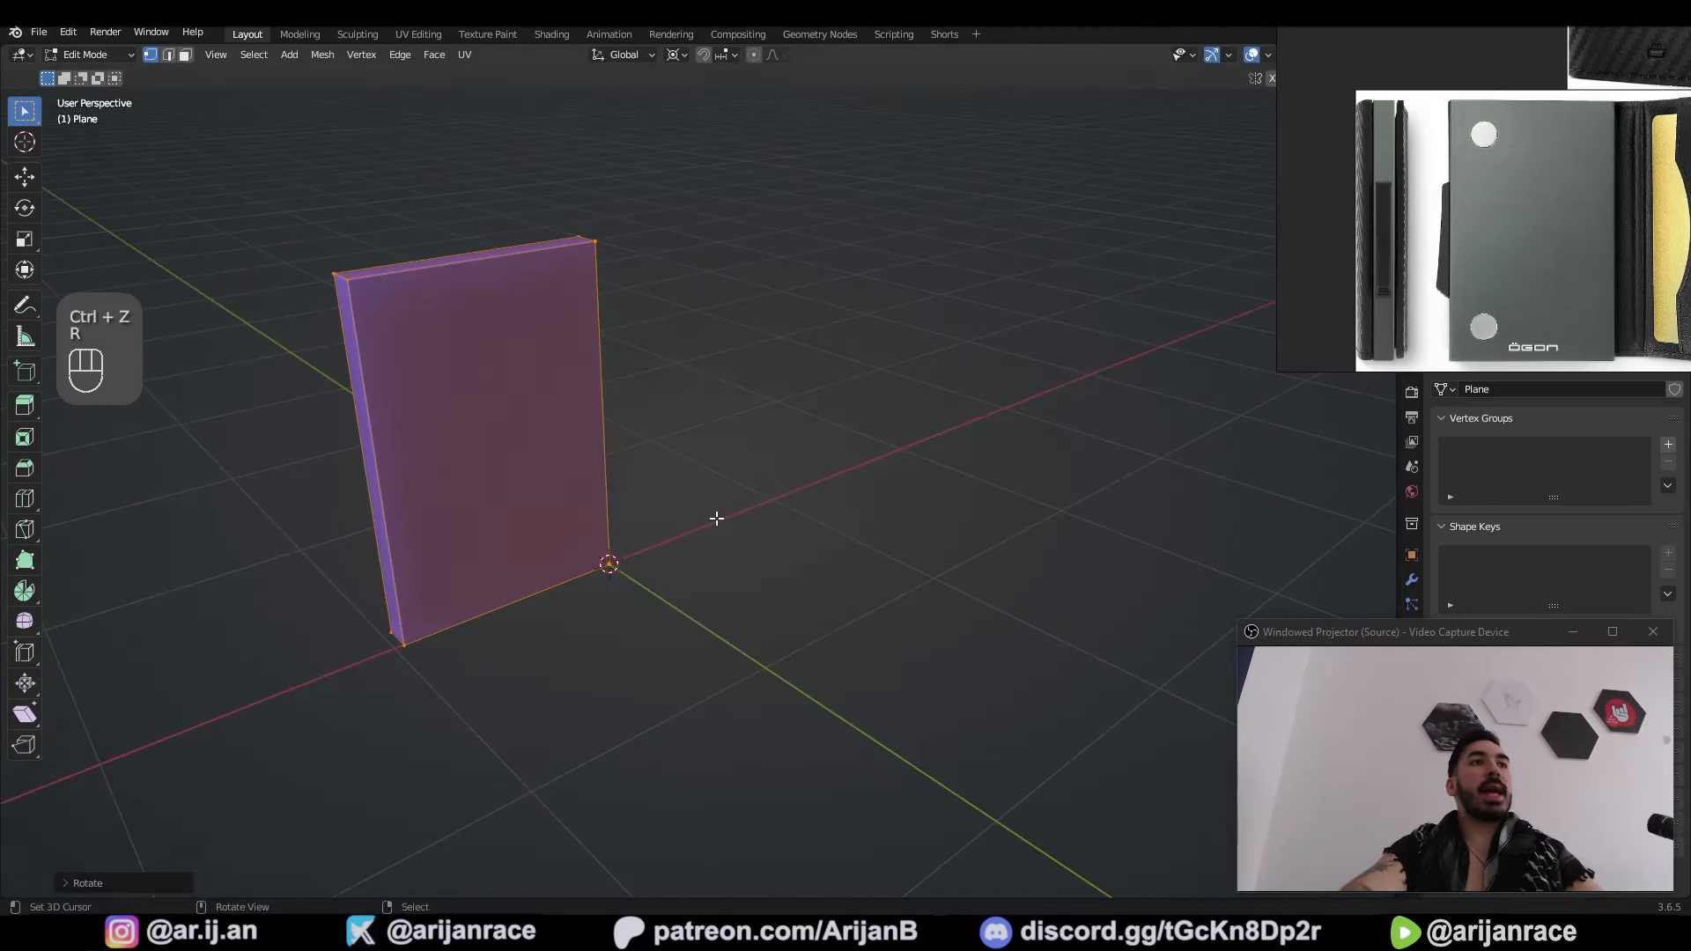
Step: Add a loop cut across the middle of the slab's top face and bevel it into two loops near the short ends
mouse_move(662, 503)
middle_down()
mouse_move(573, 351)
mouse_move(661, 484)
middle_up()
key(ctrl+r)
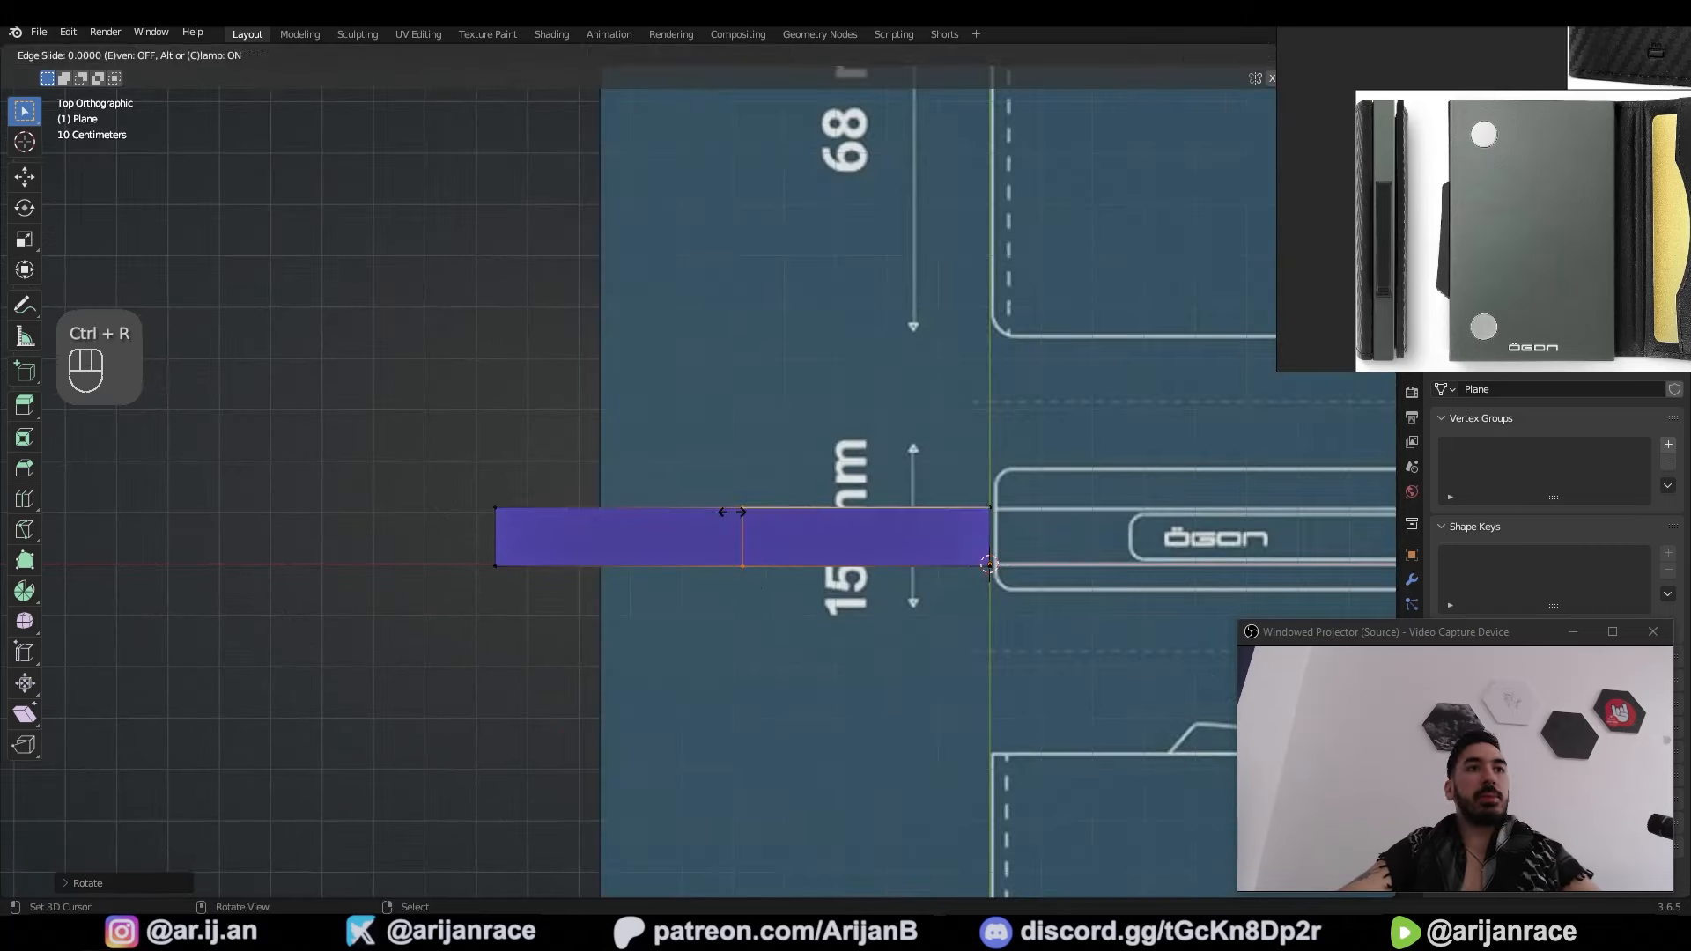
click(764, 581)
right_click(763, 581)
key(ctrl+b)
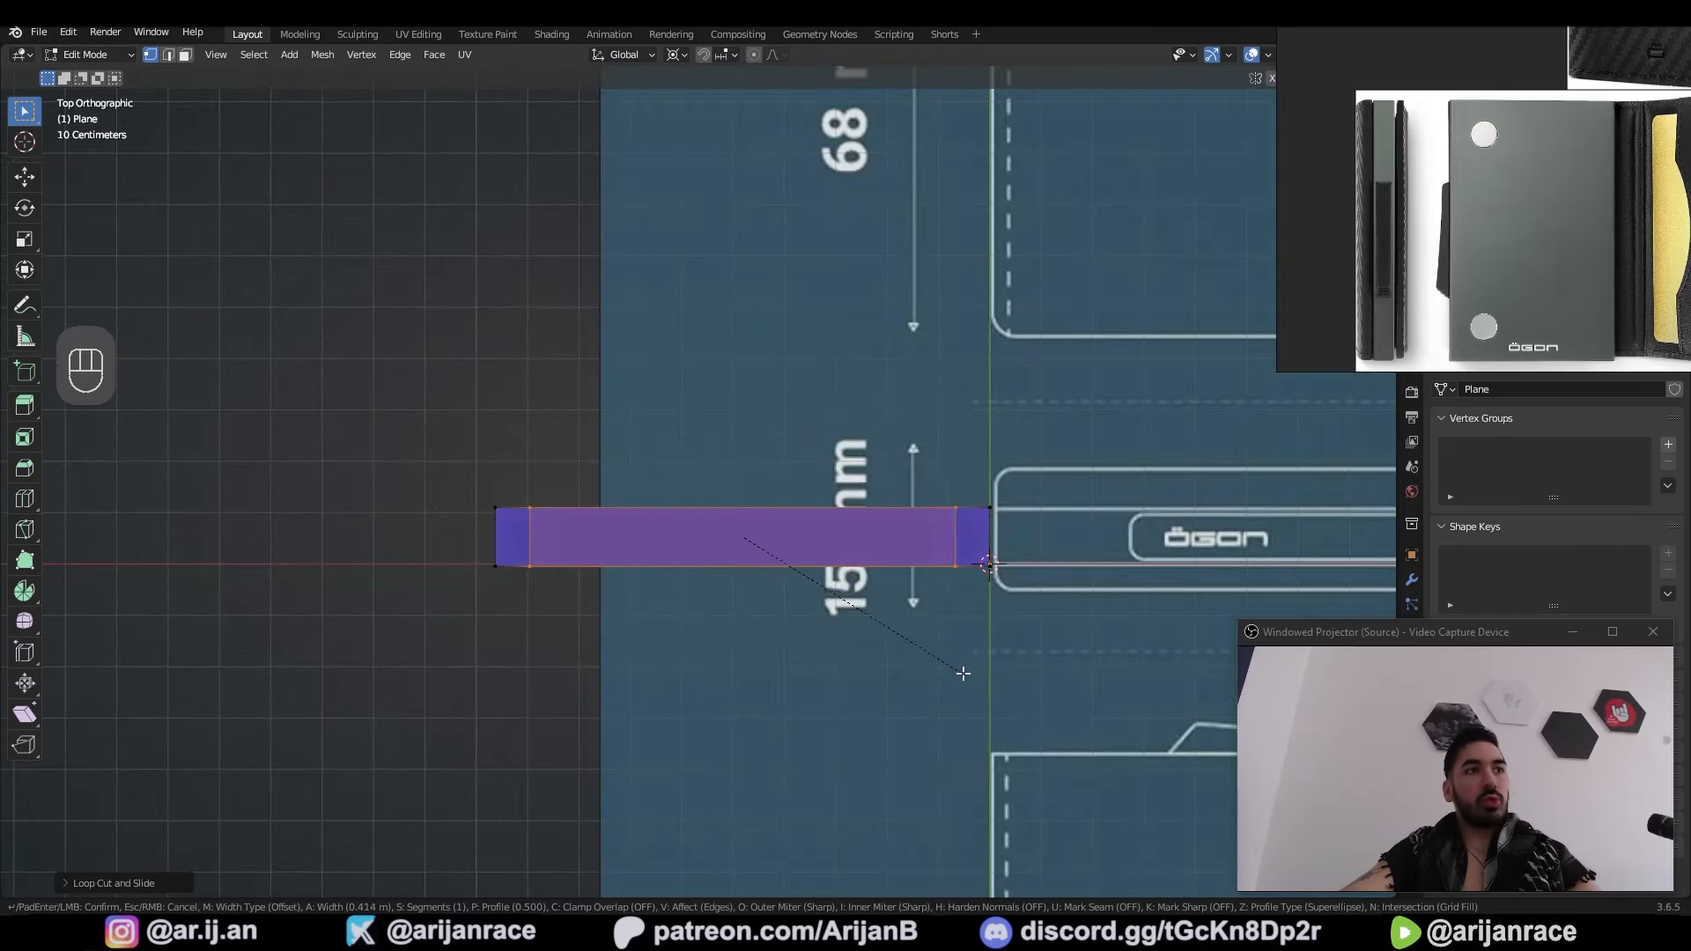
click(970, 675)
Step: Slide the edge loop nearest the world origin slightly inward, away from the slab's end
scroll(1159, 558, up, 3)
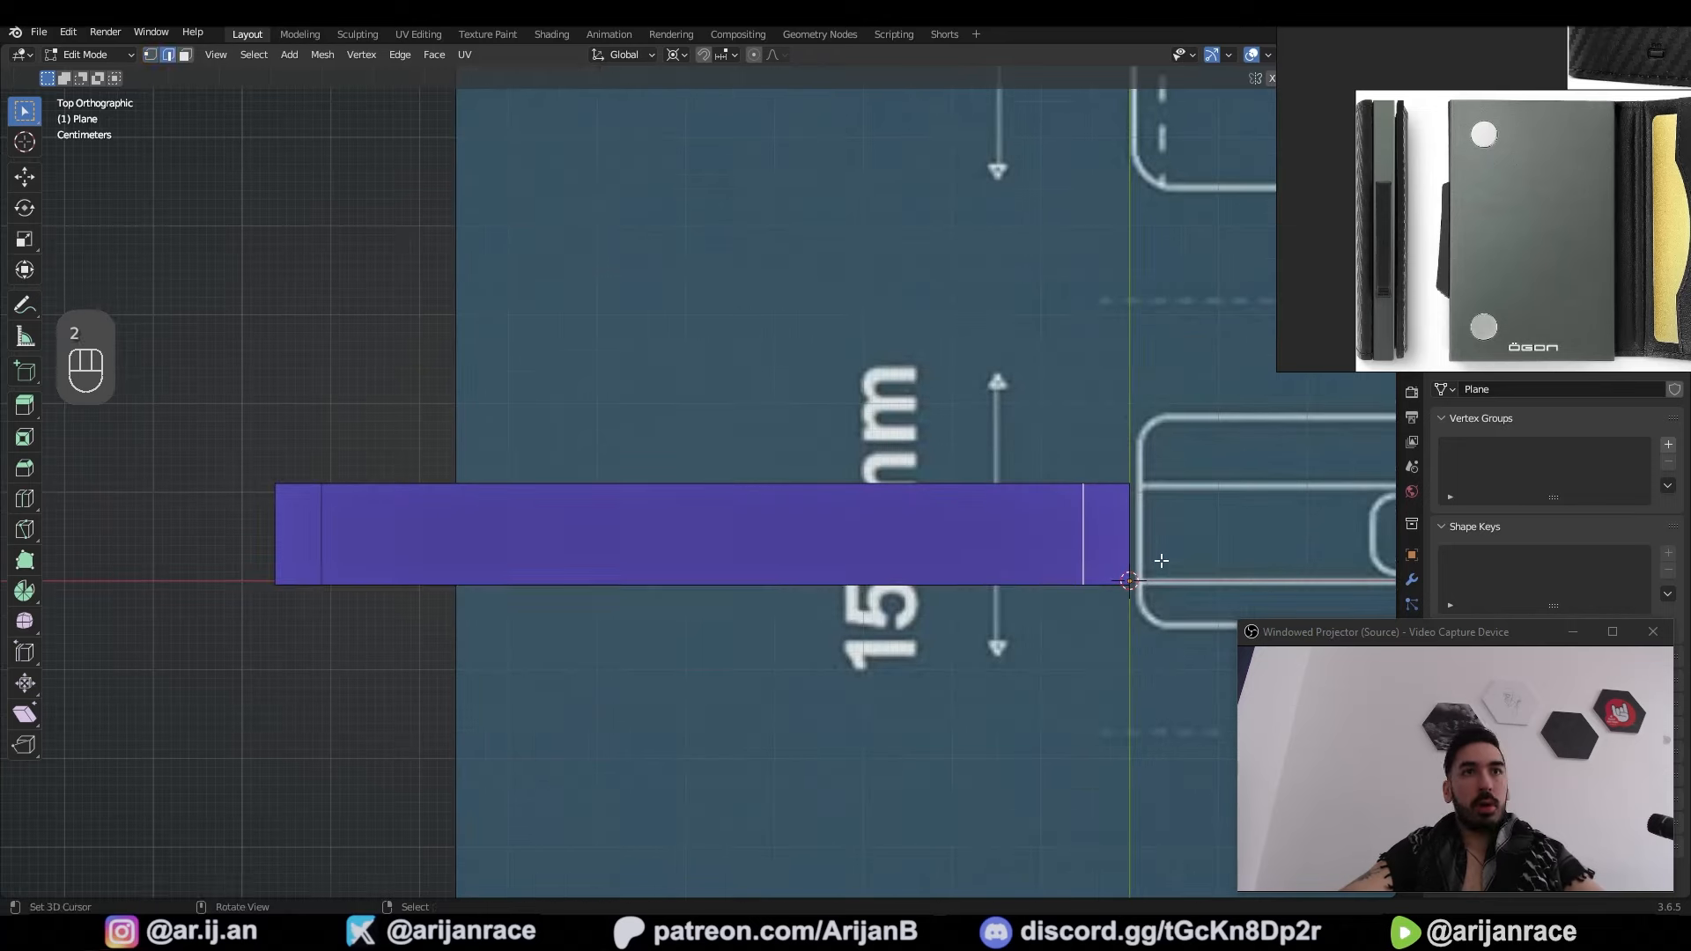
key(g)
key(g)
click(1154, 561)
Step: Add a lengthwise loop cut along the slab's top and bevel it into two loops close to the long edges
key(ctrl+r)
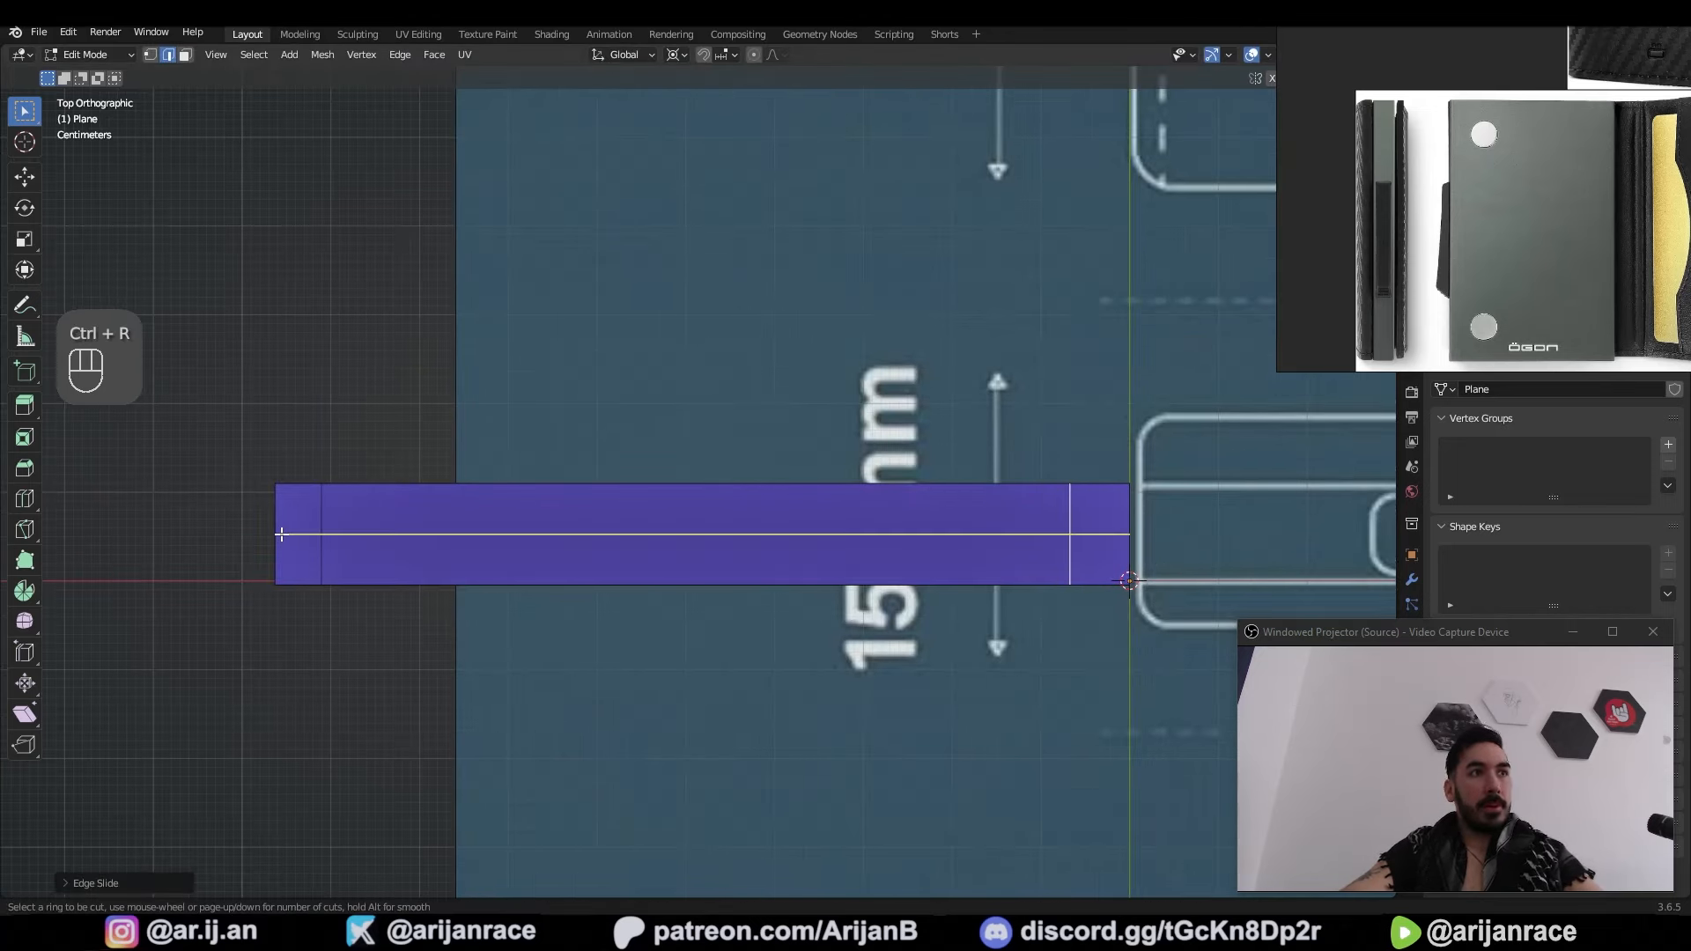
click(281, 535)
right_click(281, 534)
key(ctrl+b)
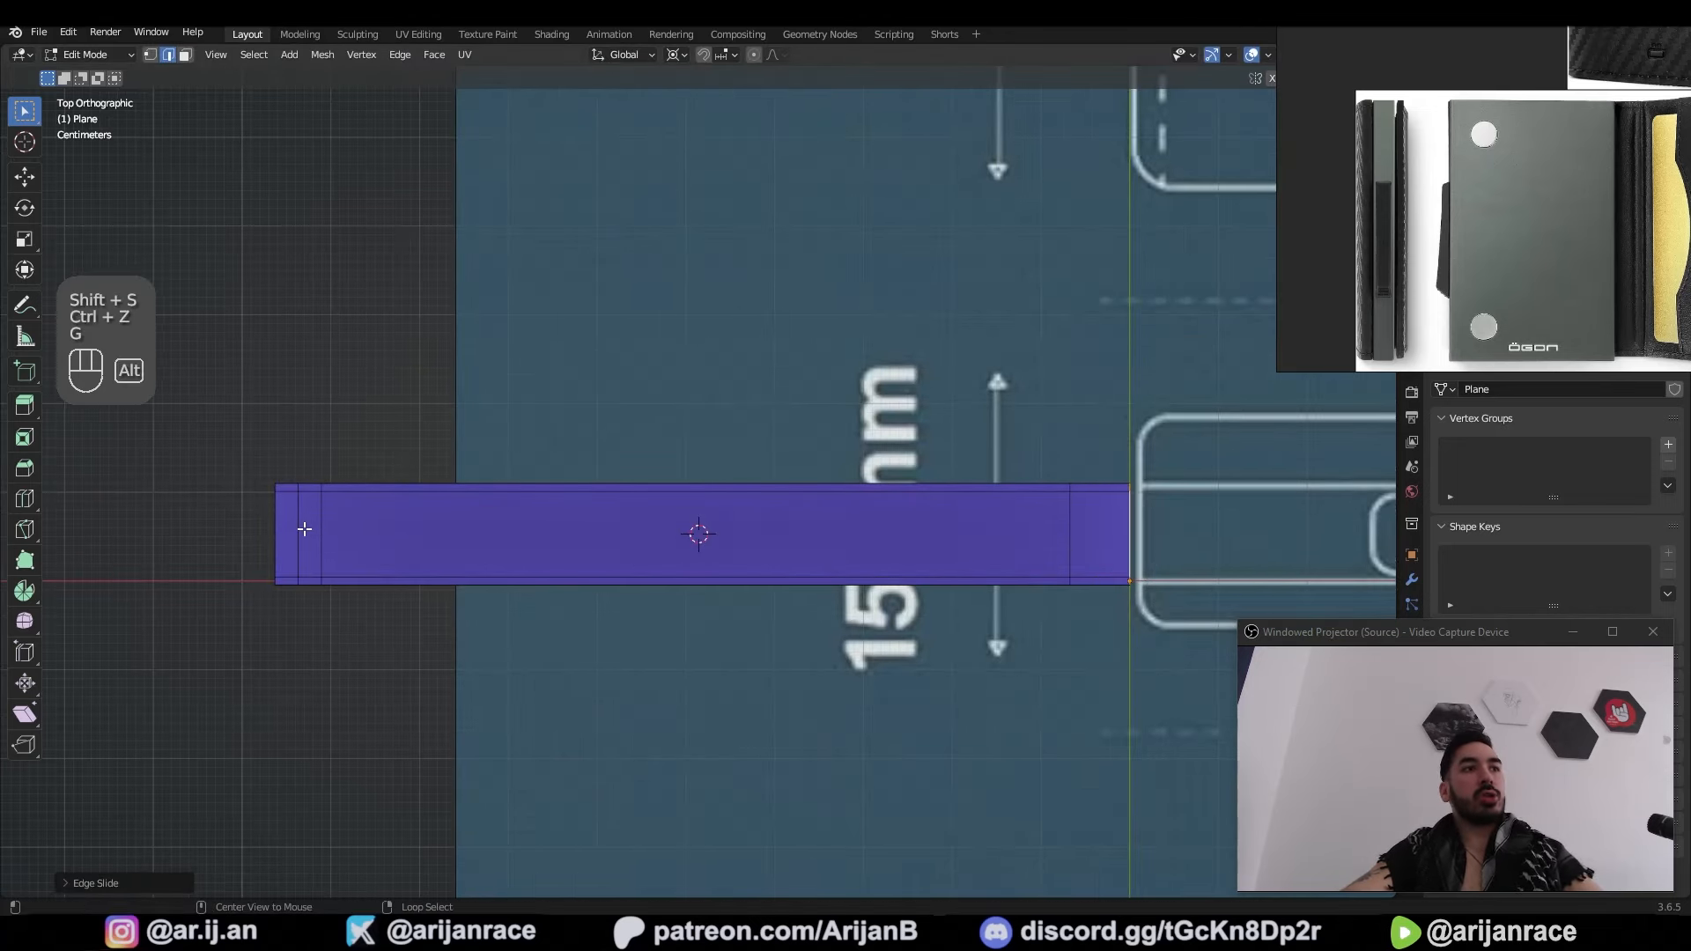
Step: Slide the outer edge loop to the slab's short end, and scale both end loops slightly inward along X to leave thin end walls
alt+right_click(300, 530)
key(g)
key(g)
click(393, 531)
key(1)
alt+shift+right_click(1107, 531)
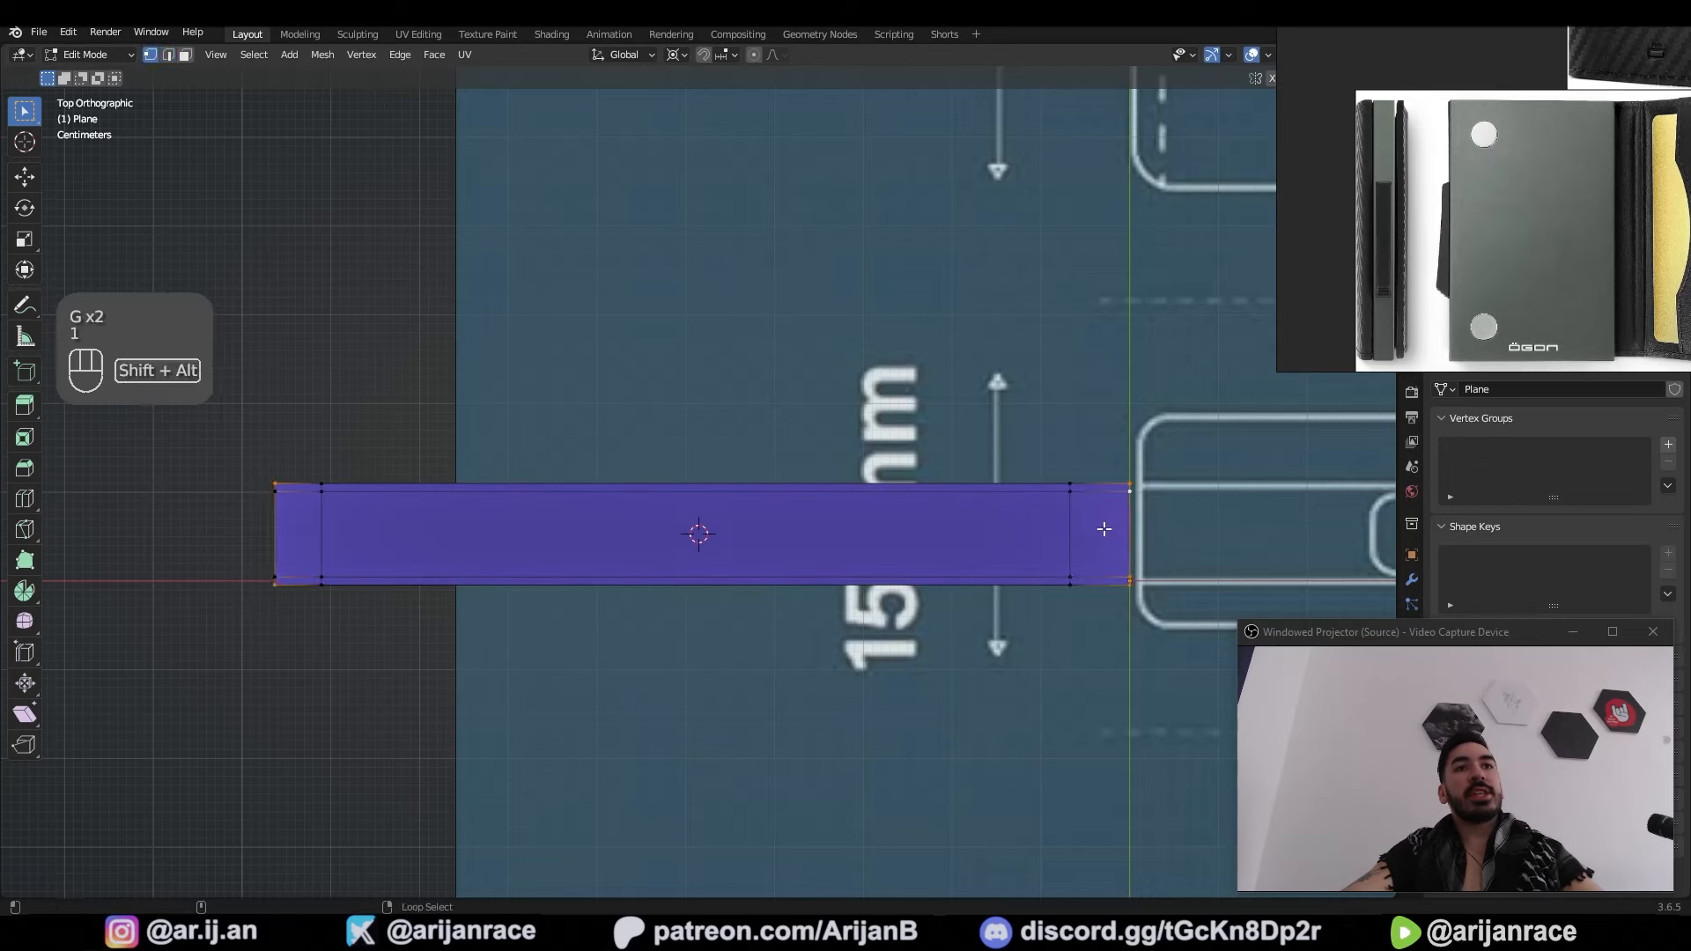
key(s)
key(x)
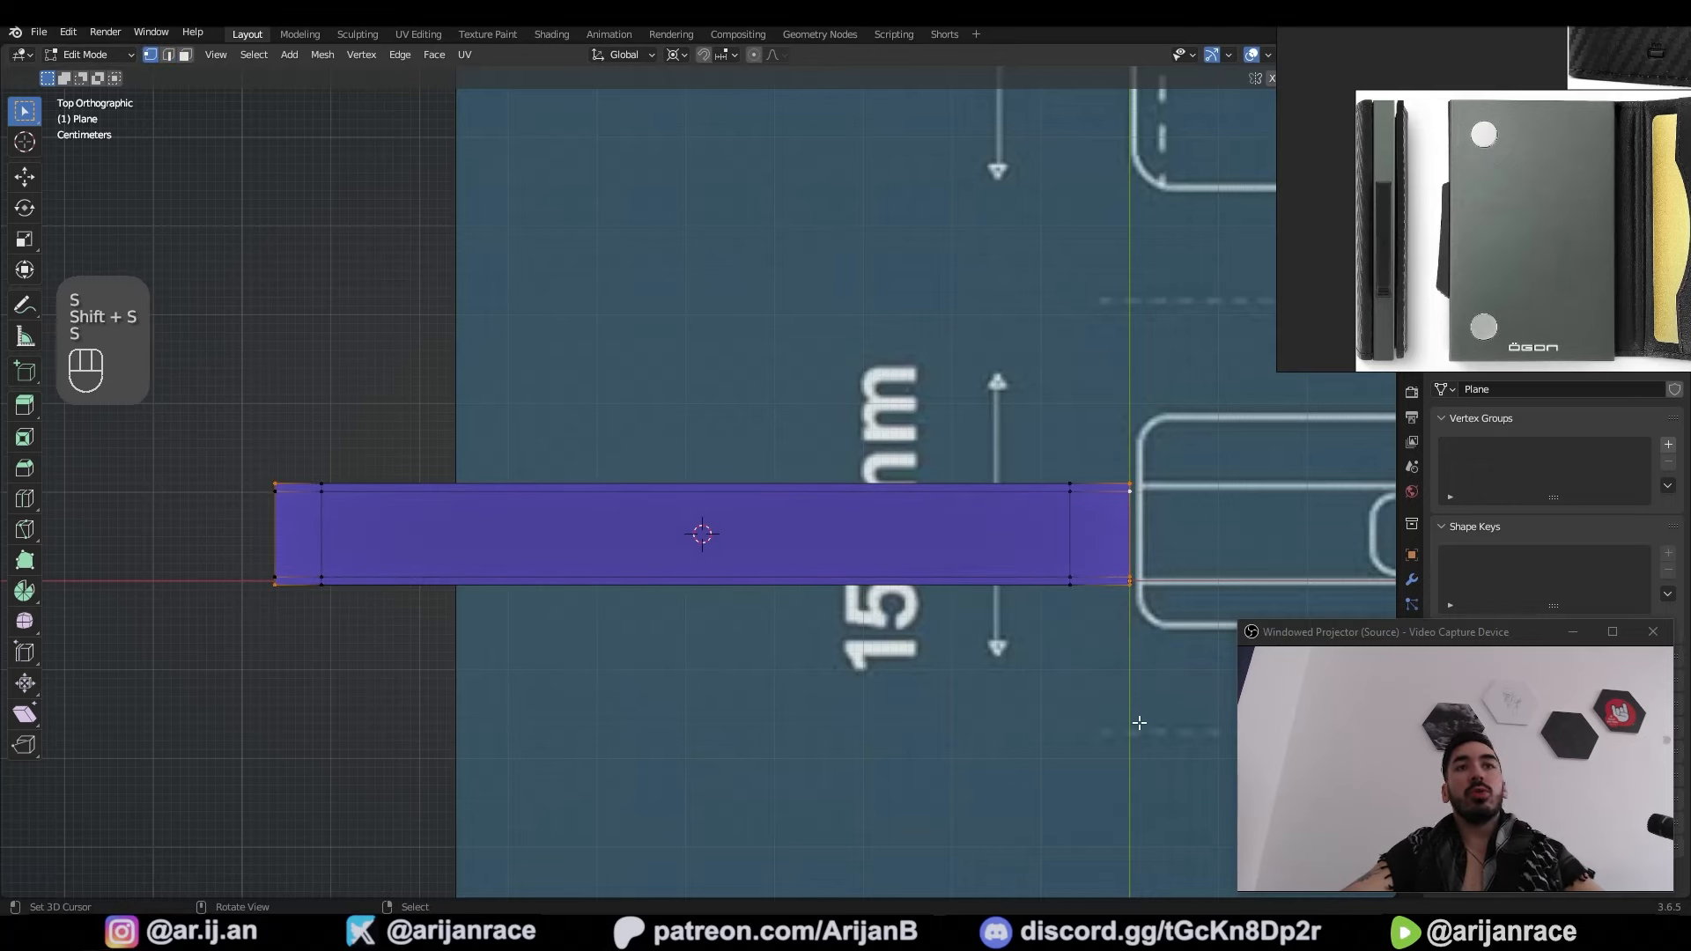
key(s)
key(x)
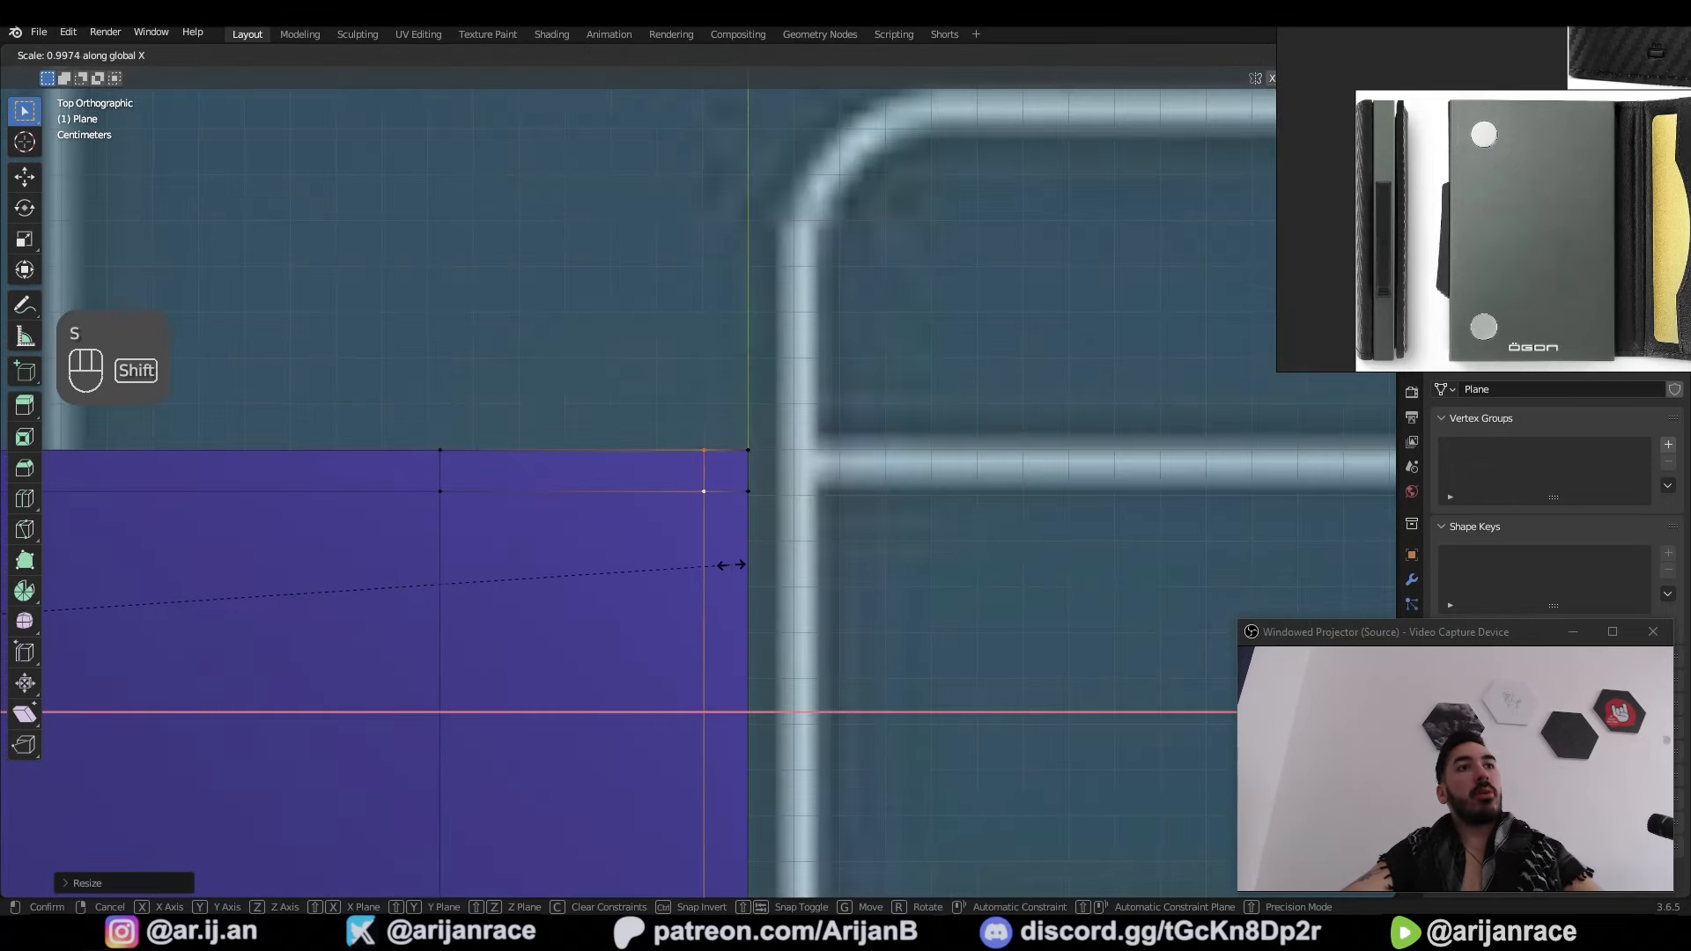
click(732, 564)
Step: Delete the three inner faces on the slab's top, leaving only the thin outer rim
key(2)
right_click(717, 497)
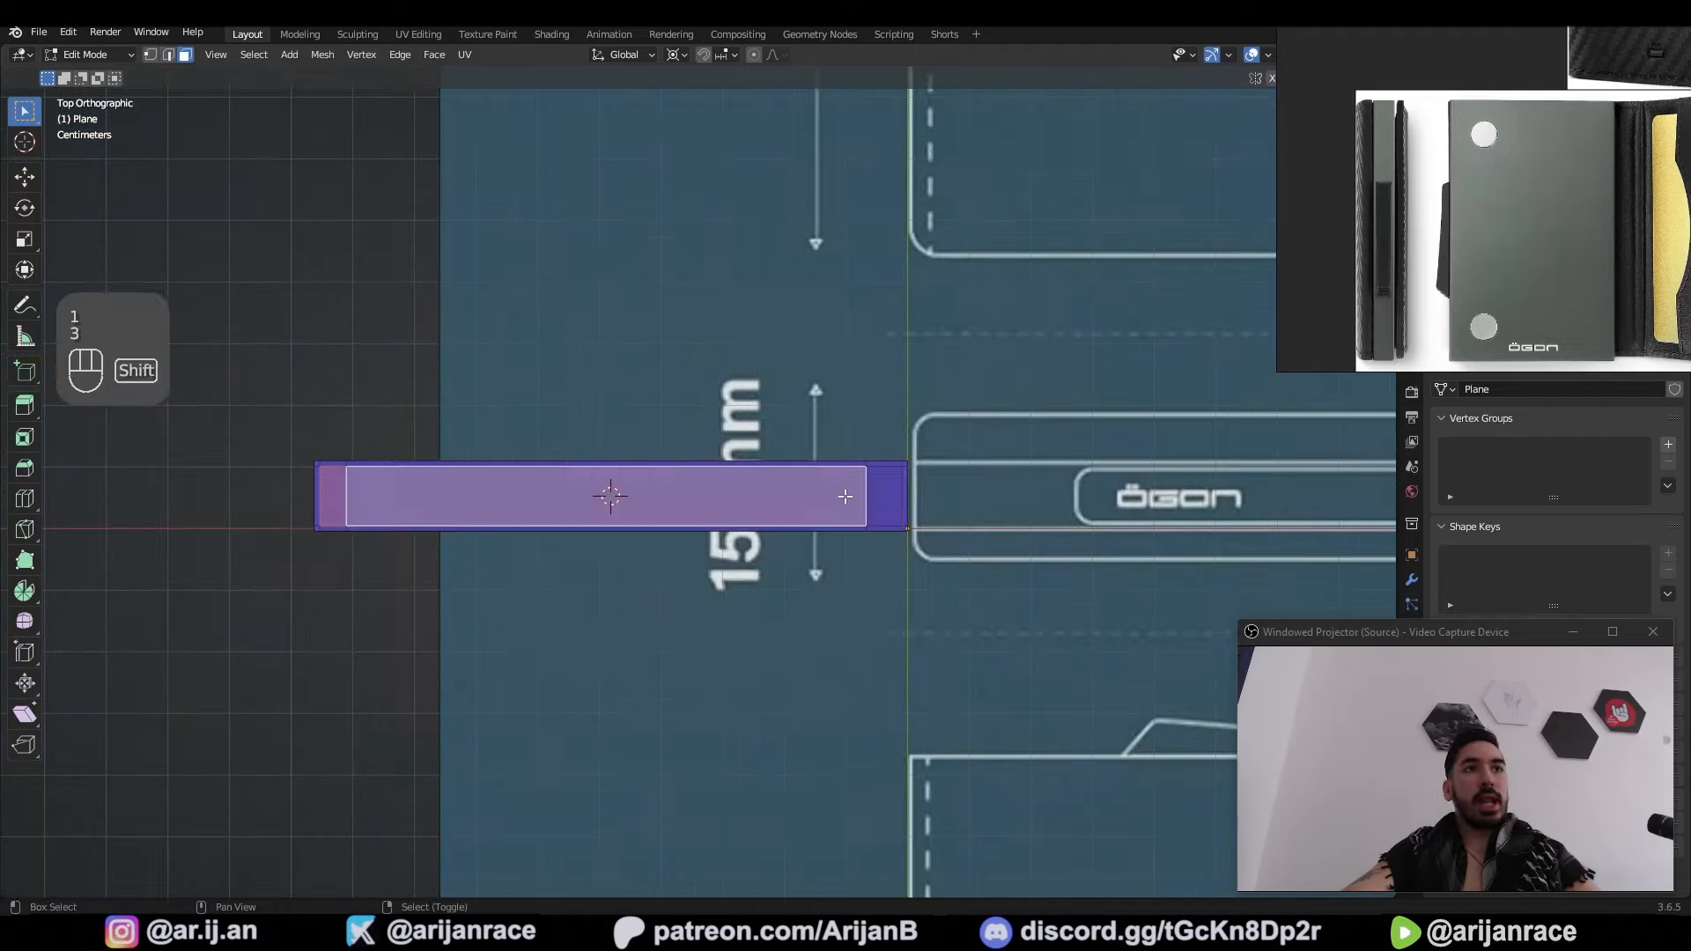
shift+right_click(887, 499)
scroll(884, 500, up, 2)
key(x)
click(803, 547)
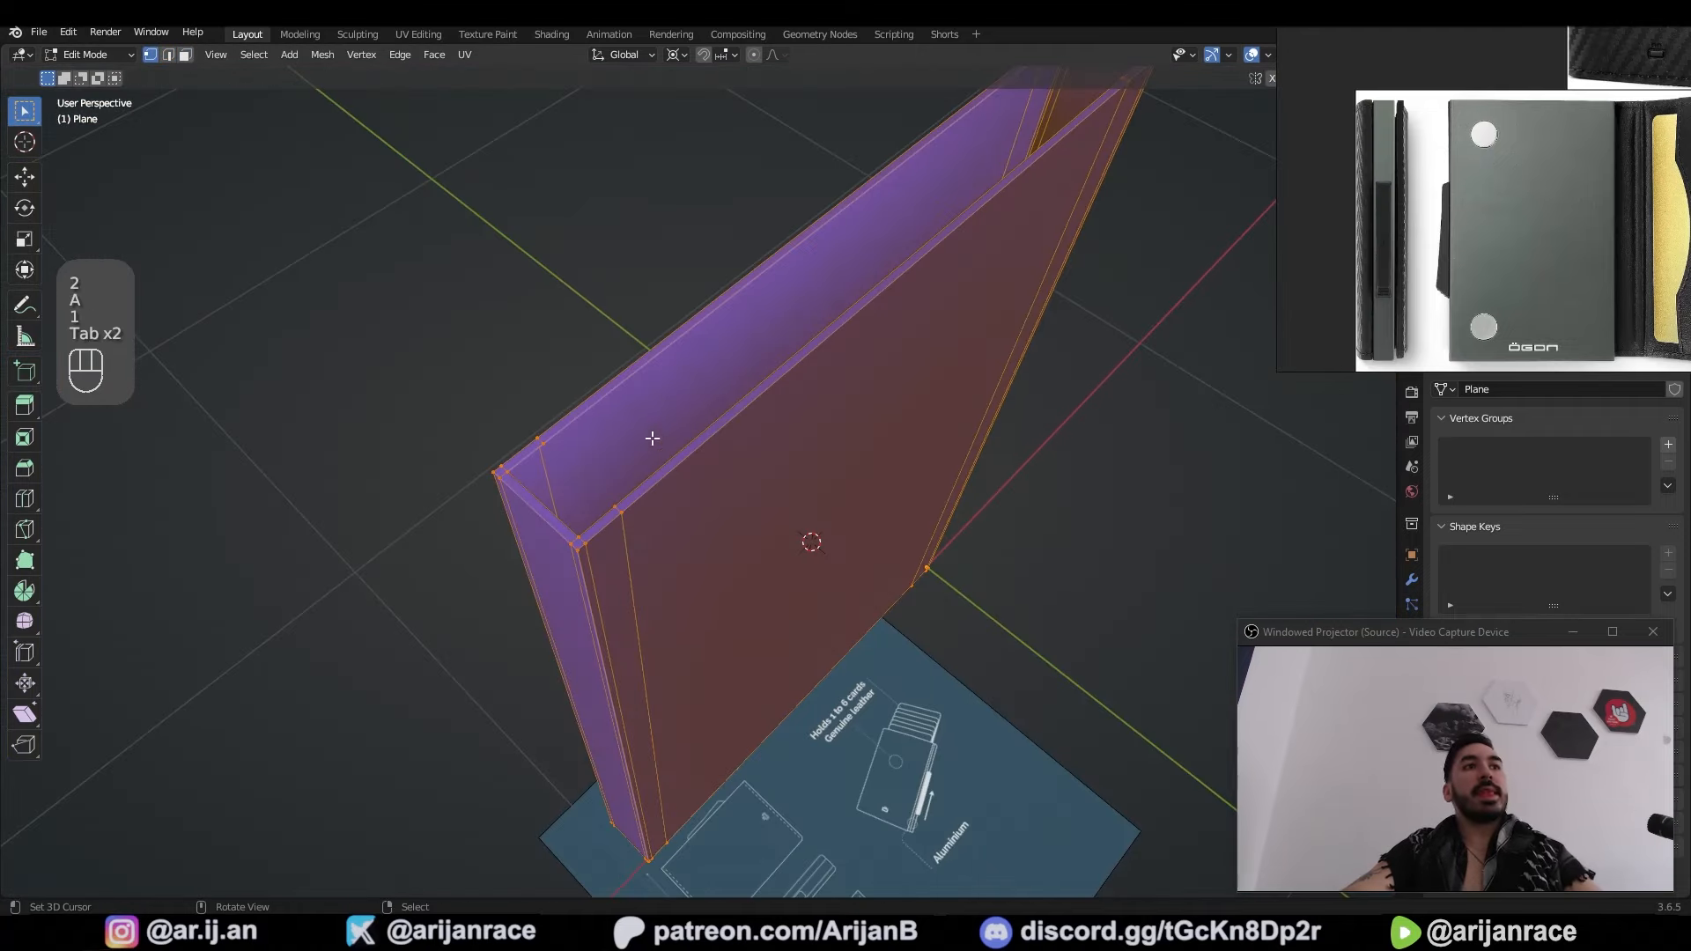
Step: Extrude the two long inner rim edges and scale them toward each other along Y to form narrow ledges
key(alt+a)
shift+click(740, 340)
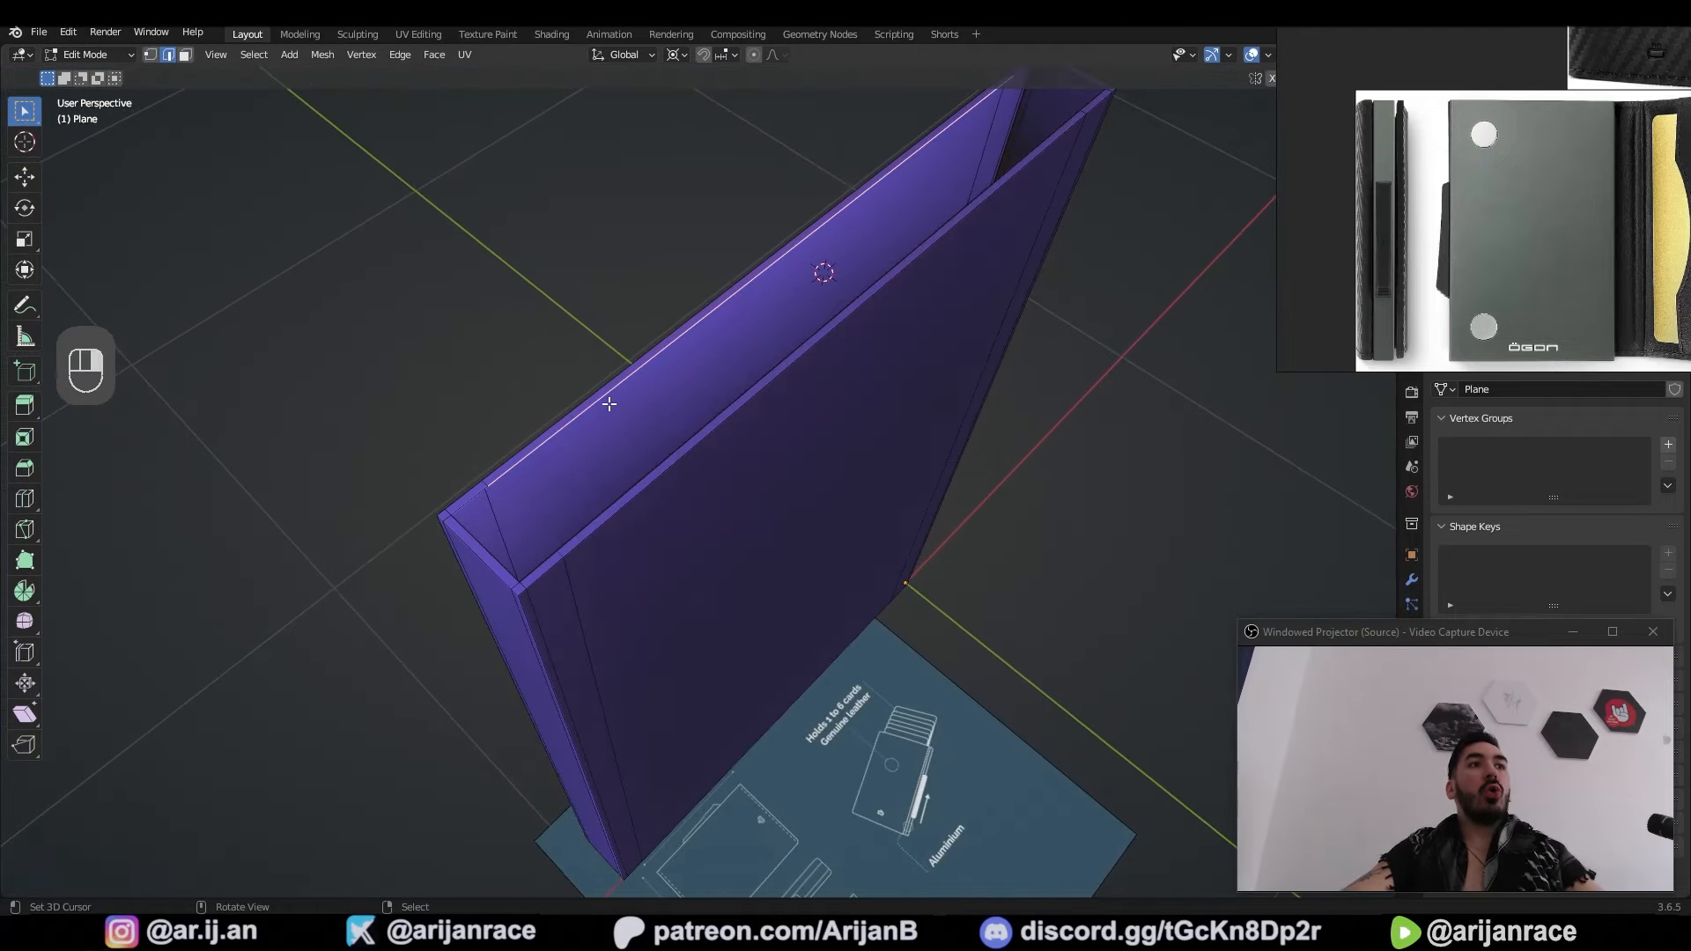
scroll(759, 526, up, 2)
key(e)
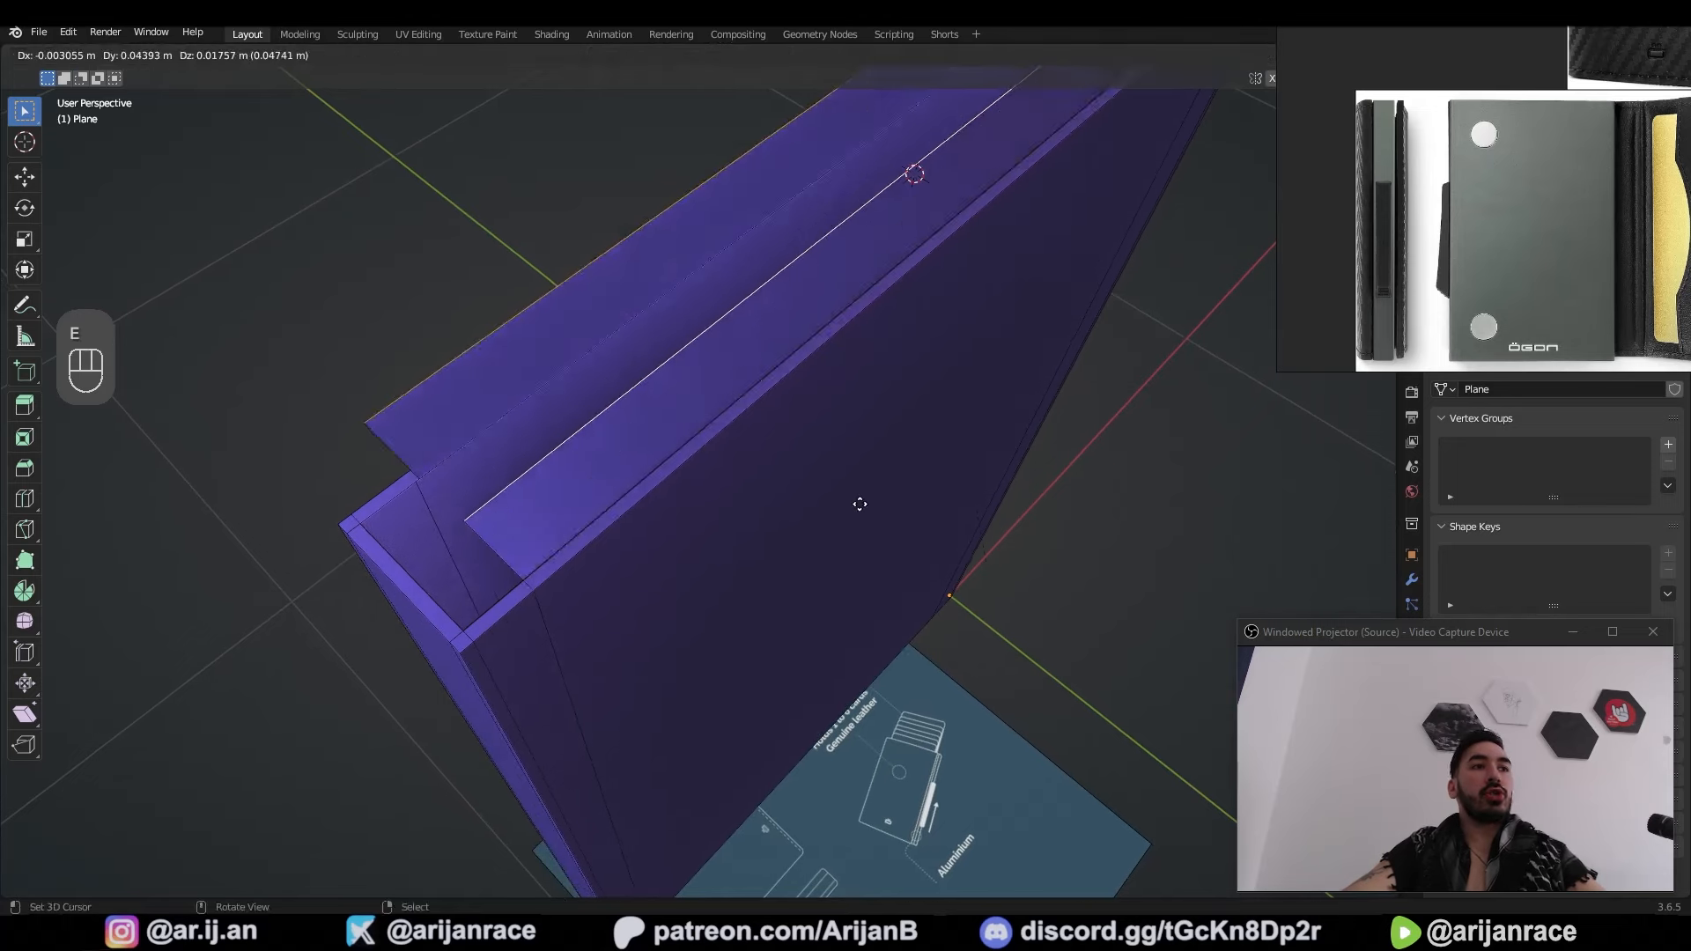
right_click(759, 526)
key(s)
key(y)
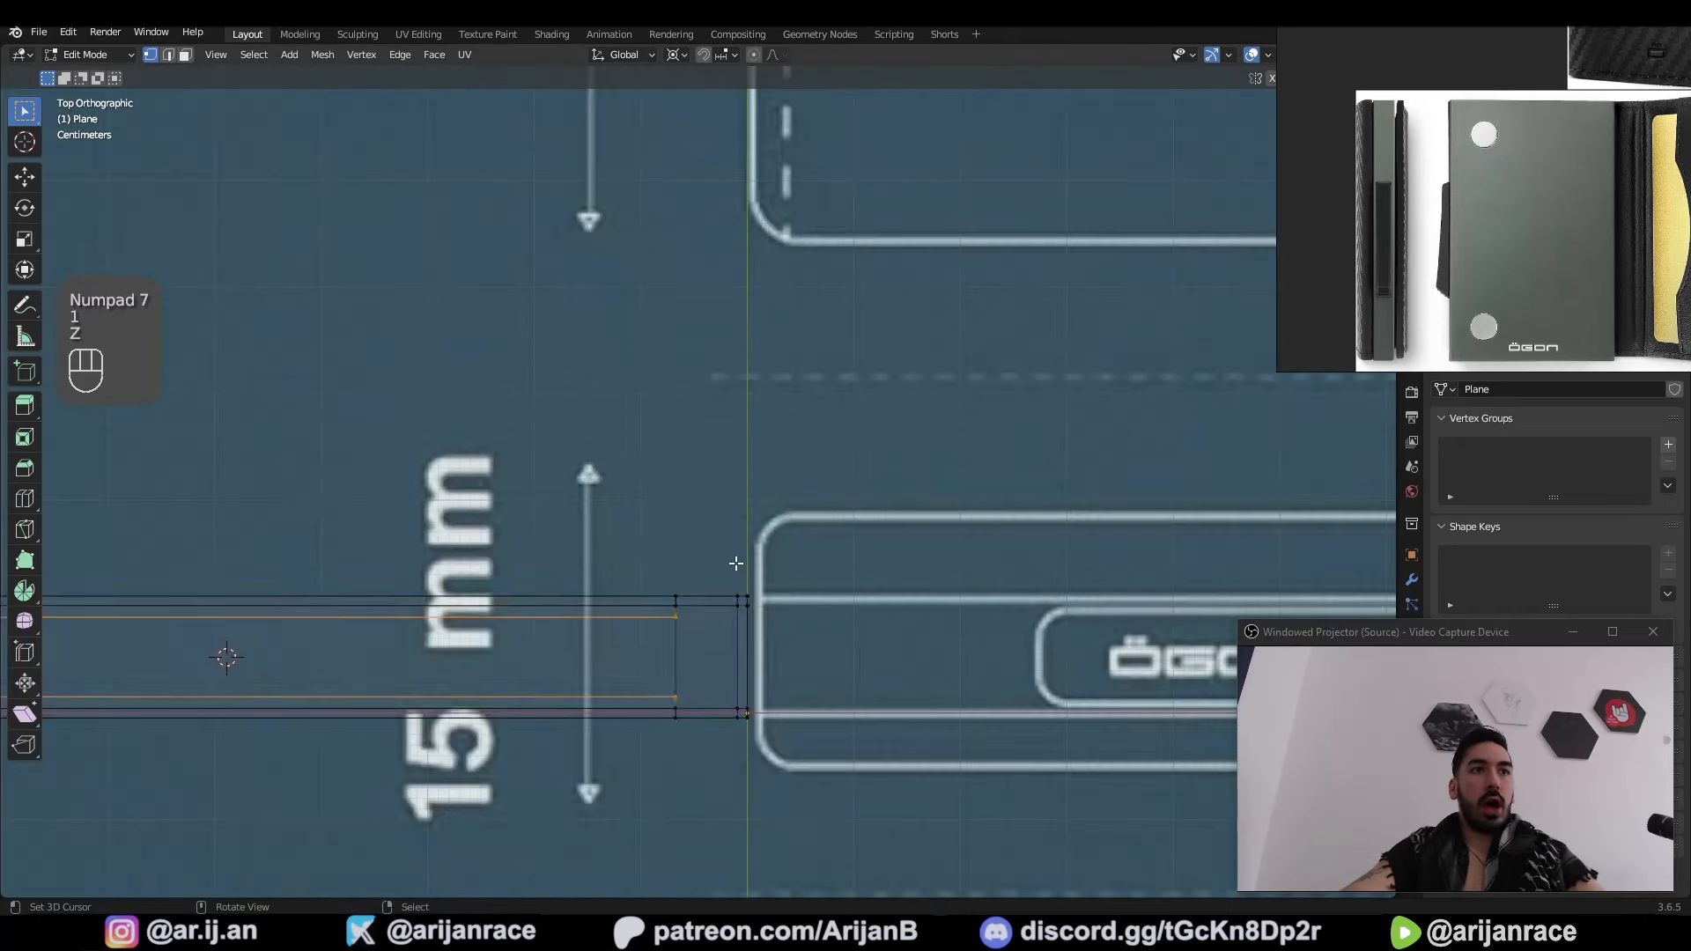
Step: Move the vertices at the origin-side end of the ledges along X, away from the end wall
key(a)
key(a)
key(b)
drag(649, 560, 704, 728)
key(g)
key(y)
key(x)
click(705, 748)
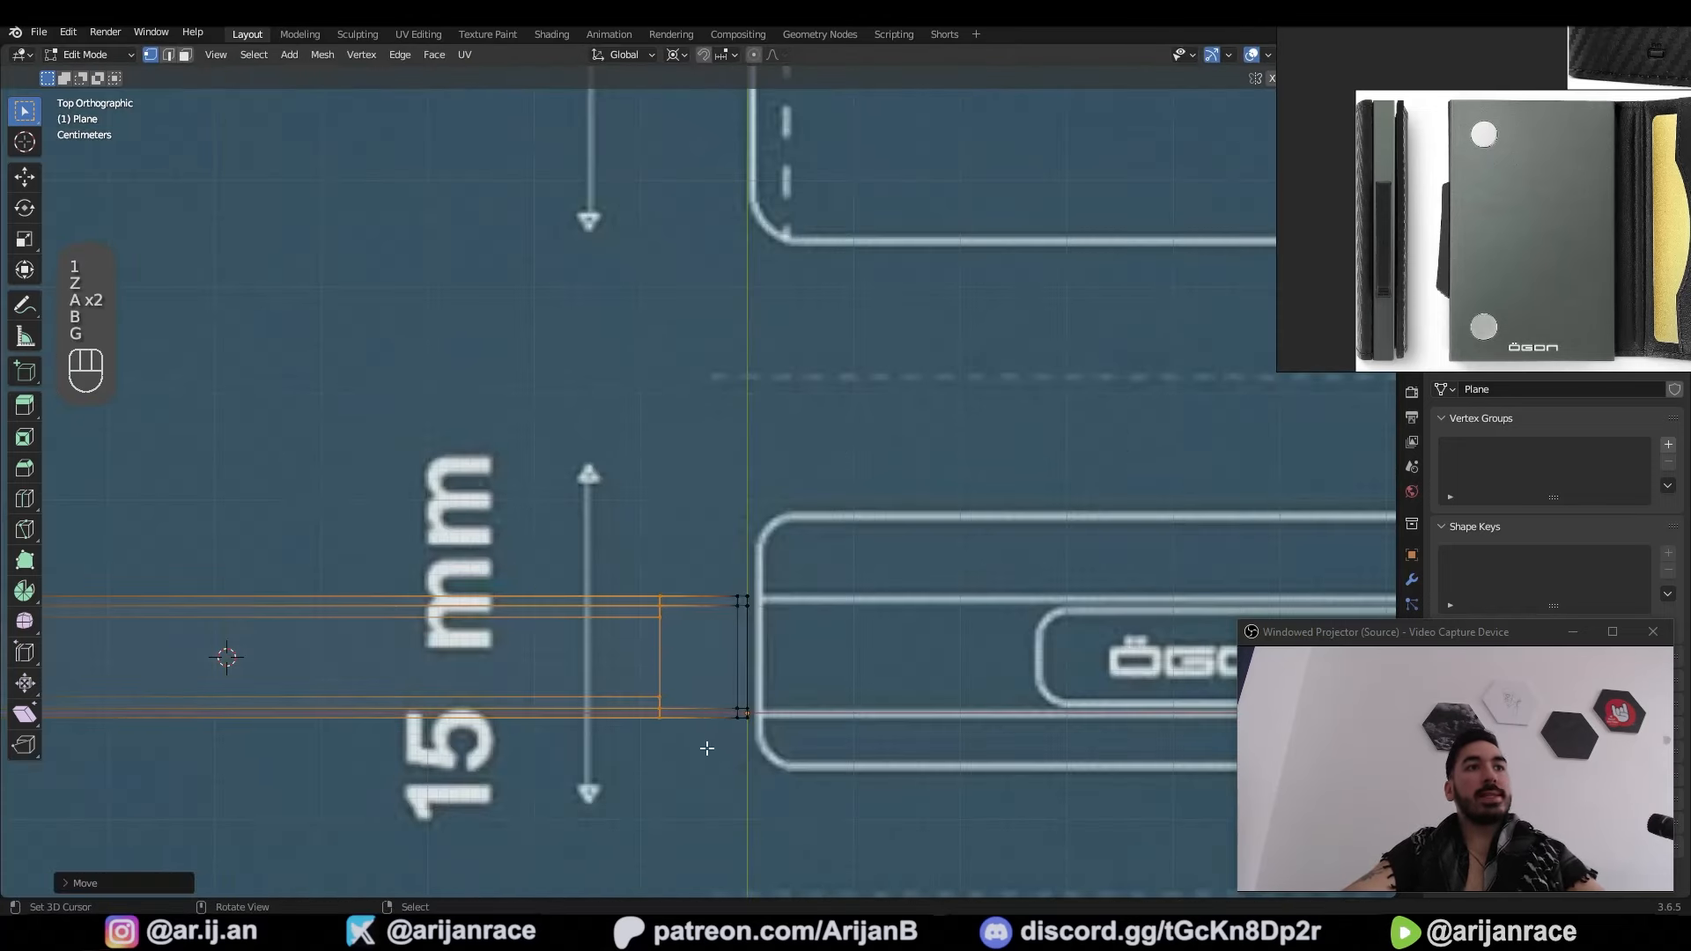
shift+middle_drag(705, 748, 696, 709)
scroll(694, 588, up, 3)
key(g)
click(683, 590)
Step: Add a loop cut through the section between the ledges and the origin-side end wall, and bevel it into a narrow strip
key(ctrl+r)
click(678, 632)
right_click(680, 635)
shift+middle_drag(707, 651, 705, 571)
scroll(707, 577, up, 3)
key(2)
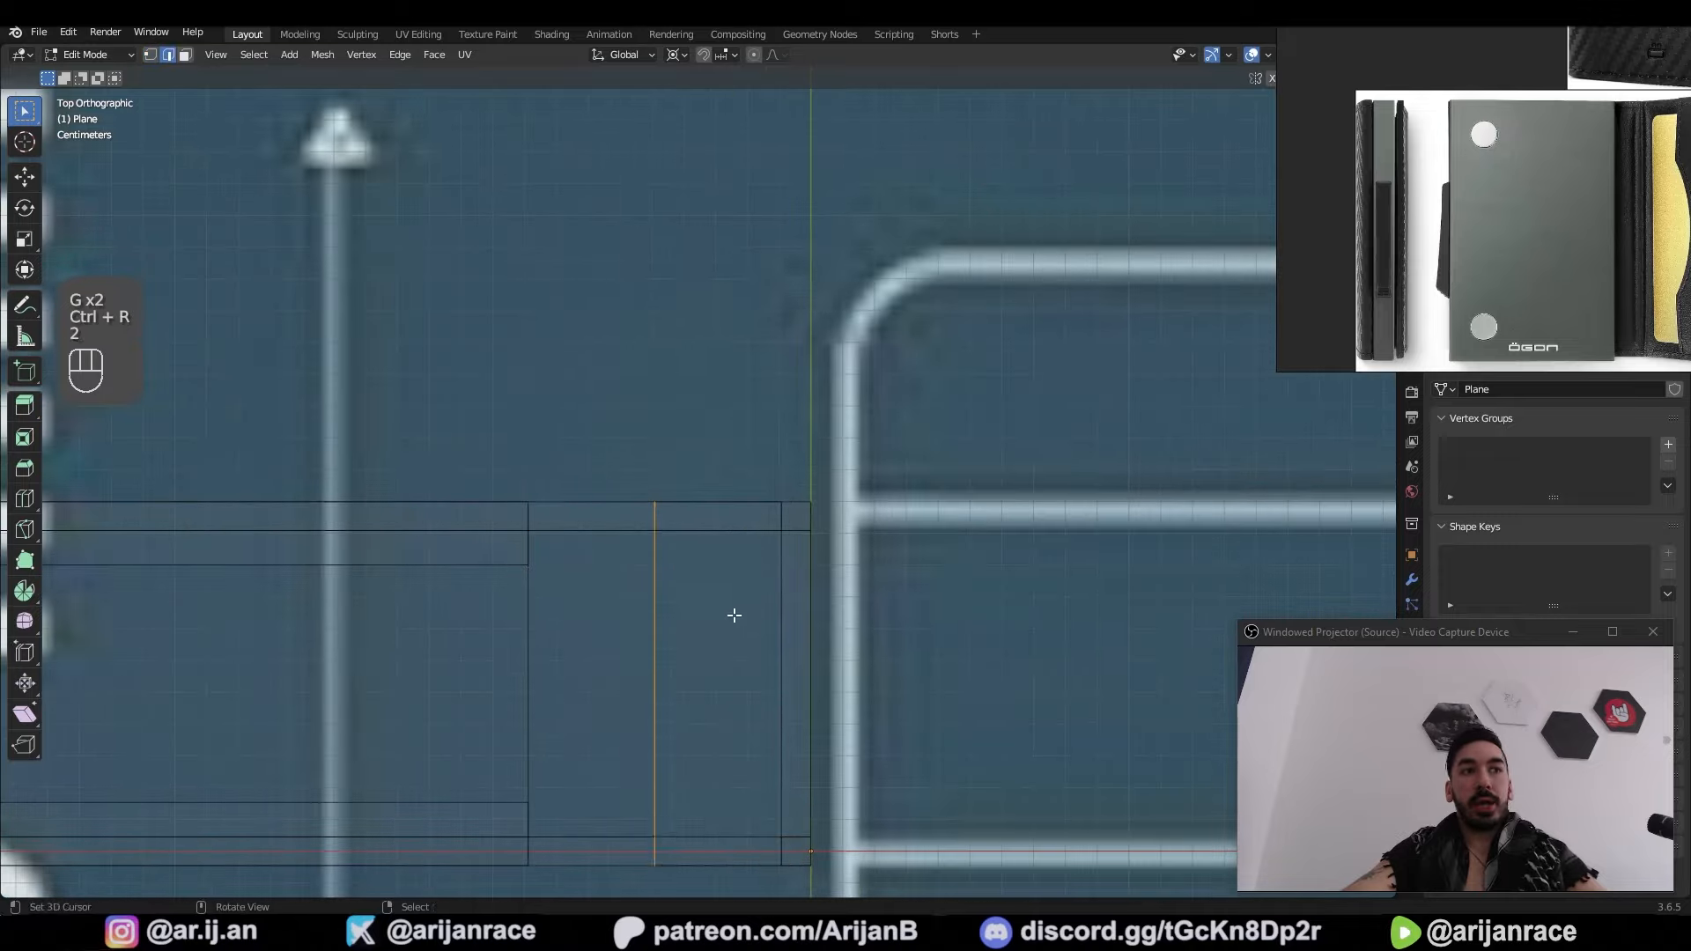
key(ctrl+b)
click(752, 616)
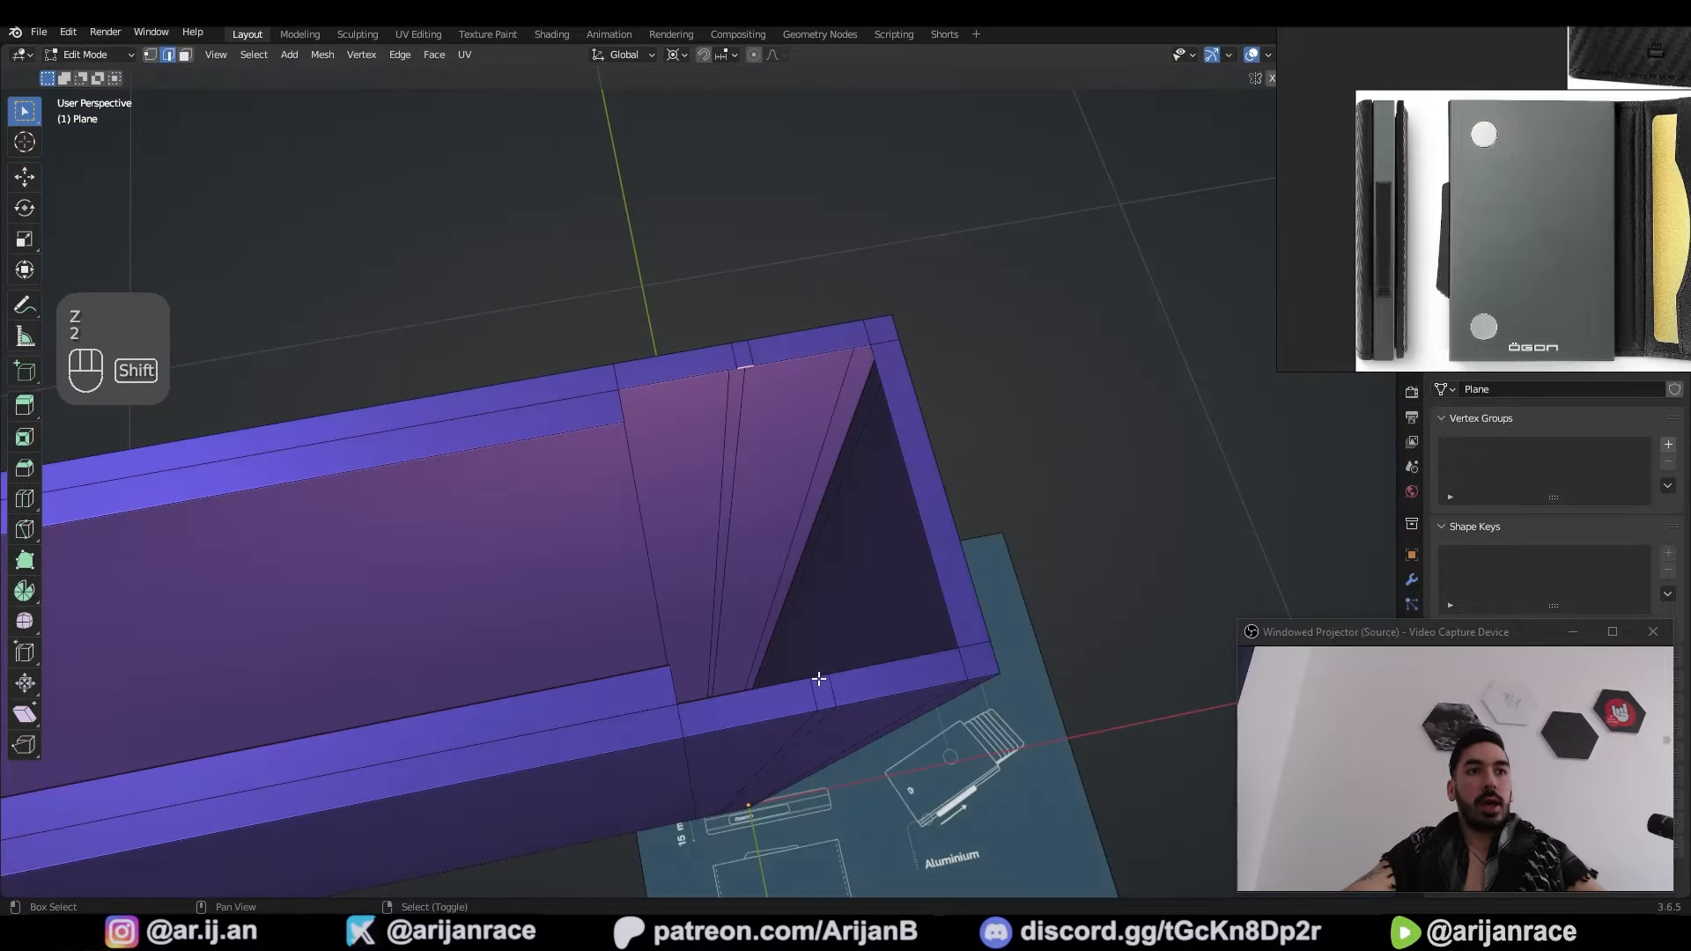
Step: Extrude the strip's two short inner edges and scale them inward along Y to form small facing tabs
shift+middle_drag(818, 678, 811, 623)
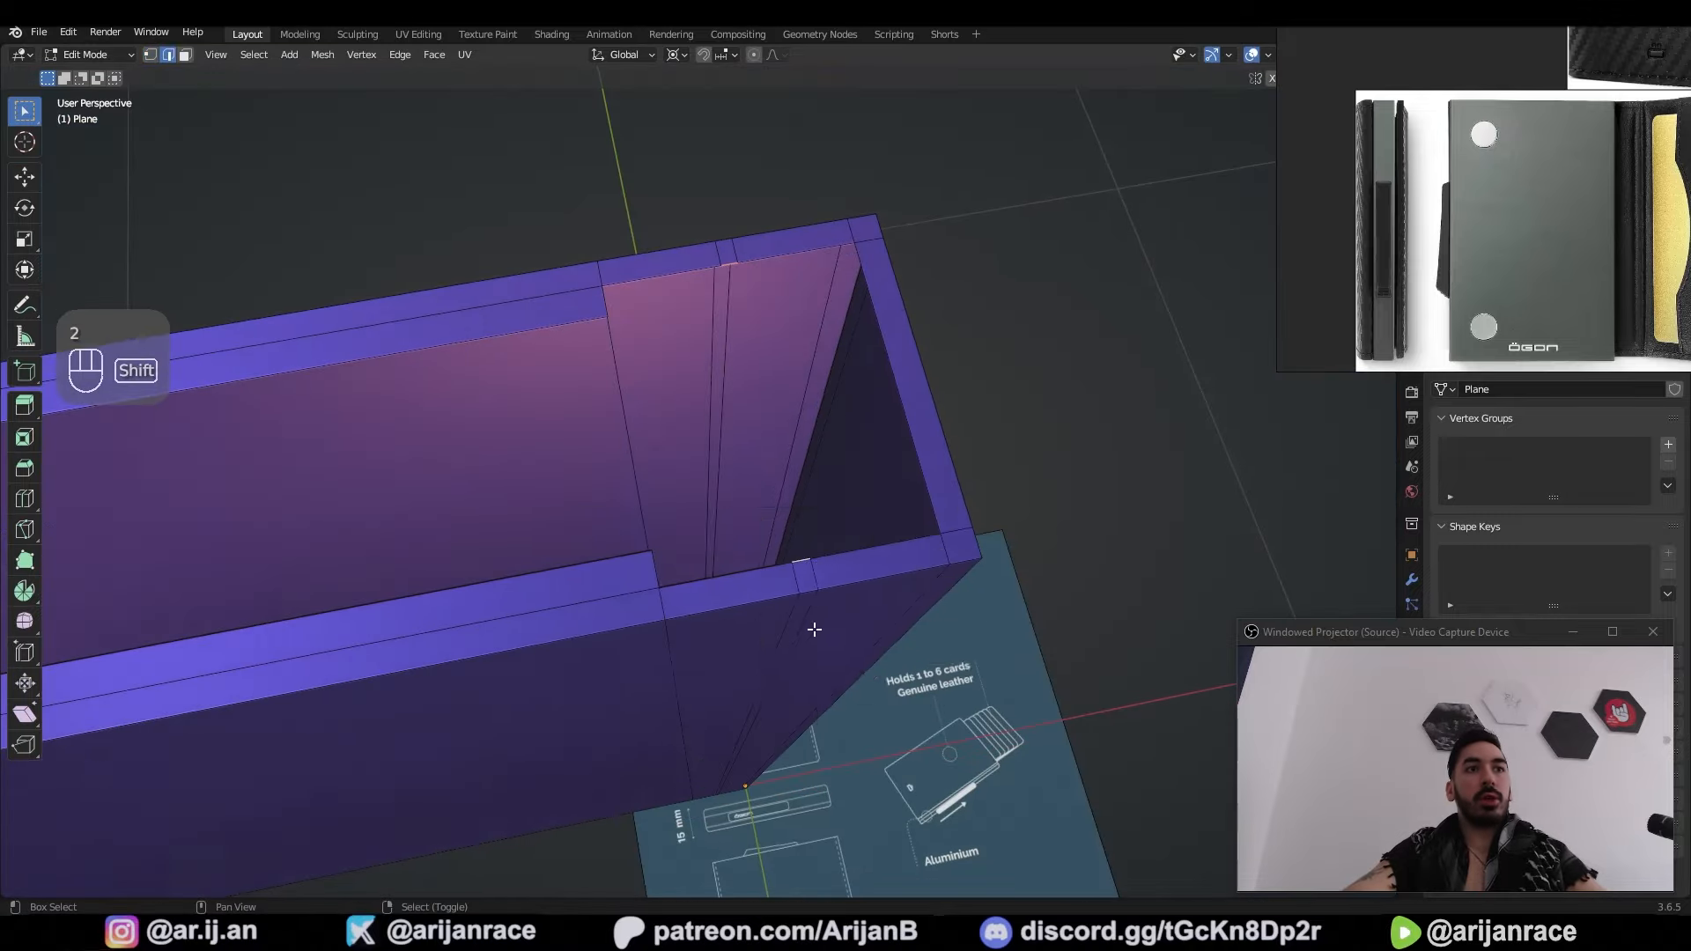
key(shift+s)
key(e)
key(s)
key(y)
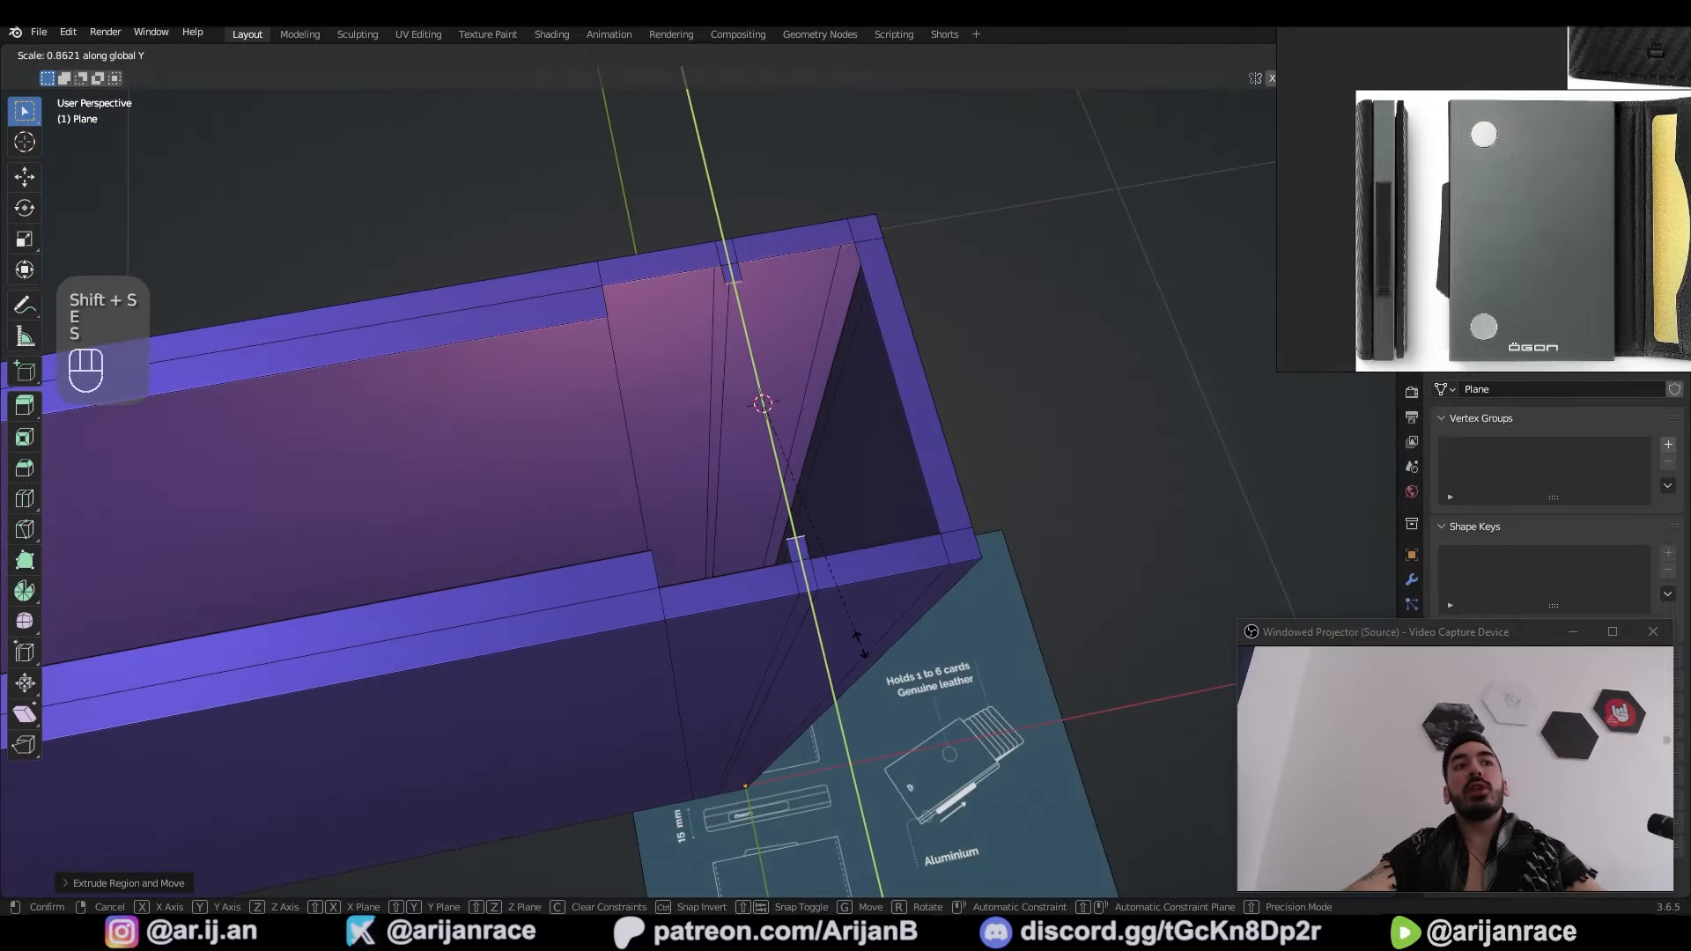
click(850, 632)
key(Tab)
Step: Fill the top opening with faces between the long ledges and across to the small tabs
scroll(796, 527, down, 3)
middle_drag(796, 527, 753, 539)
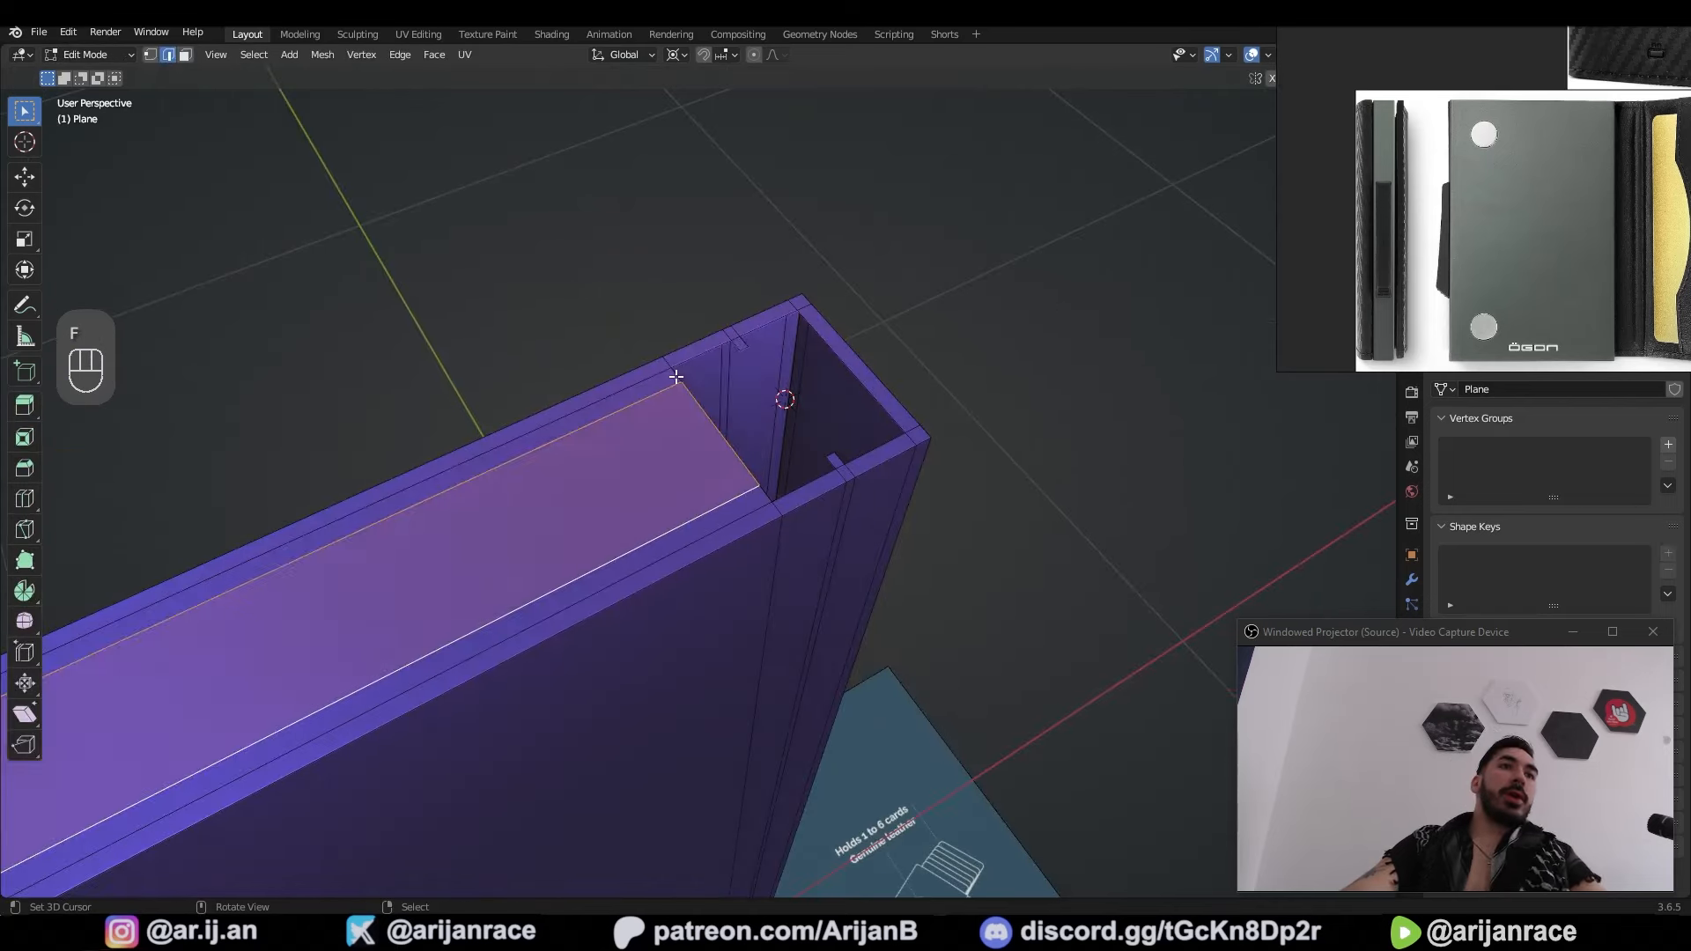
click(677, 376)
key(f)
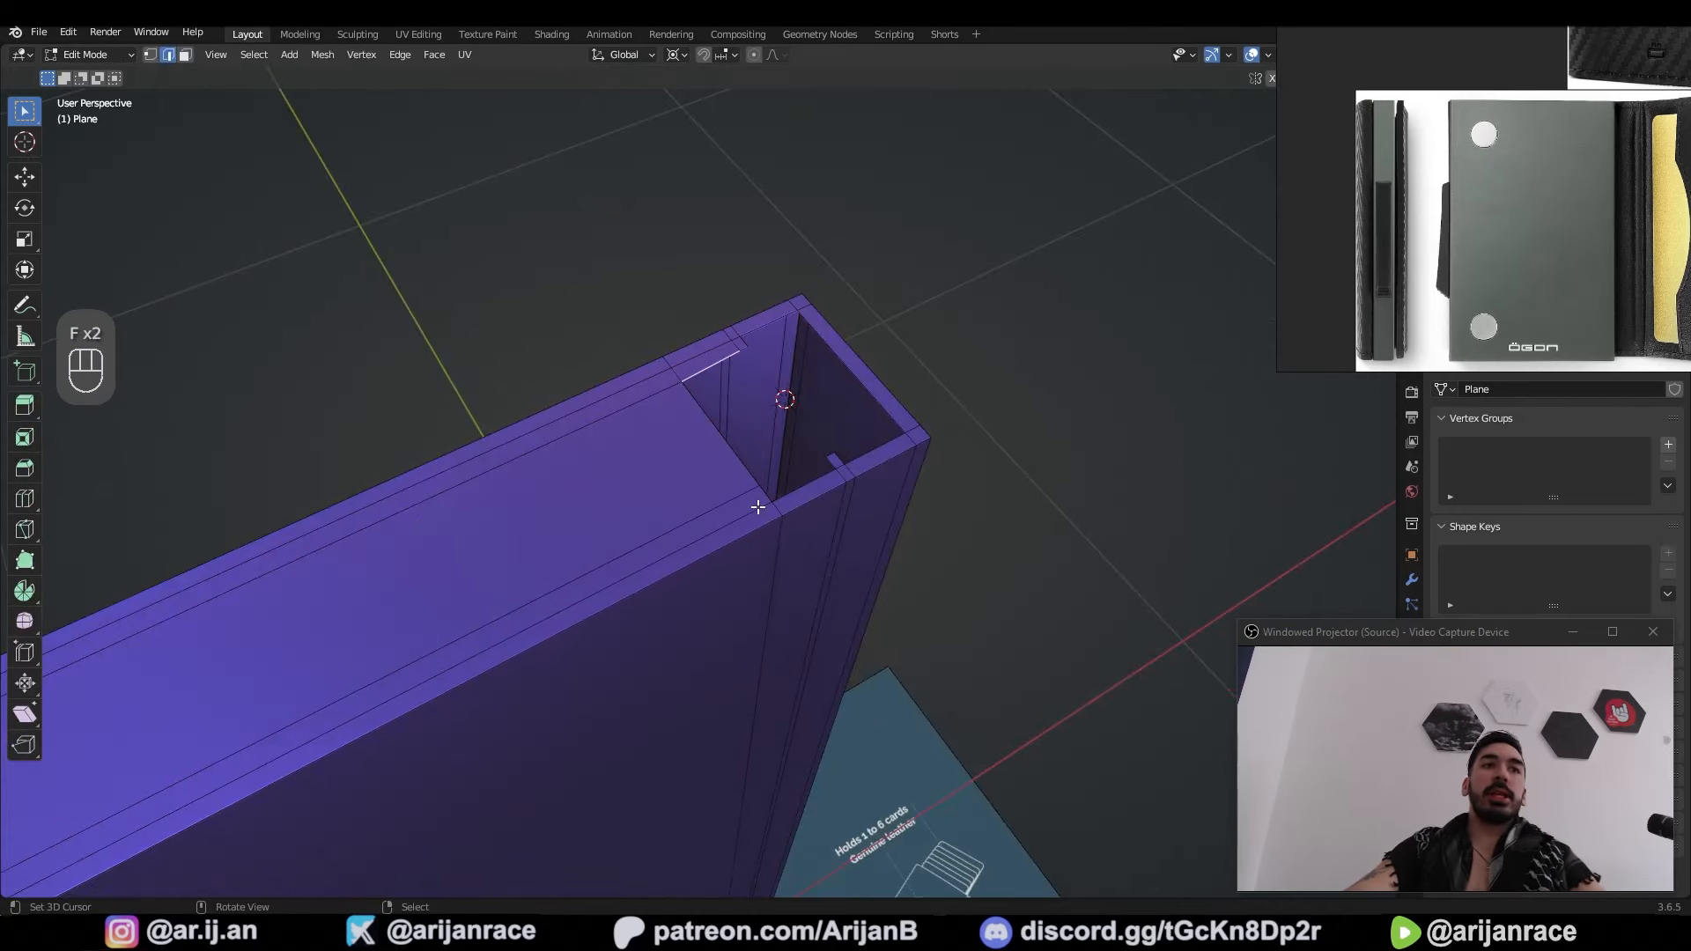
right_click(761, 499)
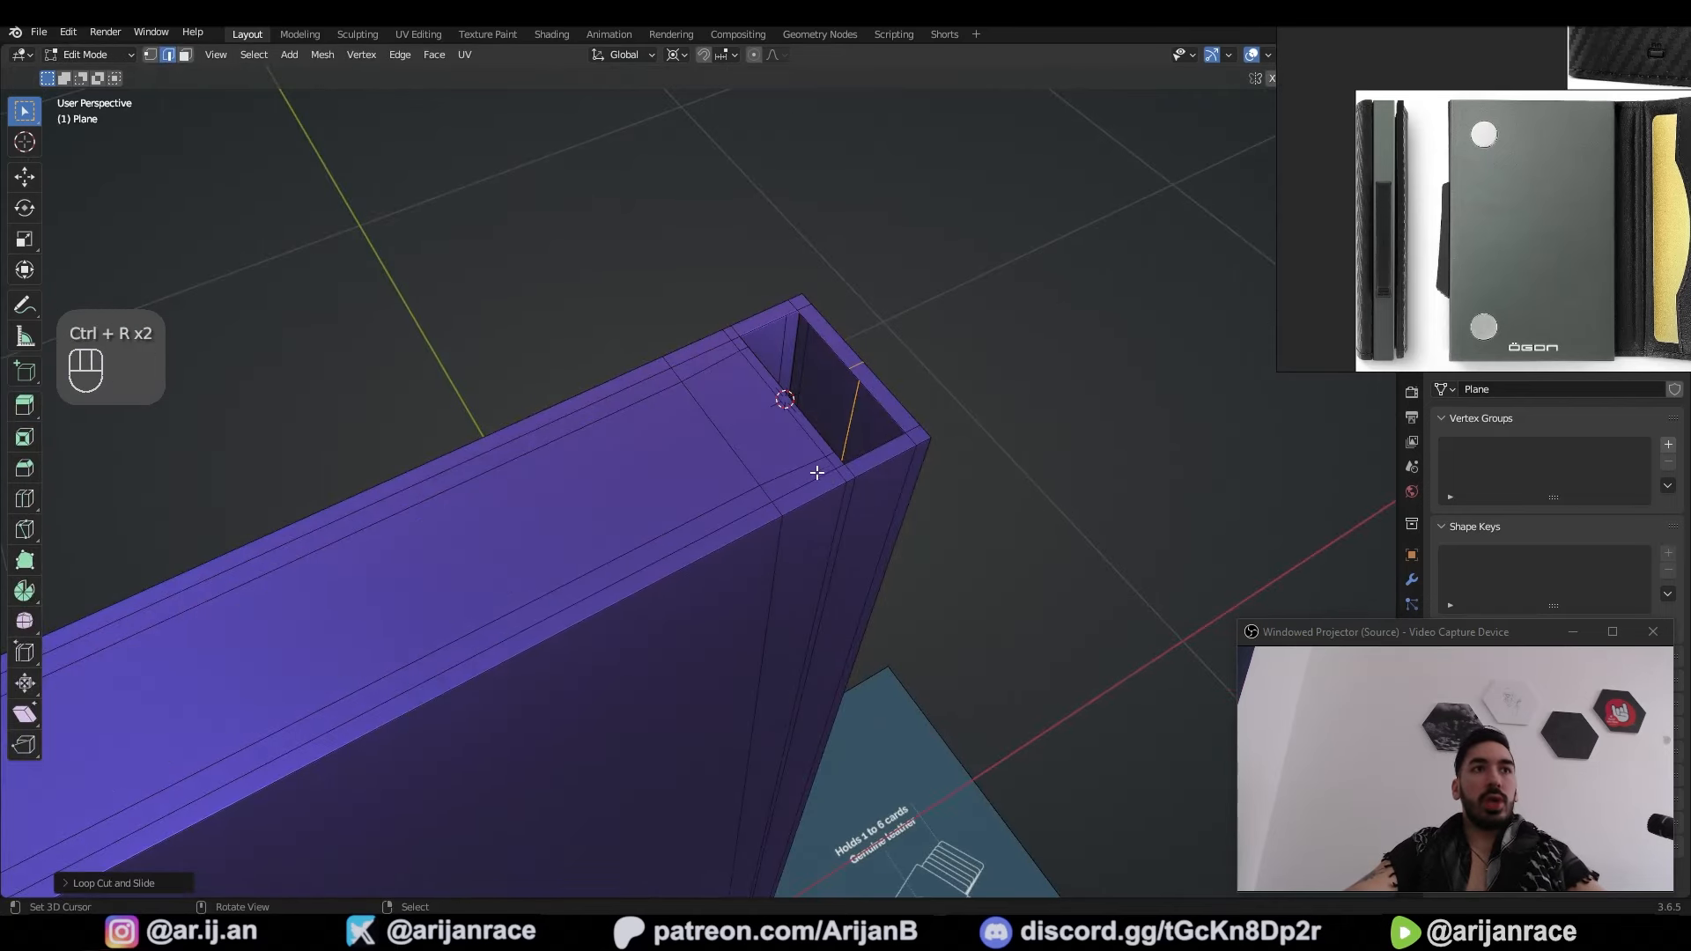
Step: Bevel the loop cut around the end wall to line up with the tabs, and fill the remaining top openings with faces
key(ctrl+b)
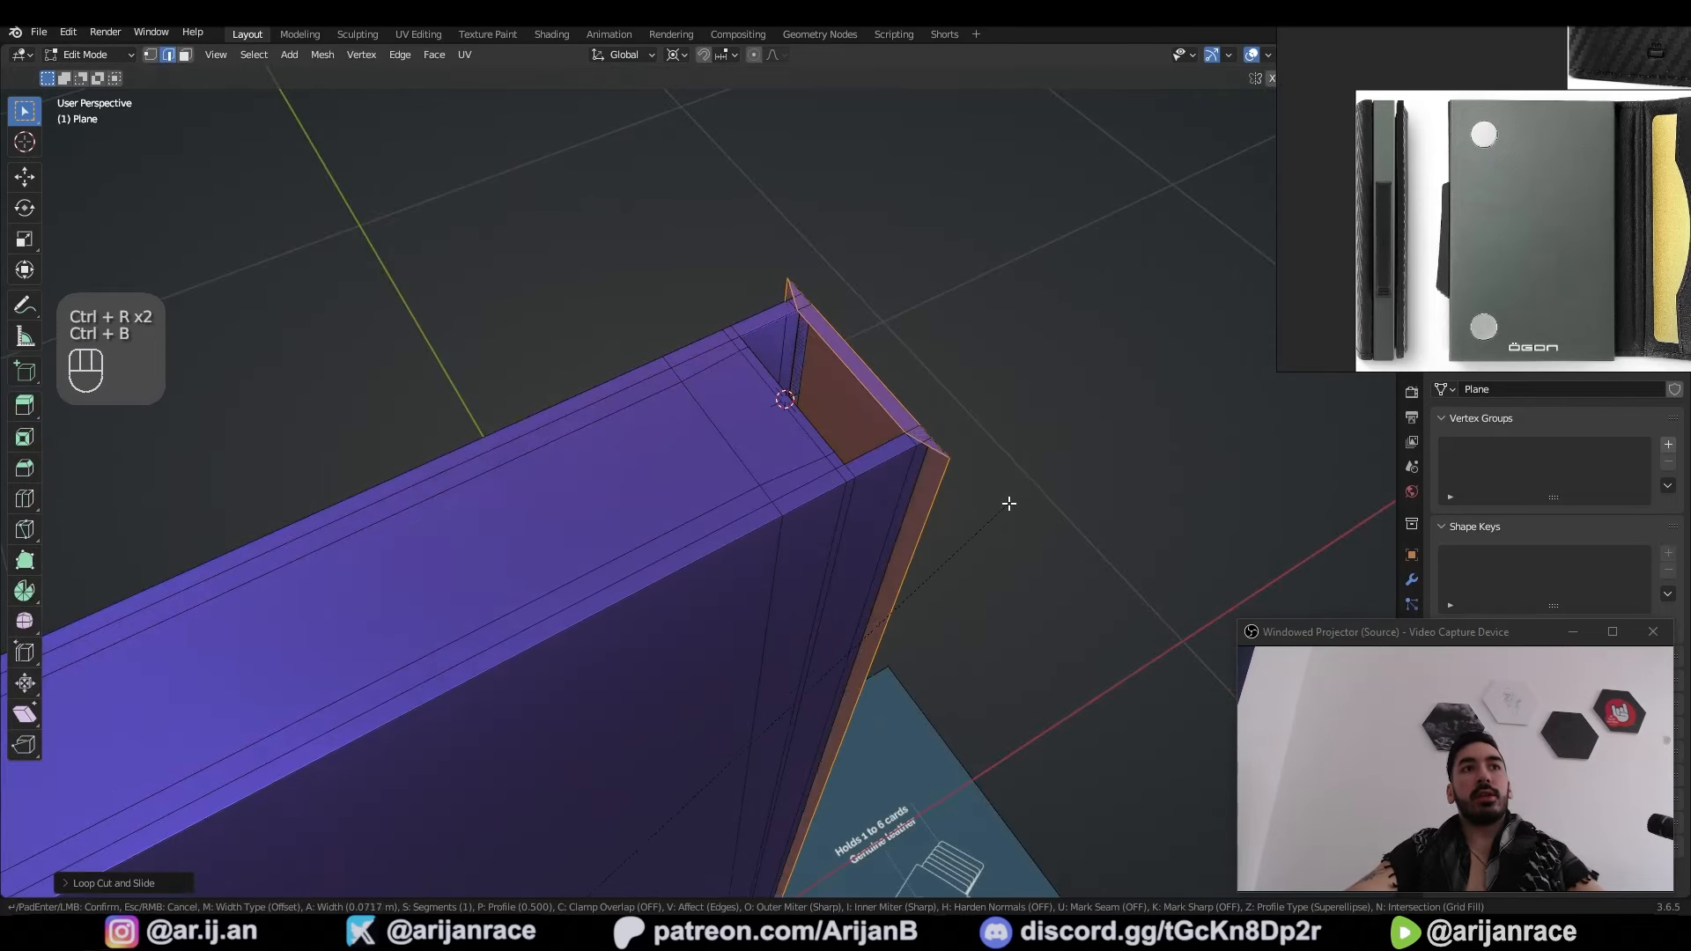
click(991, 511)
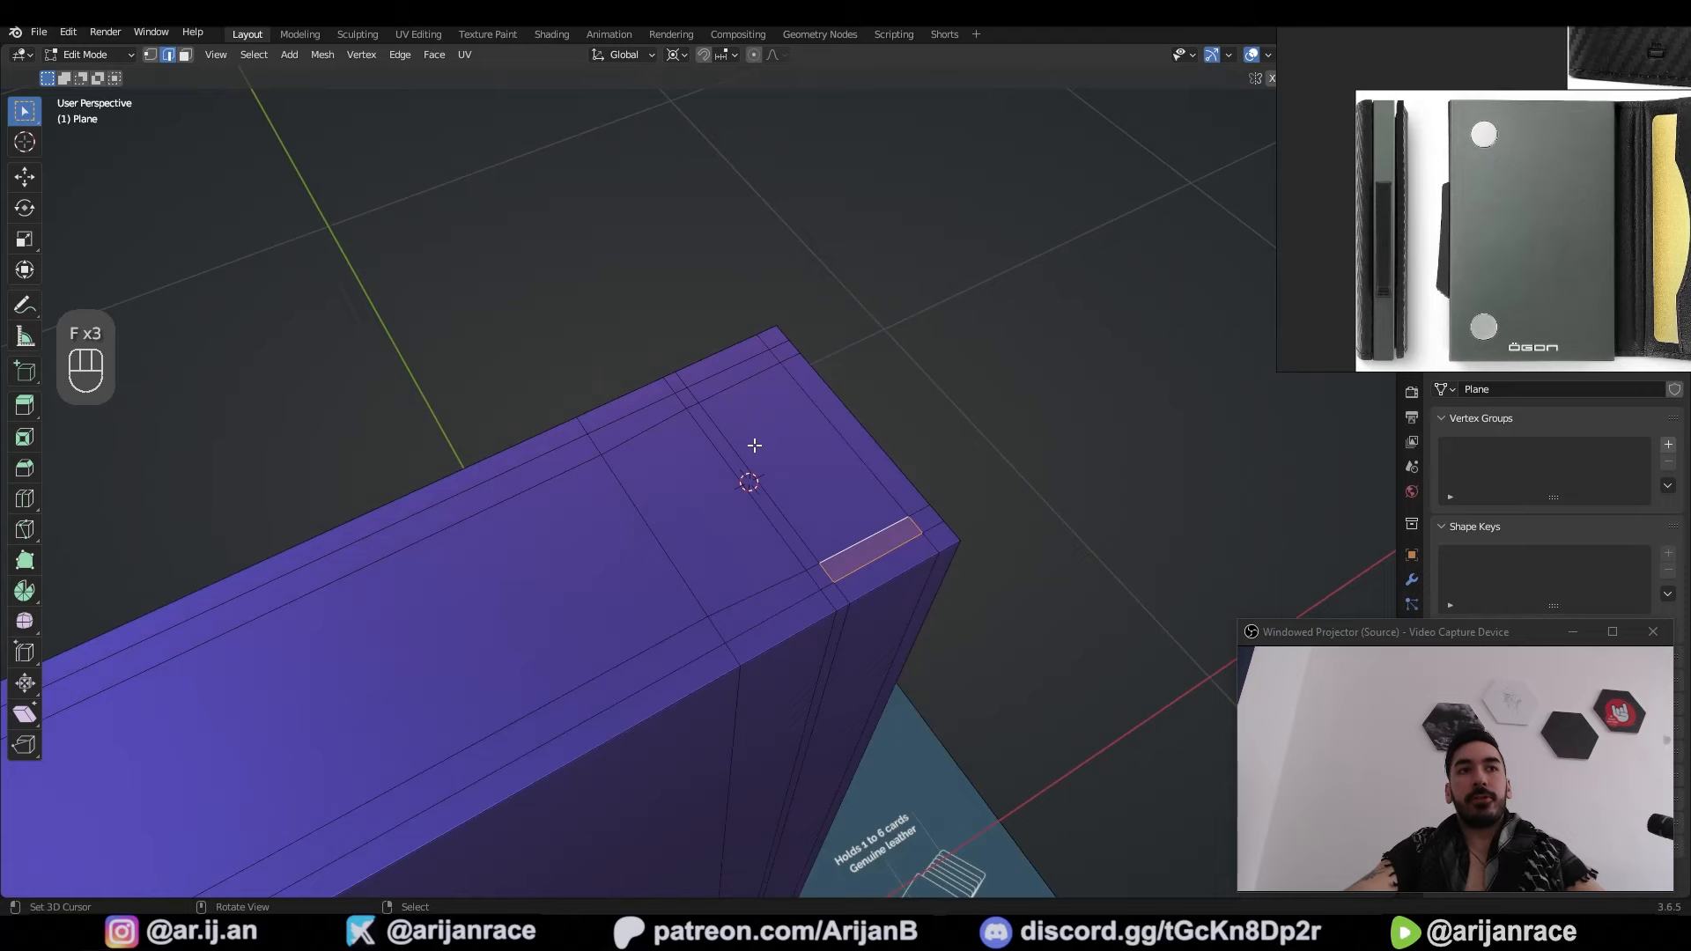
middle_drag(755, 446, 560, 601)
key(2)
key(f)
Step: Extrude the filled inner top faces down into the body to form the card compartment
right_click(723, 665)
shift+right_click(729, 589)
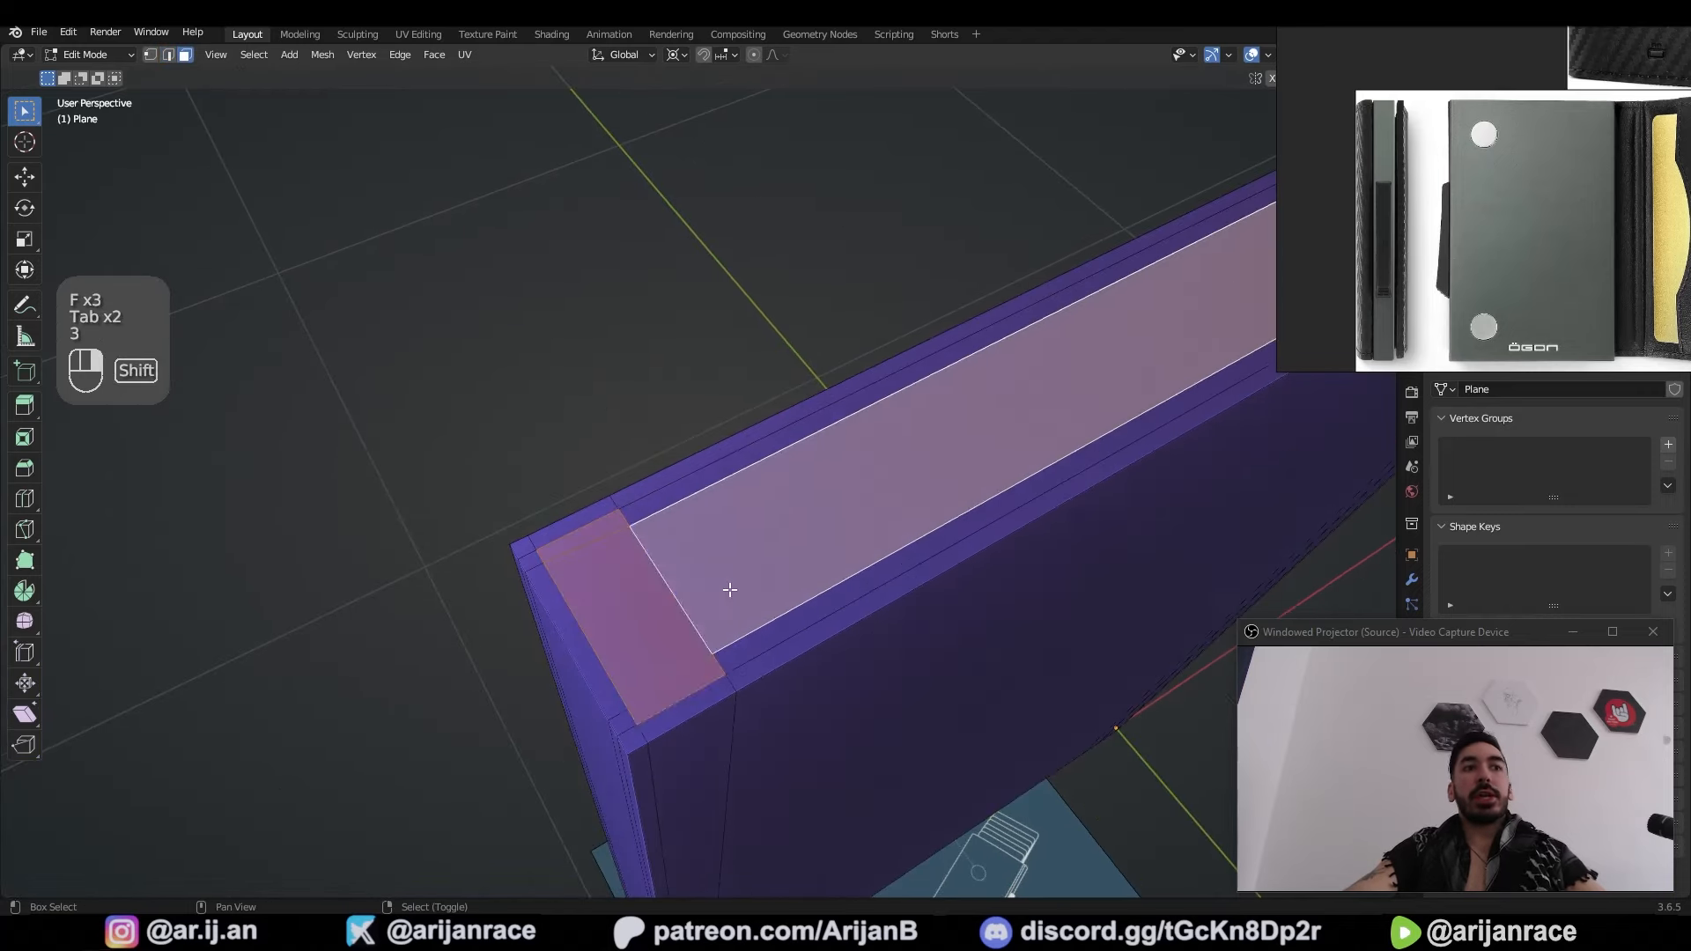
shift+middle_drag(933, 407, 551, 550)
shift+right_click(958, 315)
scroll(880, 339, down, 3)
middle_drag(776, 381, 827, 277)
key(e)
click(775, 824)
Step: Duplicate in place the recessed faces beyond both ends of the long ledges, including those around the small tabs
key(KP_7)
key(3)
right_click(702, 548)
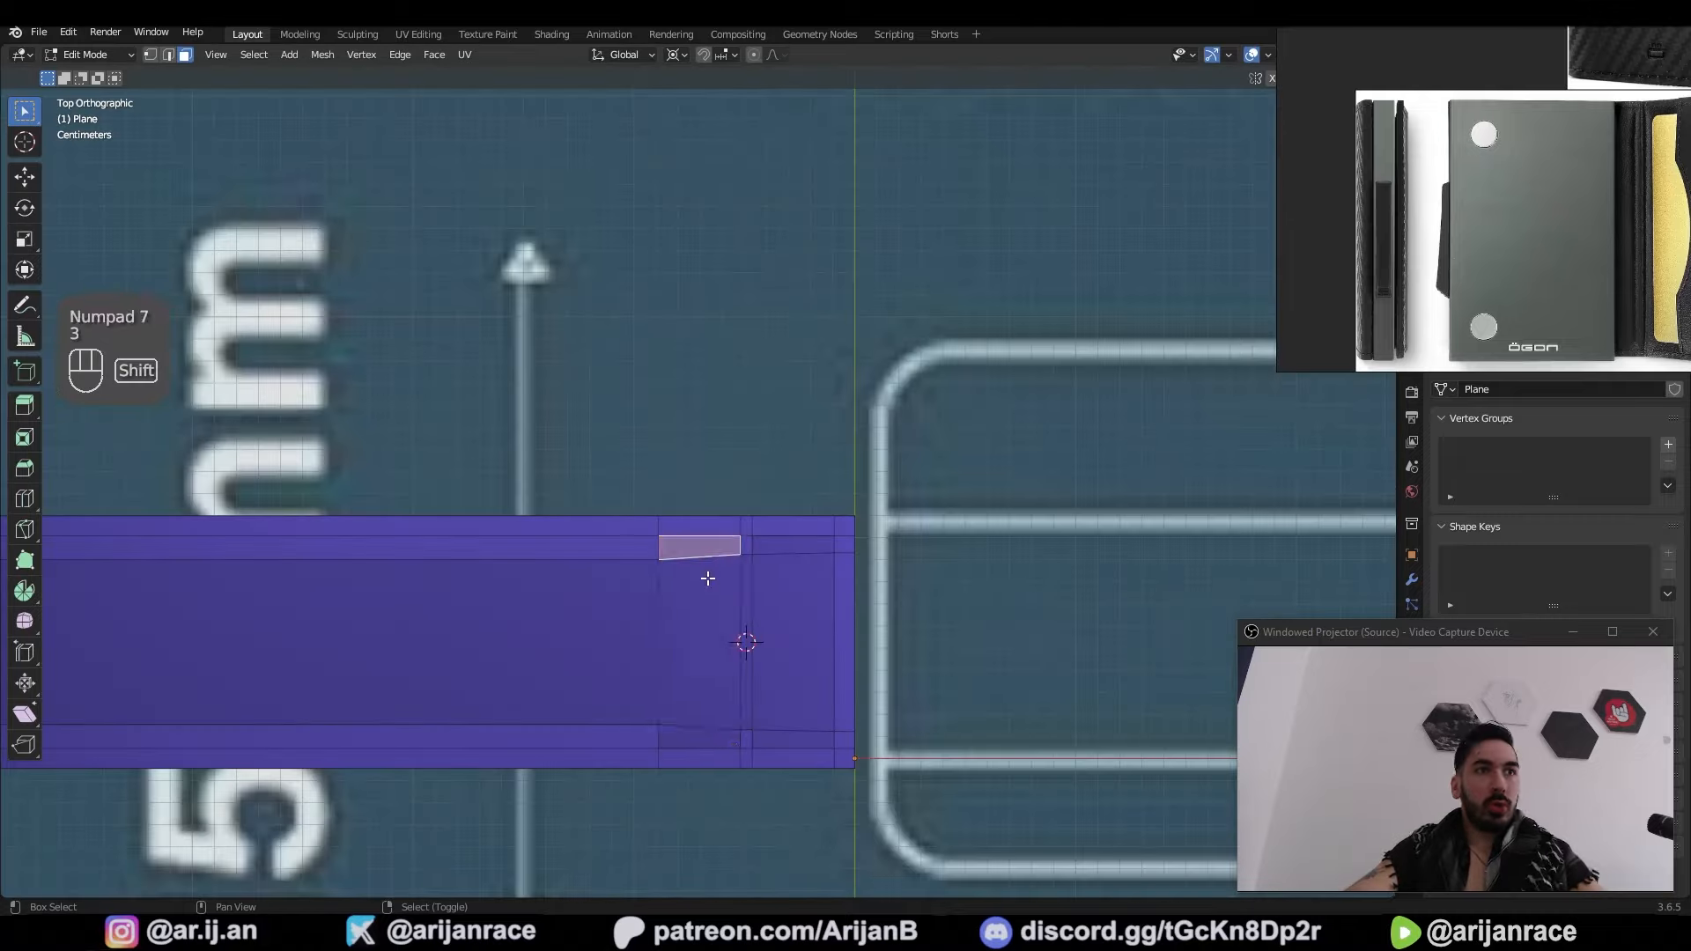
shift+right_click(708, 616)
shift+right_click(727, 739)
shift+right_click(746, 702)
shift+right_click(763, 718)
shift+right_click(764, 742)
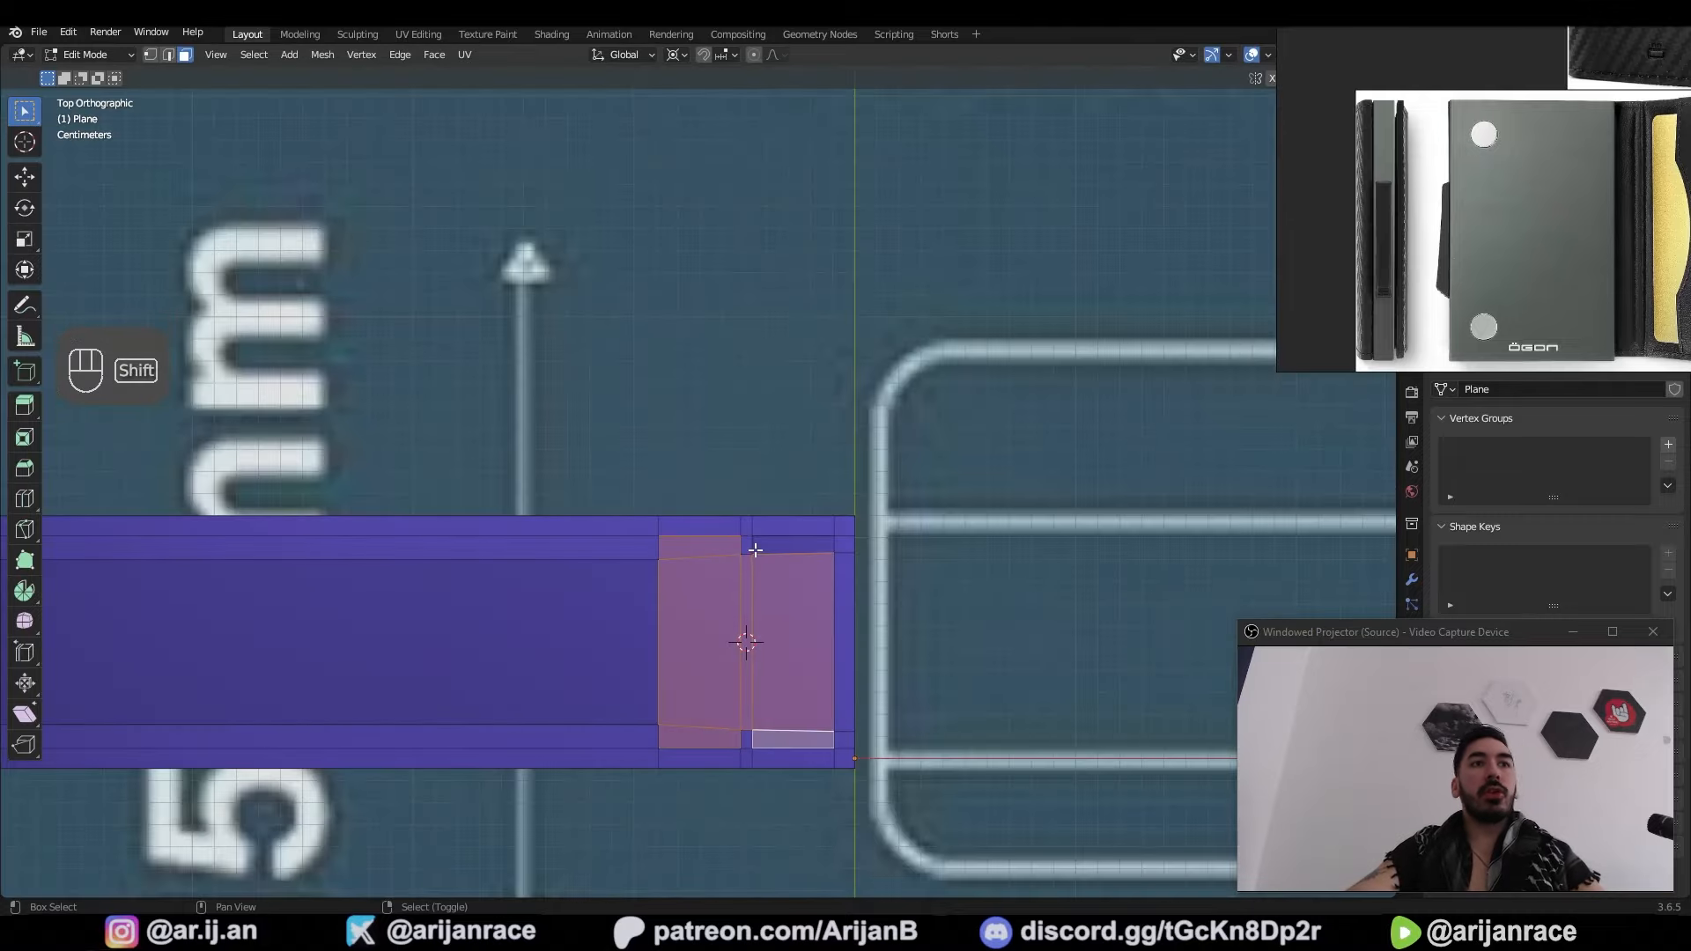
shift+right_click(755, 548)
scroll(704, 576, down, 5)
shift+middle_drag(690, 589, 1244, 549)
scroll(489, 502, up, 3)
shift+right_click(470, 441)
shift+right_click(470, 473)
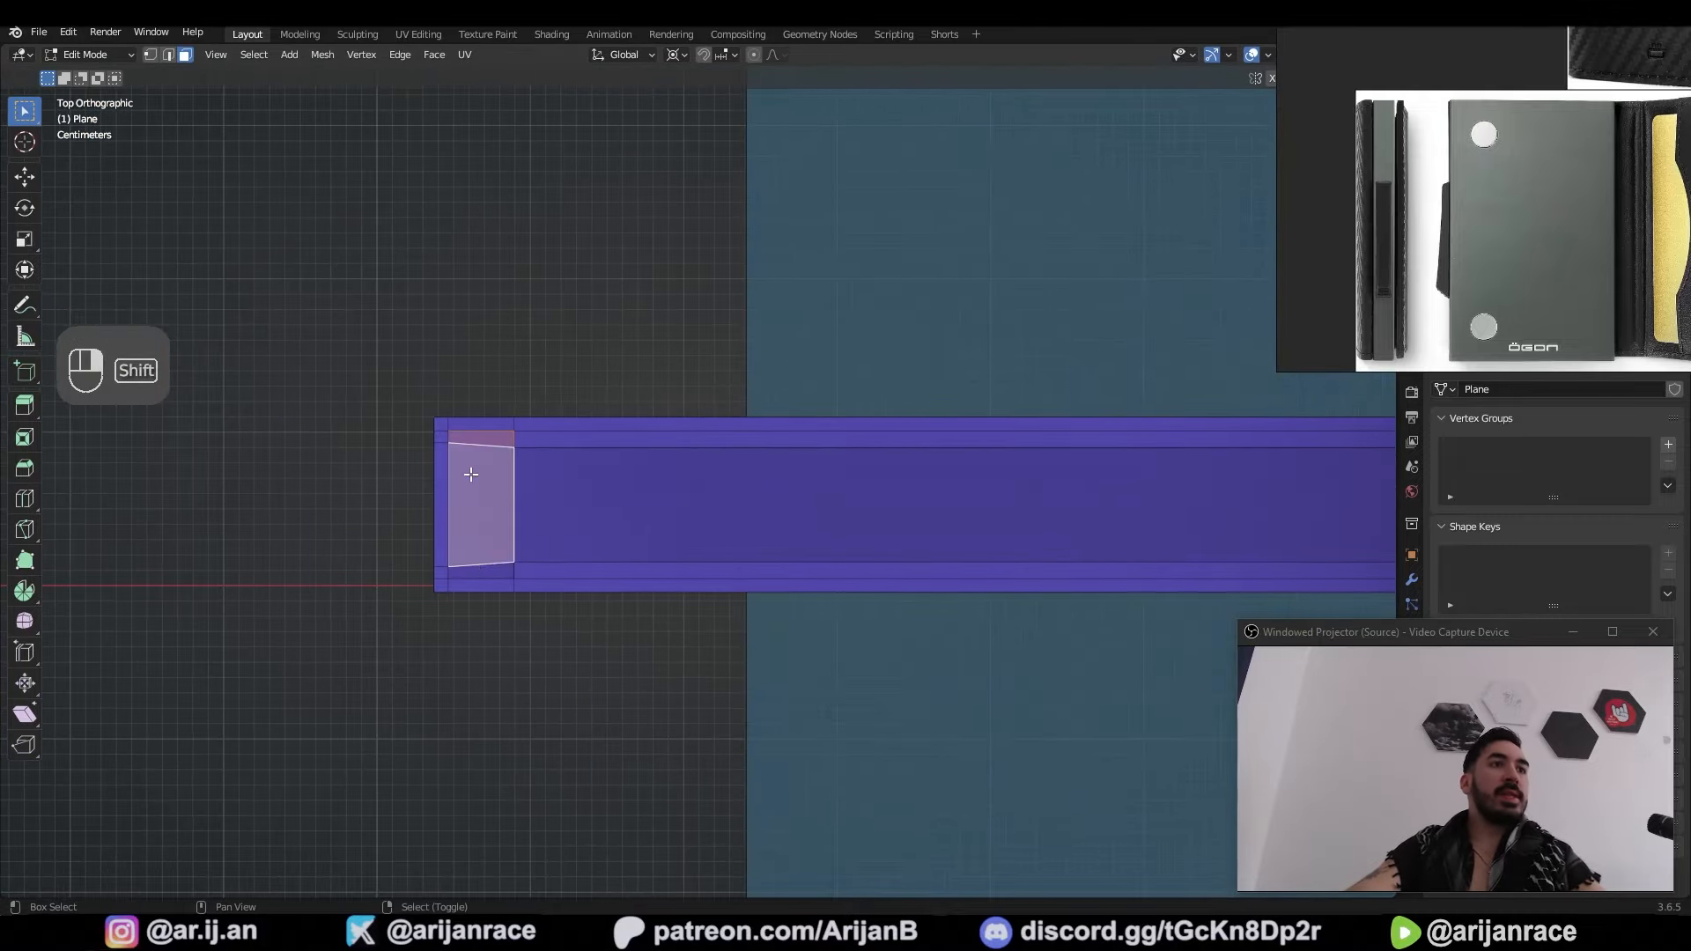
shift+right_click(484, 574)
scroll(528, 581, down, 5)
middle_drag(863, 687, 784, 616)
key(shift+d)
right_click(892, 365)
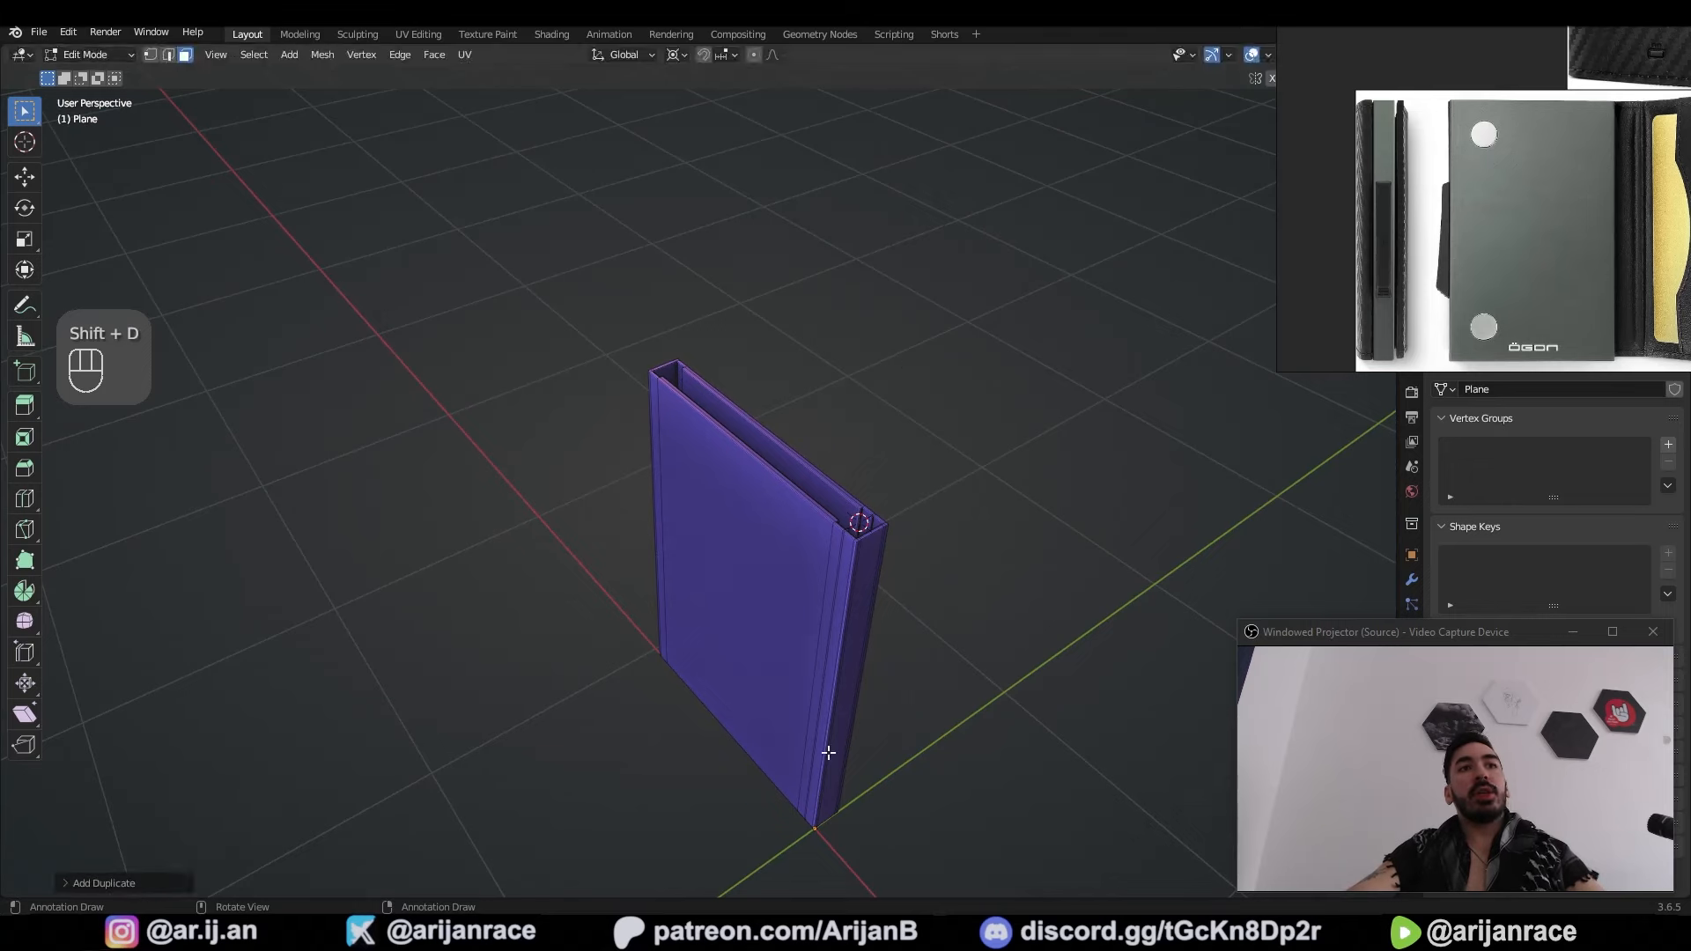
Step: Lift the duplicated faces above the wallet and separate them into their own object, opened for editing
key(g)
middle_drag(830, 751, 836, 634)
click(859, 440)
scroll(968, 405, up, 4)
key(p)
click(1056, 436)
key(Tab)
right_click(1087, 482)
key(Tab)
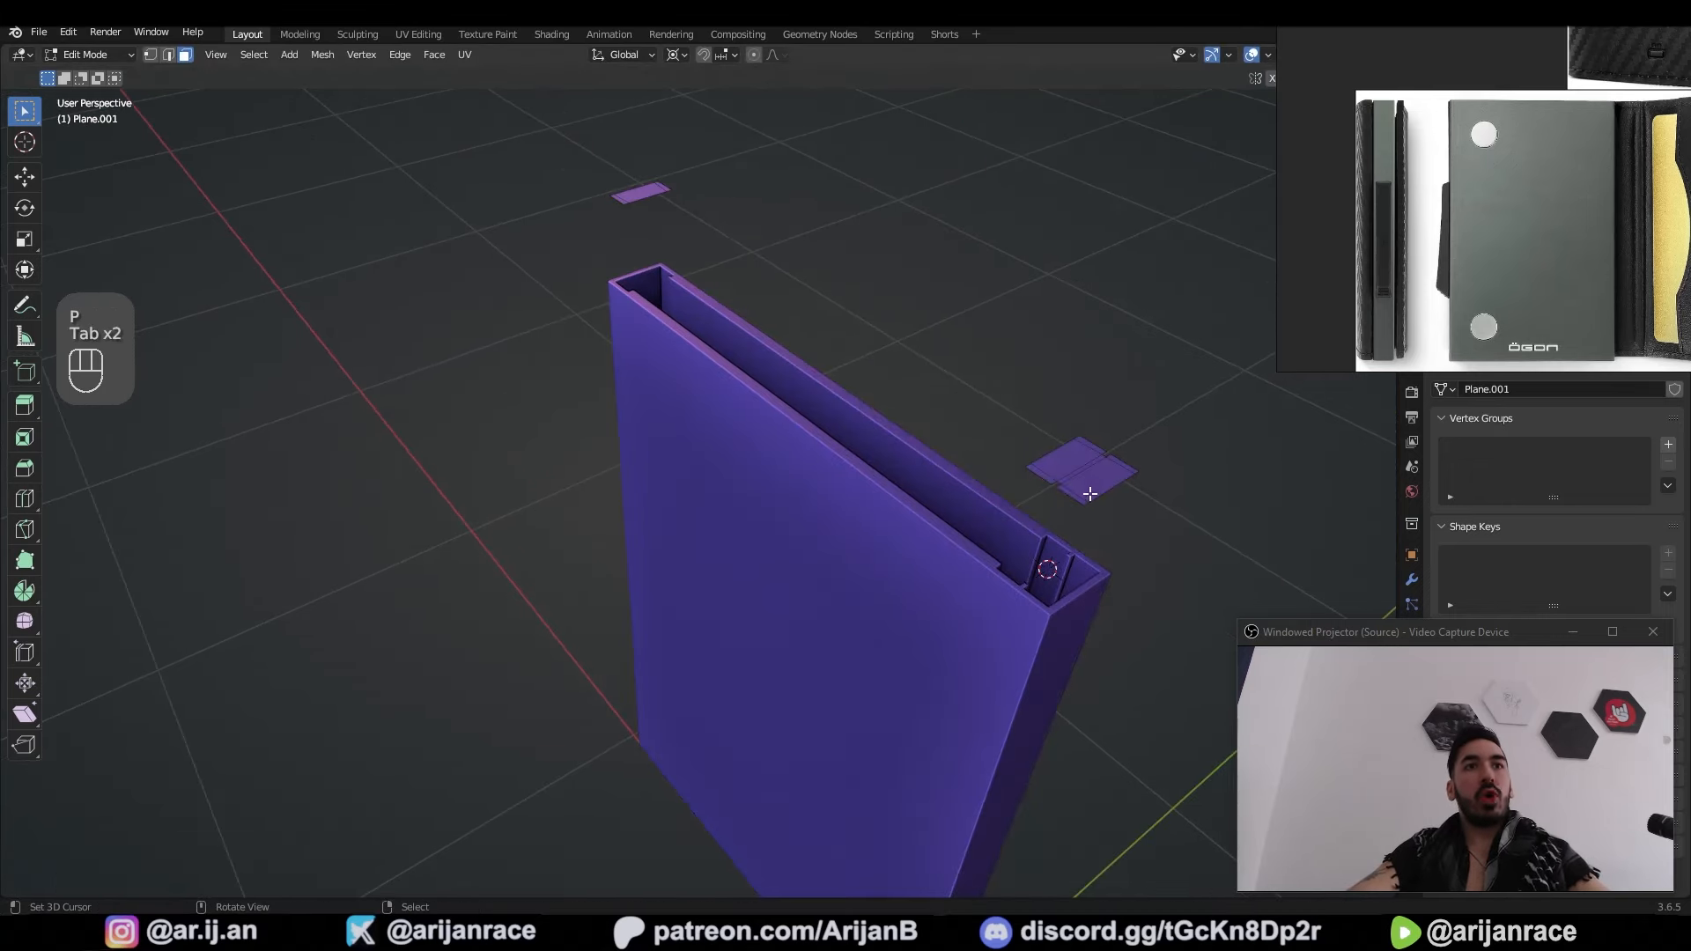
Step: Inset the separated end-piece faces slightly and delete their outer border vertices to leave a gap around both pieces
scroll(1151, 482, up, 6)
key(i)
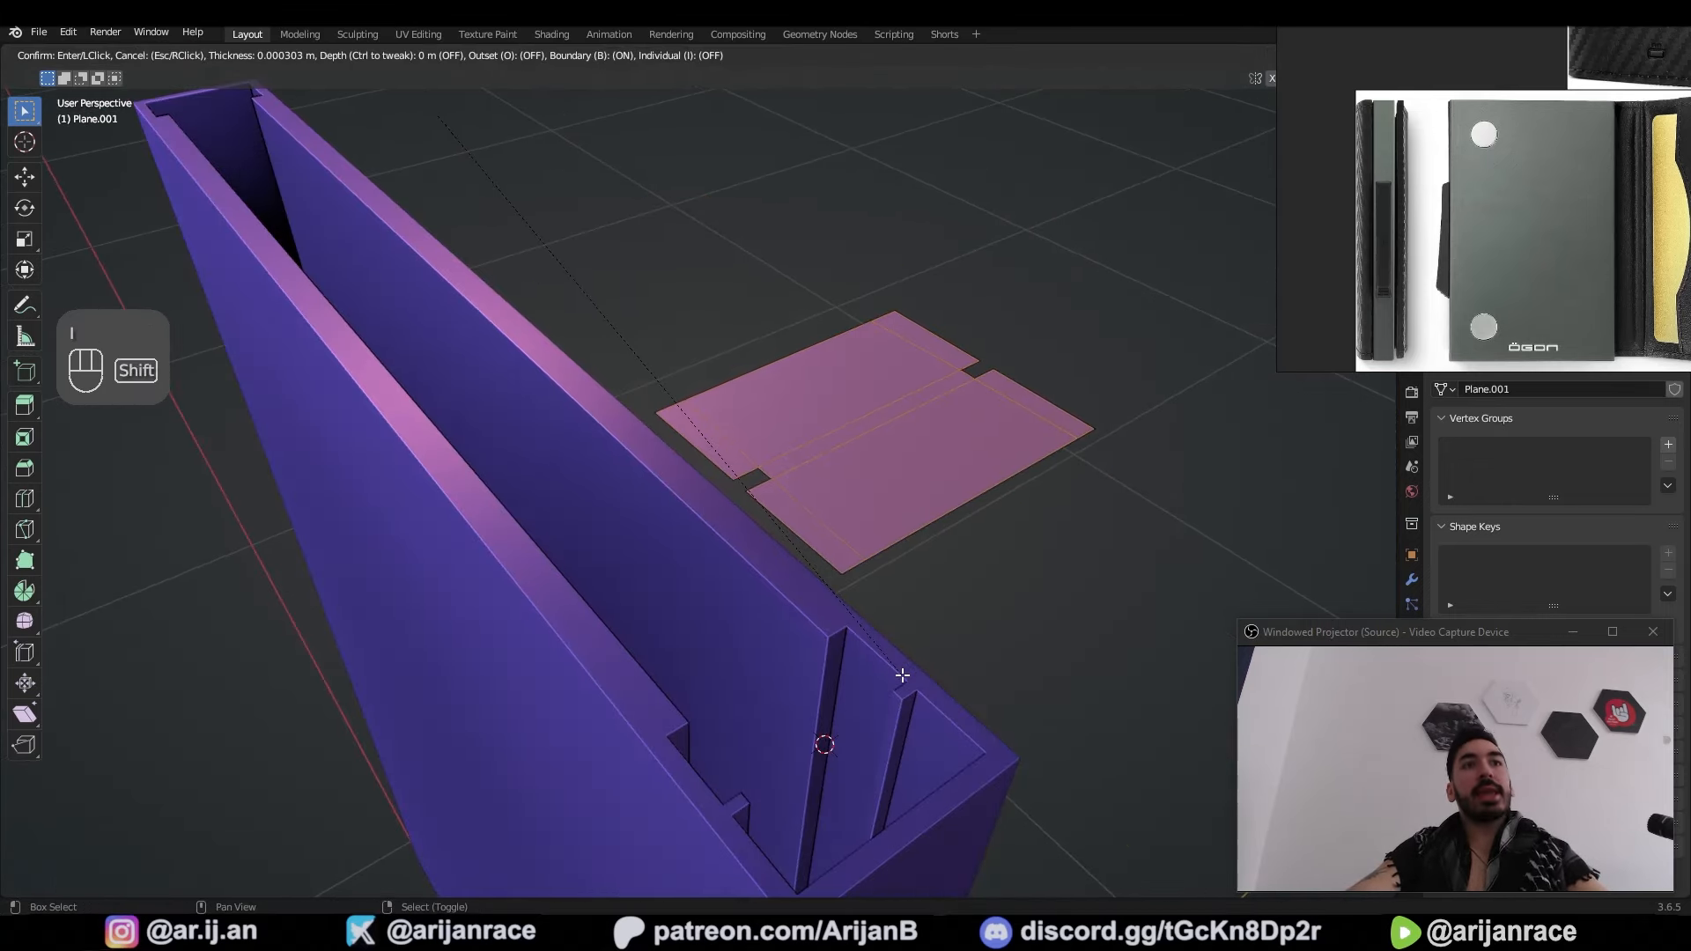
click(902, 668)
key(1)
alt+right_click(910, 543)
key(z)
scroll(924, 511, down, 5)
middle_drag(916, 519, 974, 437)
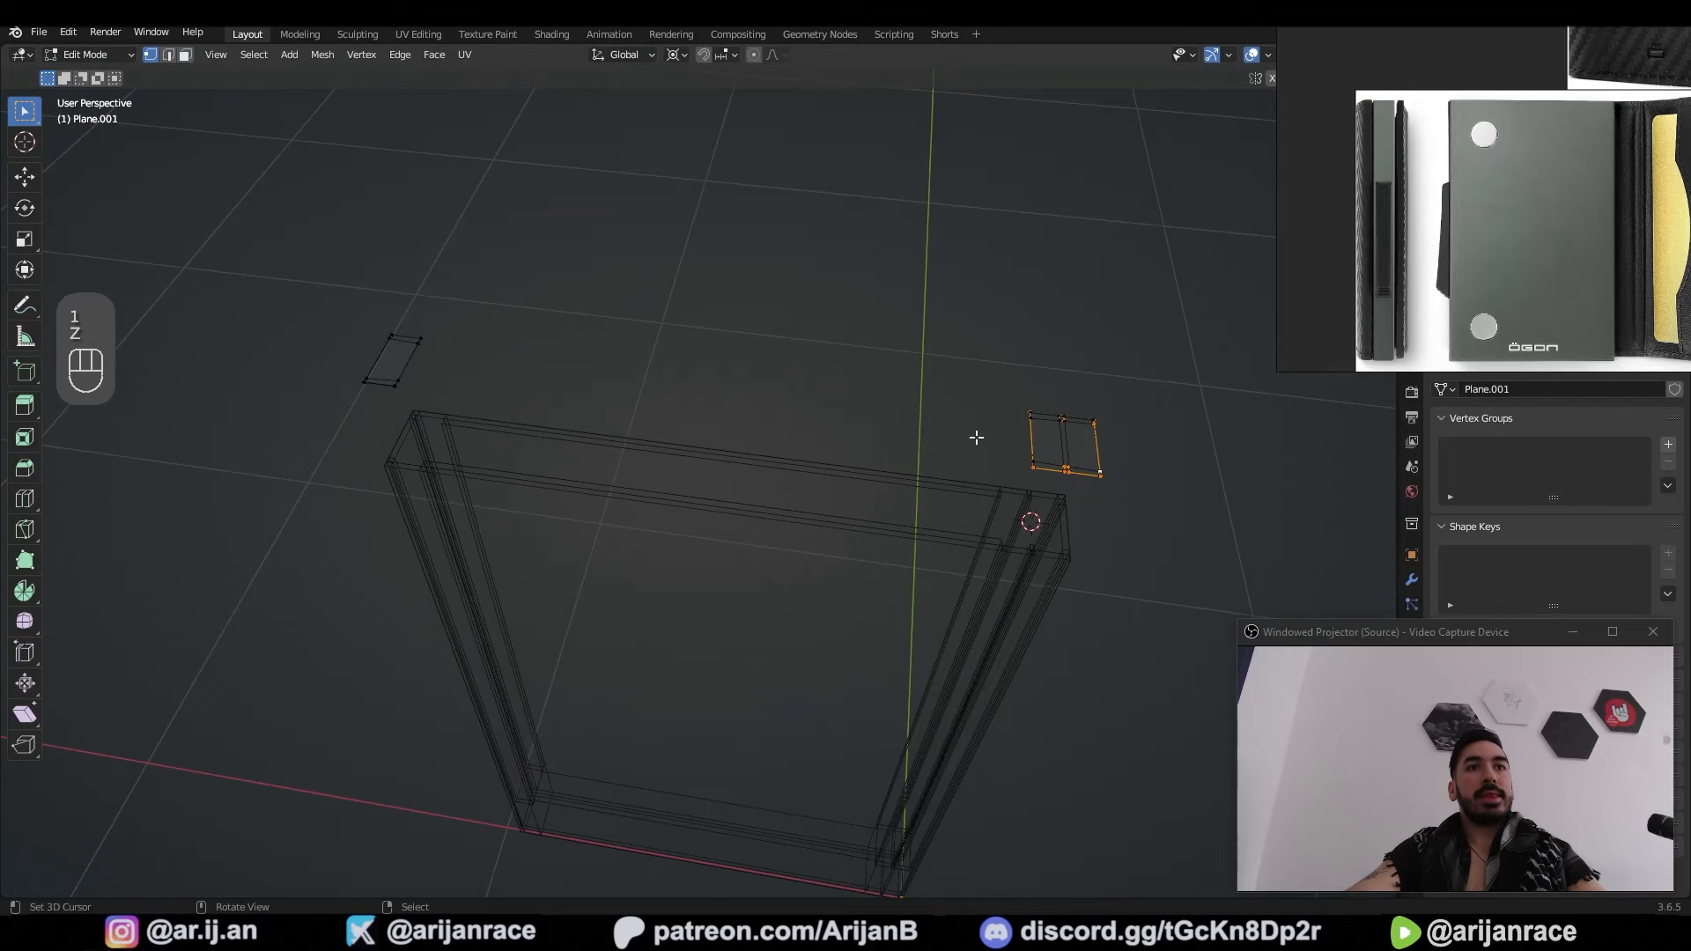
alt+shift+right_click(427, 379)
key(x)
click(701, 319)
Step: Adjust the compartment-facing edge of each end piece, sliding one and moving the other about -0.004 m along X
middle_drag(705, 326, 757, 330)
scroll(881, 388, down, 2)
key(2)
right_click(984, 426)
key(g)
key(g)
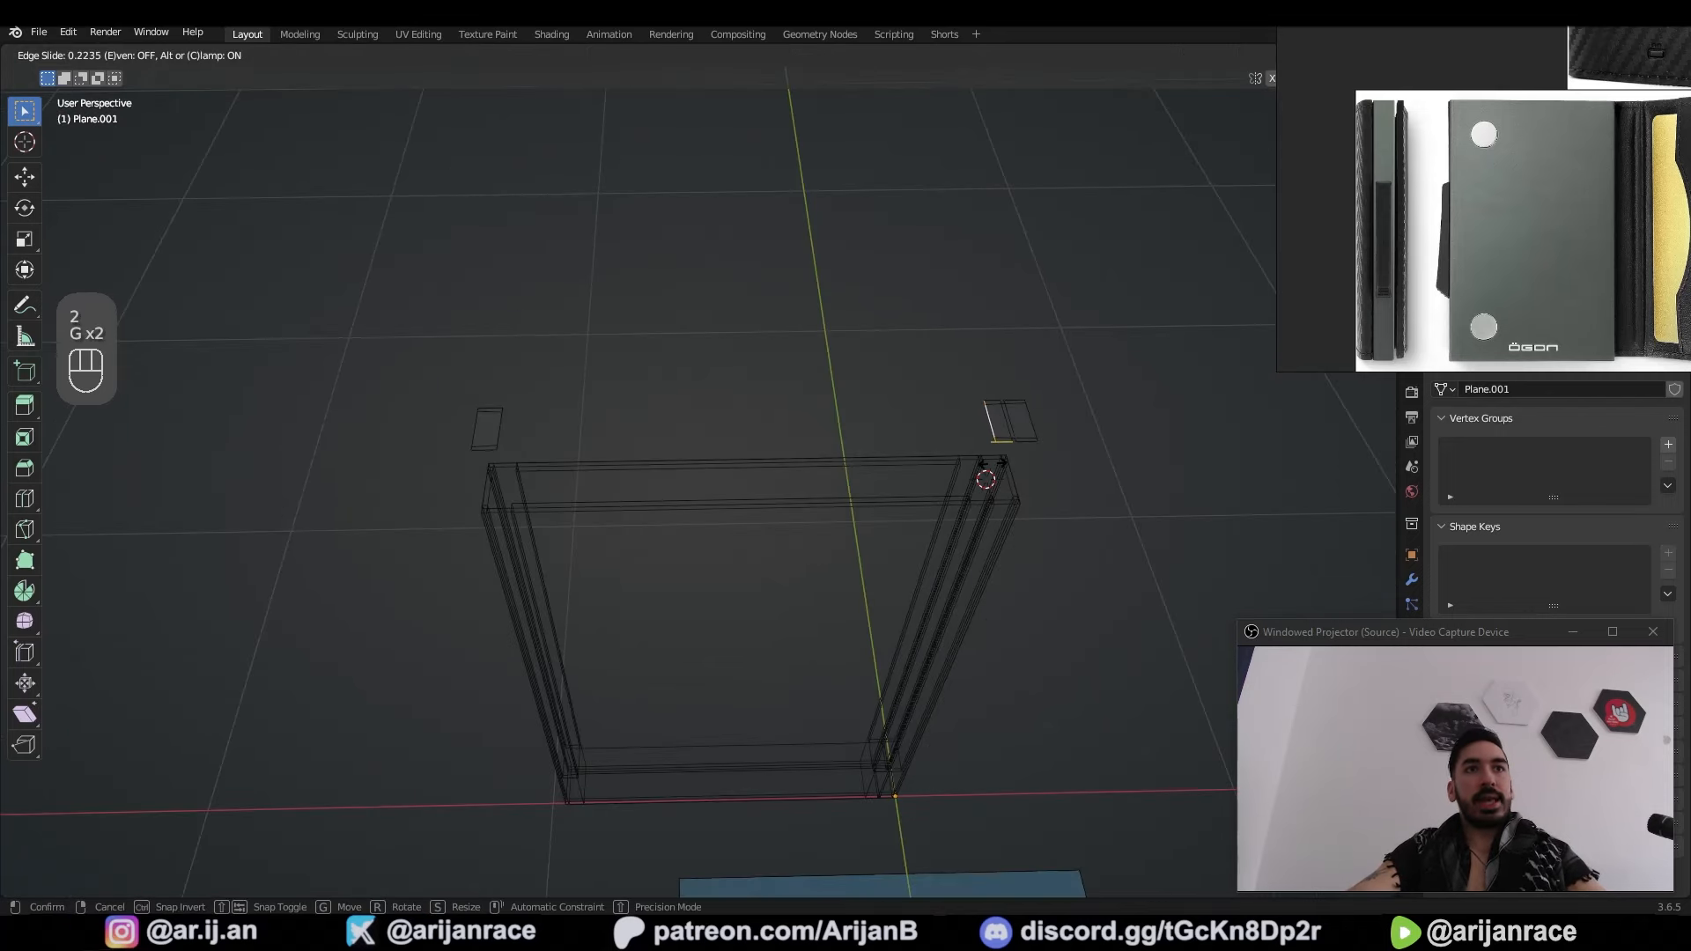
click(951, 460)
right_click(517, 433)
key(g)
middle_click(568, 454)
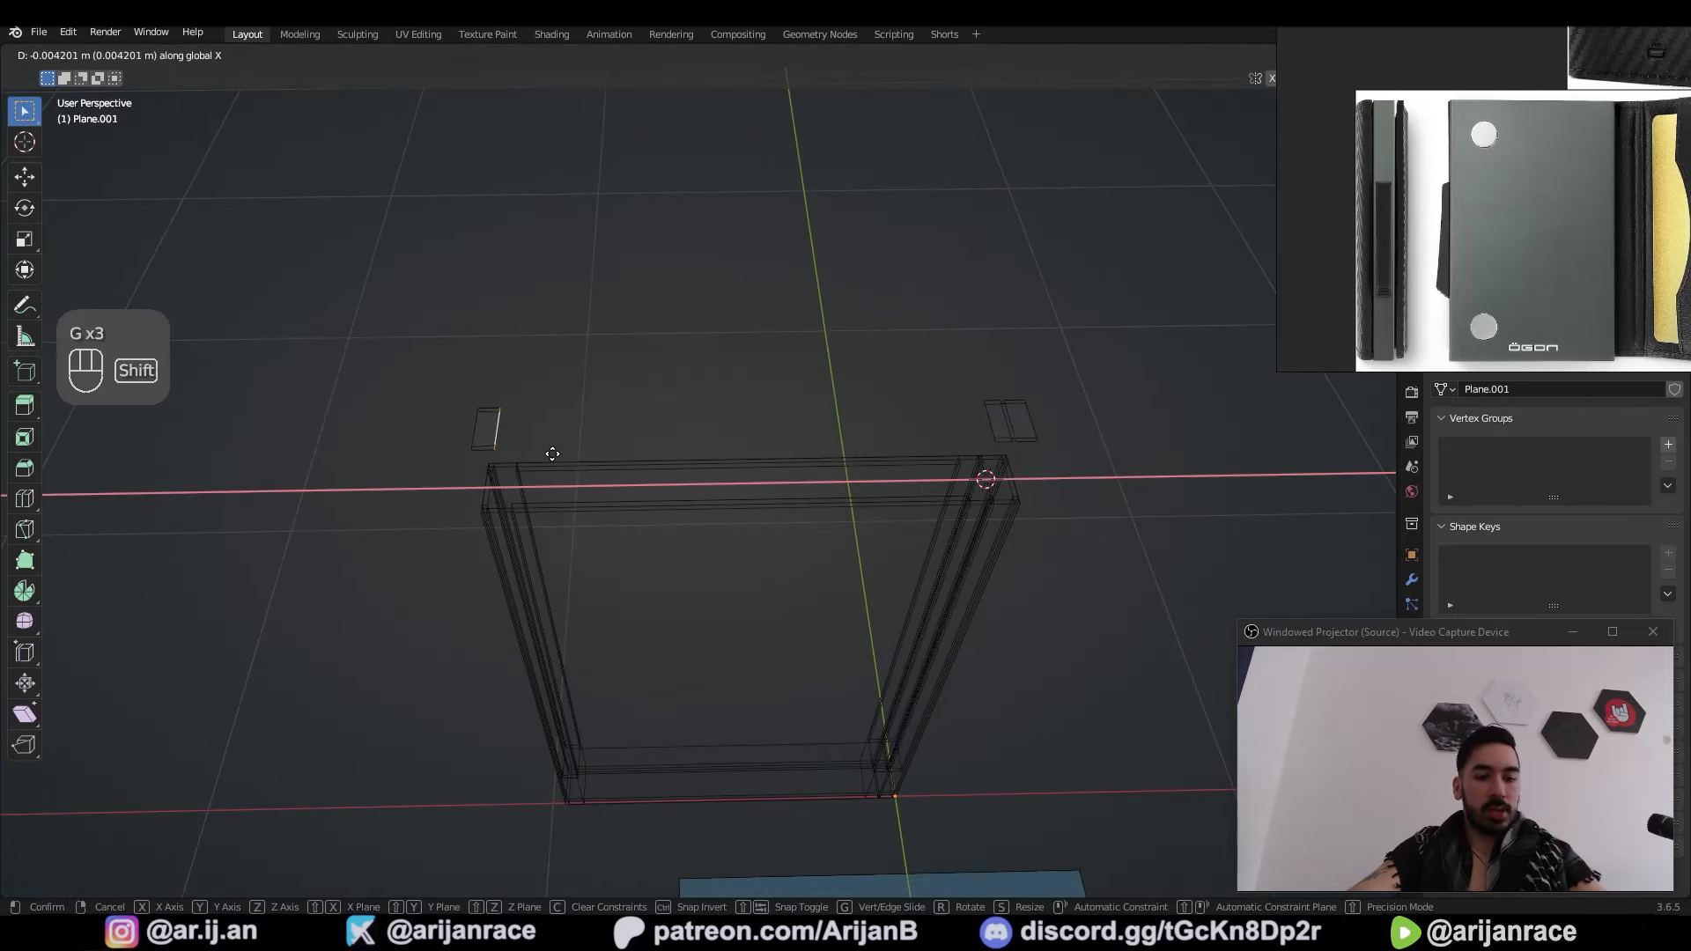
click(554, 454)
Step: Extrude both end pieces into solid blocks and lower them about 0.2 m along Z into the case
middle_drag(757, 396, 749, 370)
key(a)
key(e)
click(796, 450)
key(z)
key(Tab)
key(g)
key(g)
middle_click(809, 410)
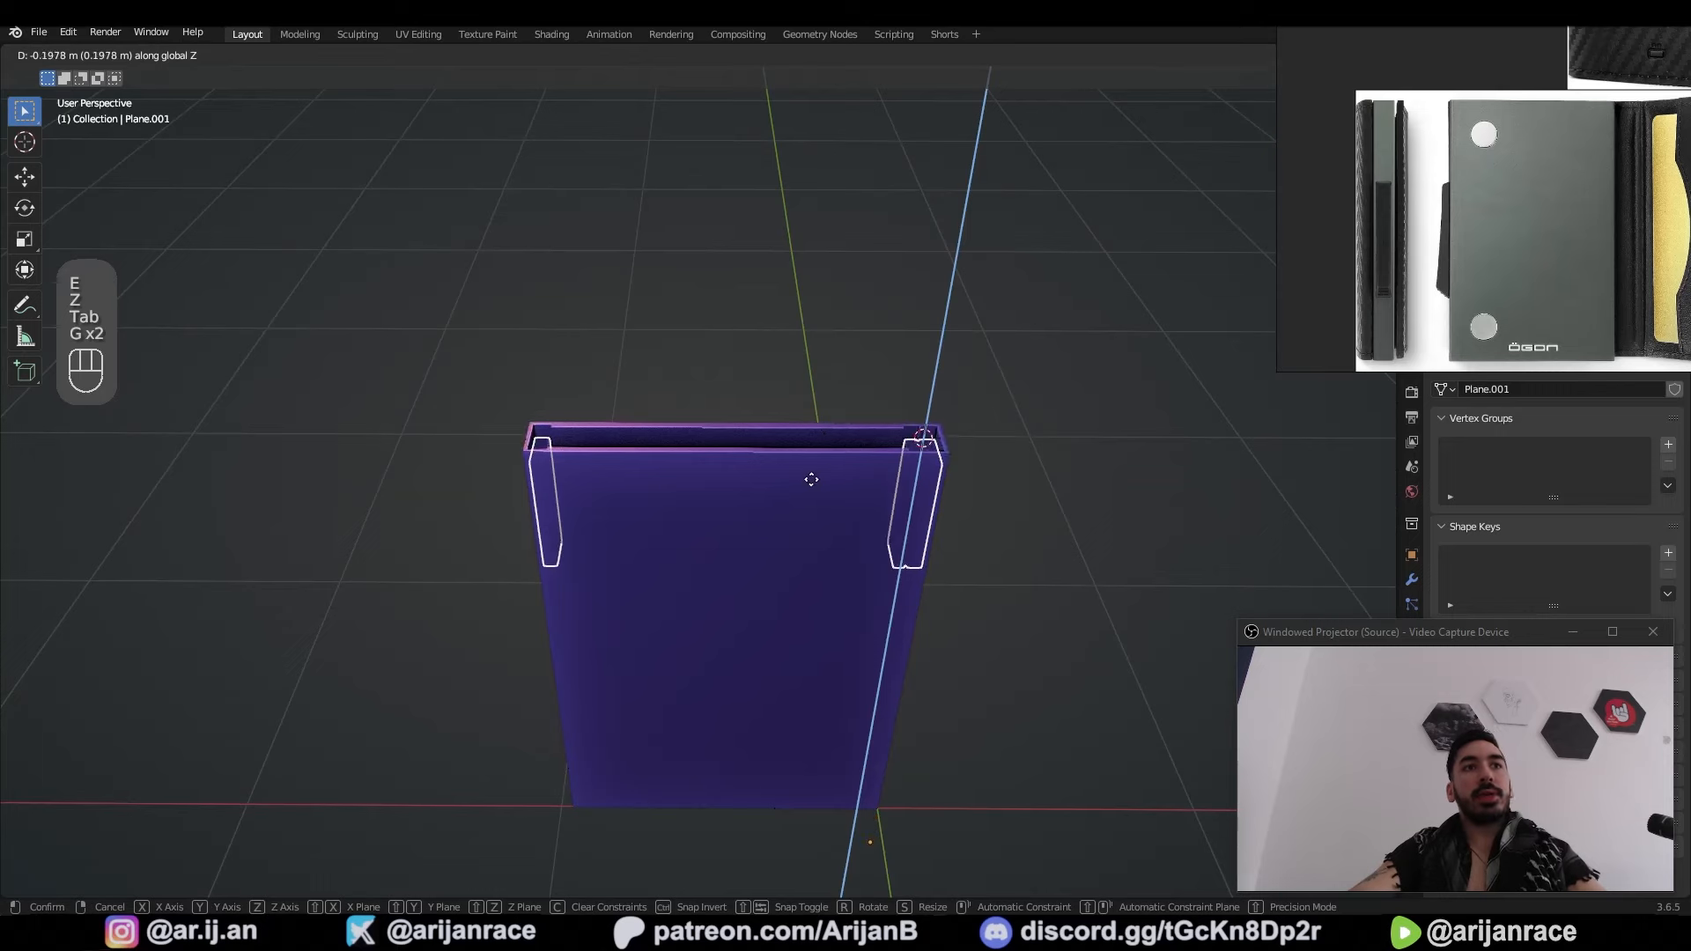
click(808, 472)
Step: Recalculate the end blocks' normals and adjust their height along Z at the case's top opening
middle_drag(808, 472, 705, 502)
scroll(803, 506, up, 4)
key(Tab)
key(a)
key(shift+n)
key(Tab)
key(g)
middle_click(804, 529)
click(826, 592)
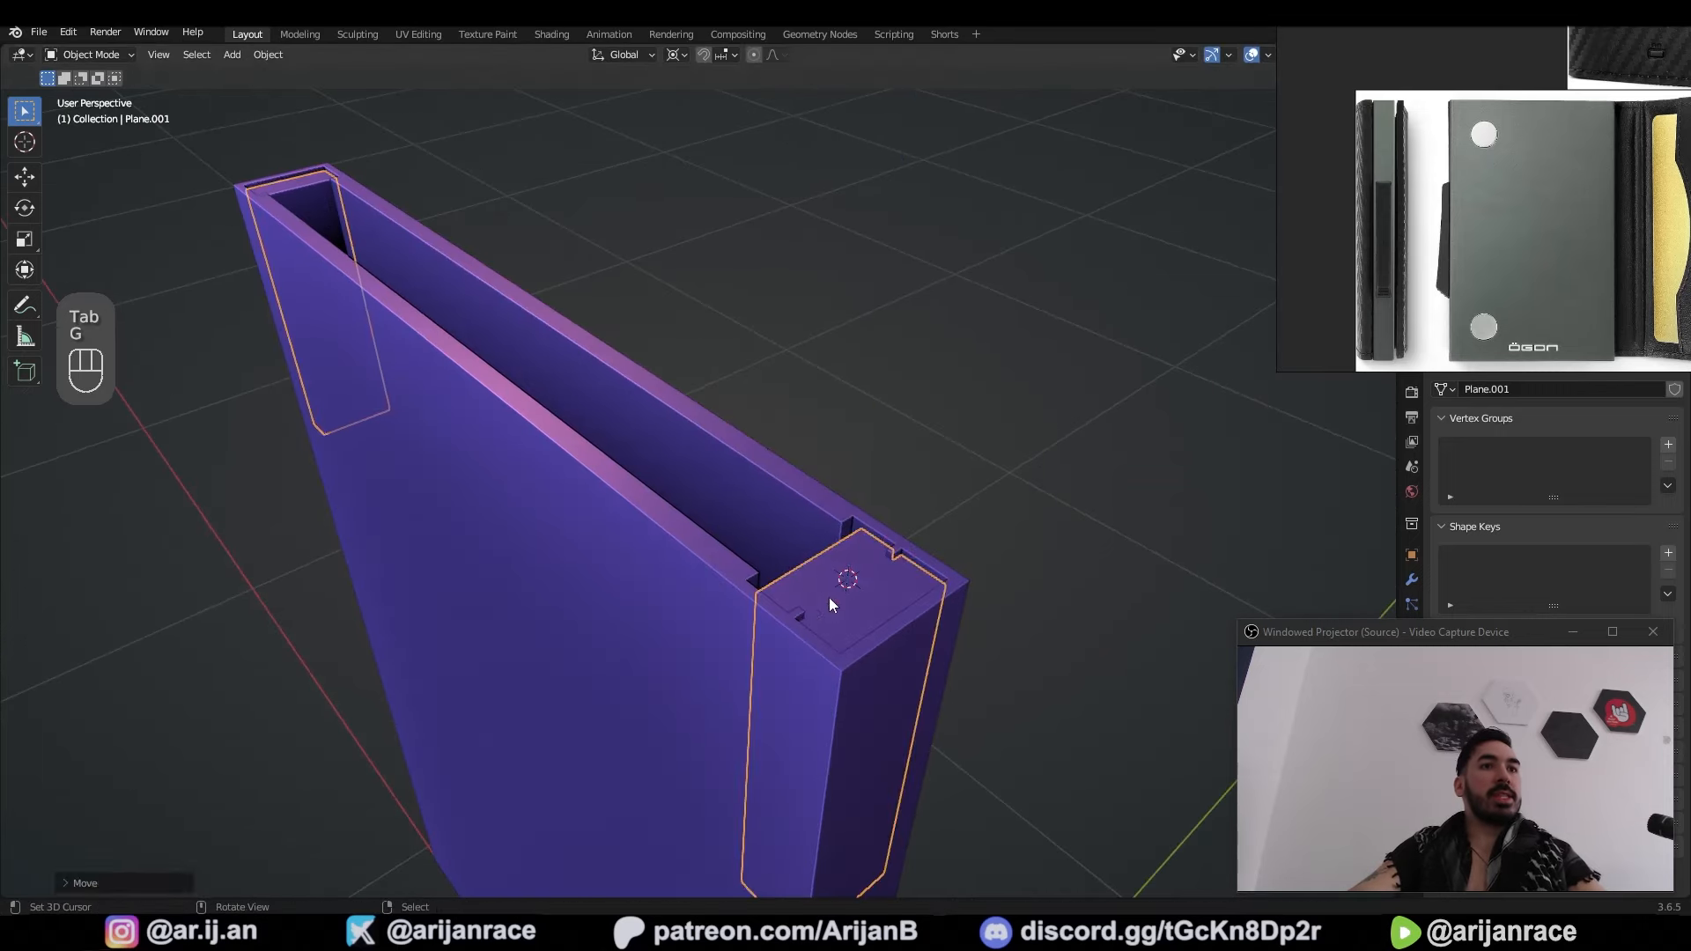
Step: Reselect the end blocks and fine-tune their Z position against the case rim
key(a)
key(a)
right_click(839, 574)
key(g)
middle_click(841, 568)
click(842, 574)
key(a)
key(a)
scroll(842, 577, down, 2)
middle_drag(842, 577, 856, 596)
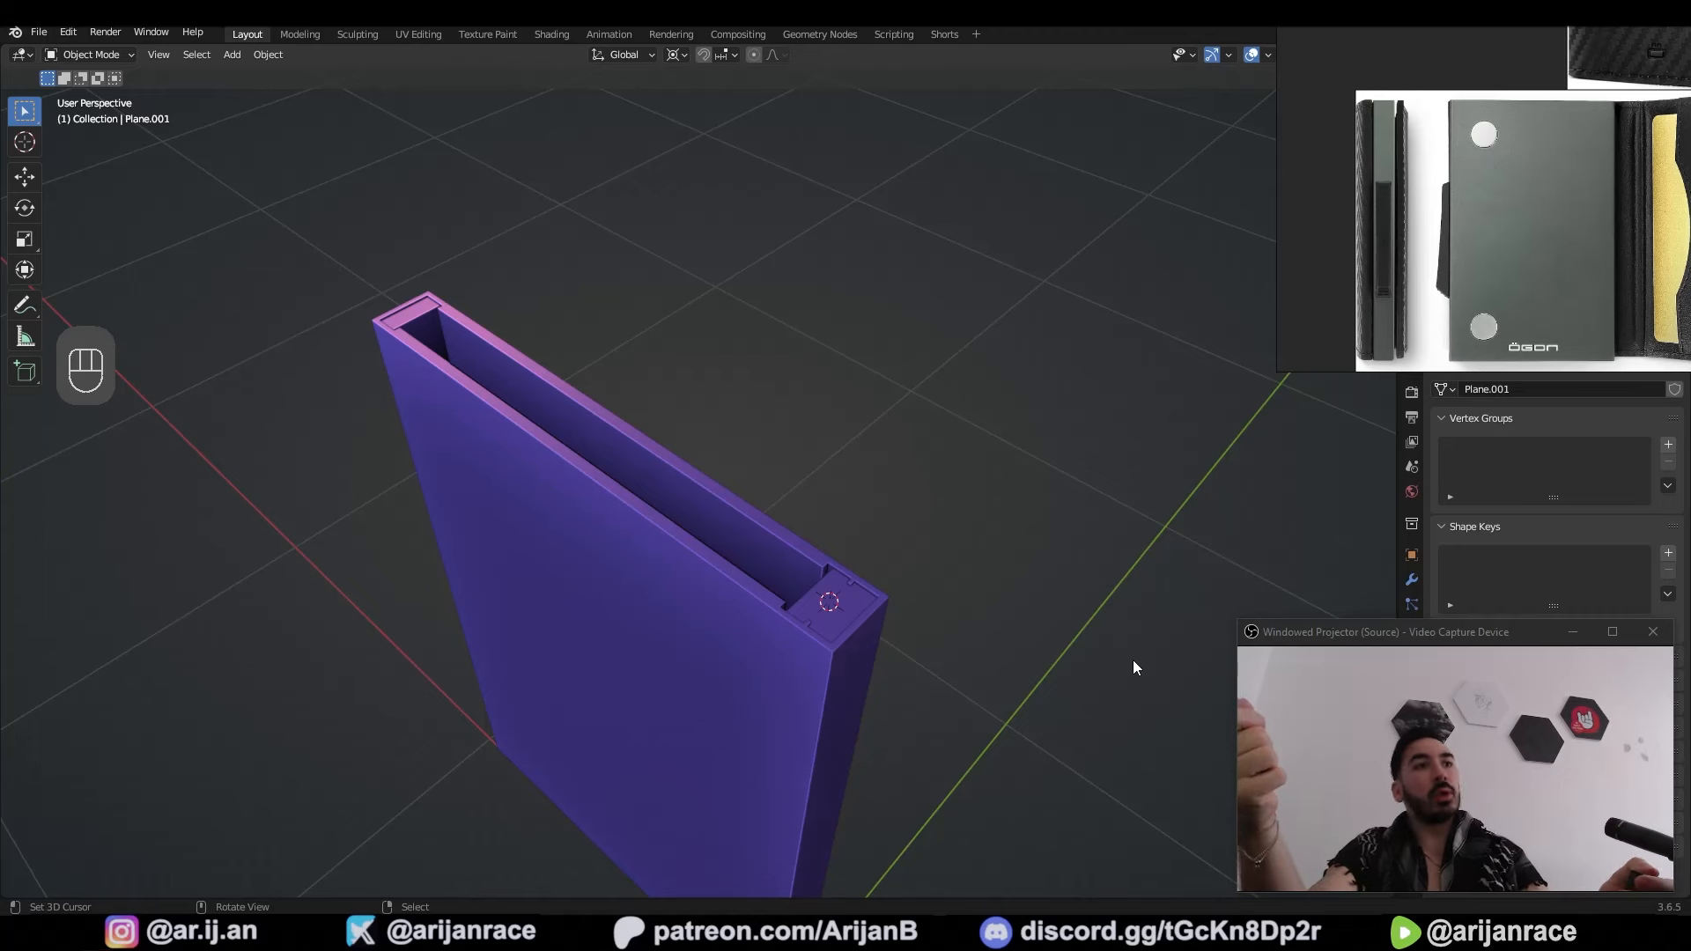
Step: Try to inset the faces on the case's underside and extrude the face loop near one end
middle_drag(1132, 659, 1038, 684)
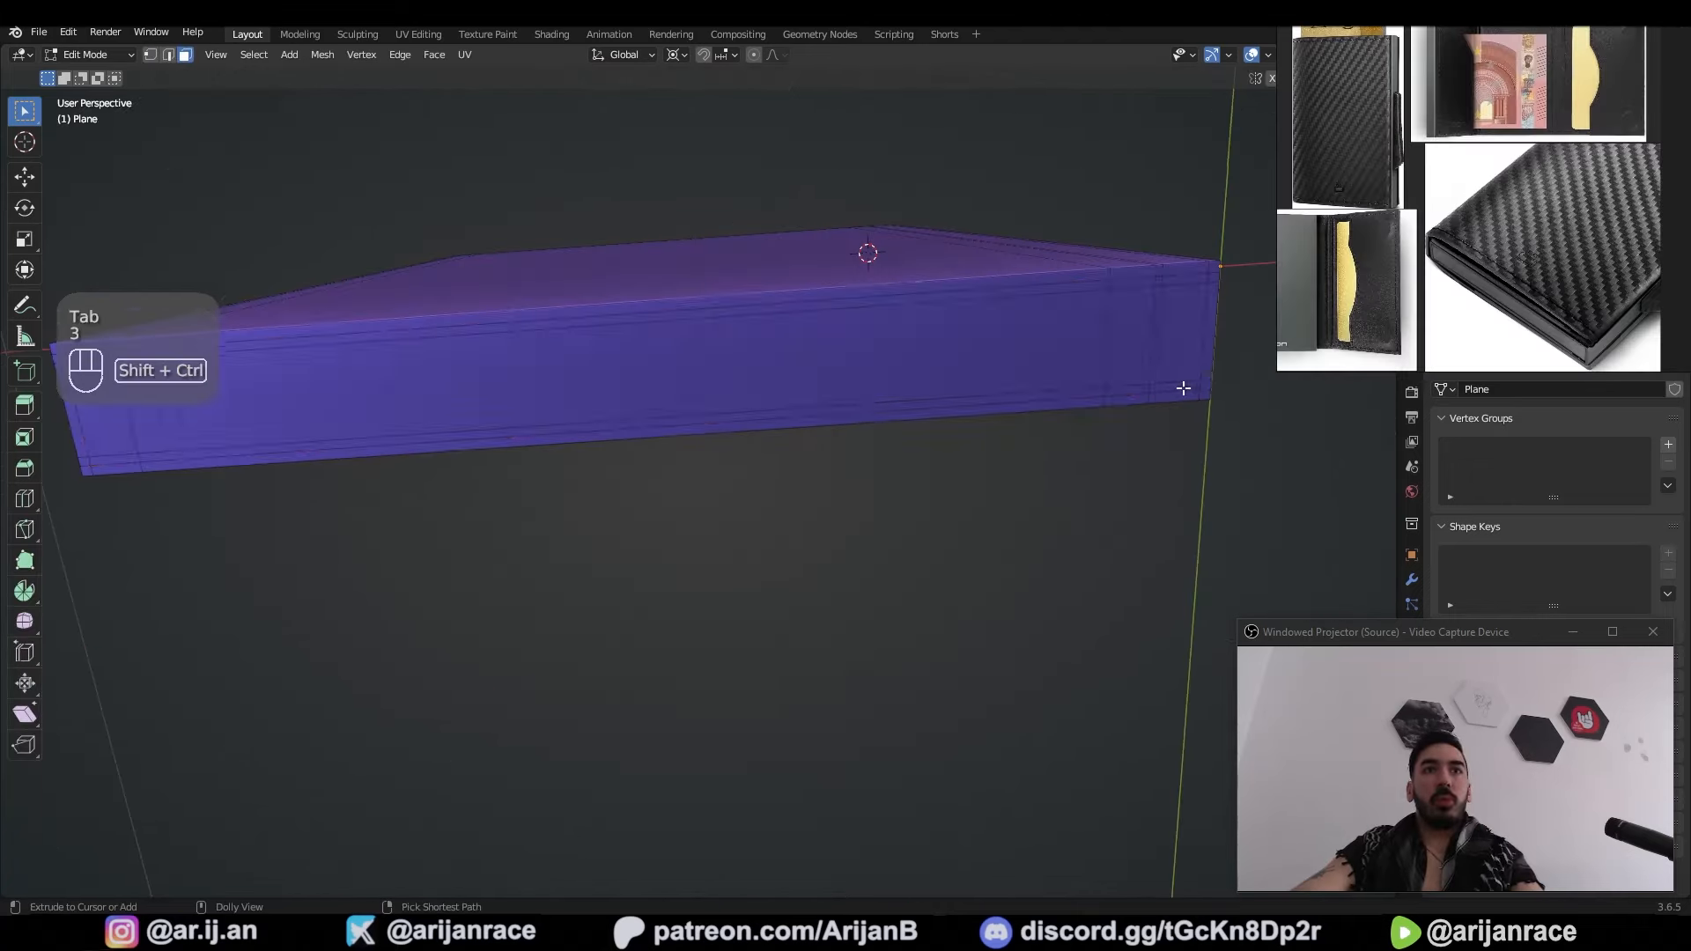
ctrl+click(710, 441)
shift+middle_drag(710, 442, 691, 597)
key(i)
click(699, 596)
key(3)
alt+click(772, 489)
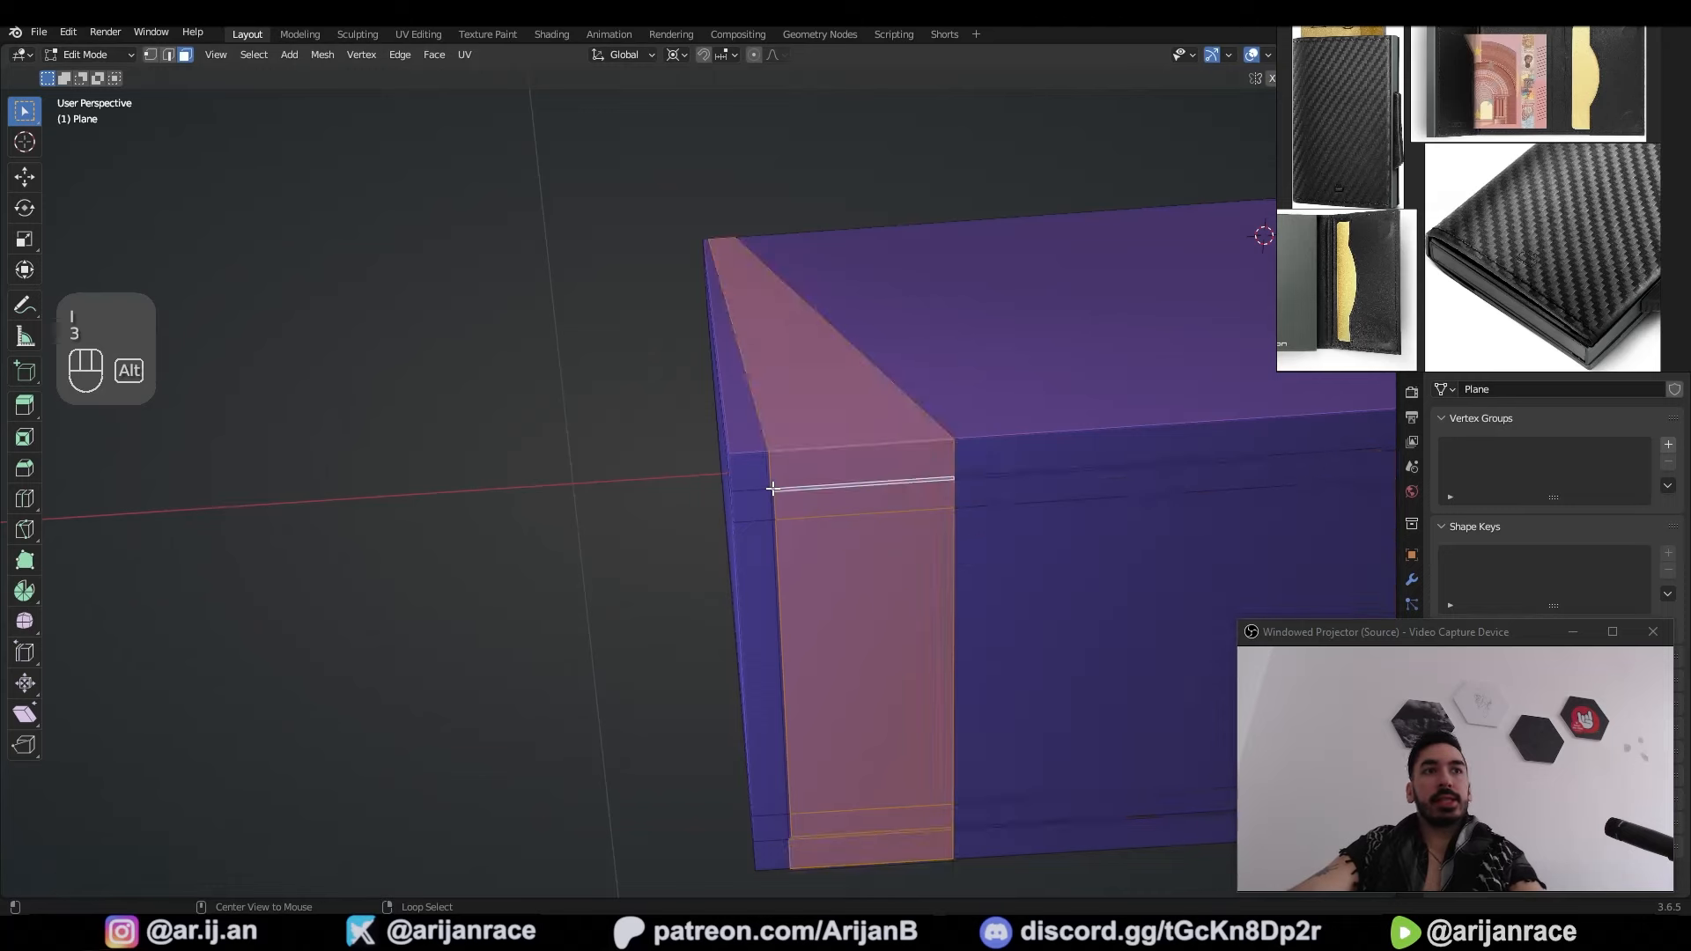
alt+click(772, 490)
key(e)
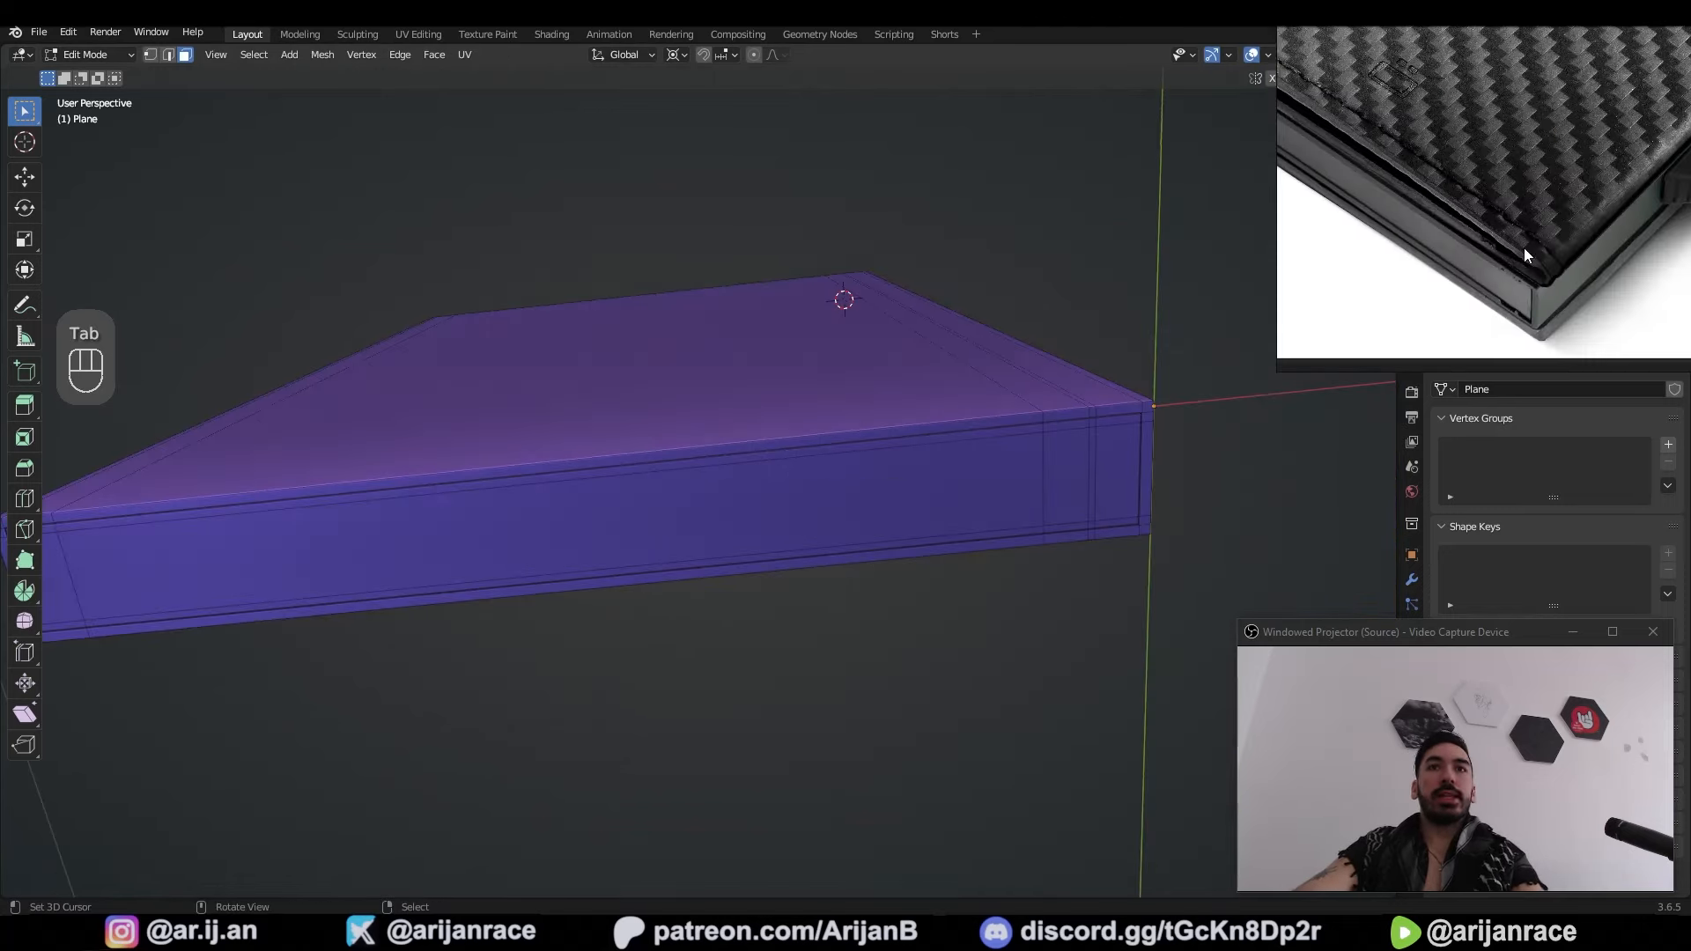
Step: Add a horizontal loop cut at the middle of the case's height and flatten it by scaling along Z
middle_drag(1001, 472, 928, 540)
key(Tab)
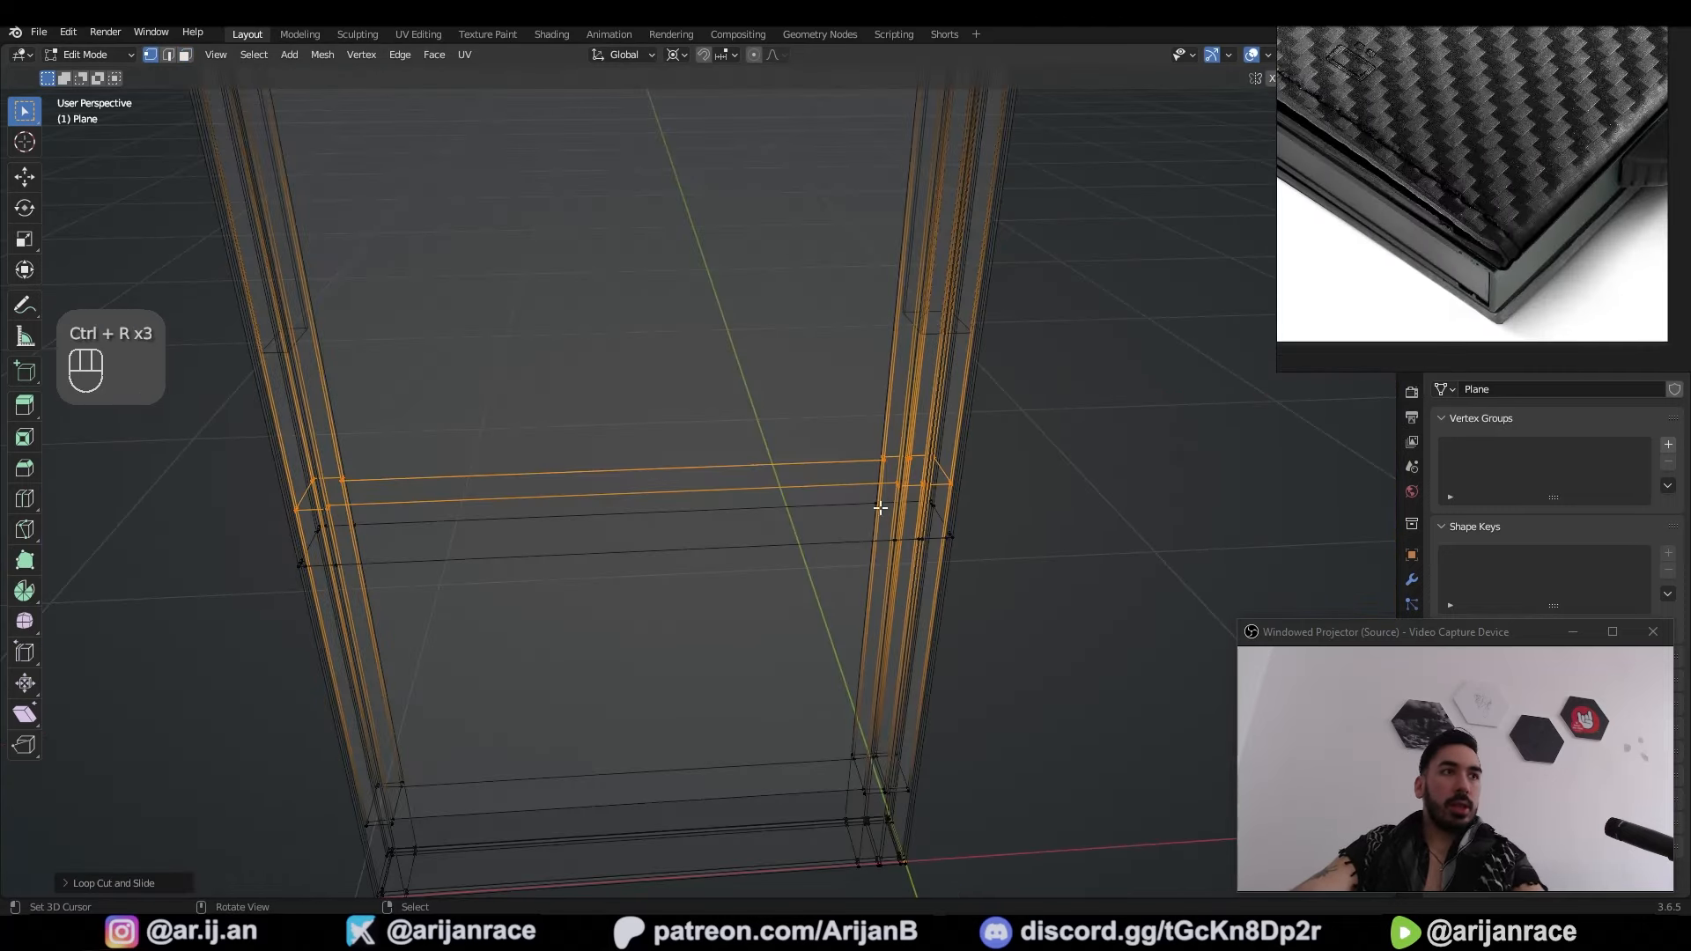
scroll(785, 699, down, 3)
key(shift+s)
key(s)
key(z)
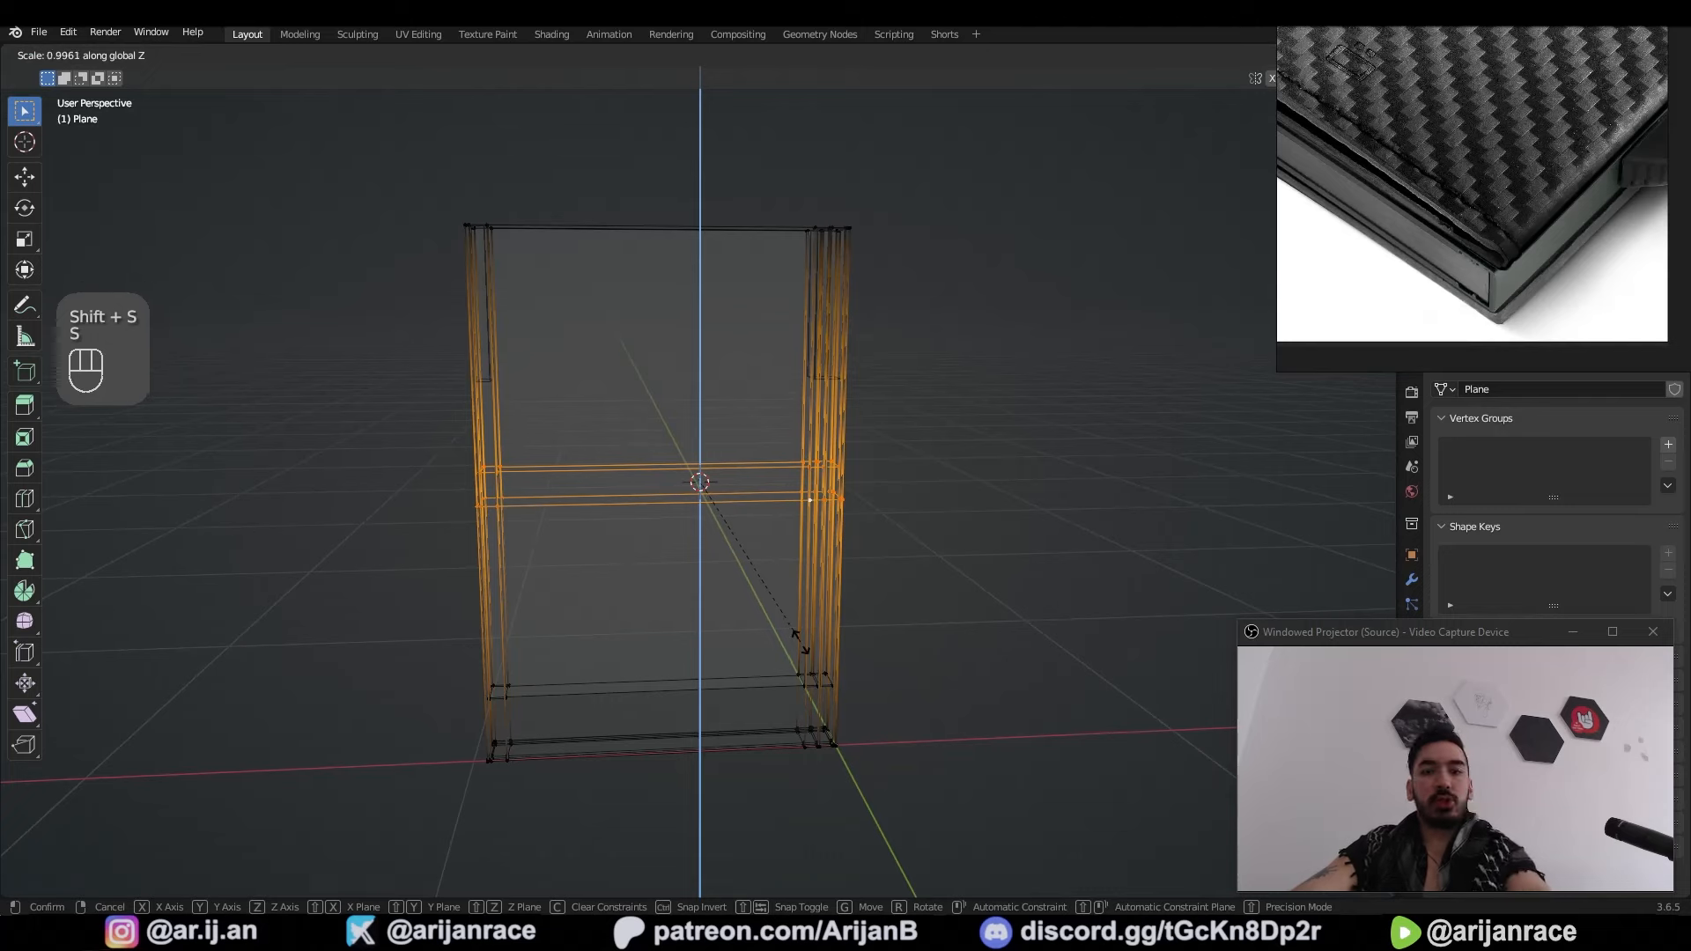
click(800, 642)
Step: Delete the lower half of the case below the middle loop
scroll(800, 641, down, 2)
middle_drag(801, 641, 634, 464)
key(b)
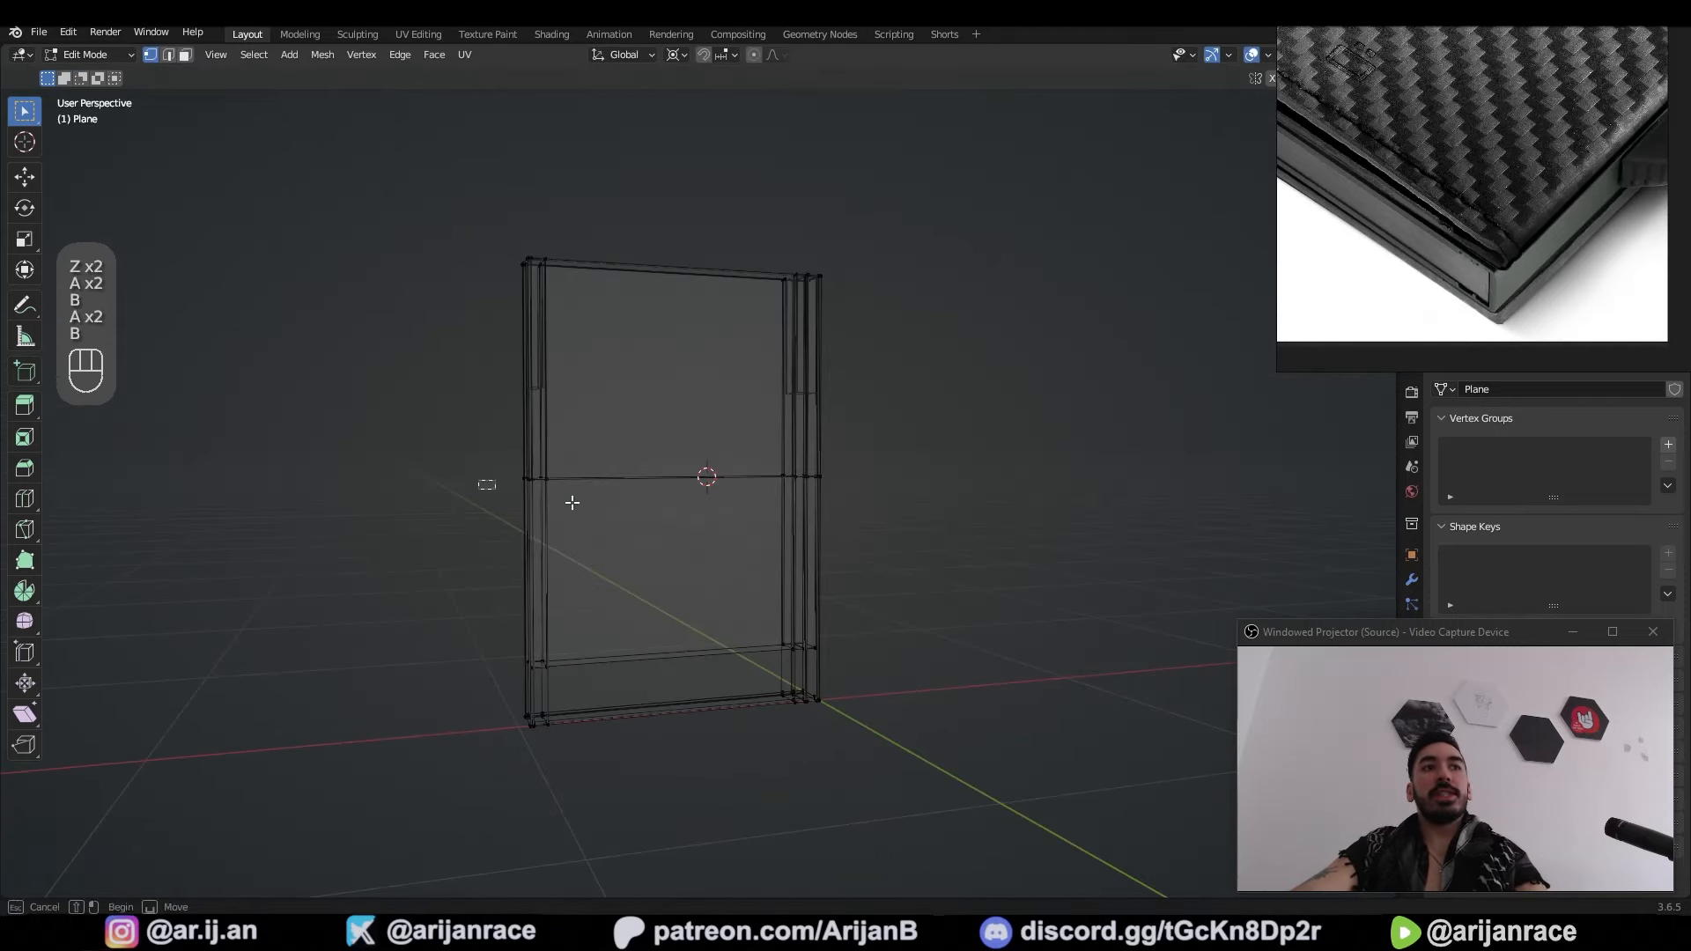
key(x)
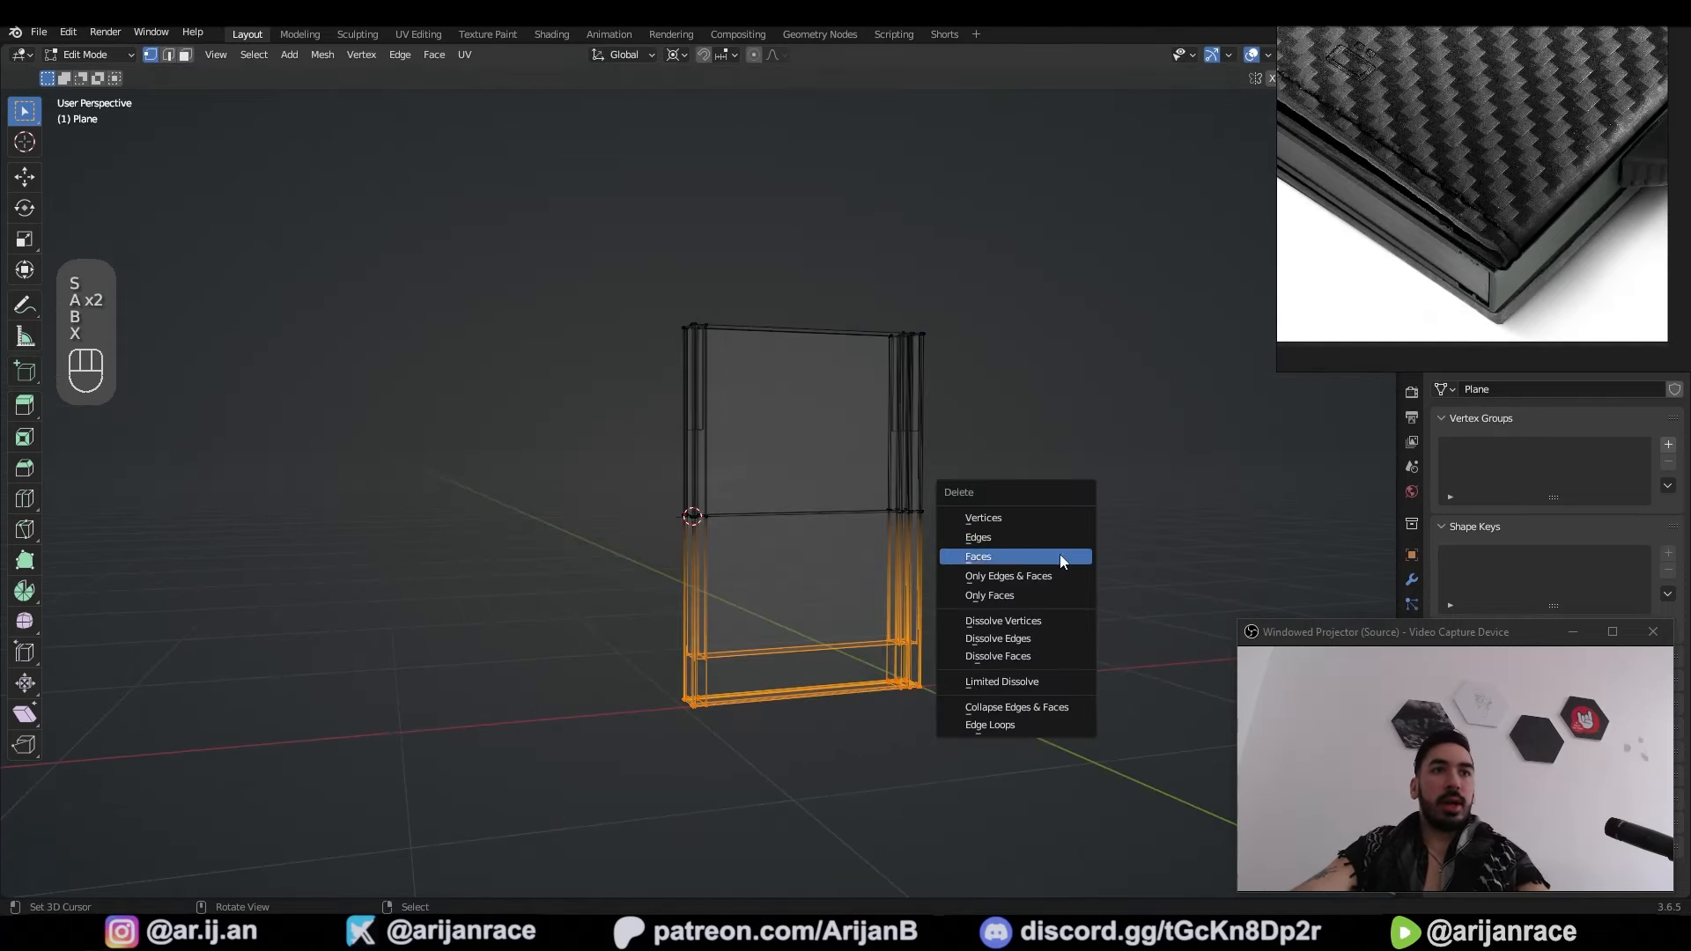
click(1061, 554)
Step: Duplicate the remaining upper half and mirror it downward by scaling -1 along Z
key(a)
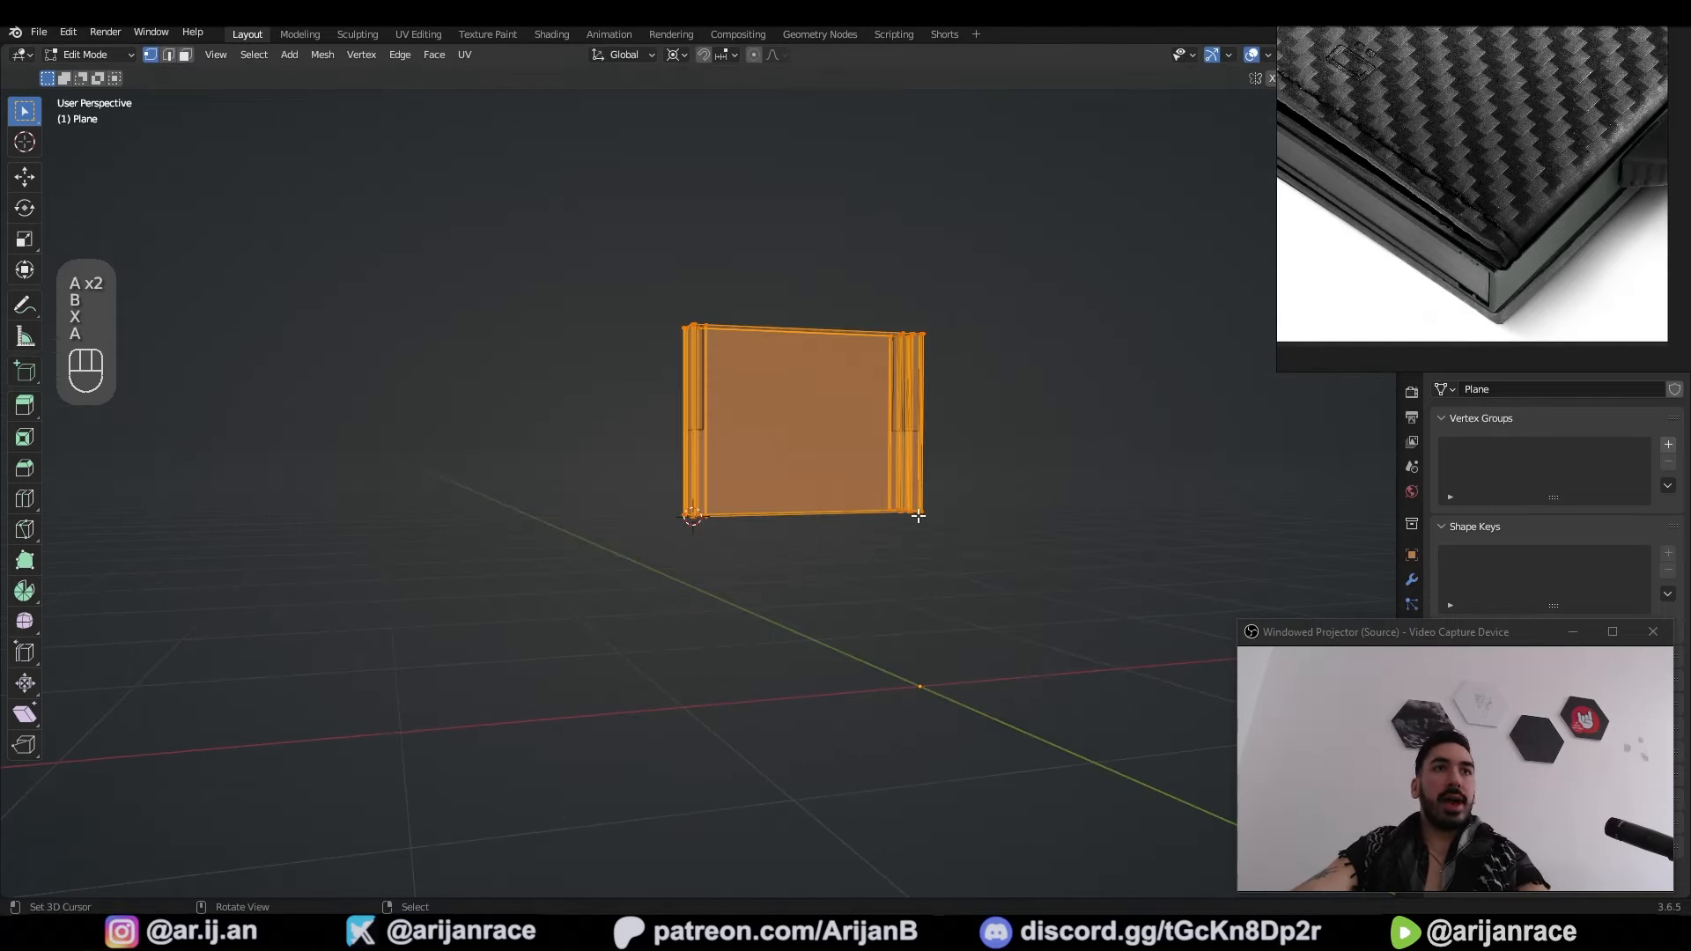
key(shift+d)
text(sz-1)
key(Return)
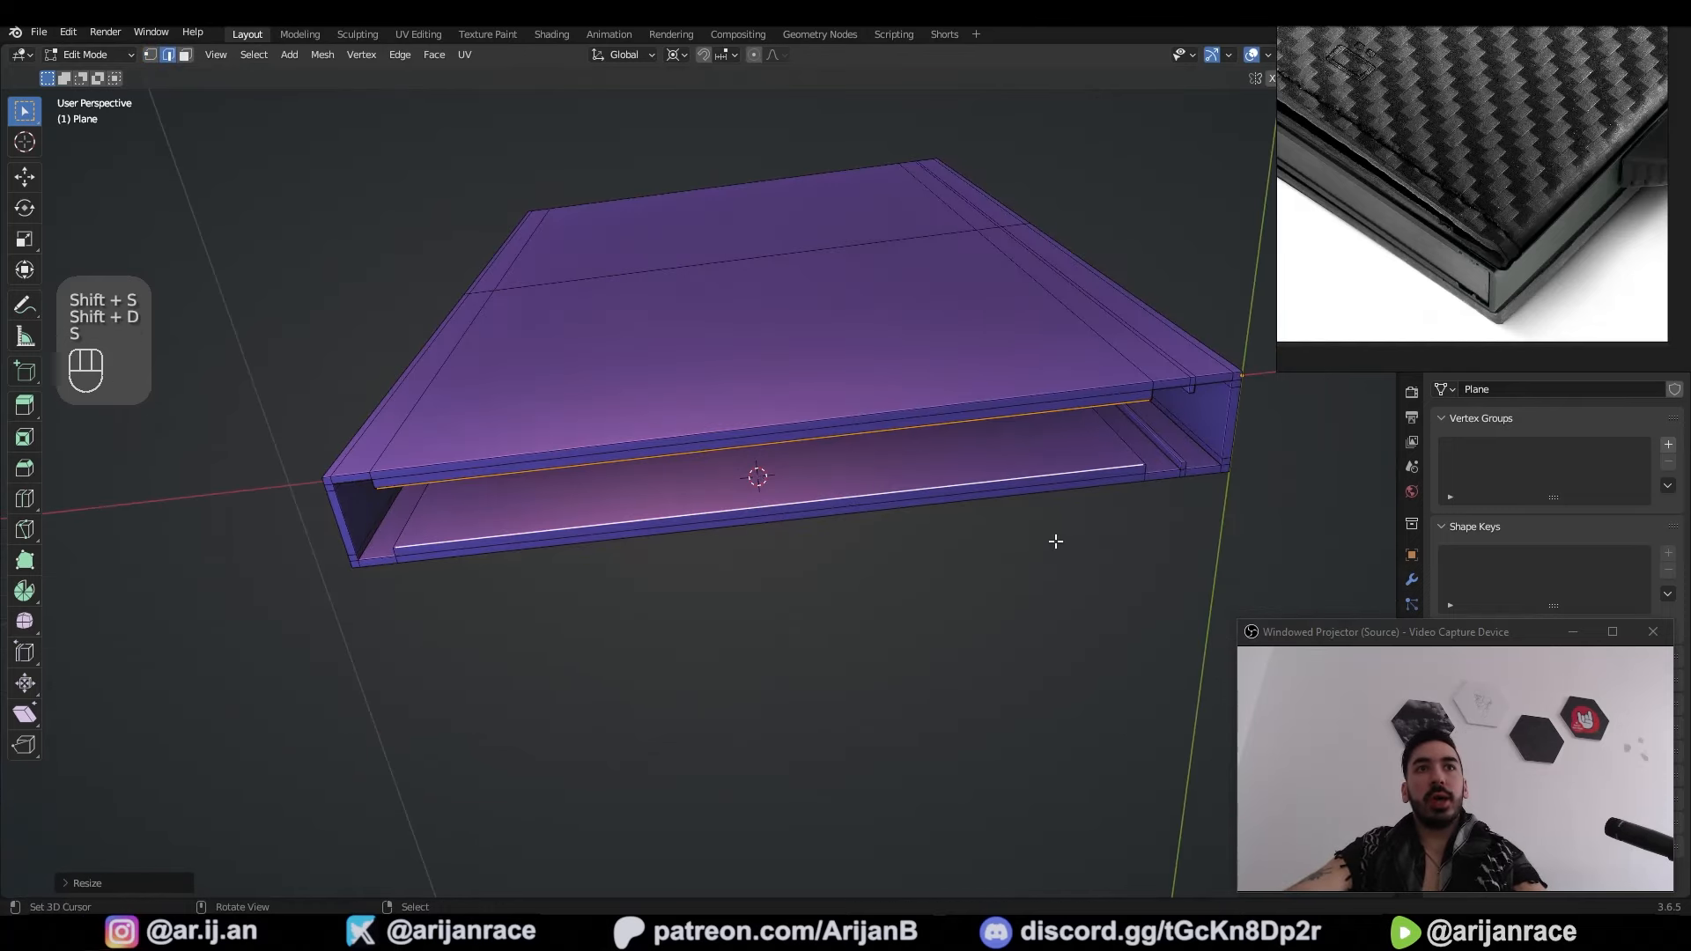
Step: Fill the bottom opening between its two long inner edges with a face and scale it along X
key(f)
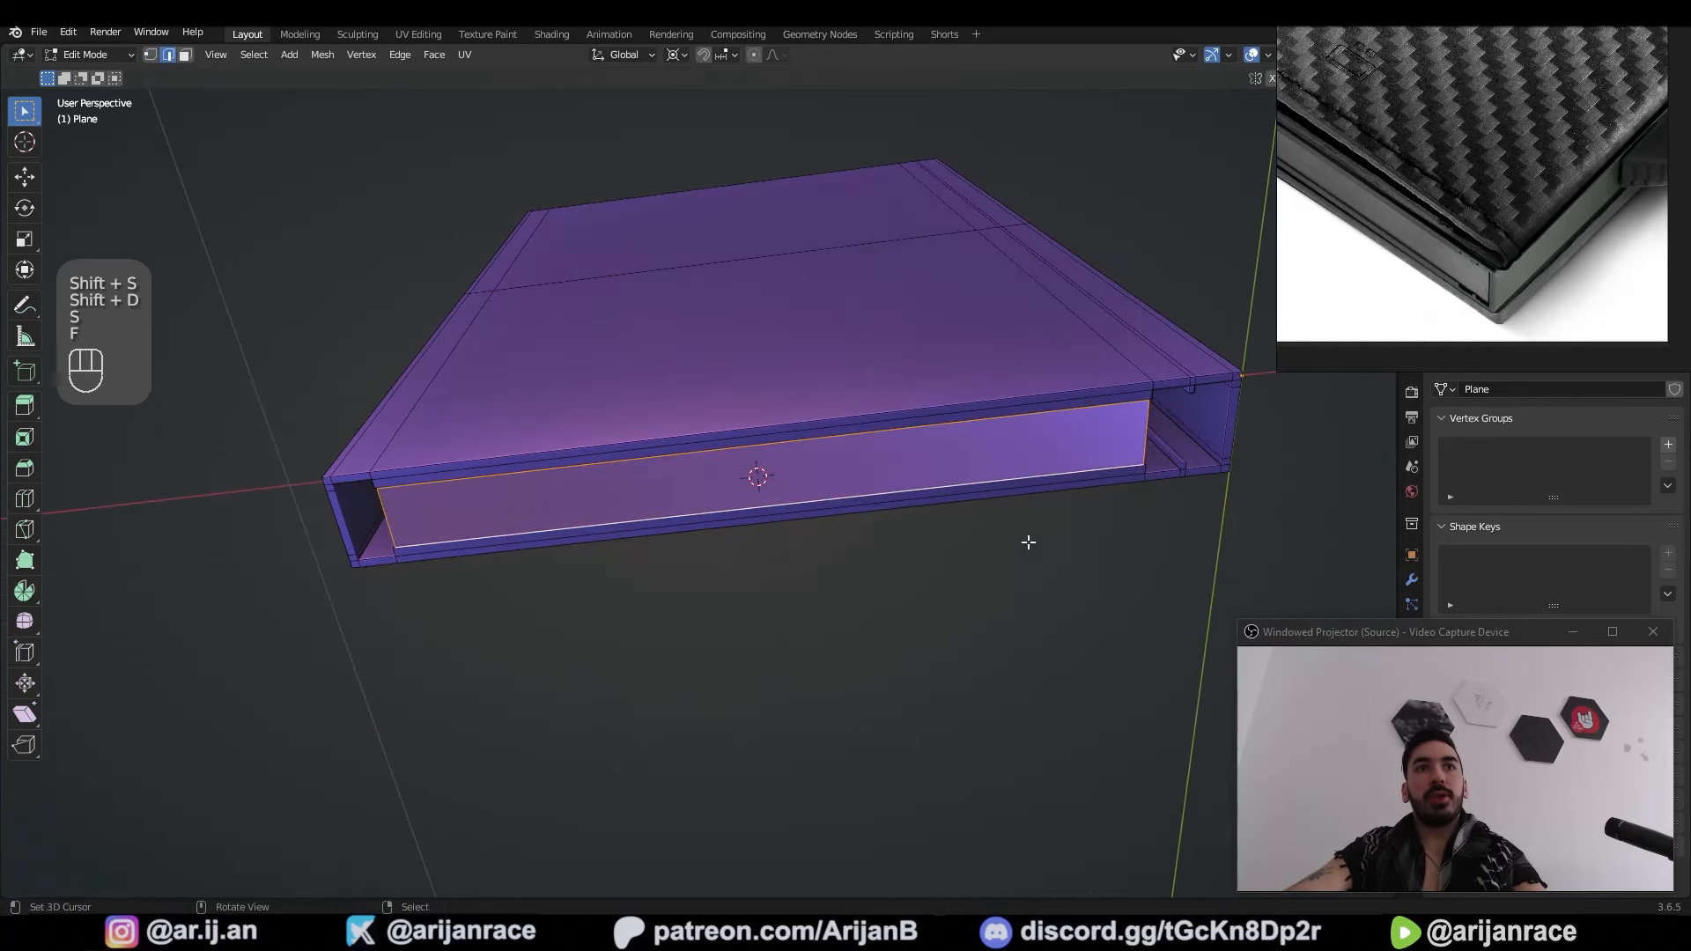
key(s)
key(x)
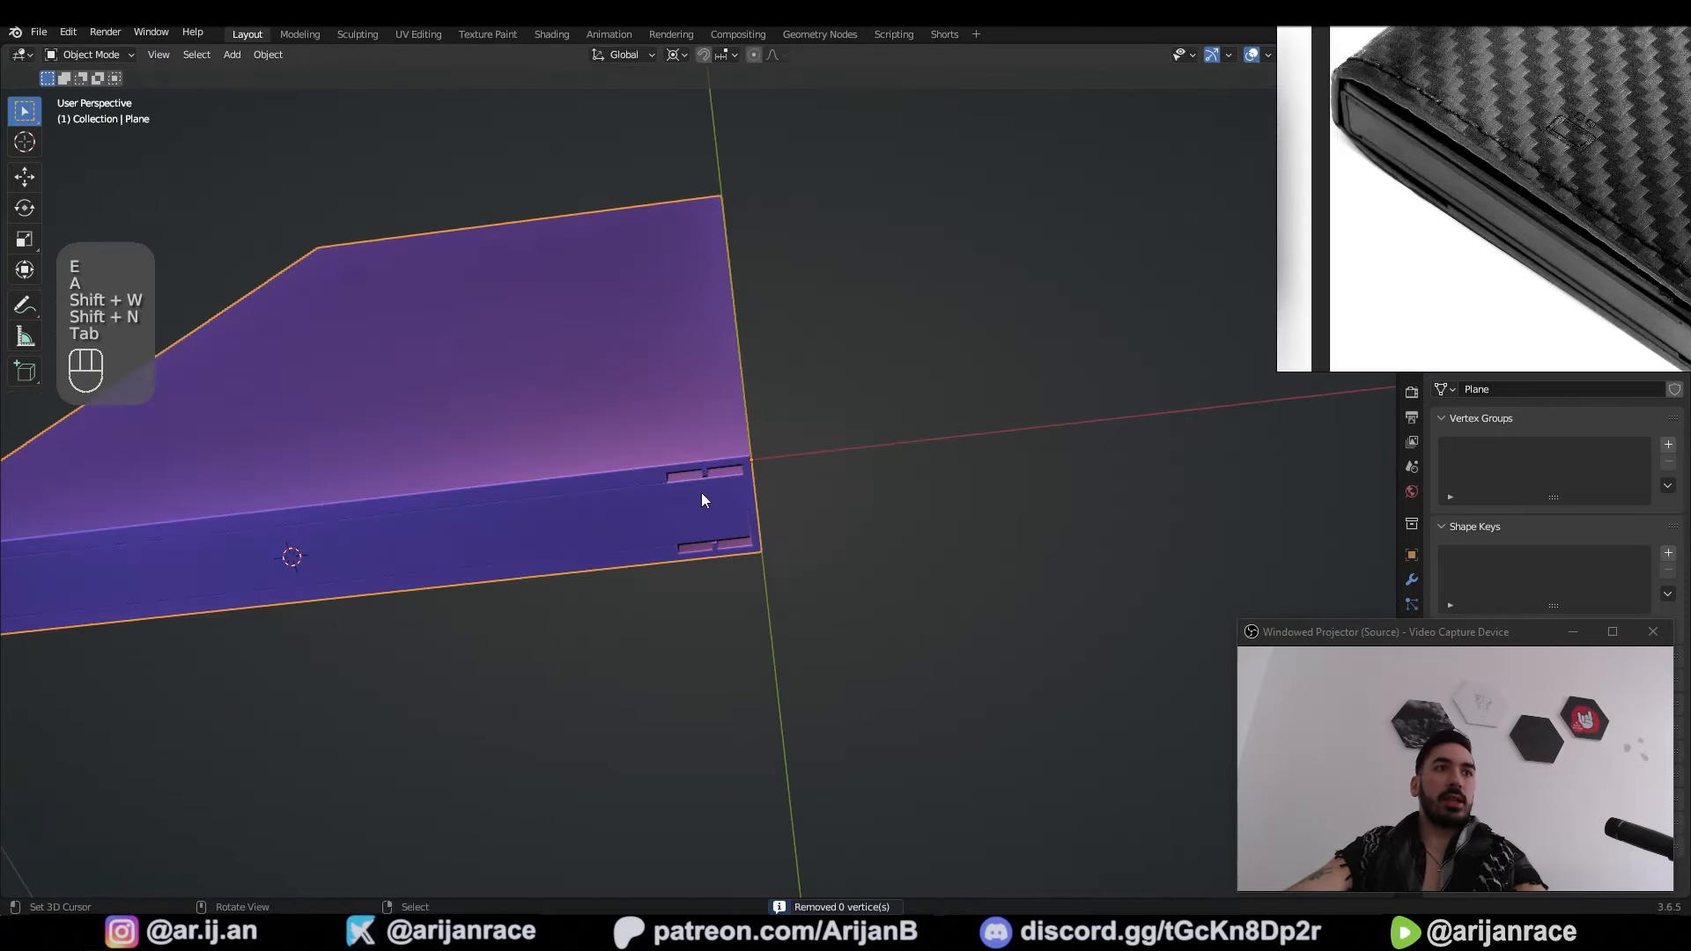
Step: Compare the closed bottom of the case with the reference photos and examine the slider on the wallet's narrow side
middle_drag(701, 494, 851, 473)
right_drag(1391, 270, 1342, 338)
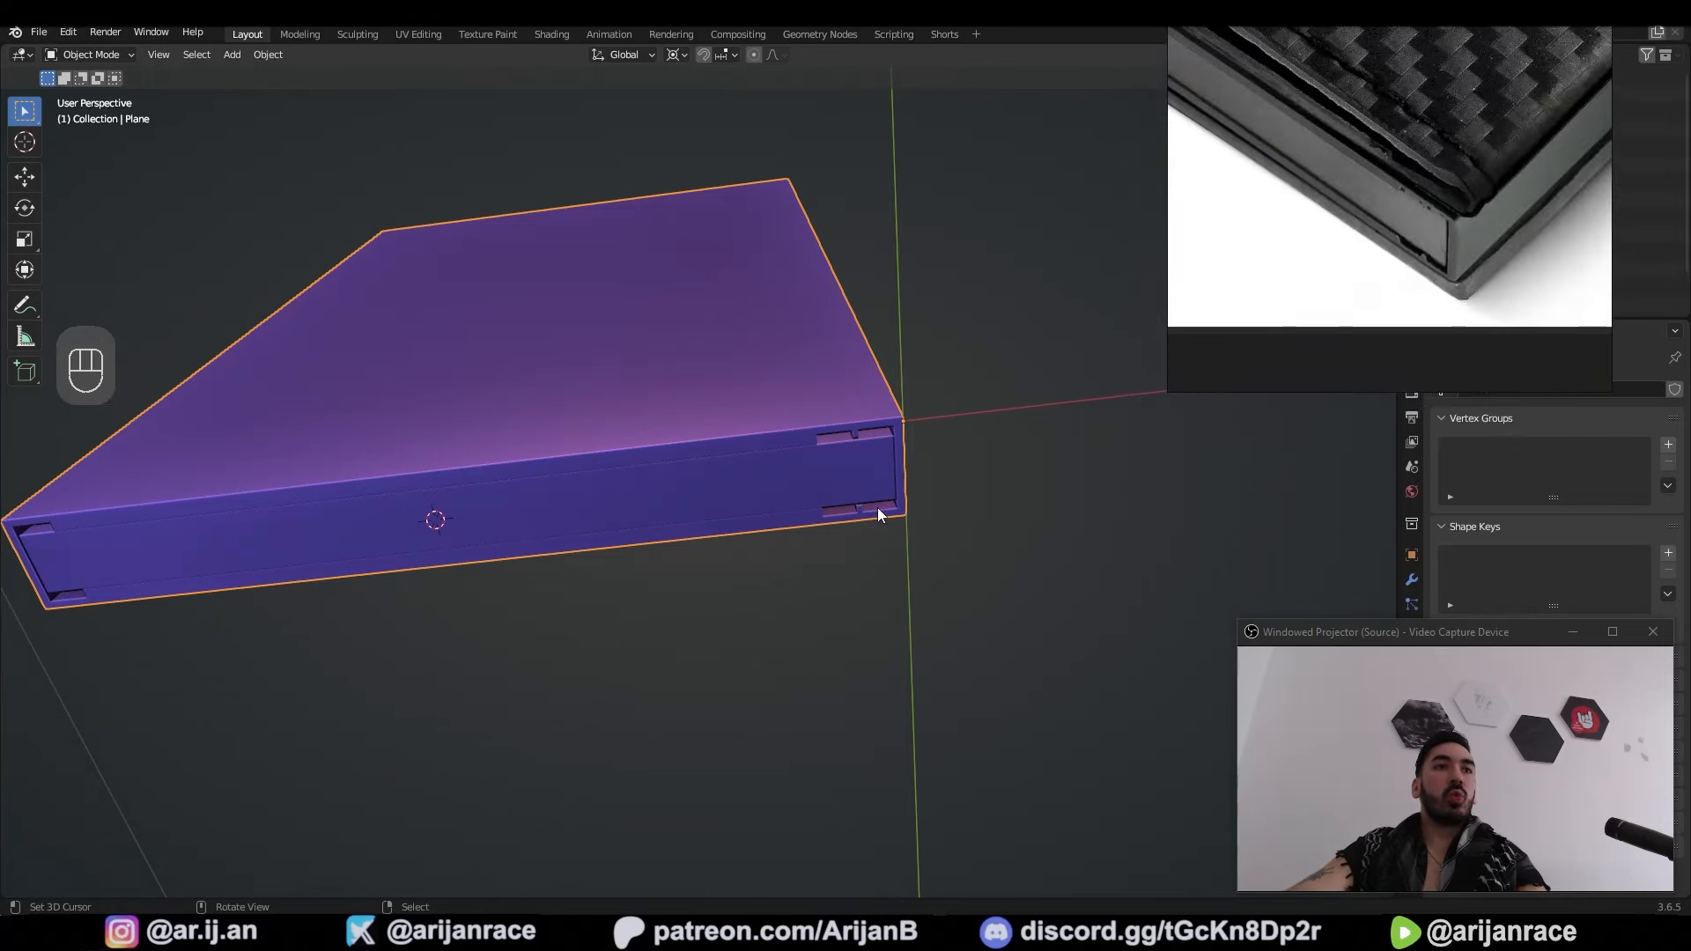
scroll(897, 494, up, 3)
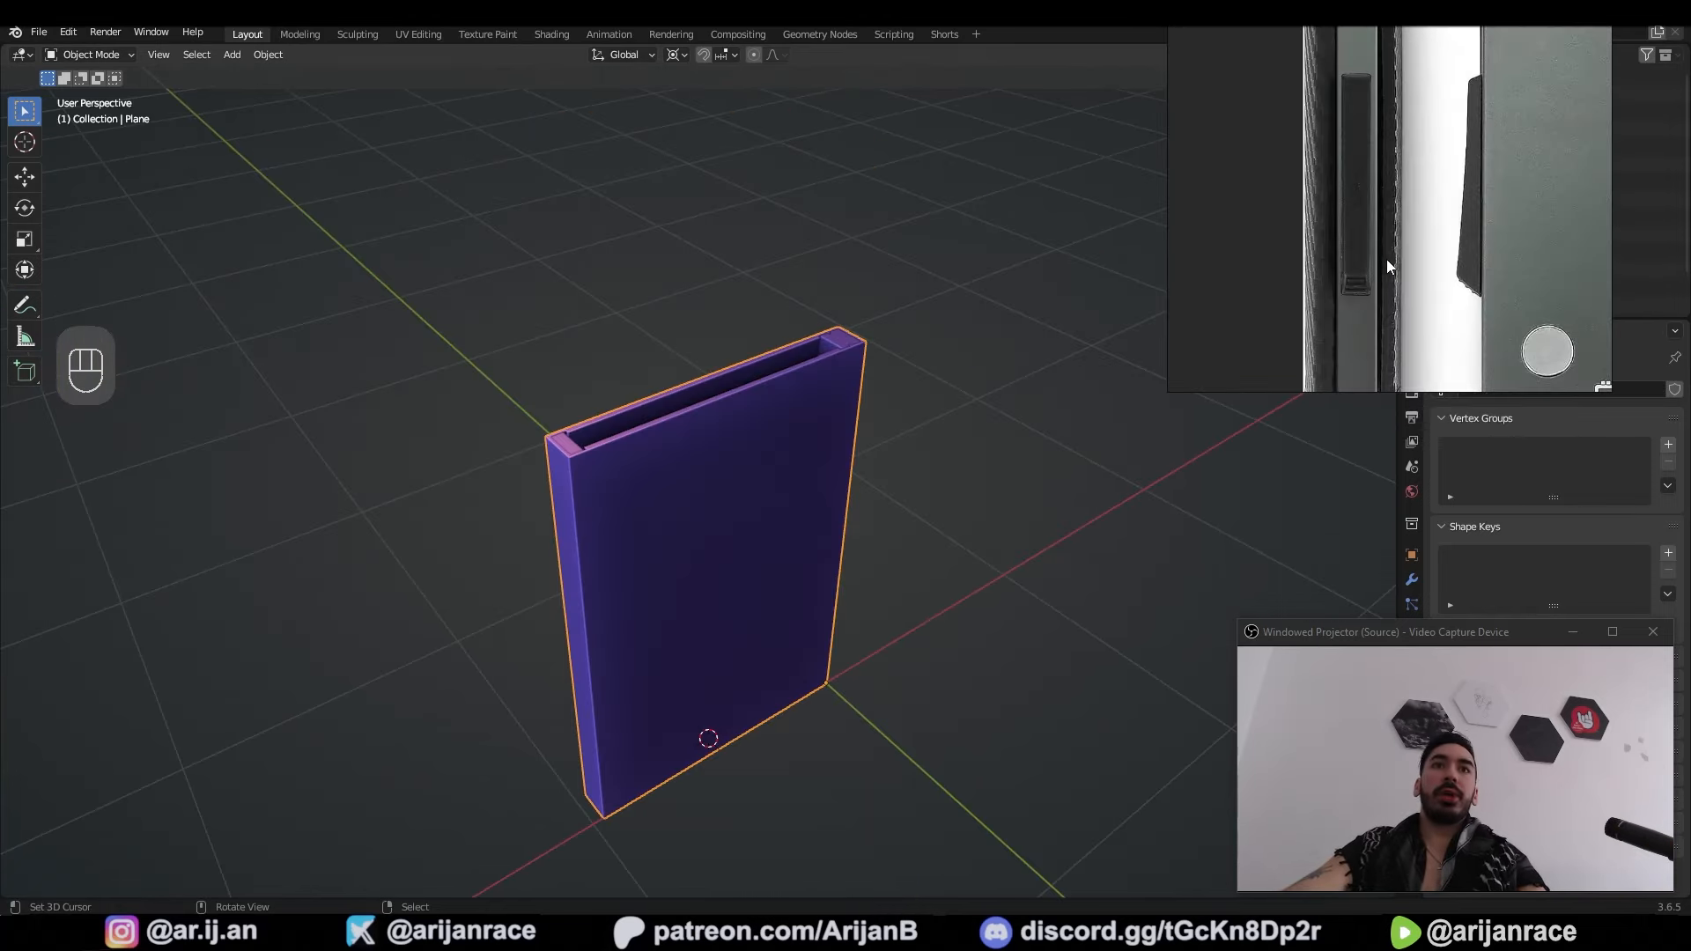
scroll(1387, 259, down, 3)
middle_drag(1573, 161, 1434, 160)
scroll(1244, 156, up, 3)
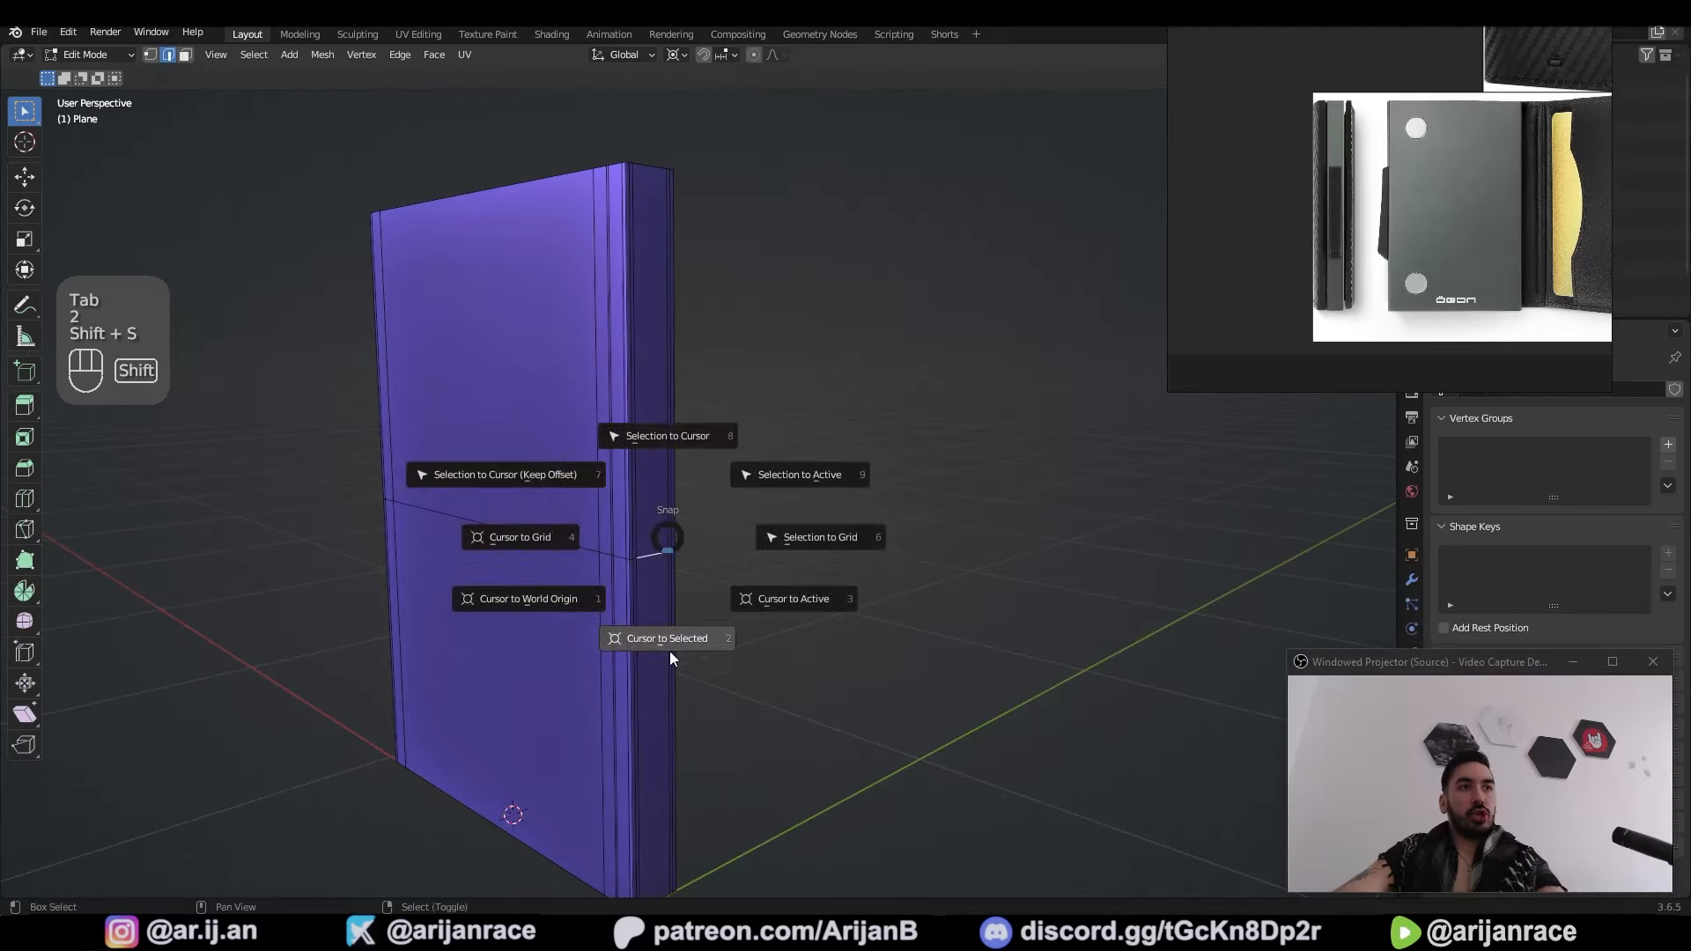
Step: Snap the 3D cursor to the middle of the case's narrow side and add a new plane there
click(670, 639)
key(Tab)
key(shift+a)
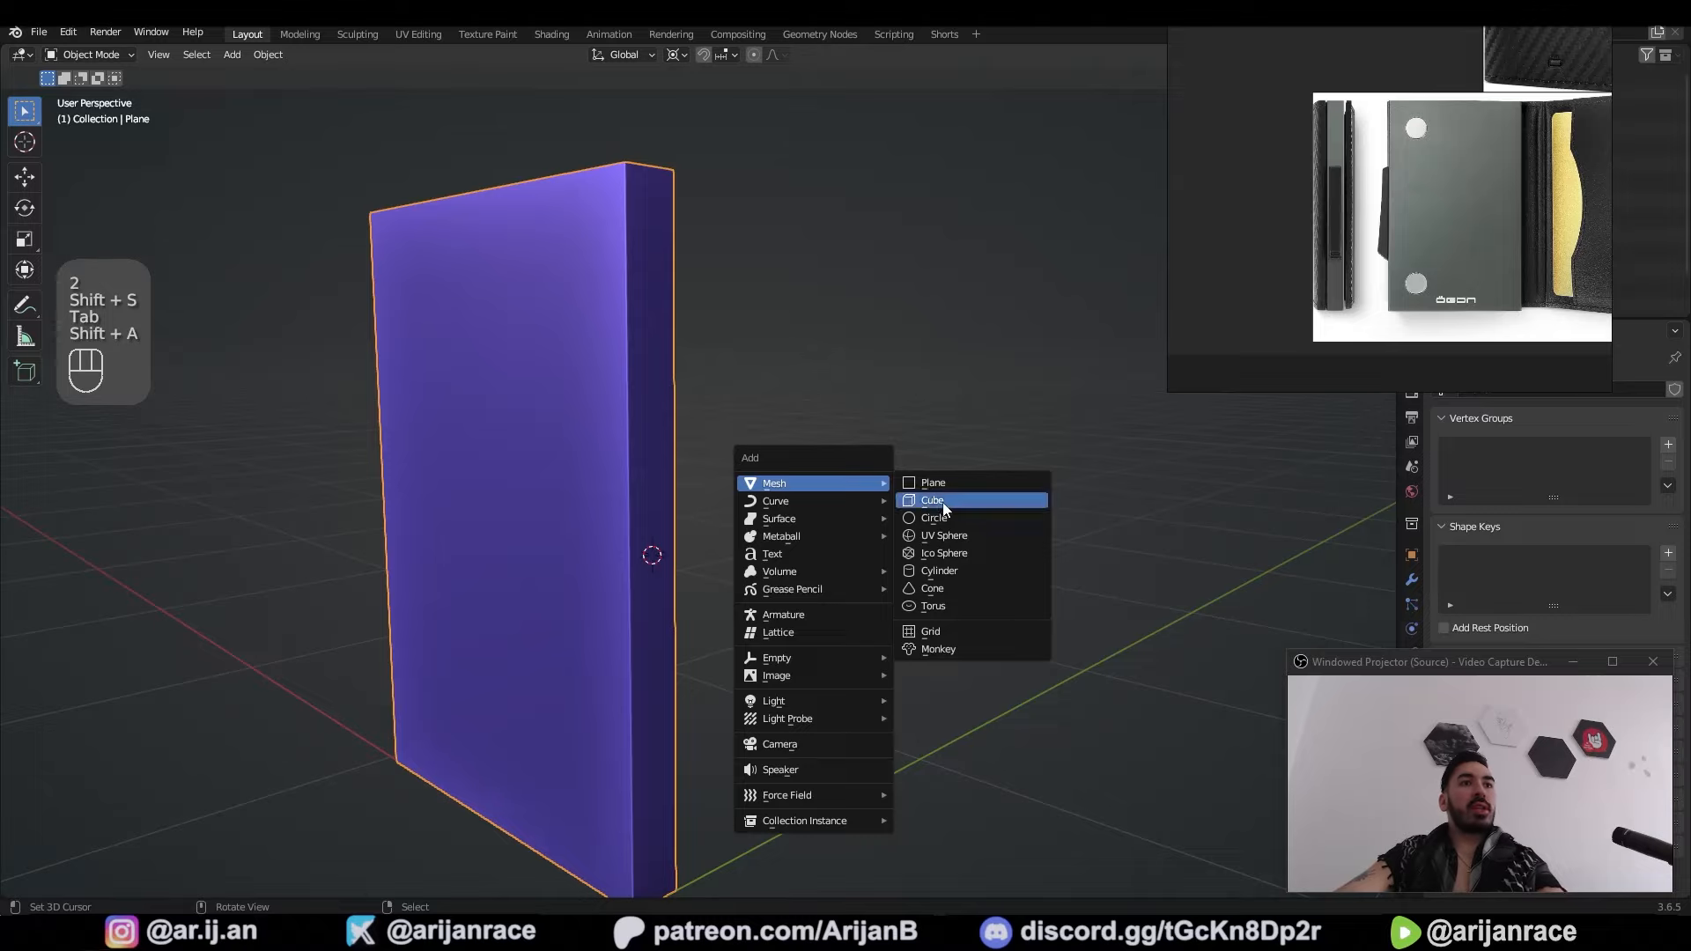
click(943, 503)
key(Tab)
key(s)
click(959, 562)
key(Tab)
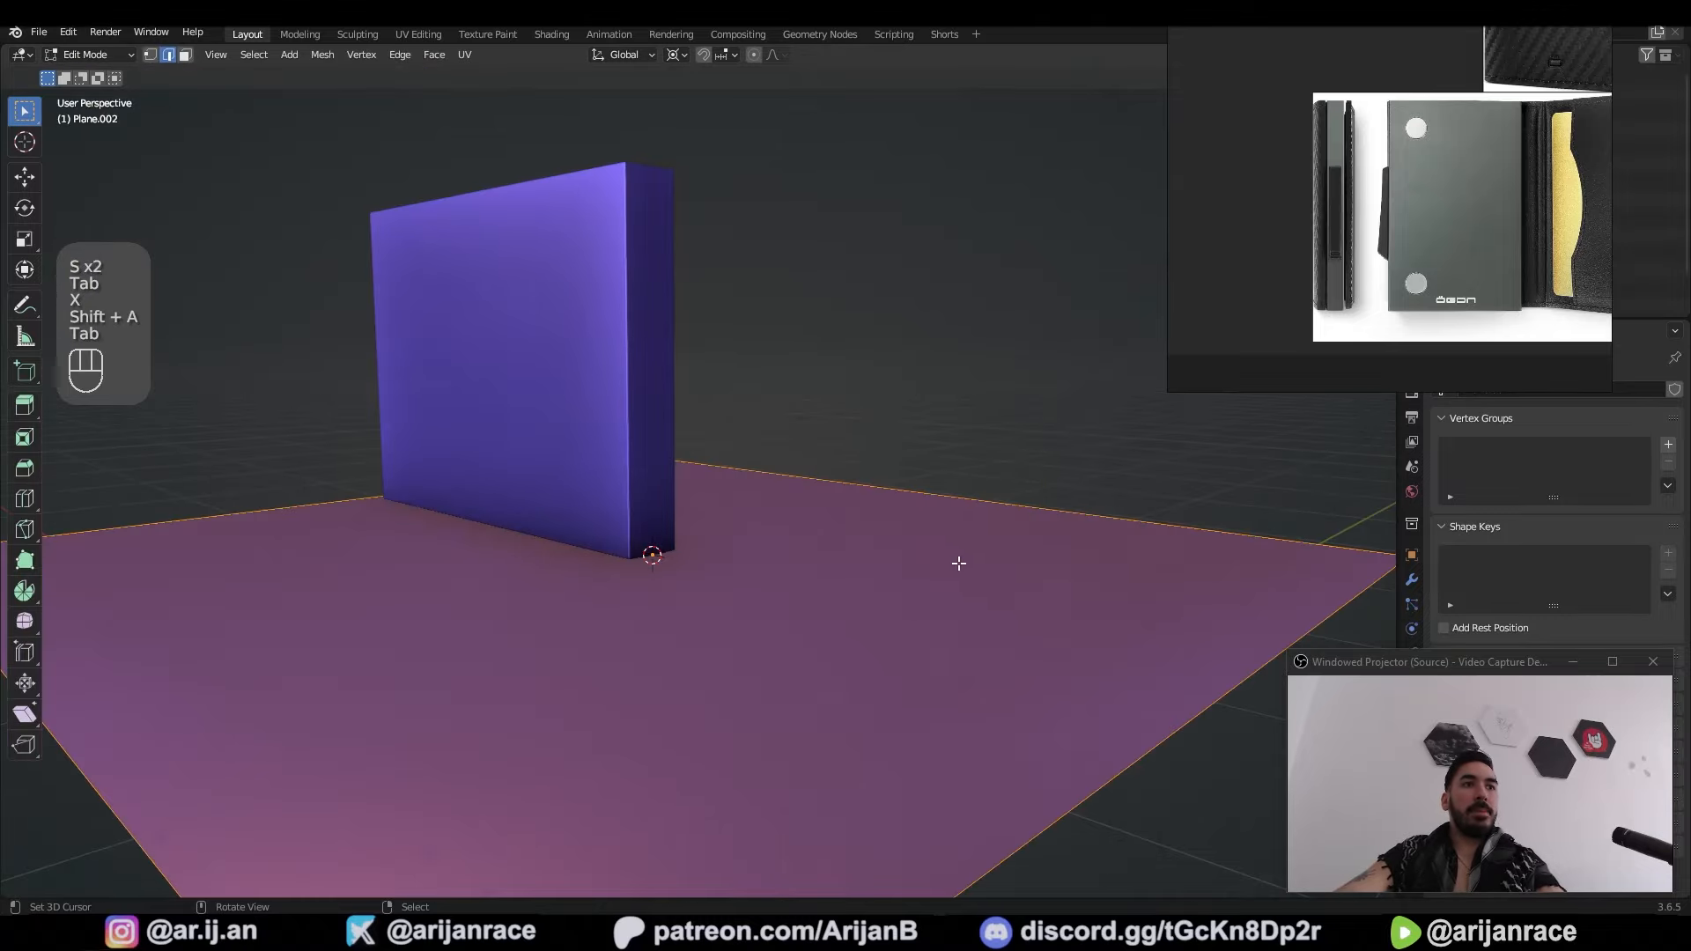
Step: Rotate the plane 90° about Y, scale it down to the side's width and stretch it along Z as the slider base
text(ry90)
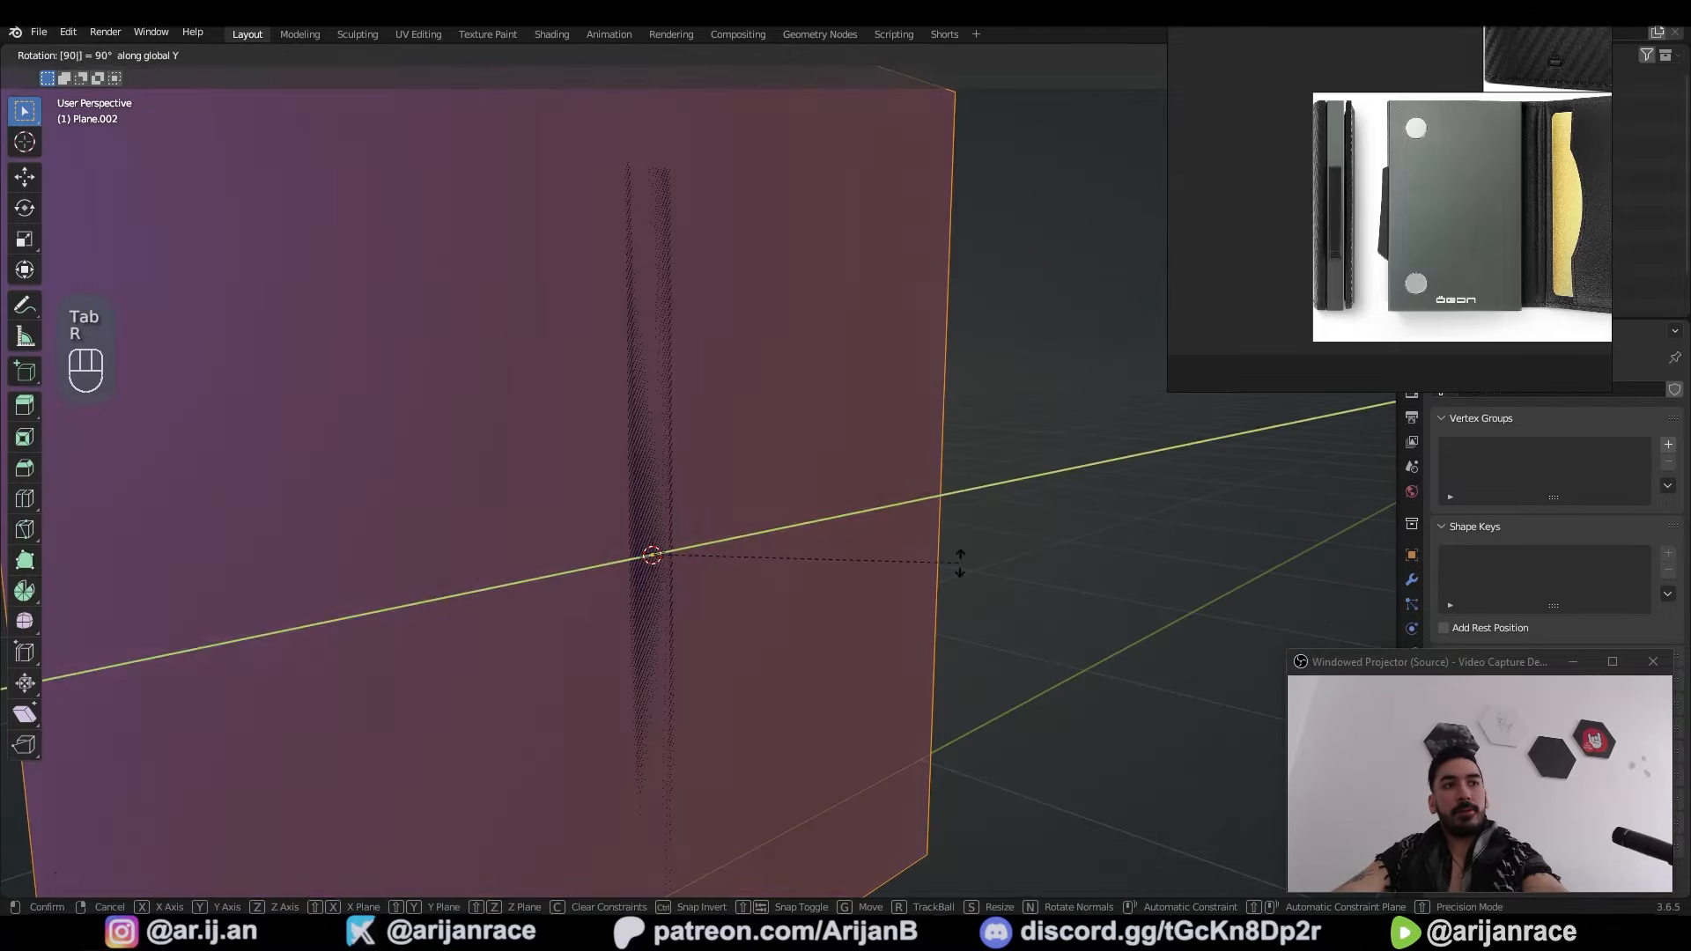
click(960, 563)
key(s)
click(666, 583)
middle_drag(667, 583, 634, 559)
scroll(634, 559, up, 2)
key(s)
key(z)
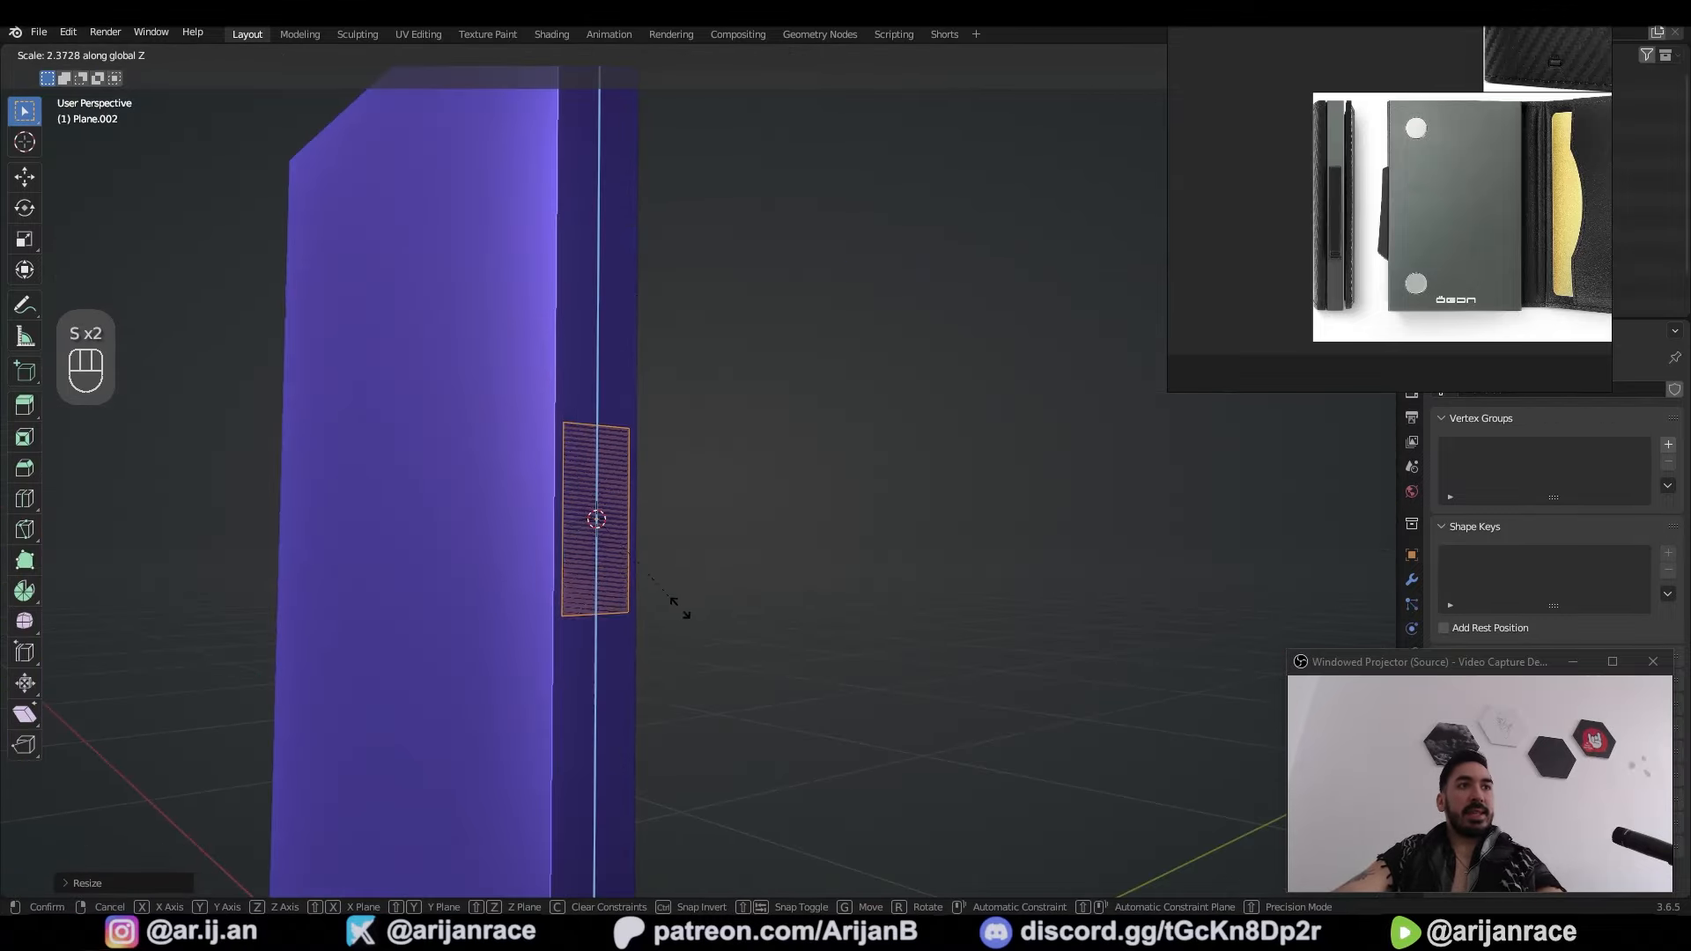
click(845, 710)
Step: Extrude the slider base outward about 0.056 m and raise its lower outer edge along Z to slant the underside
middle_drag(846, 709, 740, 599)
key(e)
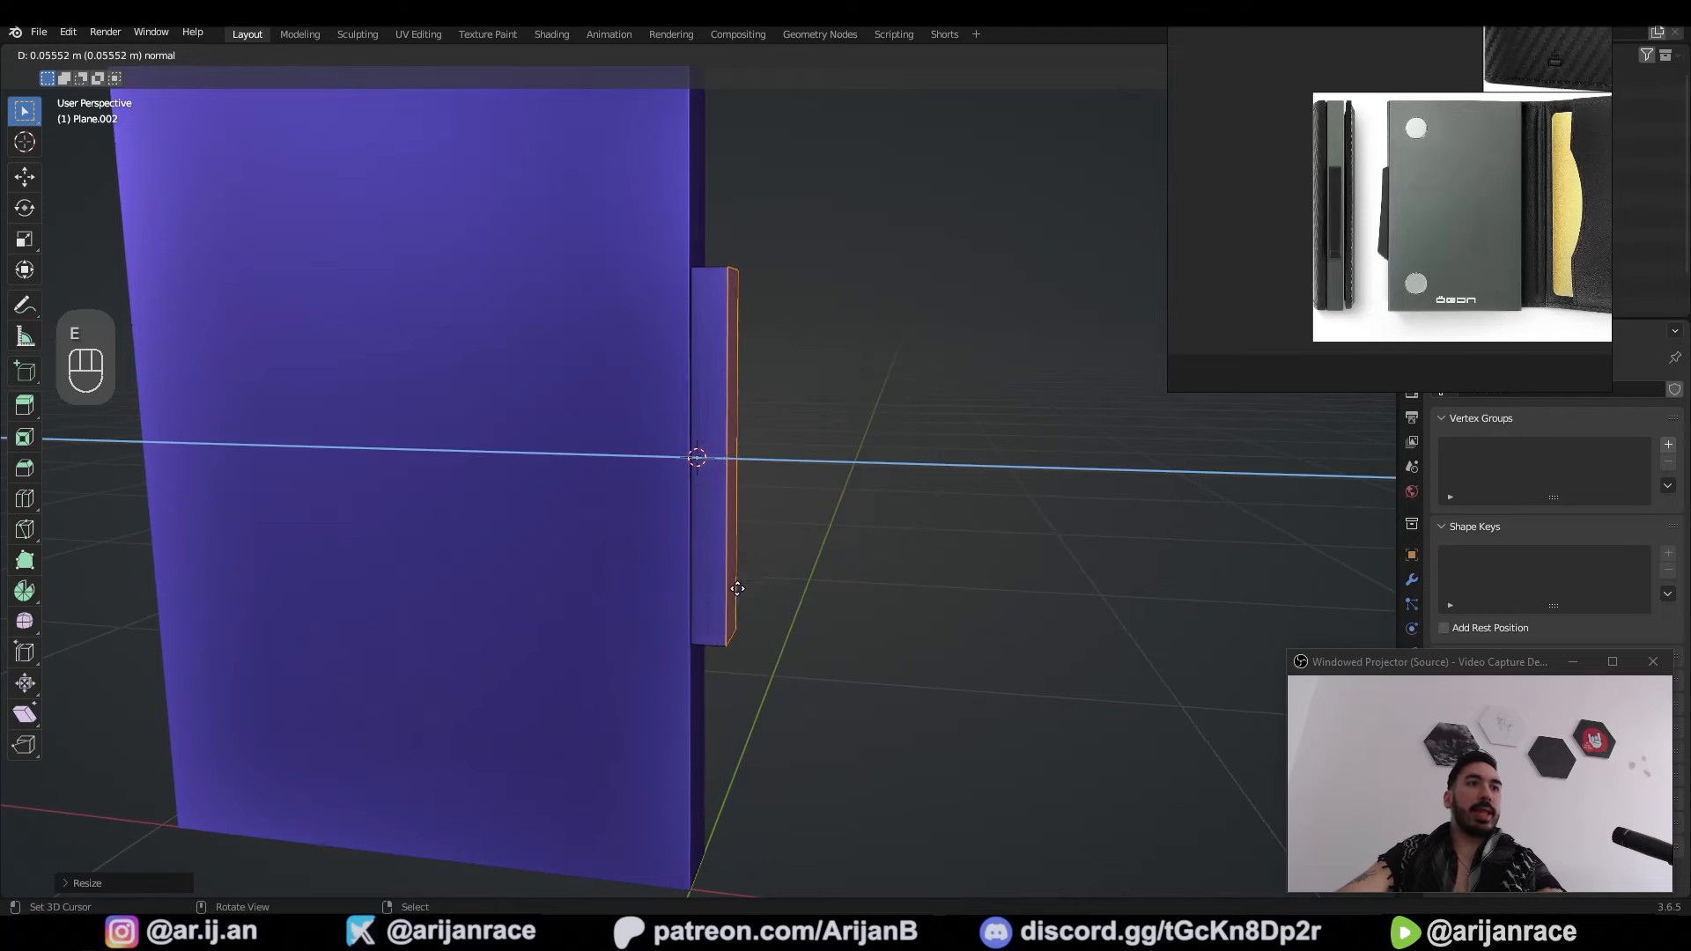
click(737, 588)
key(2)
right_click(710, 537)
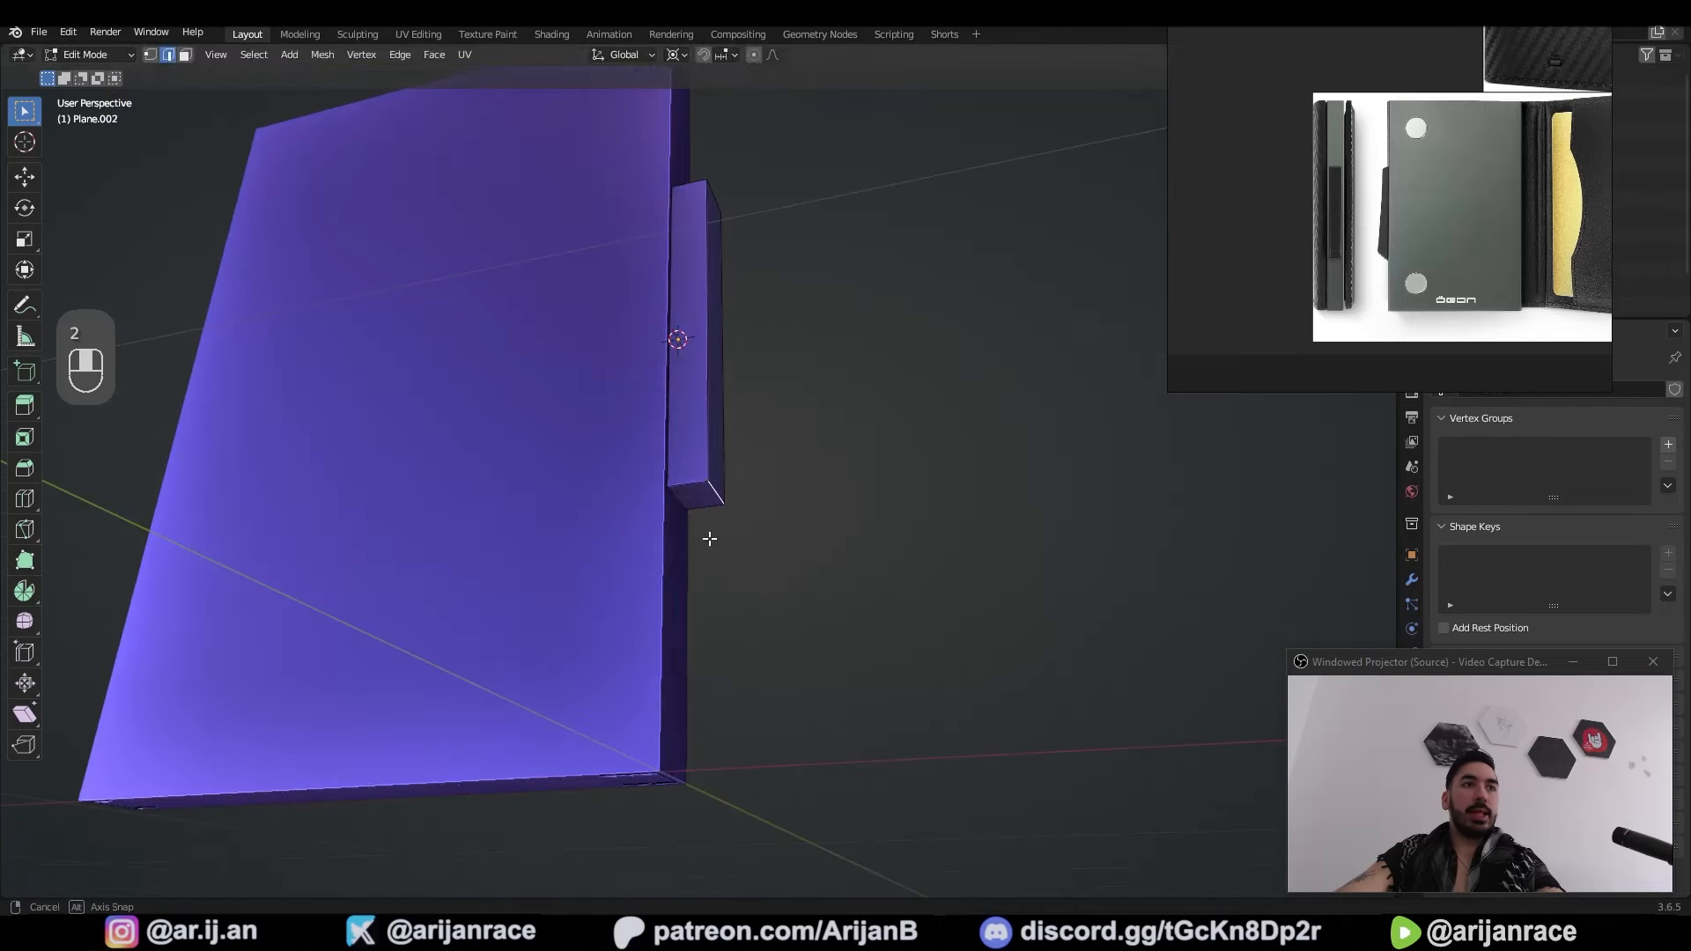
key(g)
key(z)
click(719, 518)
Step: Add six loop cuts across the slider and move the outer faces above the lowest segment inward along X
key(ctrl+r)
scroll(700, 499, up, 4)
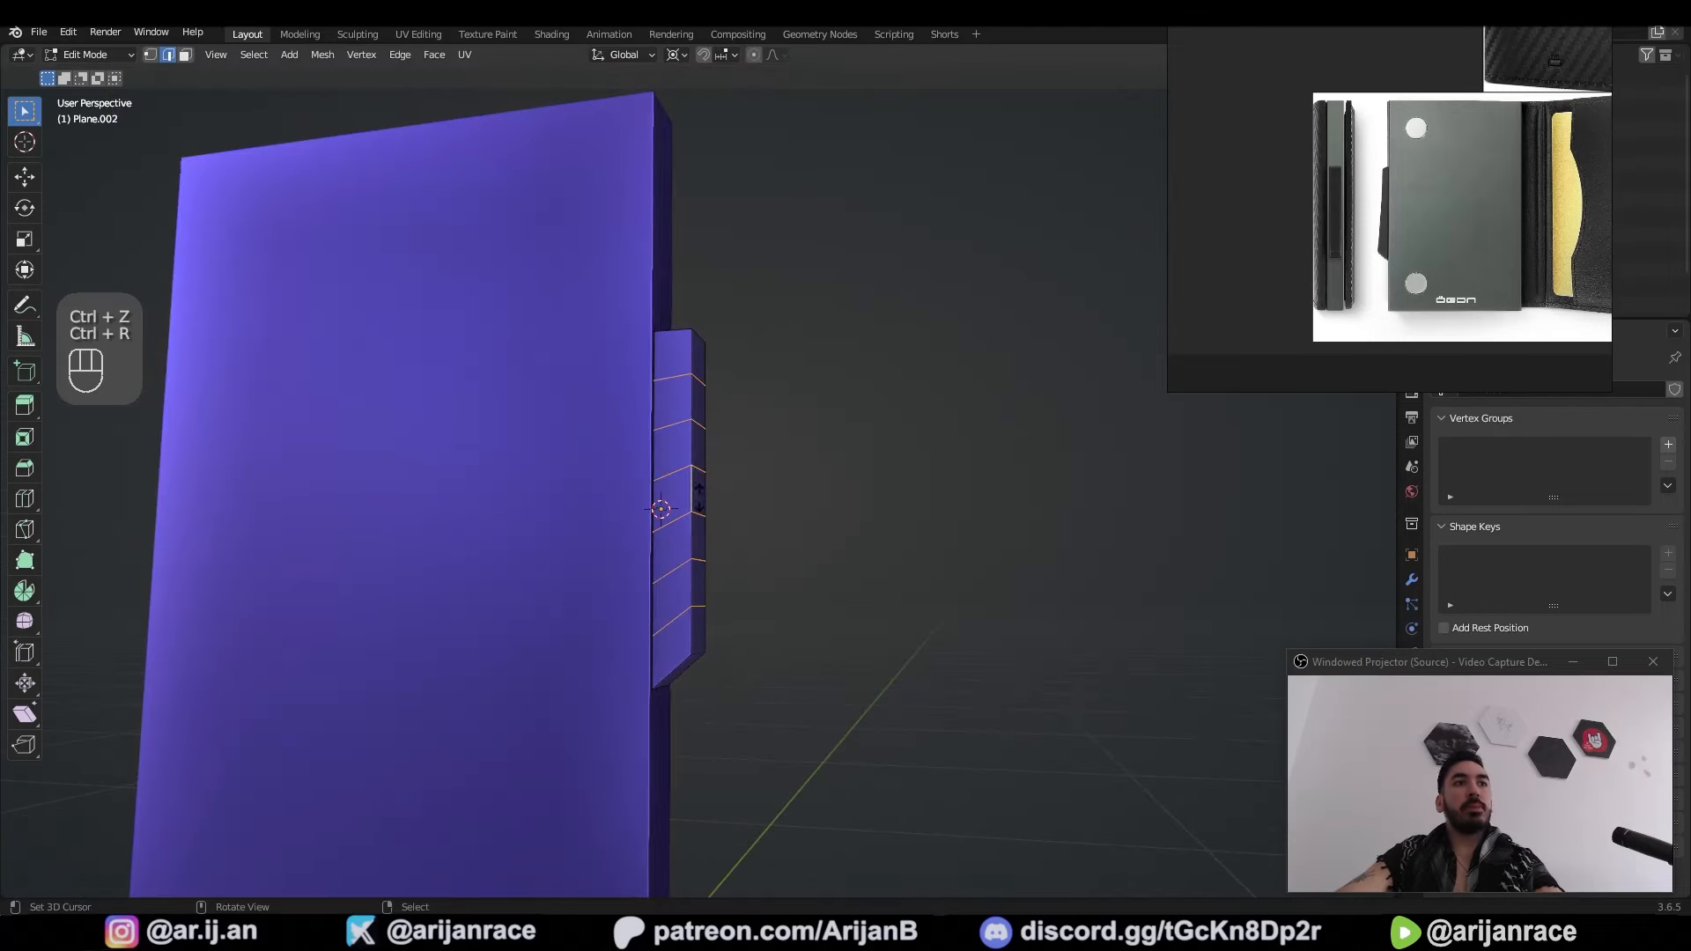
middle_drag(699, 495, 695, 532)
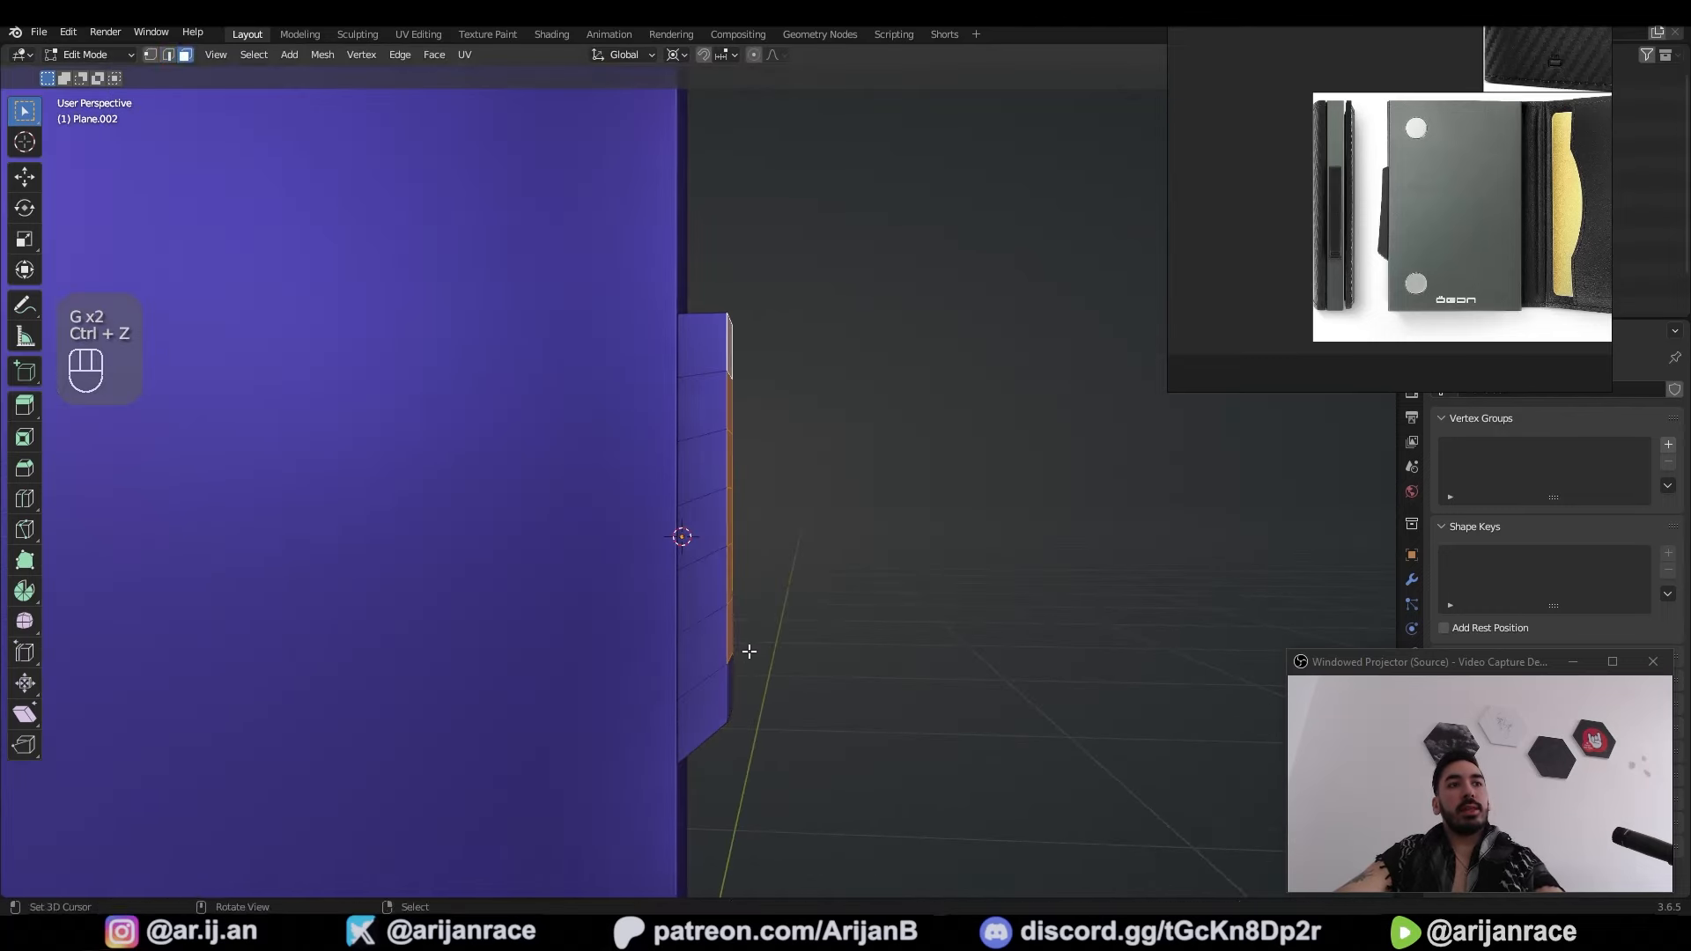
key(g)
key(x)
click(733, 644)
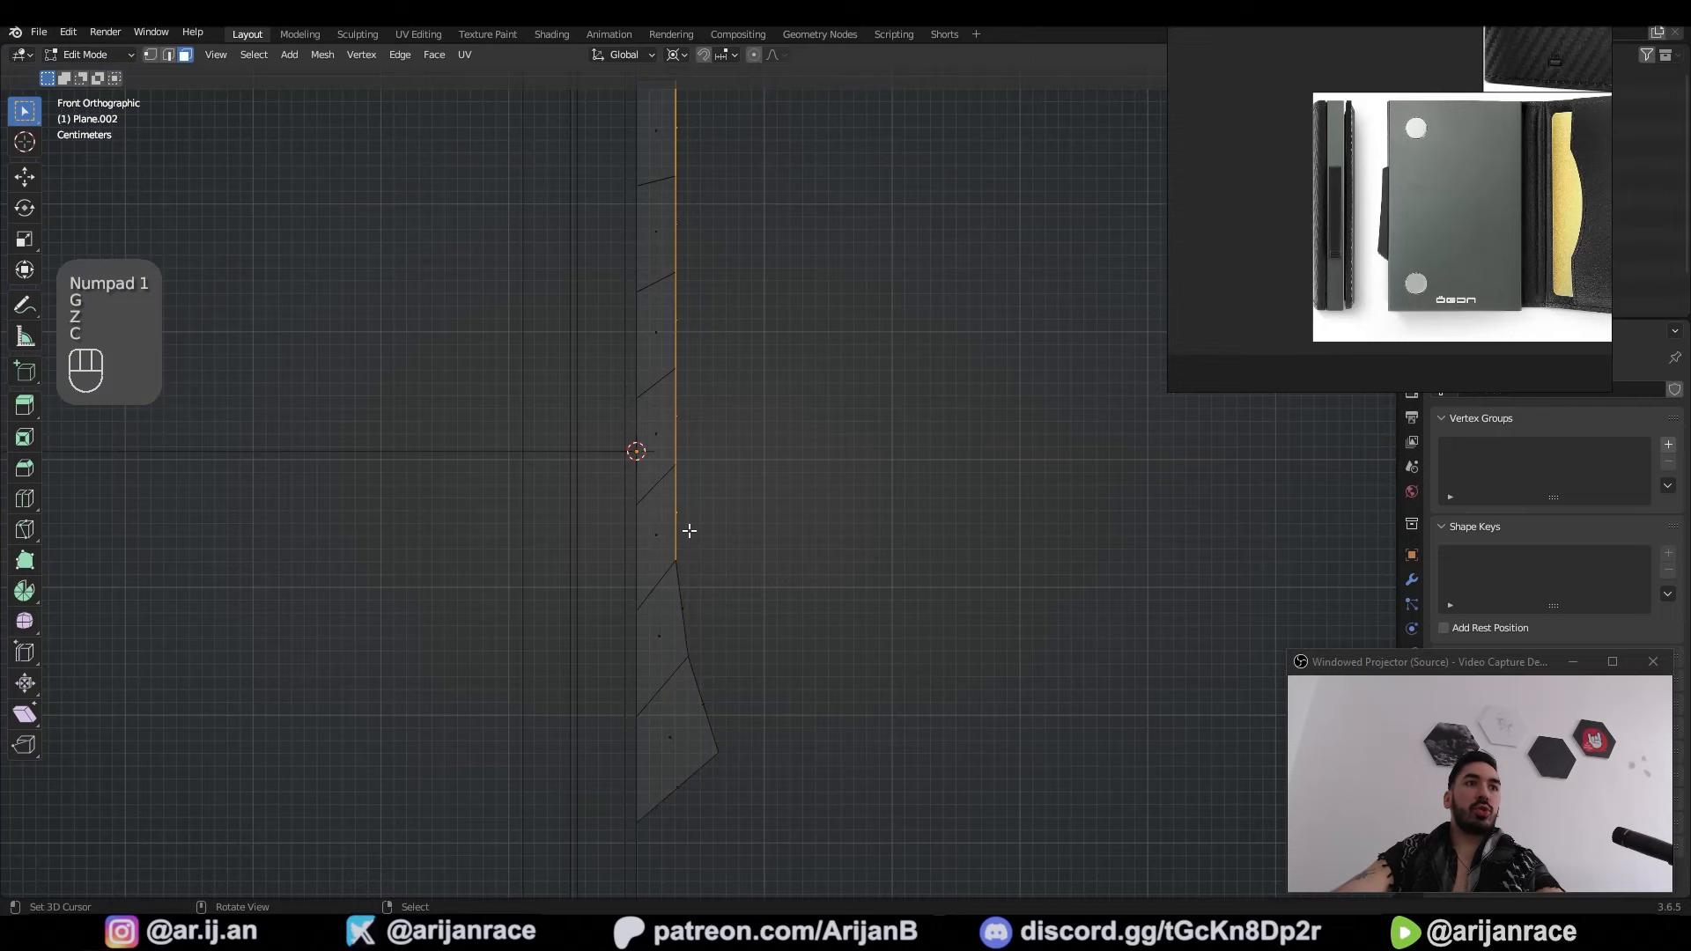
Step: Deselect the next lower outer face, shift the remaining ones further inward, and relax the slider's long outer edges into a curve
key(c)
shift+click(681, 518)
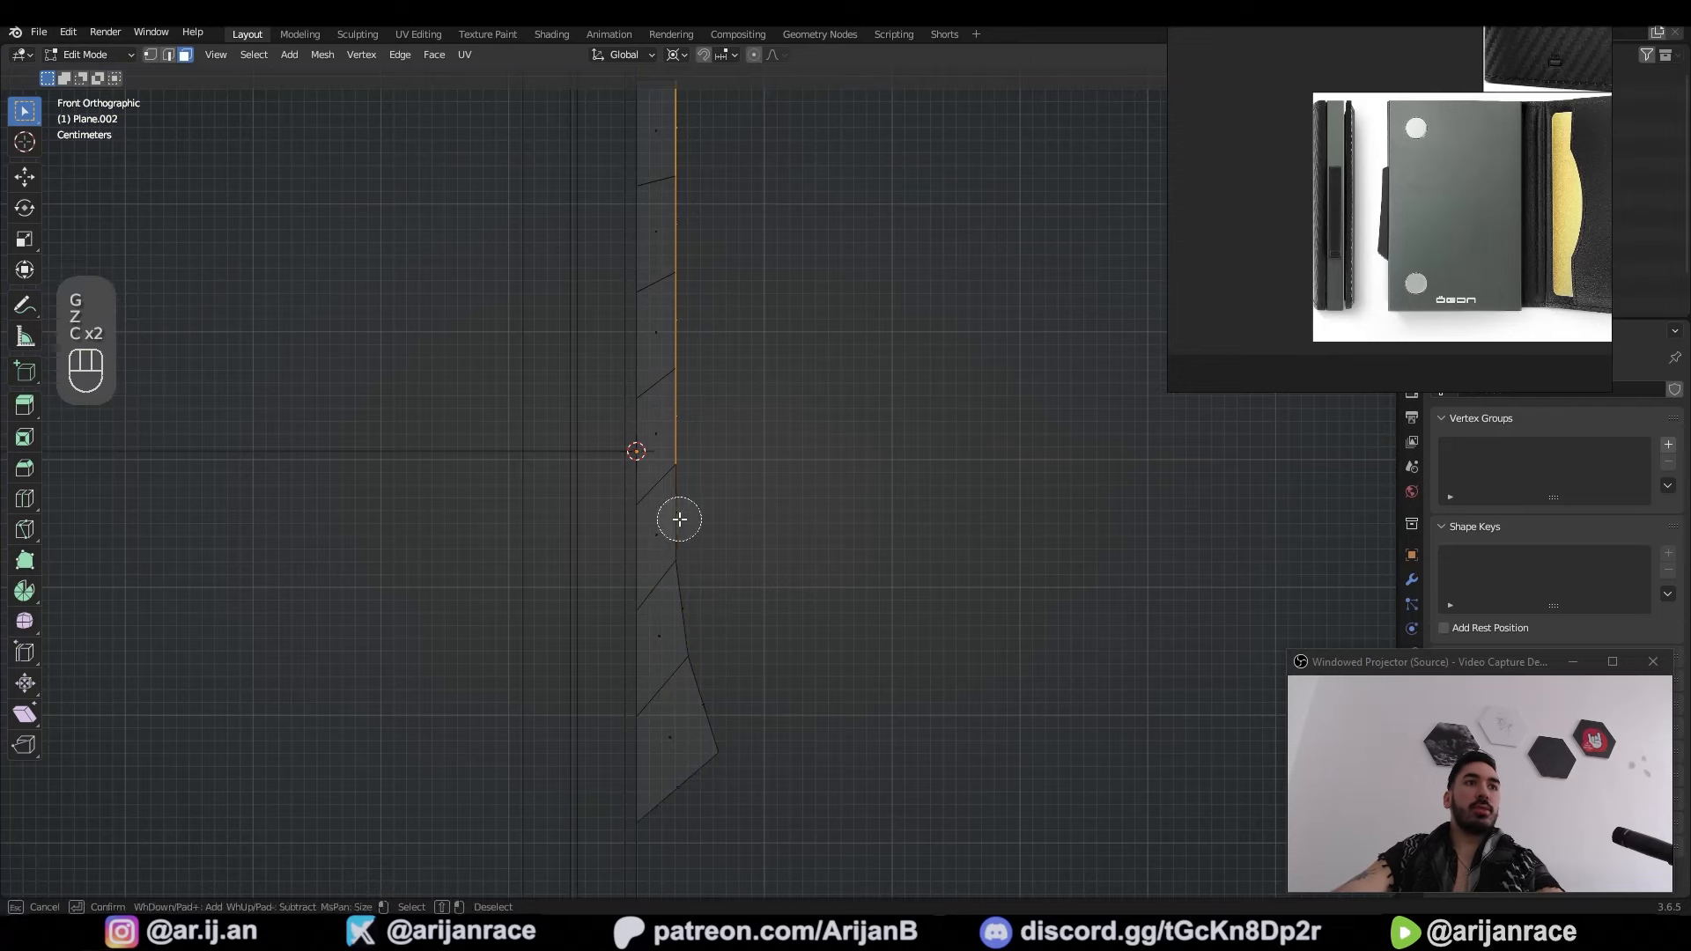
right_click(679, 517)
key(g)
middle_click(845, 506)
click(827, 505)
shift+middle_drag(827, 505, 819, 600)
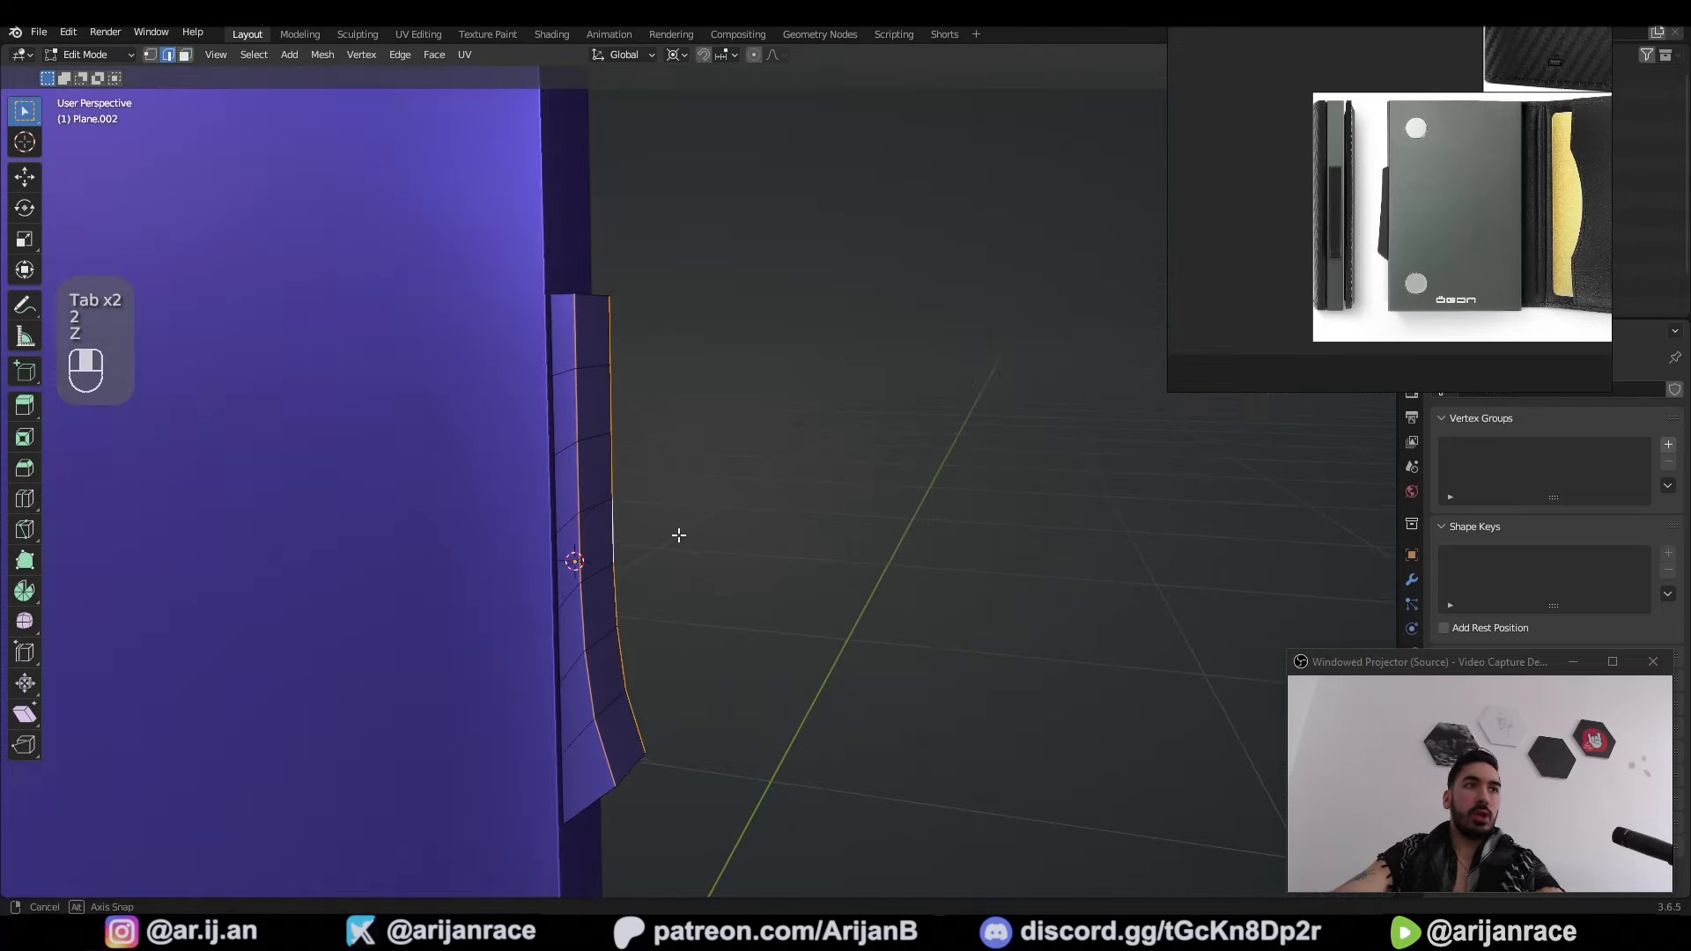
key(w)
click(1077, 397)
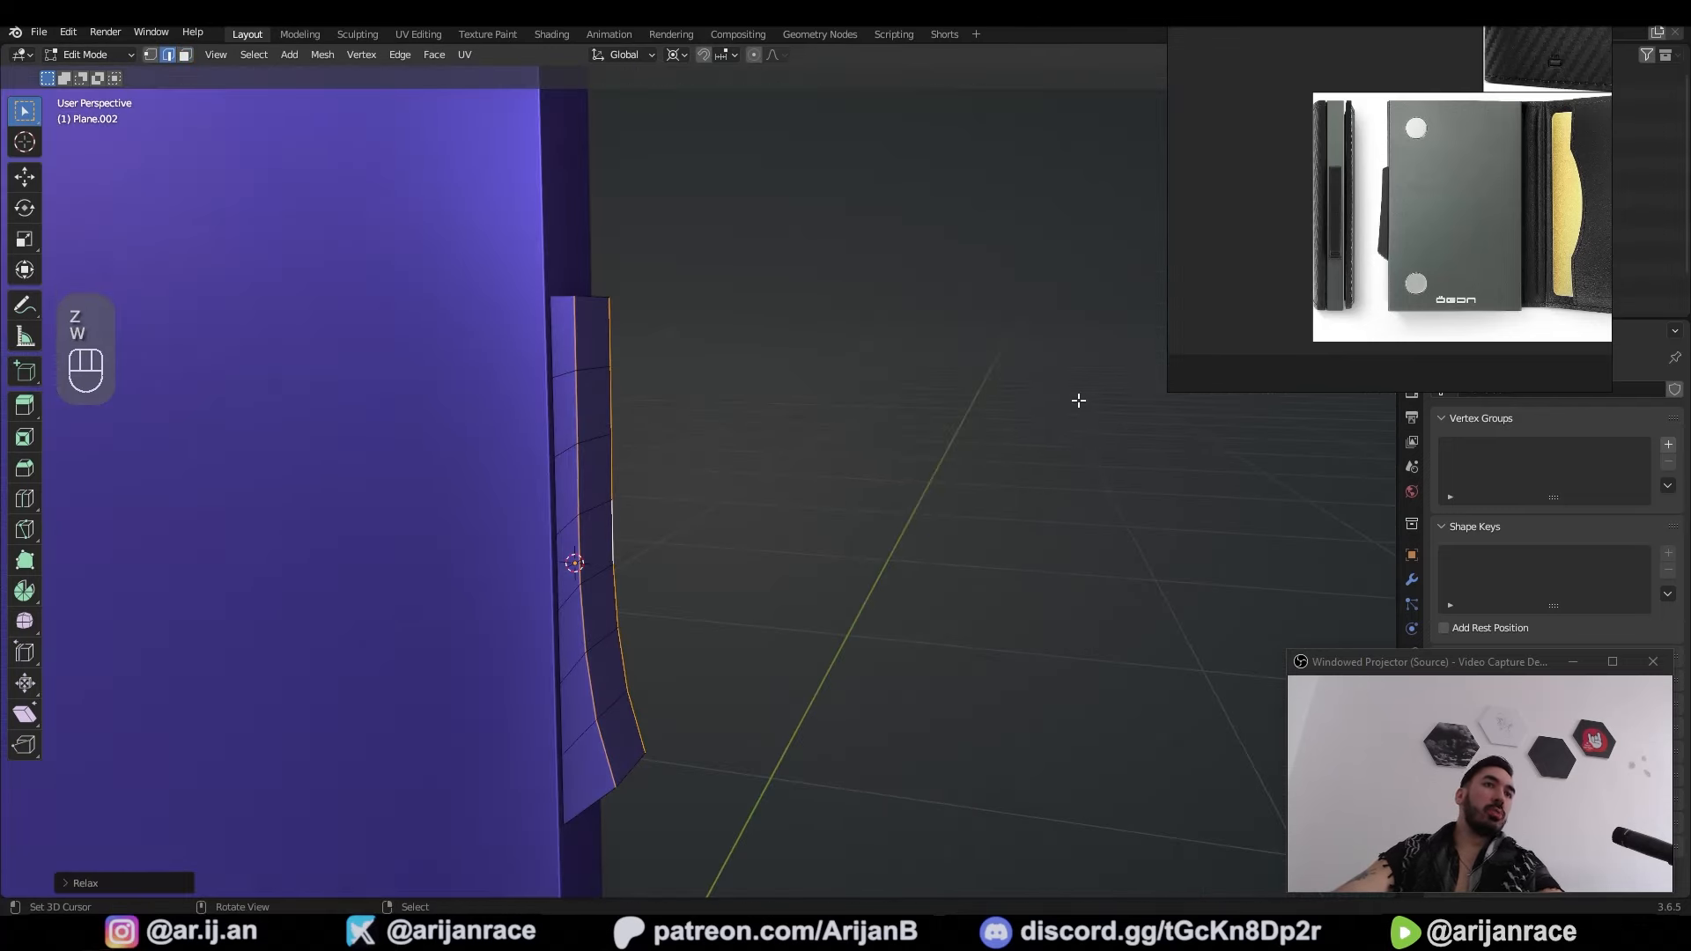
Step: Edge-slide the slider's upper outer edge and add a level 1 subdivision to the slider
key(g)
key(g)
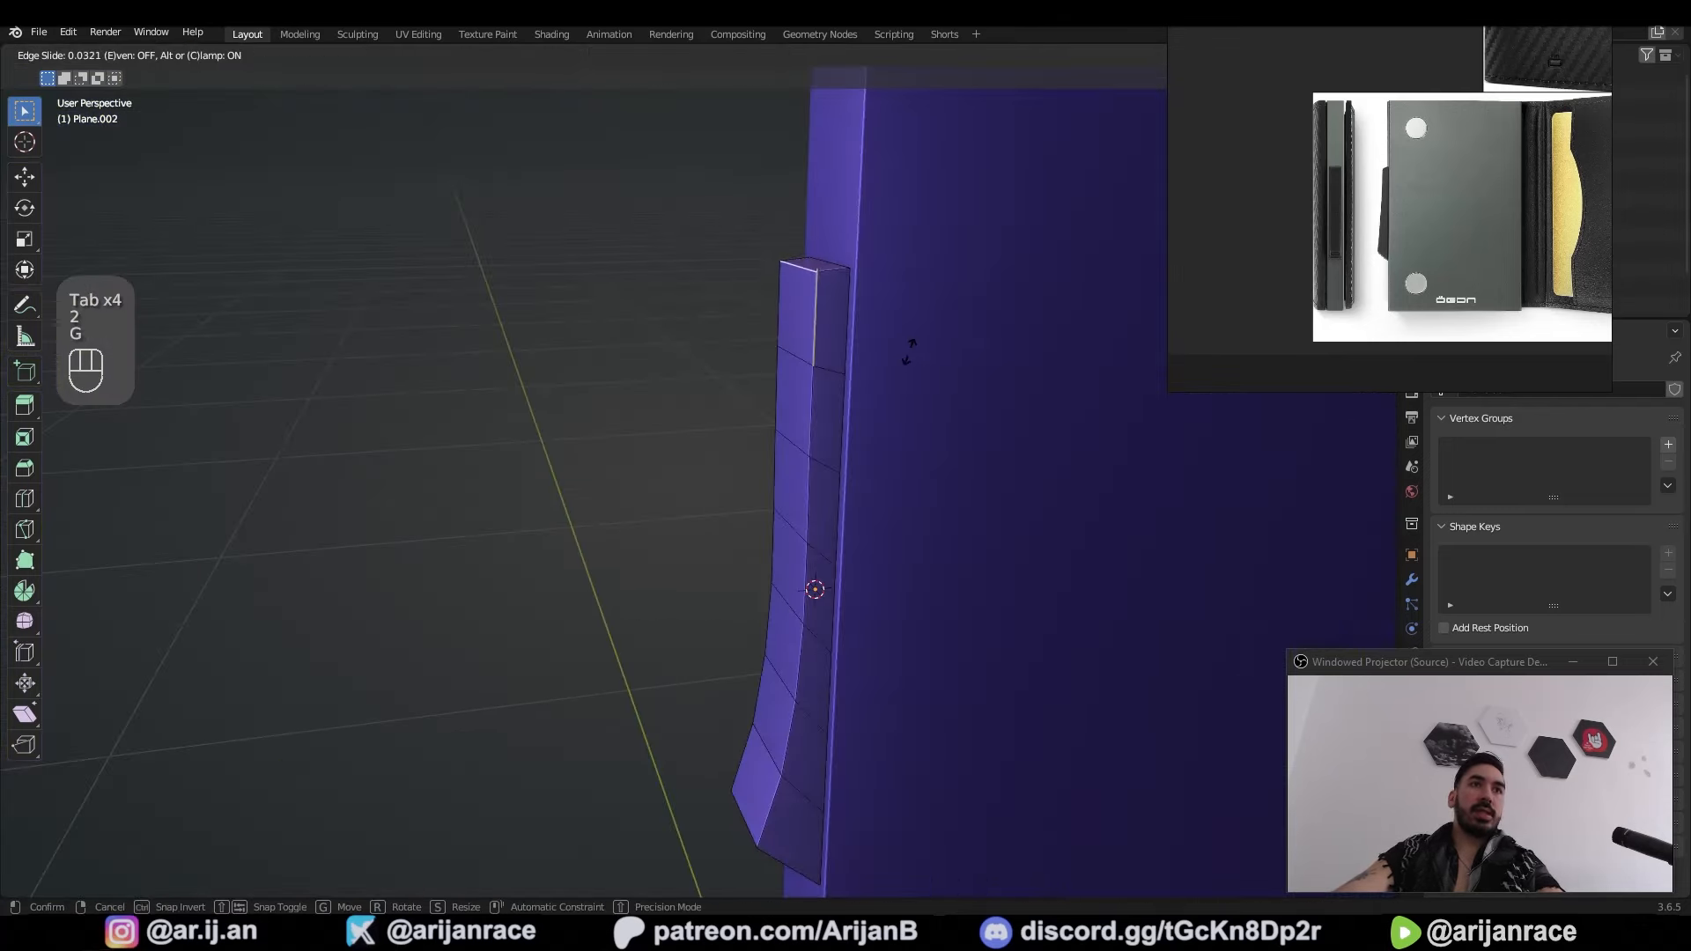
click(903, 365)
key(ctrl+1)
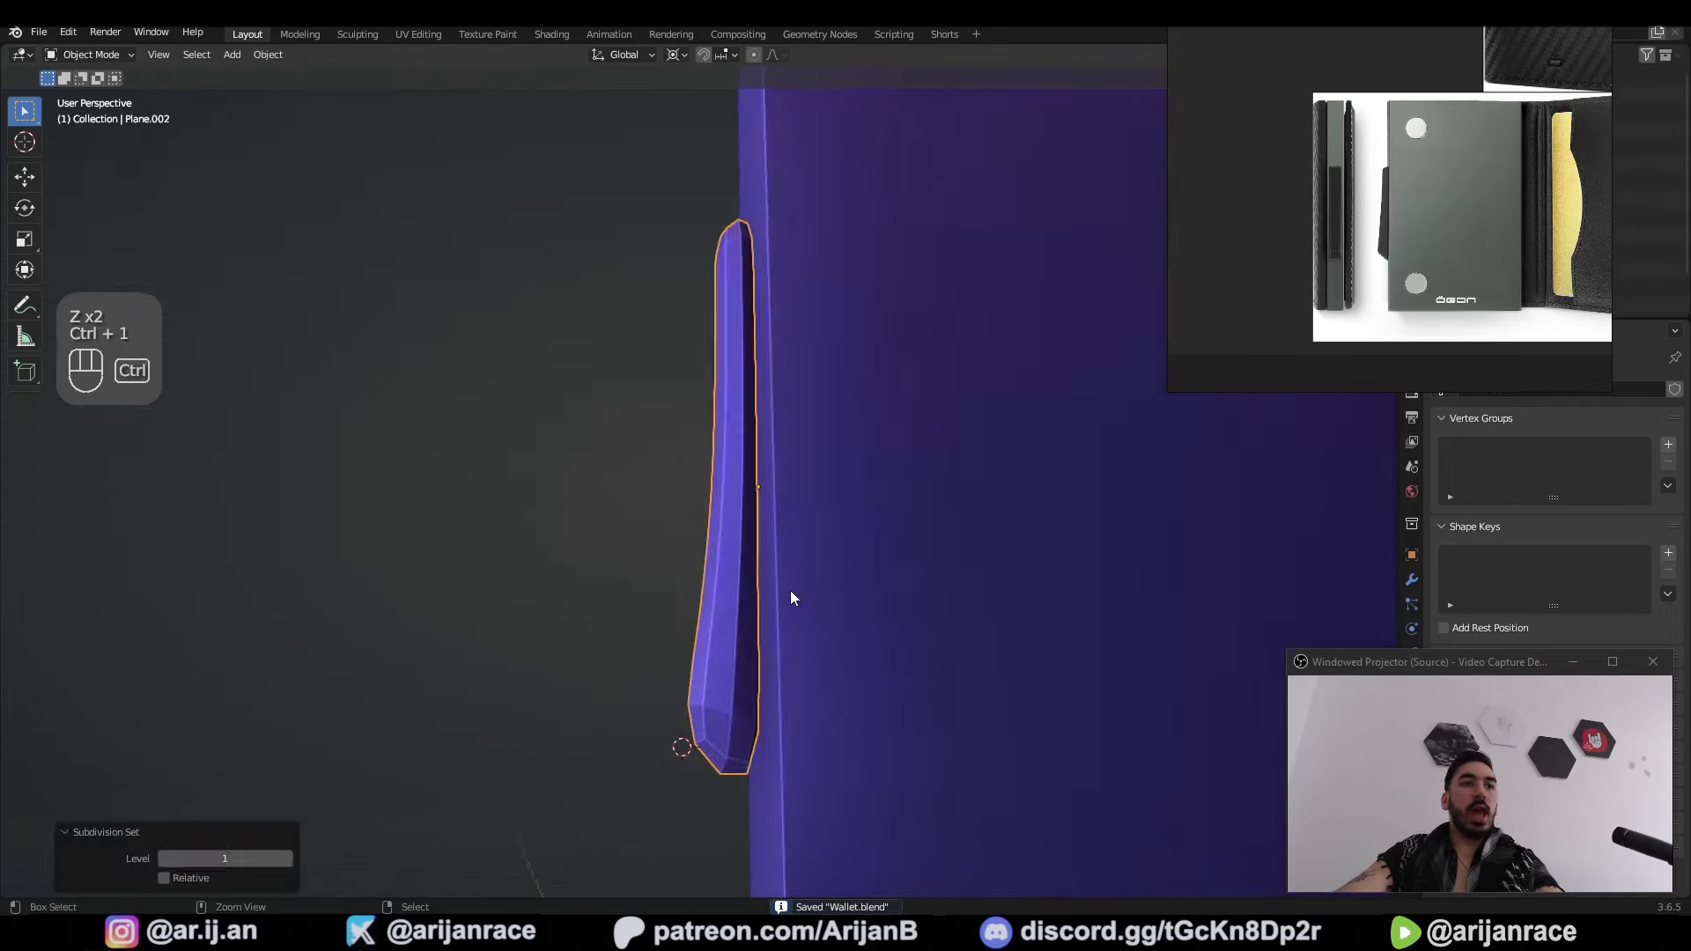
Step: Set the slider's subdivision to level 2 and apply Shade Smooth to it
key(ctrl+2)
key(Tab)
middle_drag(756, 695, 803, 693)
key(2)
alt+right_click(724, 709)
key(shift+g)
click(837, 770)
key(z)
shift+middle_drag(838, 770, 724, 164)
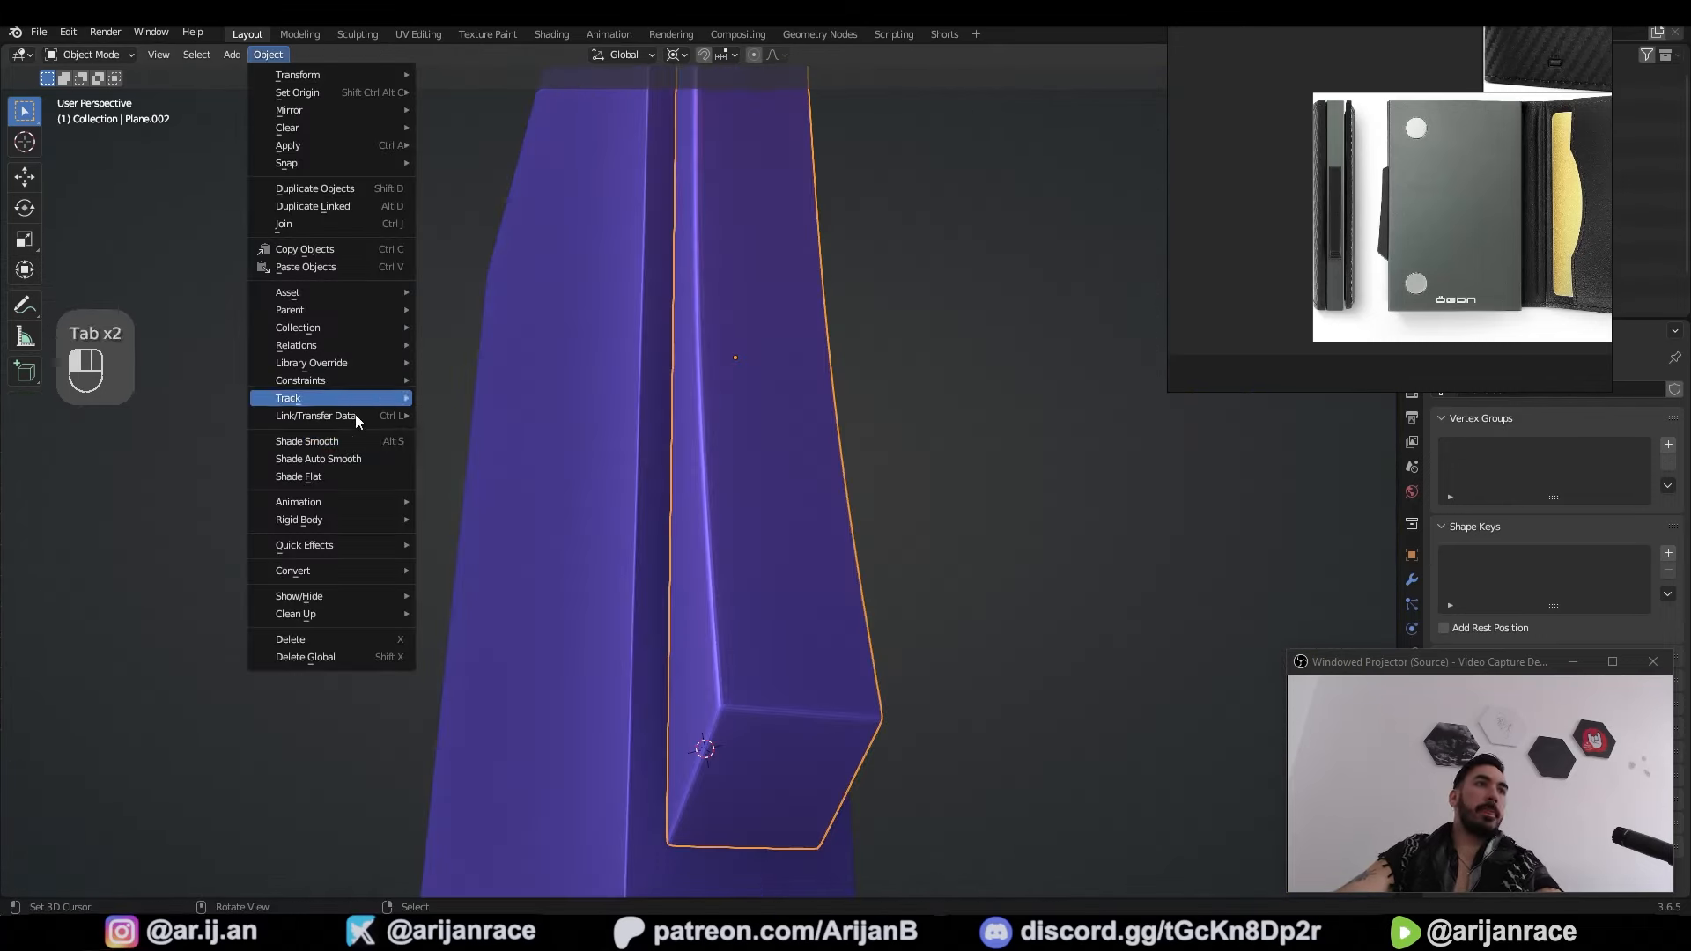
click(349, 431)
scroll(683, 566, down, 3)
middle_drag(683, 566, 830, 461)
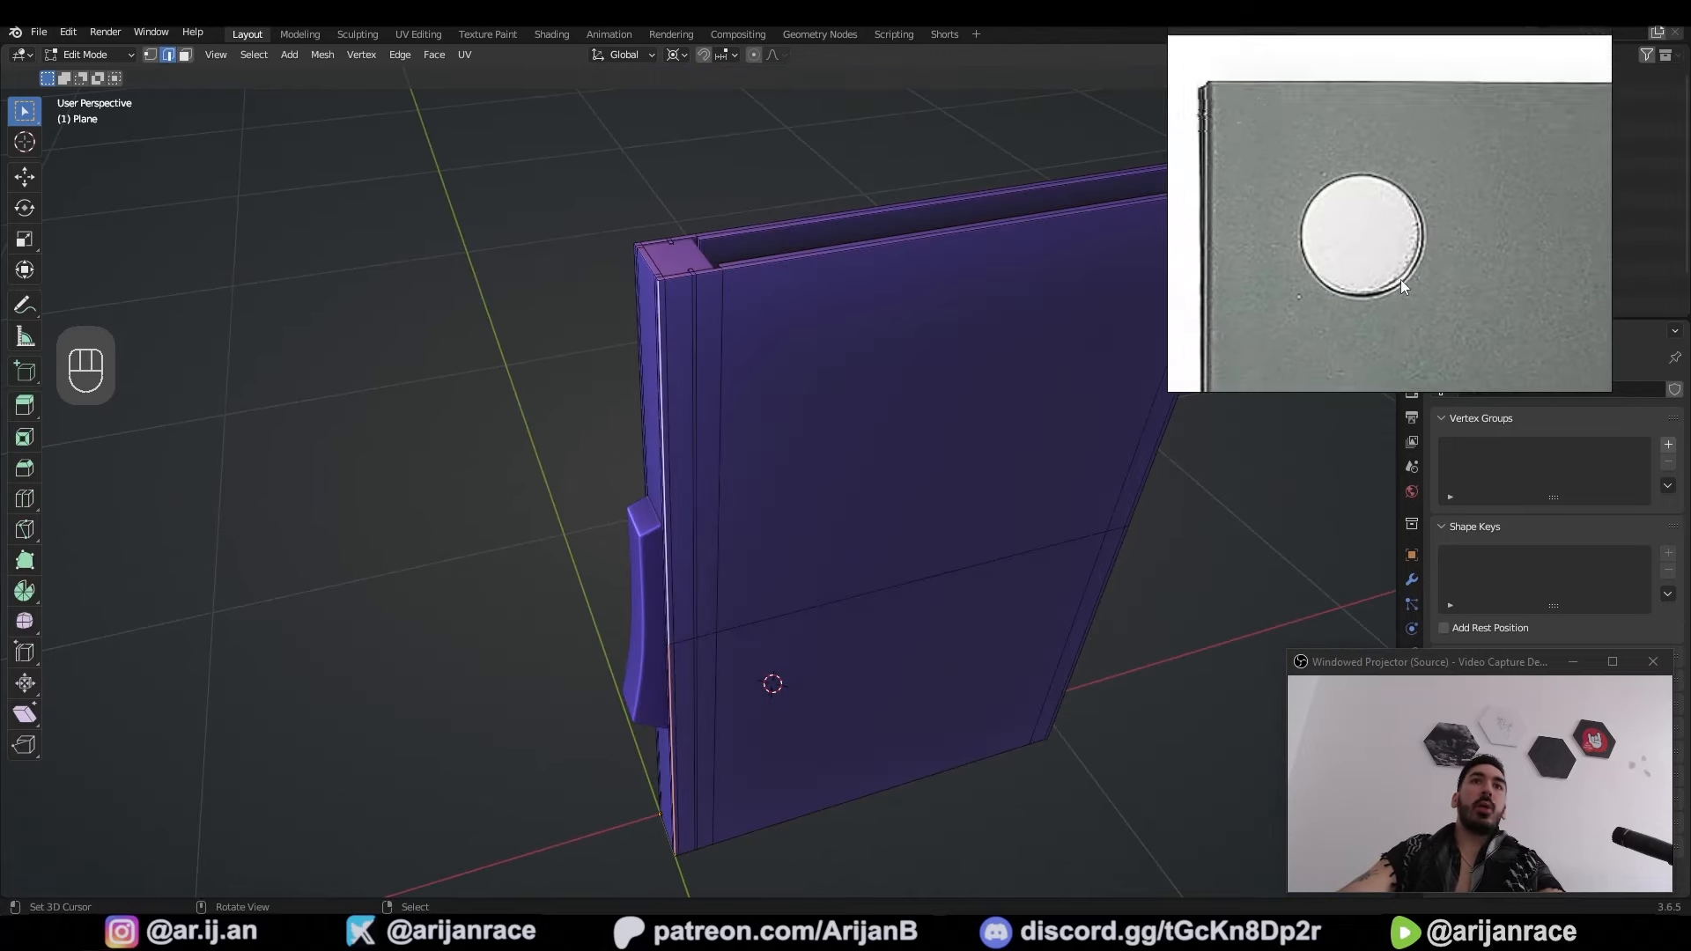
Step: Add evenly spaced horizontal loop cuts across the case's height and vertical loop cuts on the slider half of its wide face
scroll(1403, 287, down, 6)
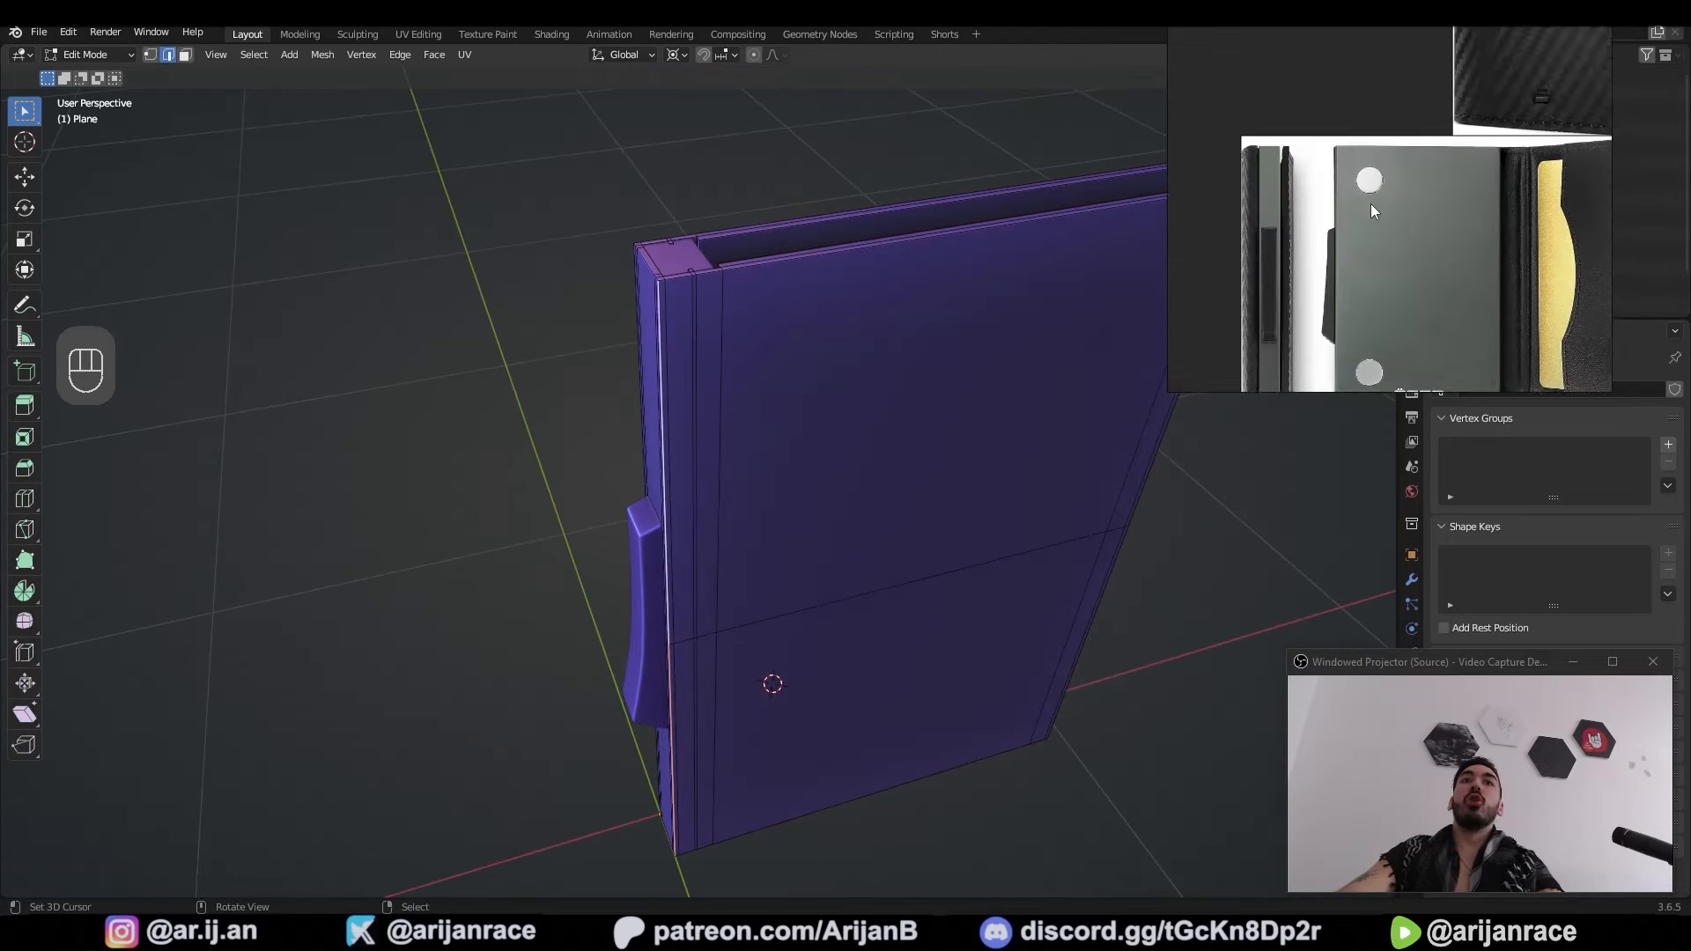
middle_drag(811, 608, 748, 560)
scroll(687, 501, down, 4)
key(ctrl+r)
scroll(611, 427, up, 9)
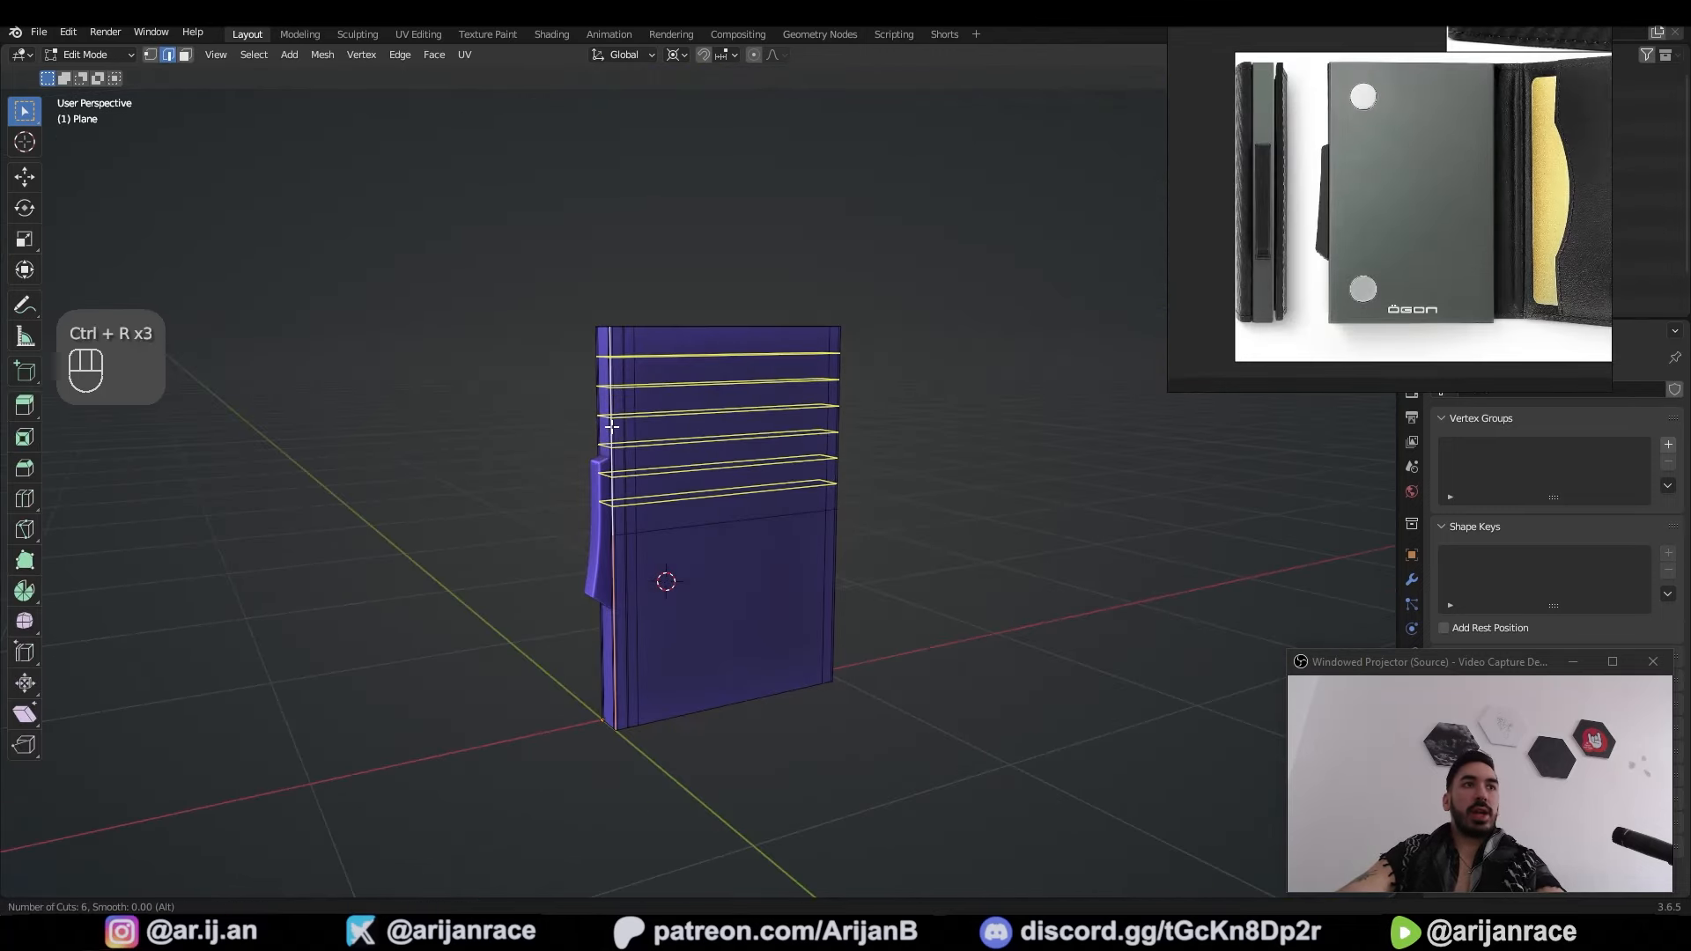
click(611, 427)
right_click(612, 427)
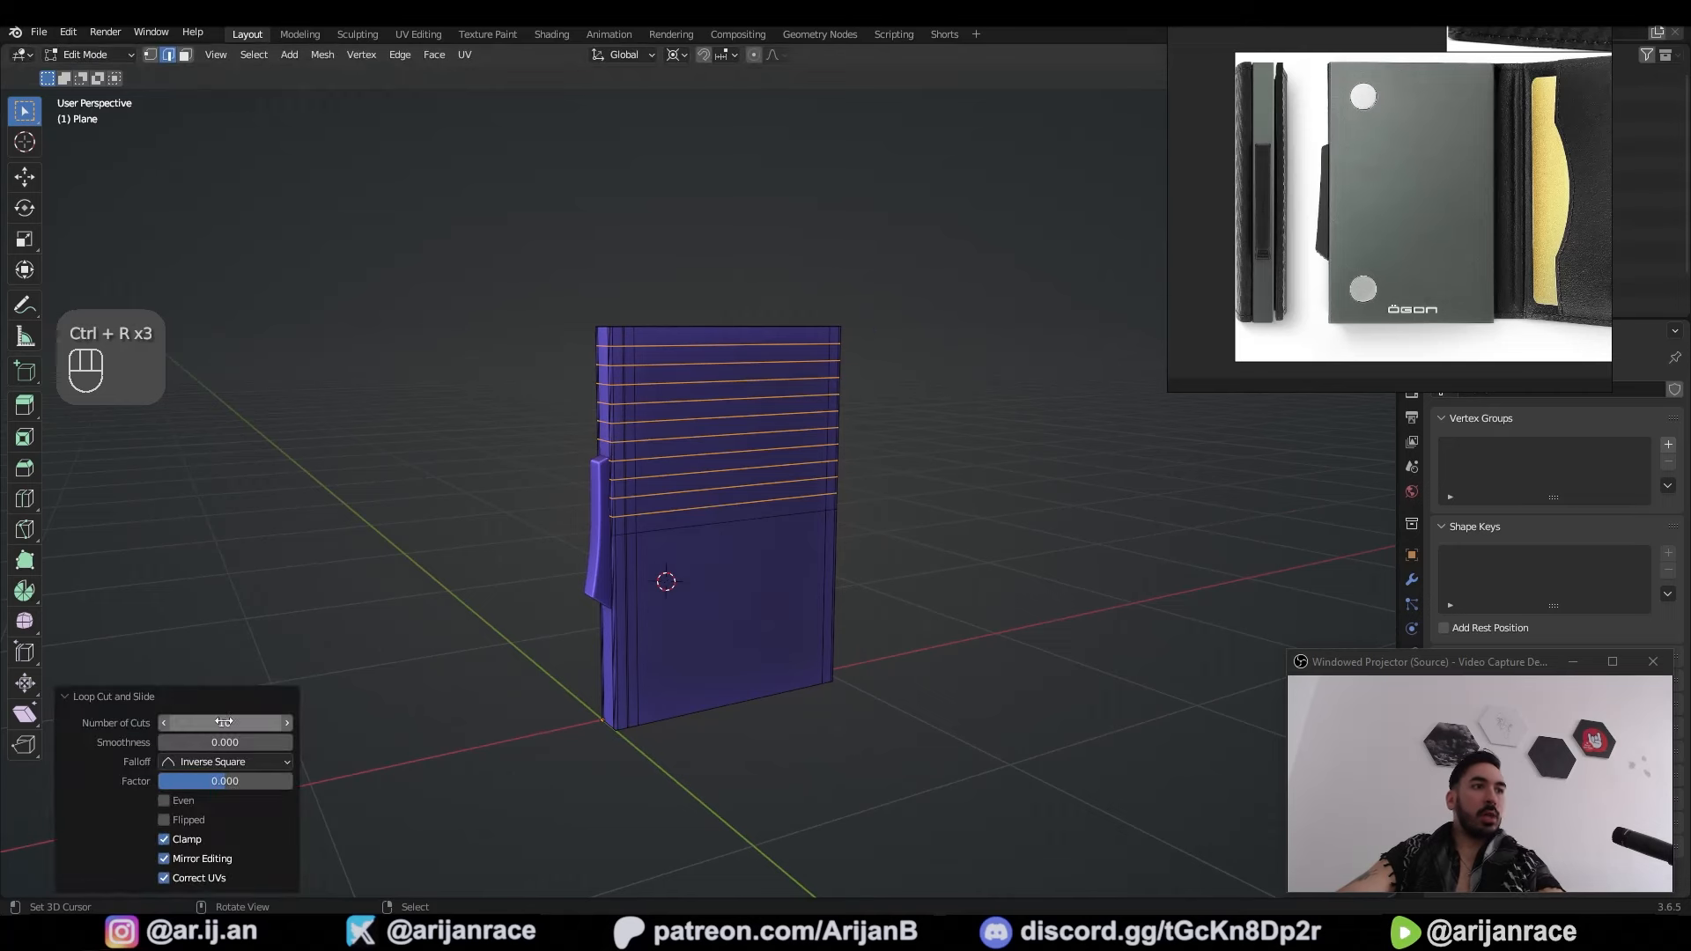
key(ctrl+r)
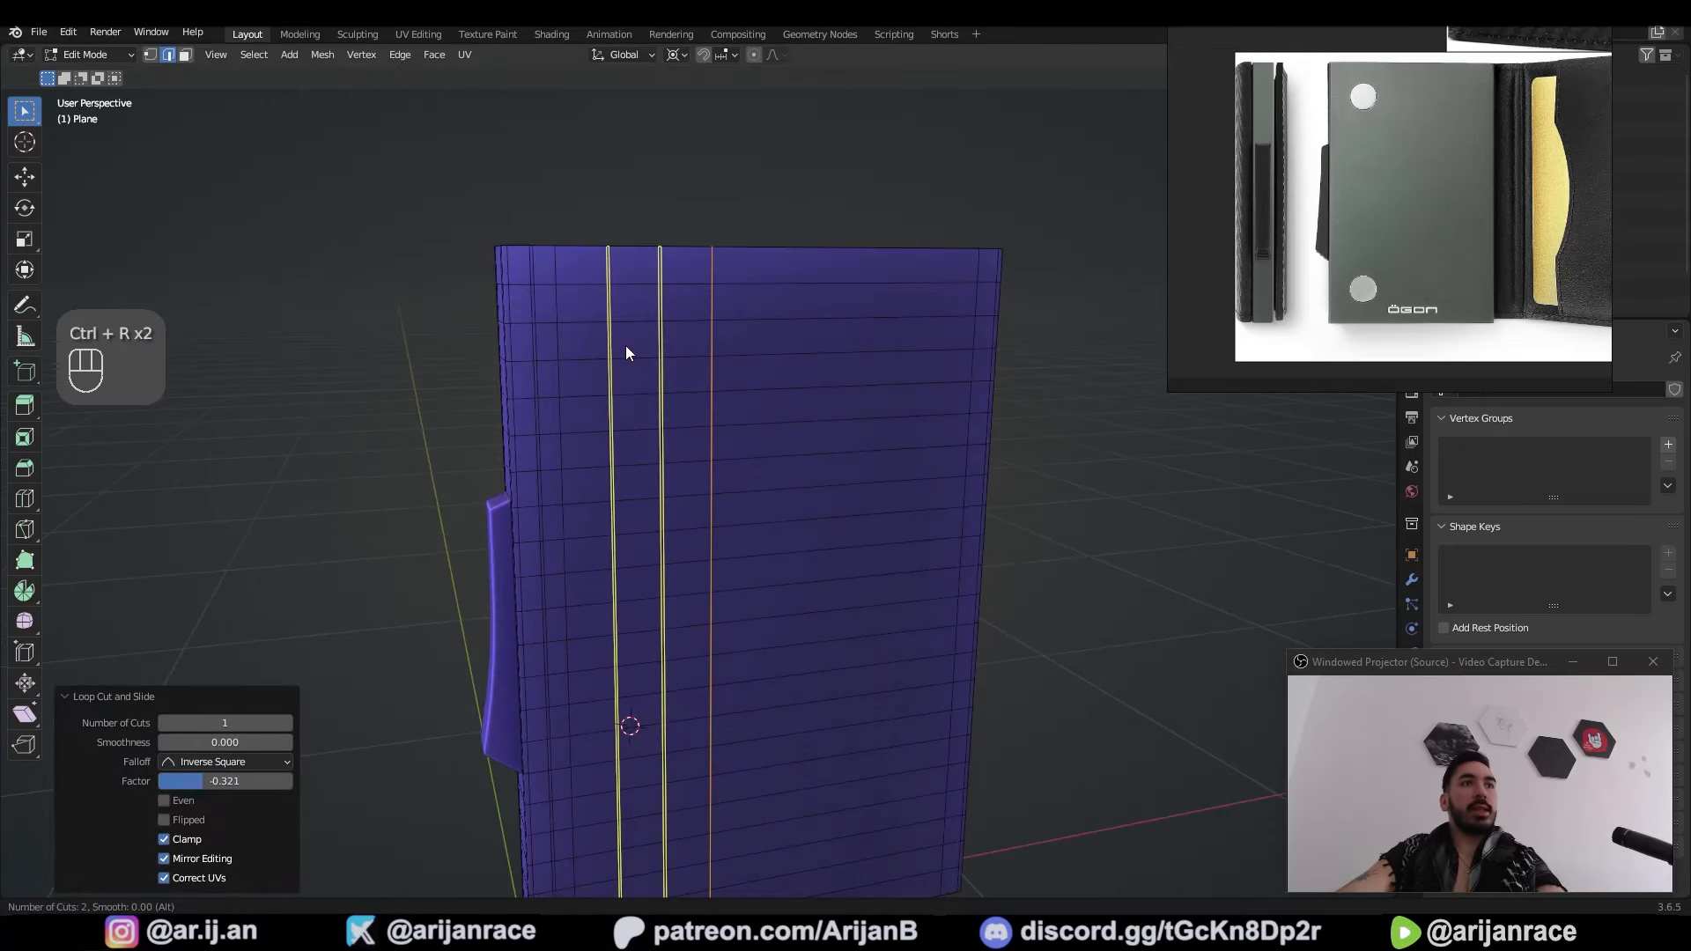
right_click(625, 345)
Step: Select two square blocks of 4 by 4 faces near the upper and lower corners of the wide face, on the slider side
key(3)
click(574, 302)
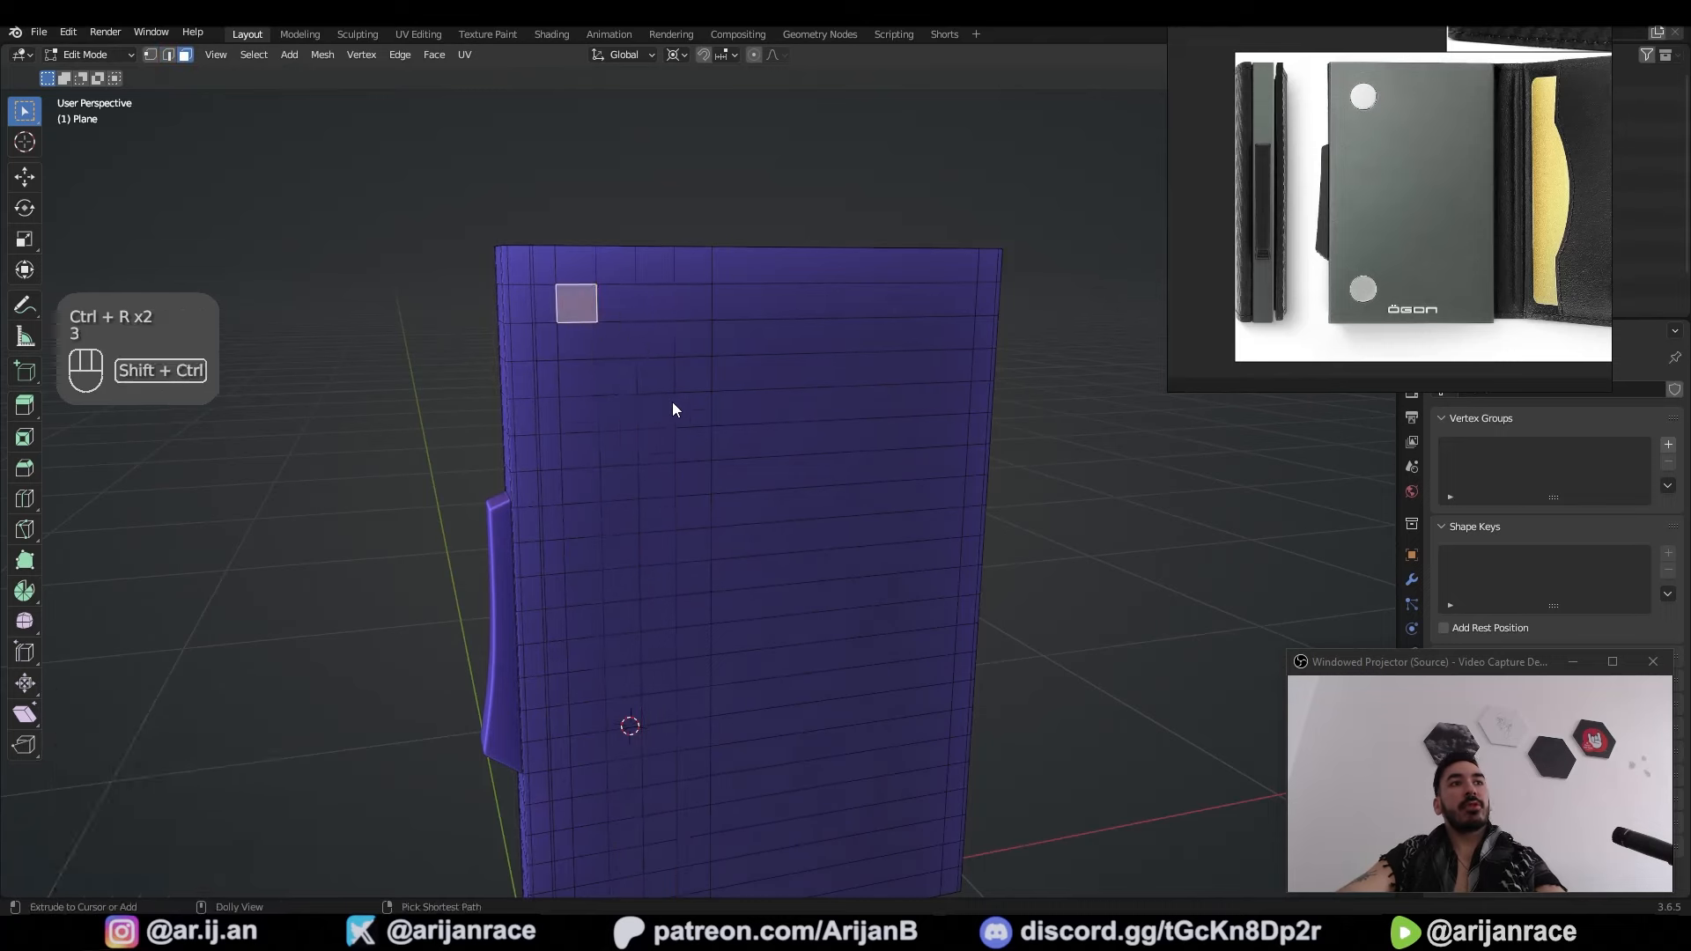
ctrl+shift+click(687, 408)
key(ctrl+z)
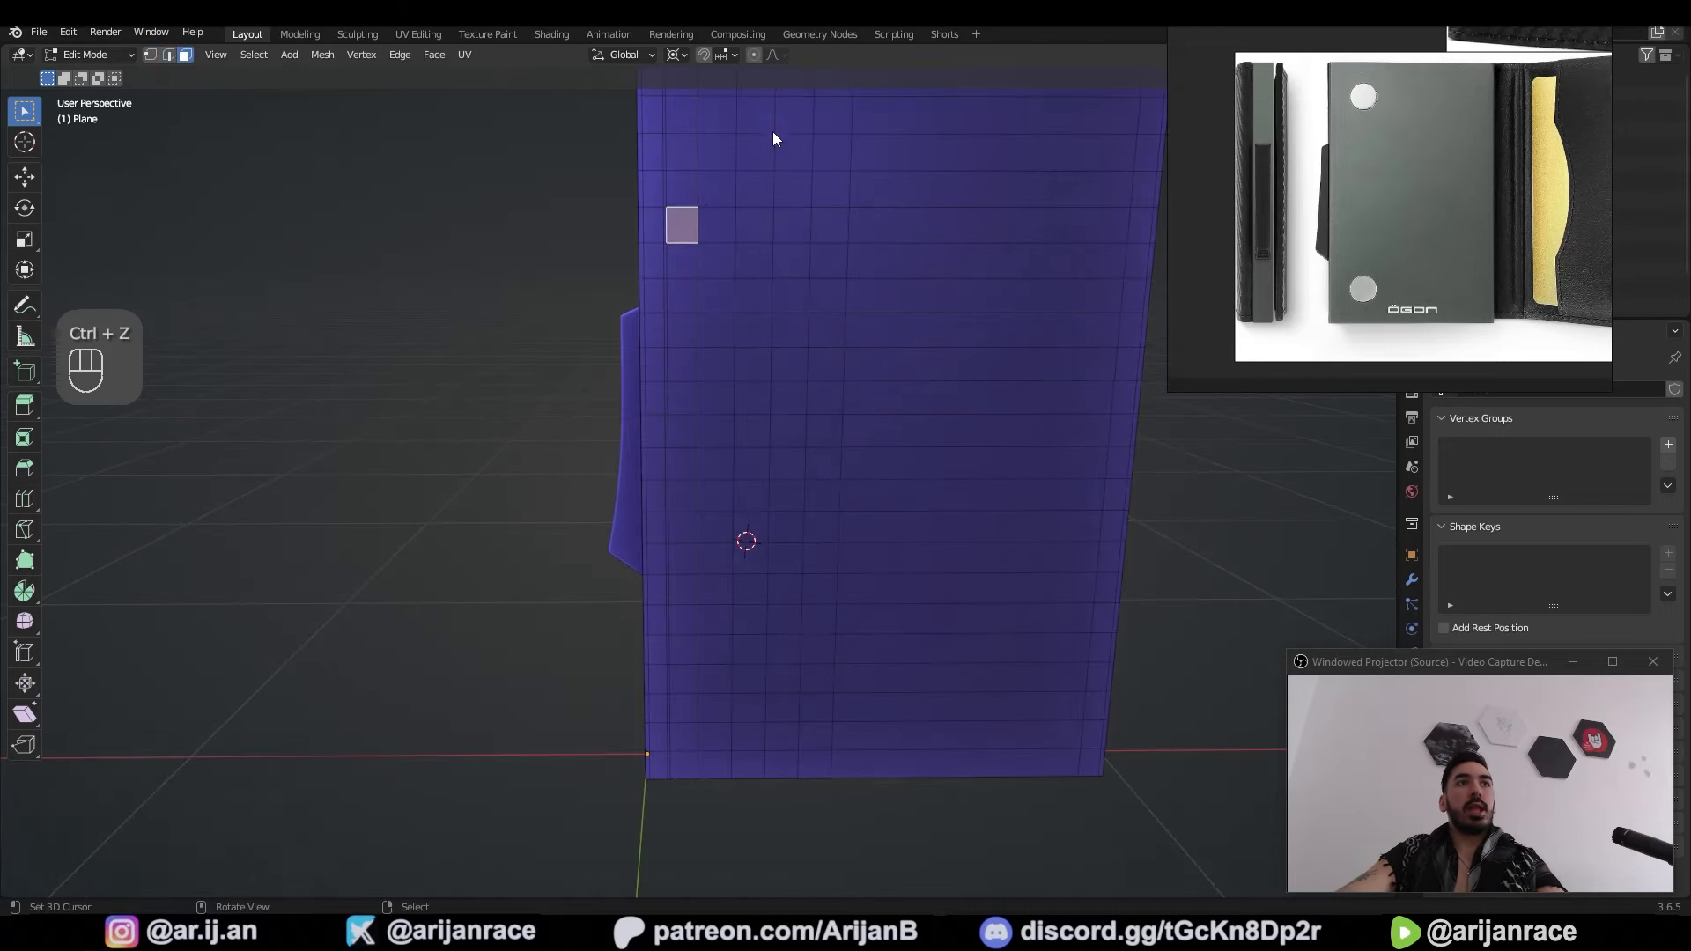
ctrl+shift+click(793, 115)
shift+click(781, 731)
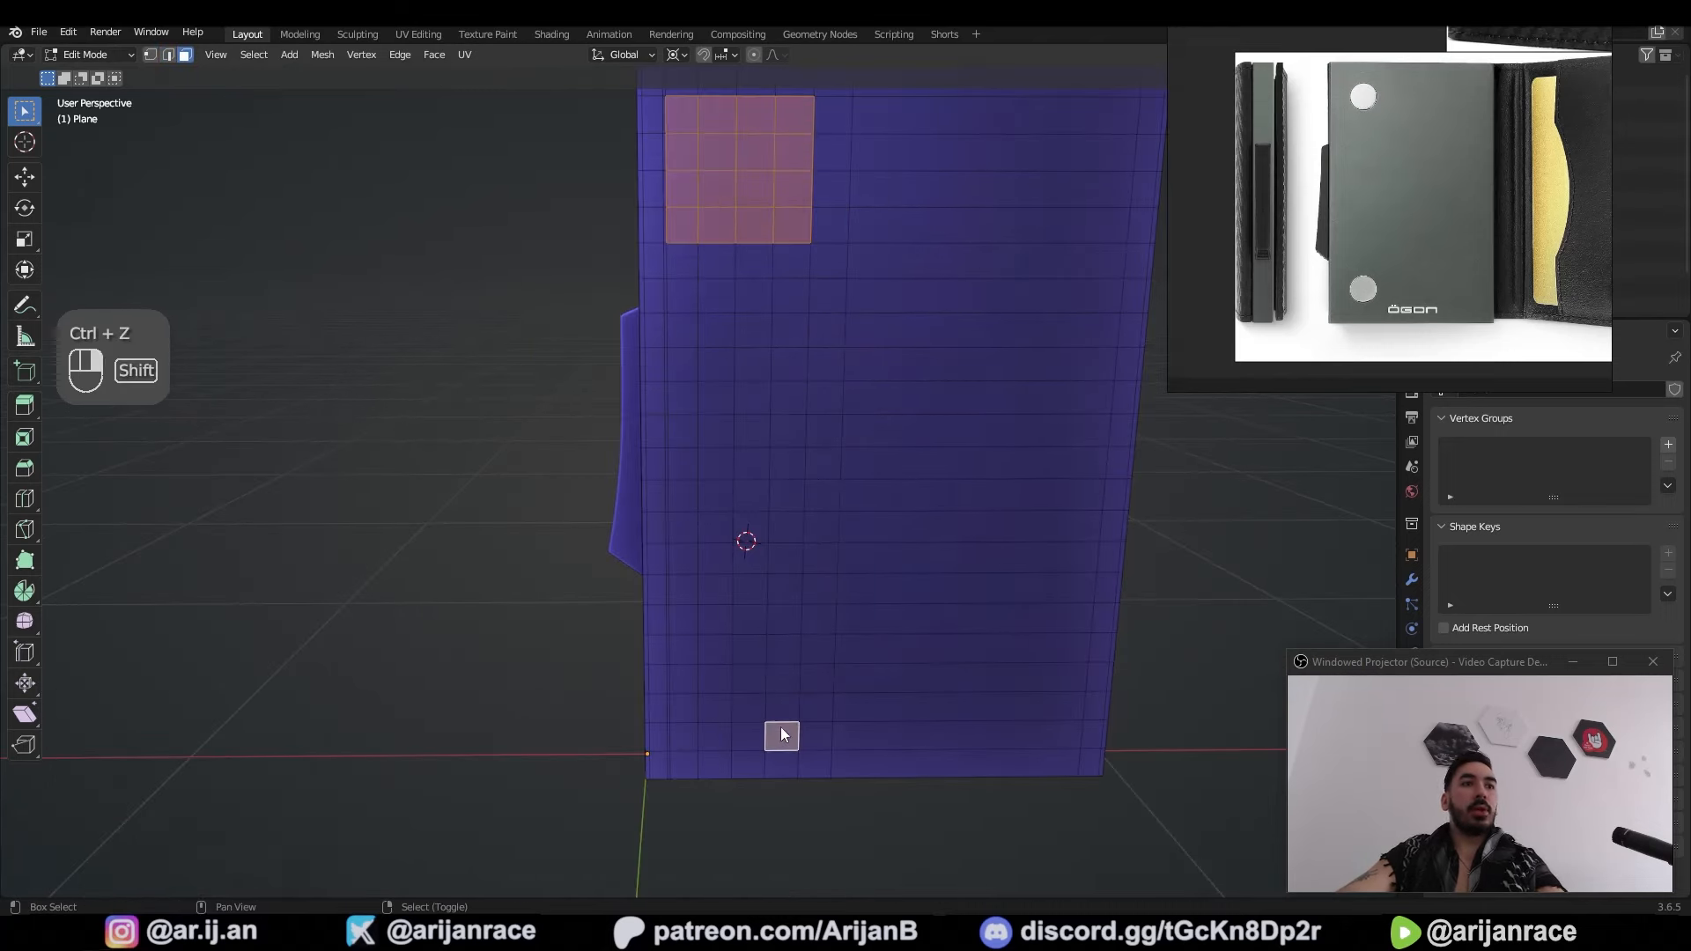
ctrl+shift+click(687, 649)
Step: Inset both selected face blocks about 0.043 m and round them into circles with LoopTools Circle
key(shift+s)
key(w)
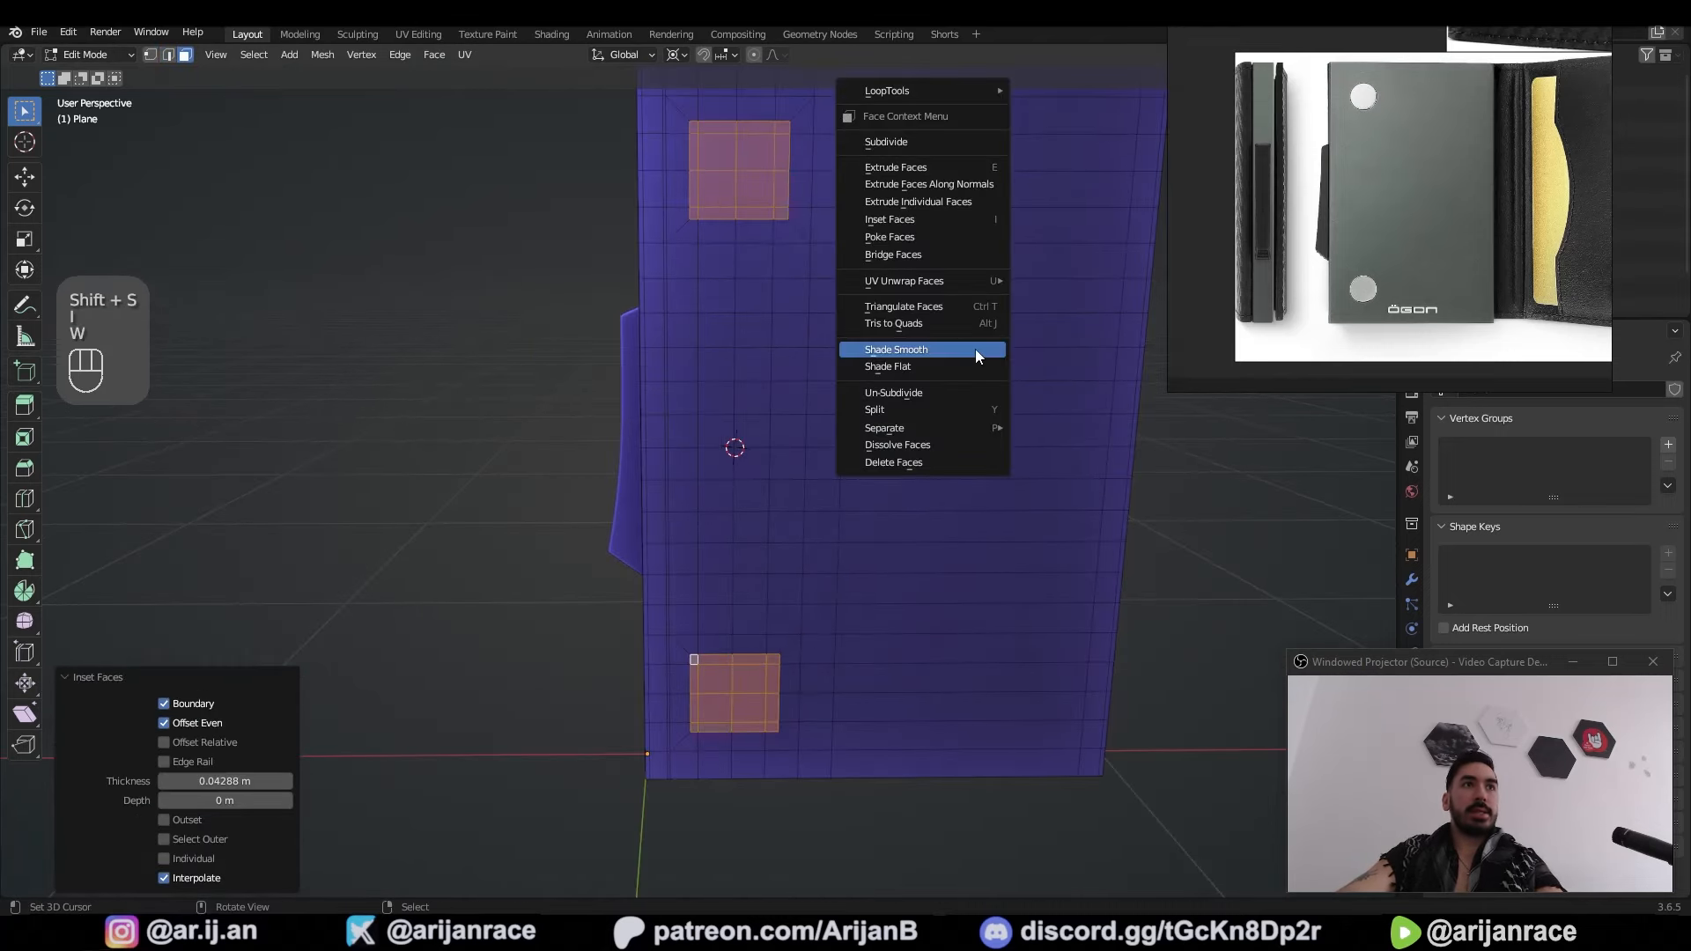
mouse_move(924, 91)
click(1057, 124)
Step: Scale both circles down slightly around their individual origins, and extrude and shrink them in place to form thin outer rings
click(676, 55)
click(719, 121)
key(s)
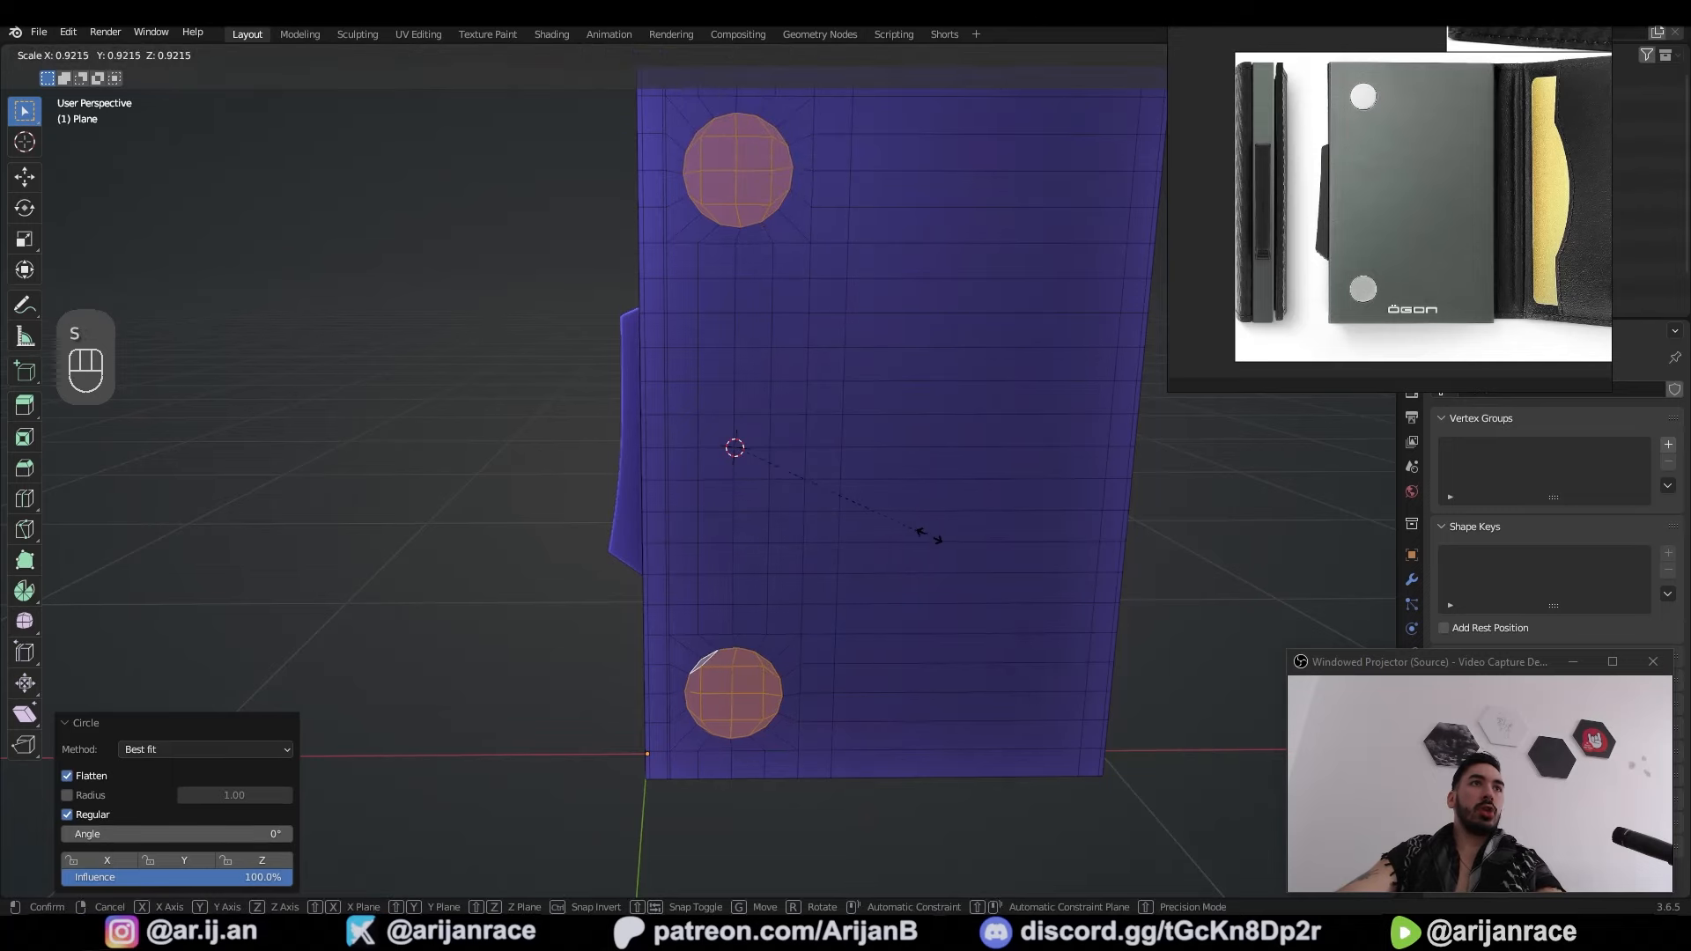
click(916, 543)
middle_drag(915, 543, 968, 850)
key(e)
key(s)
click(894, 612)
Step: Extrude the thin face rings around both circles about 0.005 m into the case and delete the extruded ring faces
scroll(679, 234, up, 8)
alt+right_click(679, 234)
scroll(683, 265, down, 3)
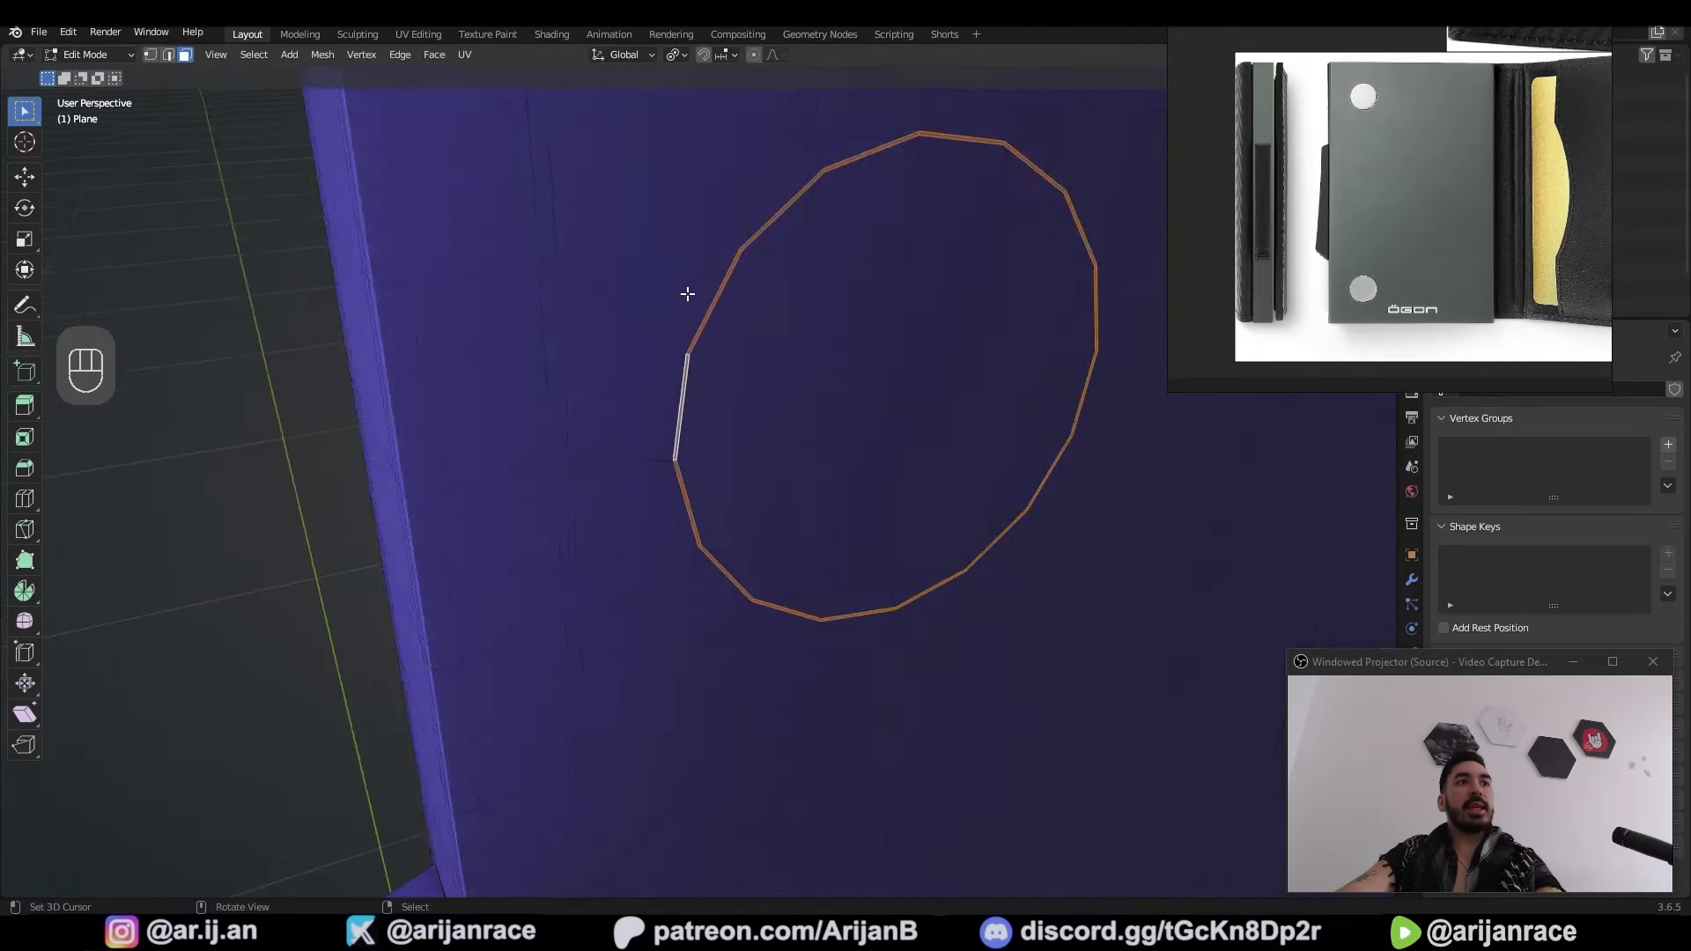
scroll(691, 303, down, 4)
scroll(775, 406, up, 2)
scroll(797, 440, down, 5)
middle_drag(778, 484, 806, 378)
shift+middle_drag(810, 387, 827, 170)
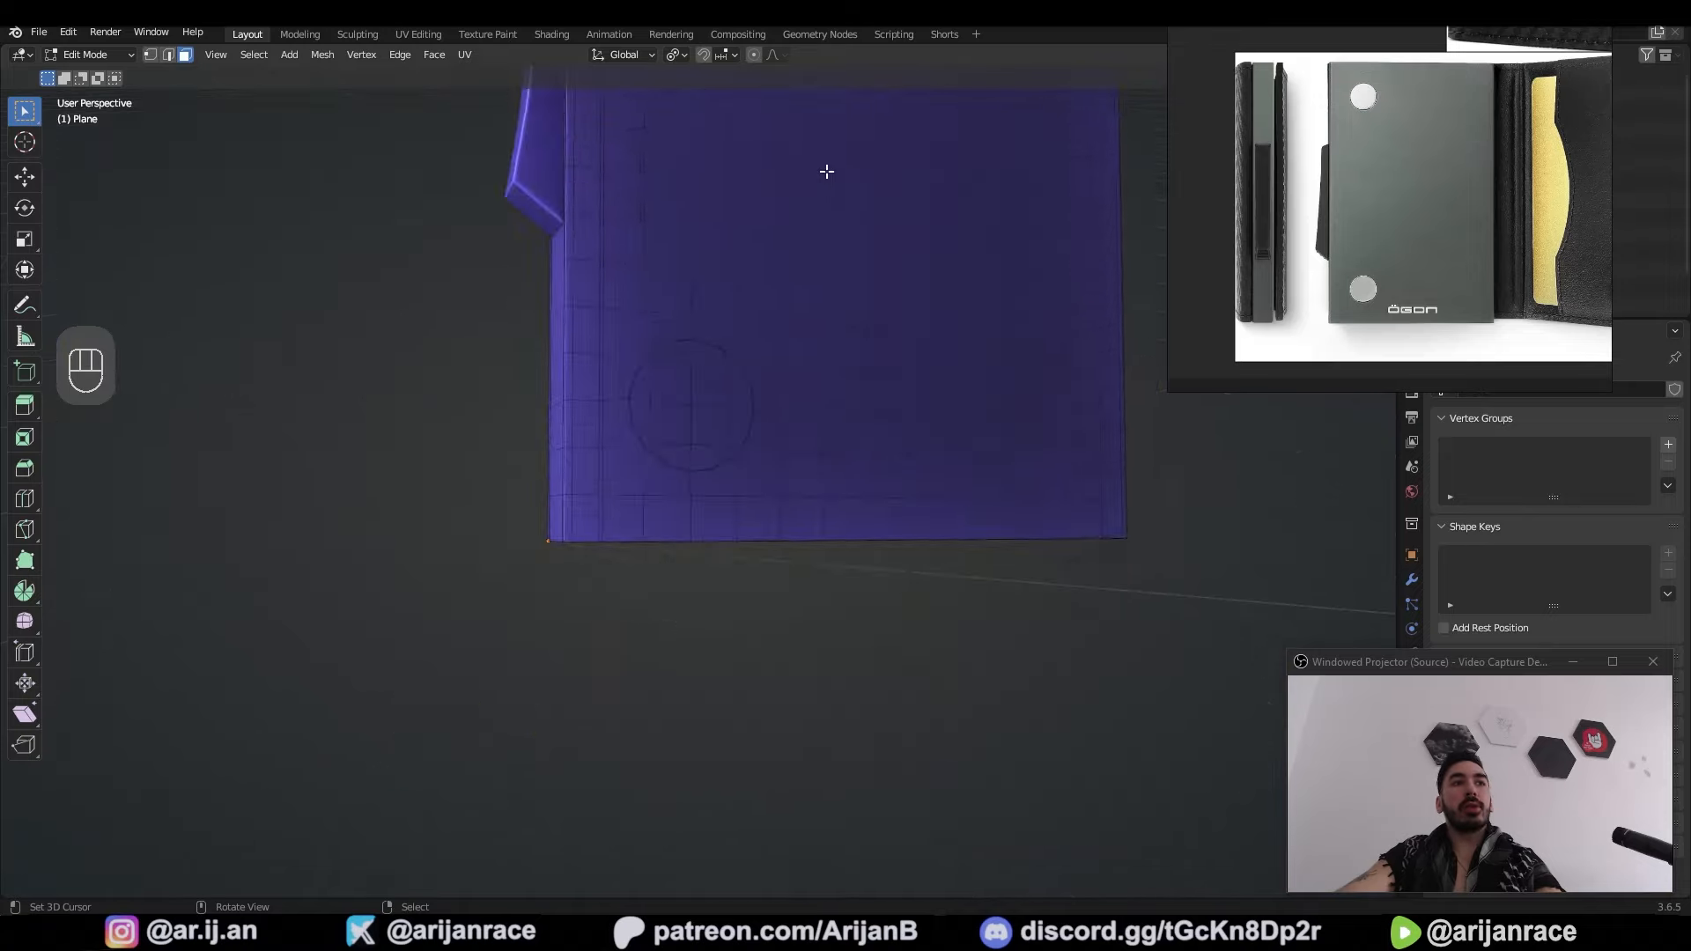
scroll(812, 404, up, 8)
key(z)
key(e)
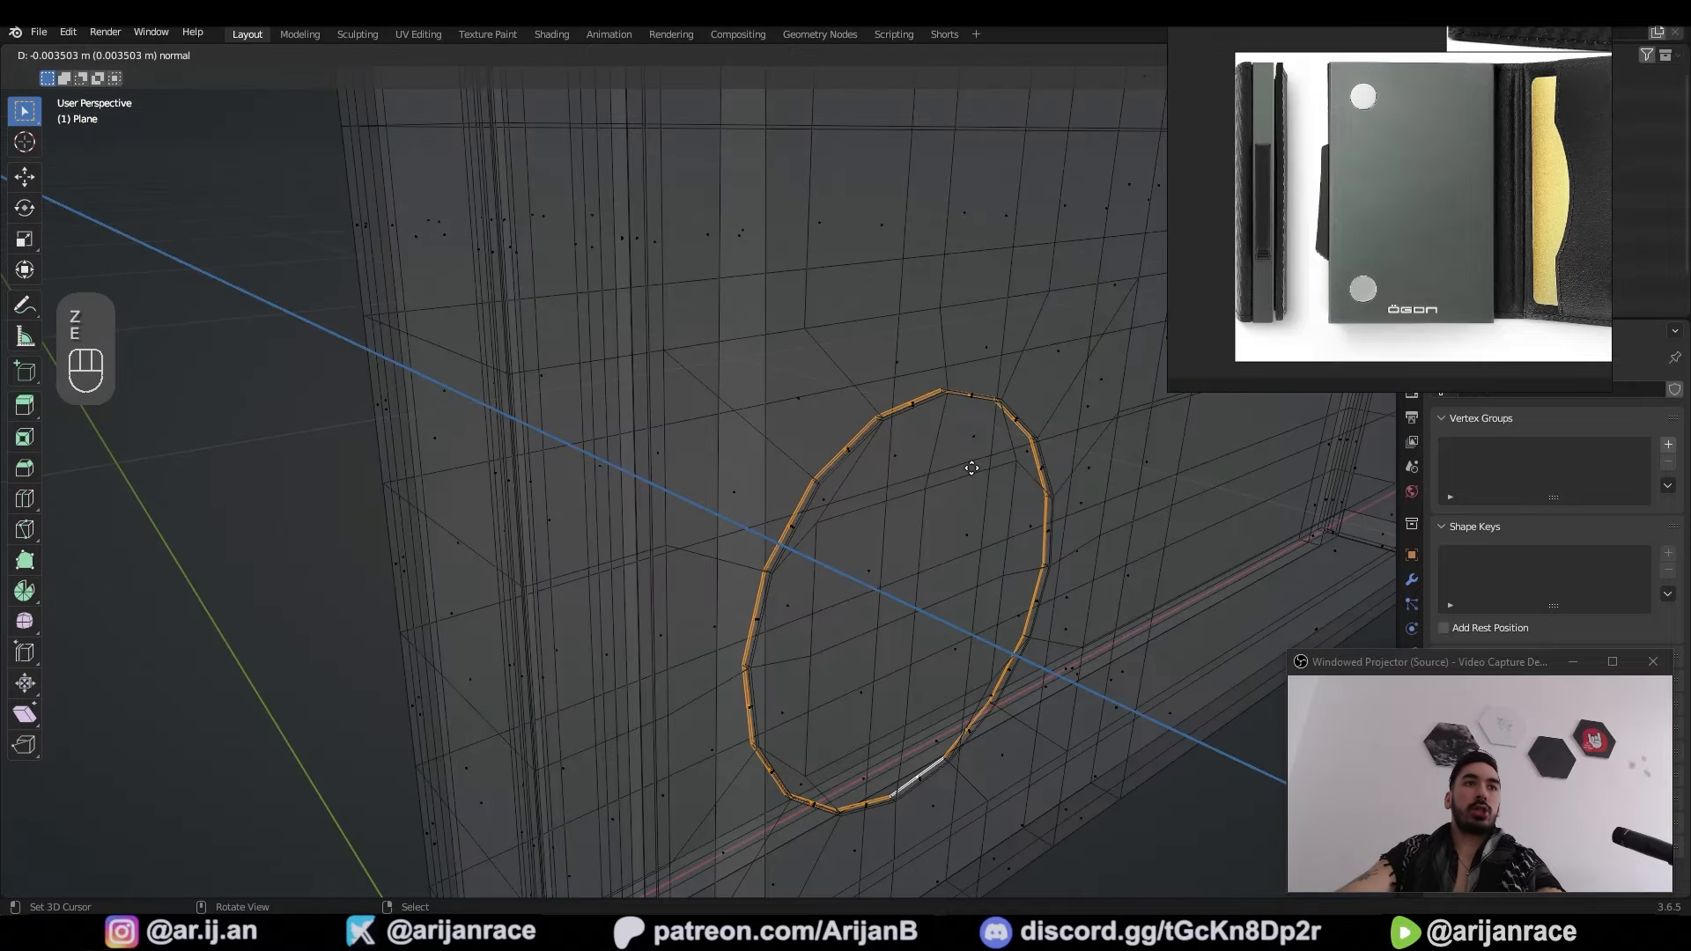
click(972, 468)
key(x)
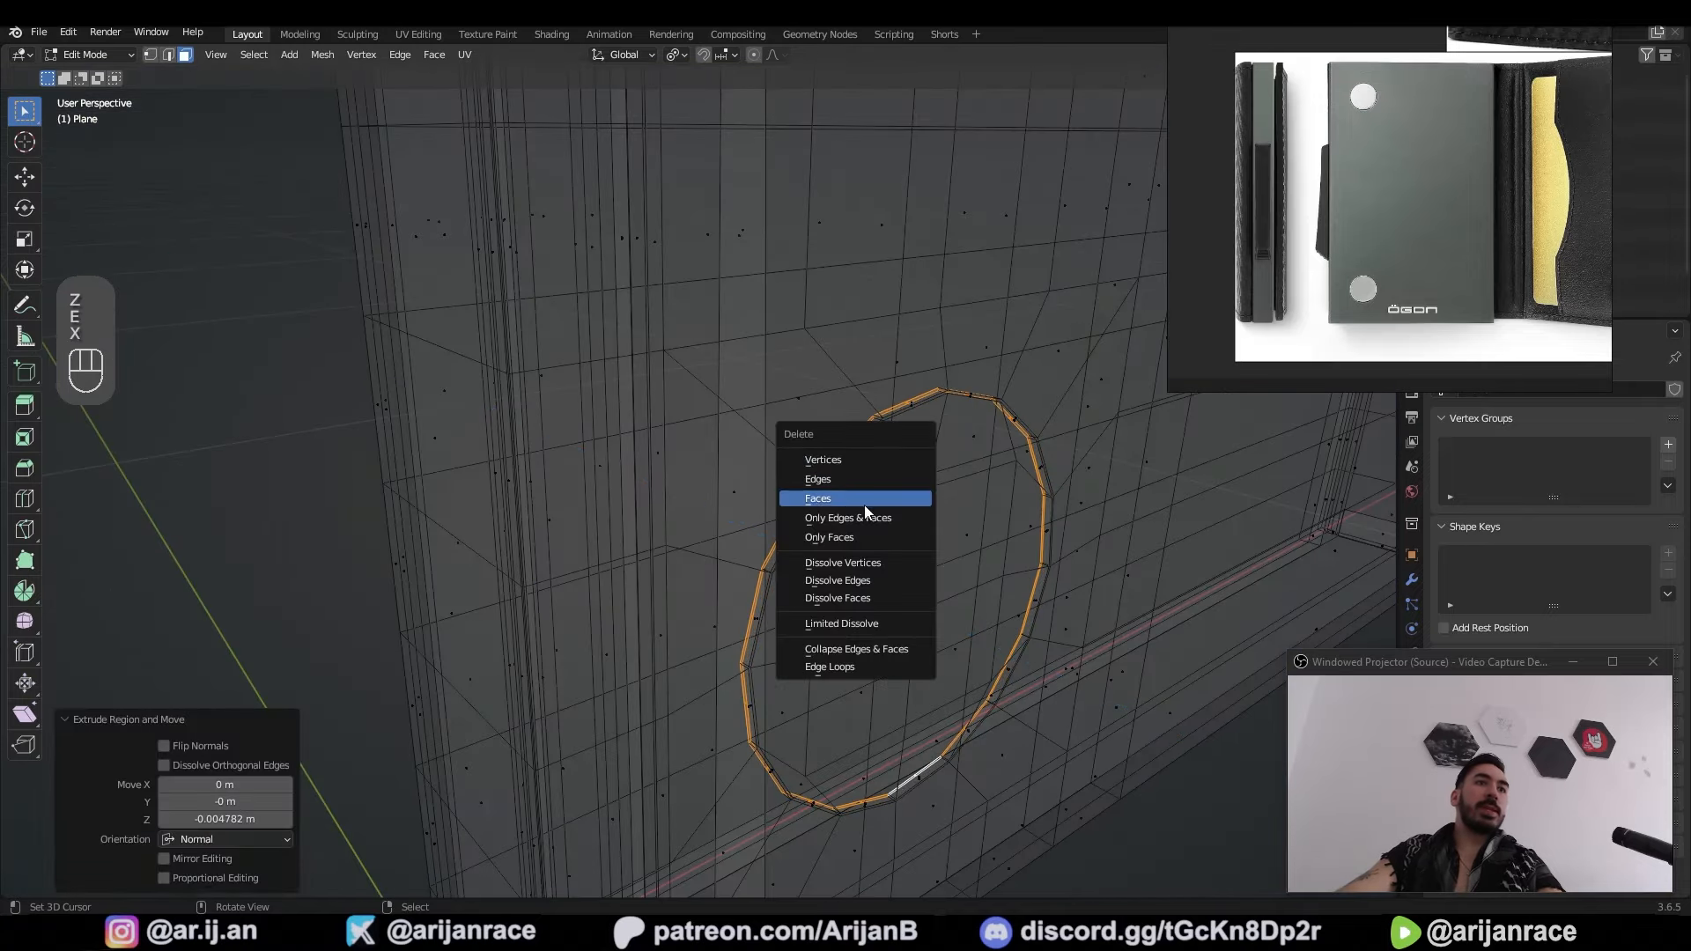
click(869, 502)
Step: Scale the four central faces of both circles to about 0.79 and move the whole discs about 0.0015 m along Y
key(z)
key(s)
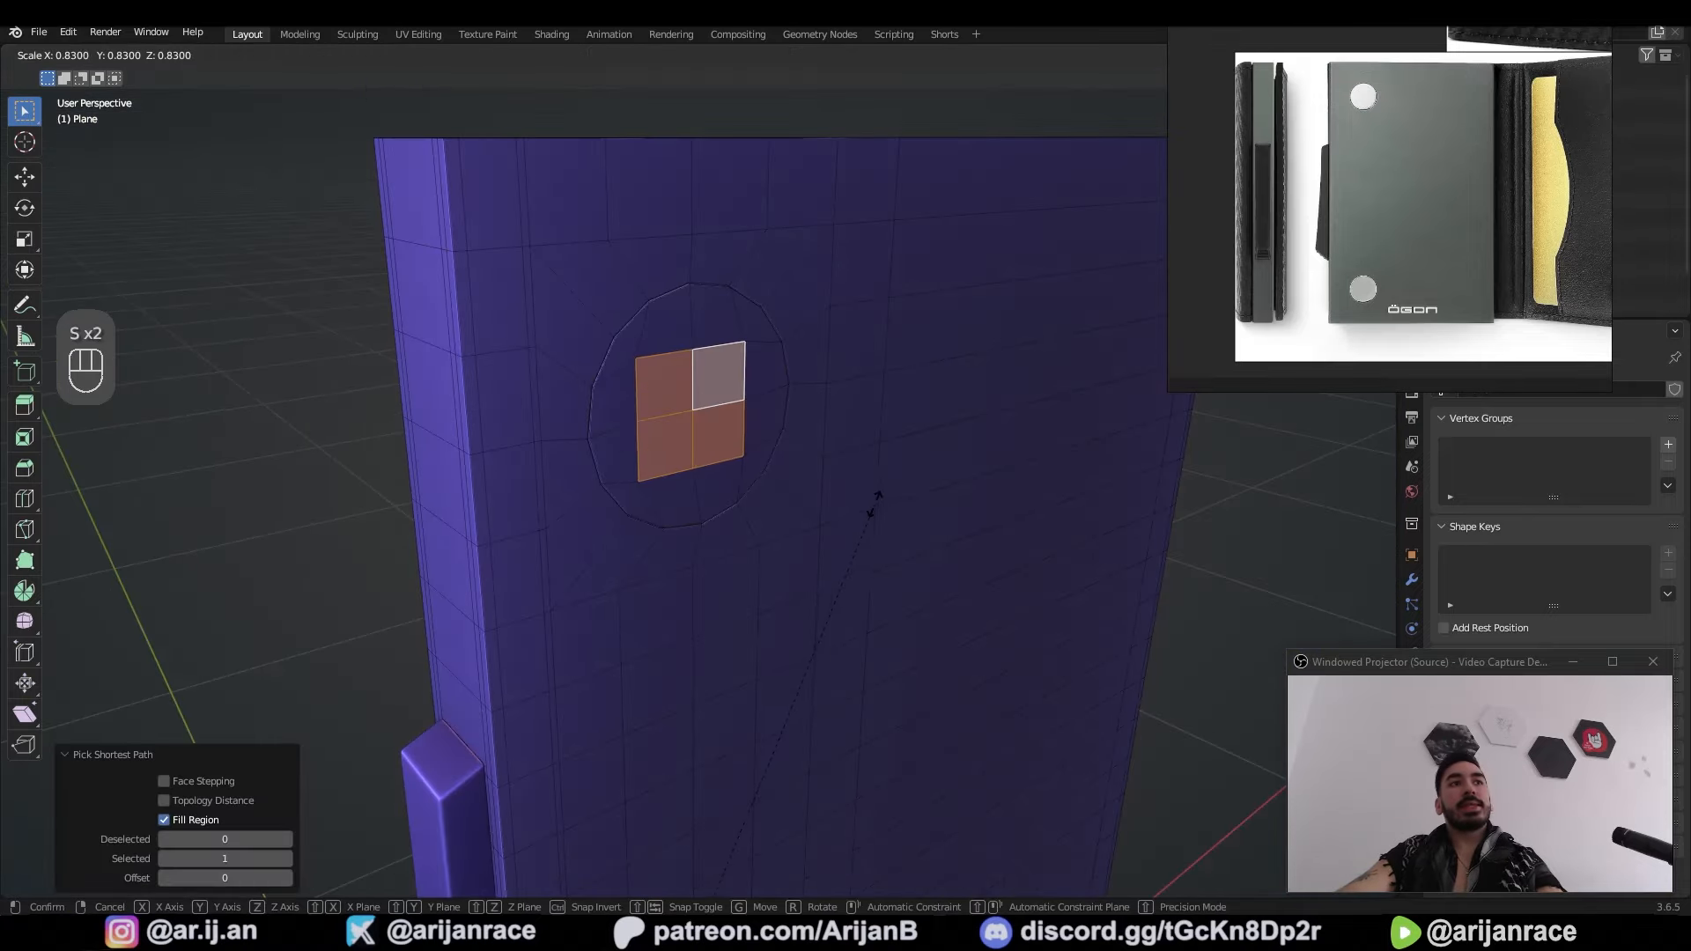
click(870, 497)
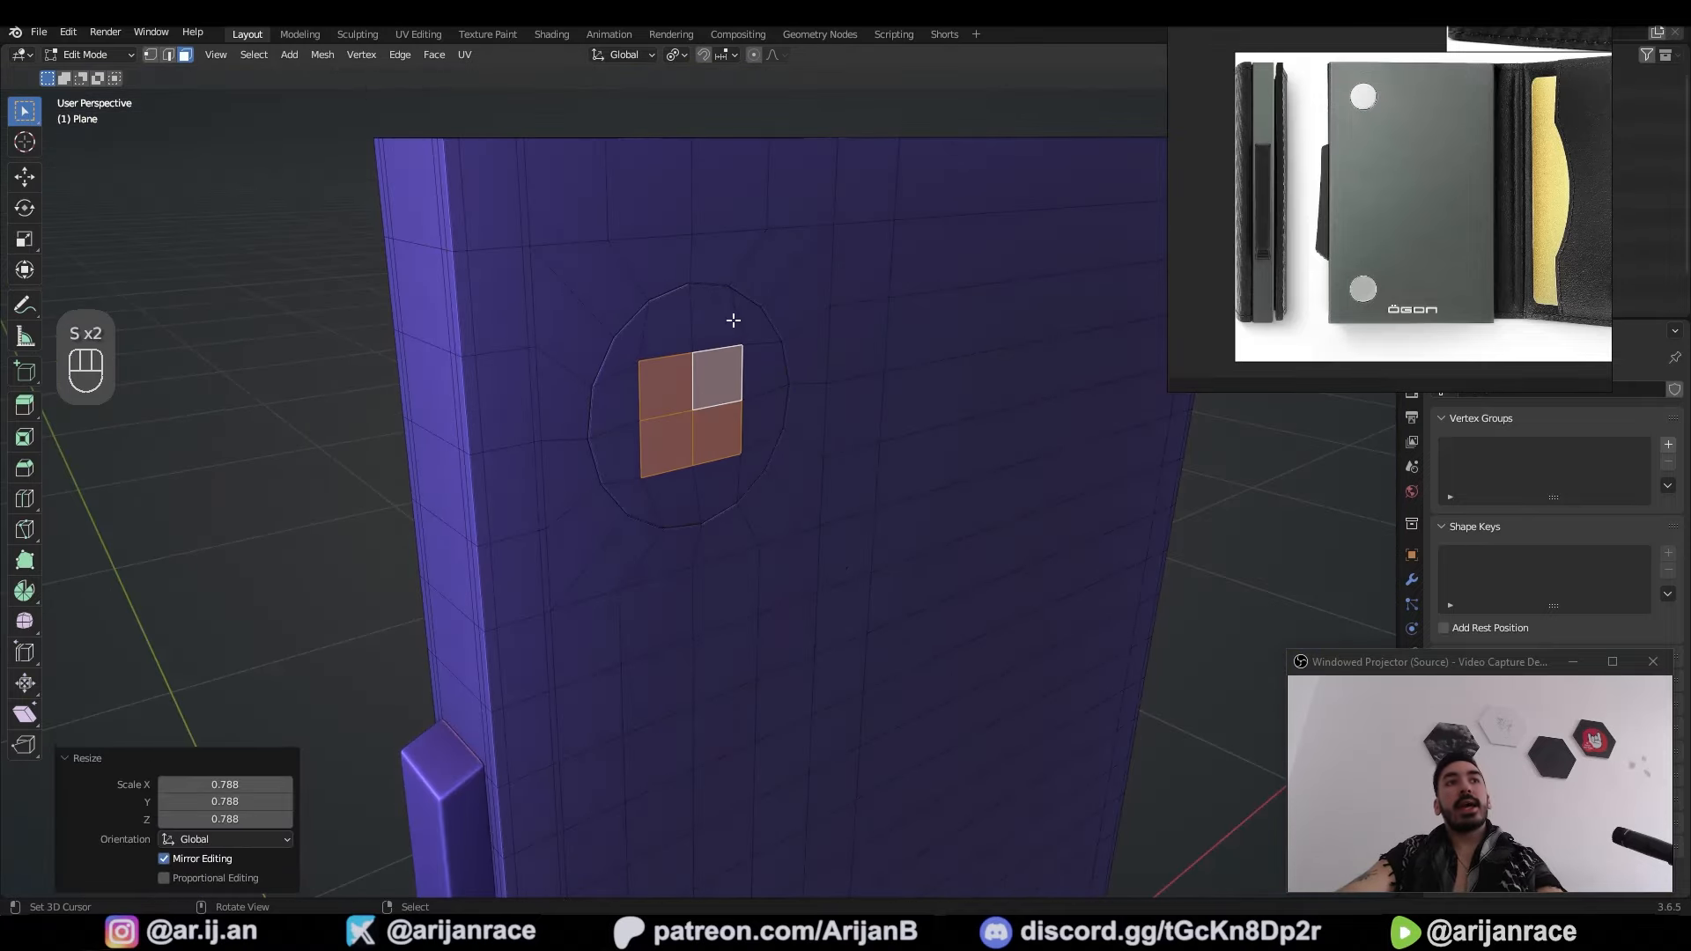
key(ctrl+KP_Add)
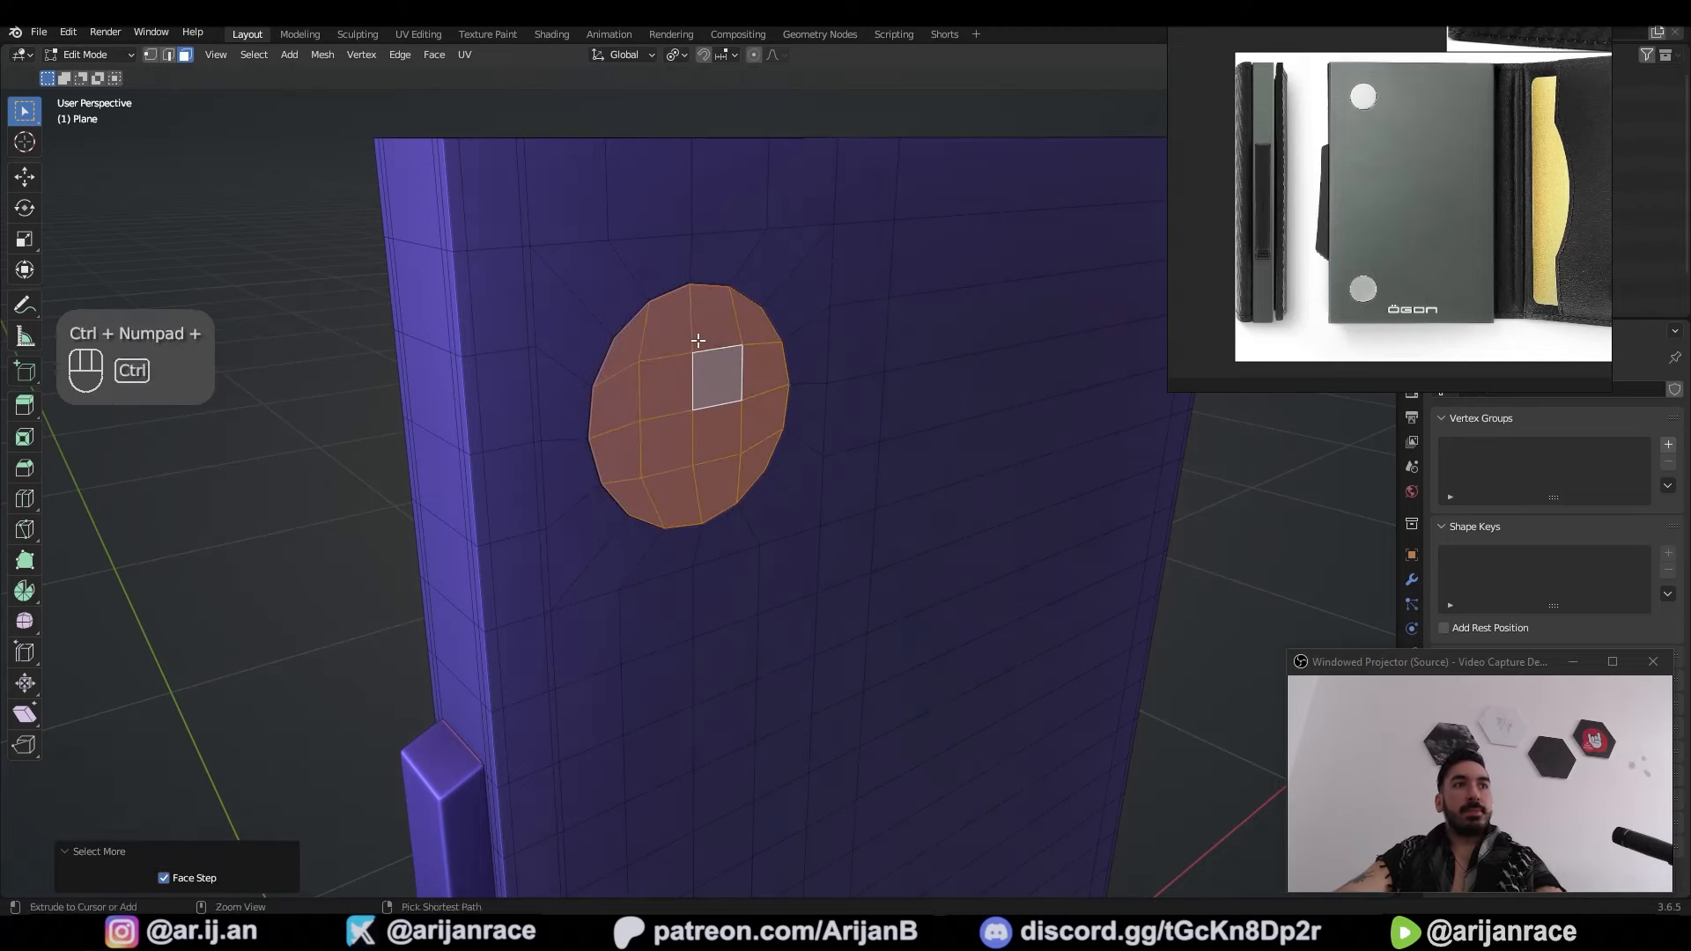
scroll(822, 393, up, 3)
middle_drag(824, 392, 846, 421)
key(g)
key(y)
click(793, 383)
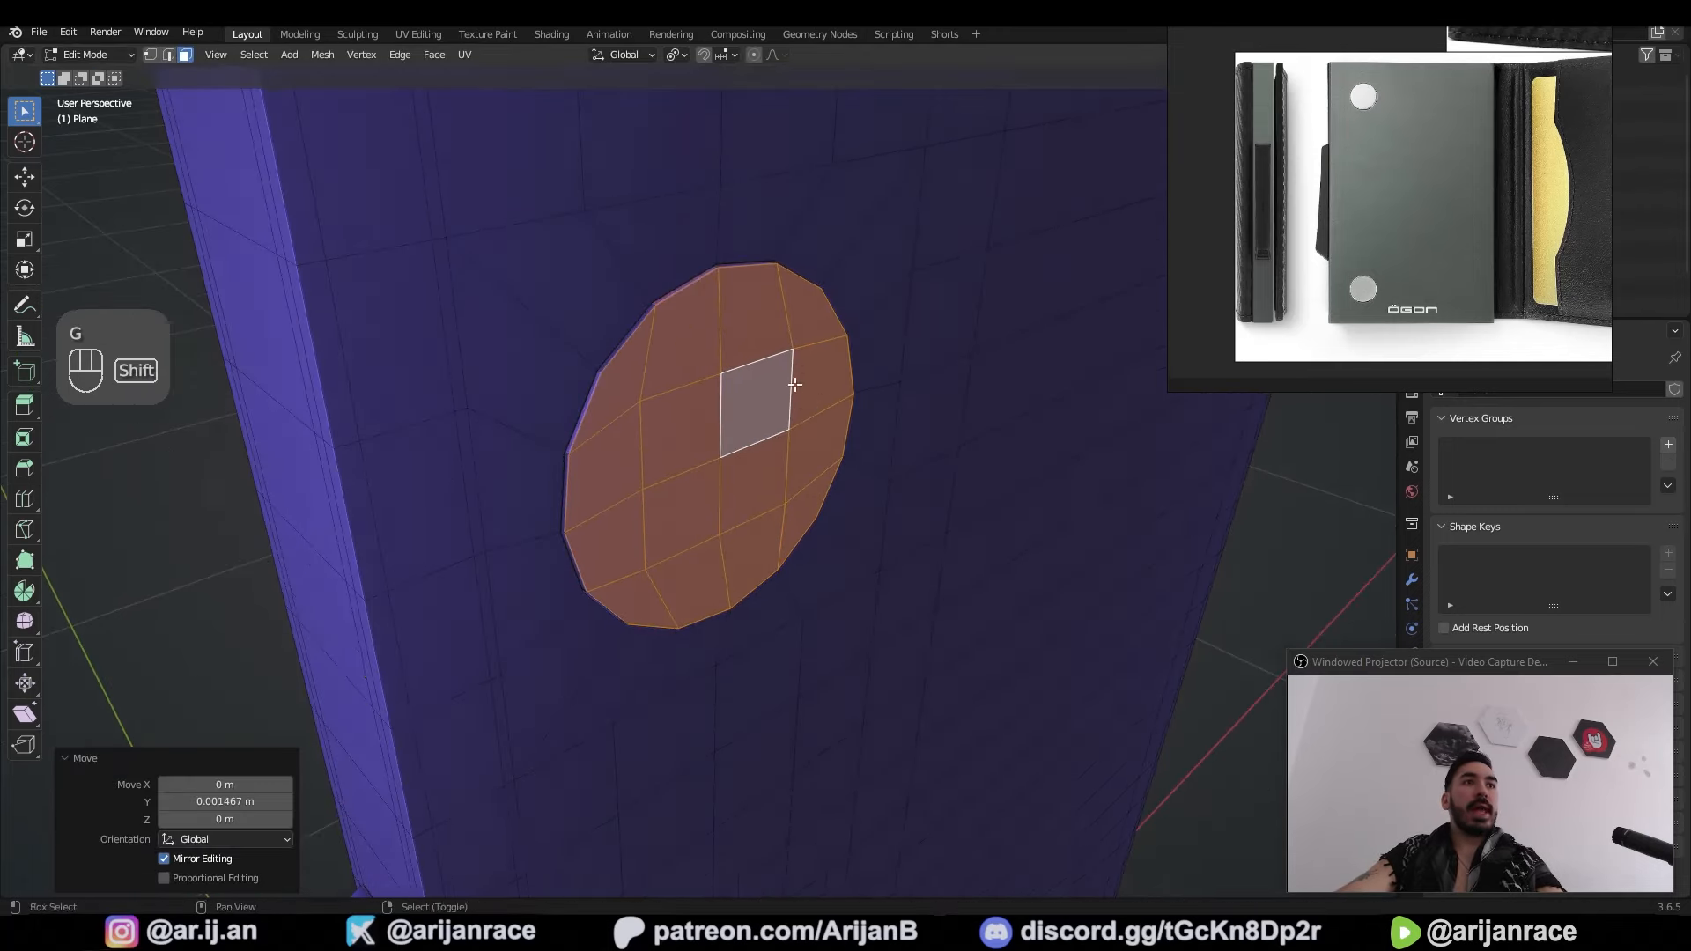
Step: Select the rim edge loops around both circular grooves and bevel them with two segments
key(z)
key(1)
key(z)
scroll(767, 441, up, 3)
alt+right_click(765, 481)
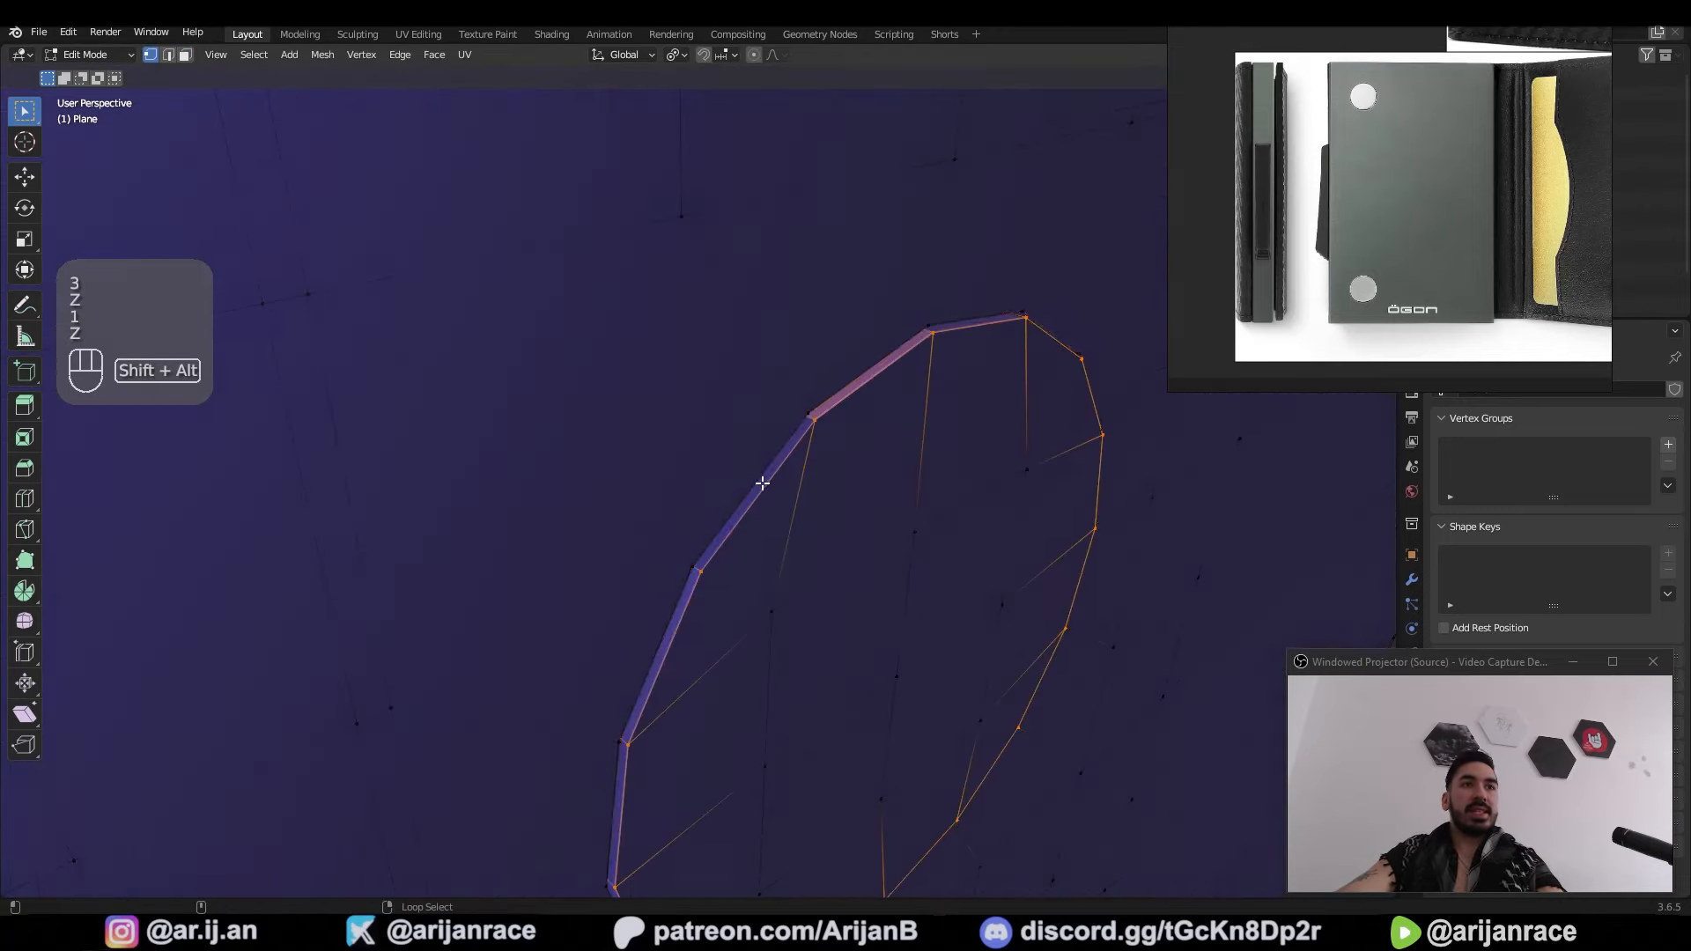
alt+shift+right_click(762, 483)
scroll(762, 511, down, 5)
shift+middle_drag(763, 519, 749, 265)
scroll(773, 490, up, 3)
scroll(774, 489, up, 4)
key(ctrl+b)
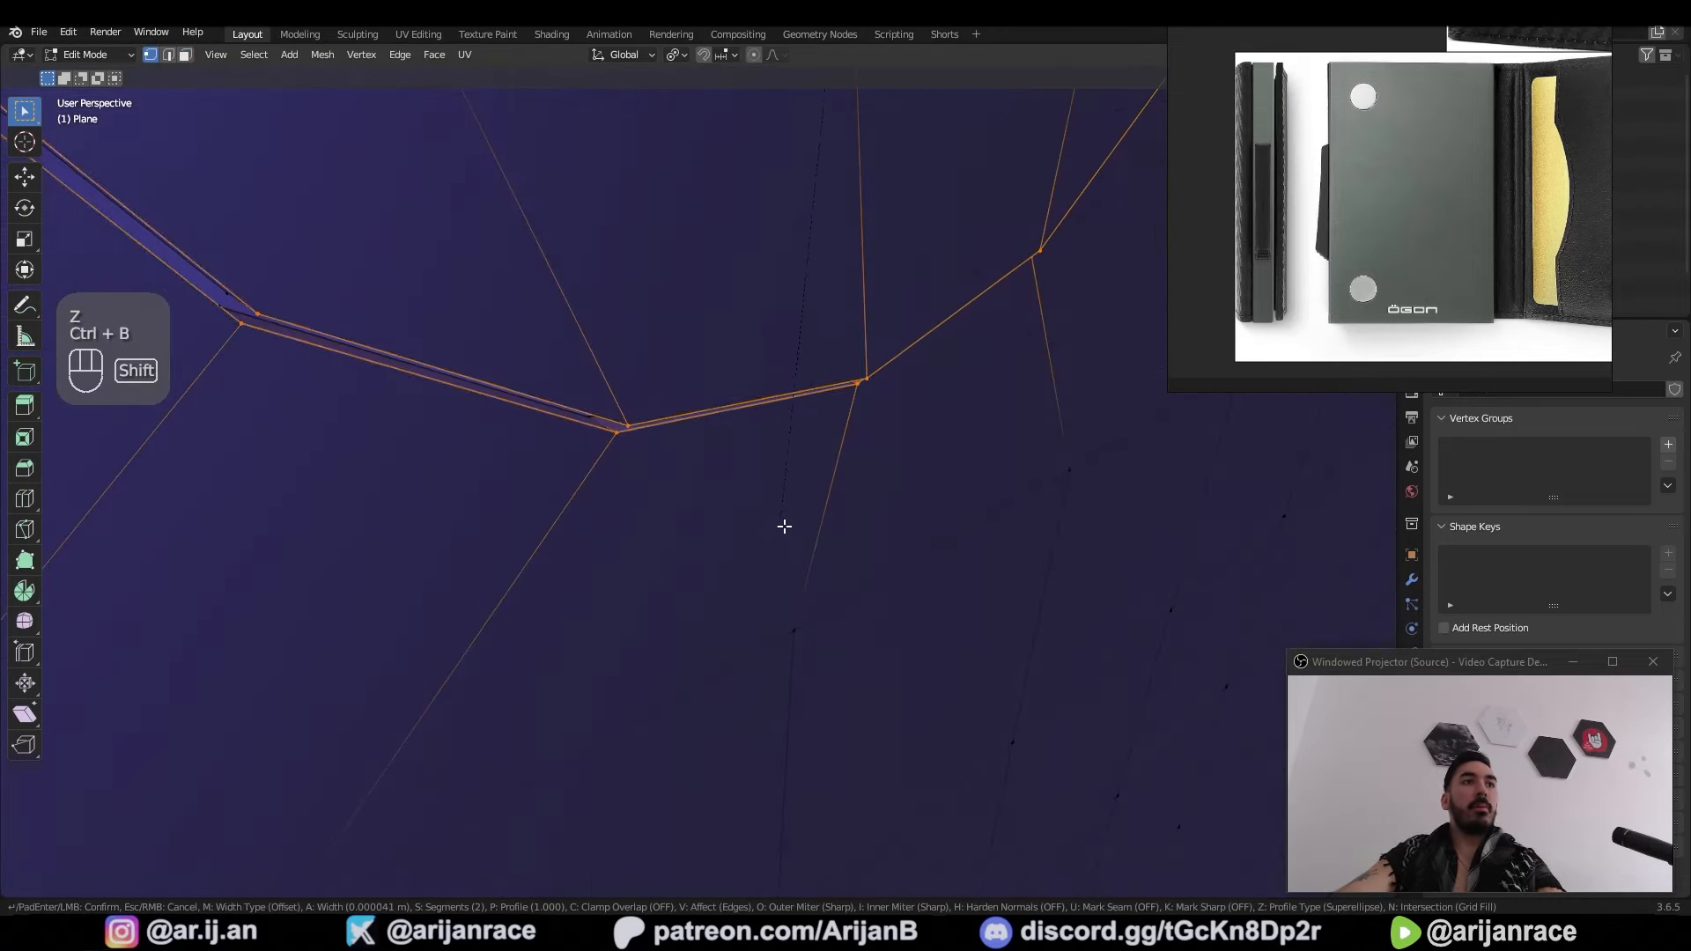
Step: Raise the card case's subdivision to level 2 and apply Shade Auto Smooth
key(Tab)
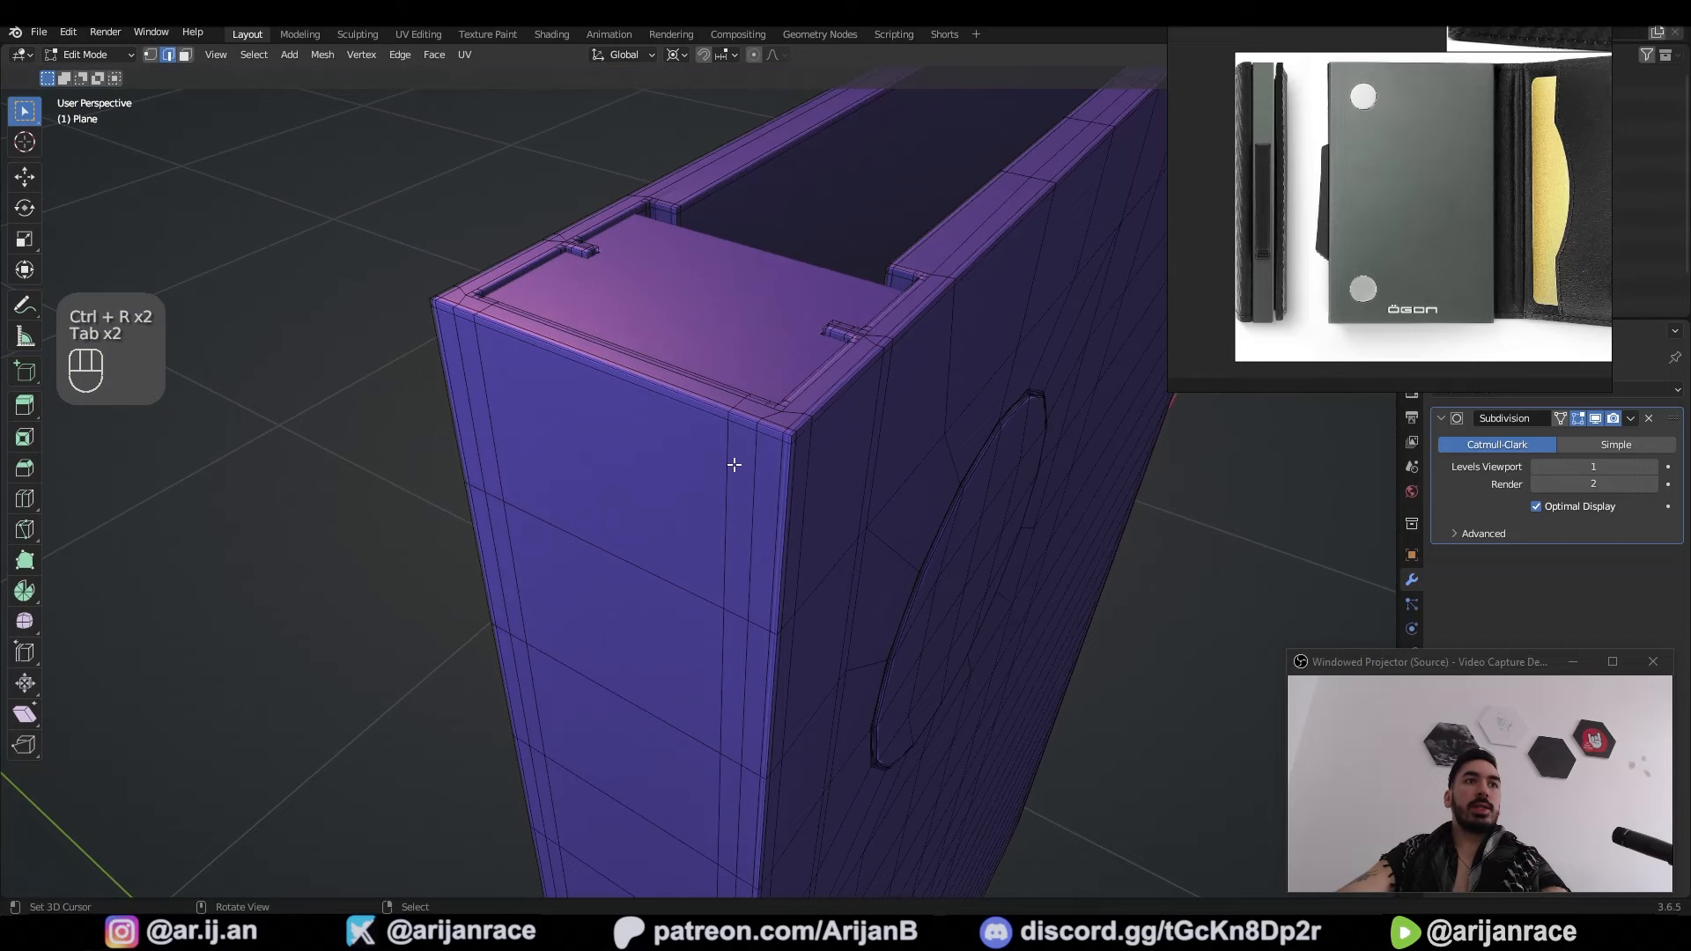
key(Tab)
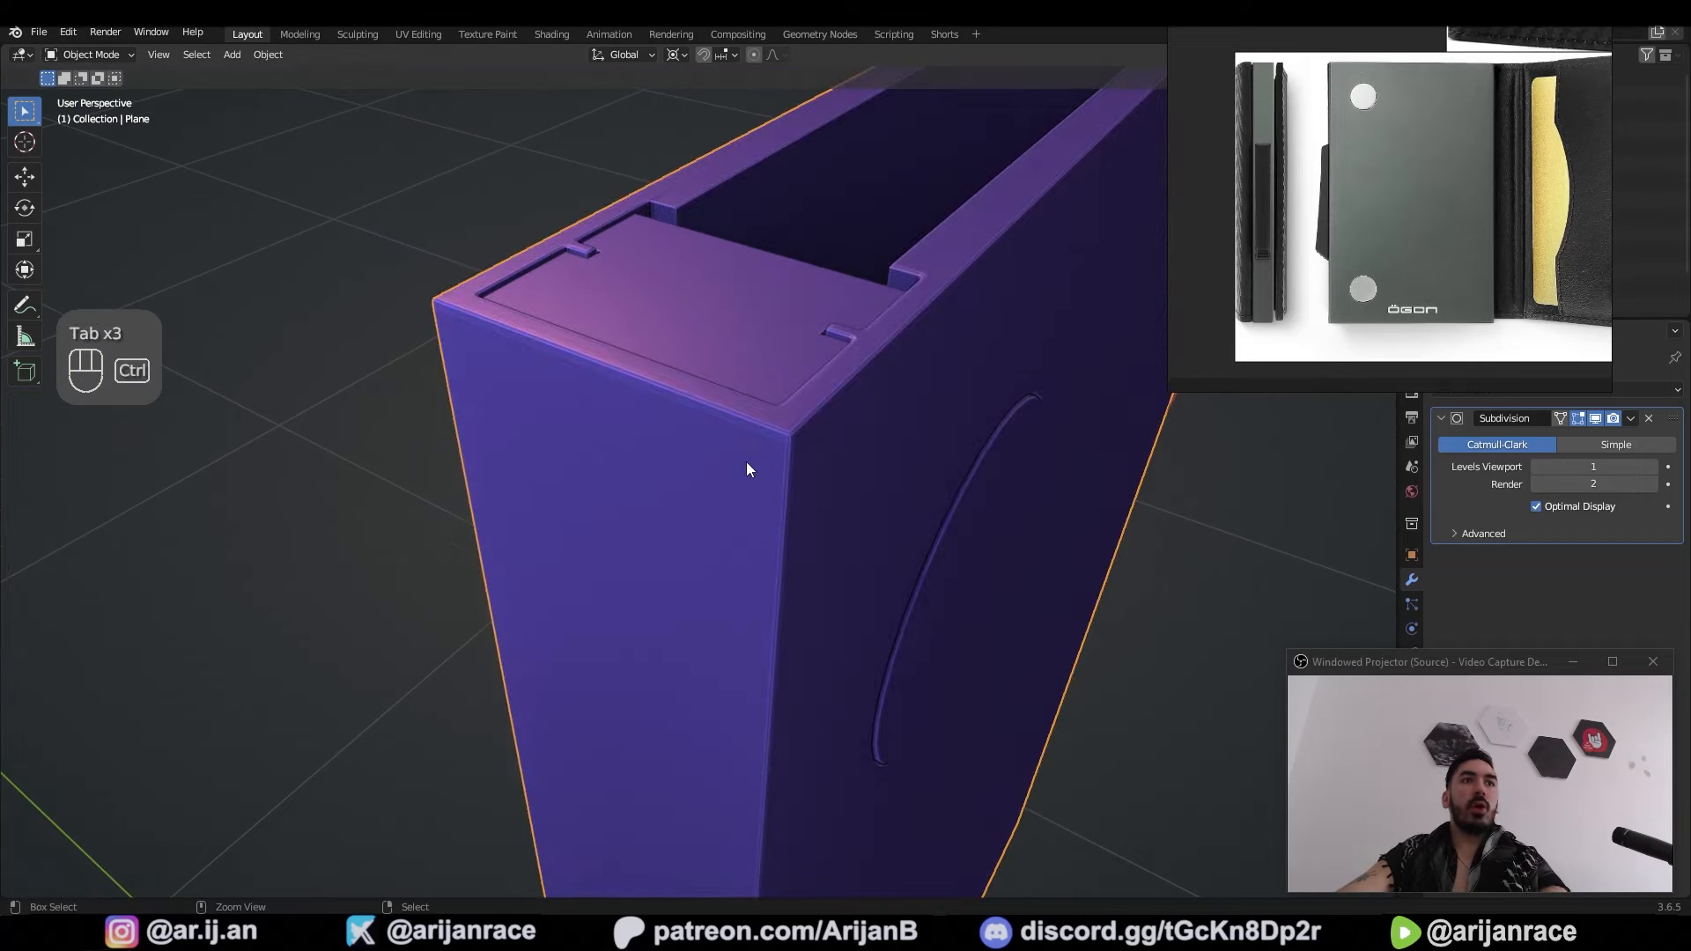
key(ctrl+0)
key(ctrl+1)
key(ctrl+2)
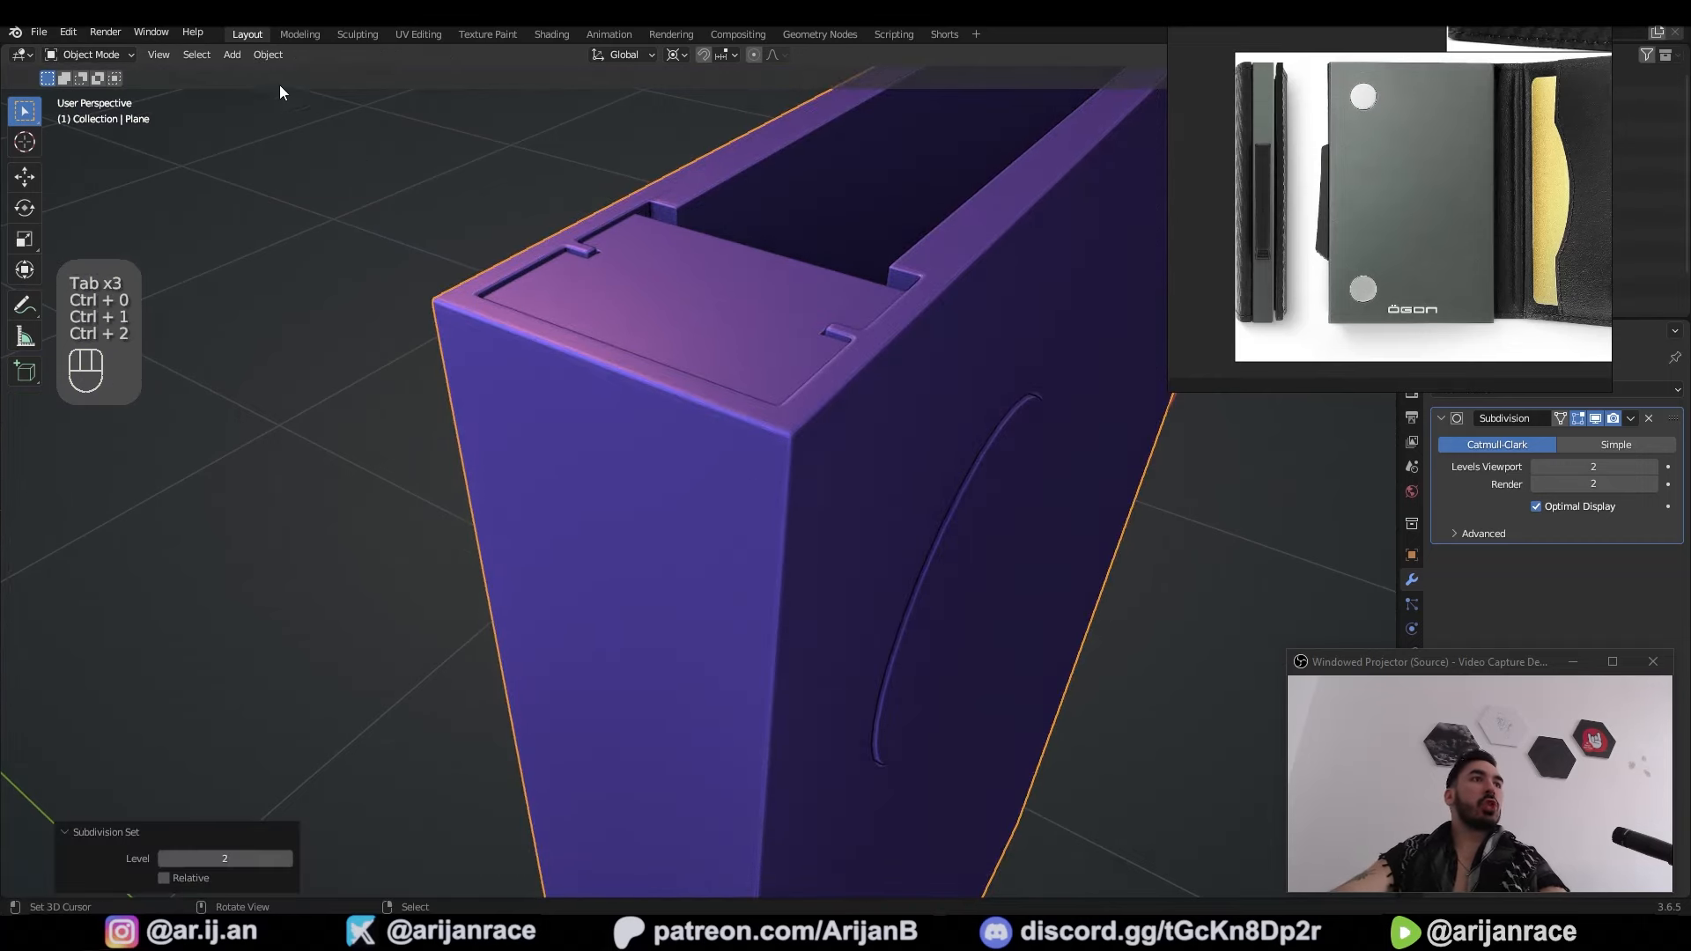
click(268, 54)
click(335, 458)
right_click(557, 407)
middle_drag(678, 294, 635, 403)
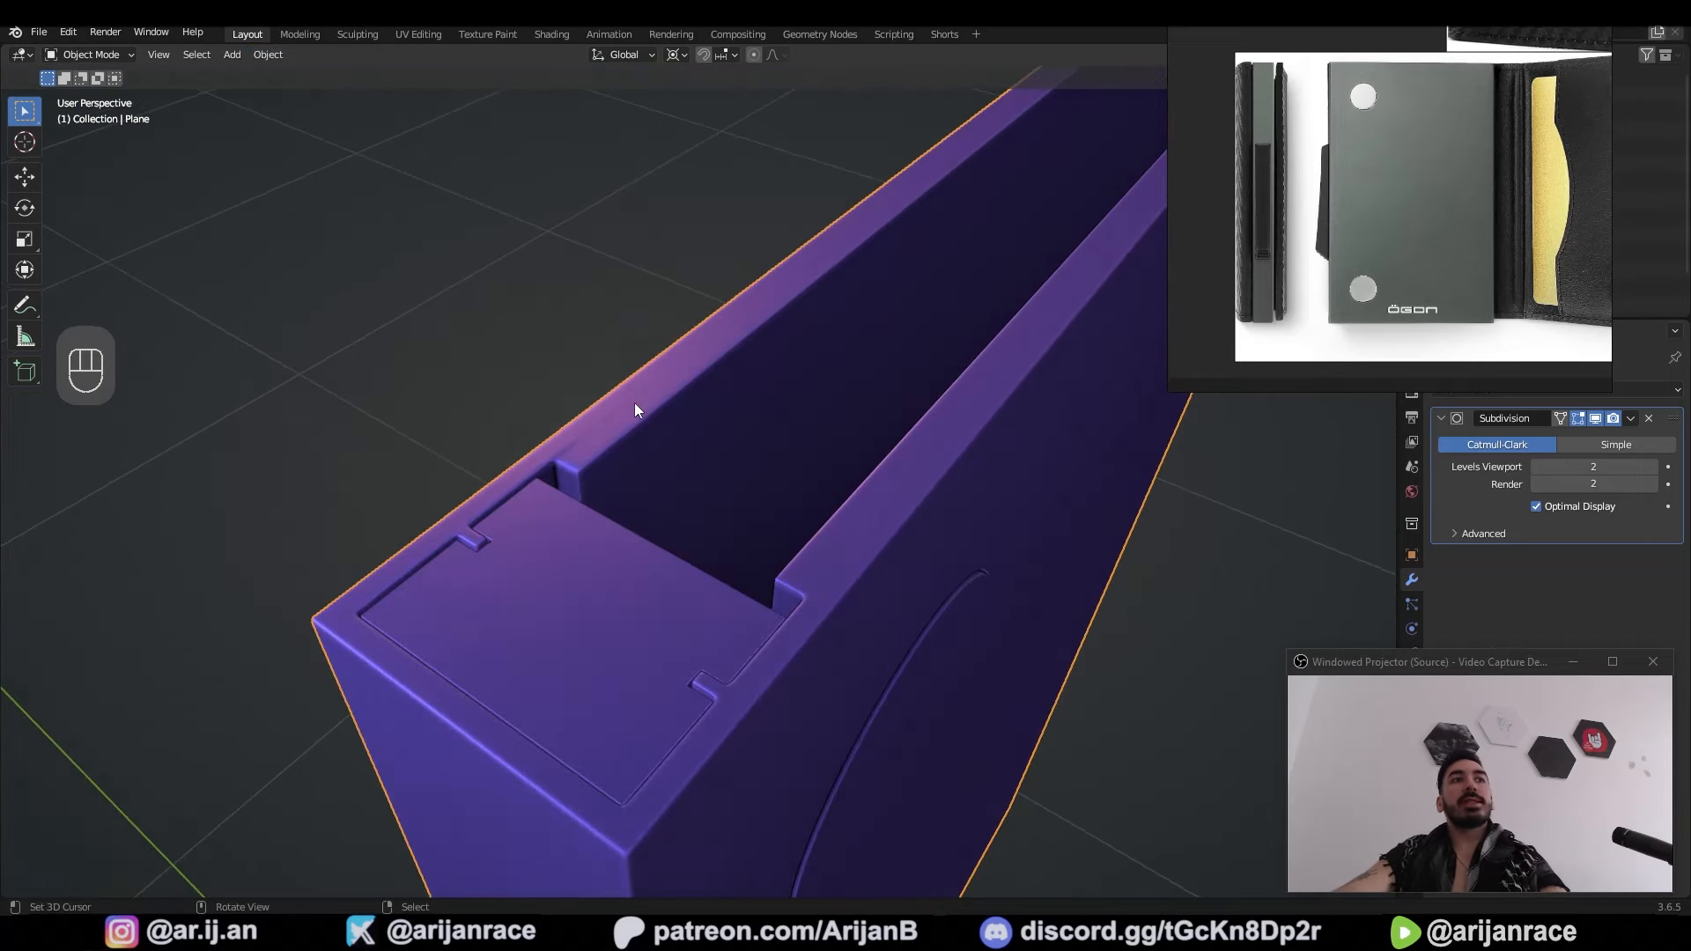
scroll(634, 404, down, 2)
Step: Parent the wallet's other parts to the main card case and save Wallet.blend
key(Tab)
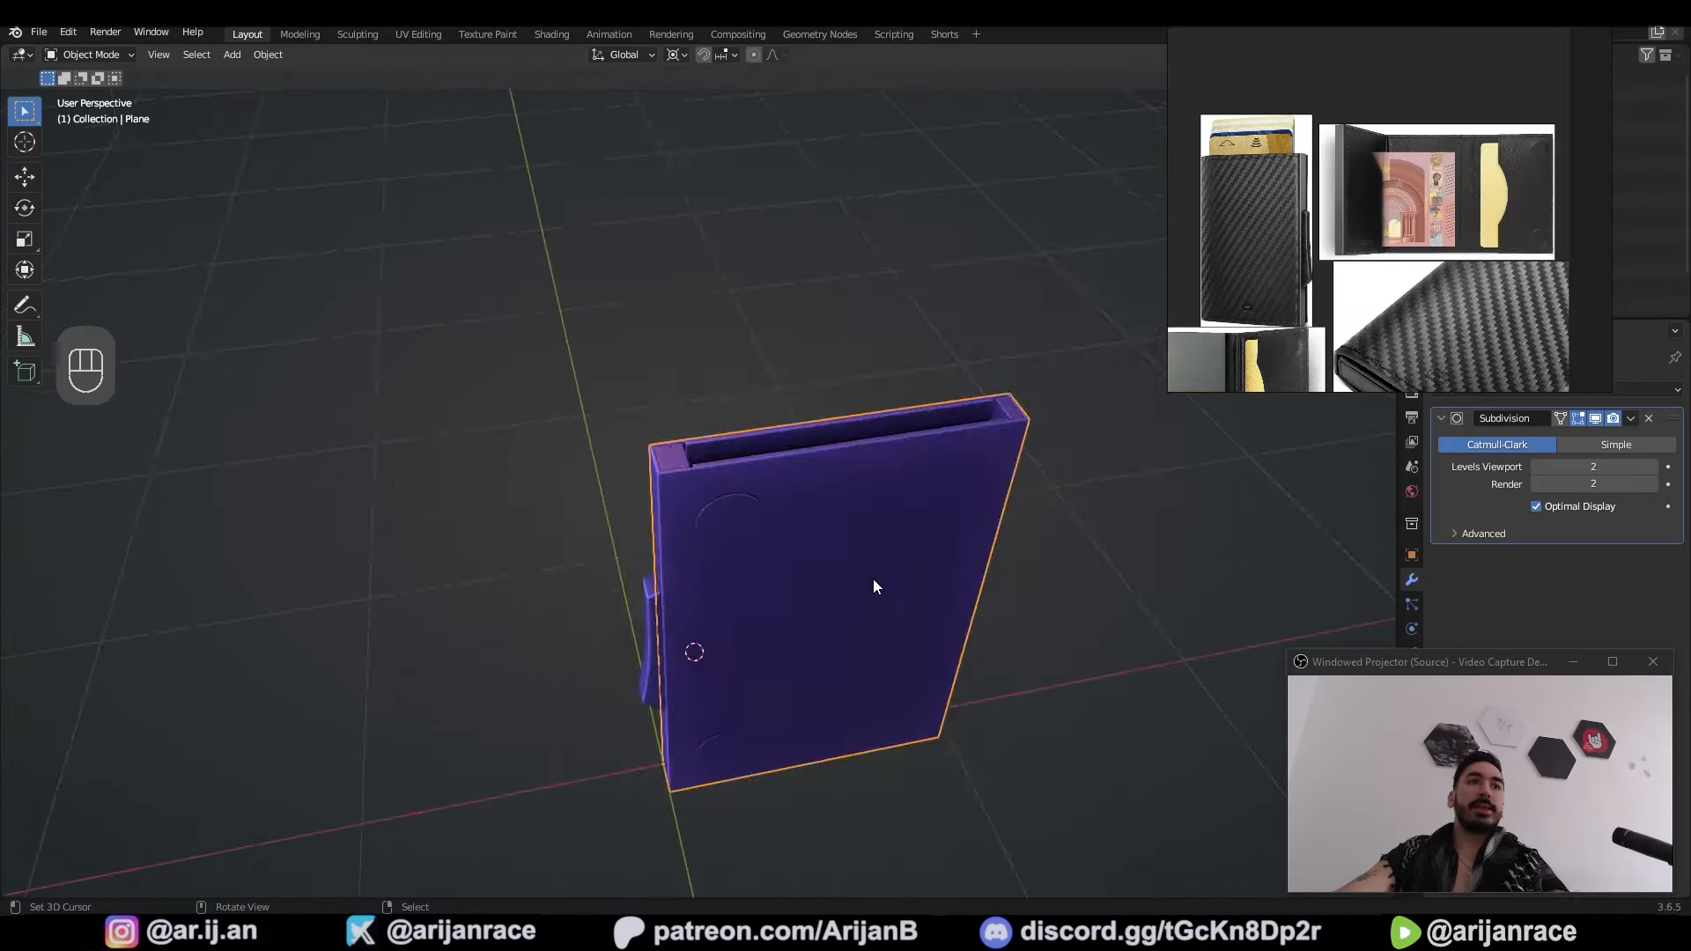
middle_drag(874, 578, 916, 553)
scroll(916, 553, up, 2)
key(g)
right_click(845, 530)
scroll(799, 520, down, 4)
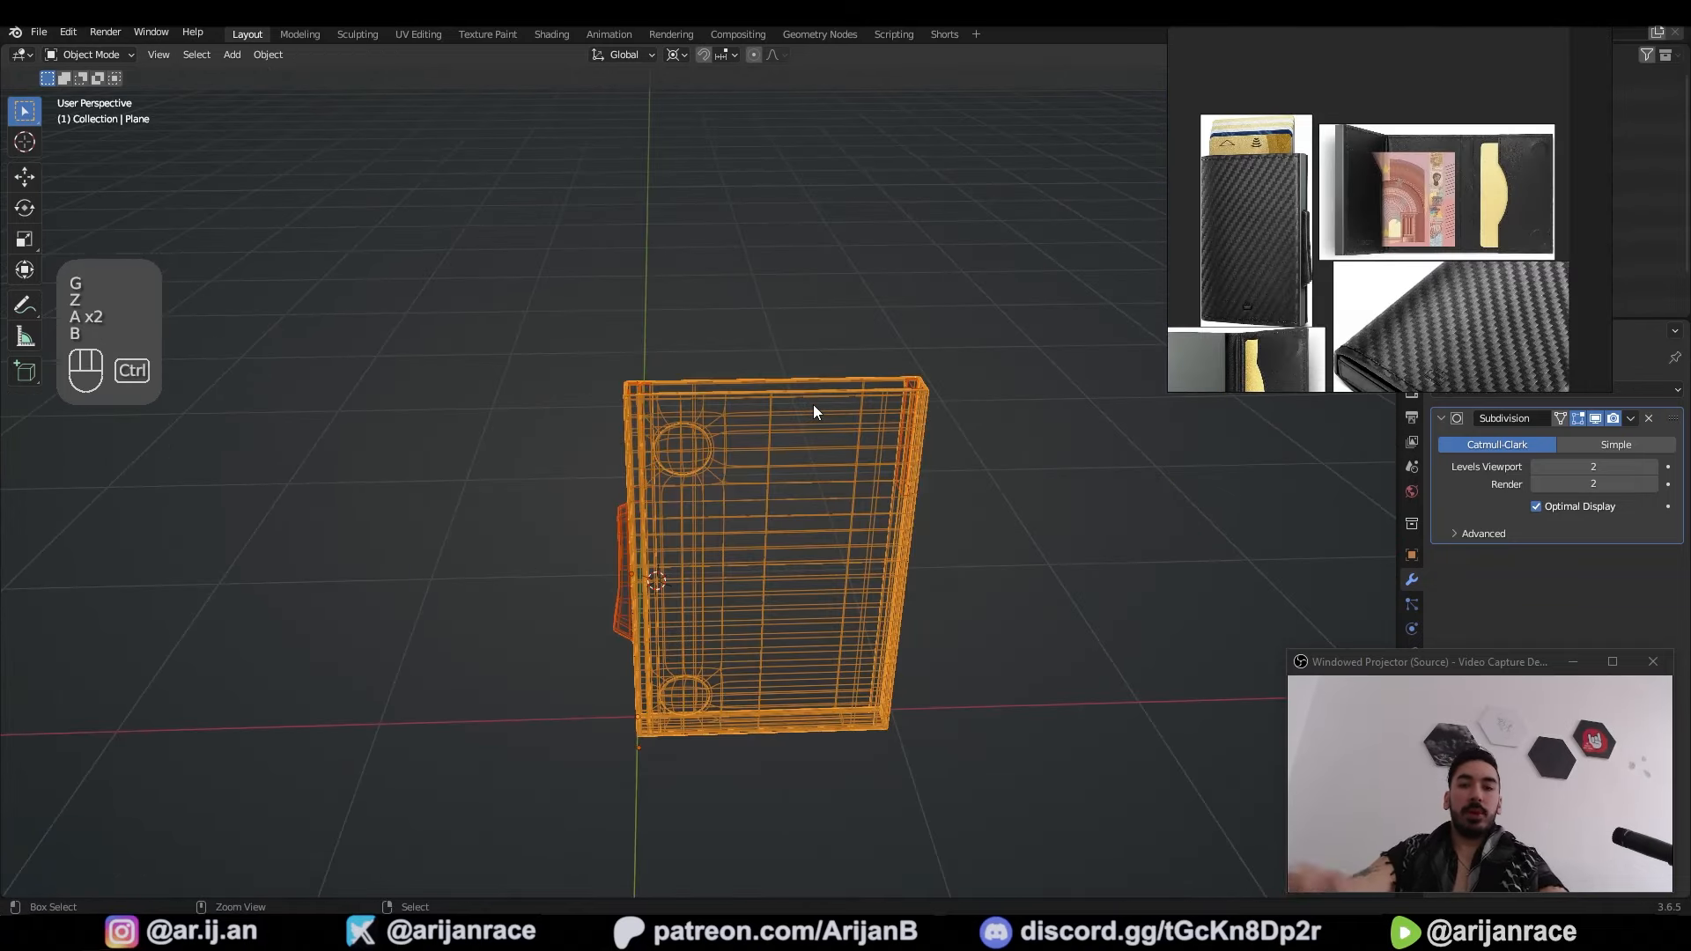
key(ctrl+p)
click(812, 404)
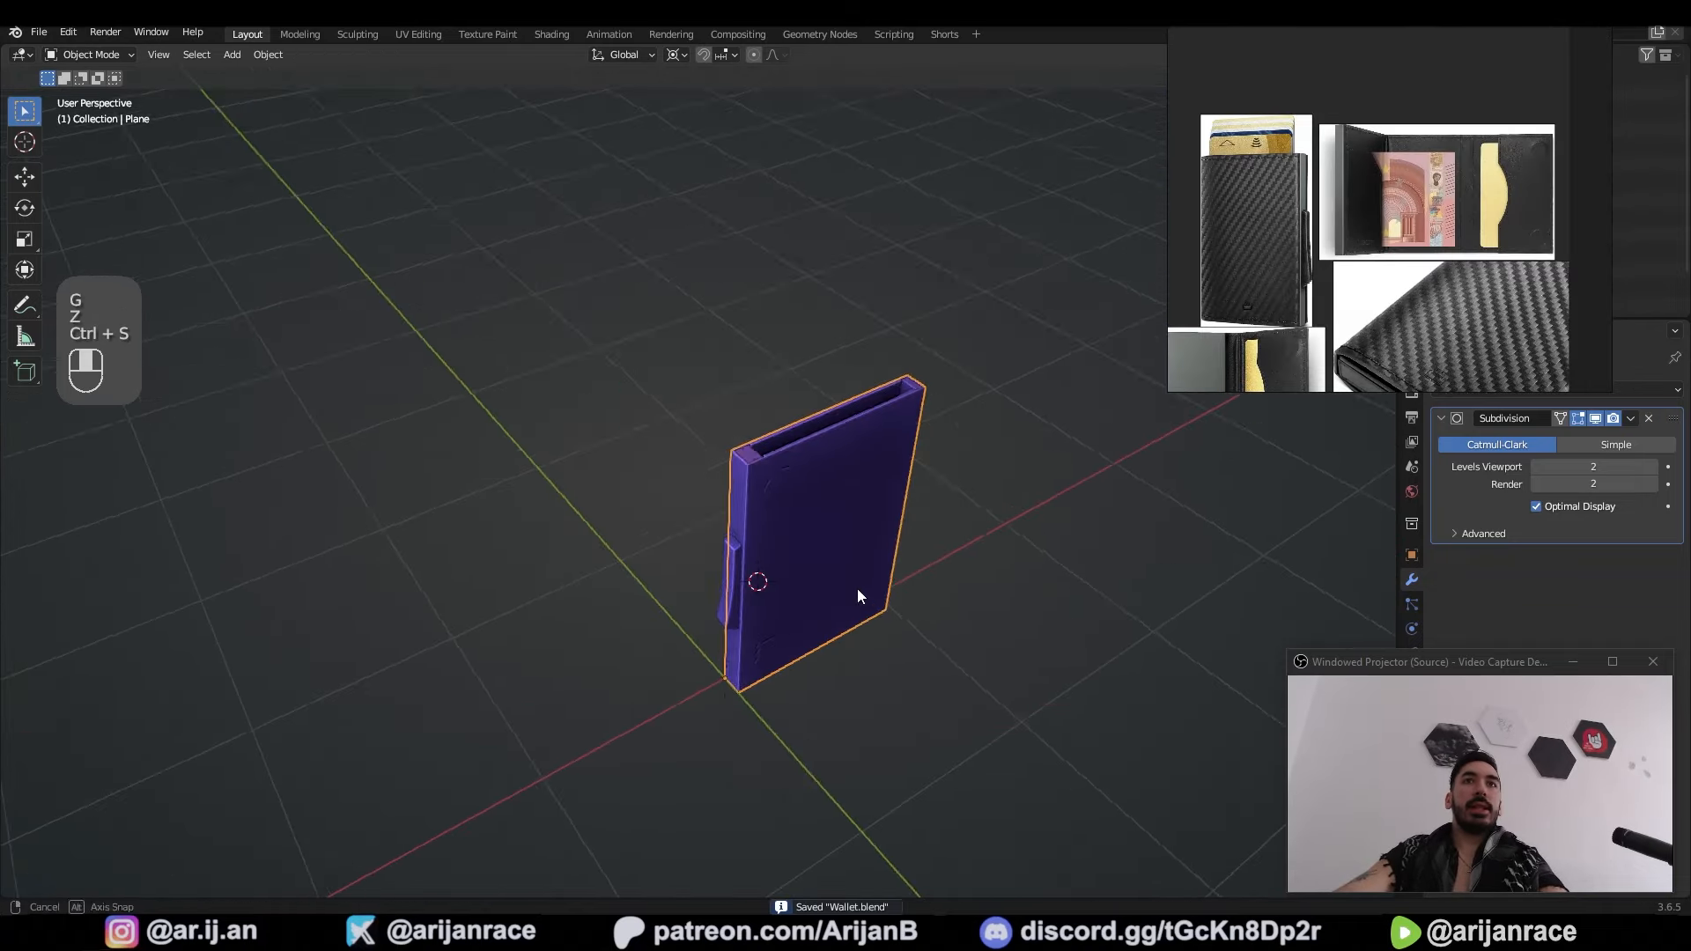
middle_drag(858, 588, 770, 548)
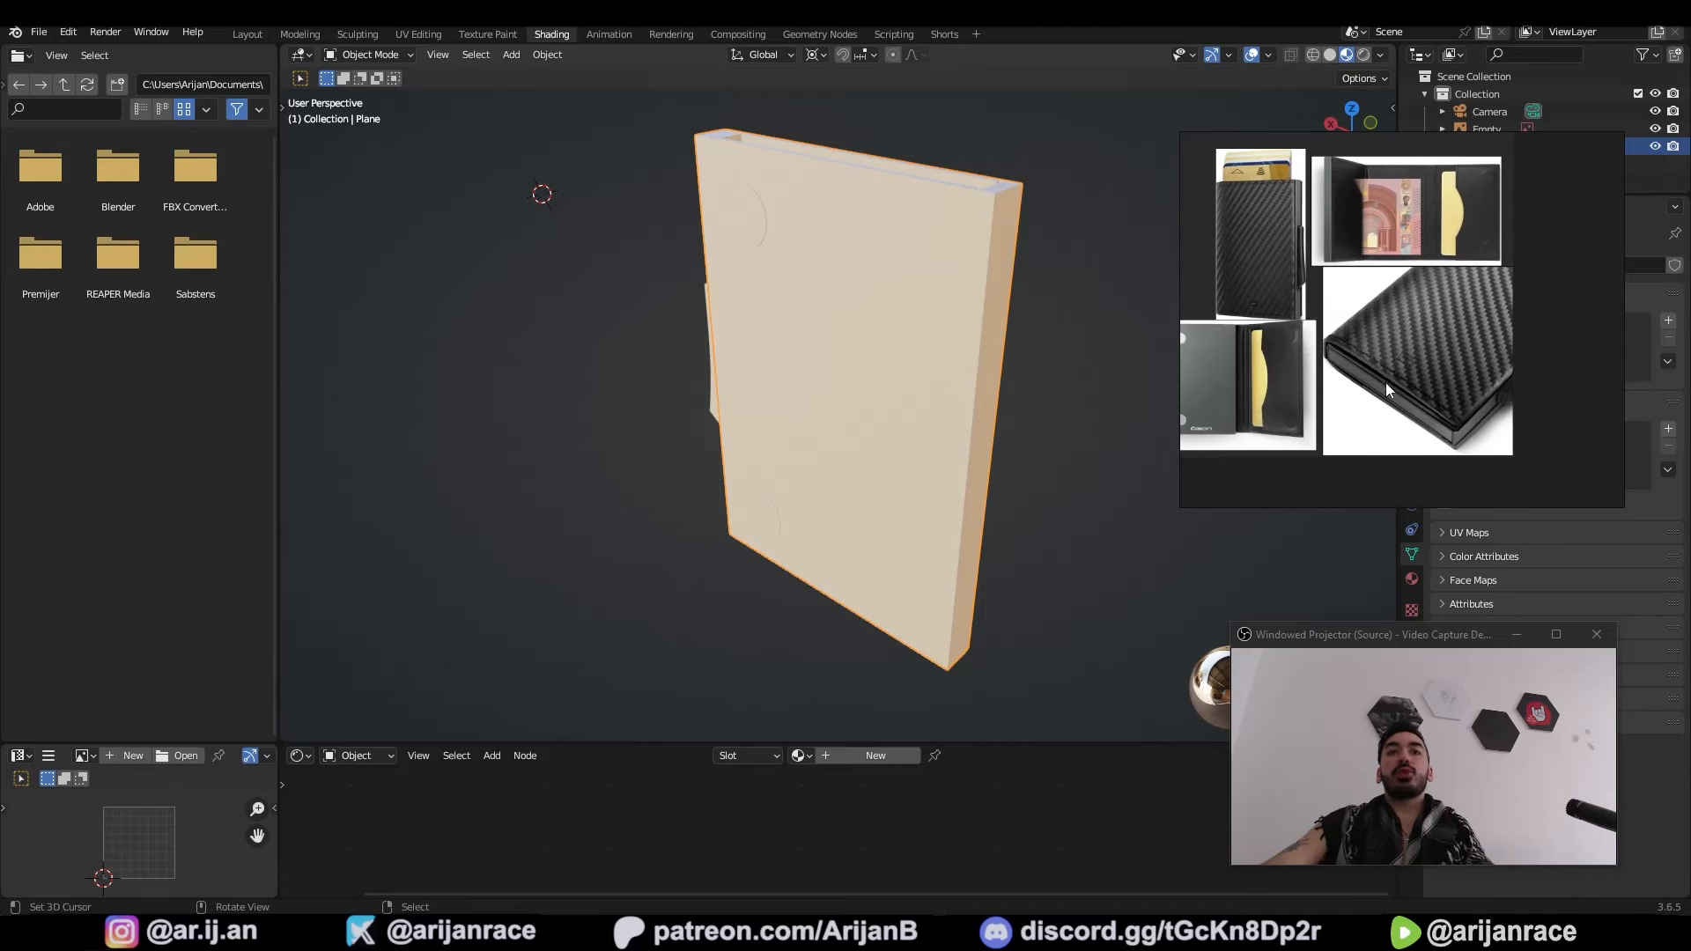
scroll(1382, 351, up, 2)
scroll(1331, 340, down, 1)
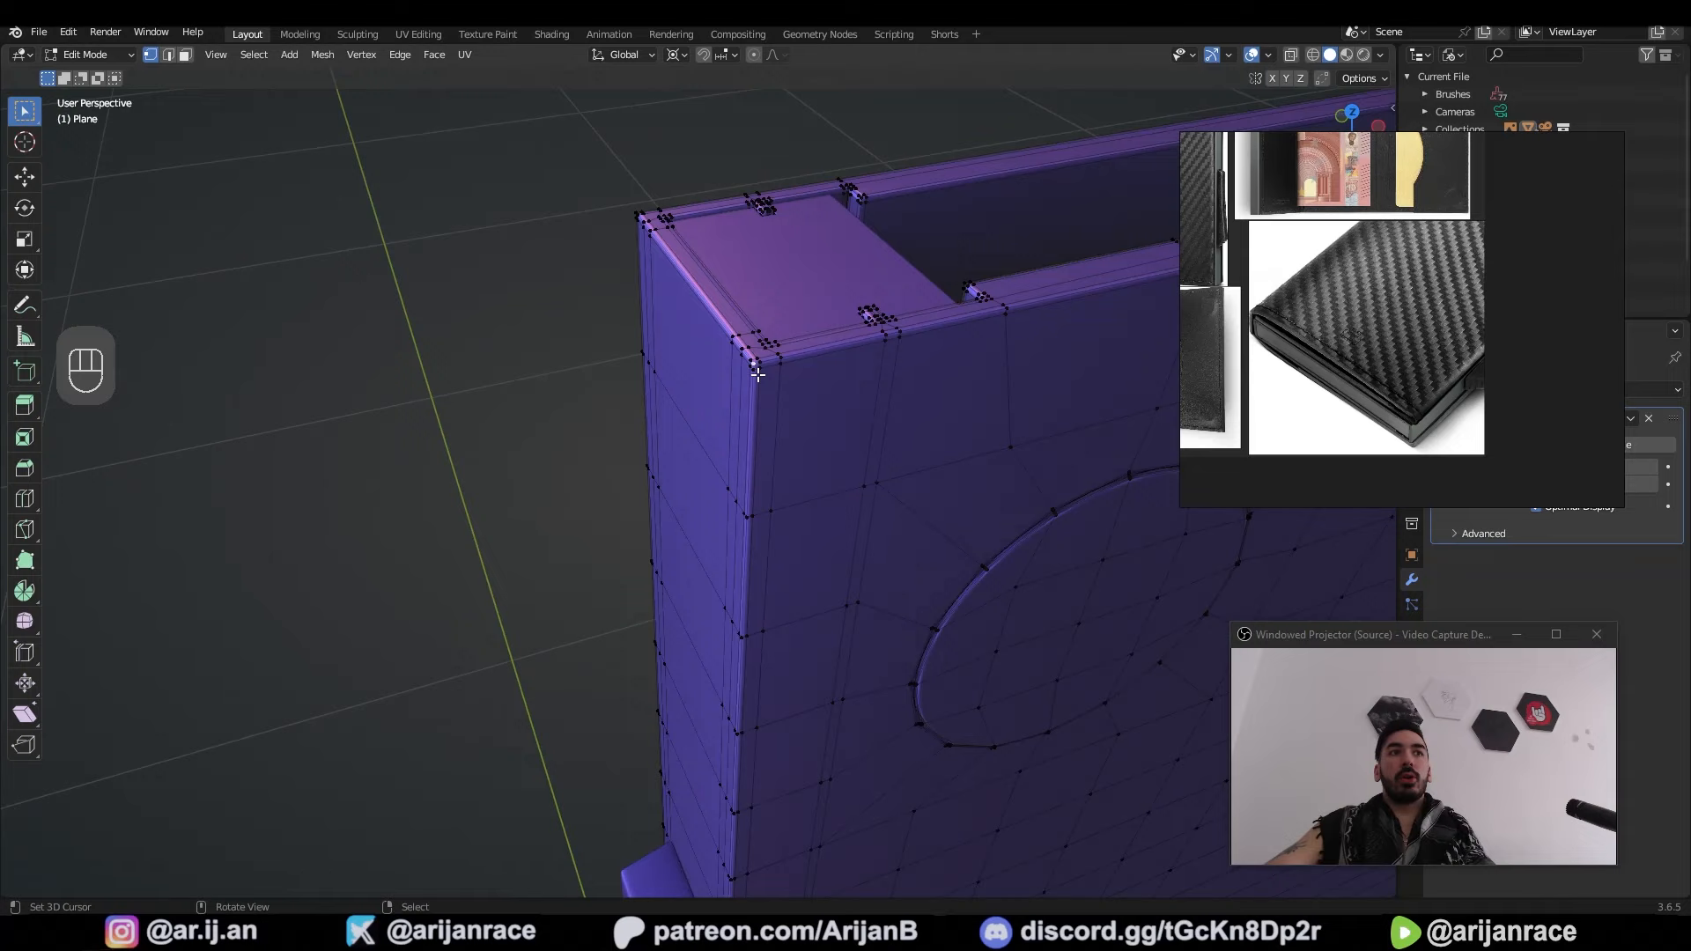
Step: Duplicate the outer corner vertices of the case's disc side, fill them with one face and separate it into its own object
scroll(759, 377, down, 8)
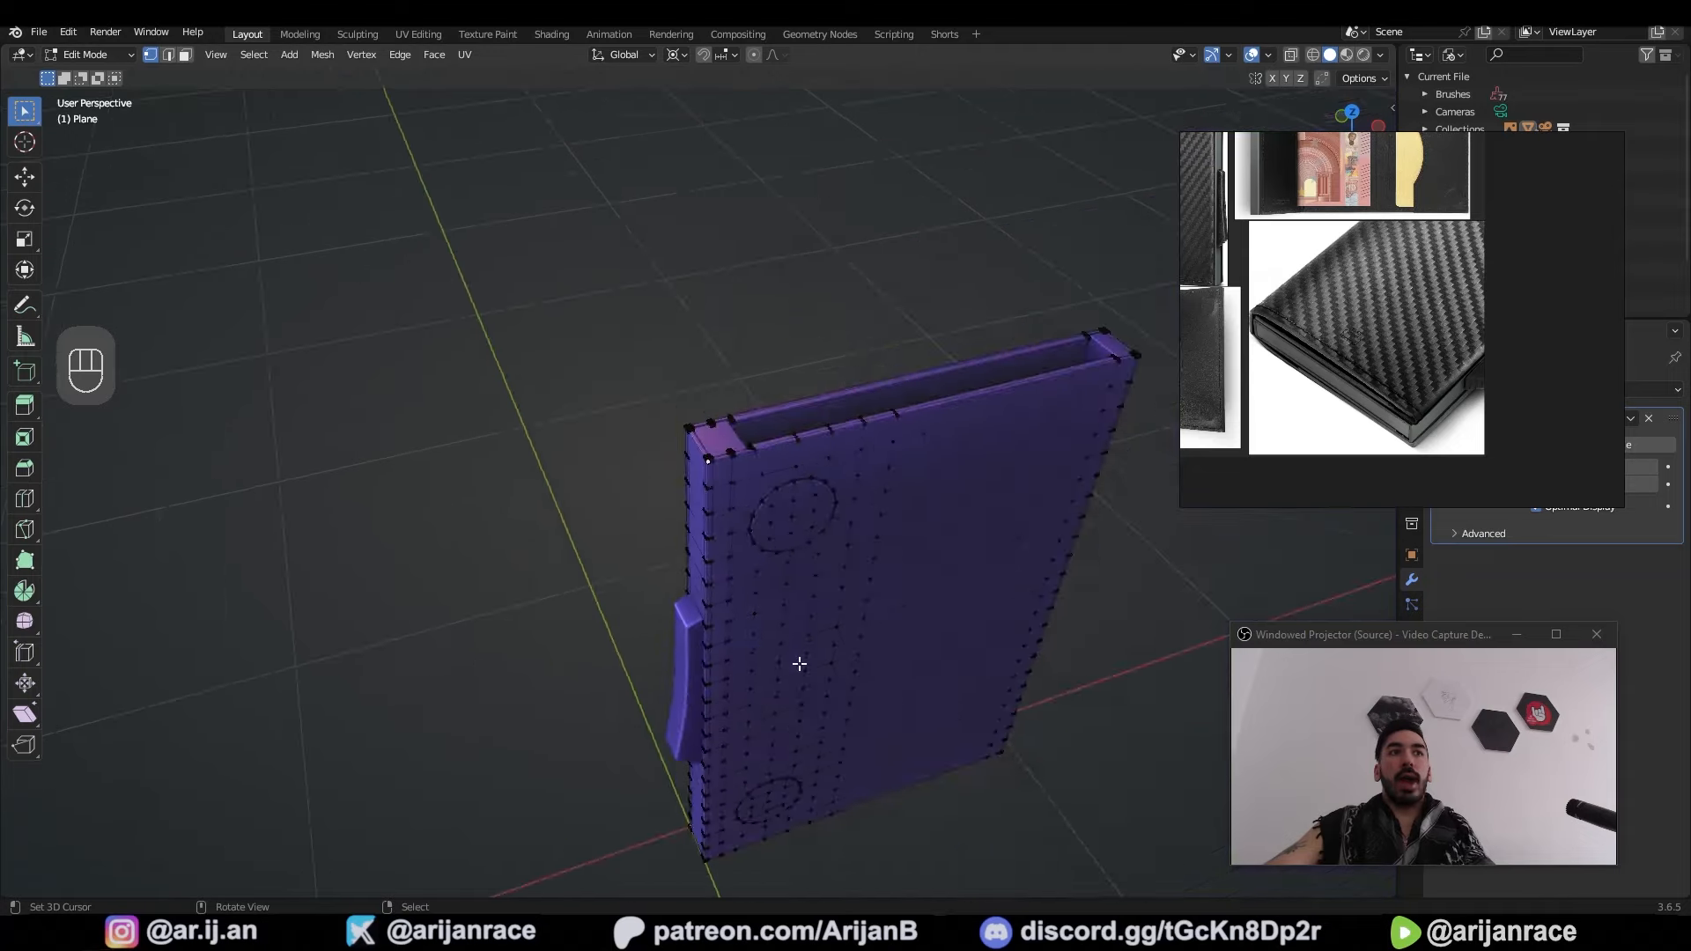
middle_drag(796, 664, 793, 472)
scroll(780, 539, up, 7)
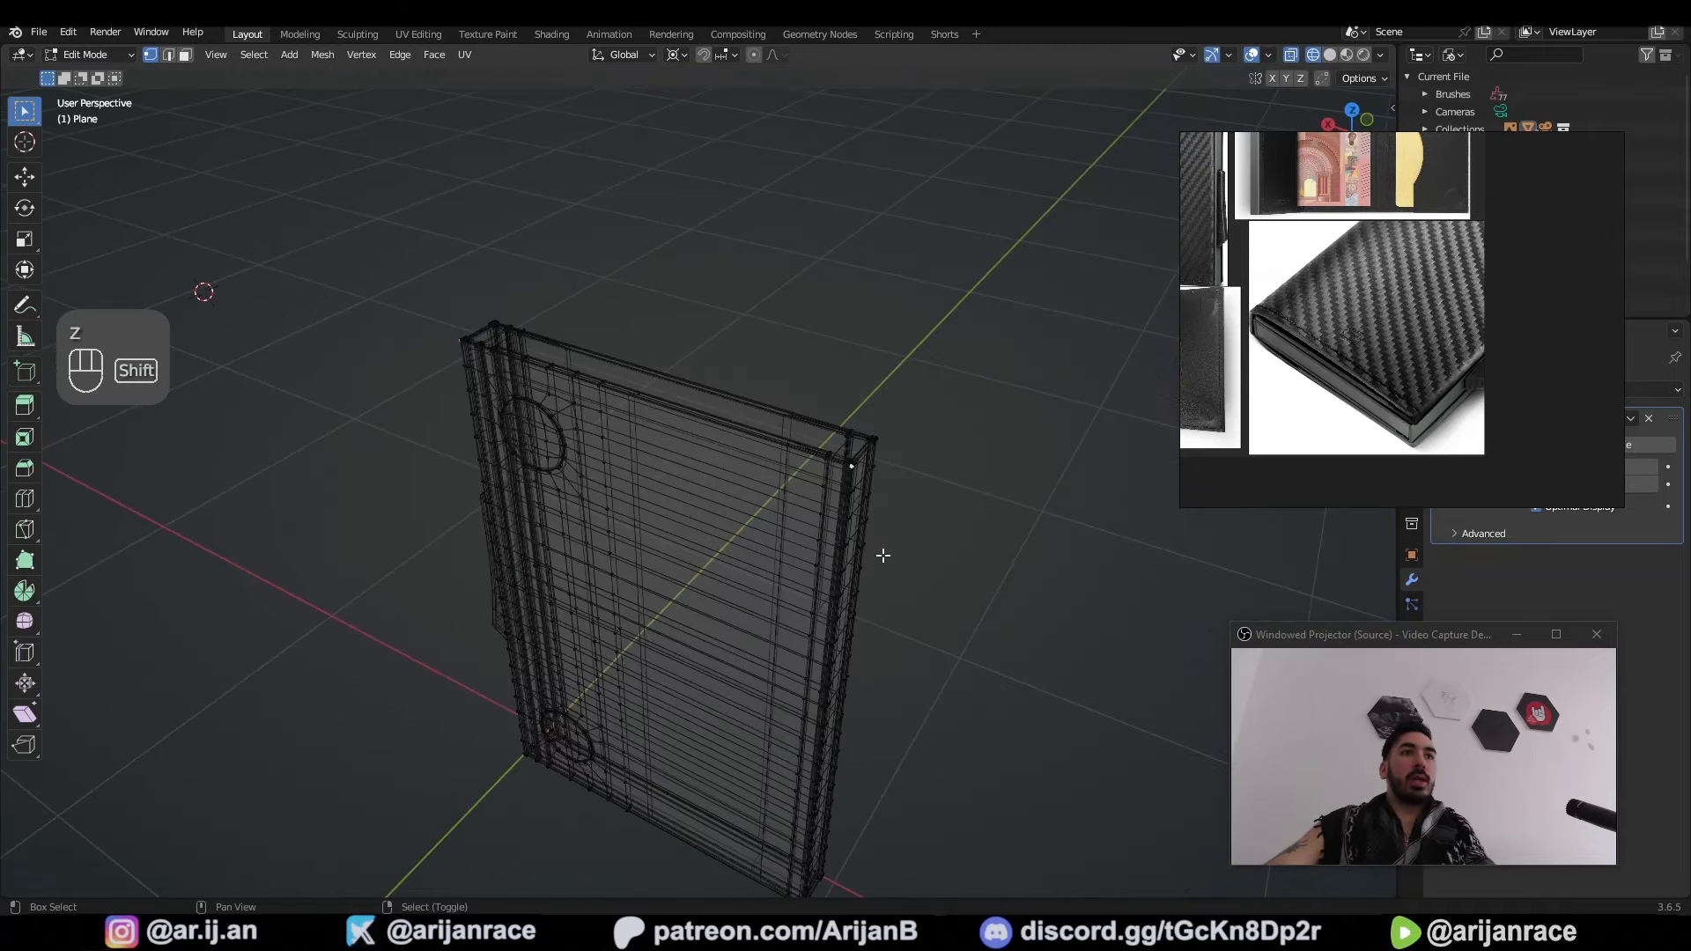
key(shift+d)
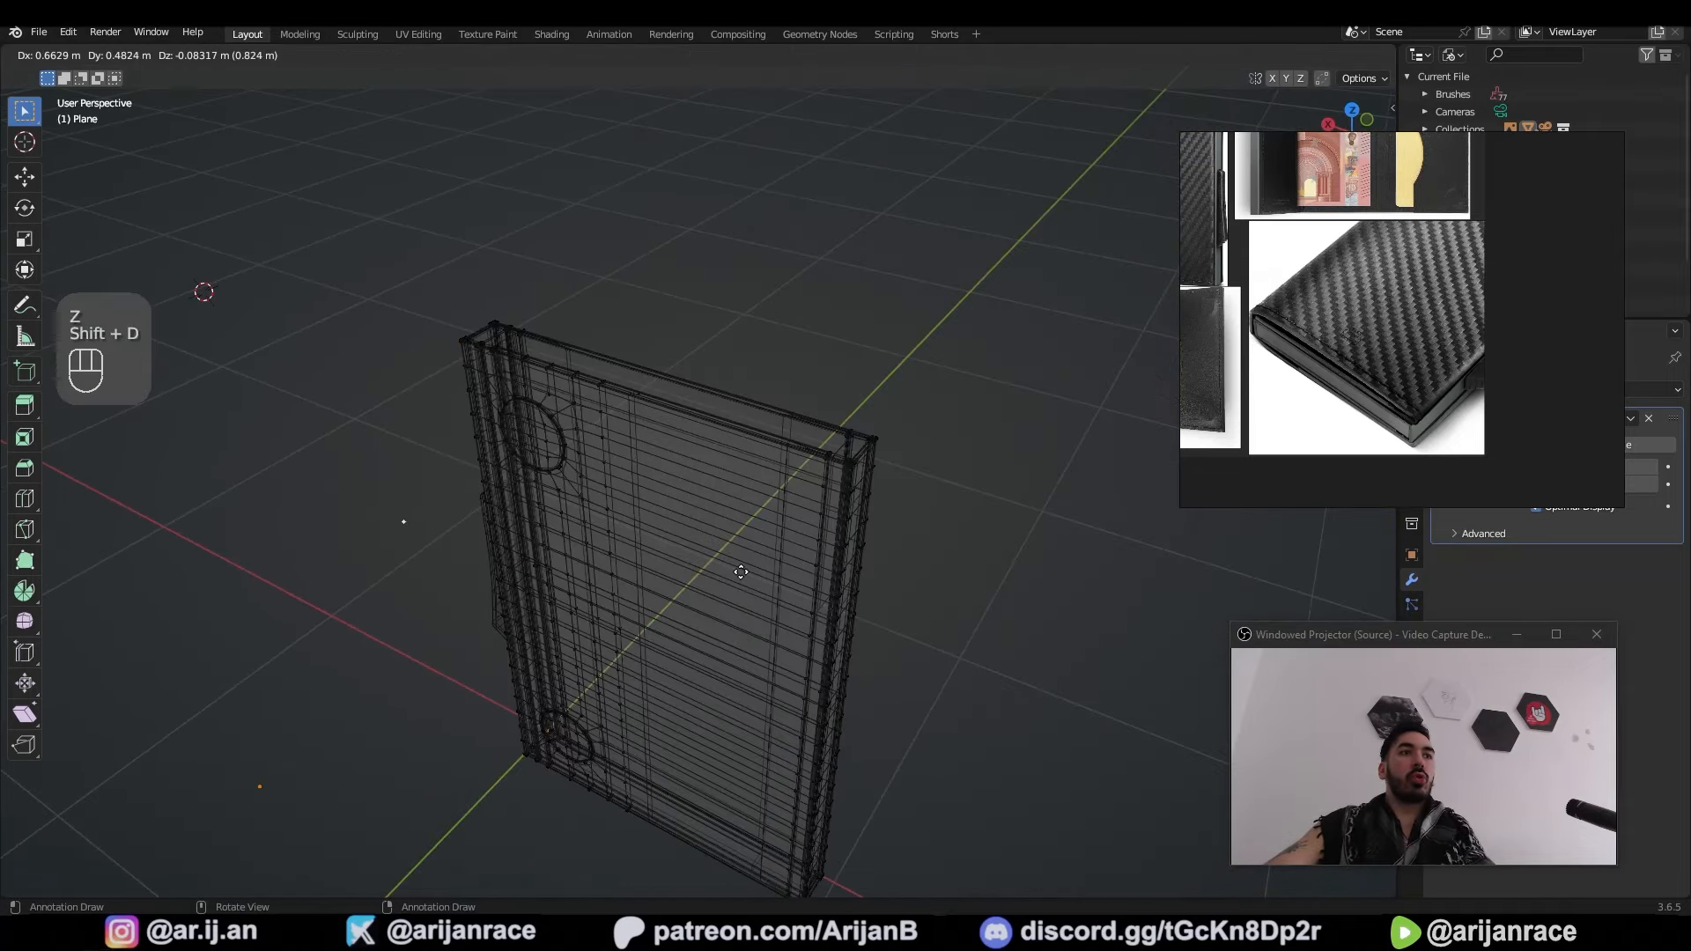
right_click(694, 371)
key(f)
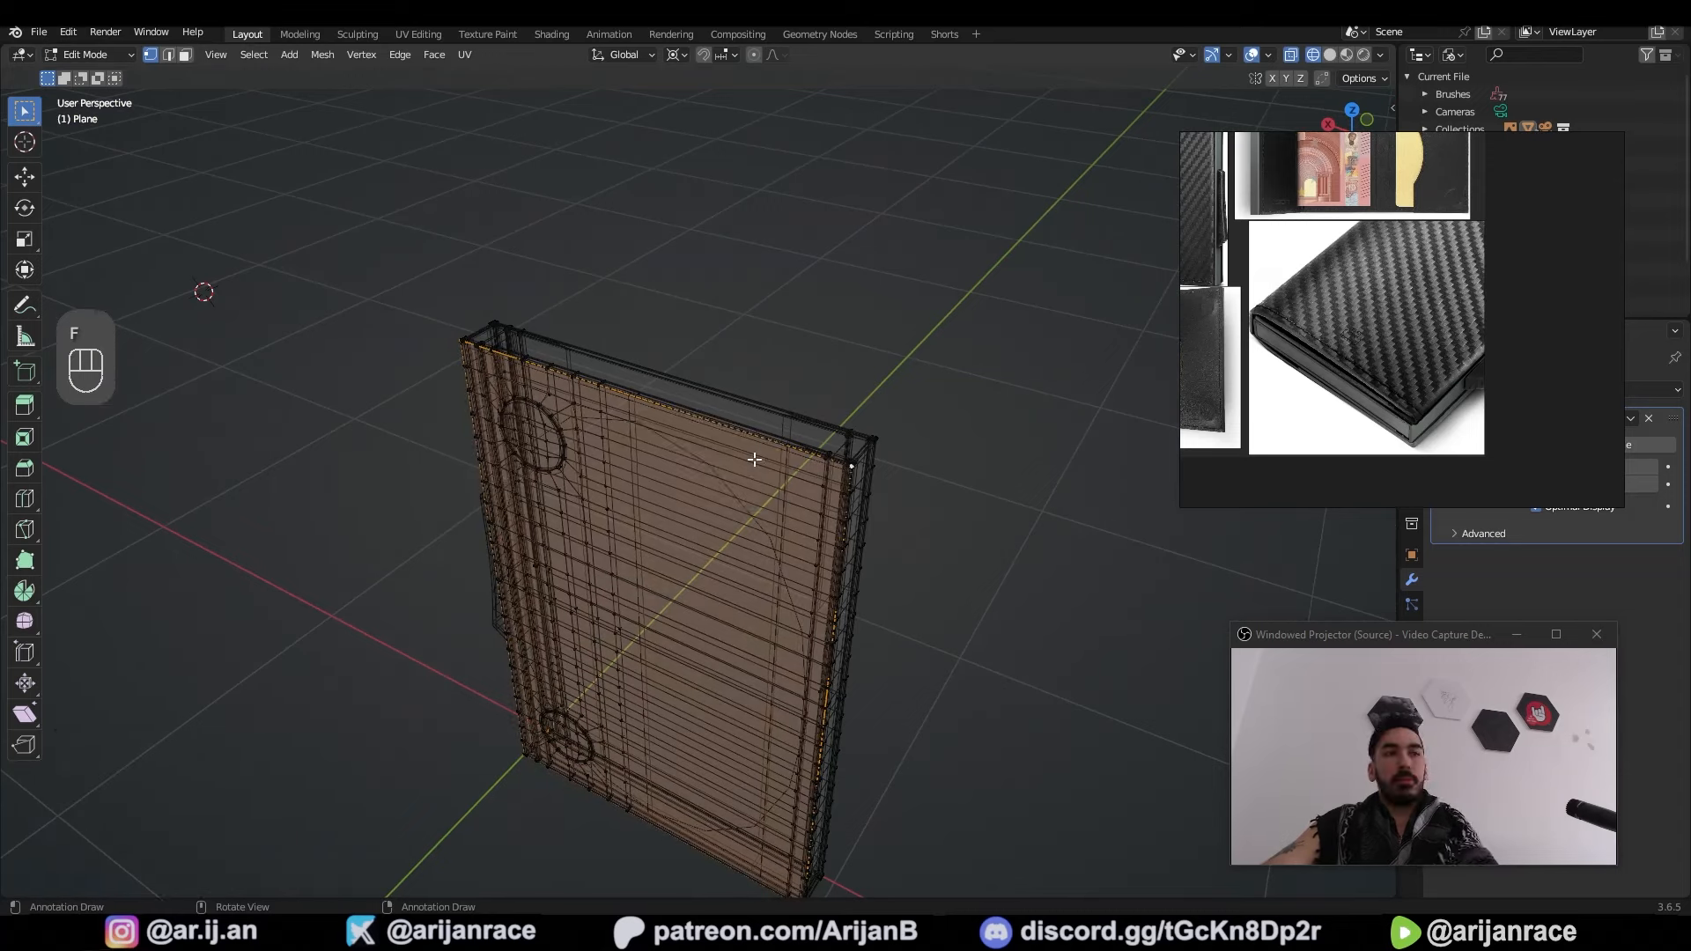
key(p)
click(731, 459)
key(z)
key(Tab)
key(KP_7)
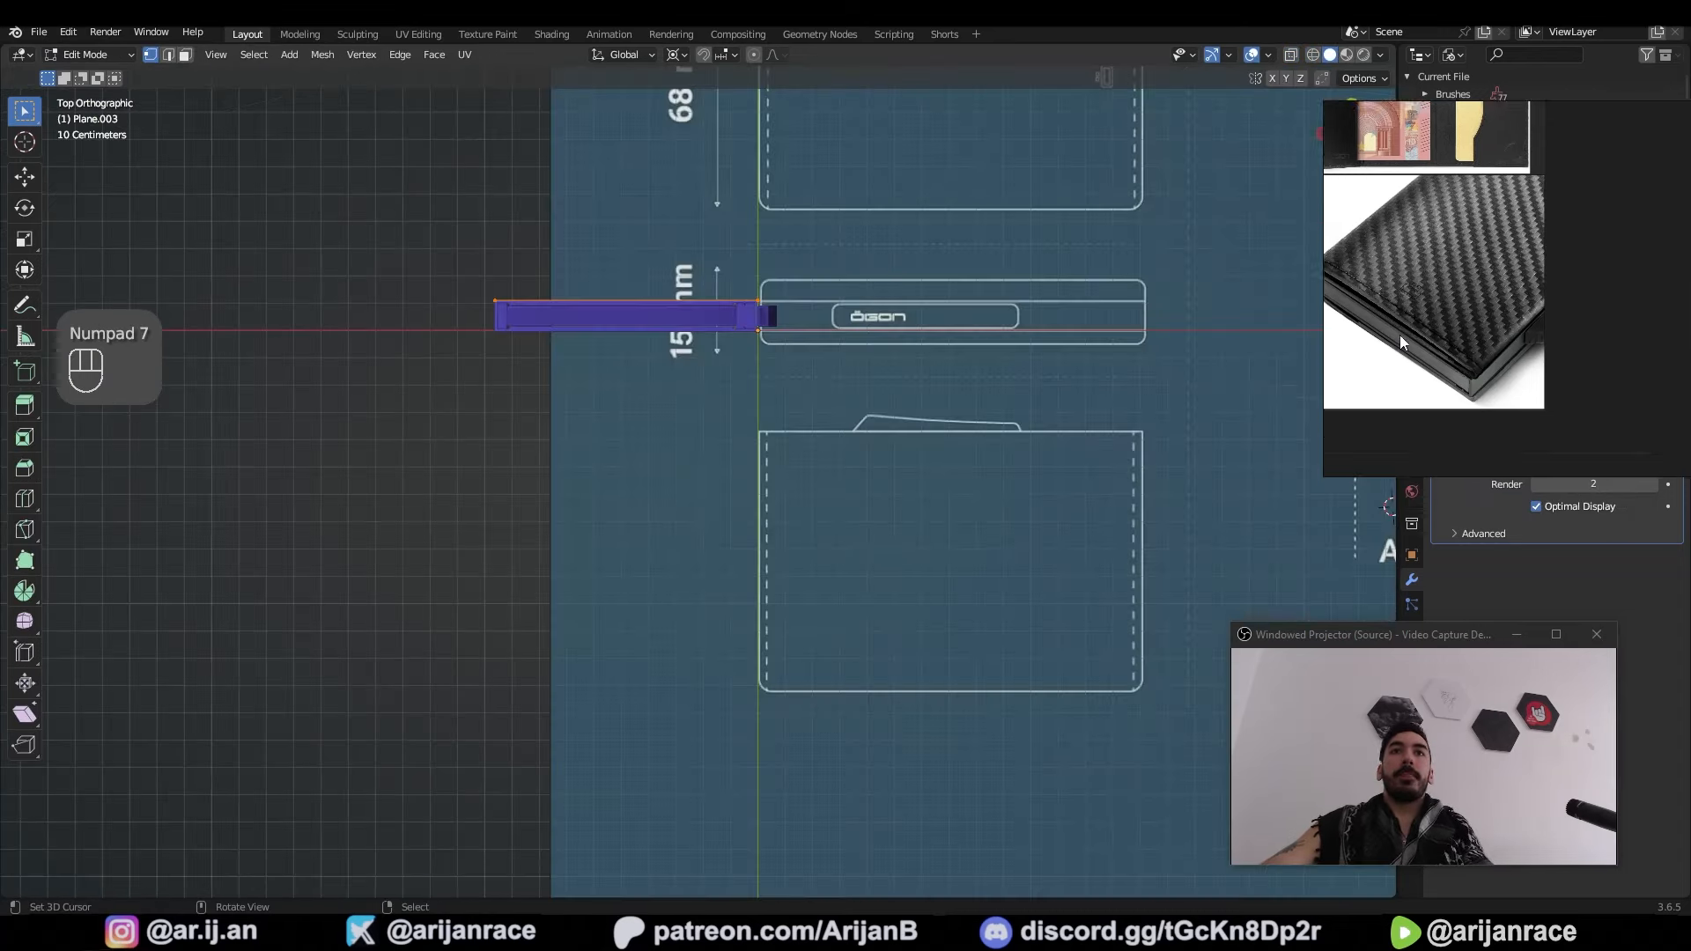
Step: Add a Solidify modifier to the separated cover plane
scroll(1398, 334, up, 3)
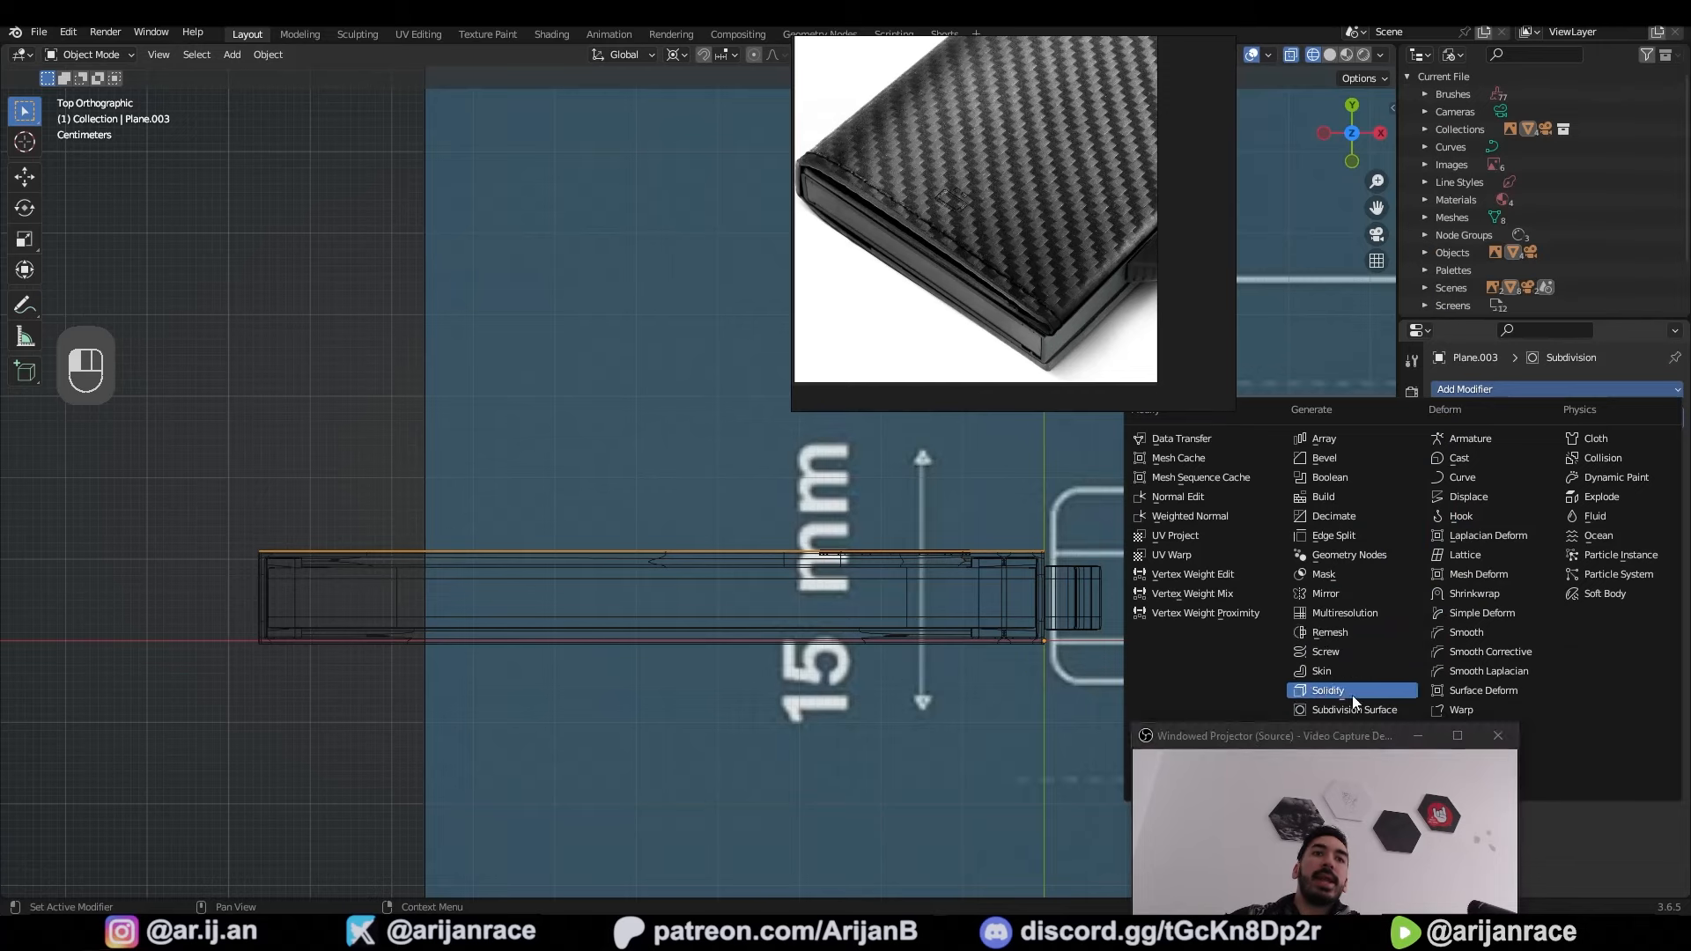
click(1308, 697)
scroll(1101, 586, up, 1)
Step: Try extruding the cover plane's hinge-side edge outward and back over the plane as a trial fold
key(e)
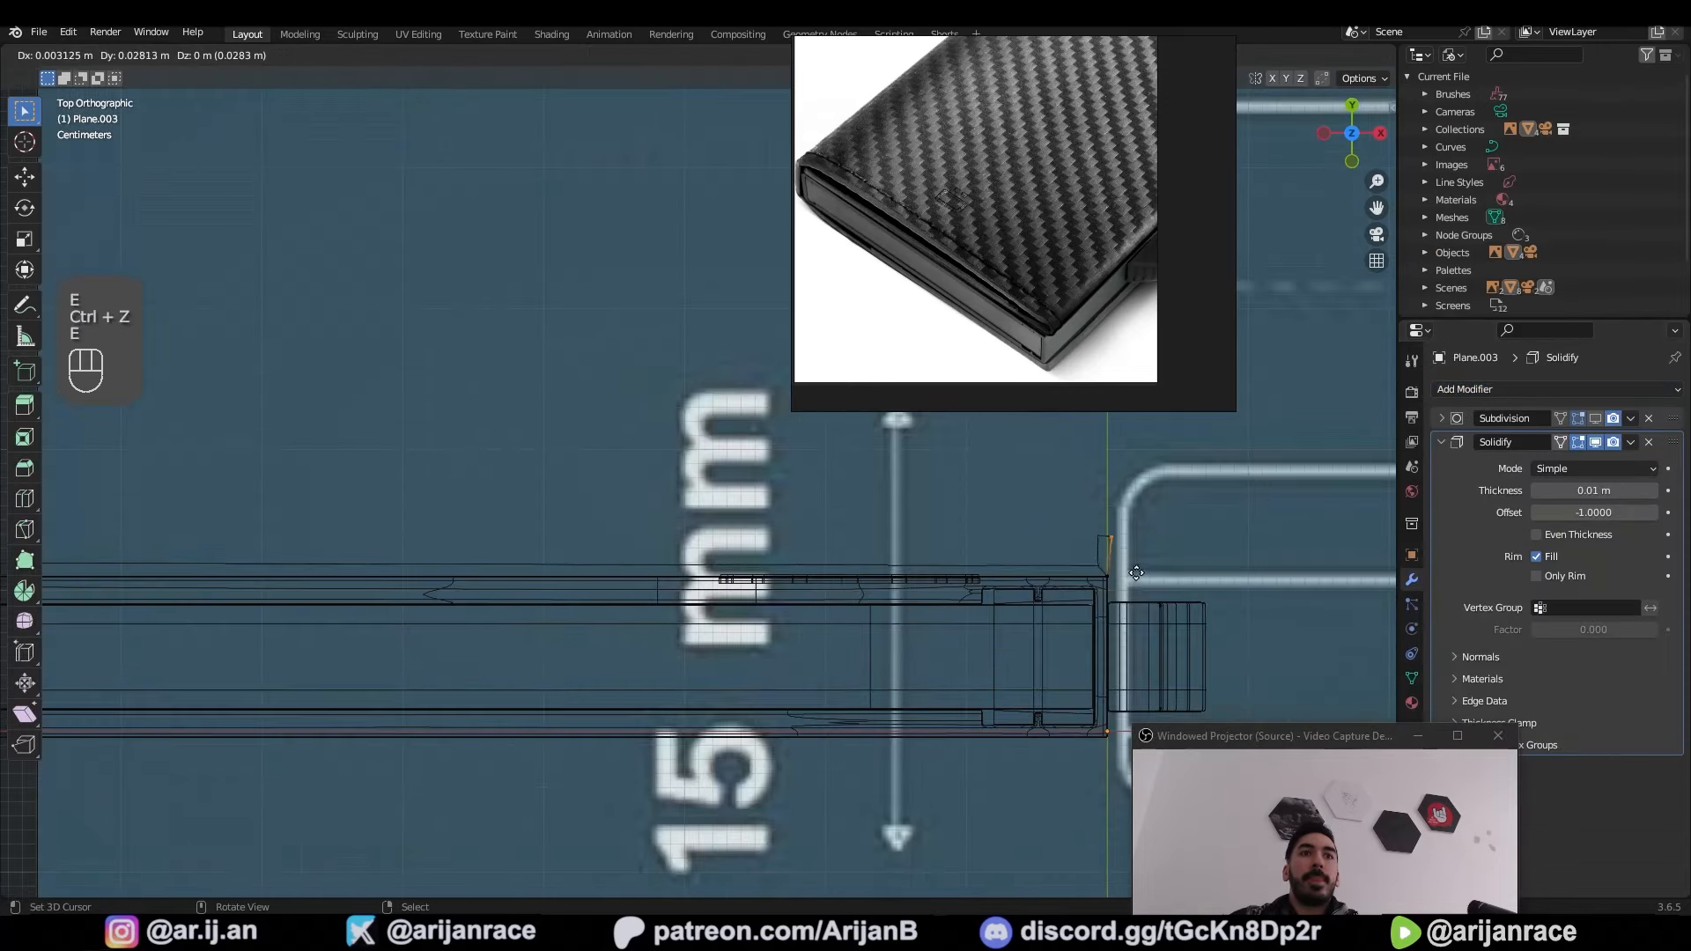
click(1136, 561)
click(930, 556)
scroll(1039, 539, down, 2)
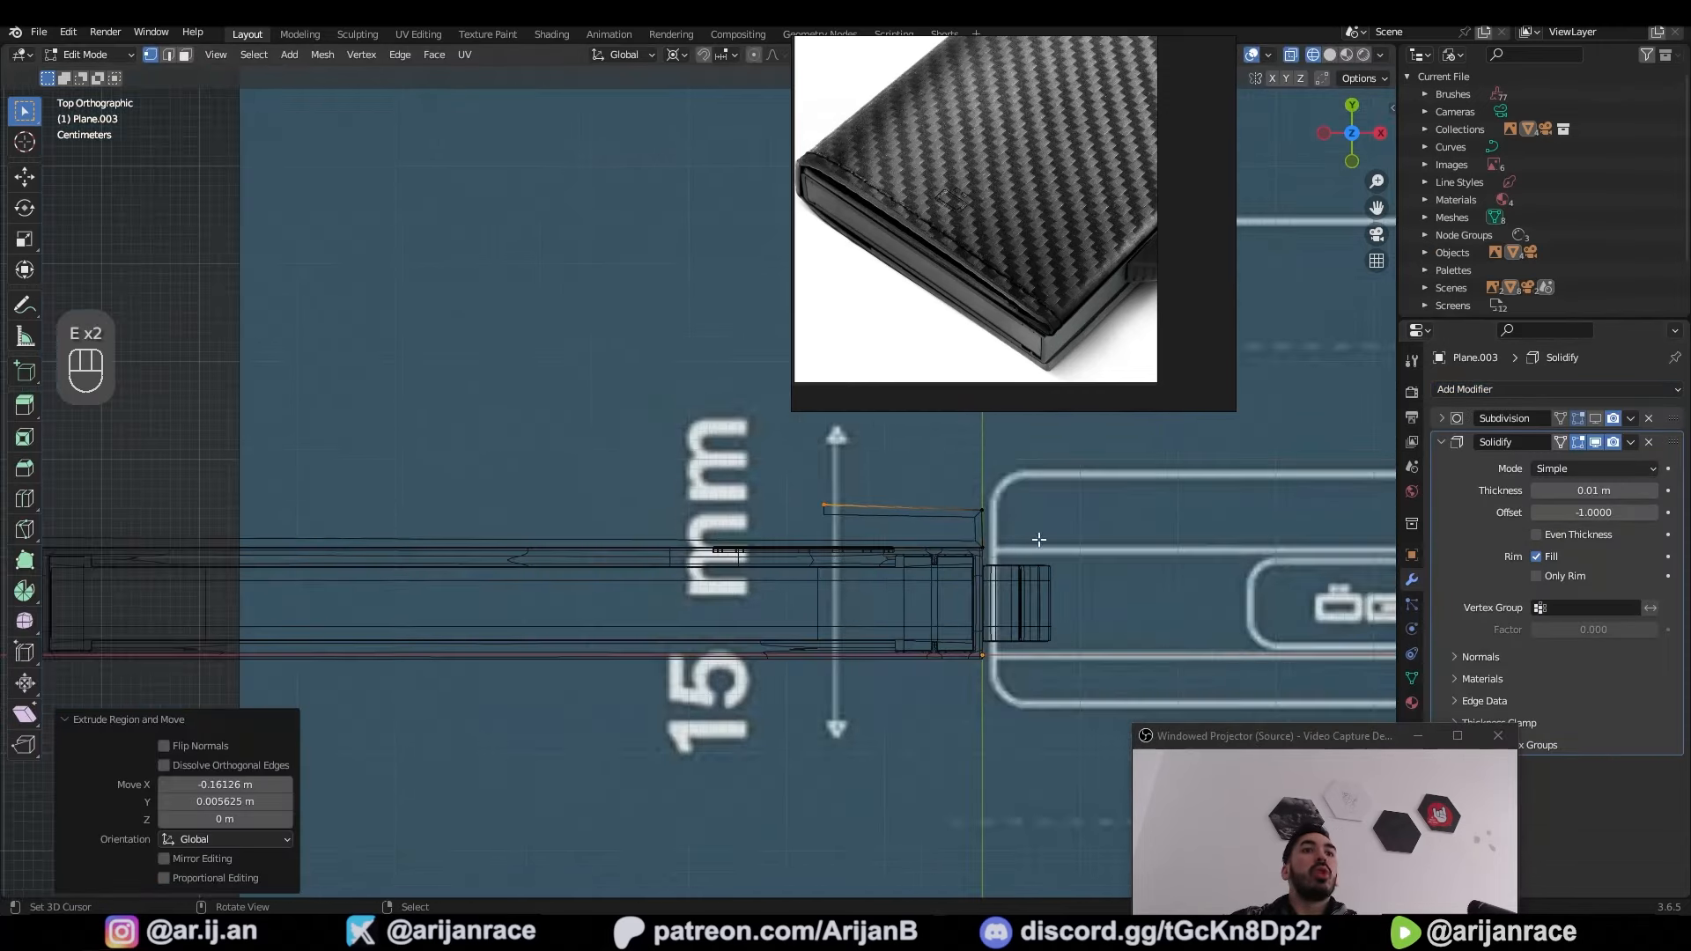
key(ctrl+z)
key(e)
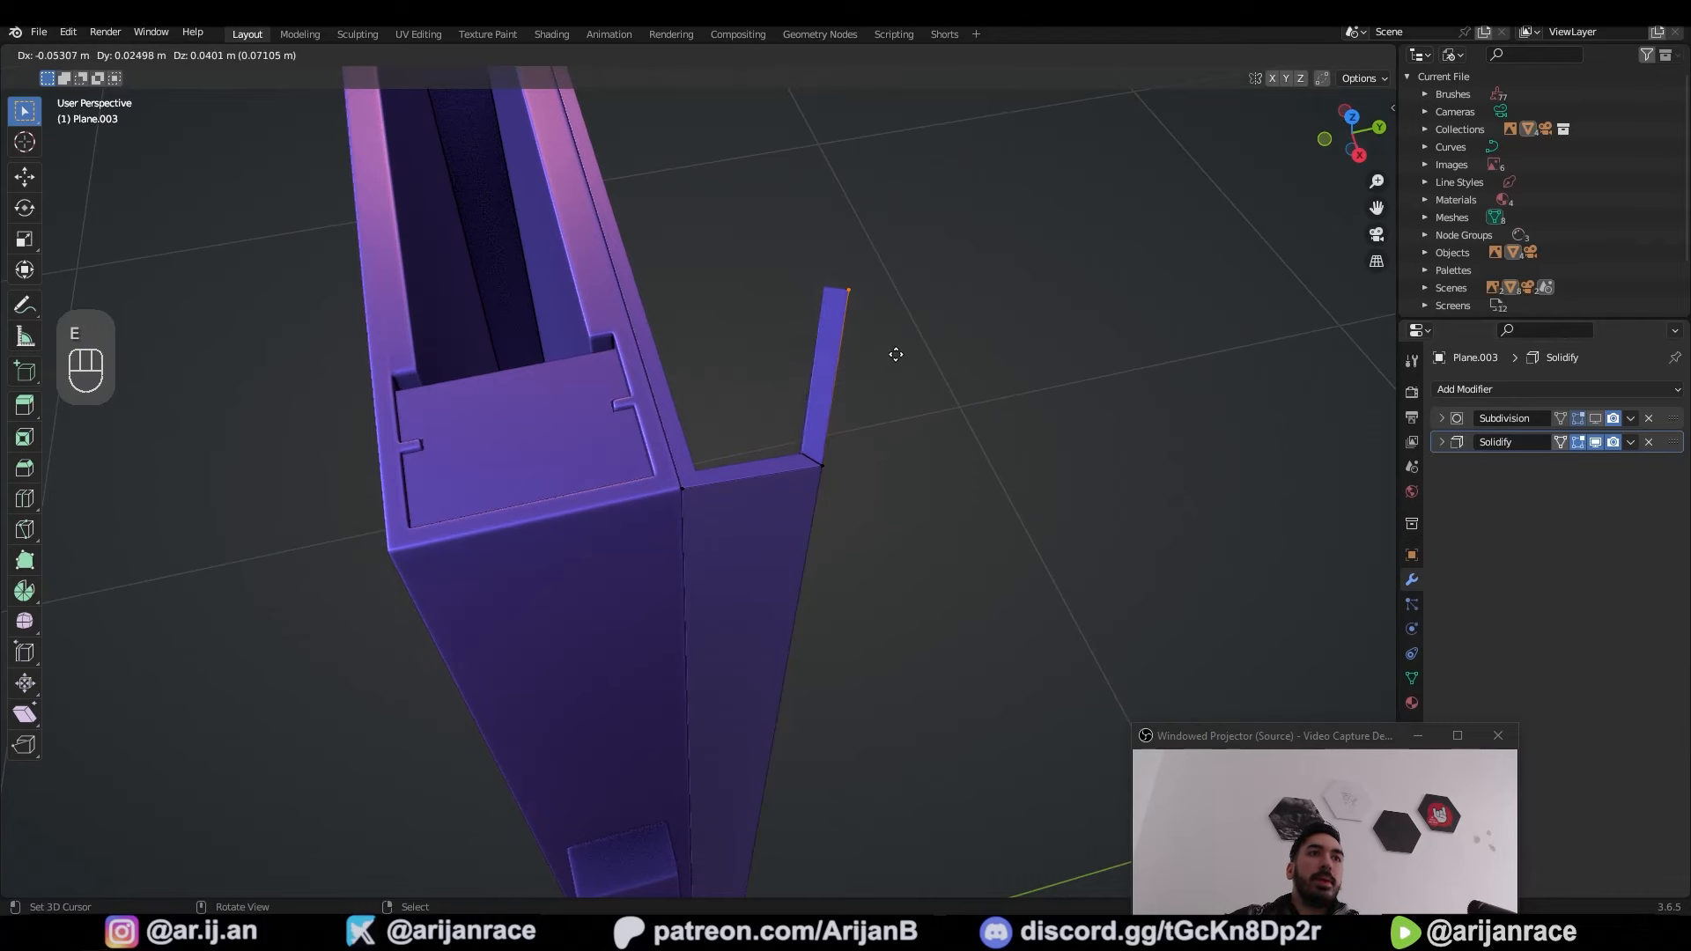
click(896, 354)
Step: Add a Bevel modifier to the cover and place it above Solidify in the modifier stack
click(1489, 388)
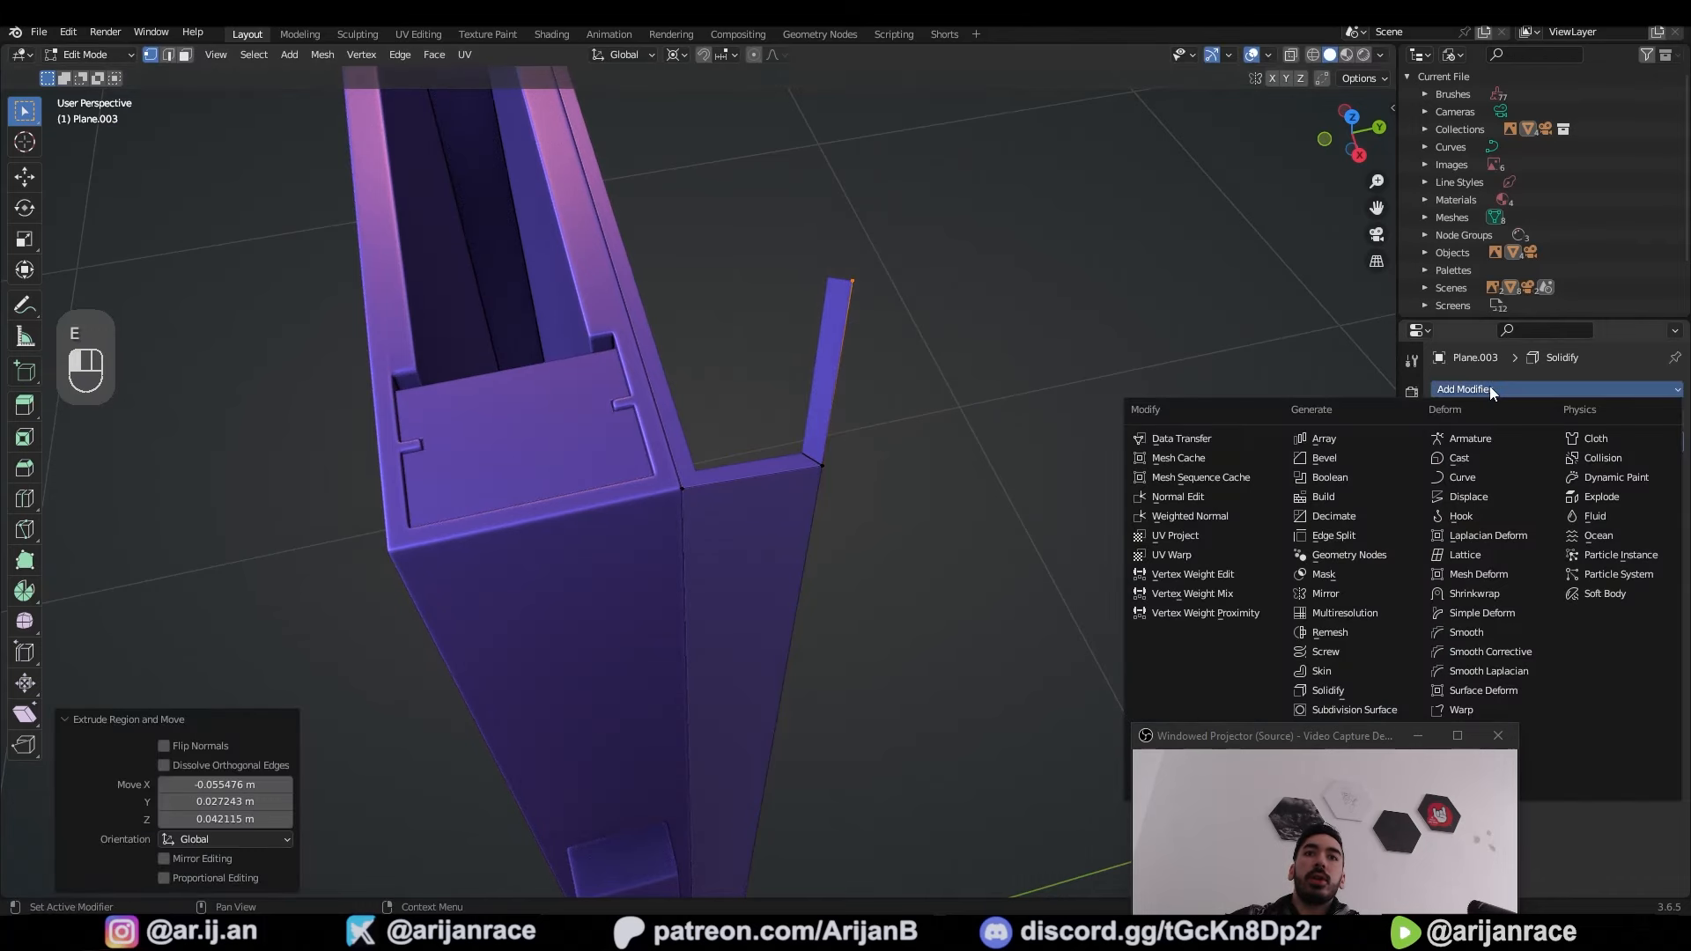
click(1353, 458)
click(1655, 464)
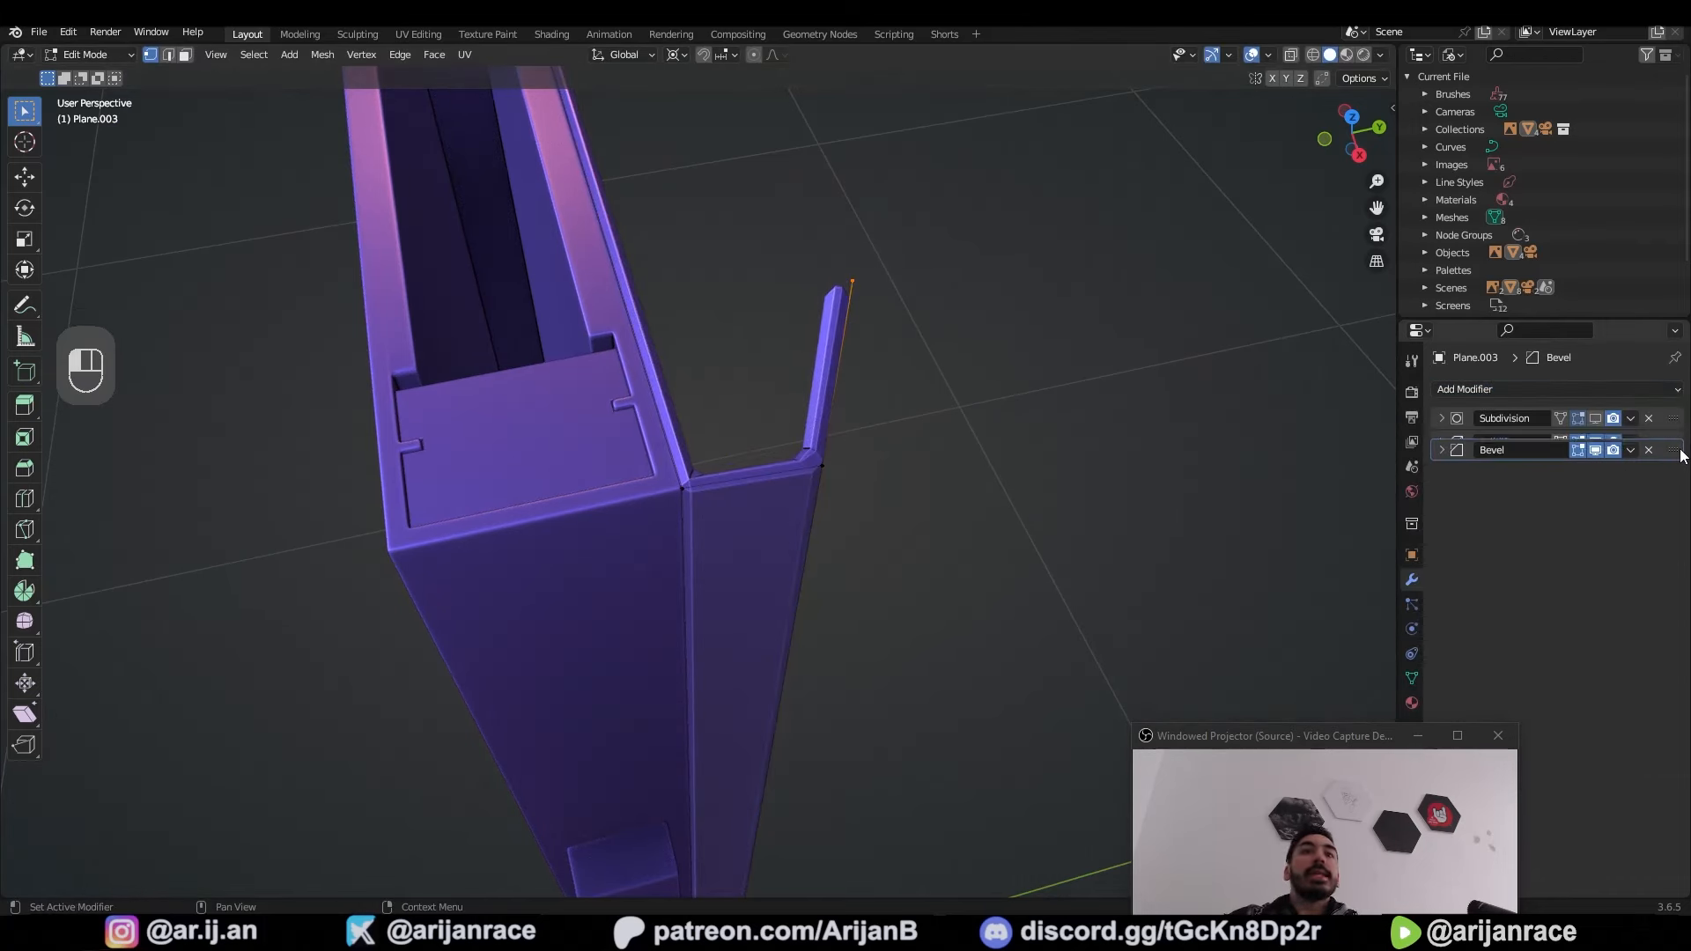
drag(1679, 443, 1678, 442)
middle_drag(1038, 490, 1007, 498)
scroll(1007, 498, up, 3)
shift+middle_drag(711, 501, 653, 504)
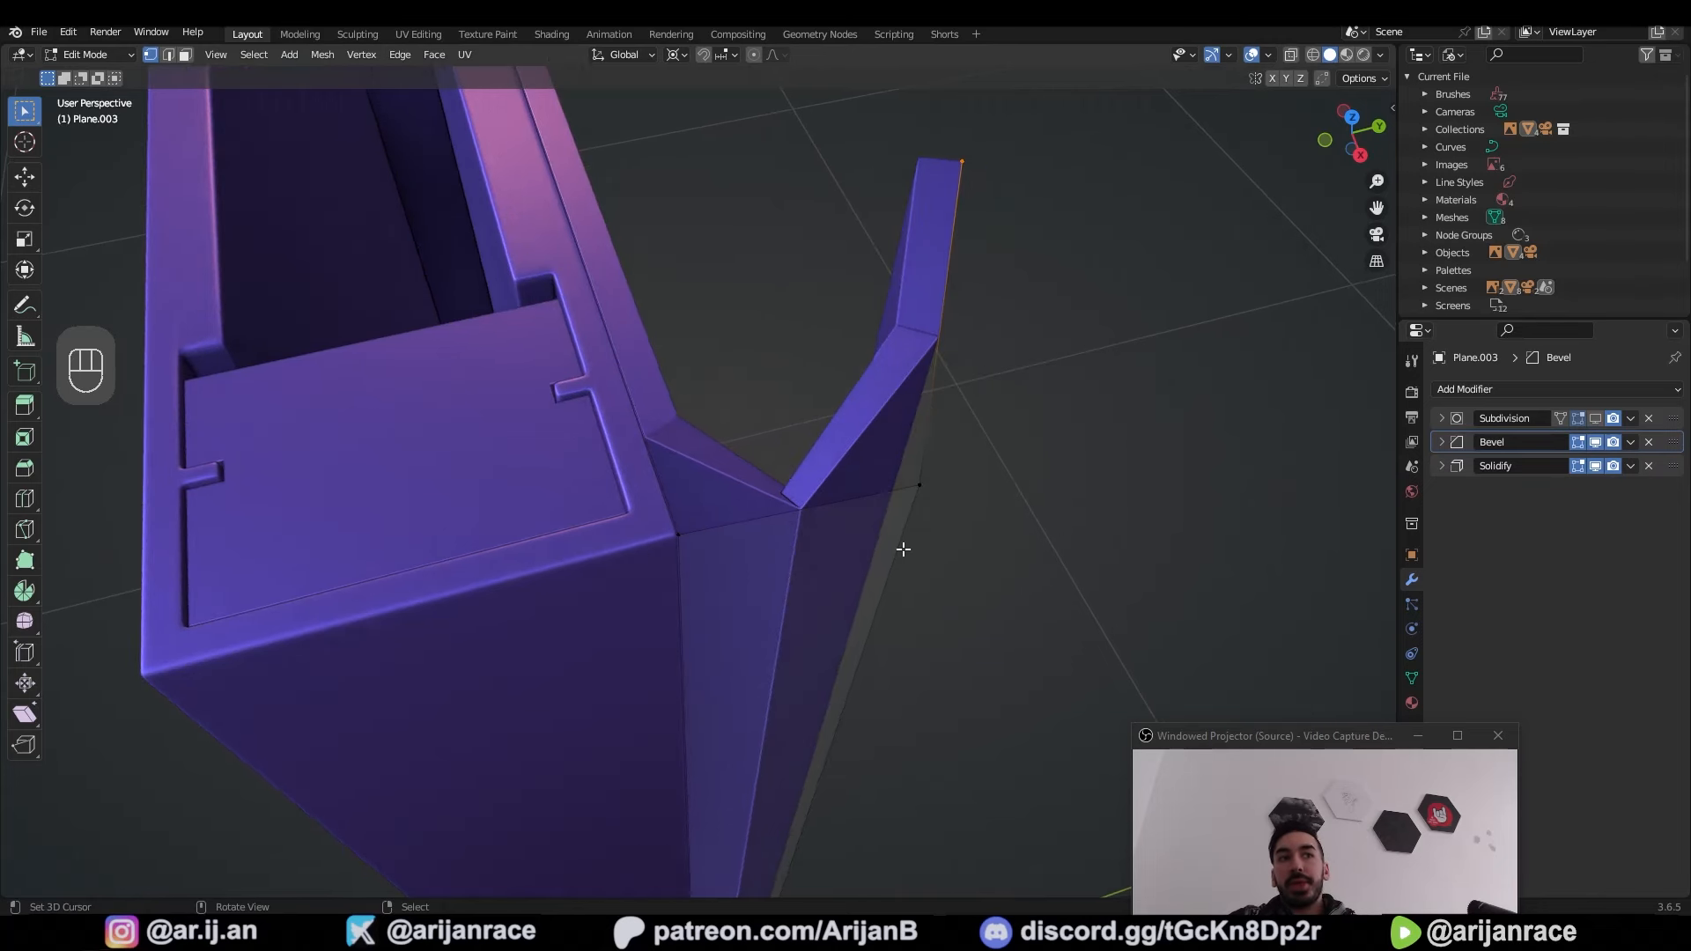
Step: Set the cover's Bevel modifier amount to 0.02 m
key(Tab)
click(1441, 441)
click(1574, 509)
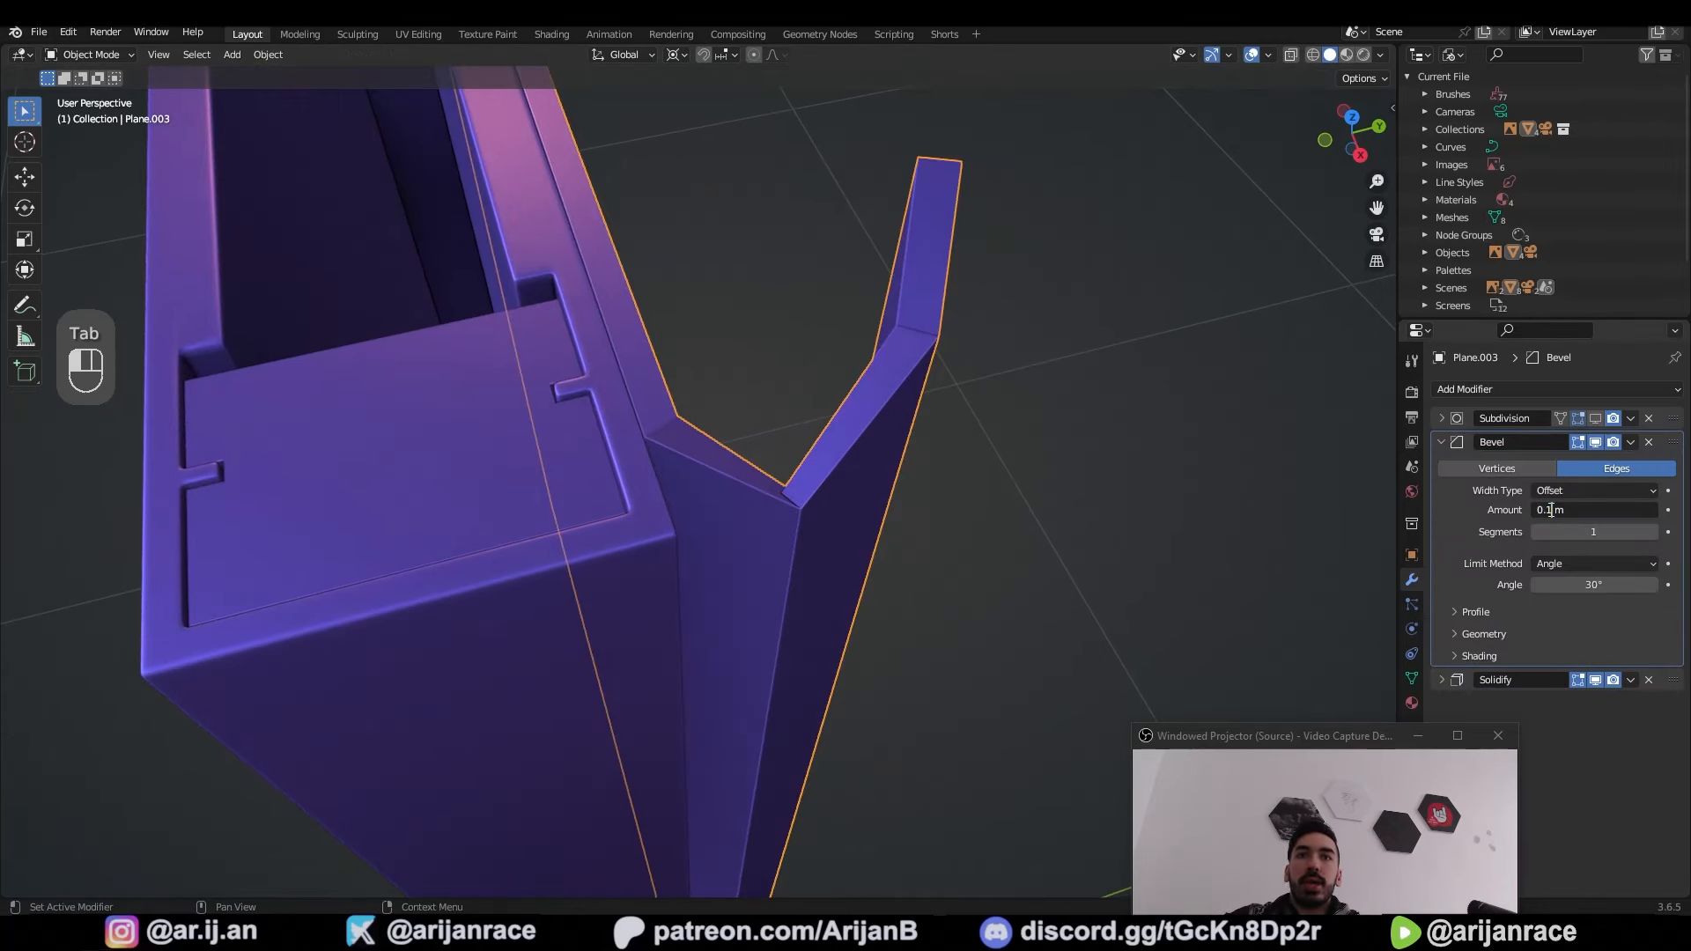
text(0)
key(Return)
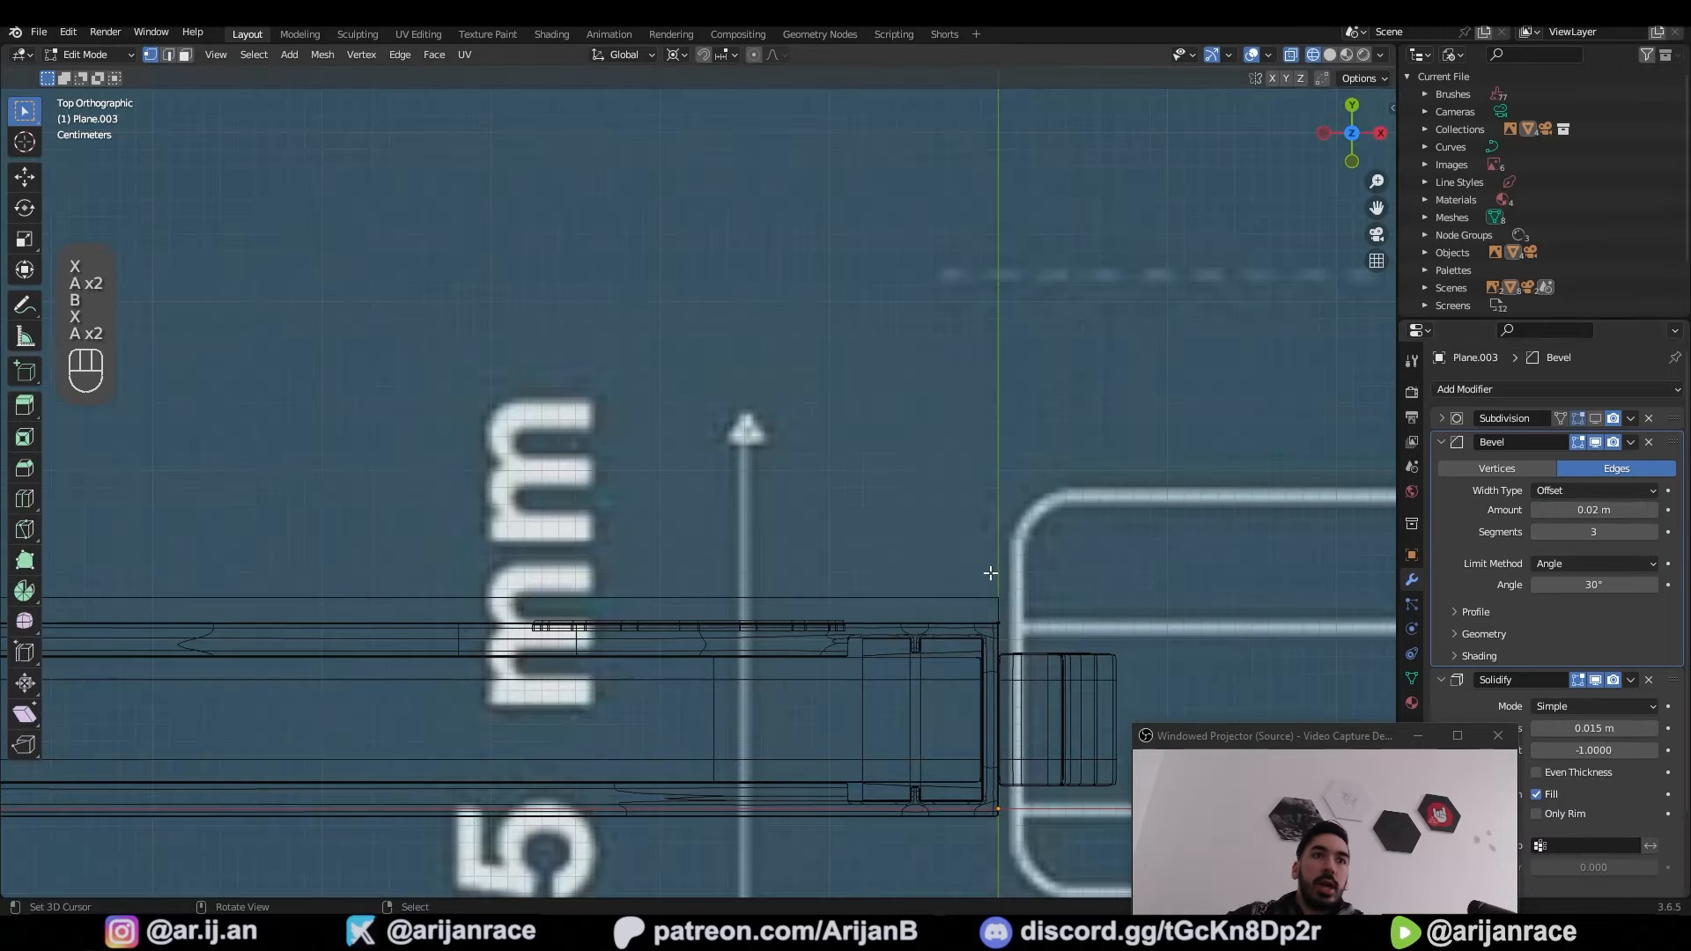
Step: Extrude the cover plane's hinge-side edge outward about 0.05 m along Y
key(e)
key(g)
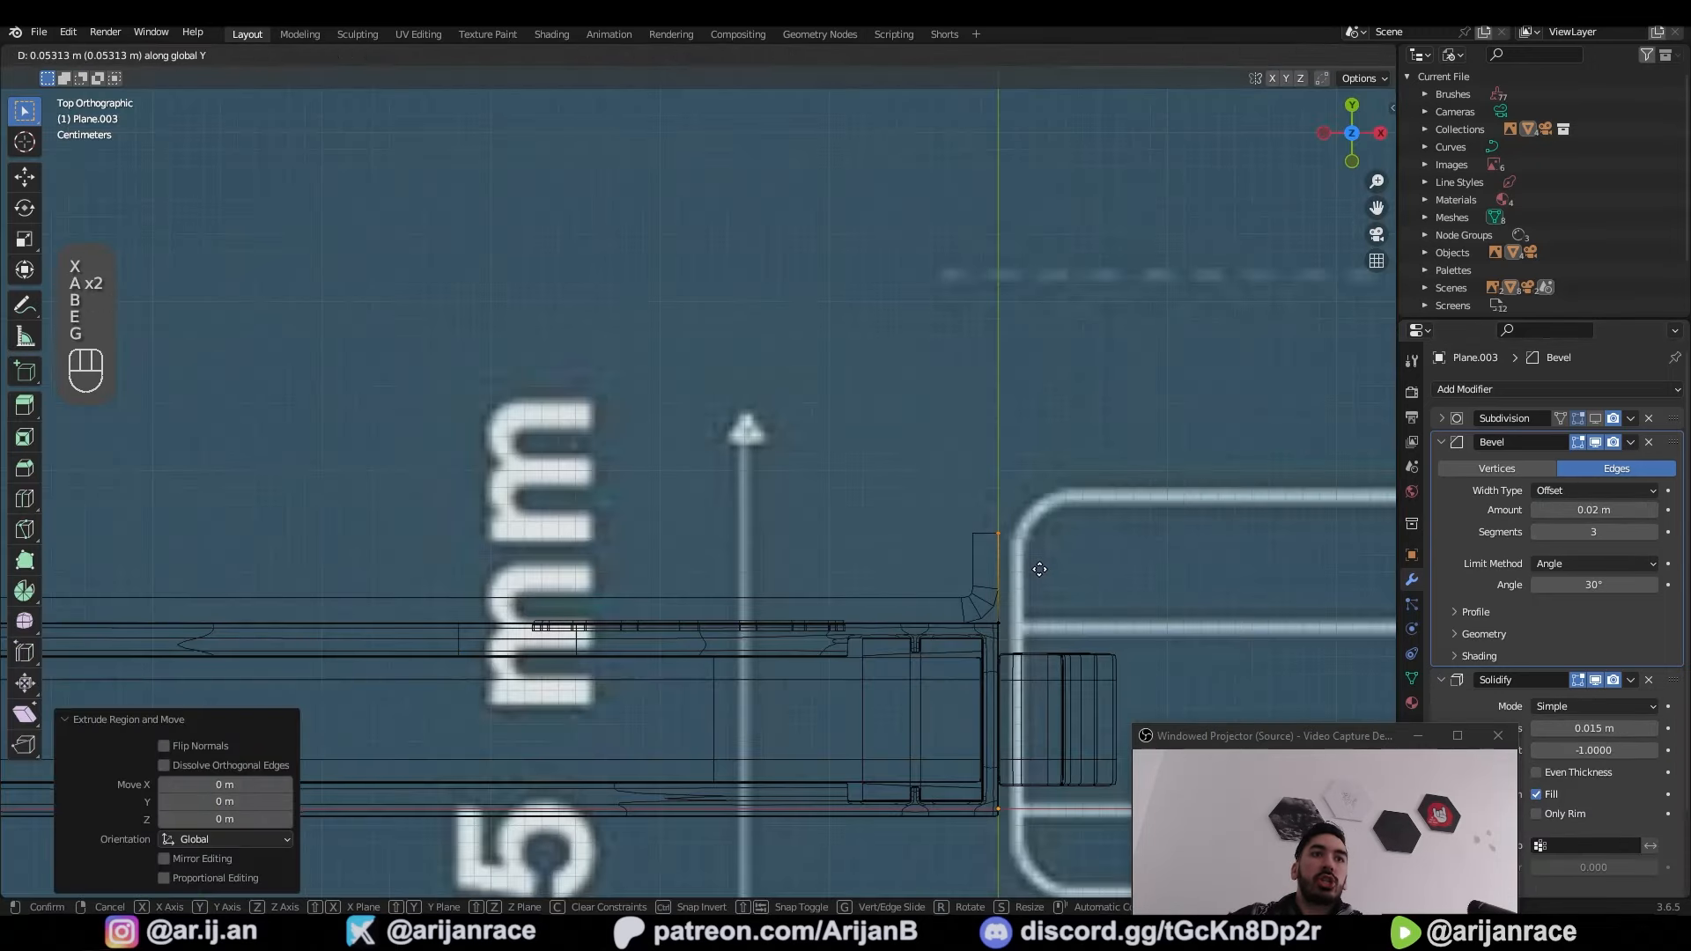
click(1039, 569)
Step: Extrude the new hinge edge along X back over the case, reaching beyond its far end
shift+middle_drag(1039, 569, 1184, 472)
scroll(1184, 473, down, 1)
key(e)
right_click(1182, 471)
key(g)
key(x)
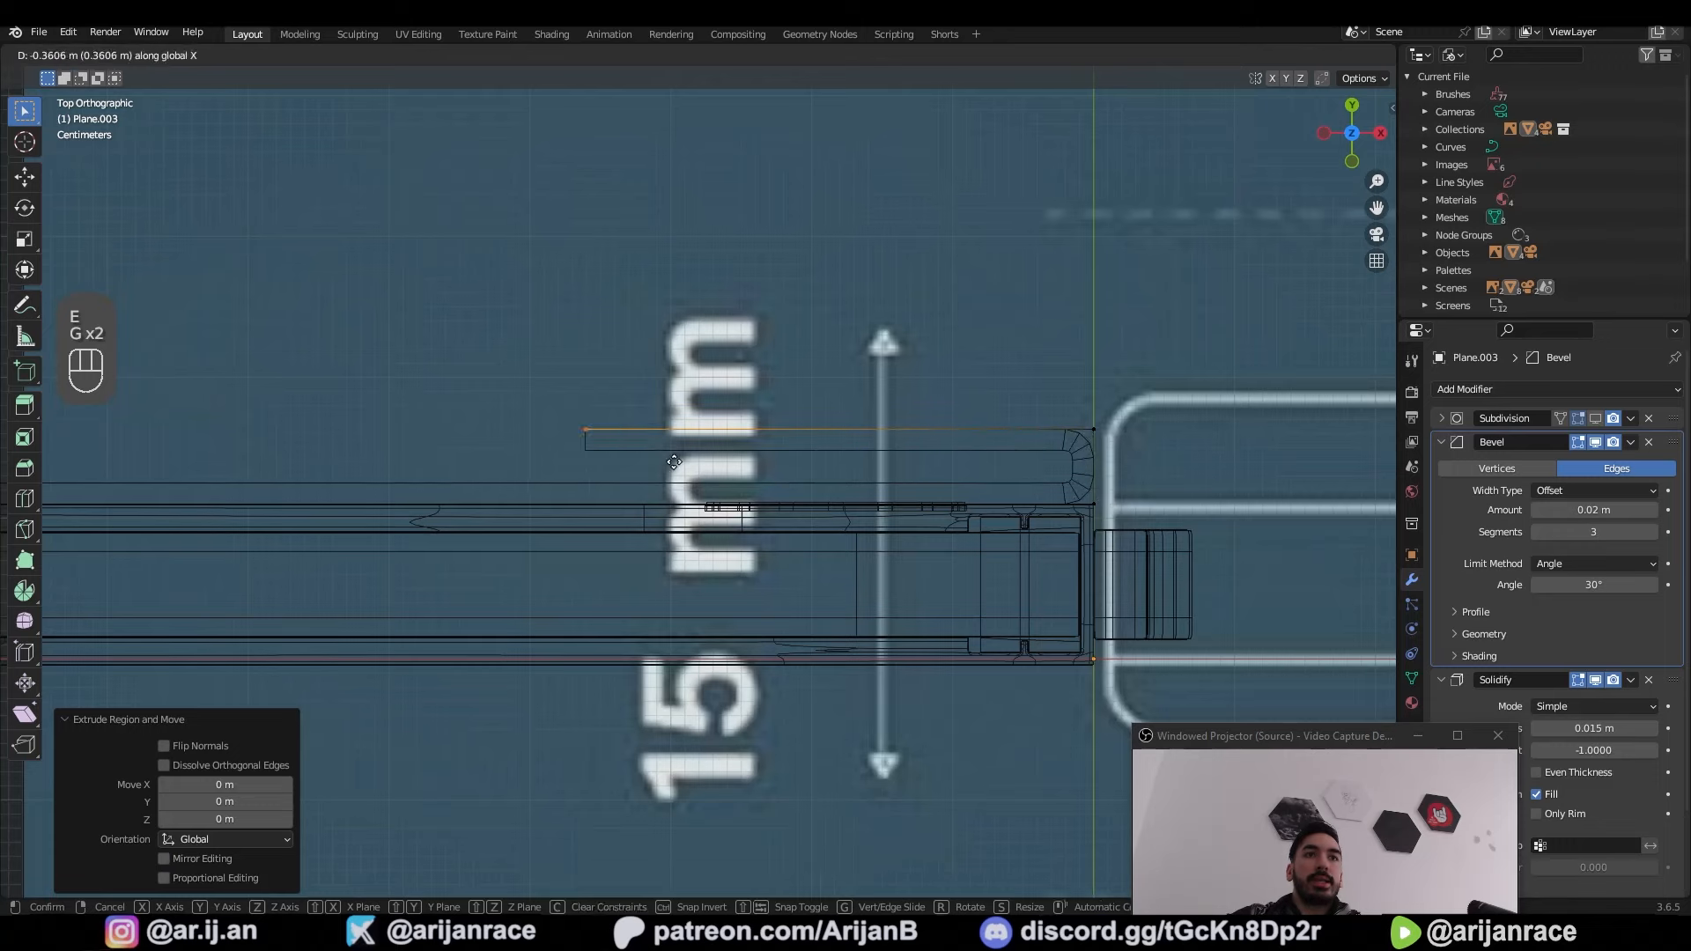
click(504, 460)
scroll(505, 459, down, 3)
key(g)
key(x)
click(1138, 420)
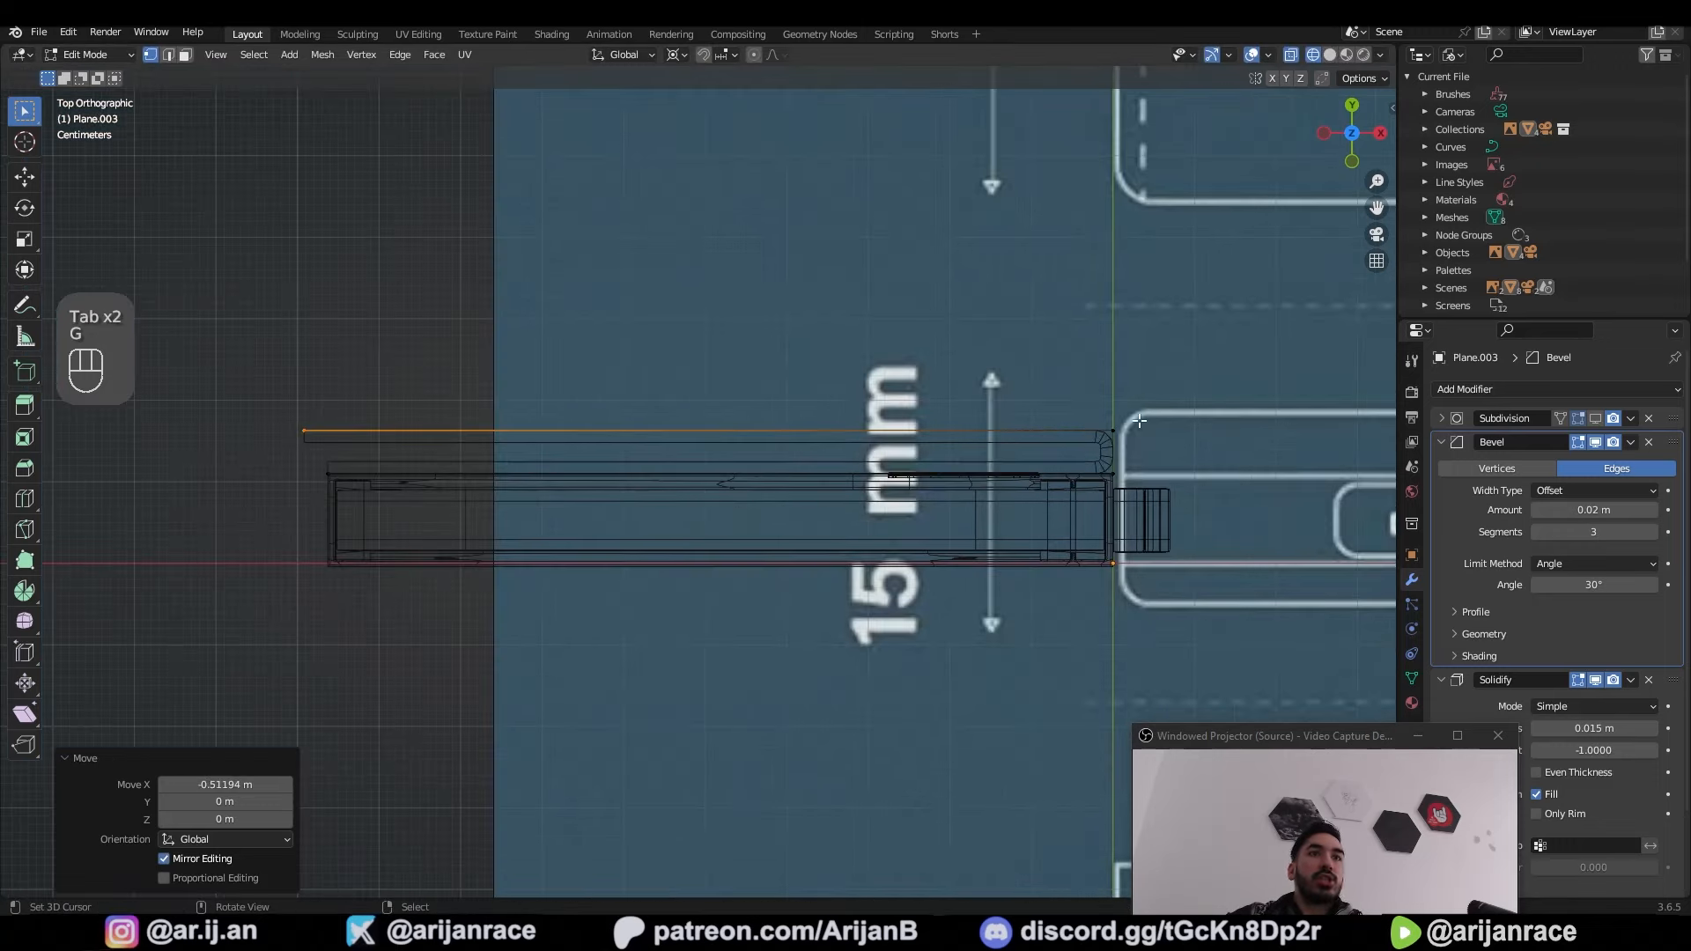
Step: Reposition the outer layer's free end along X so it ends slightly past the case's far end
shift+middle_drag(1171, 412, 1134, 418)
scroll(1135, 416, up, 1)
key(b)
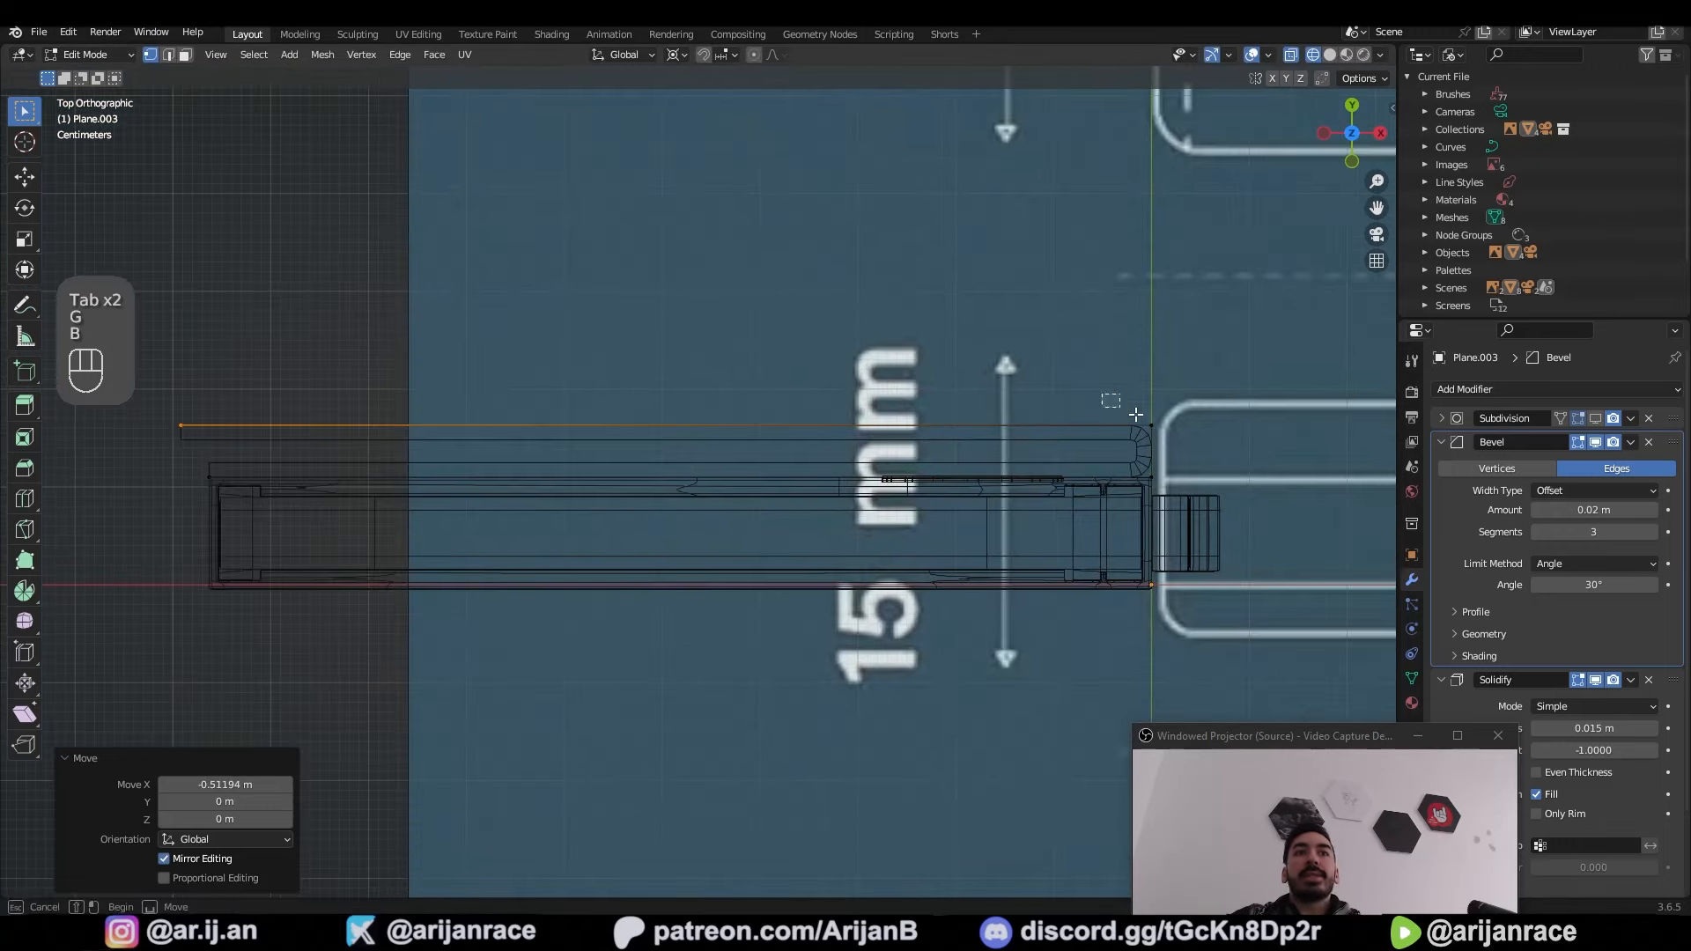
key(b)
drag(1129, 409, 1164, 439)
shift+middle_drag(1156, 436, 1043, 449)
scroll(1043, 449, up, 1)
key(g)
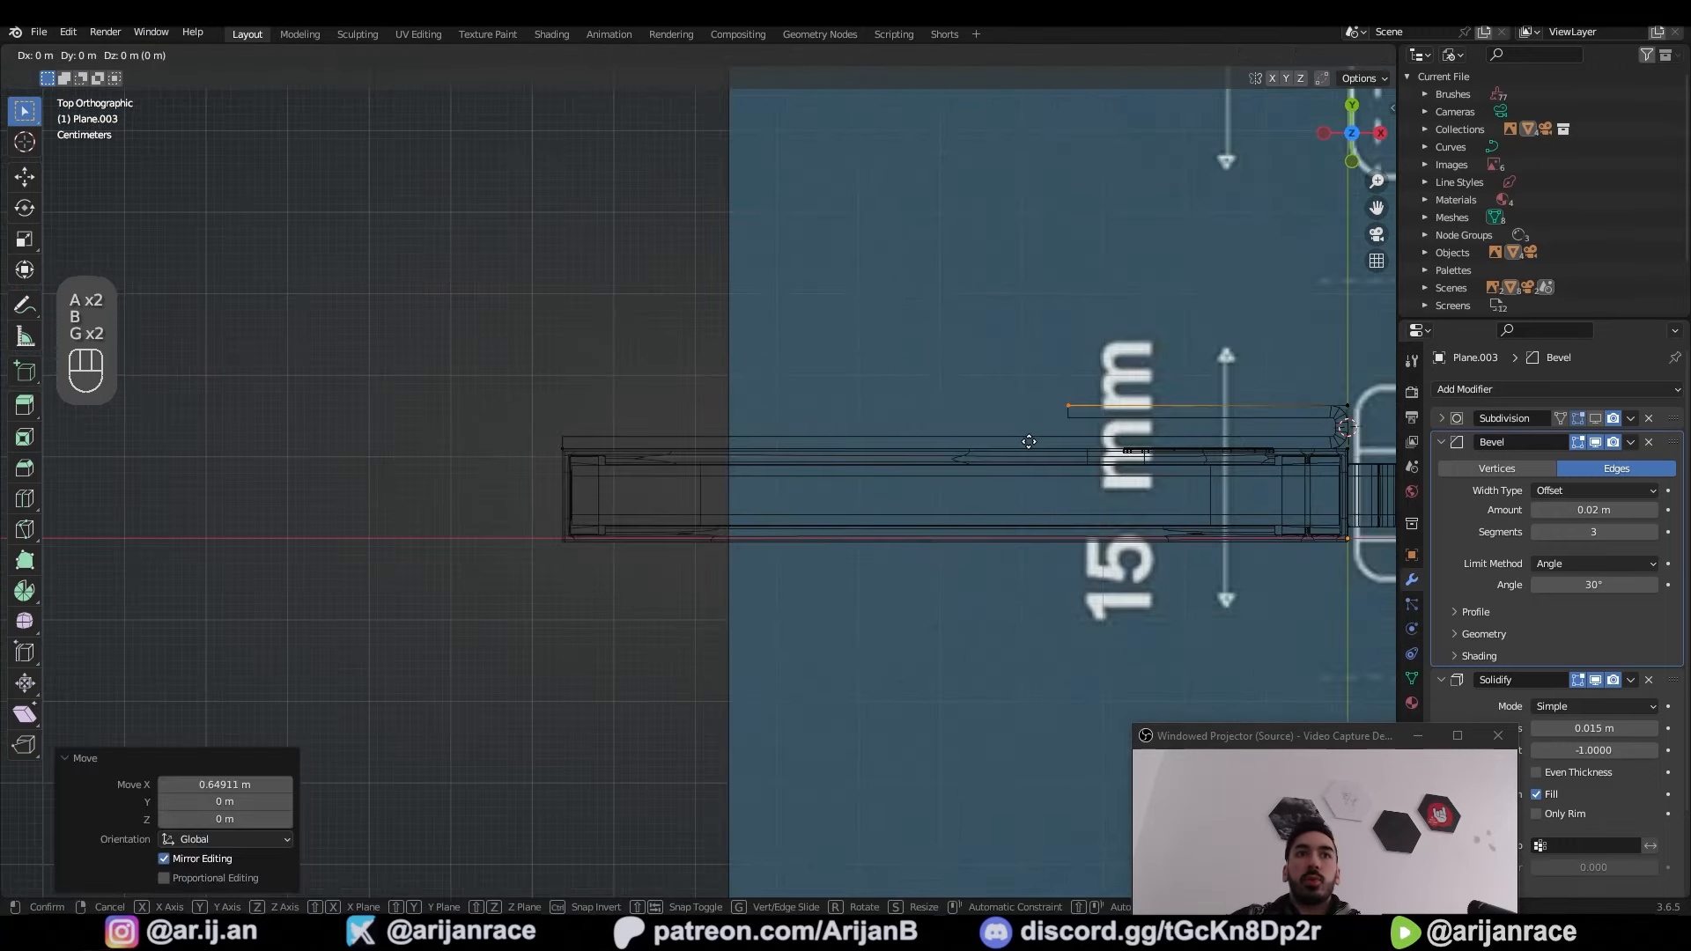
middle_click(977, 443)
click(517, 466)
Step: Extrude the cover's free end along Y around the case's far end, and back along X across its opposite side
scroll(517, 493, up, 2)
key(e)
right_click(621, 374)
key(g)
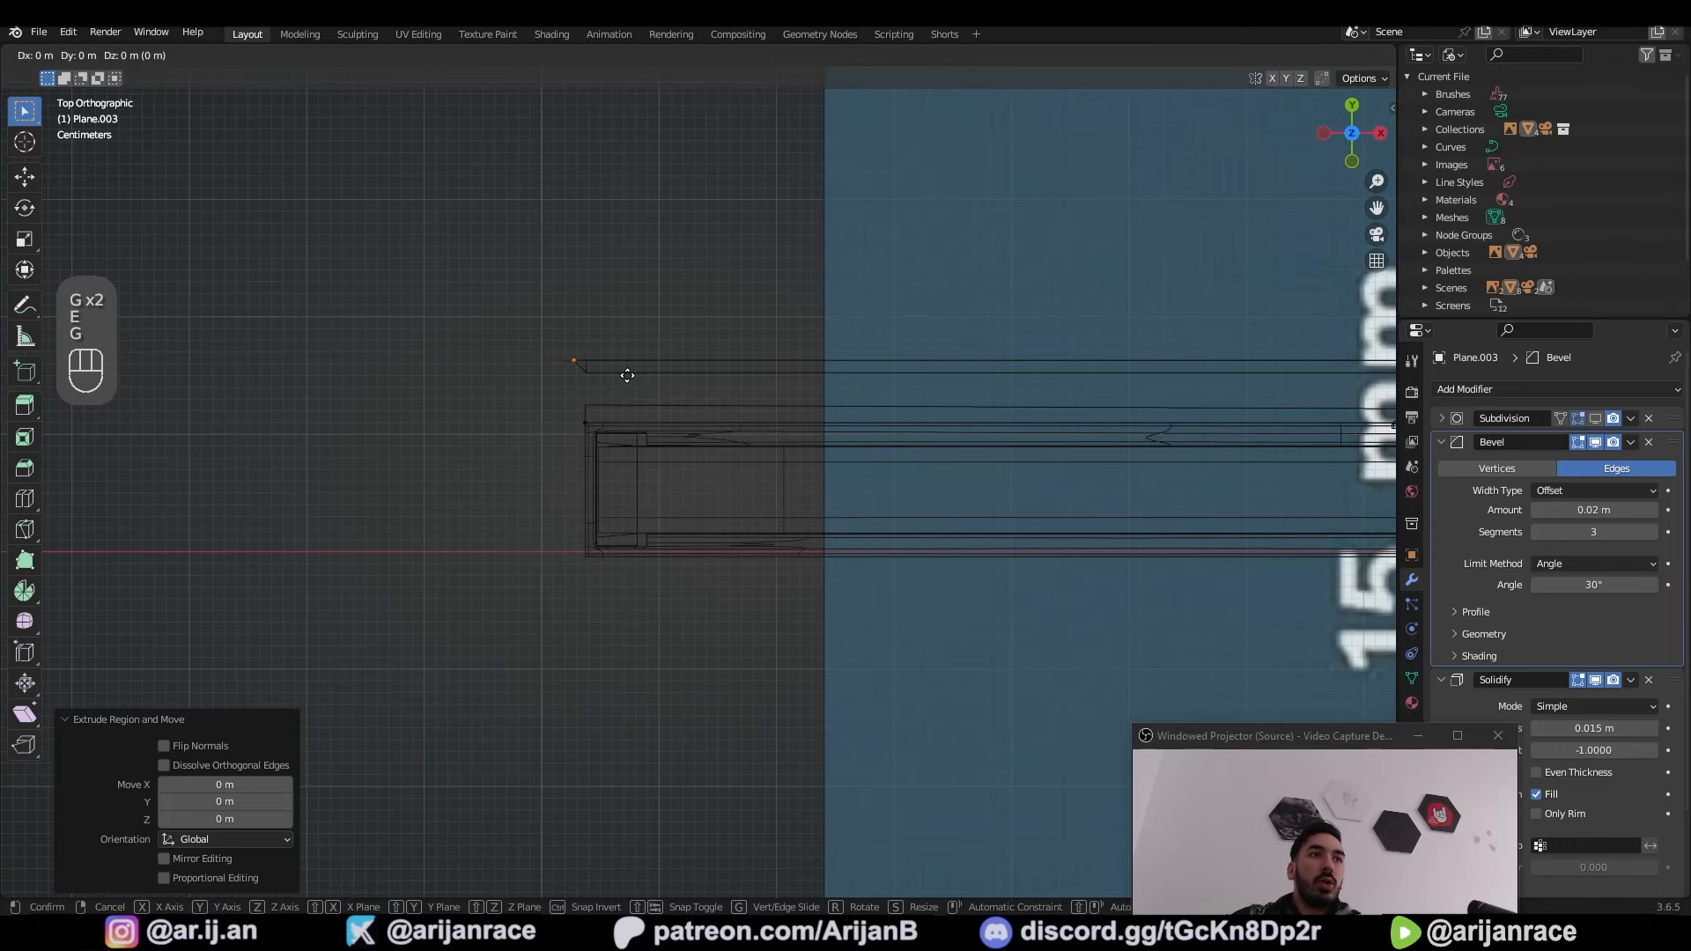
middle_click(619, 405)
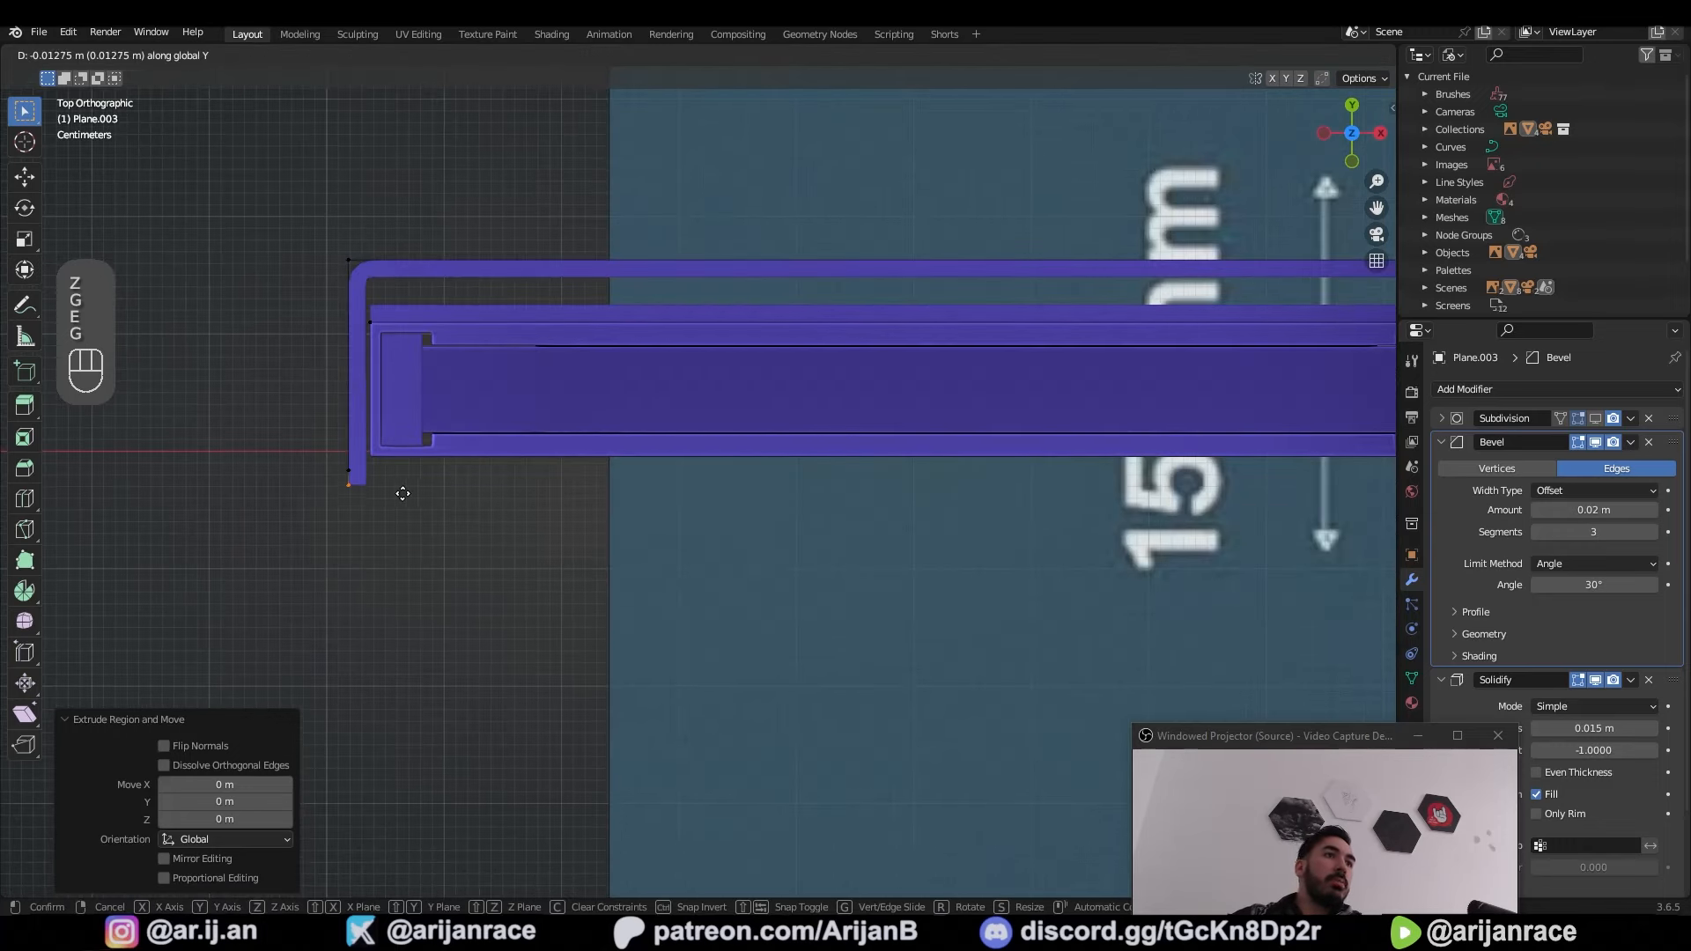
key(g)
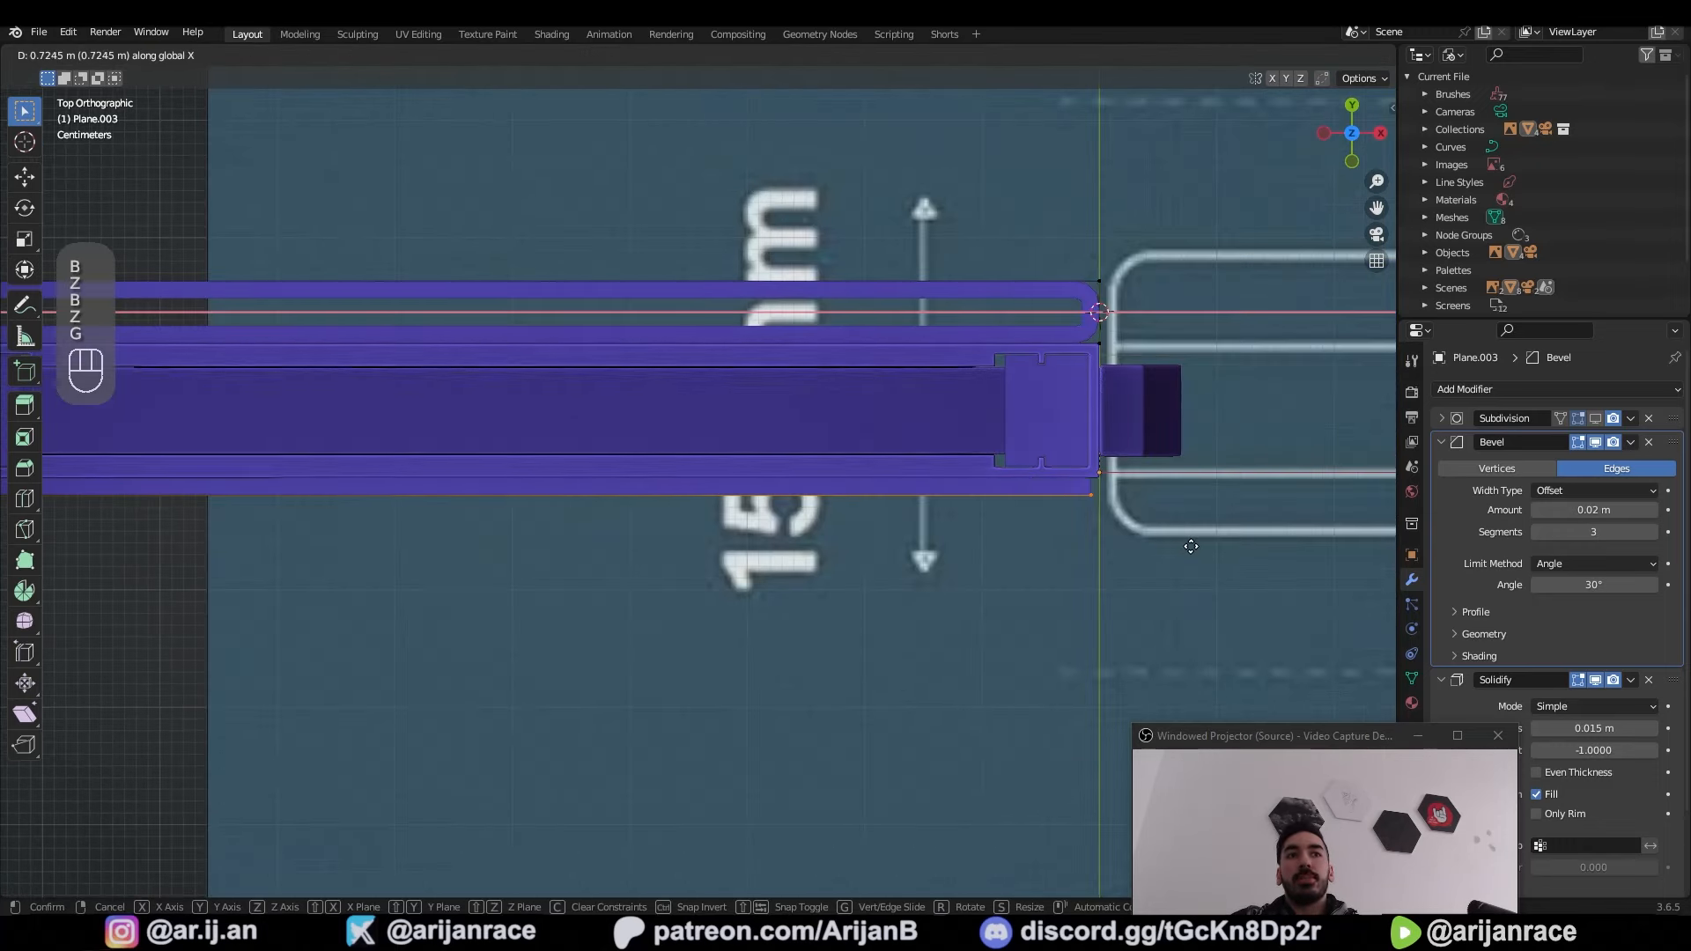
click(1190, 546)
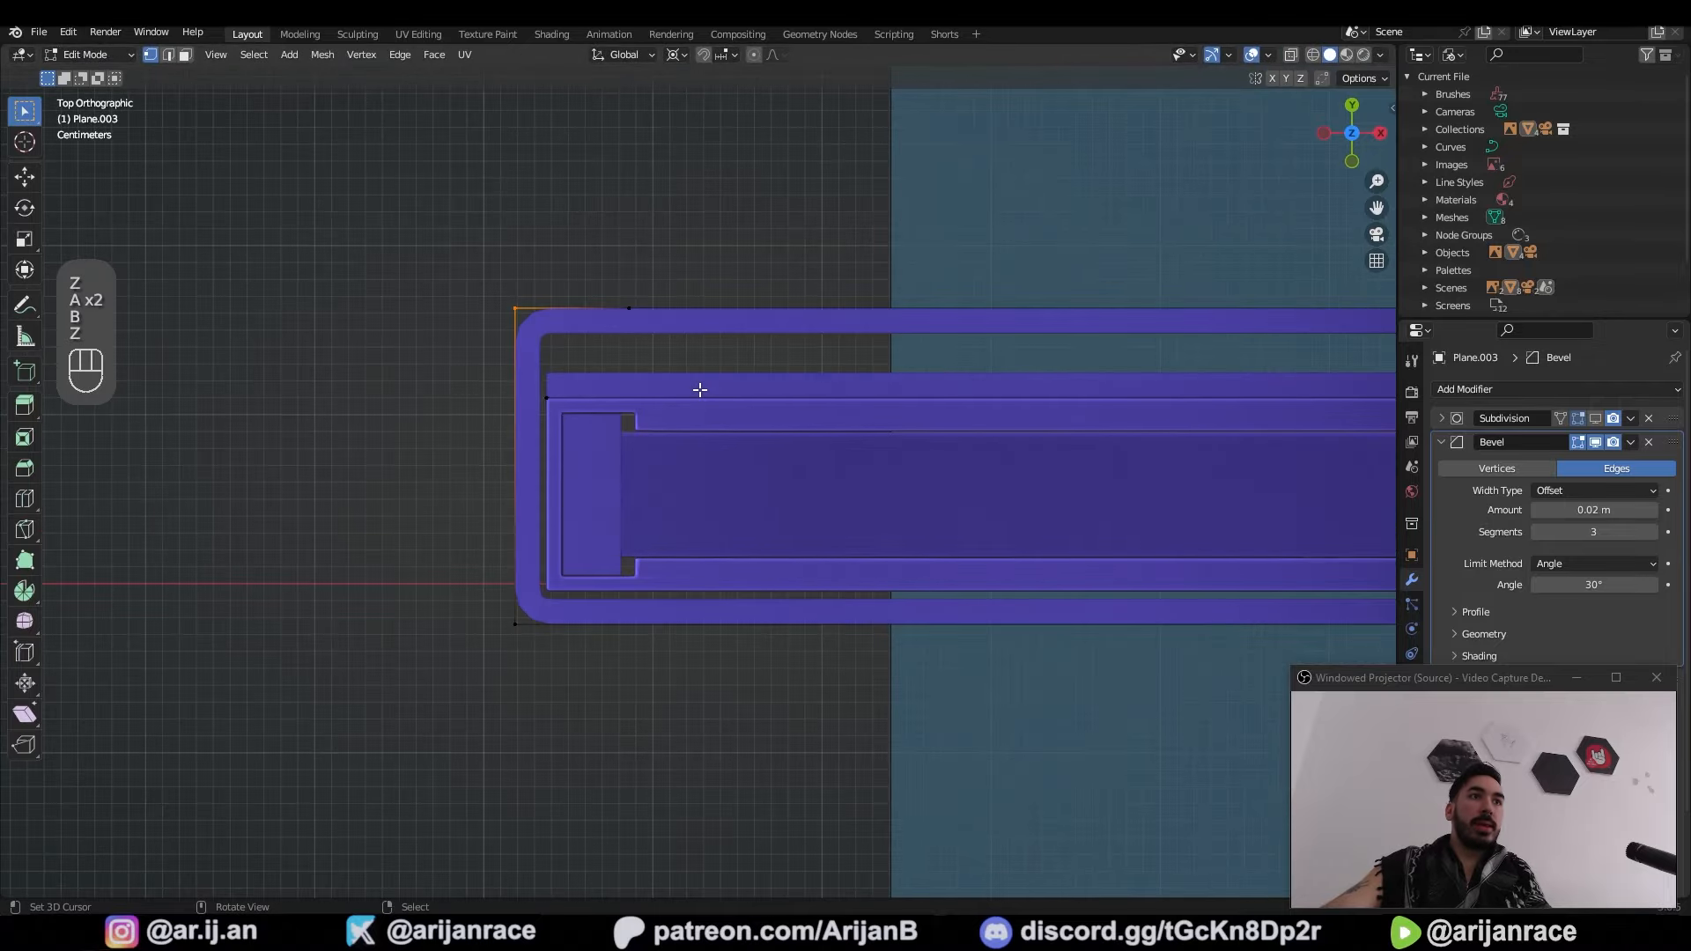
Step: Shift the cover's upper far-end corner along Y for a softer bend and set the bevel angle limit to 3°
key(g)
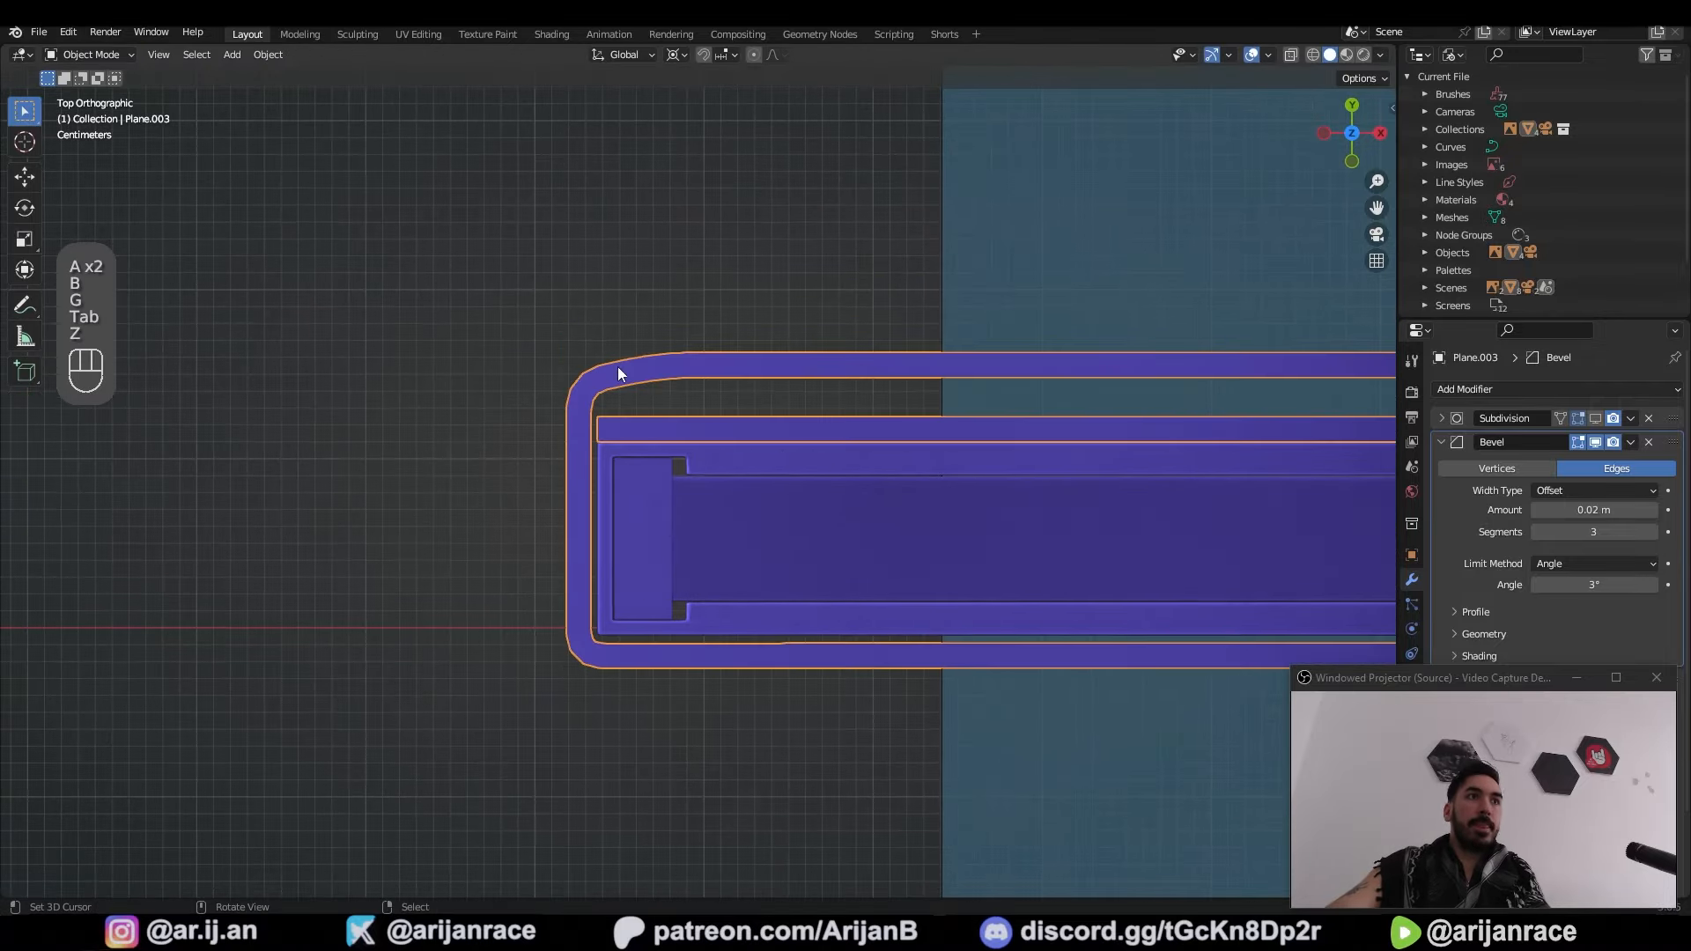
key(z)
key(z)
key(Tab)
key(a)
drag(502, 332, 797, 407)
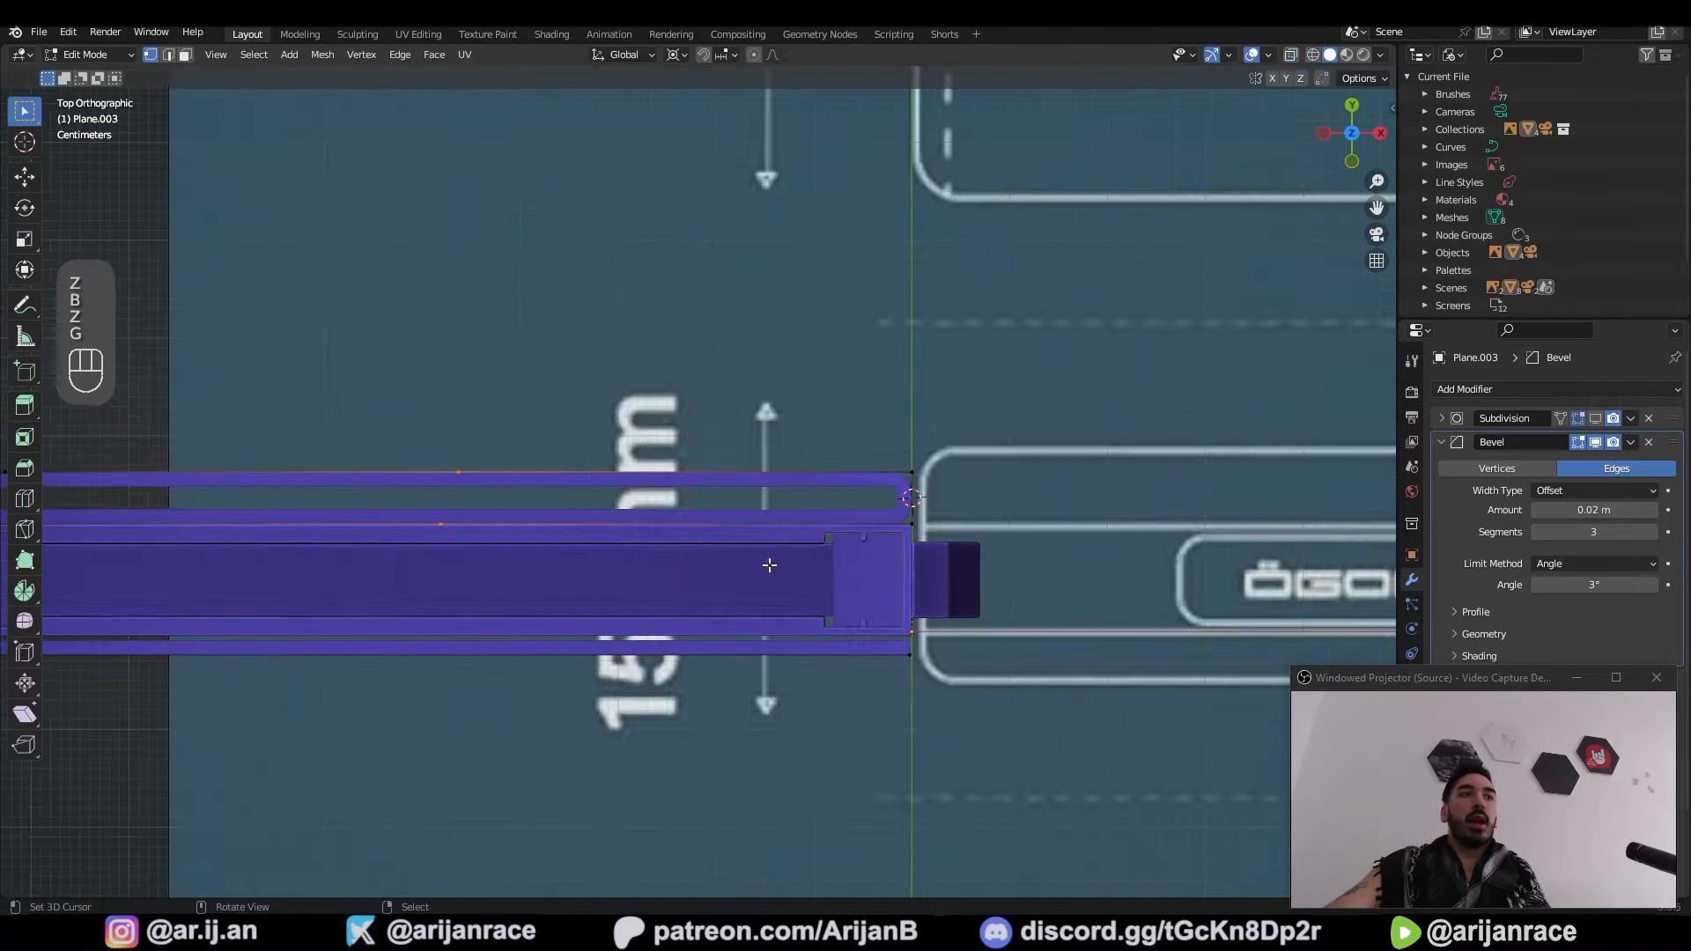
Step: Slide the edge loops on the cover's two layers close to the hinge fold
key(g)
key(g)
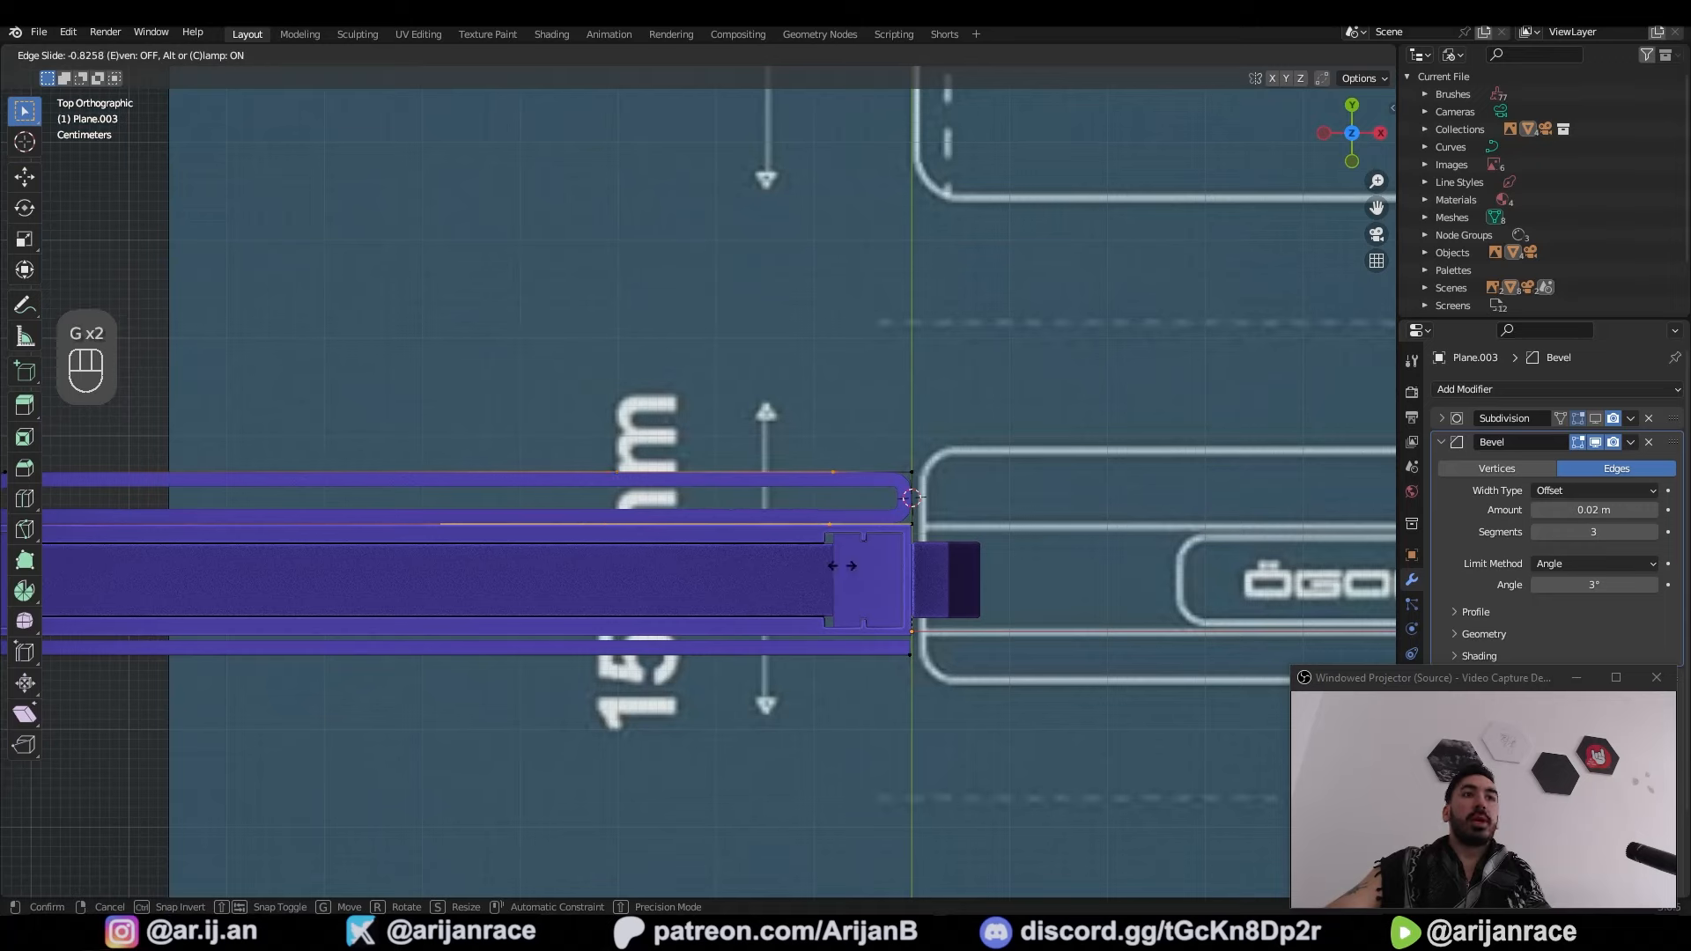
click(912, 498)
Step: Scale the hinge fold's two corner edges slightly closer together along Y to round the fold
scroll(911, 499, up, 2)
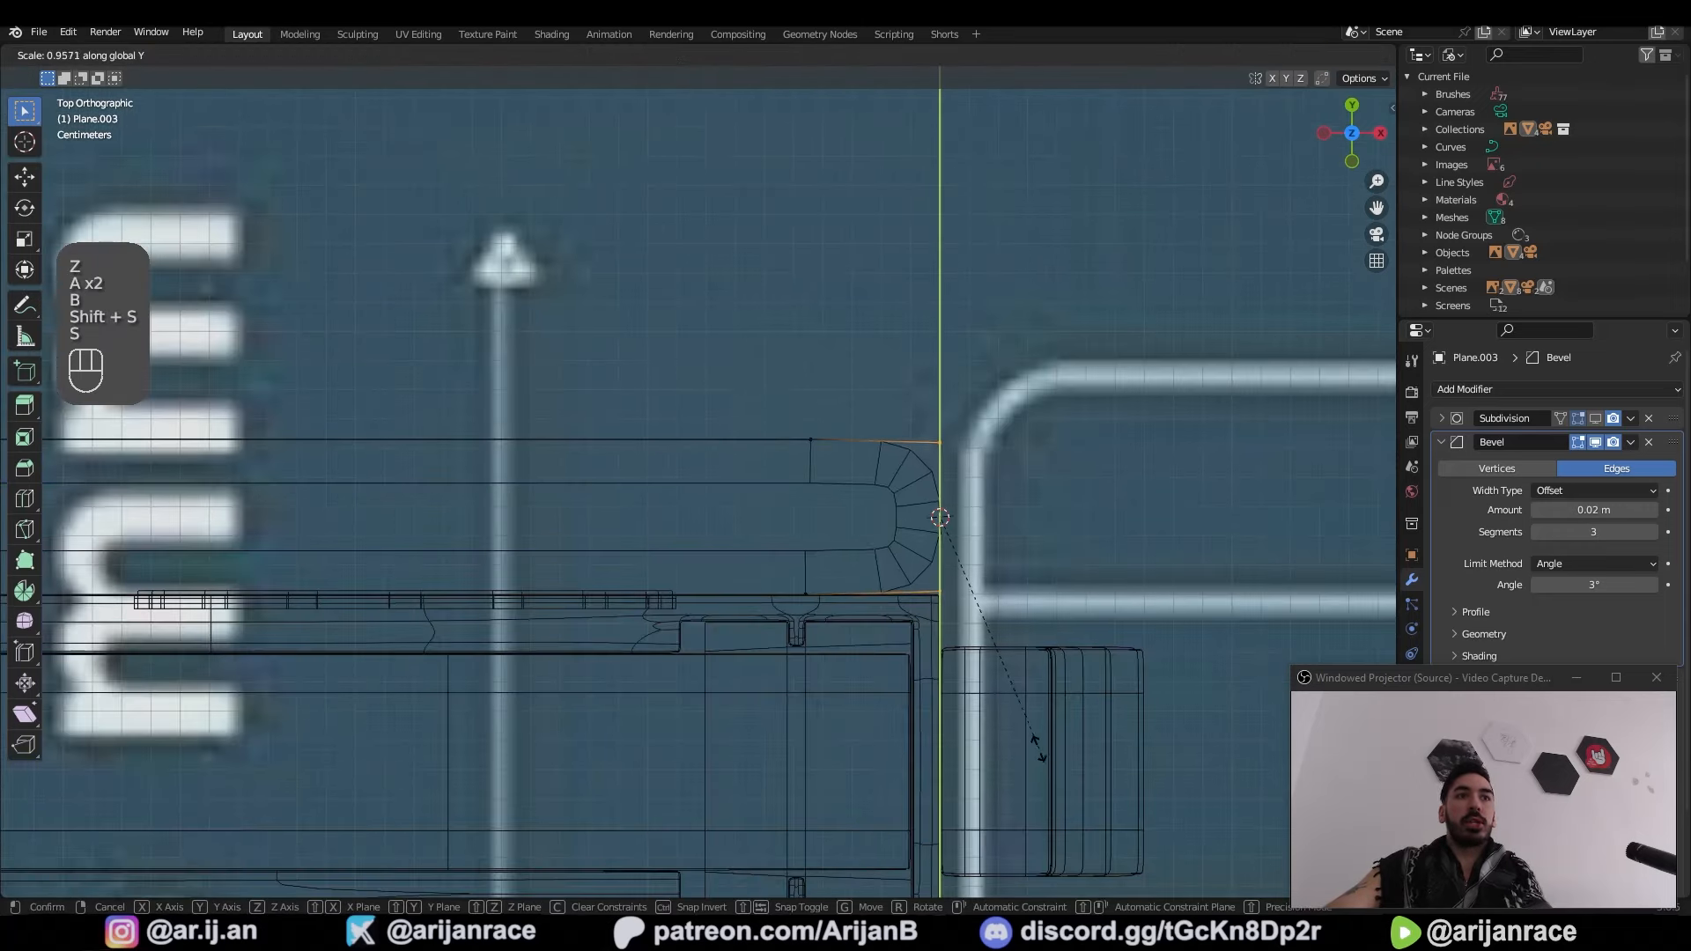
click(1028, 738)
key(Tab)
key(Tab)
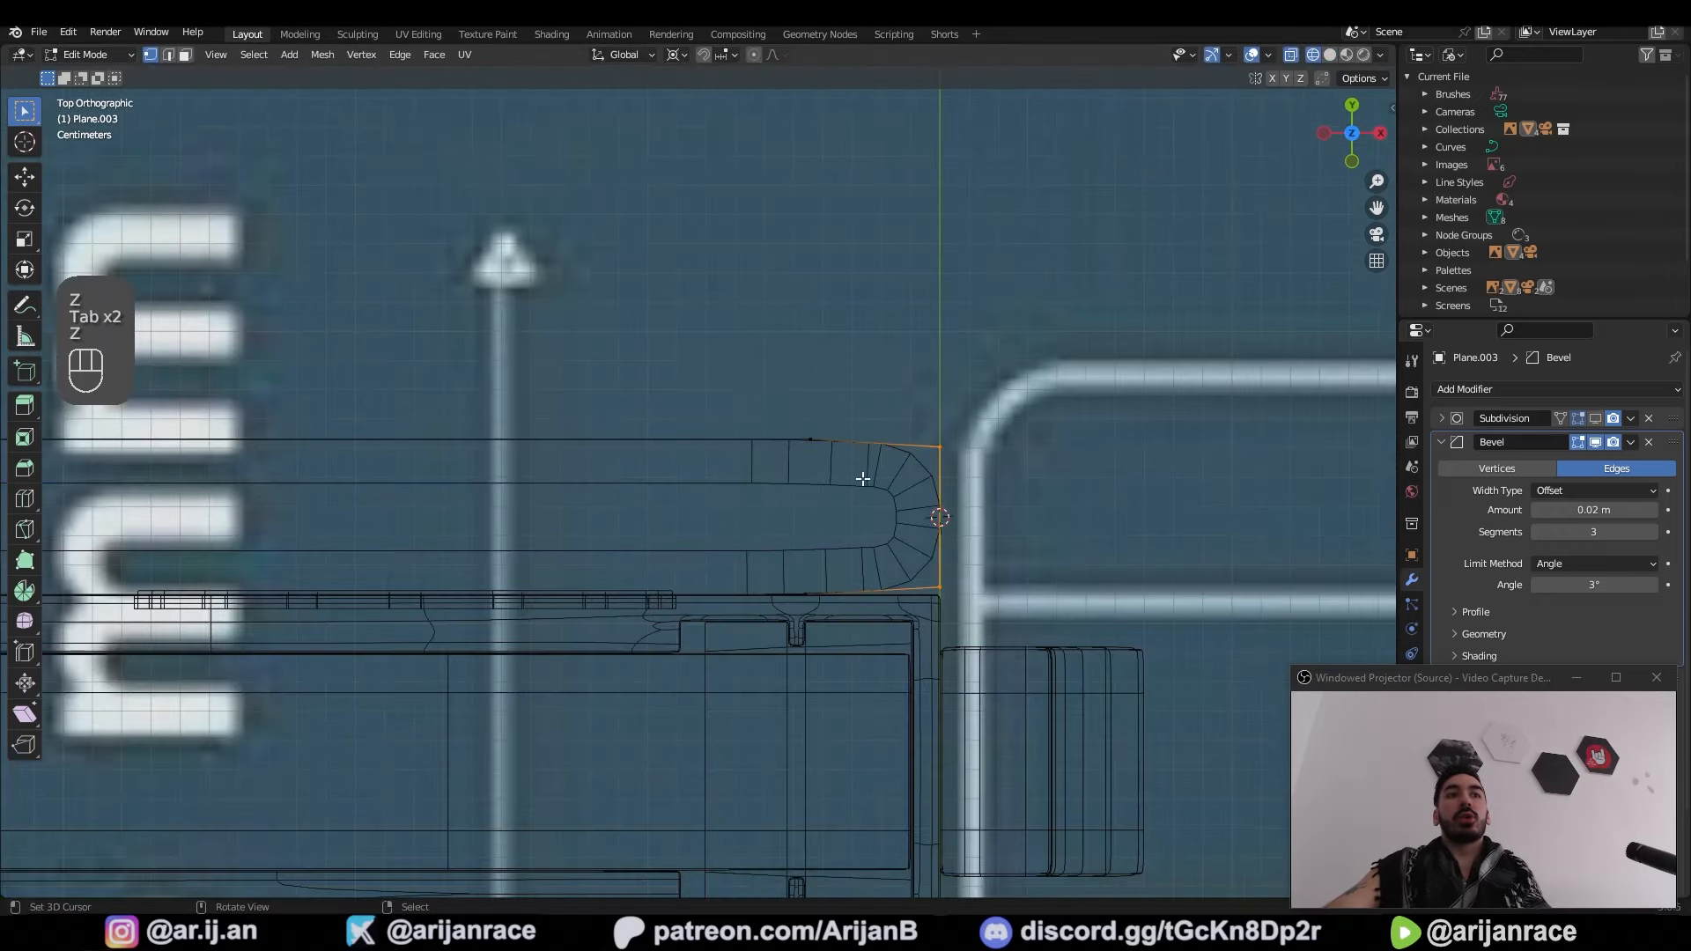
key(z)
key(s)
click(1021, 632)
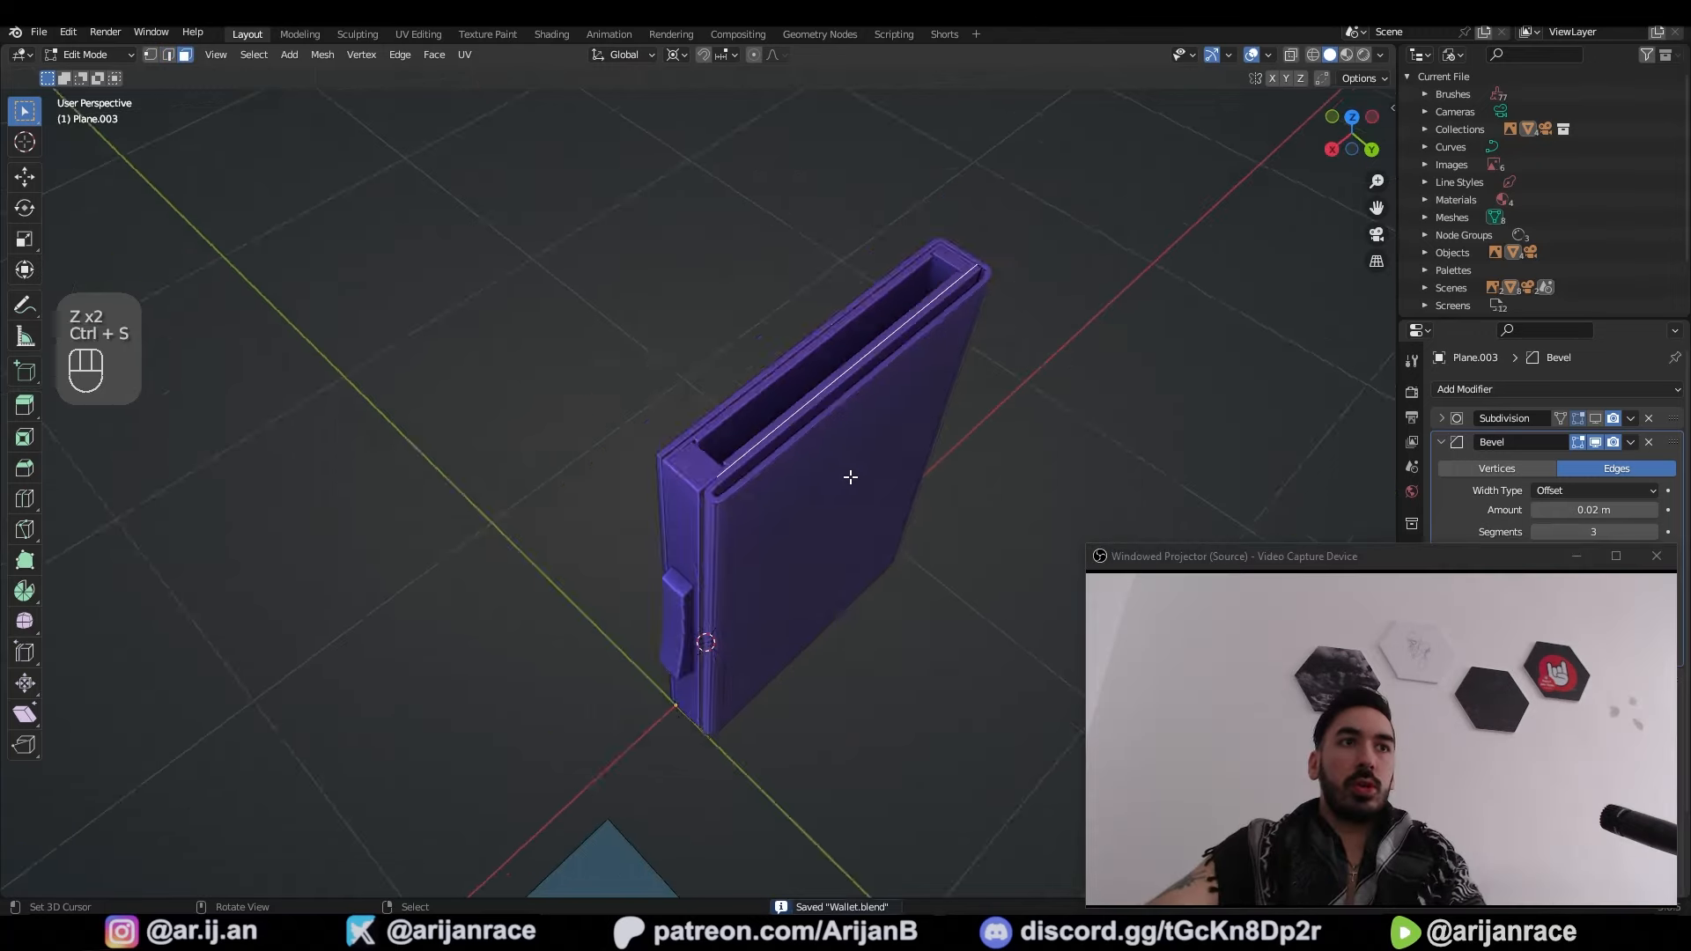
Step: Duplicate the cover's inner face that lies against the case and move the copy up along Z above the wallet
middle_drag(849, 475, 691, 519)
key(z)
key(z)
shift+right_click(623, 556)
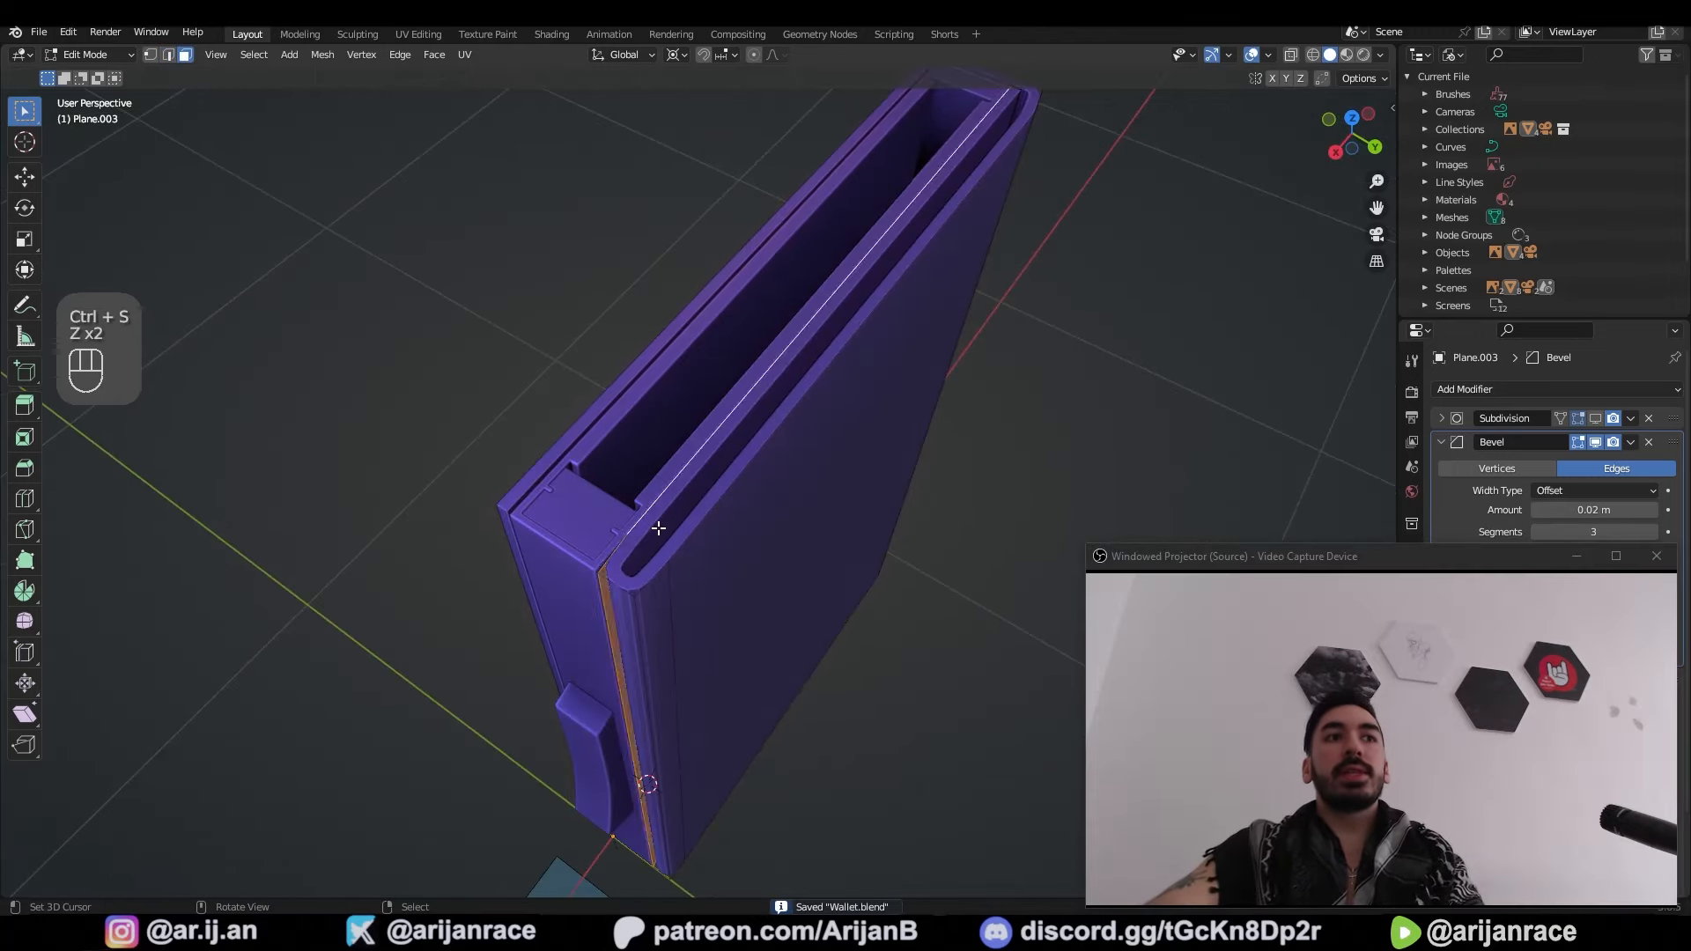
key(z)
scroll(843, 532, down, 2)
middle_drag(845, 532, 794, 495)
key(z)
key(shift+d)
right_click(787, 496)
text(gz)
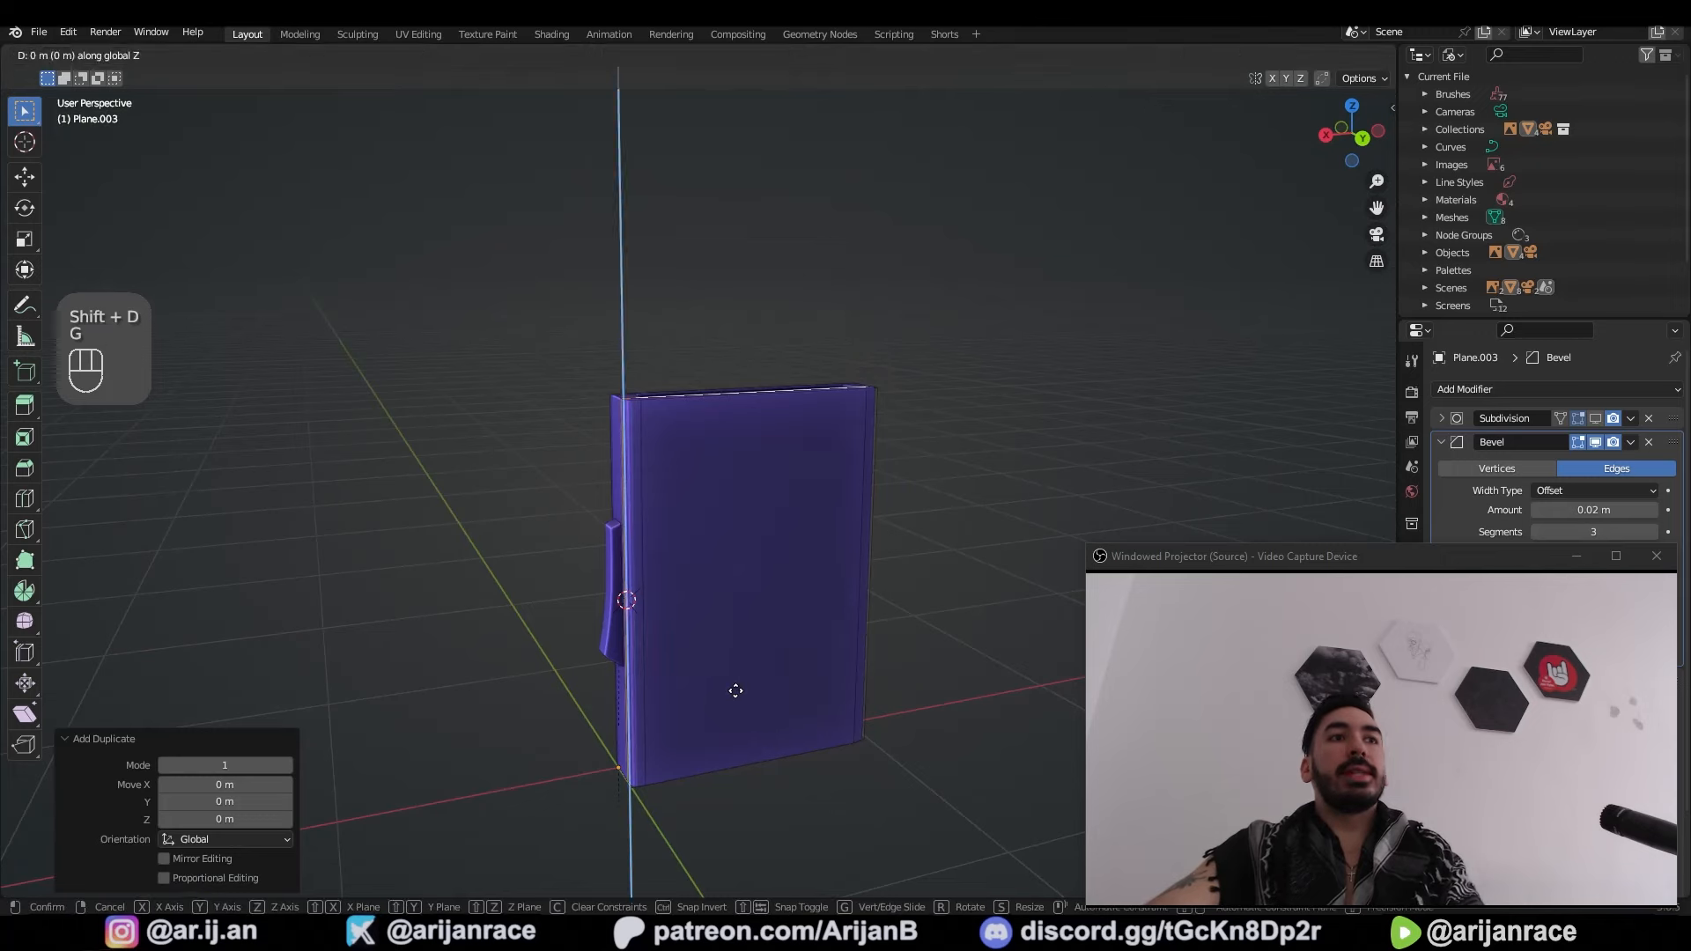
text(1)
key(BackSpace)
right_click(735, 691)
key(g)
key(z)
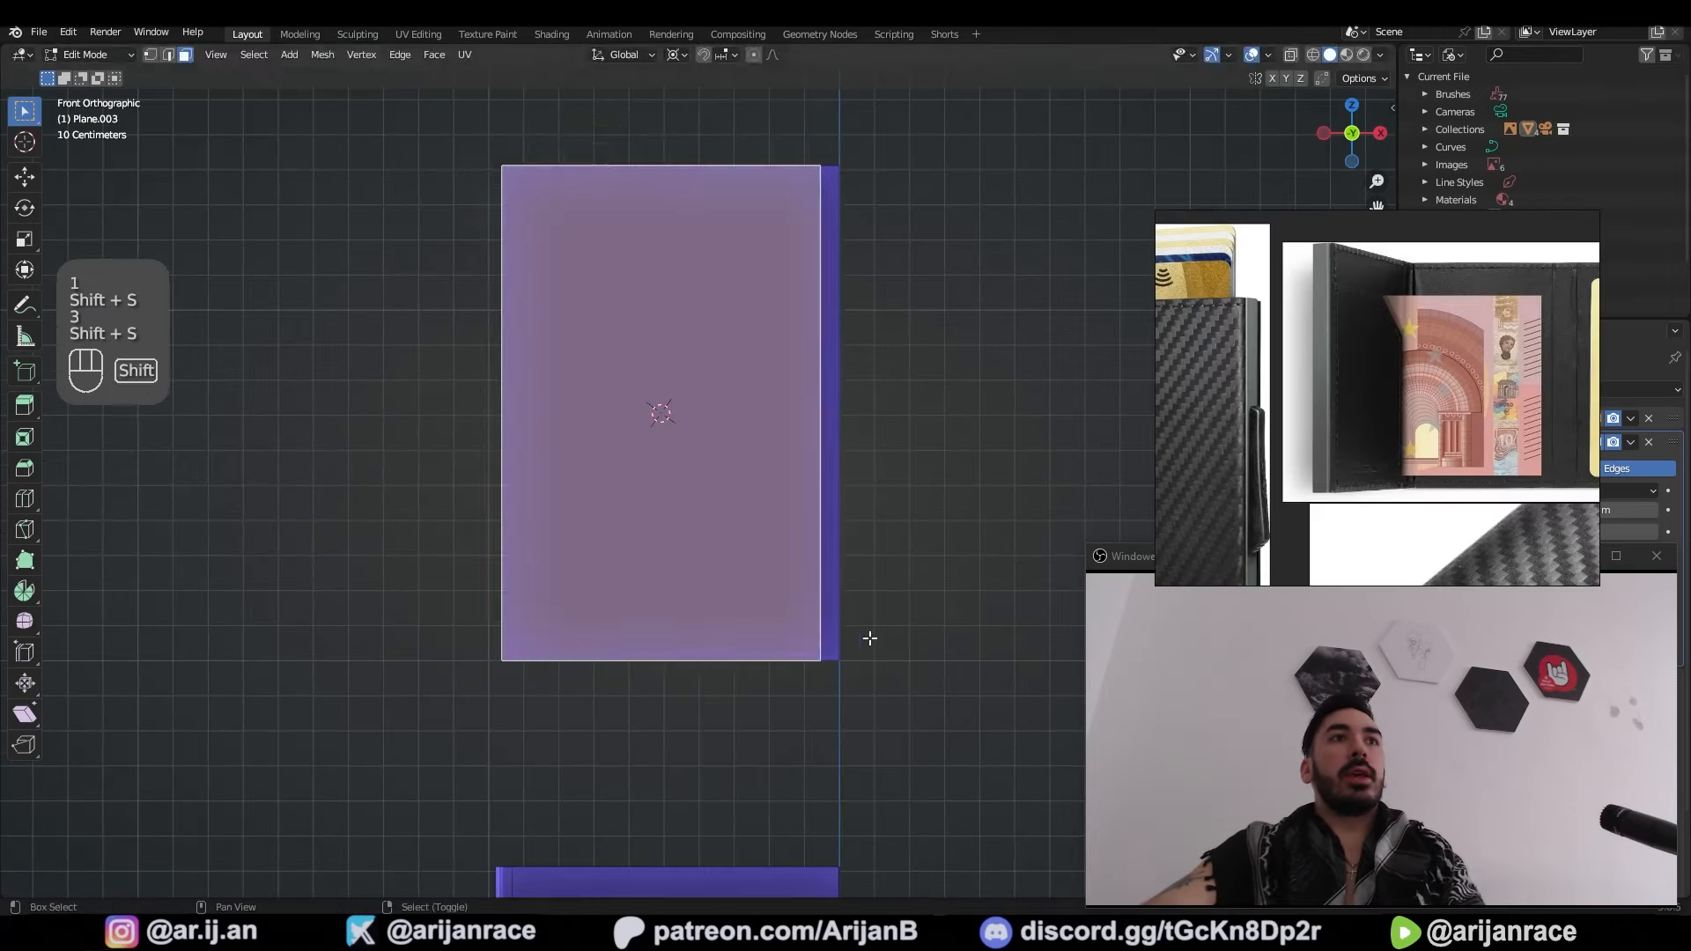
Step: Duplicate the raised panel face in place and try scaling the copy about its centre
key(shift+d)
right_click(846, 608)
key(s)
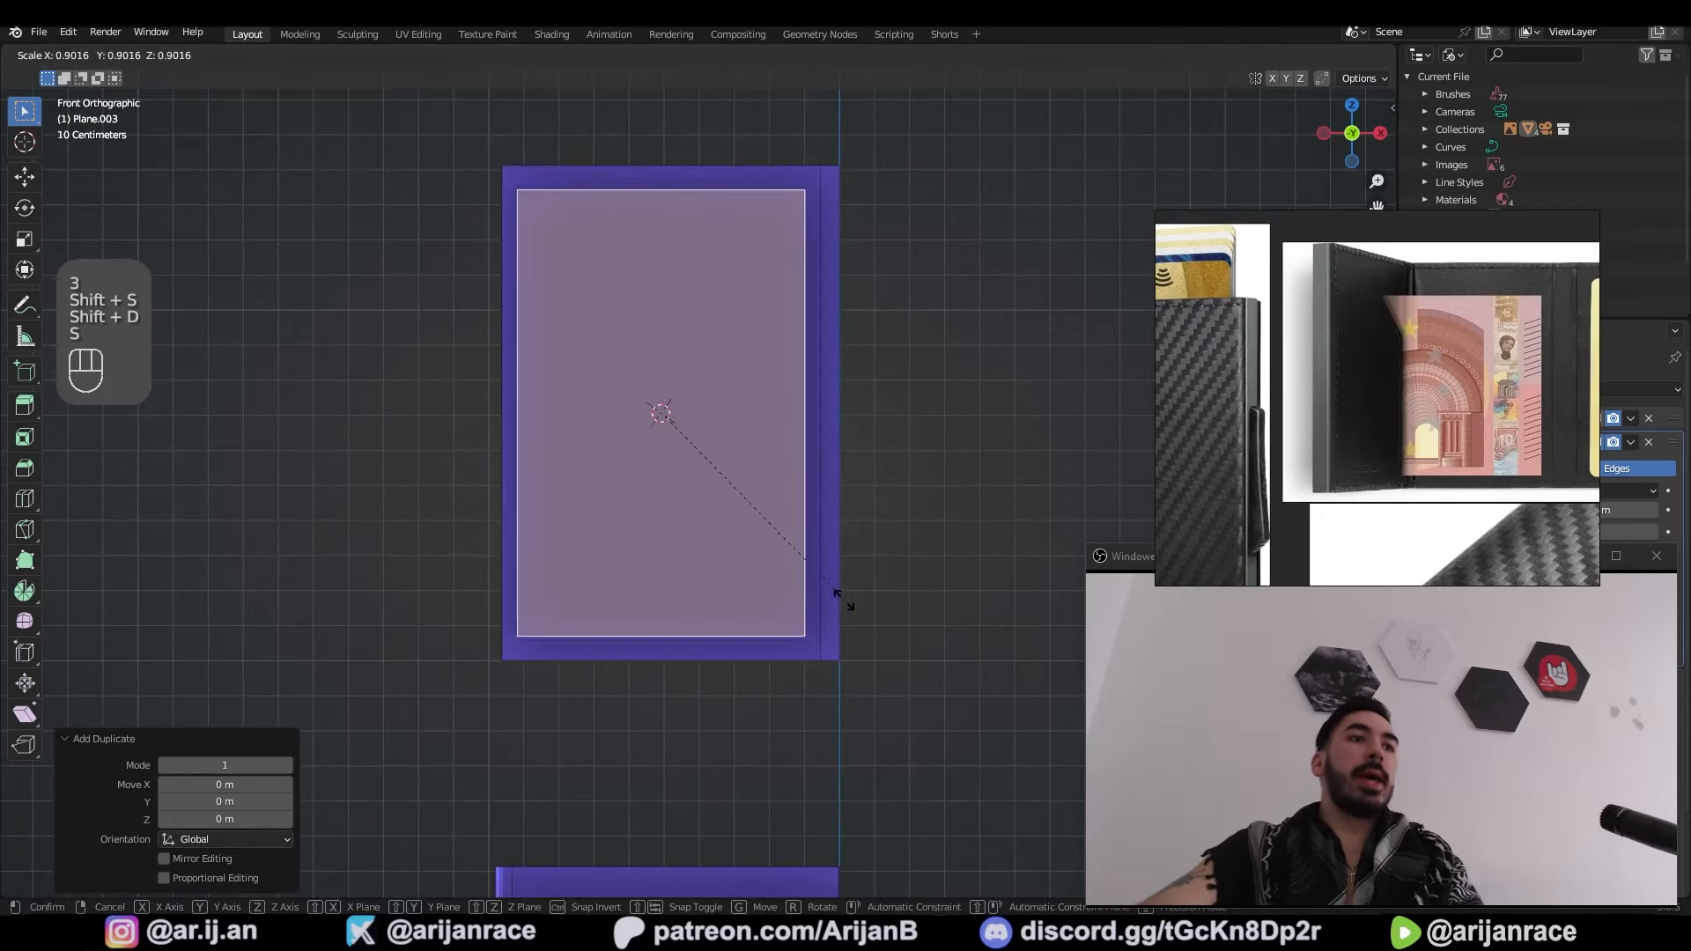
right_click(836, 599)
Step: Snap the 3D cursor to the raised panel's lower corner away from the hinge
key(3)
right_click(501, 658)
key(shift+s)
key(z)
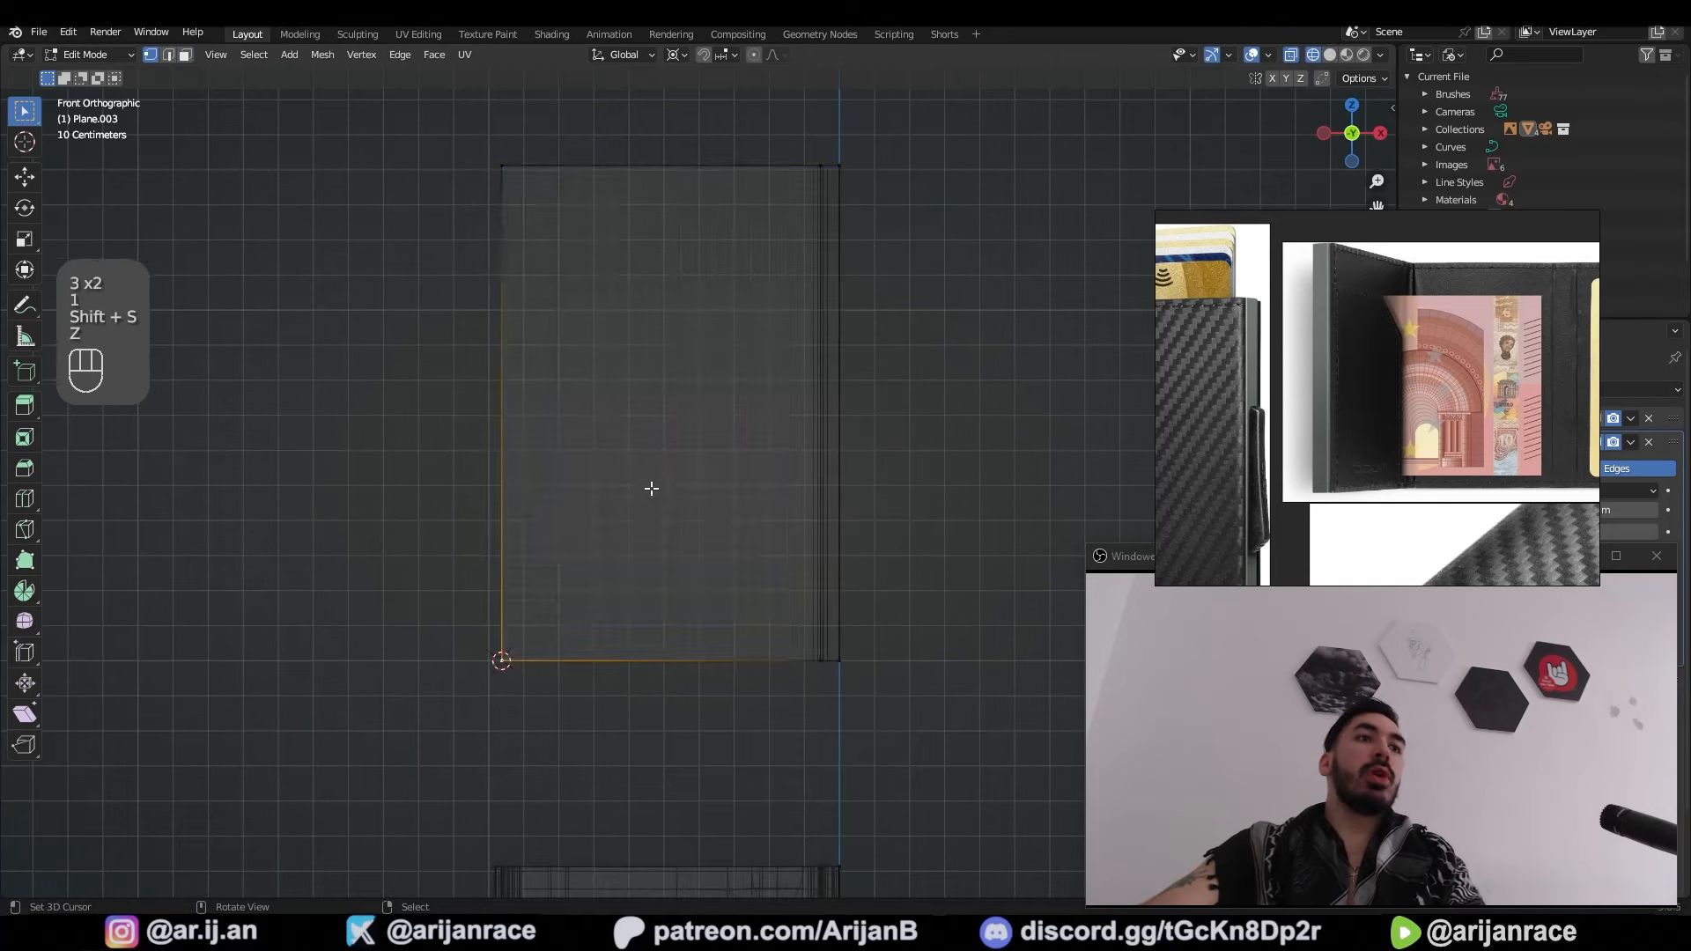
Step: Scale the duplicated panel down slightly about the 3D cursor and lower its top edge
key(3)
right_click(660, 458)
key(z)
key(g)
key(z)
key(z)
key(s)
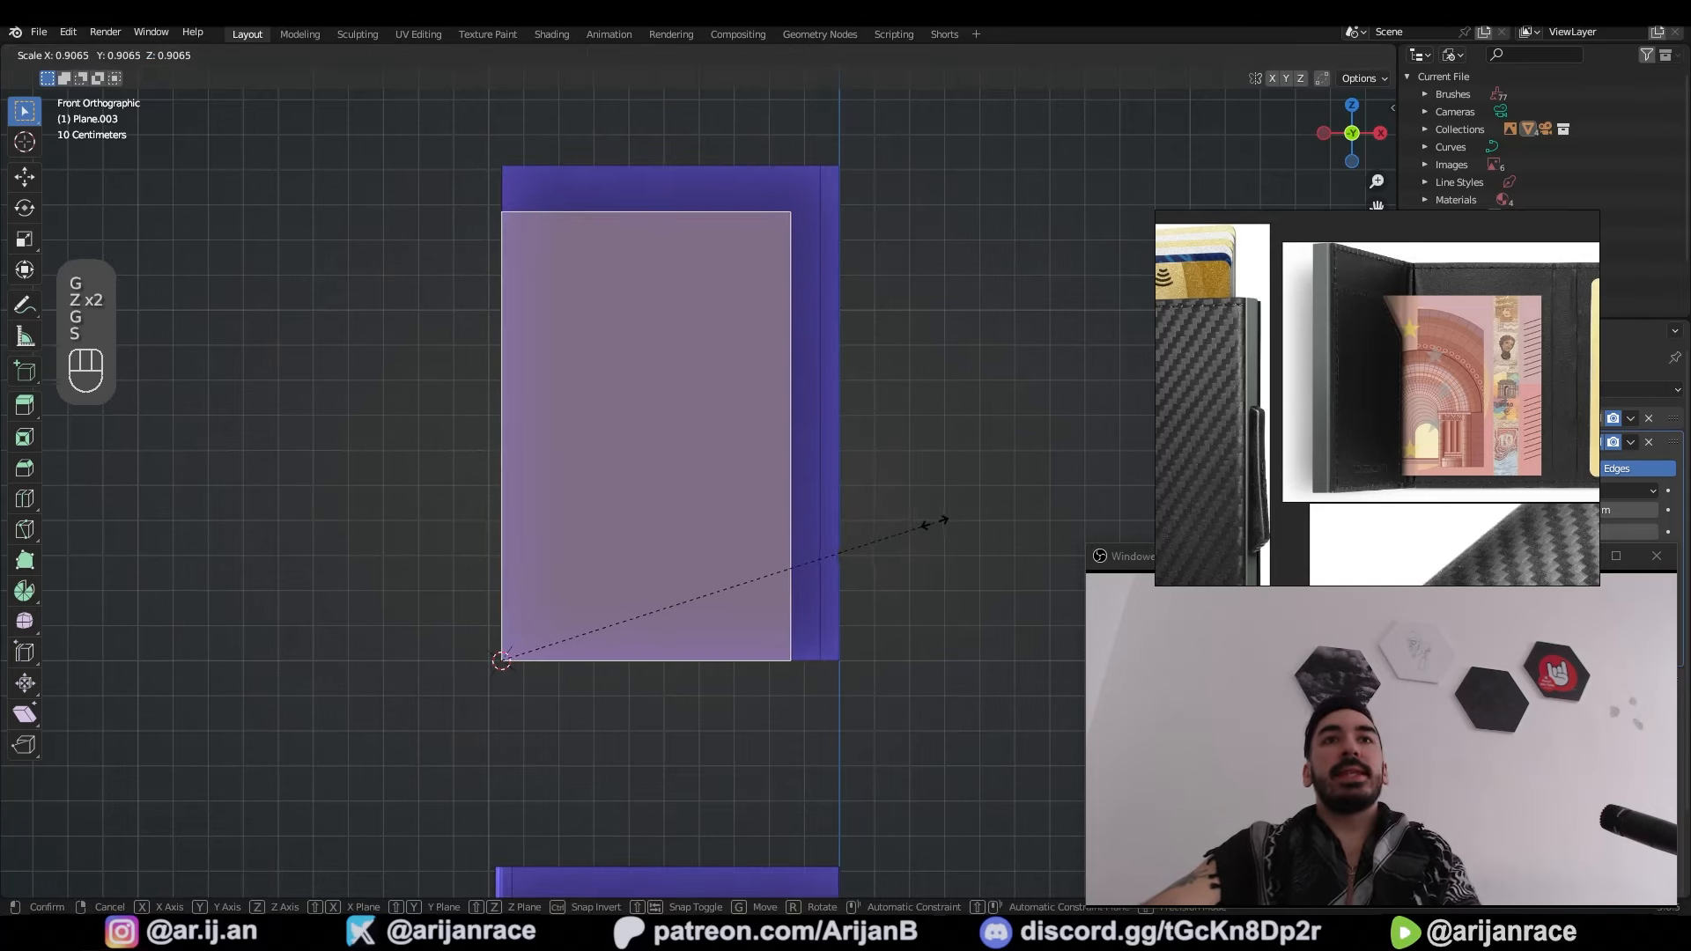
key(g)
key(g)
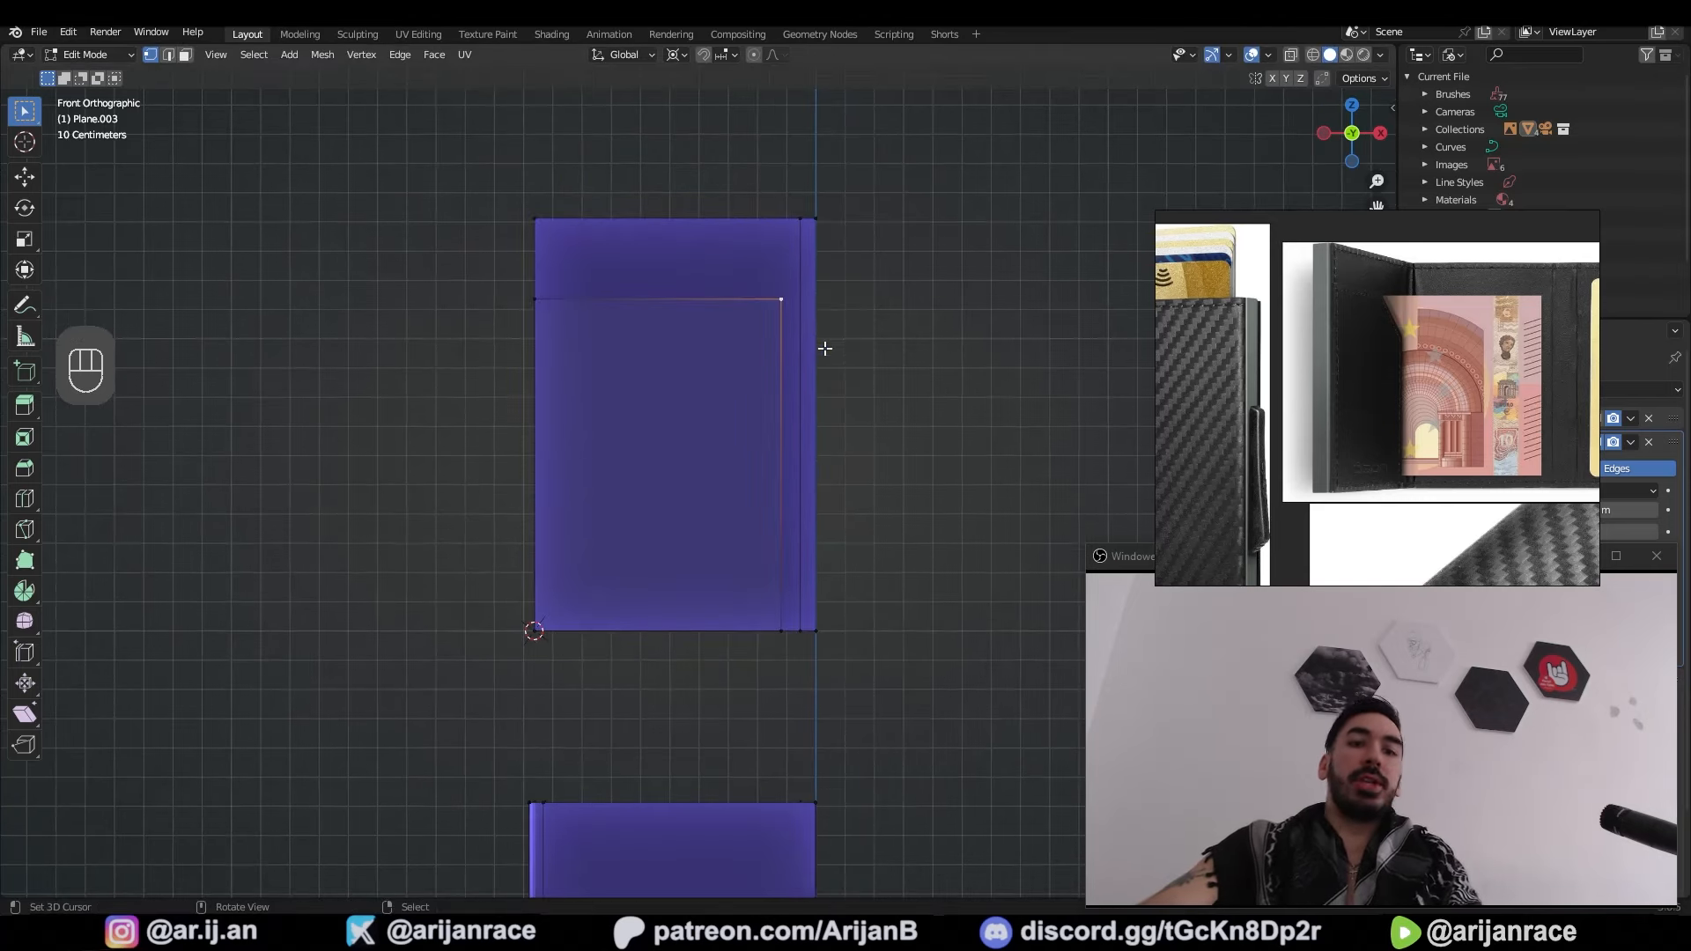
Step: Chamfer the smaller panel's upper hinge-side corner and offset that panel slightly along Y from the full-size one
key(ctrl+b)
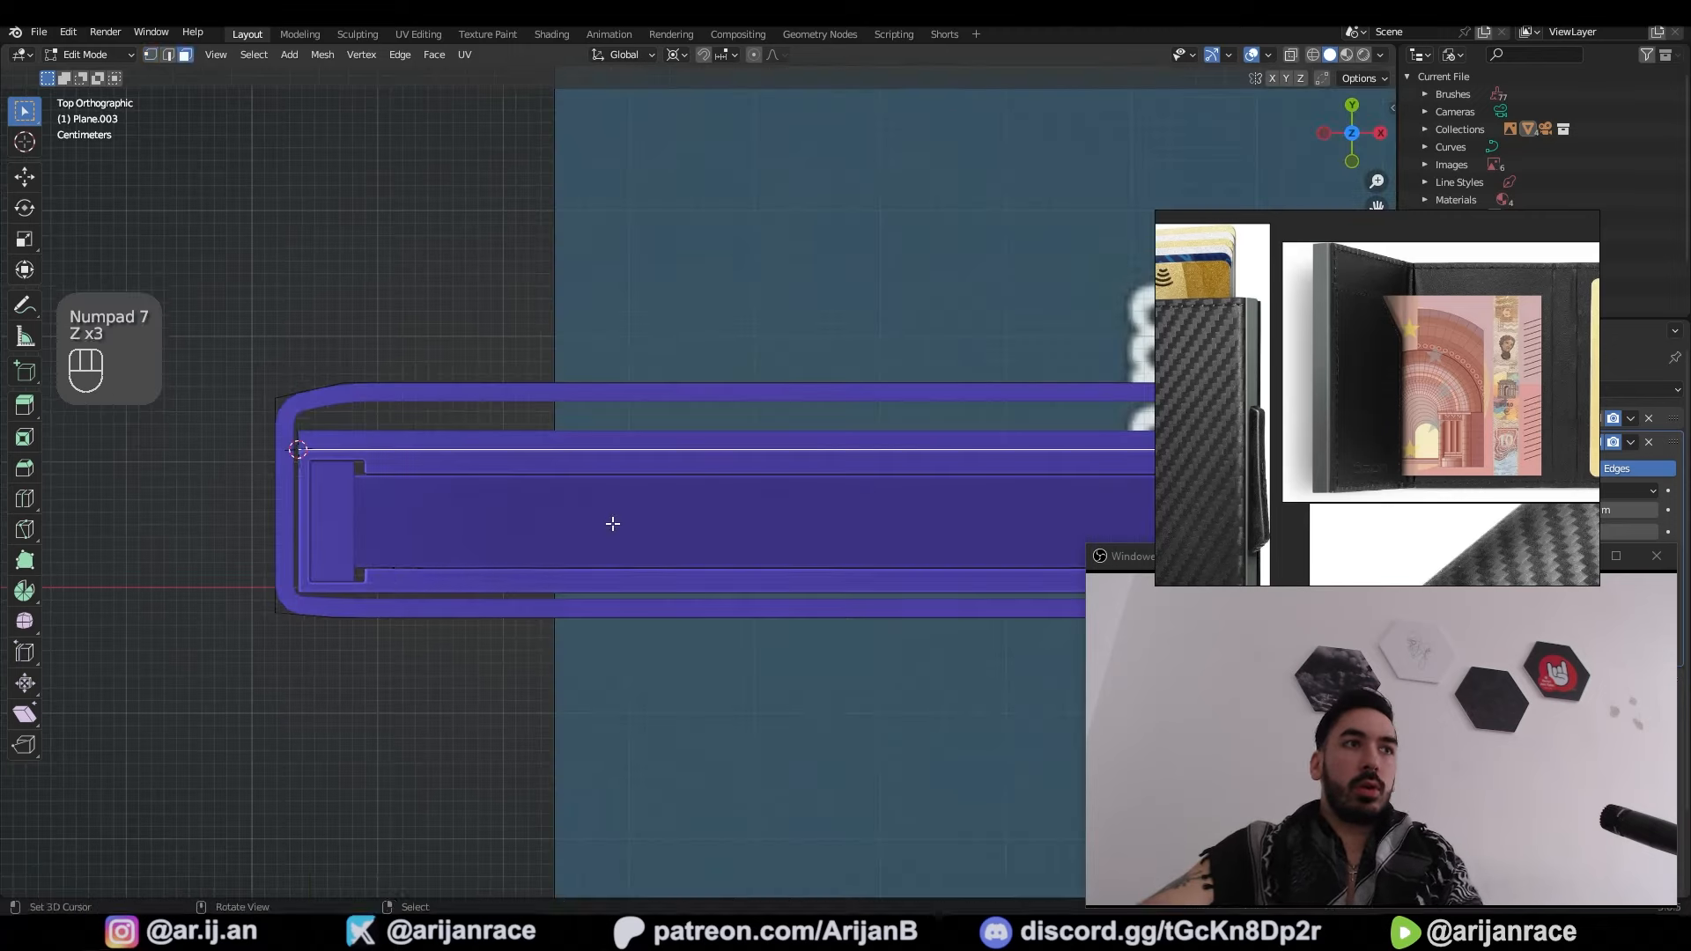
key(z)
key(z)
key(z)
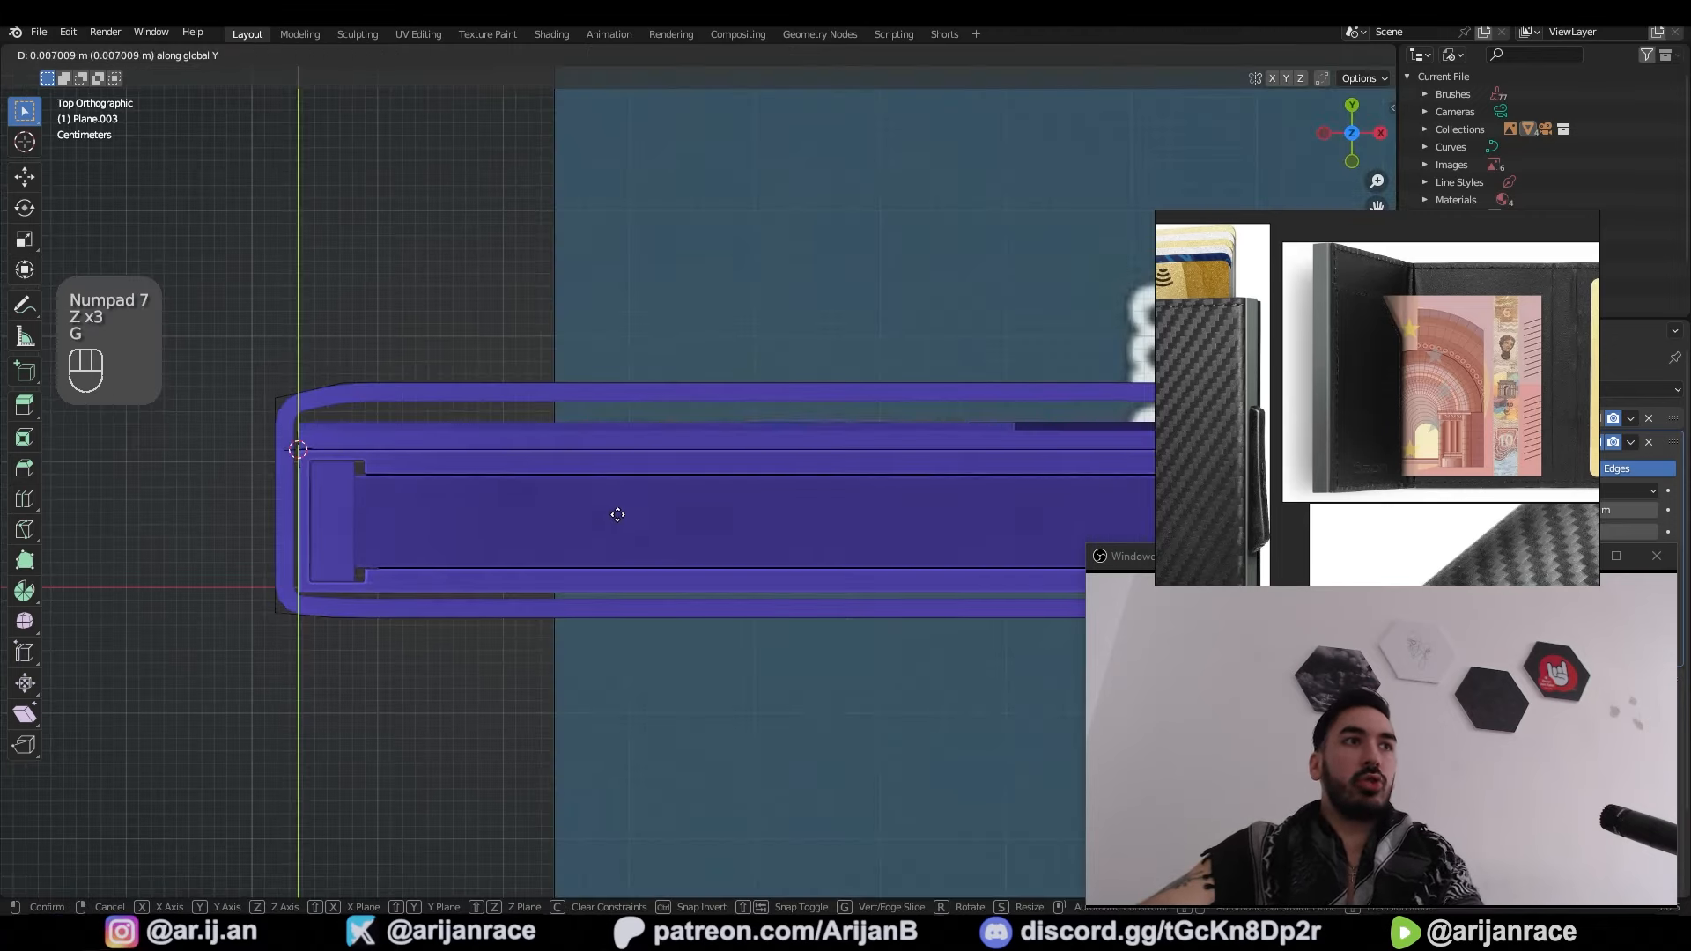
key(g)
click(619, 504)
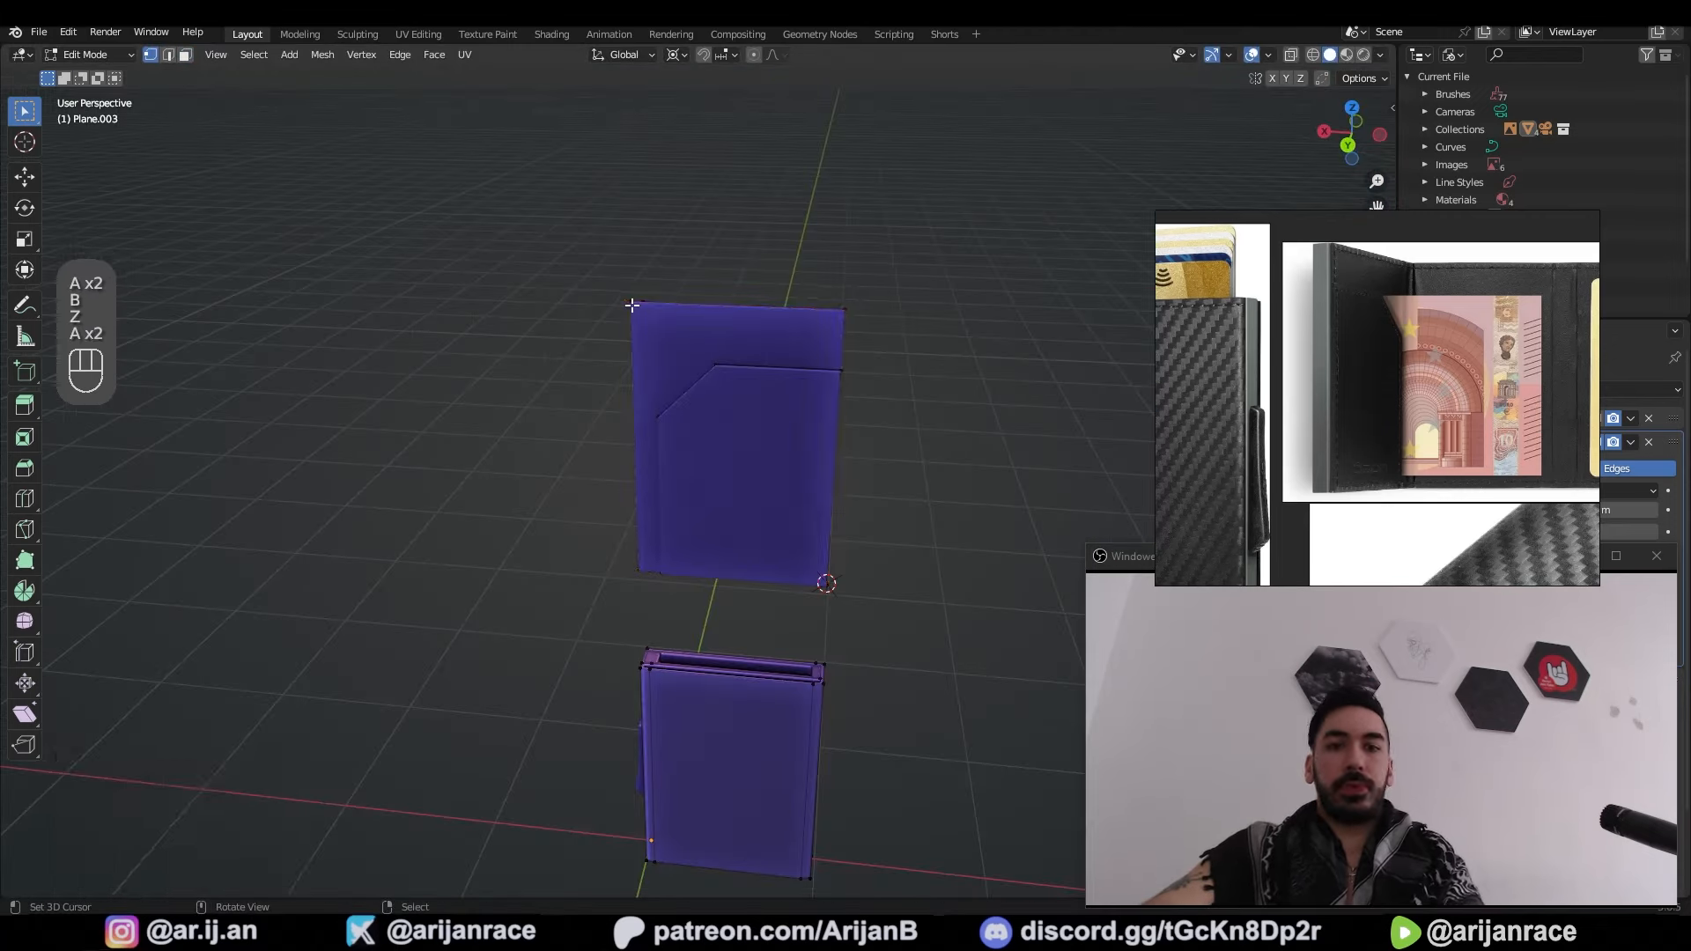
Step: Delete the full-size panel and move the remaining chamfered pocket panel back into place inside the wallet cover
right_click(880, 265)
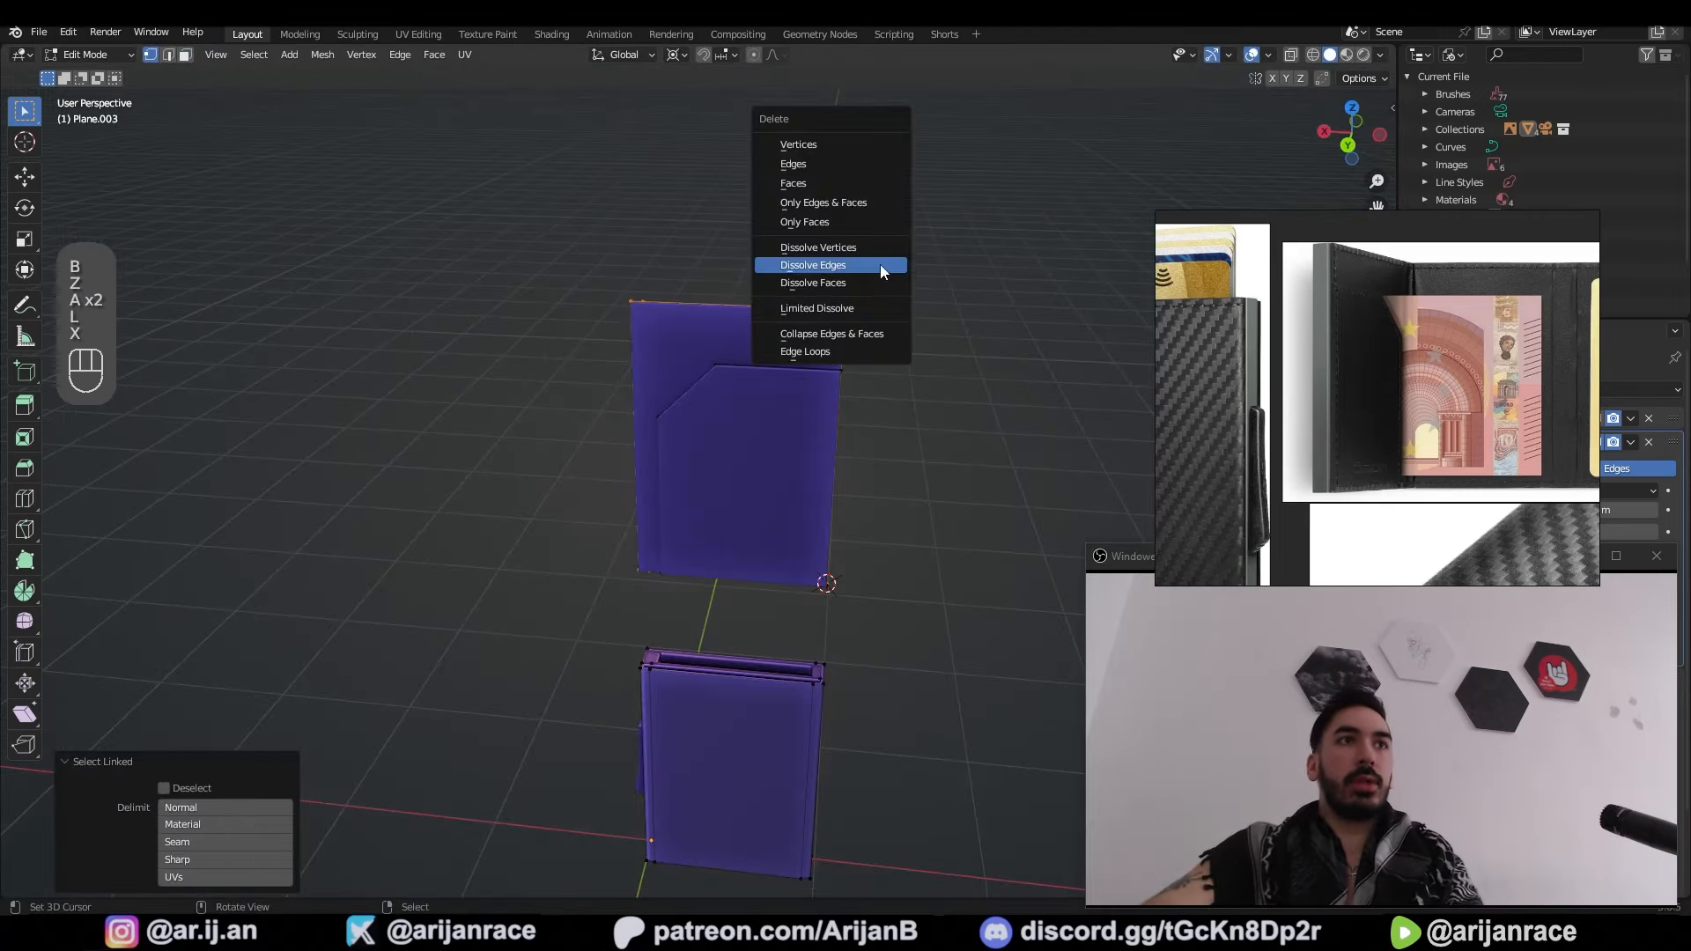
click(887, 264)
key(g)
click(804, 729)
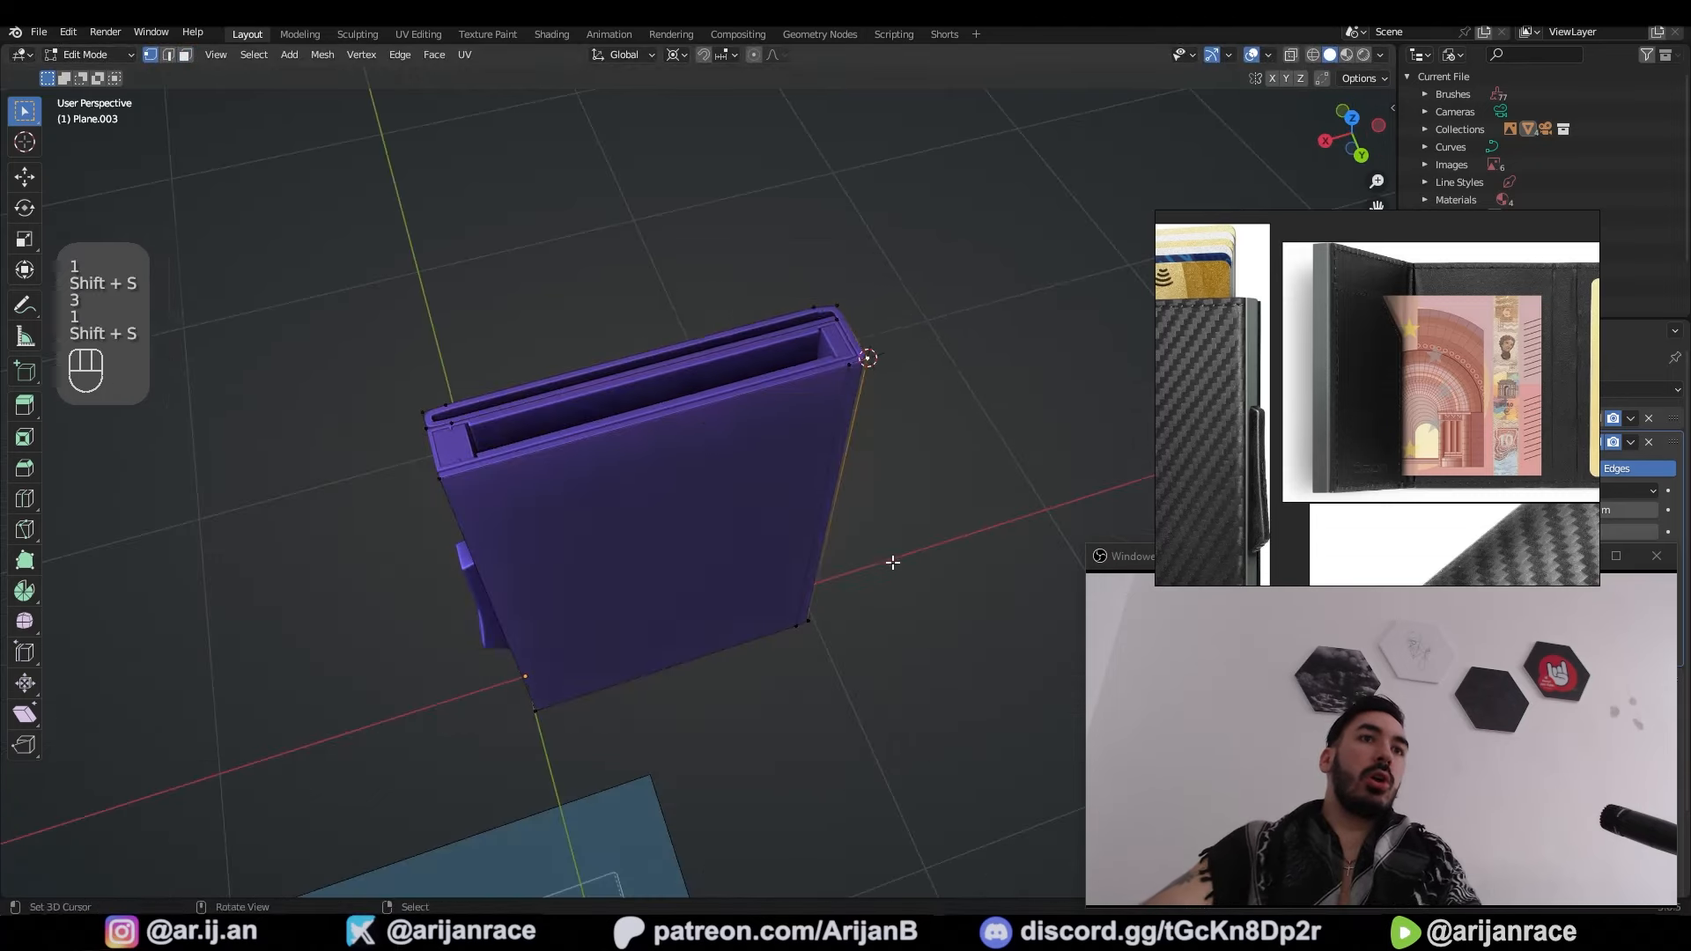
Step: Select the cover flap's large face and its narrow strip beside the spine, and rotate them 90° about Z around the 3D cursor
middle_drag(890, 560, 727, 431)
key(3)
right_click(693, 513)
key(g)
middle_drag(692, 513, 598, 501)
right_click(864, 480)
key(1)
key(3)
right_click(870, 500)
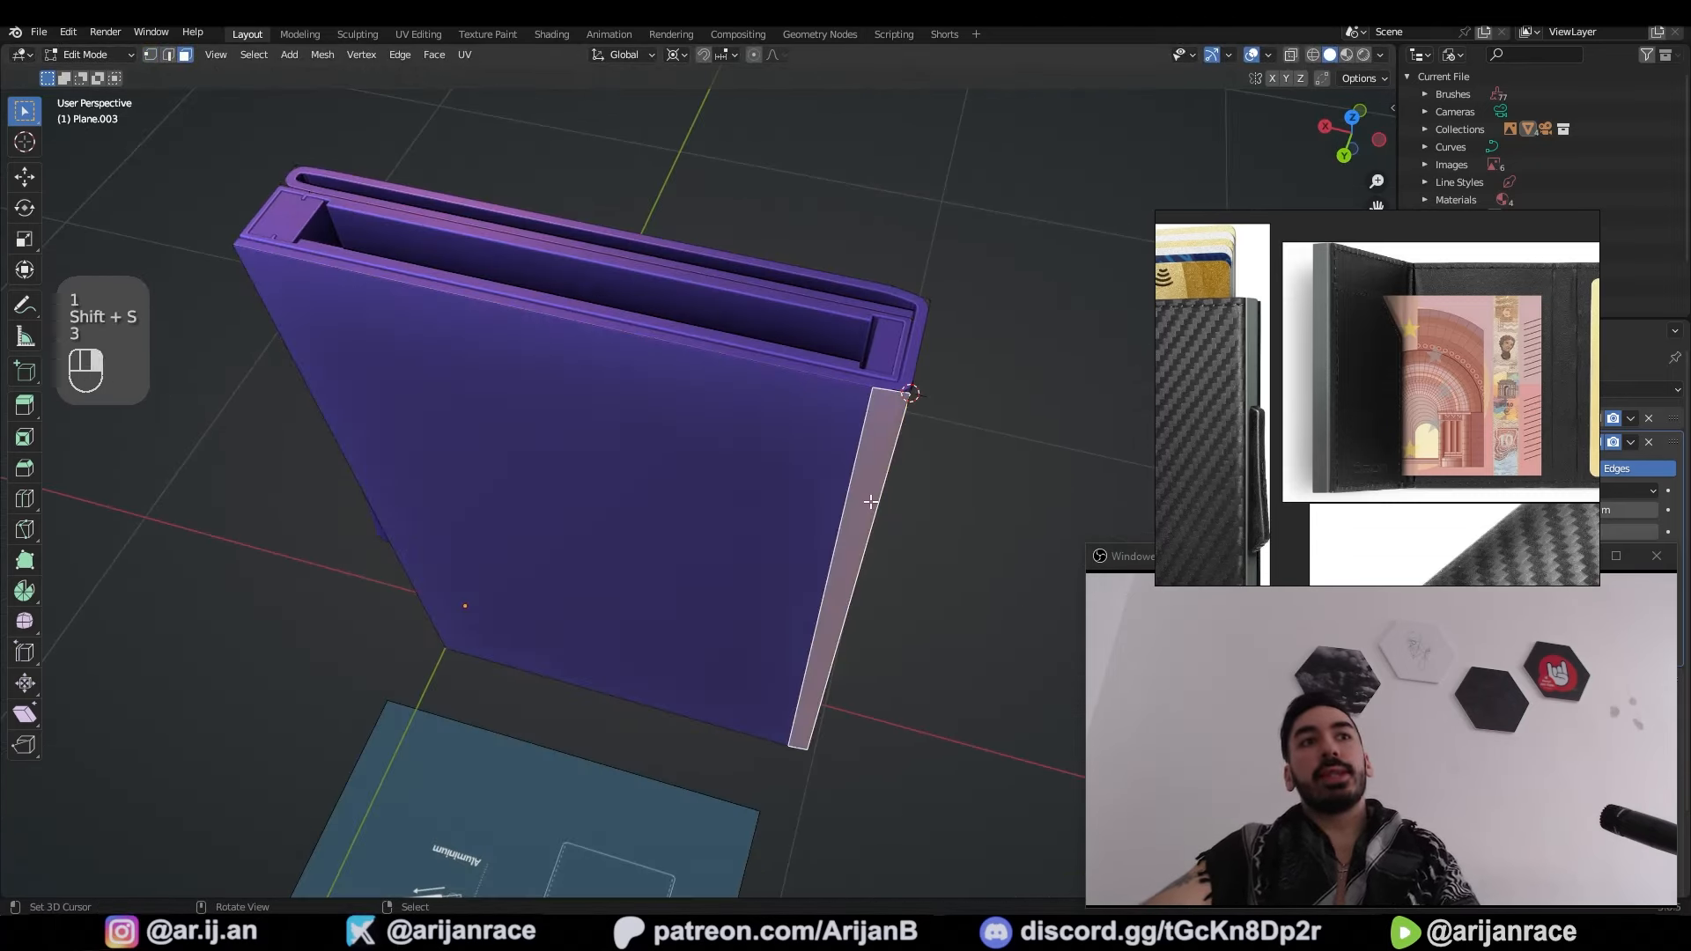
shift+right_click(788, 503)
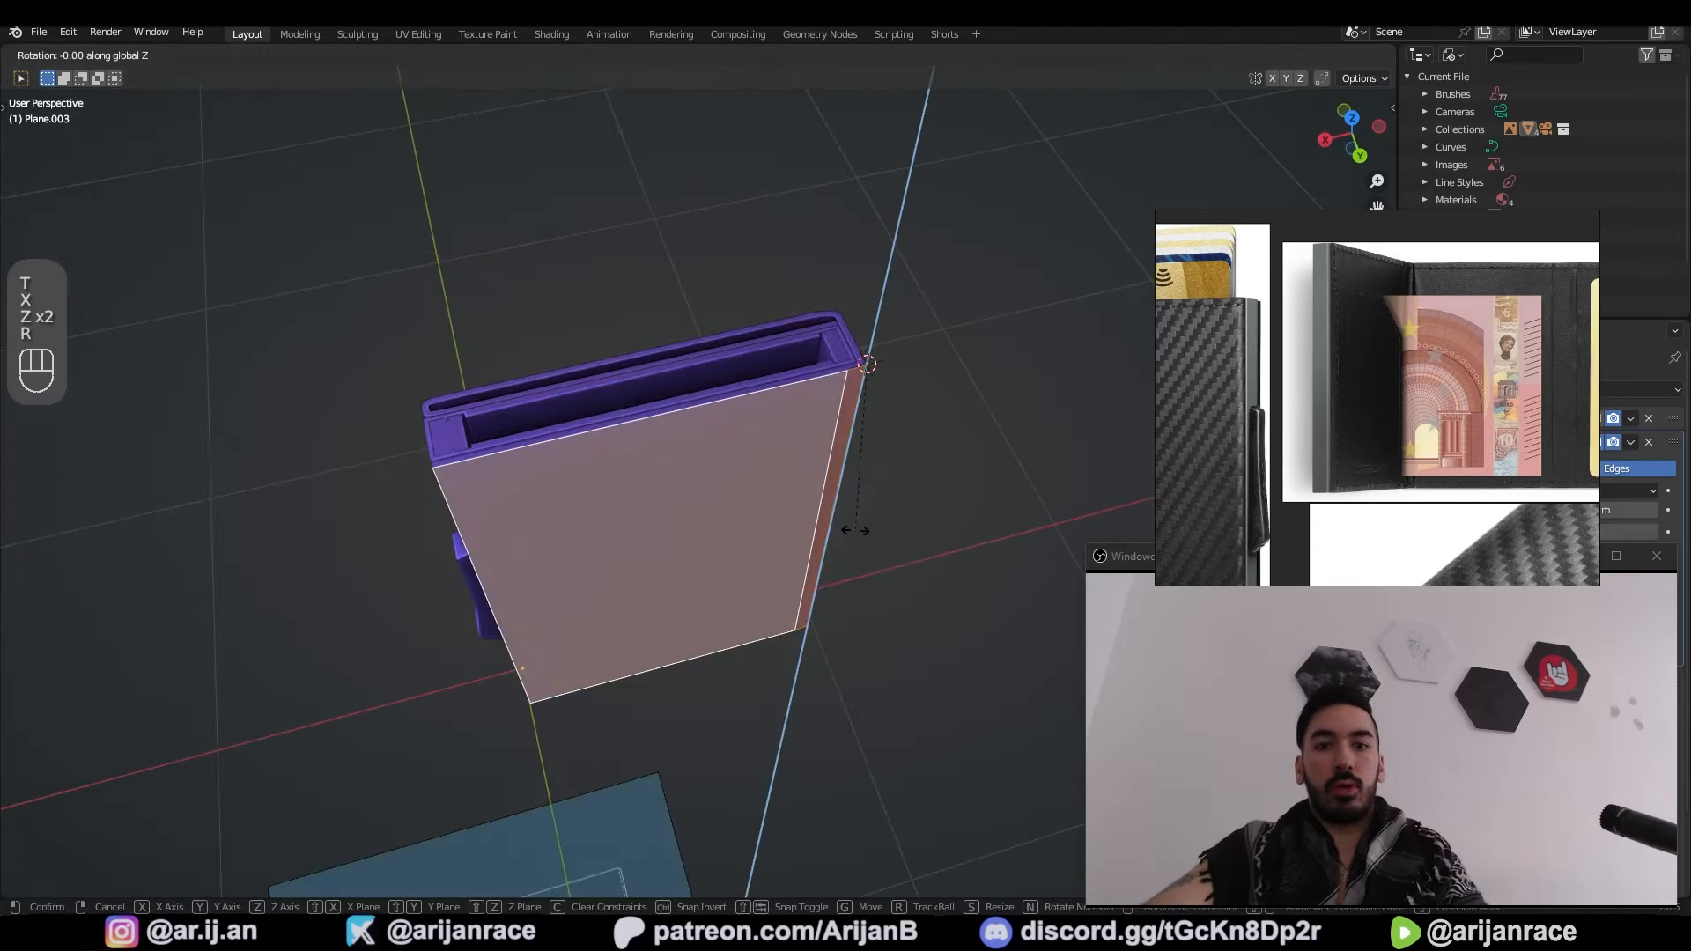
text(90)
key(Return)
Step: Duplicate the opened flap's large face and offset the copy slightly along X as a second pocket panel
middle_drag(856, 529, 784, 446)
key(Tab)
key(Tab)
key(shift+d)
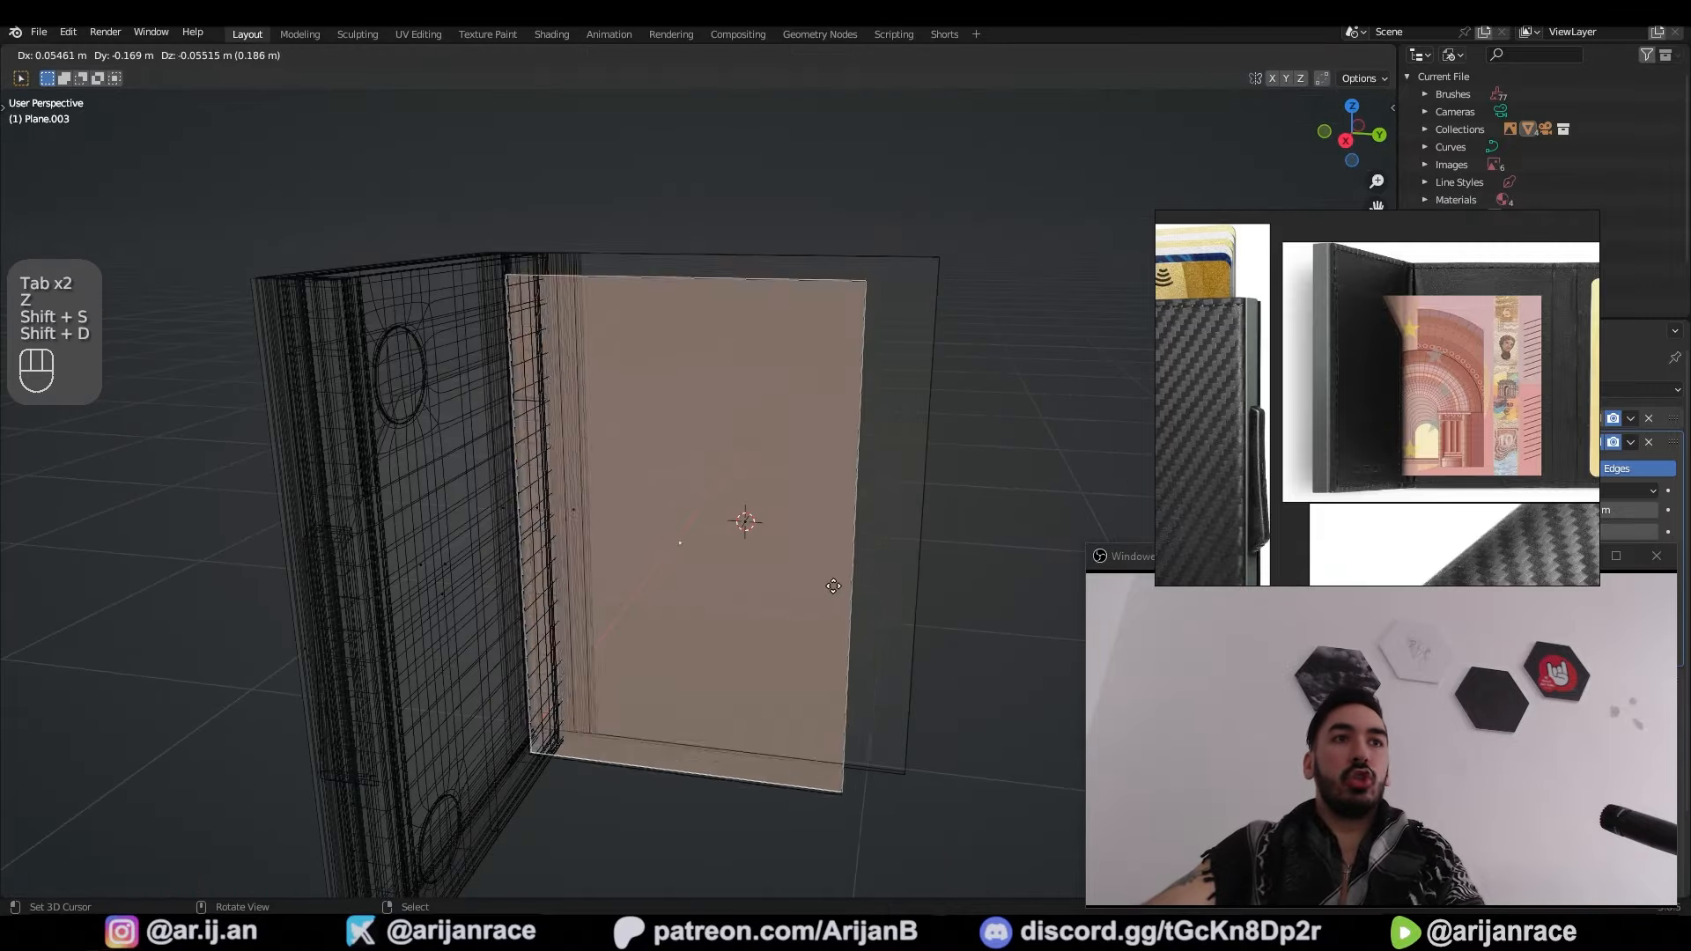
right_click(867, 551)
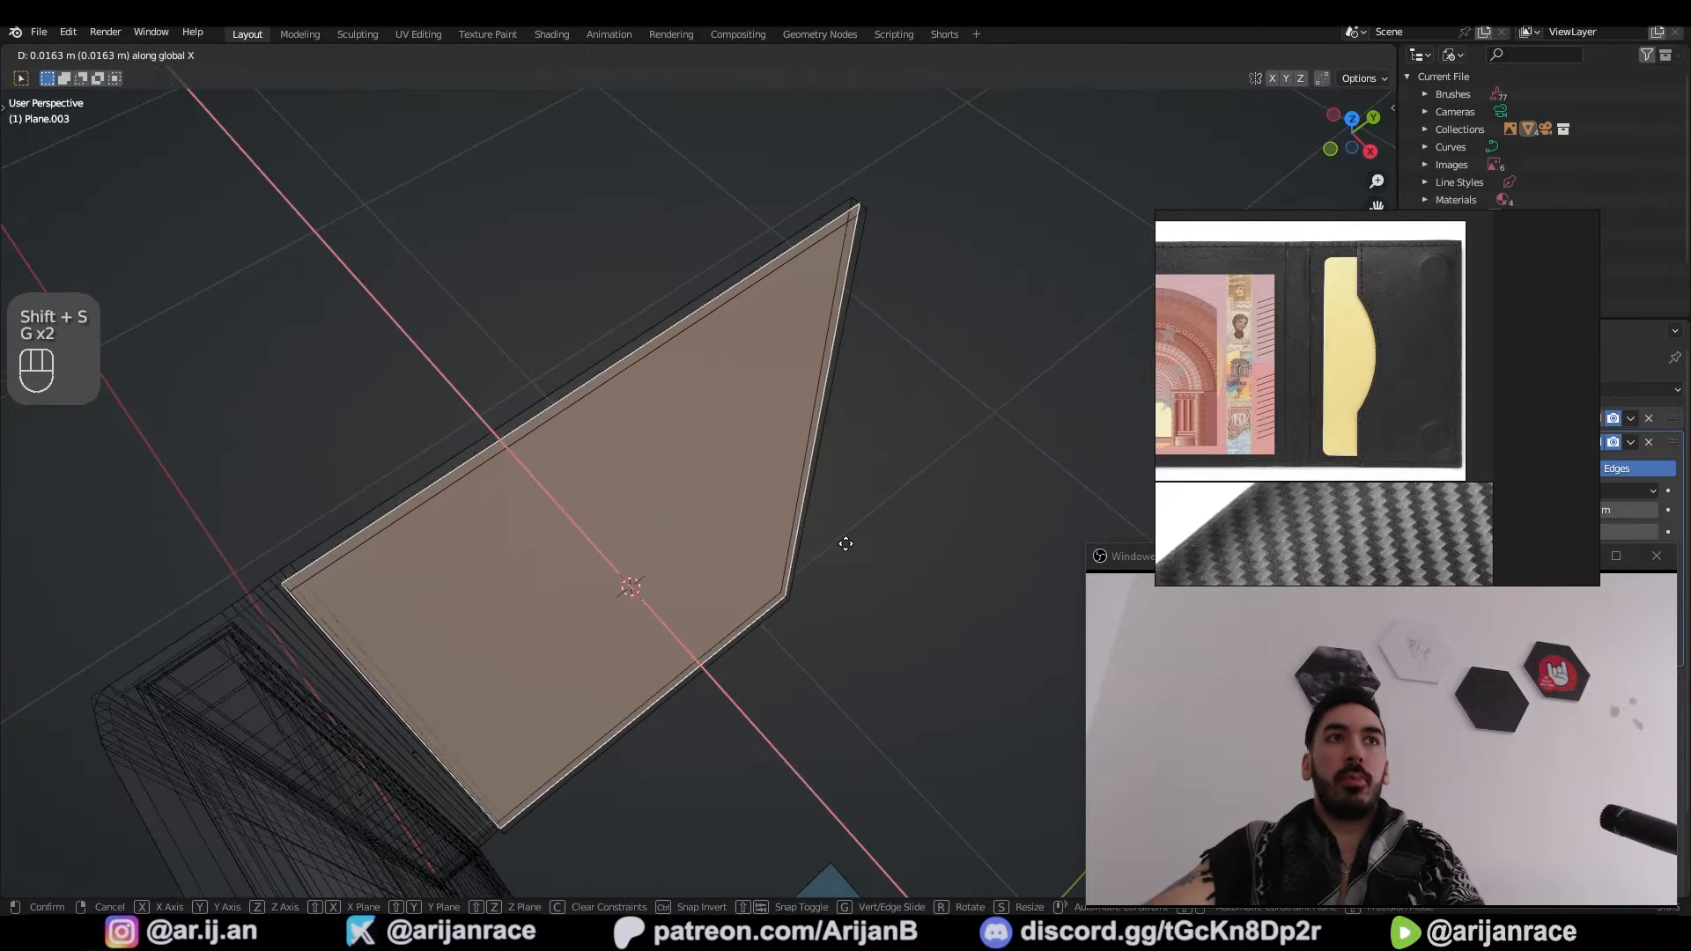
key(g)
key(g)
shift+click(832, 540)
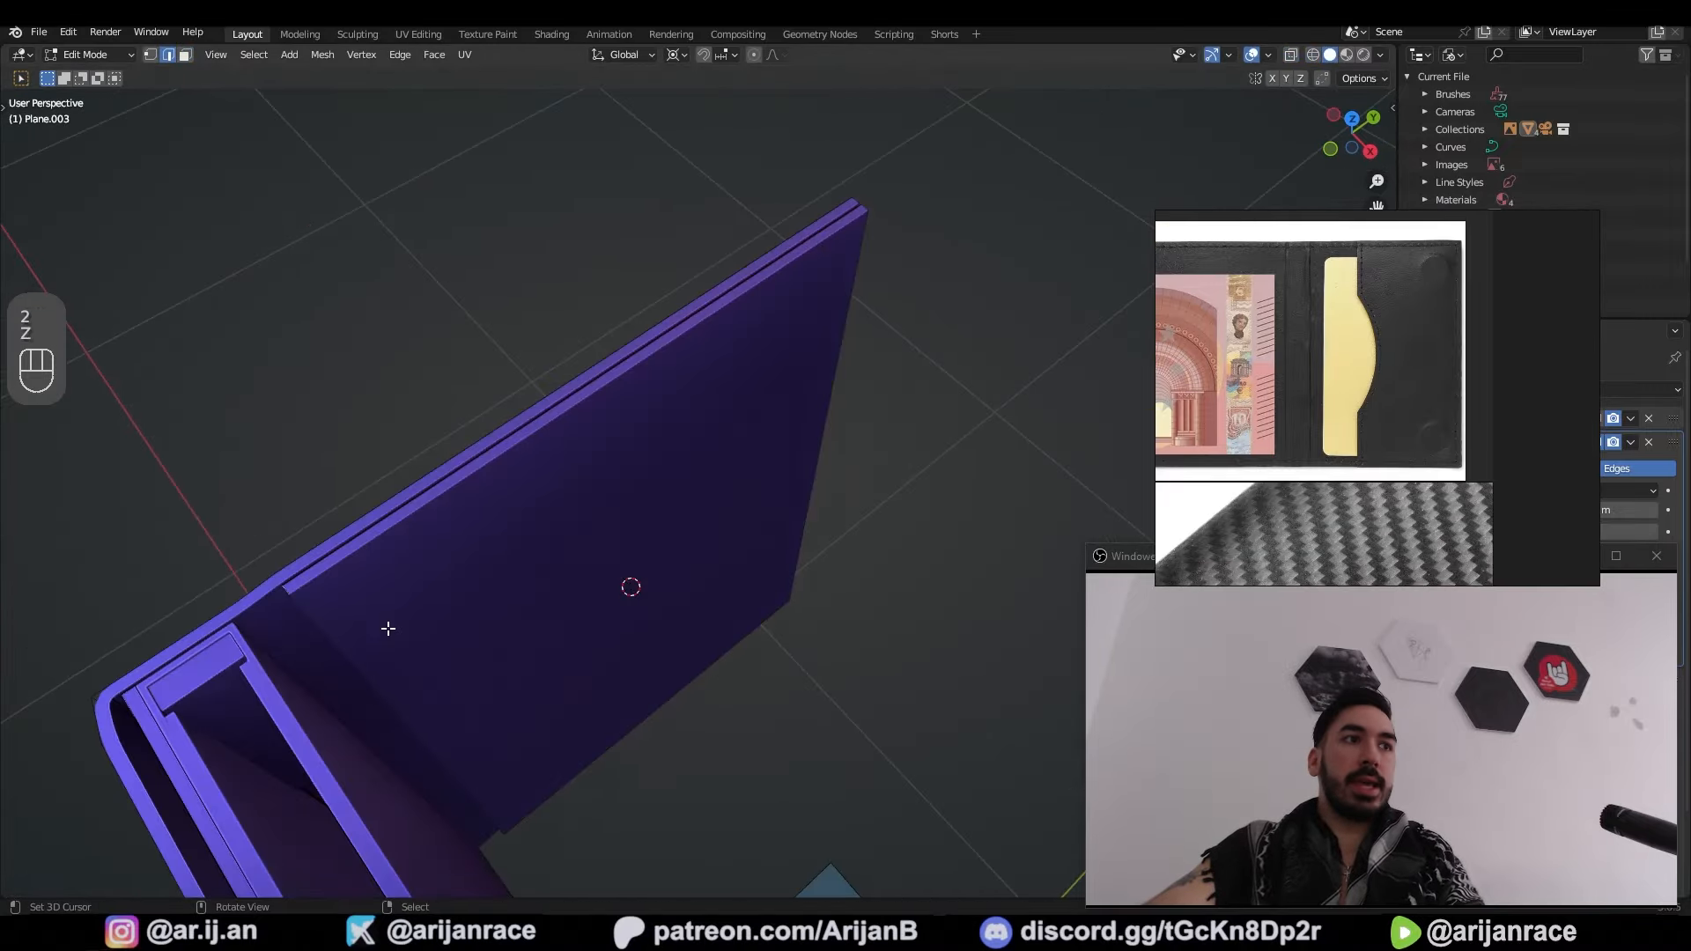
Step: Divide the new pocket panel with loop cuts, inset its five middle hinge-side faces with Boundary off, and delete the inset faces
key(ctrl+r)
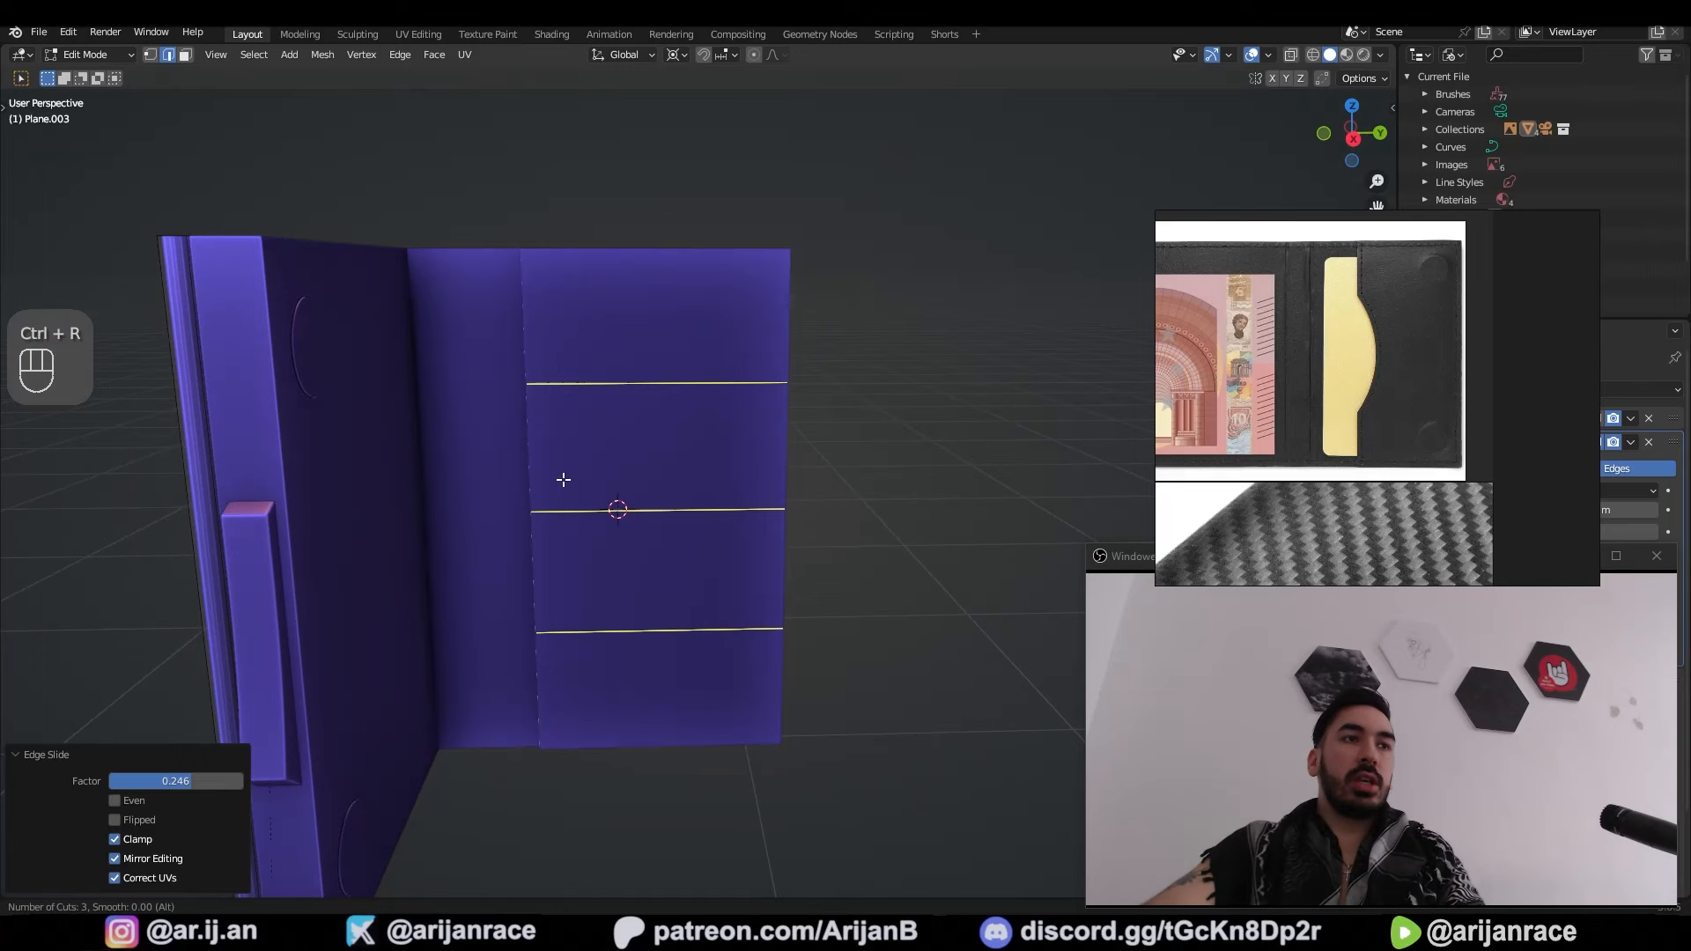
scroll(564, 479, up, 1)
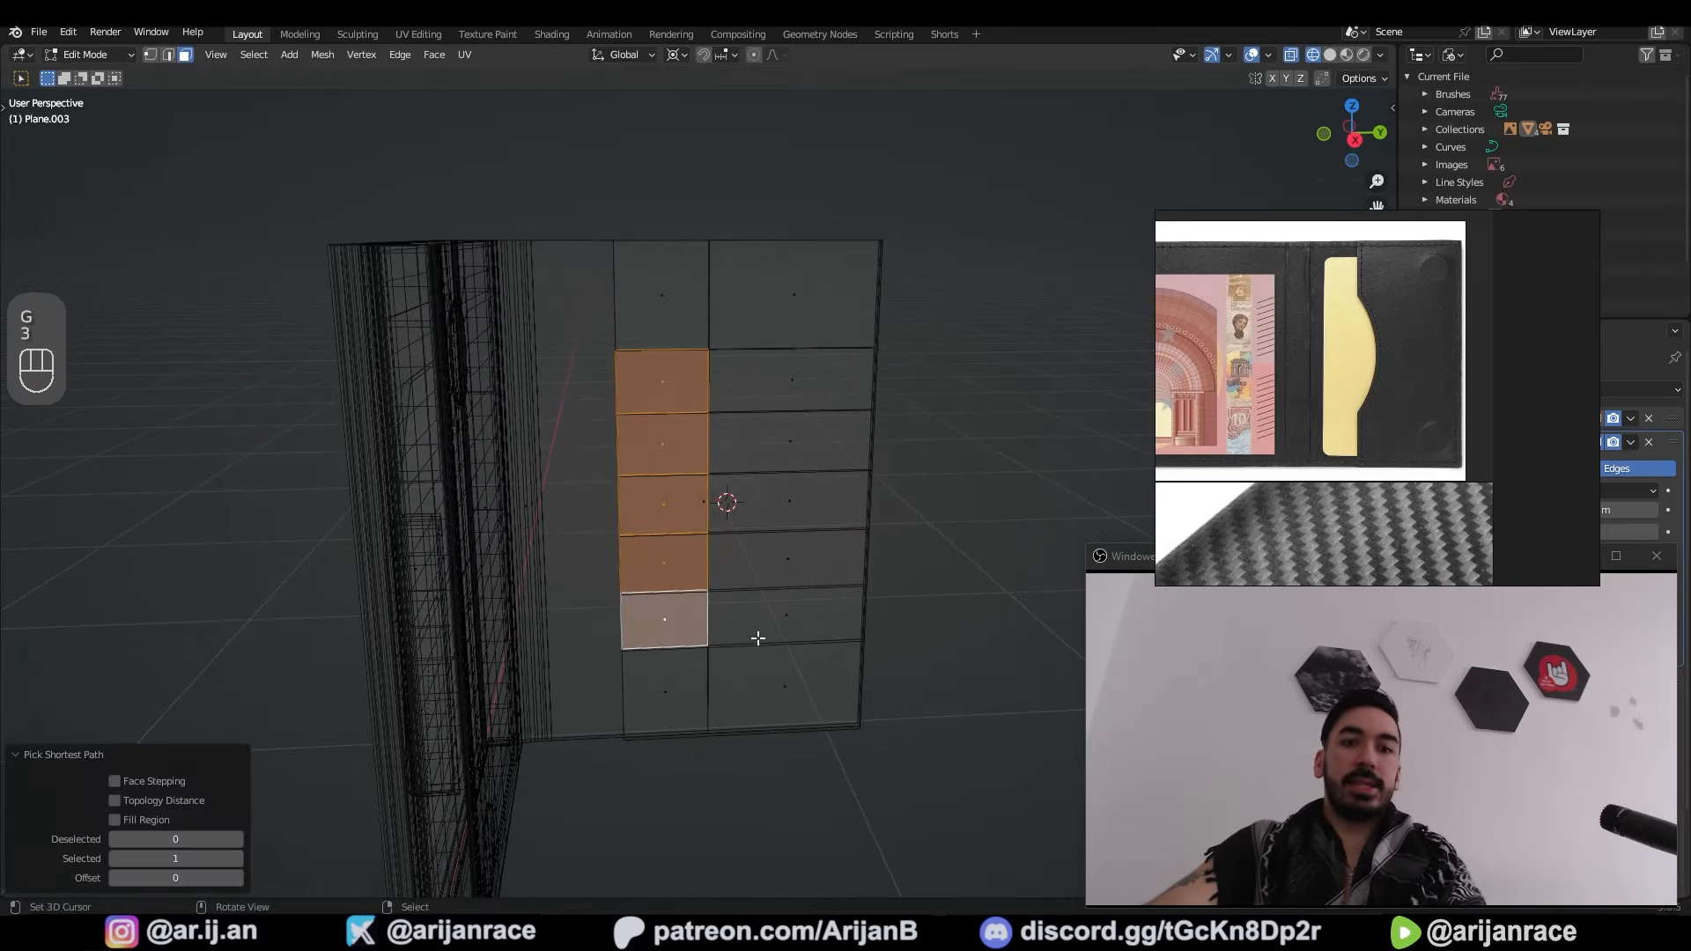
key(i)
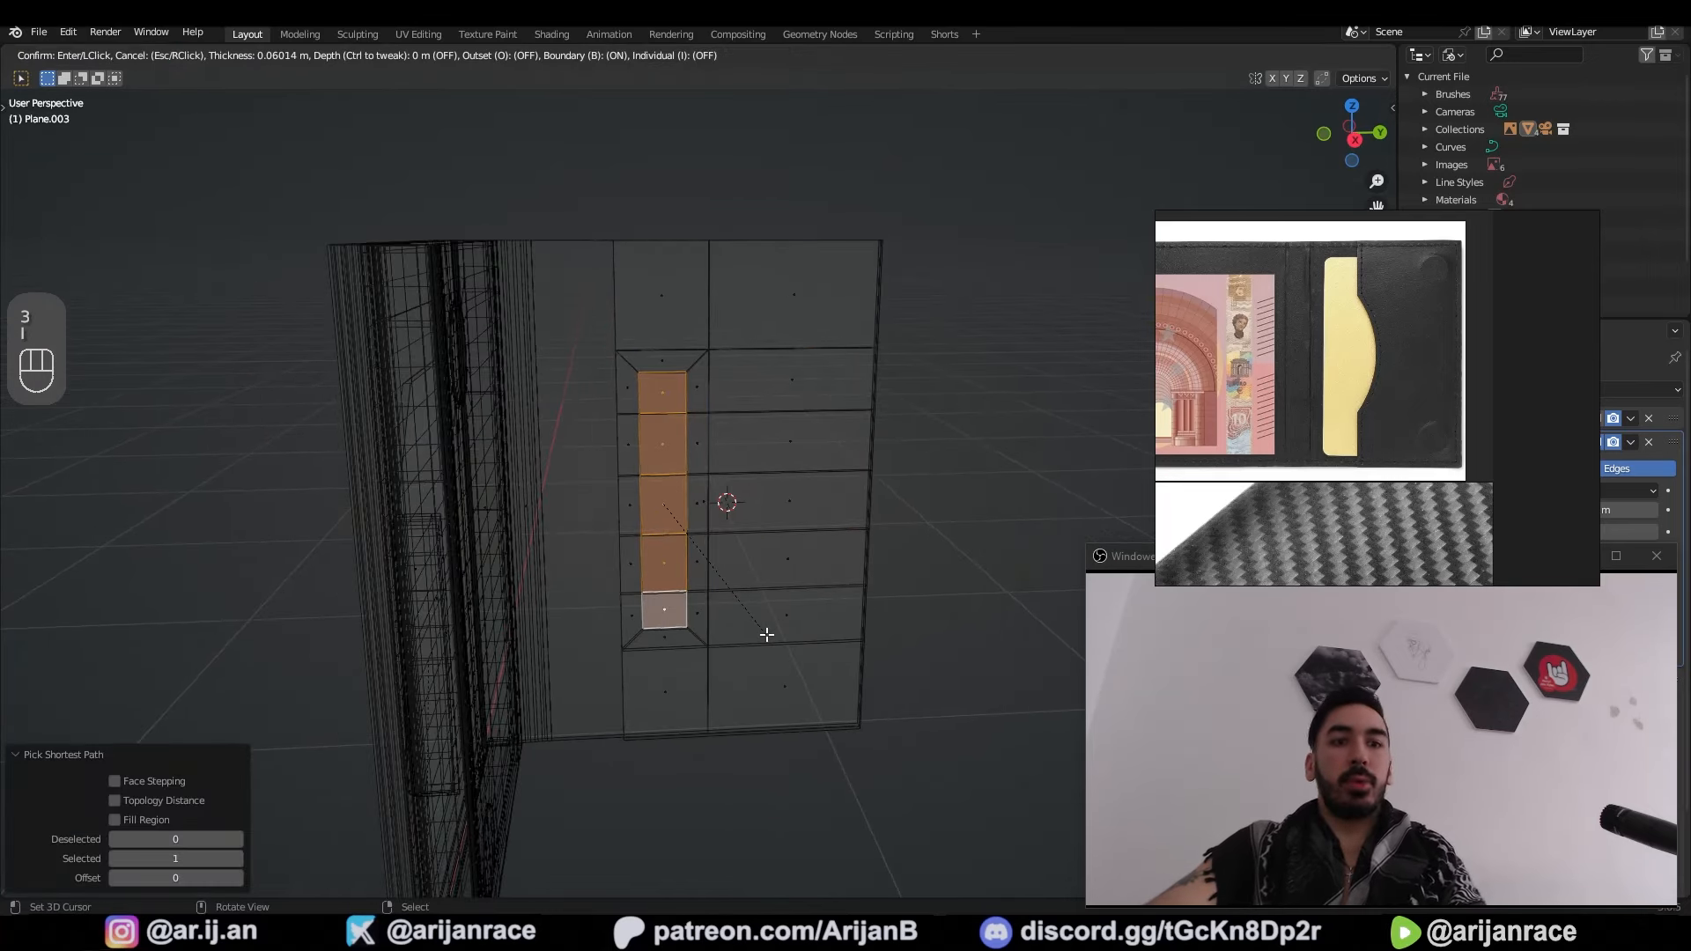
key(b)
click(763, 638)
key(x)
click(762, 638)
Step: Select the edges of the rectangular notch and round them into an arc with LoopTools
key(2)
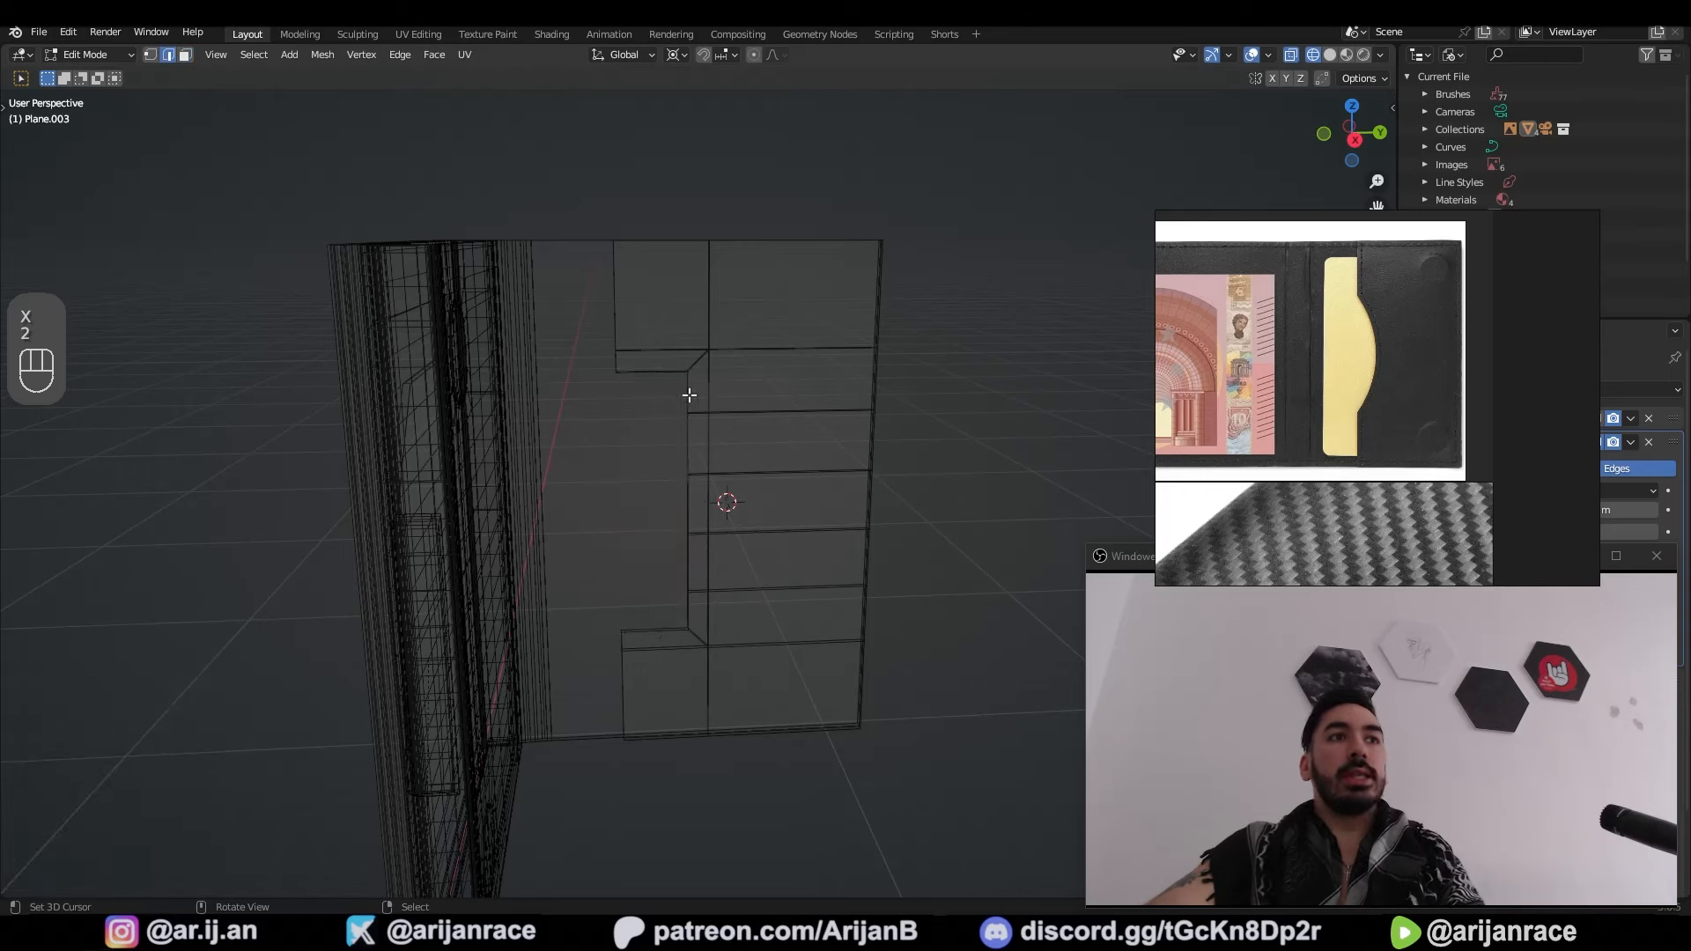
alt+click(688, 396)
key(w)
mouse_move(893, 294)
click(1017, 412)
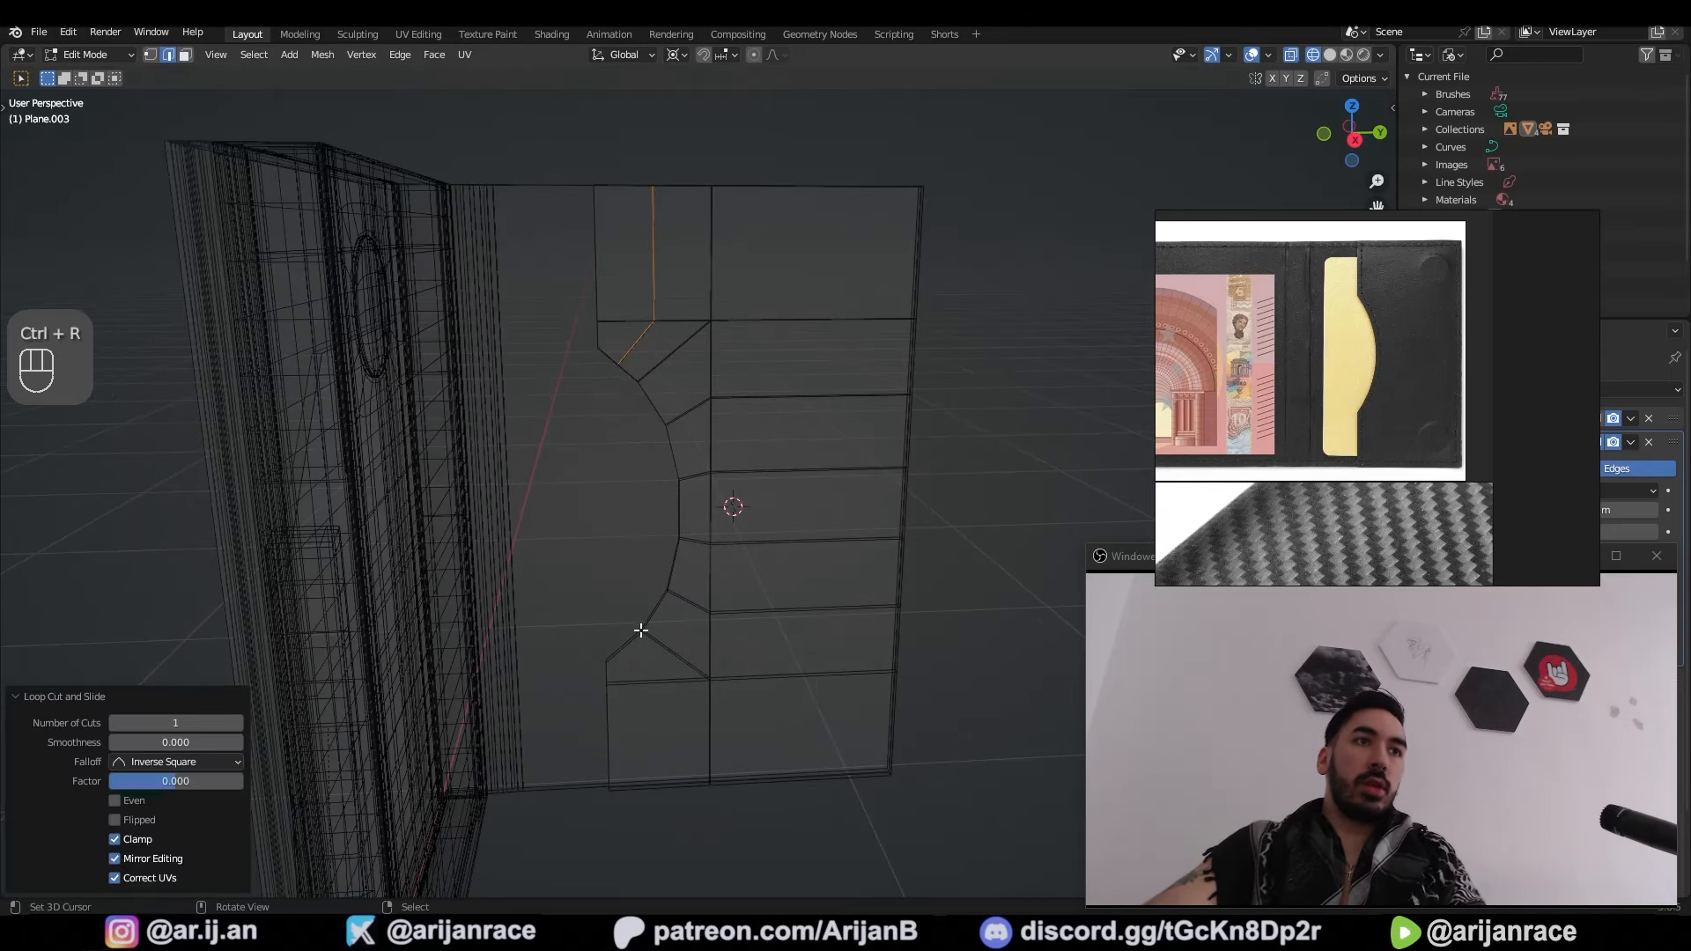
Step: Add a centred vertical loop cut through the corner section below the arc-shaped notch
key(ctrl+r)
click(636, 645)
click(636, 645)
key(2)
Step: Bevel the four horizontal edge loops that meet the notch, and smooth the denser arc again with LoopTools
alt+right_click(683, 597)
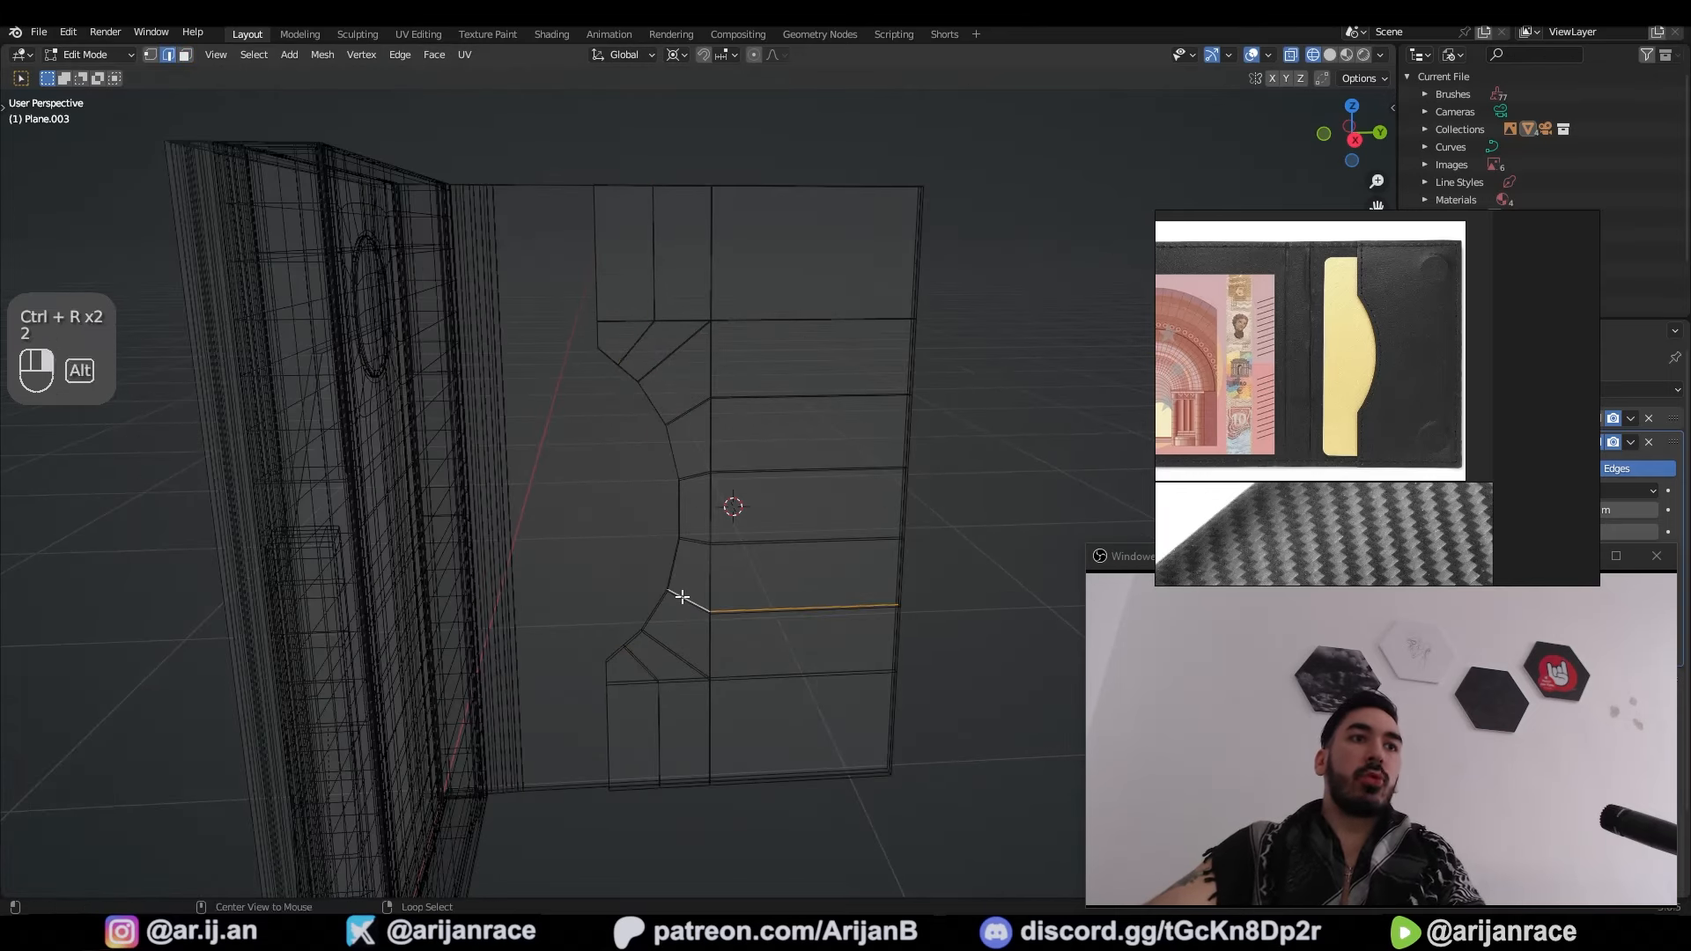
alt+shift+right_click(718, 543)
alt+shift+right_click(752, 474)
alt+shift+right_click(774, 398)
key(ctrl+b)
key(w)
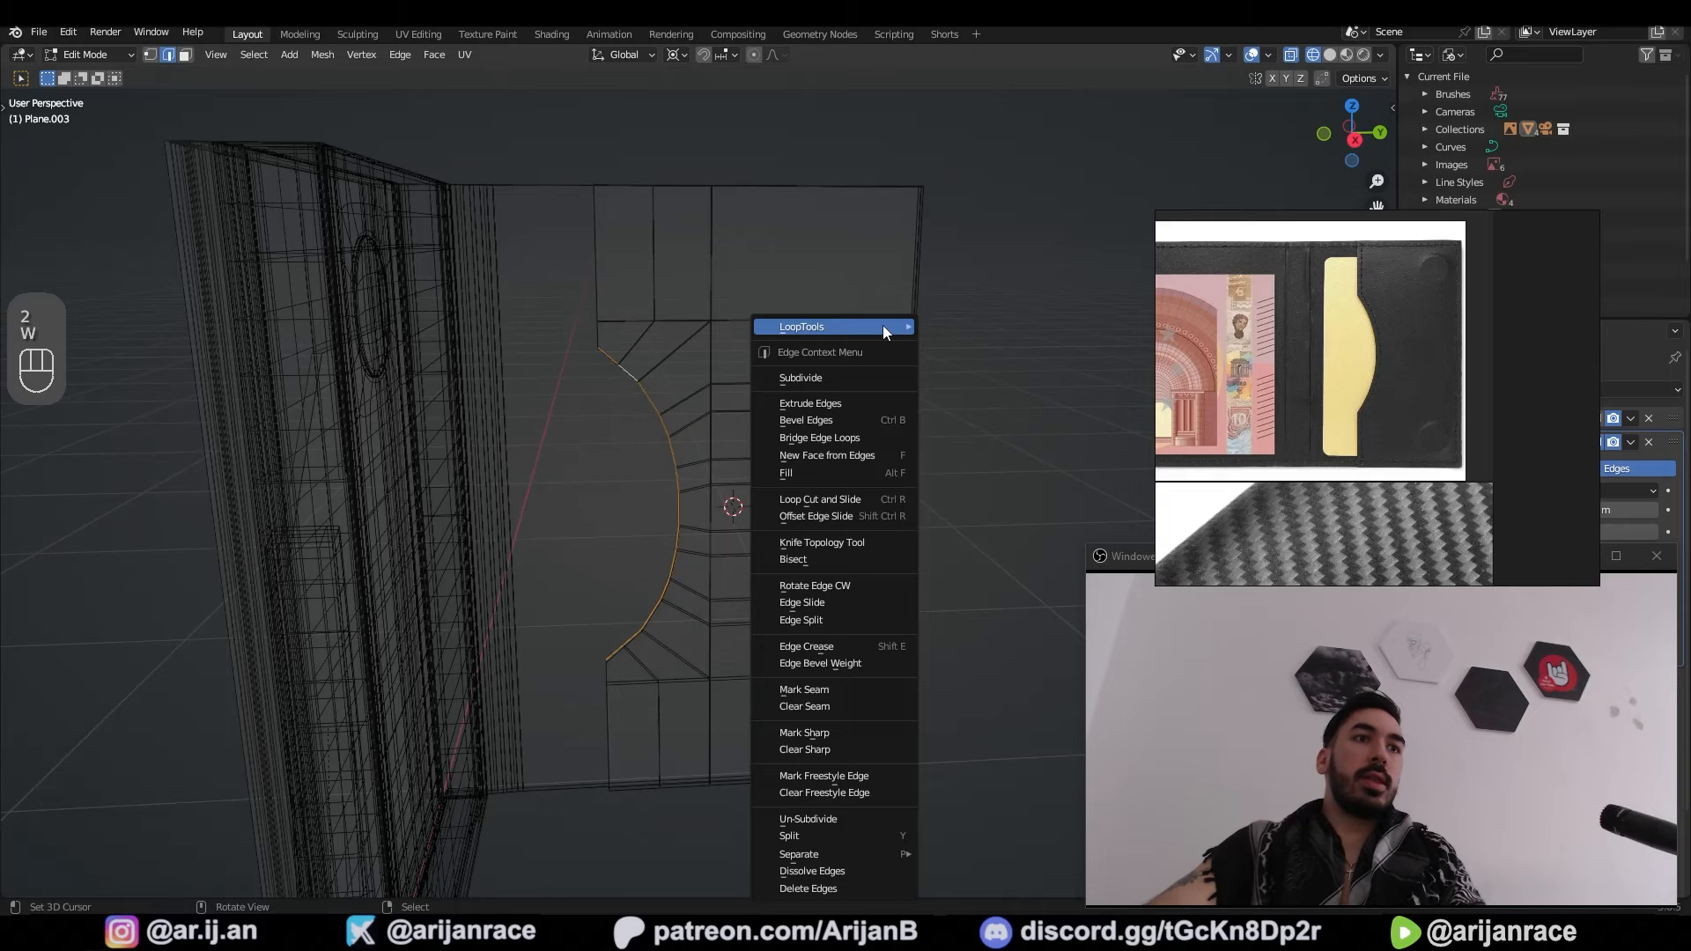
mouse_move(883, 327)
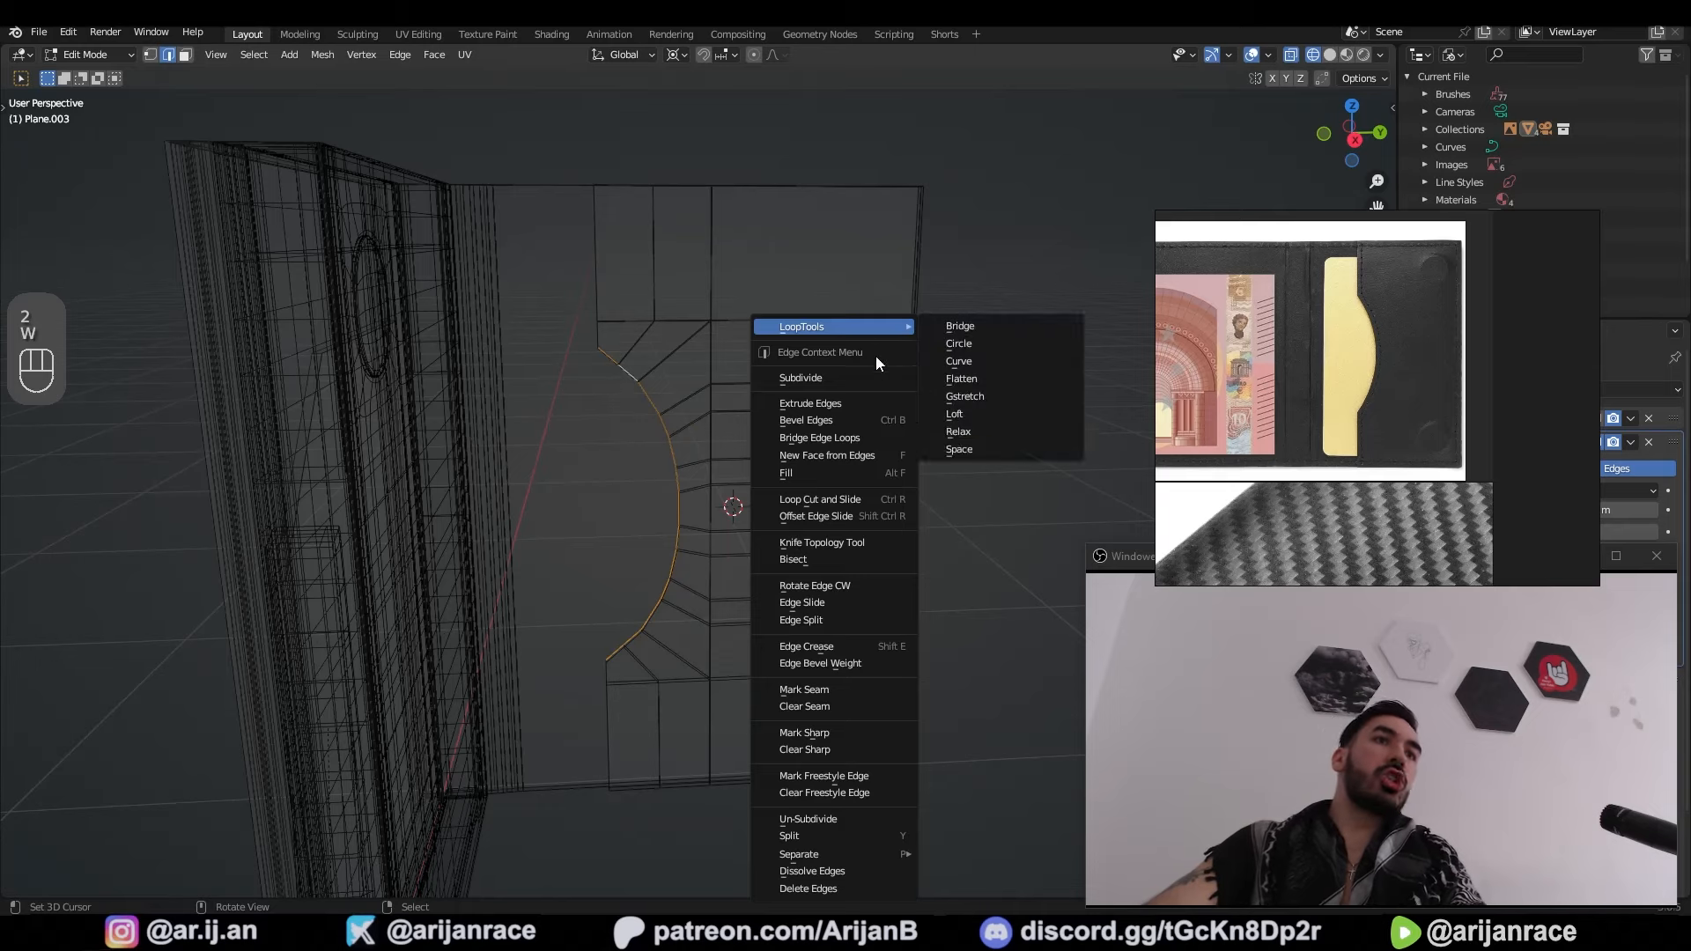
click(1039, 398)
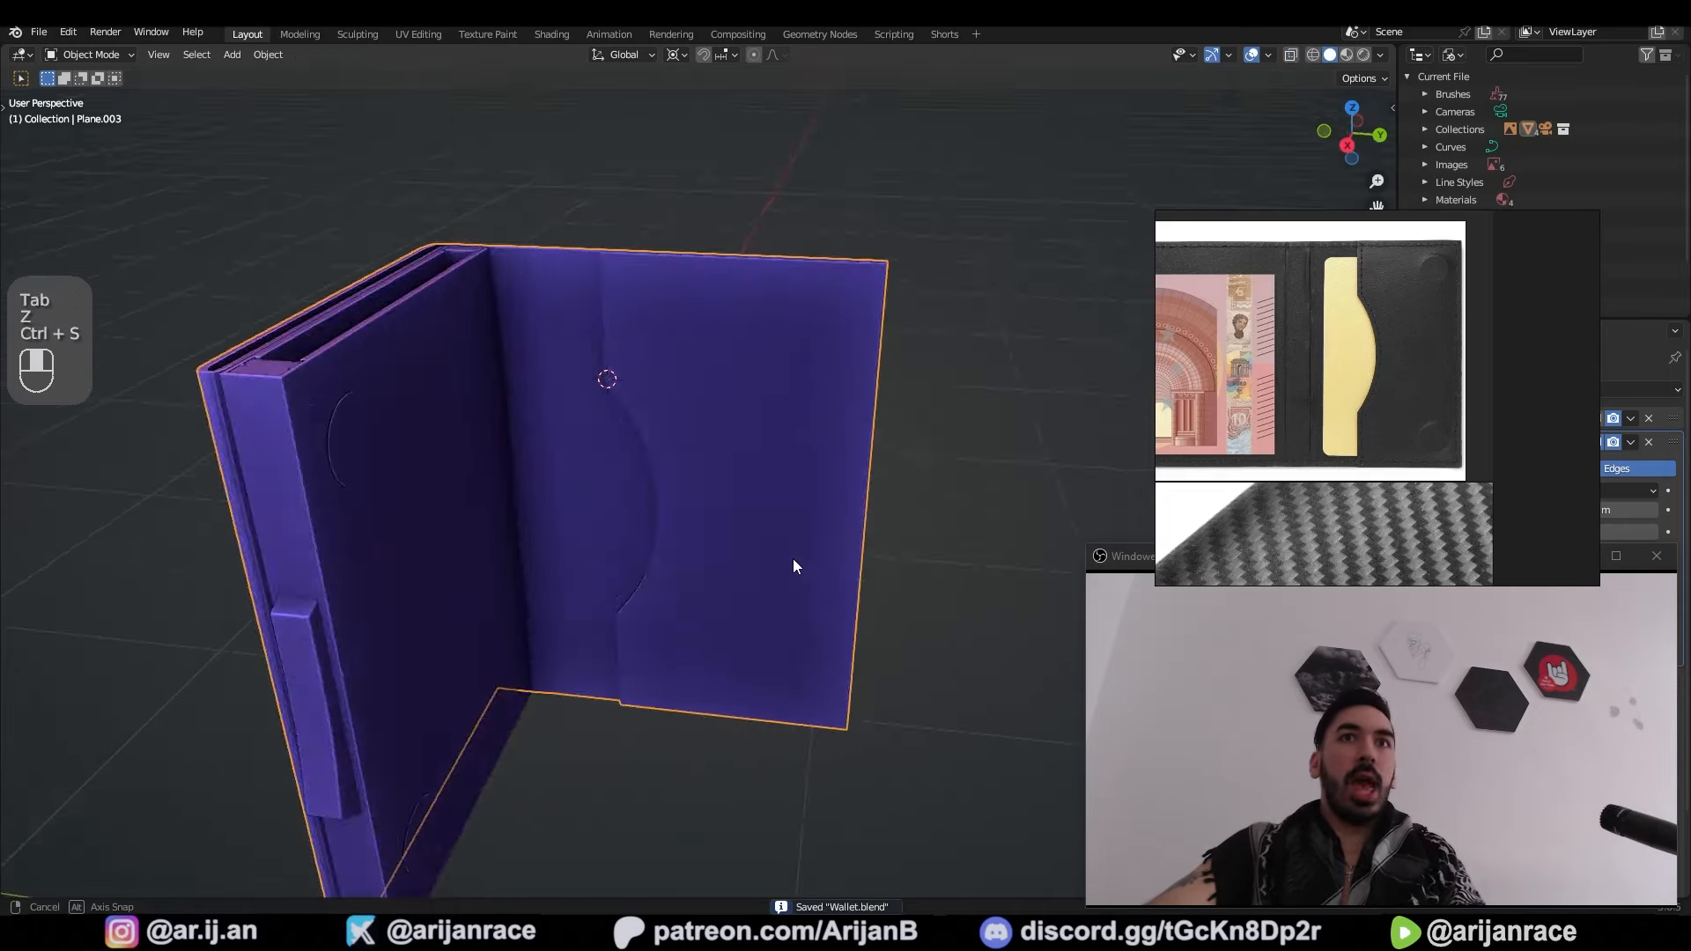
Step: Select the whole opened flap with its notched pocket panel and fold it closed by rotating it -90° about Z
middle_drag(792, 565, 913, 627)
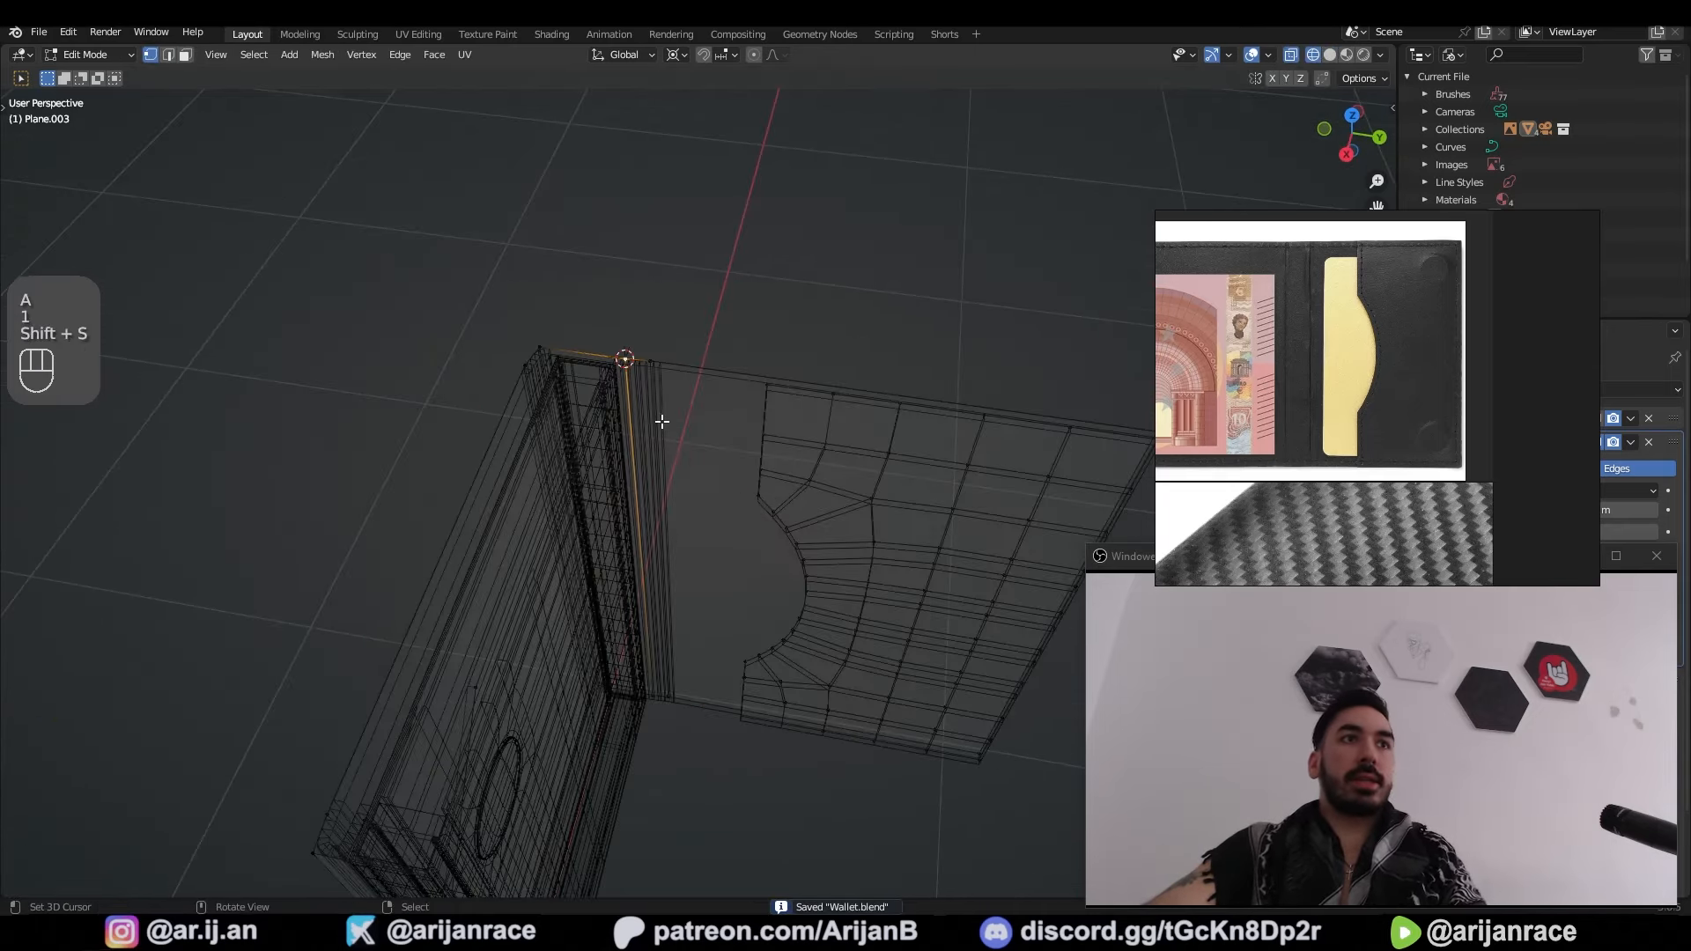
key(3)
key(a)
key(a)
scroll(660, 400, down, 1)
key(b)
drag(718, 344, 1041, 837)
mouse_move(888, 682)
middle_down()
mouse_move(941, 665)
mouse_move(778, 605)
middle_up()
scroll(941, 664, up, 1)
key(shift+z)
text(rz-90)
click(921, 650)
key(Tab)
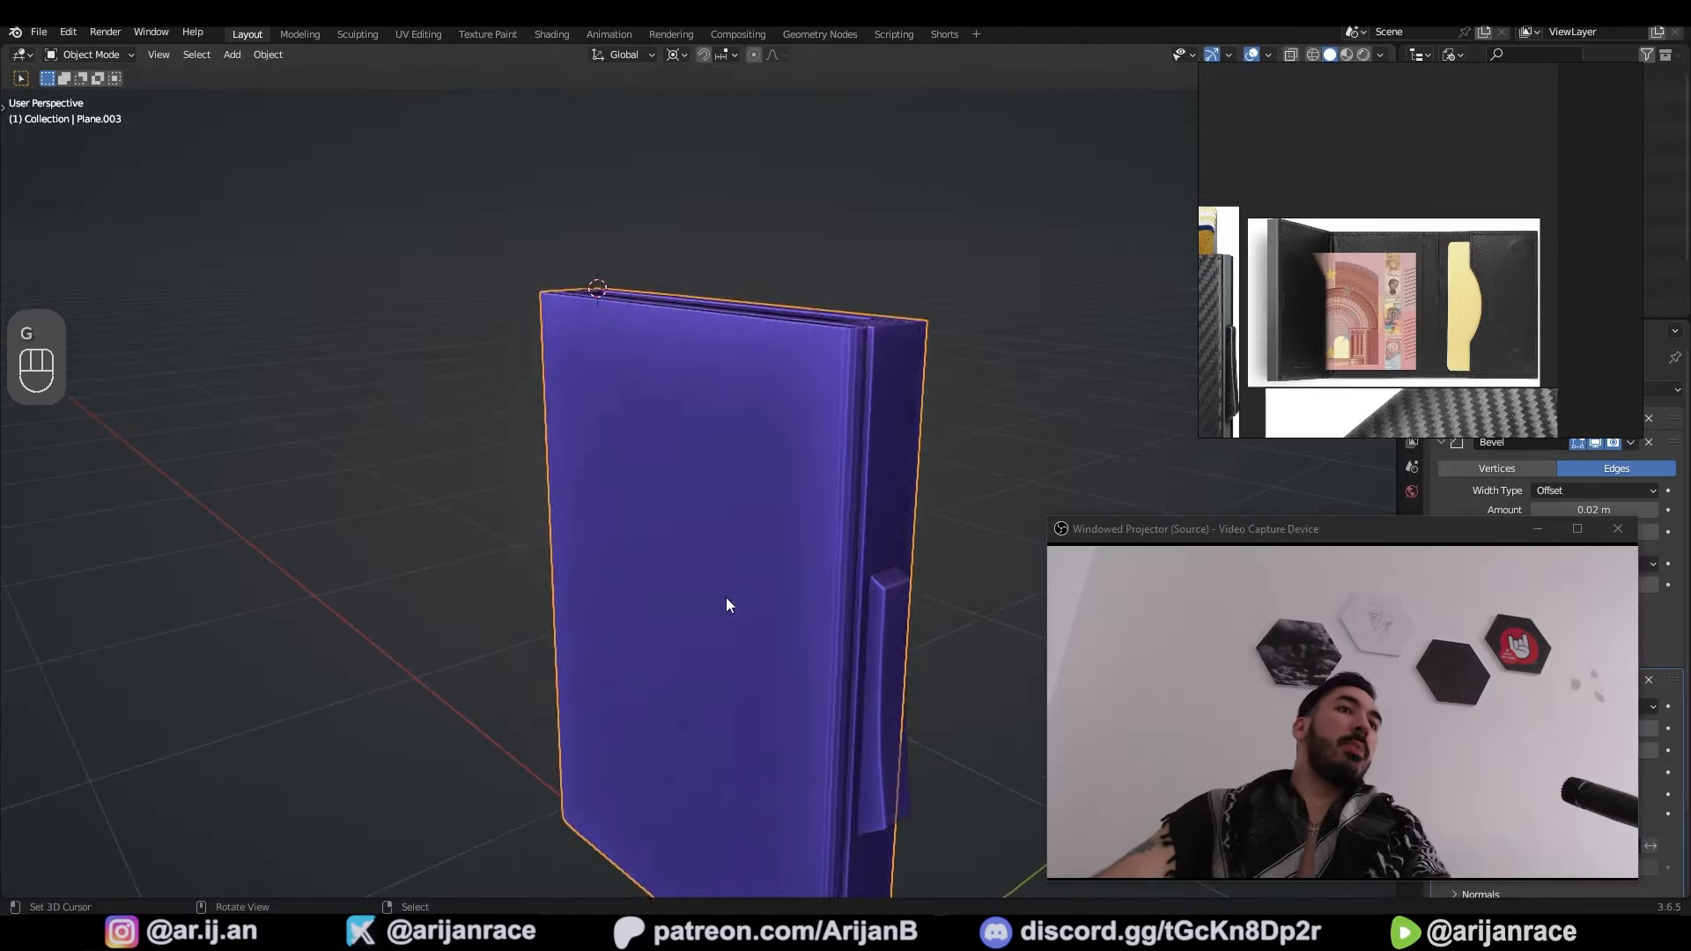
Step: Compare the wallet with the reference photo and move the folded cover clear of the card case
key(g)
scroll(1433, 256, up, 3)
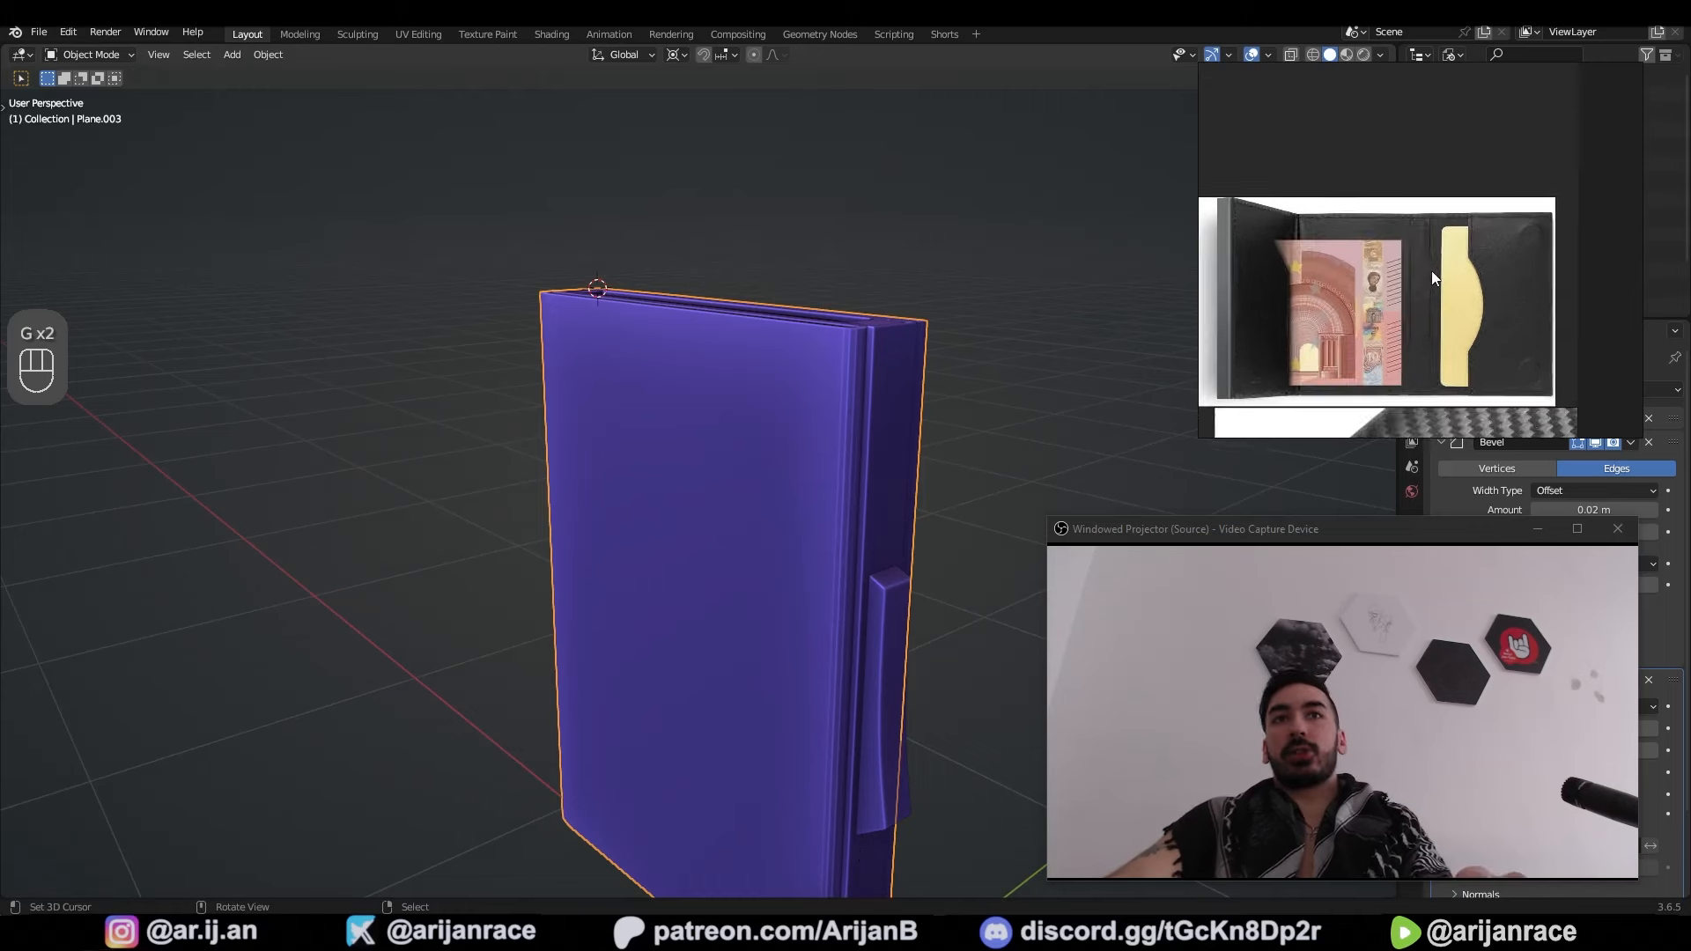
scroll(1409, 282, up, 2)
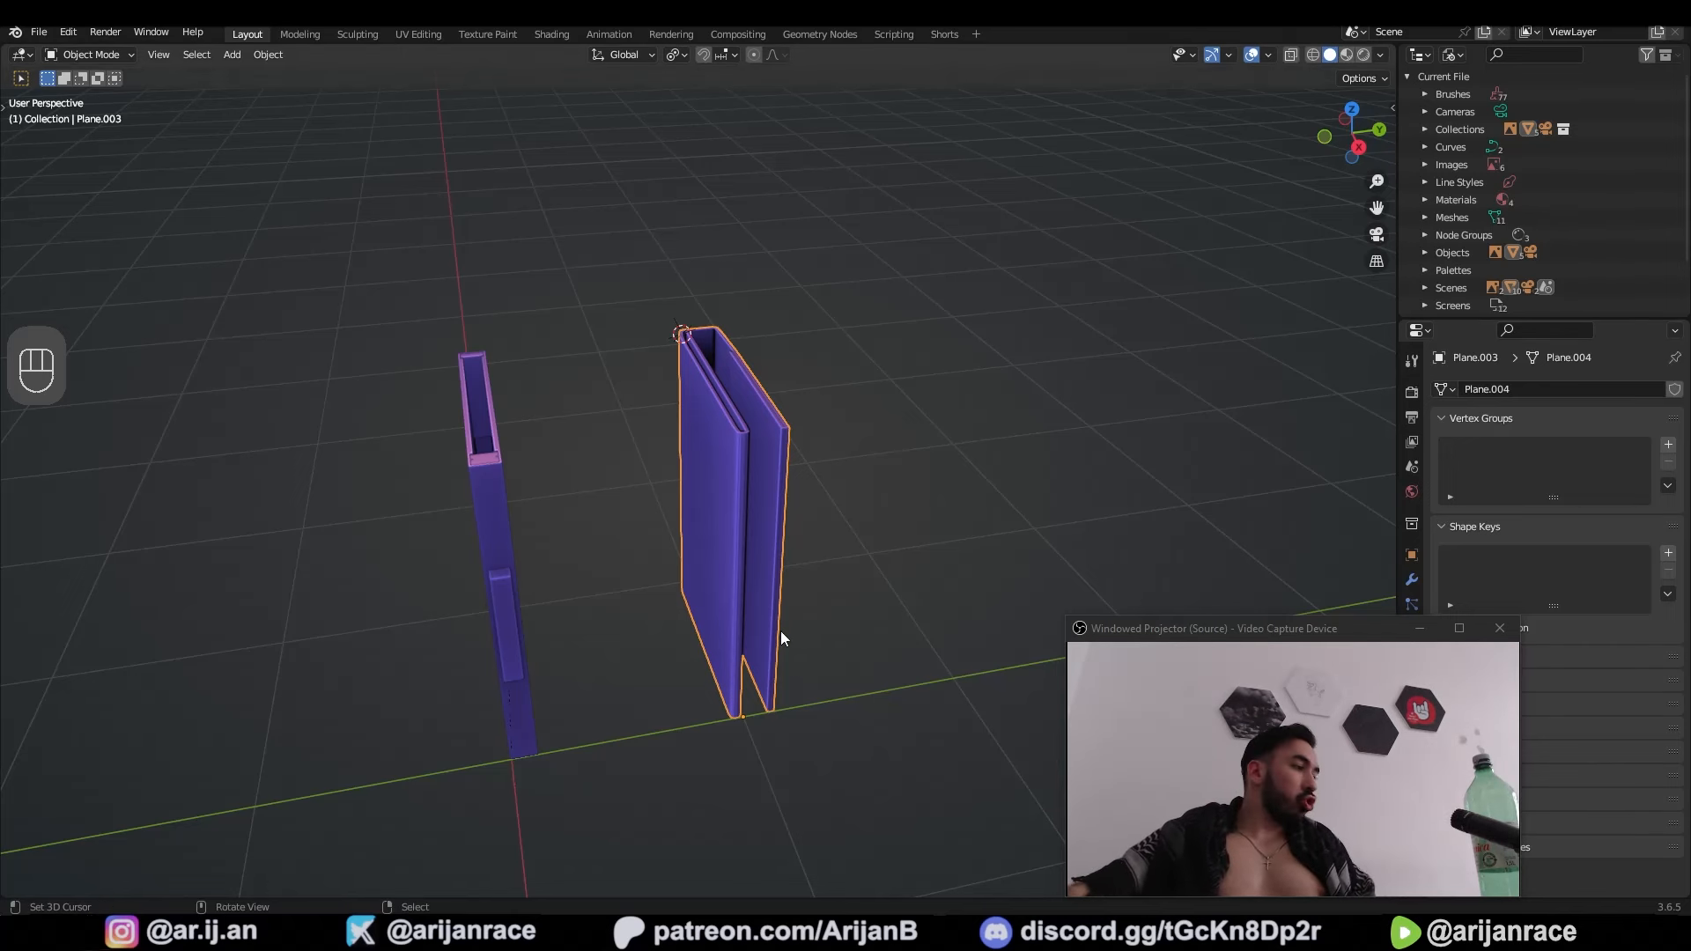
middle_drag(432, 350, 526, 354)
scroll(526, 354, up, 4)
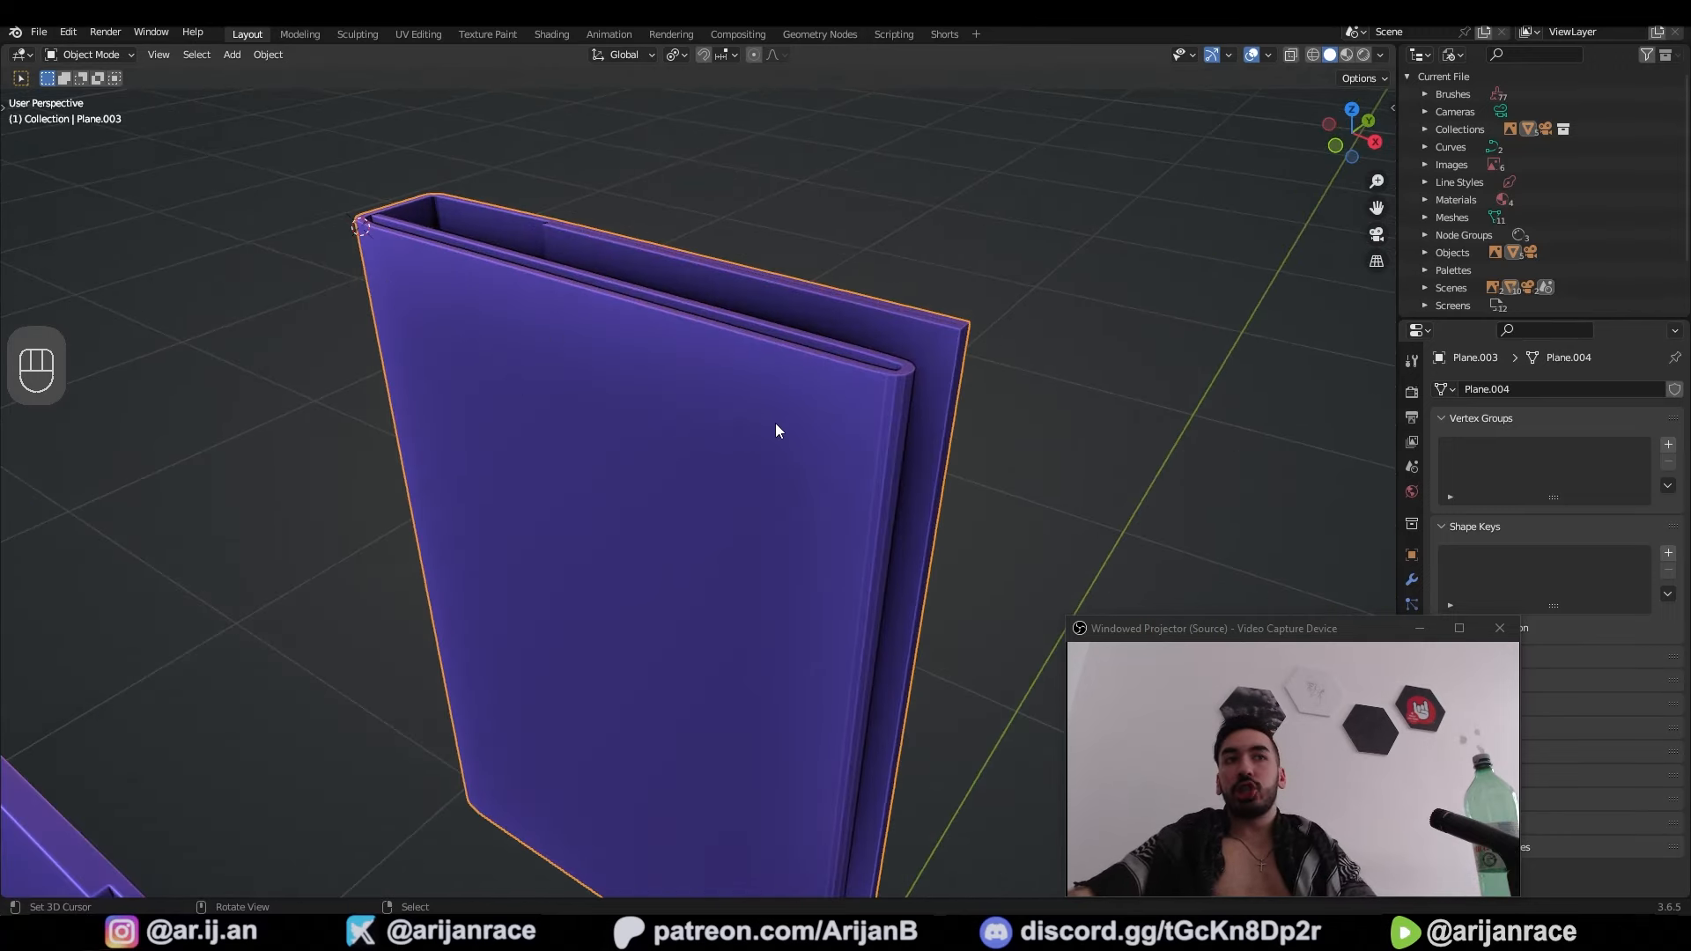
scroll(379, 297, down, 2)
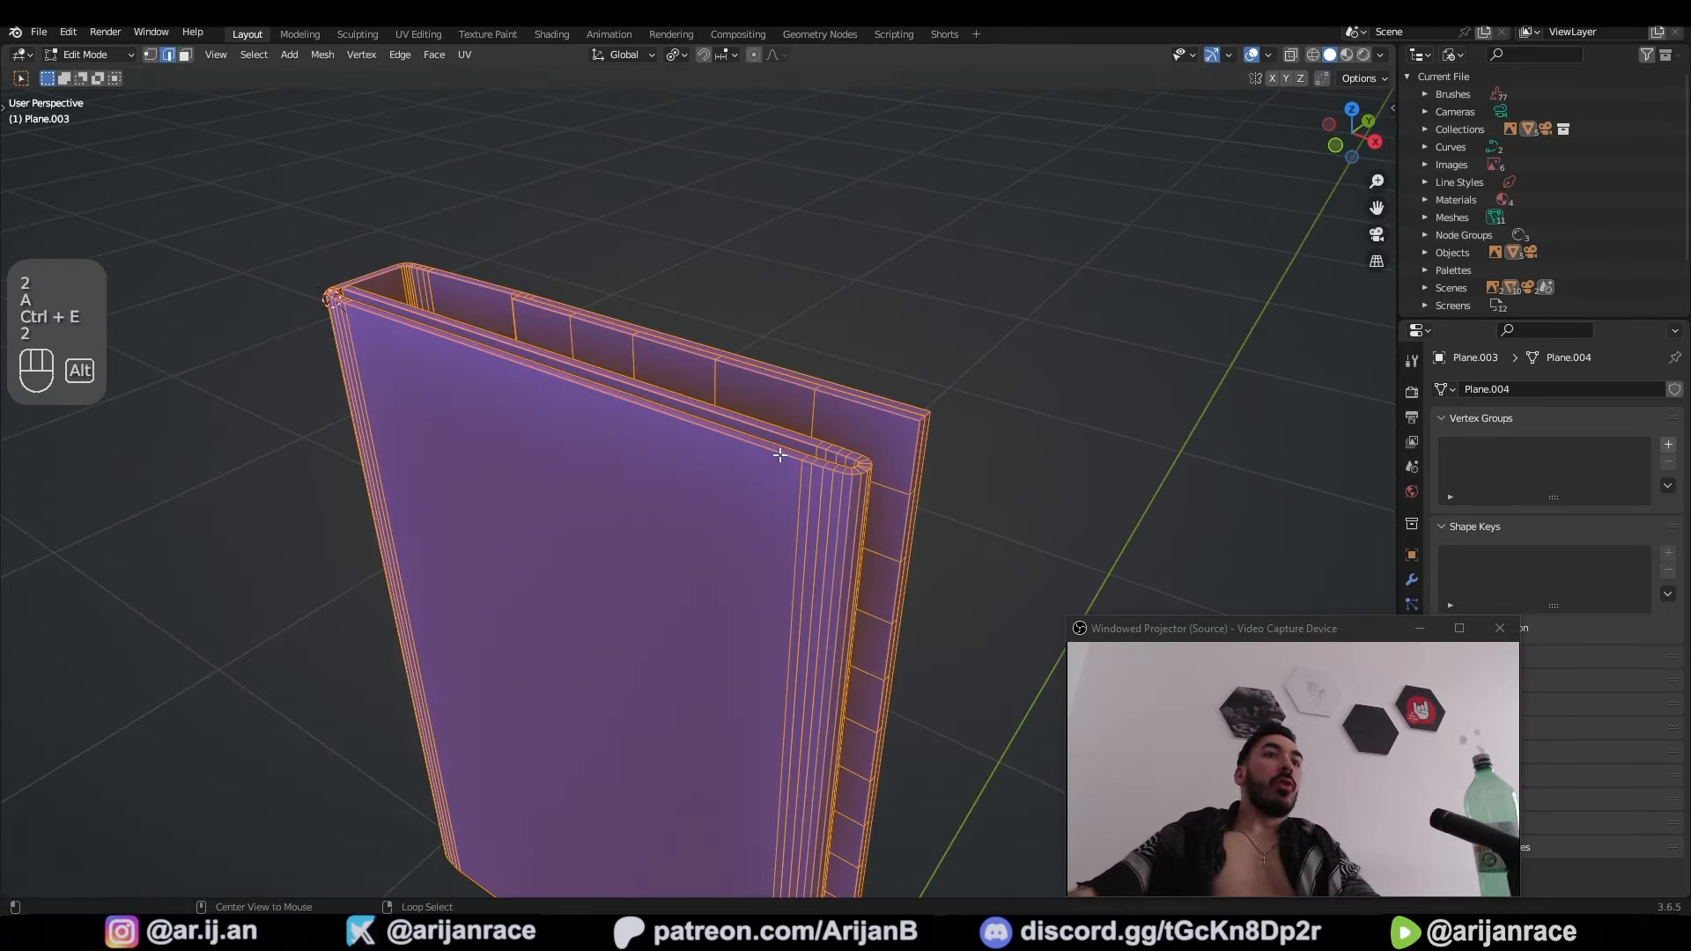
Step: Select the cover's top rim loops, extend the selection to edges with similar Face Angles, and mark them as seams
alt+right_click(783, 451)
alt+shift+right_click(803, 442)
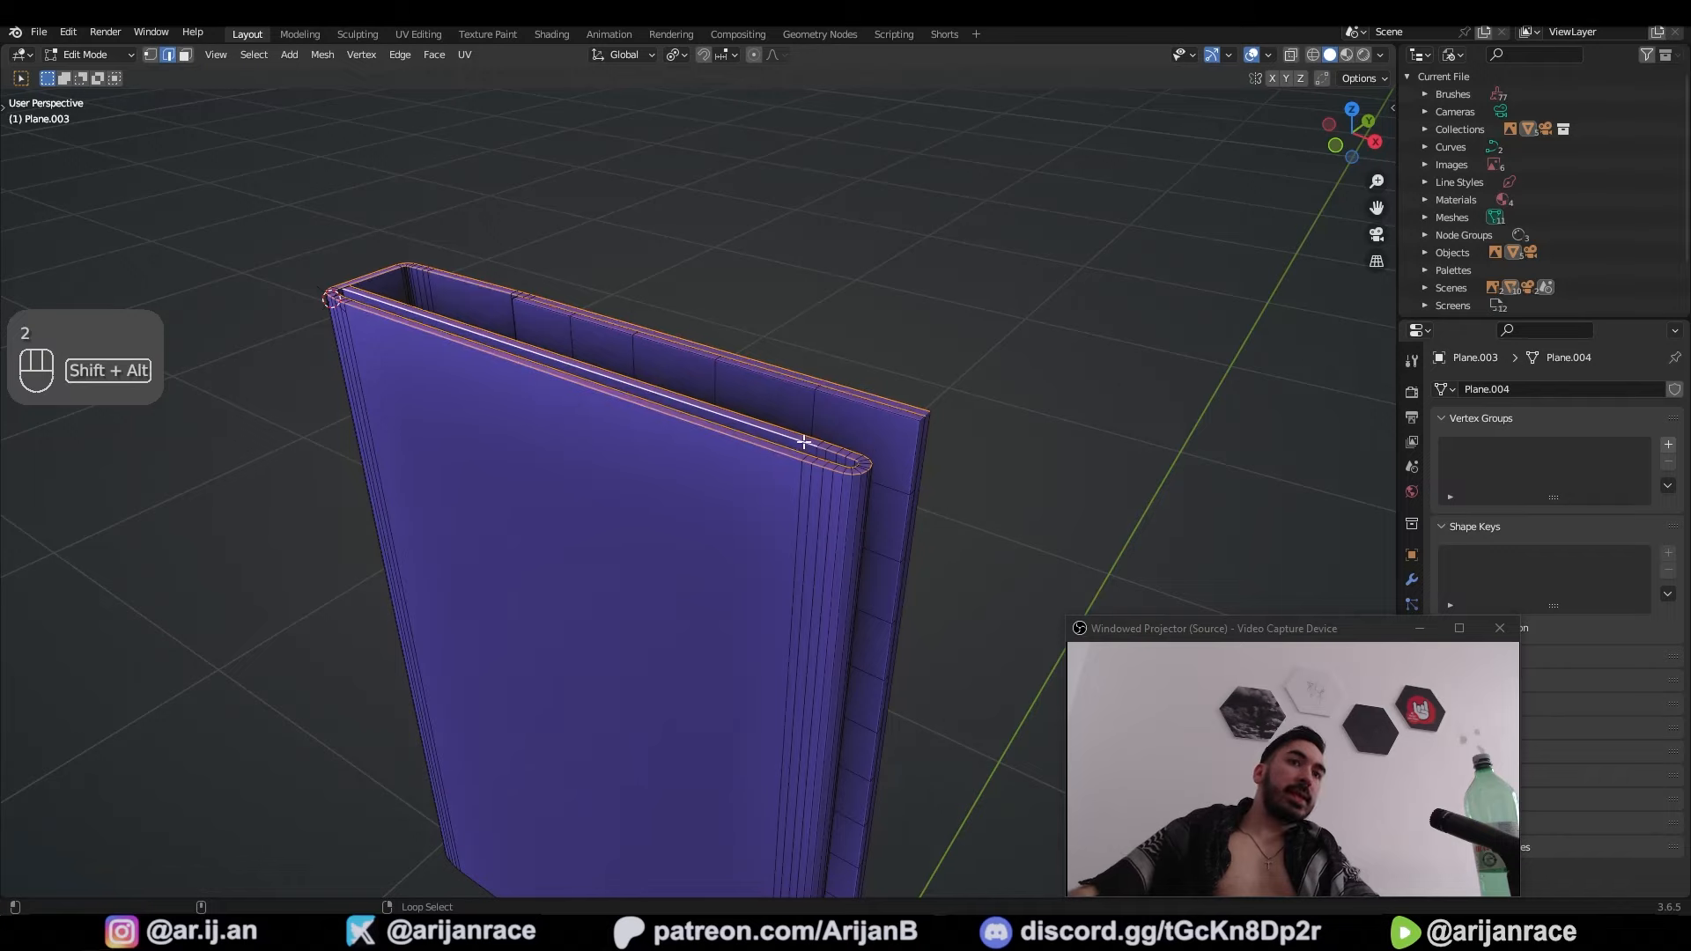
scroll(803, 442, up, 2)
key(shift+g)
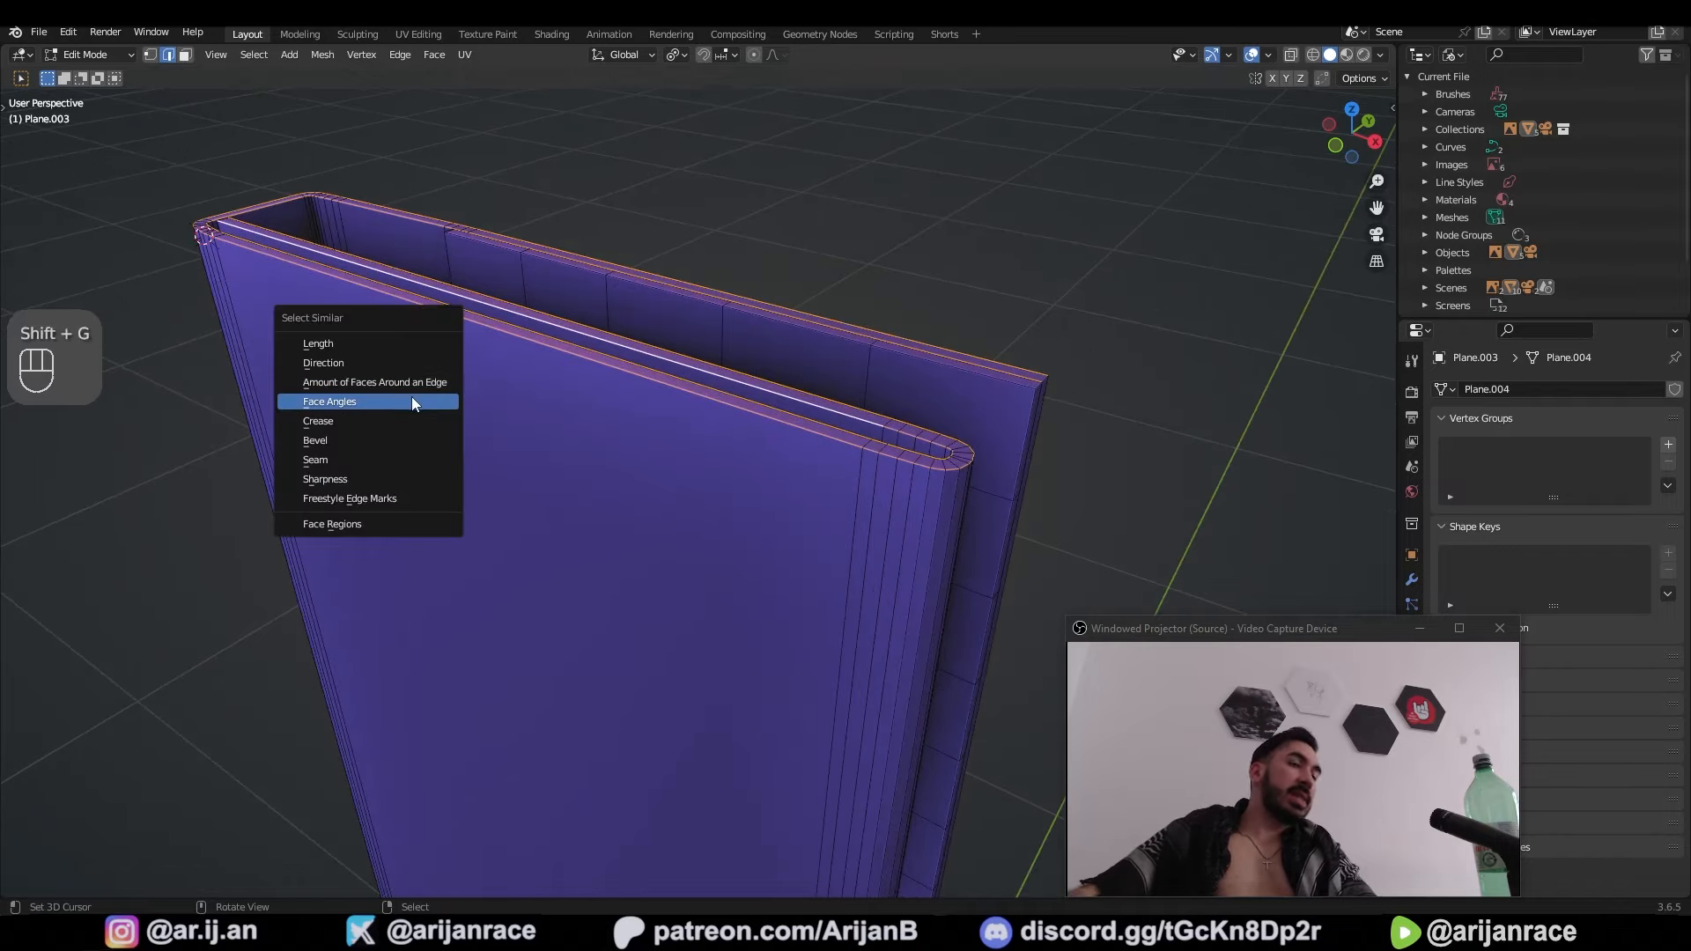
click(412, 399)
key(z)
scroll(655, 368, down, 4)
middle_drag(569, 532, 627, 501)
scroll(699, 484, up, 2)
key(z)
middle_drag(772, 472, 766, 503)
key(ctrl+e)
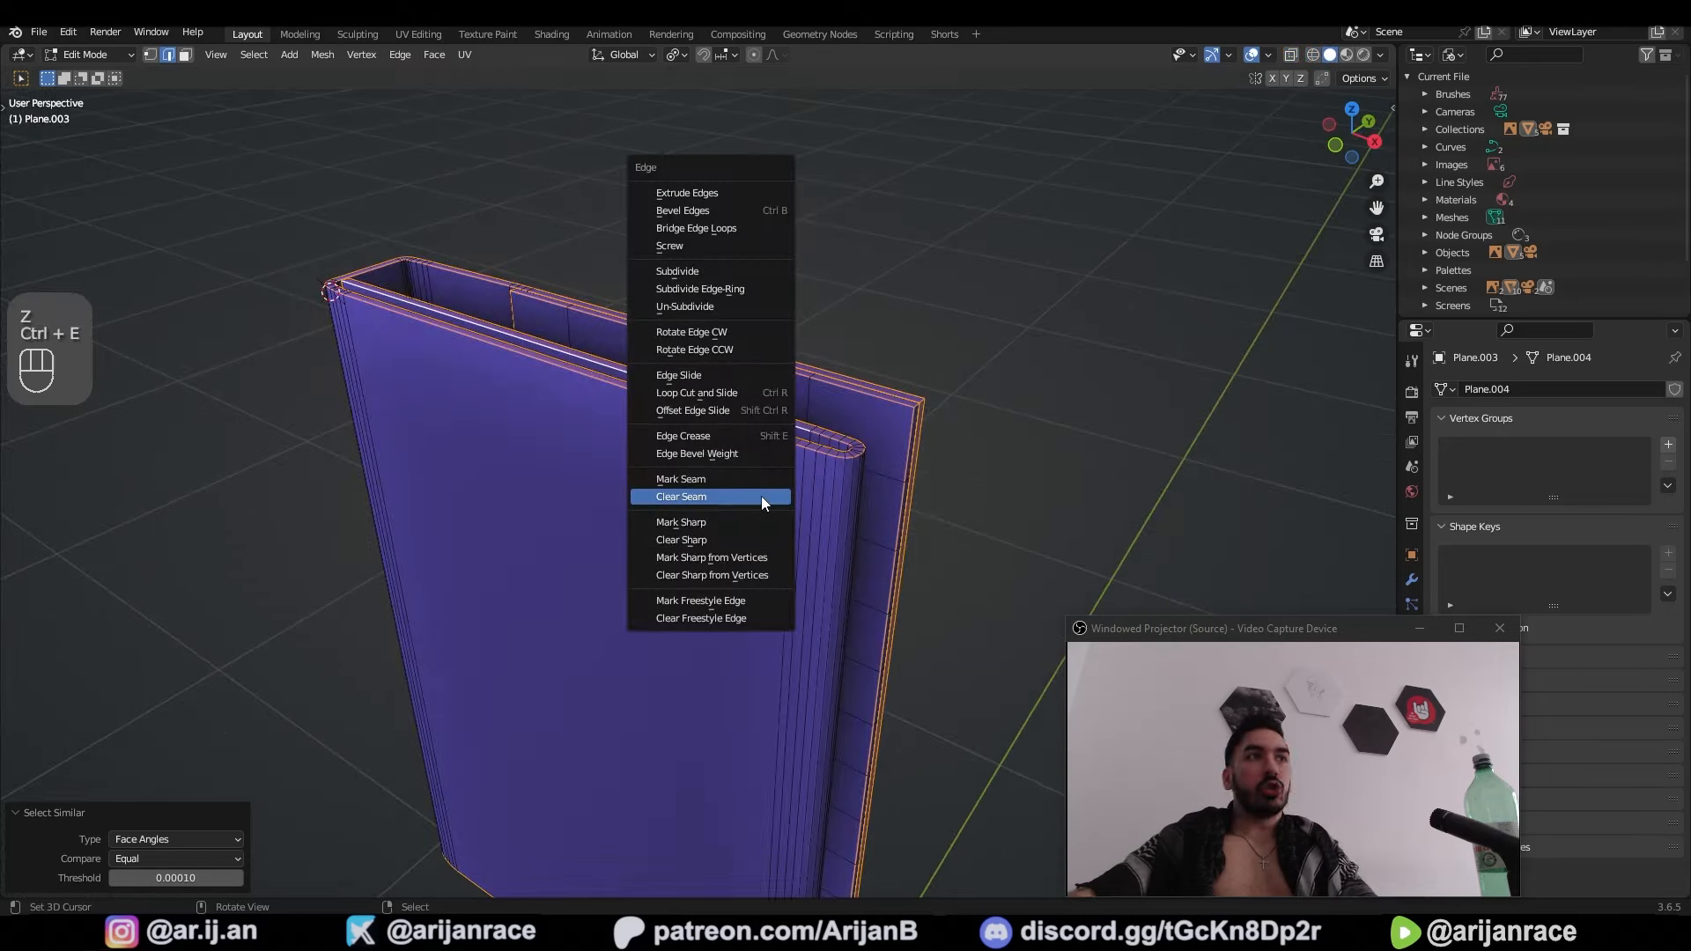
click(714, 483)
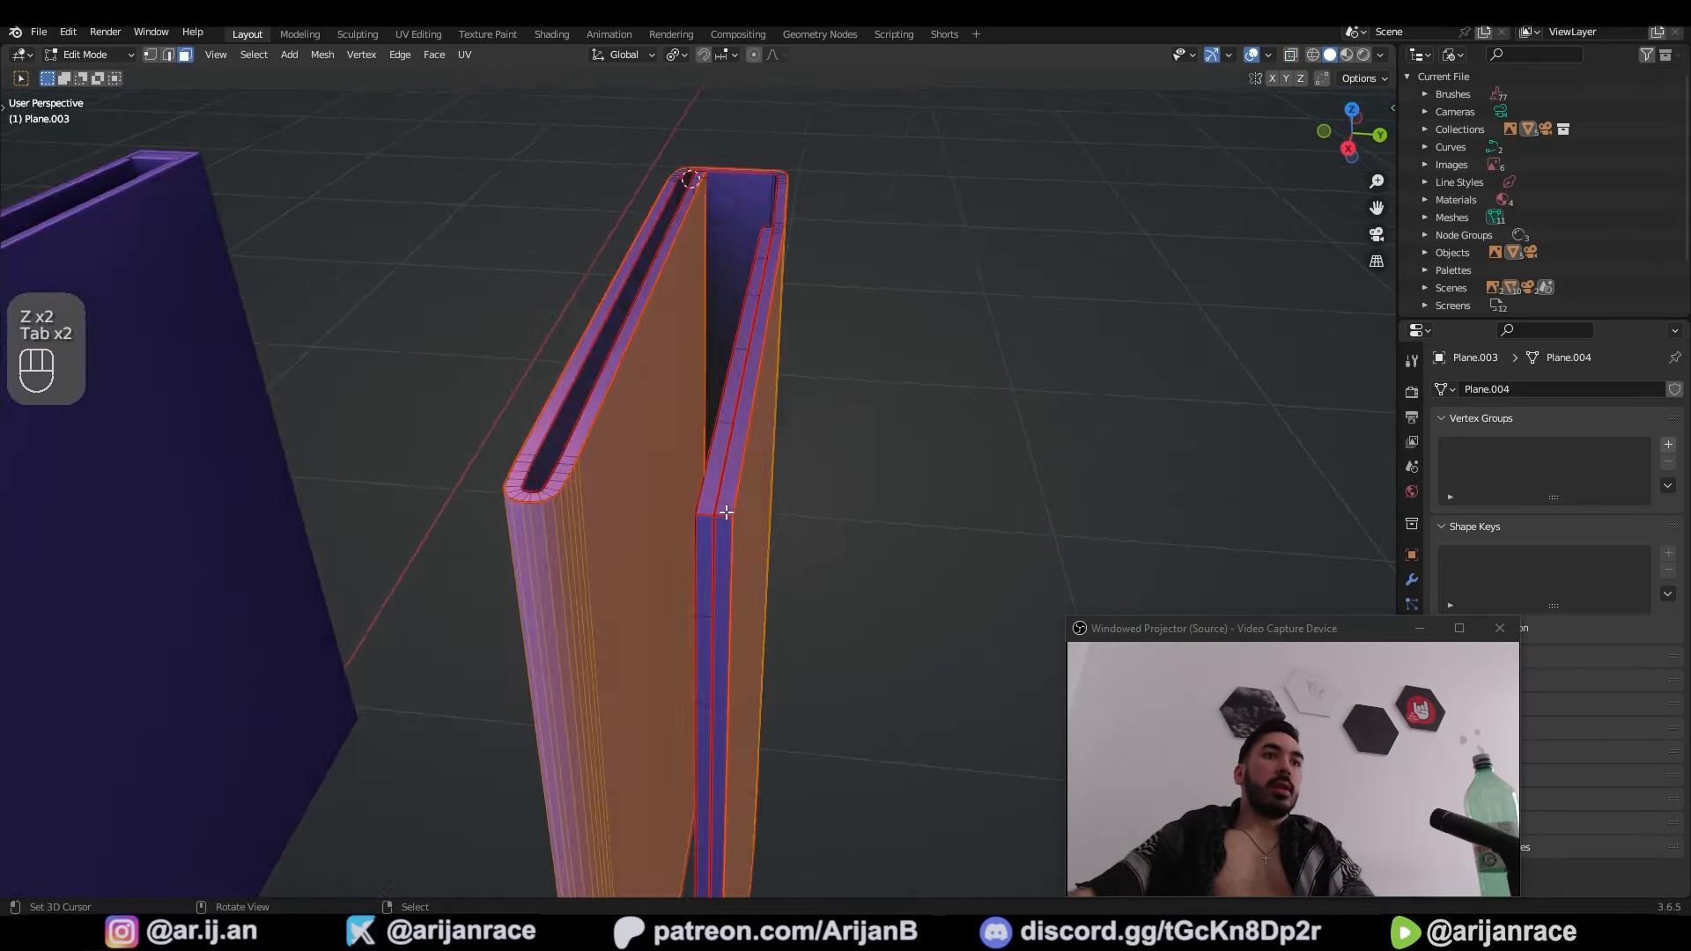
Step: Select the two inner pocket panels as linked geometry and move them out of the folded cover
middle_drag(725, 505, 701, 510)
key(a)
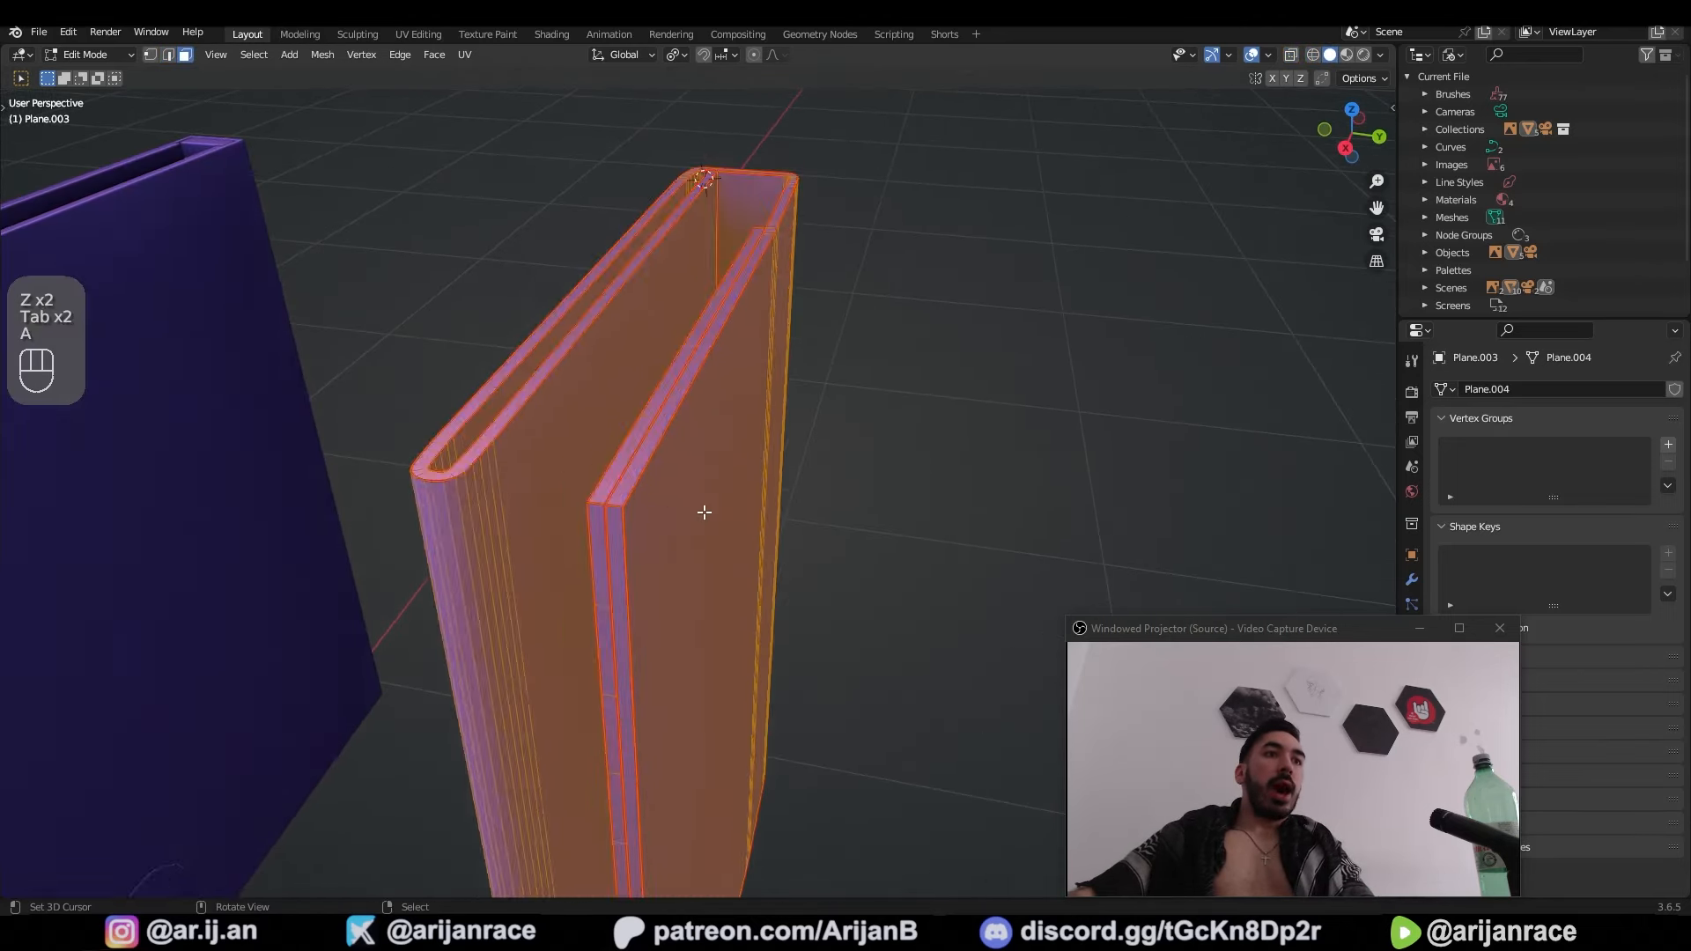
key(a)
middle_drag(538, 505, 568, 501)
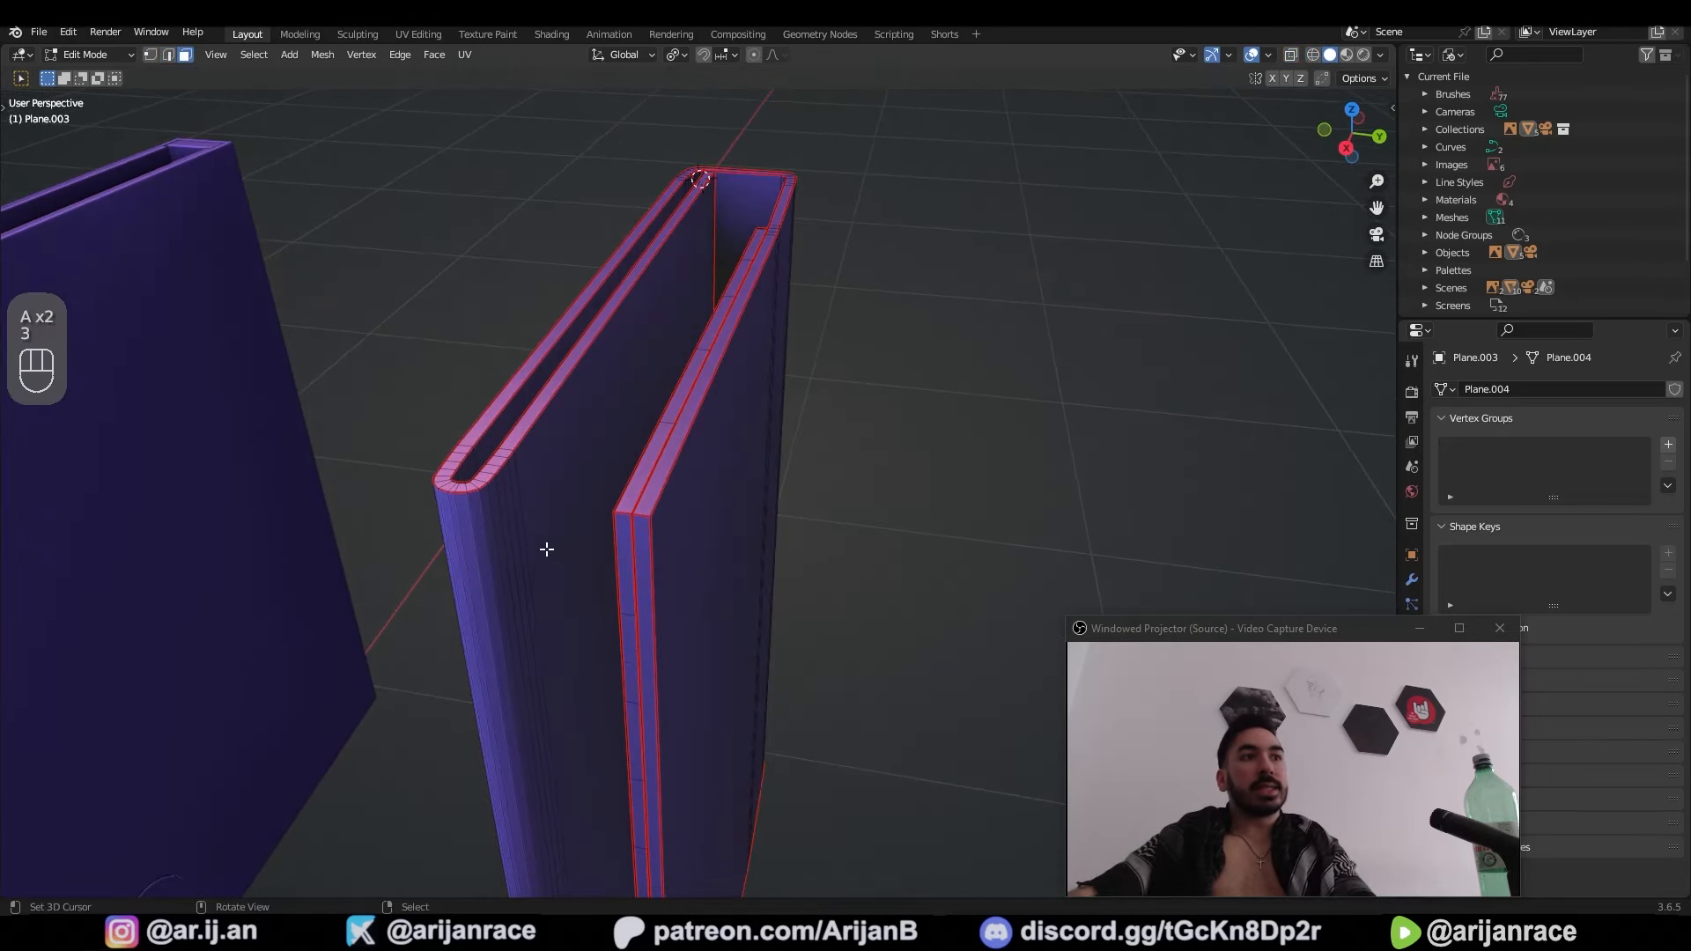
key(l)
key(z)
scroll(608, 471, up, 2)
key(z)
middle_drag(616, 475, 781, 423)
scroll(781, 422, down, 1)
key(a)
key(a)
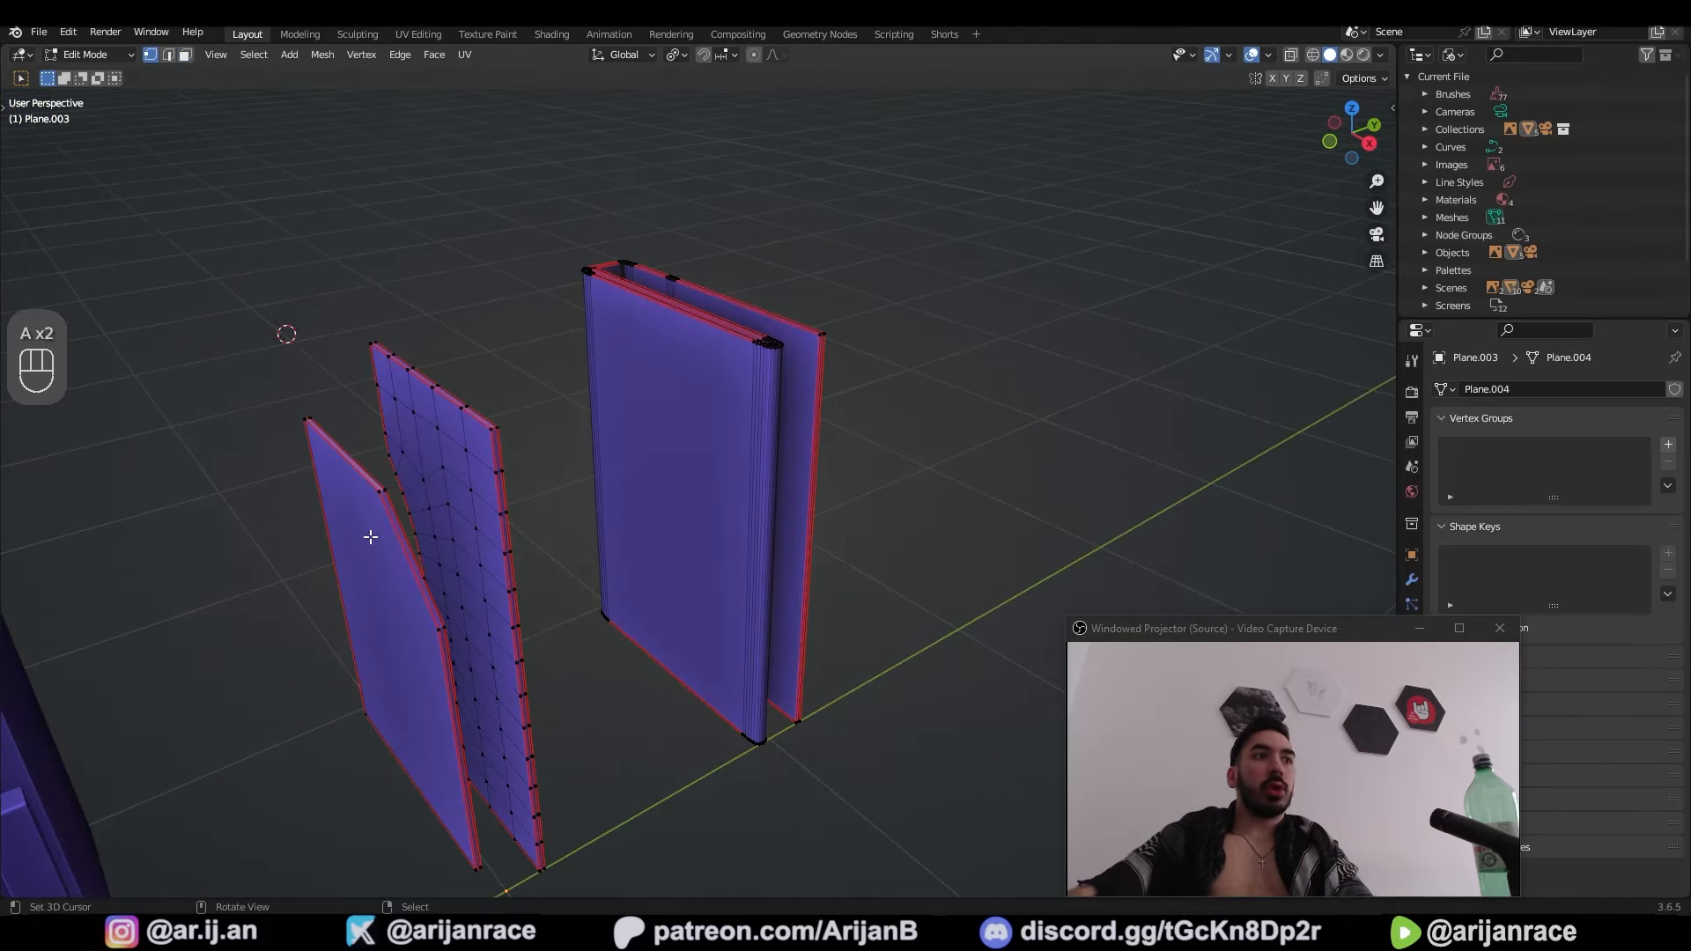
Step: Select the large outer face of the separated chamfered pocket panel
key(3)
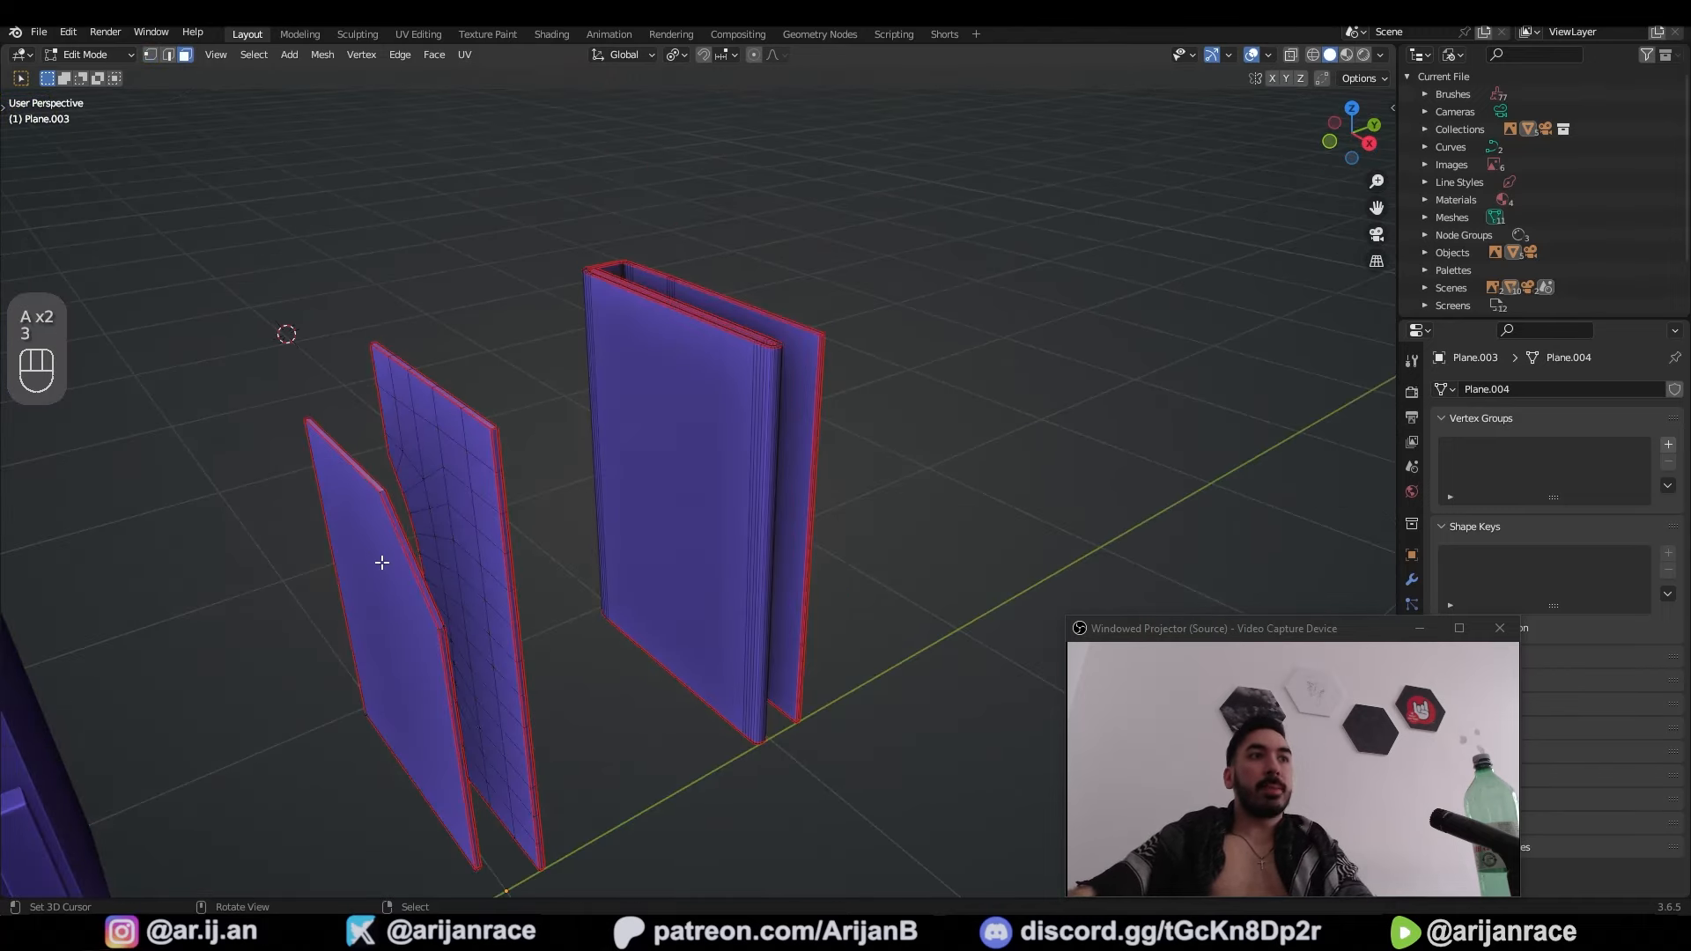
right_click(383, 555)
key(ctrl+z)
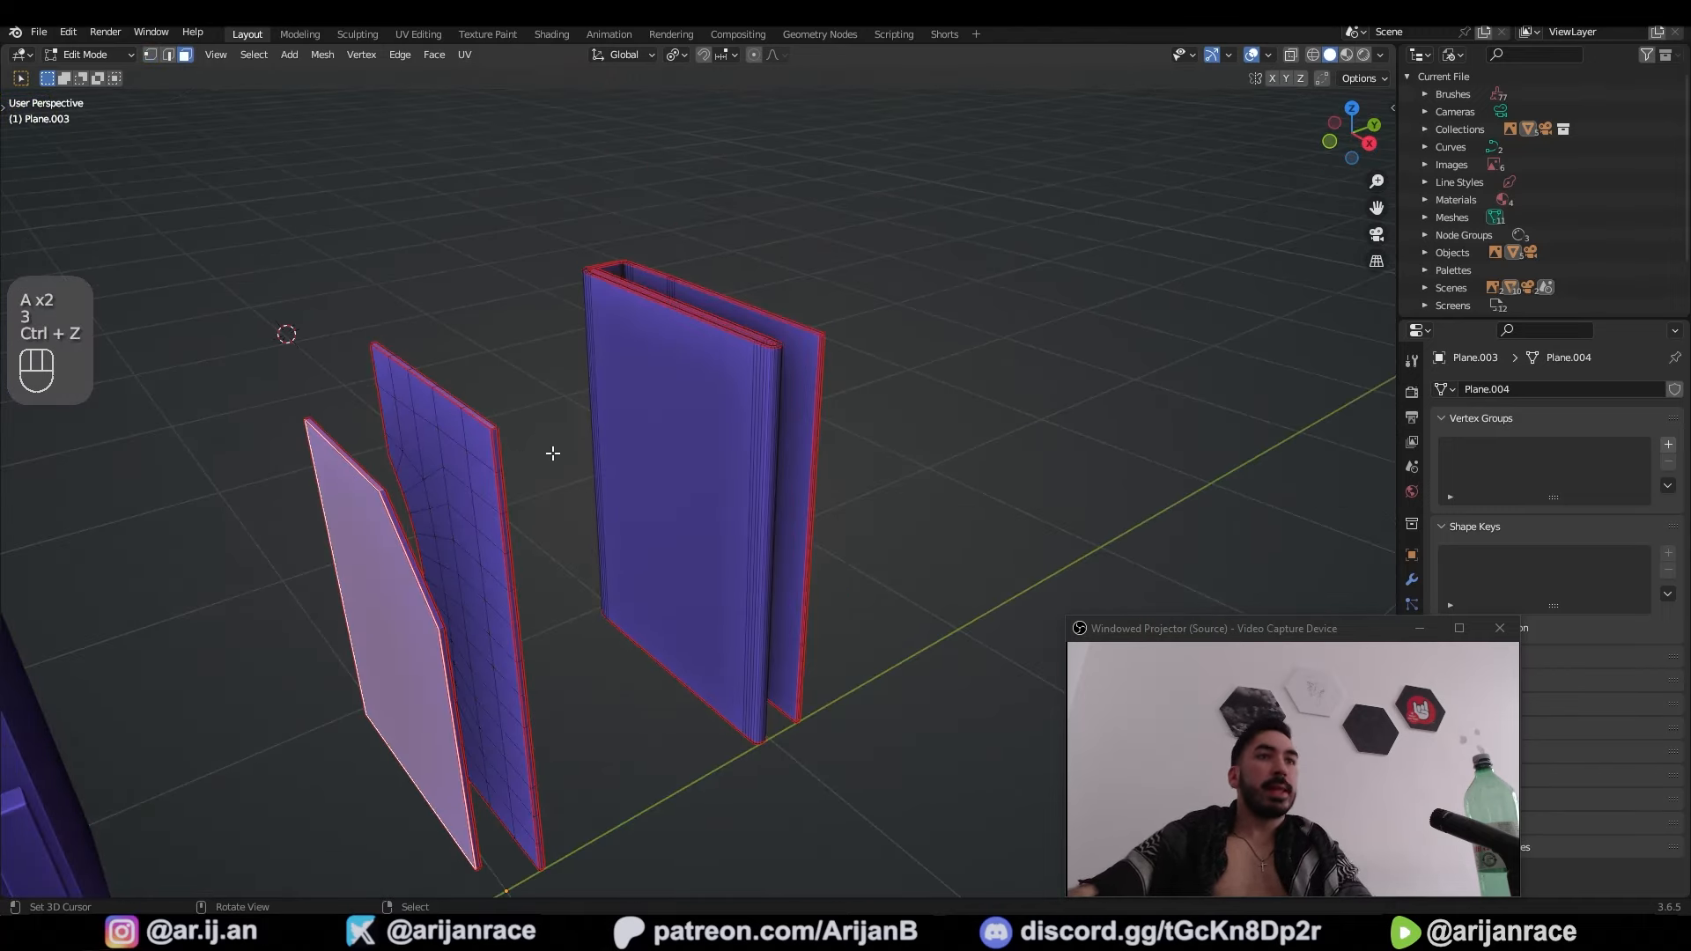
Step: Select the seam-bounded inner and outer faces of the folded wallet cover and inset them by about 0.021 m
scroll(608, 460, up, 2)
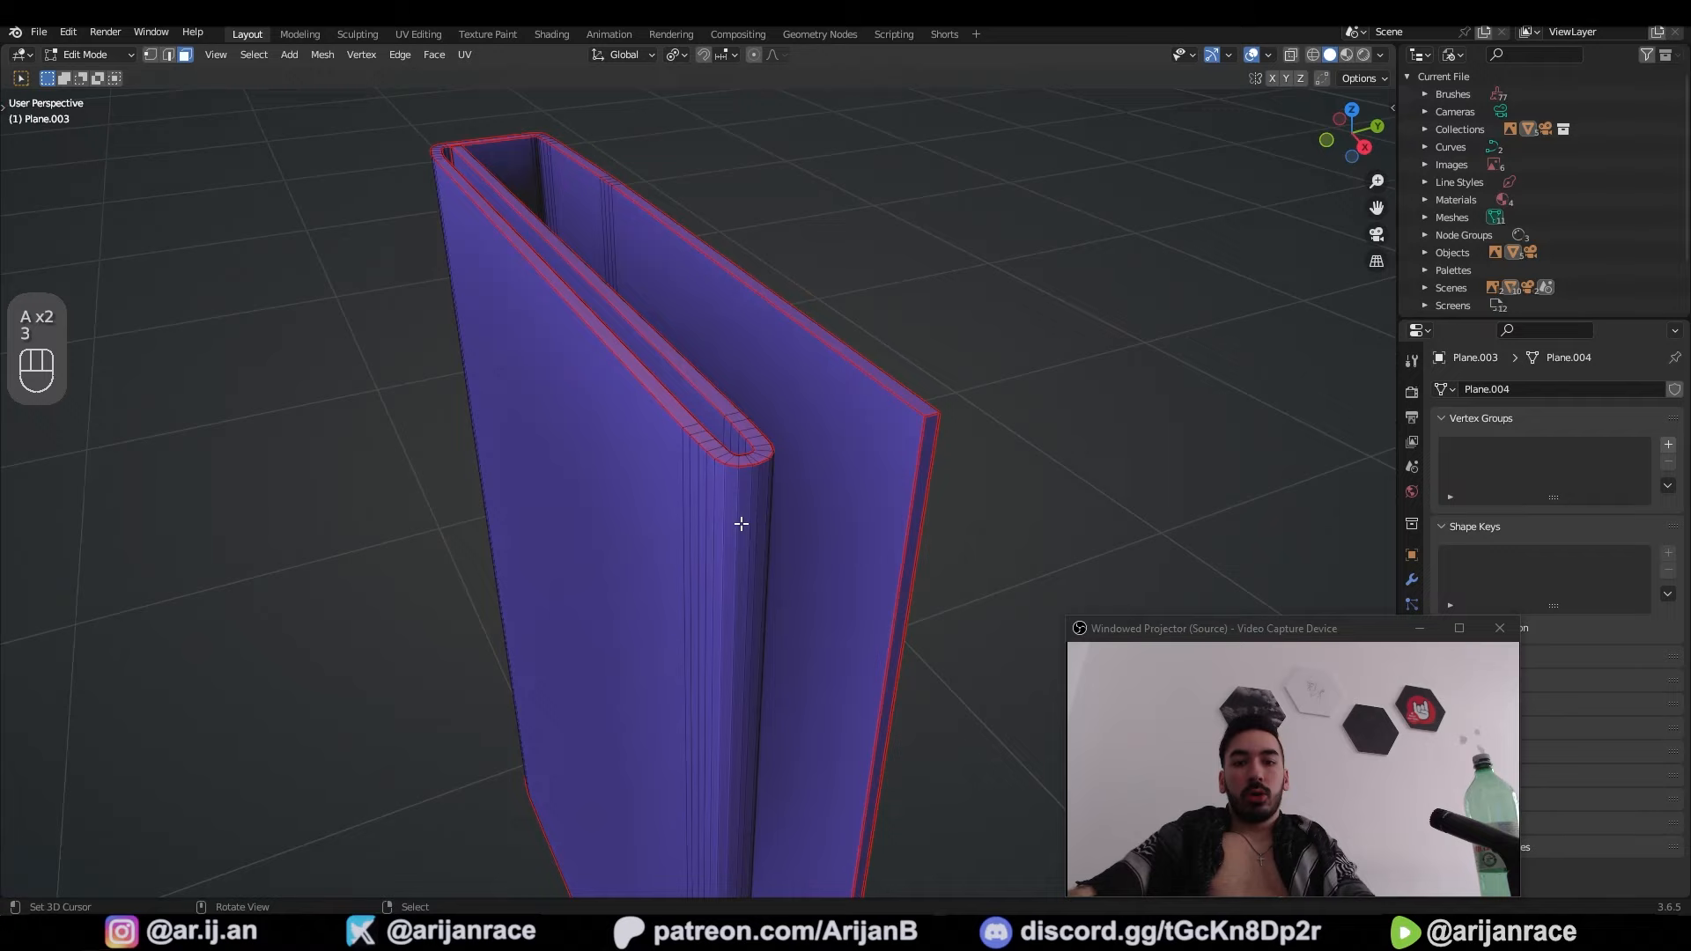
key(l)
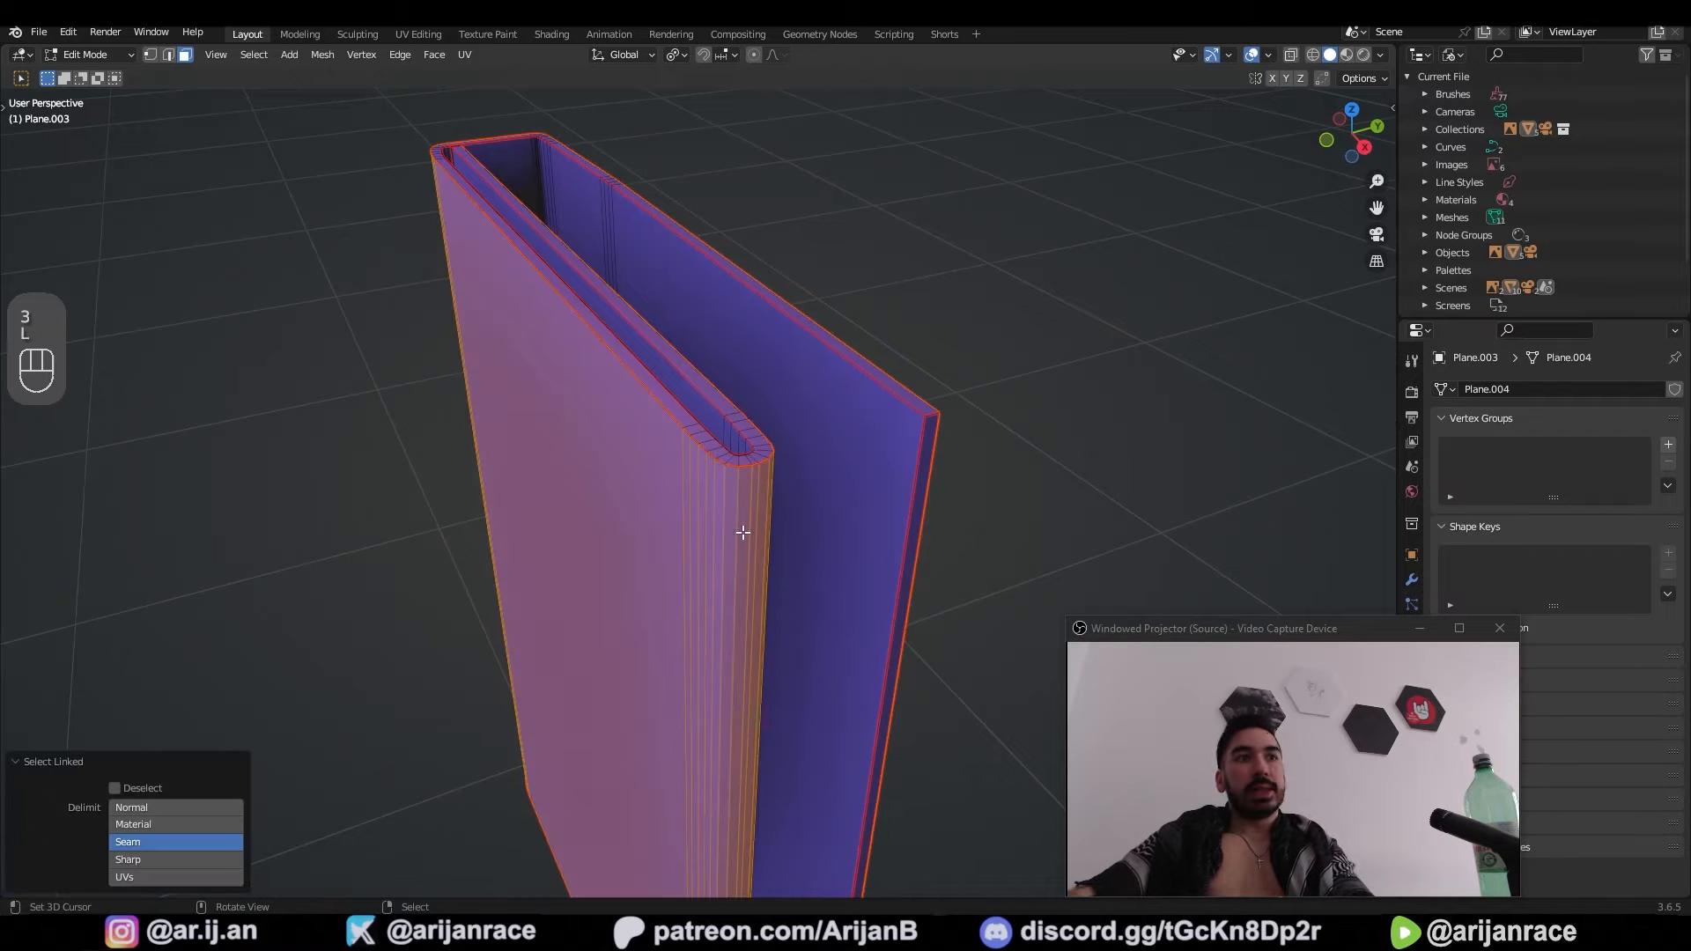
key(l)
key(z)
scroll(731, 441, down, 3)
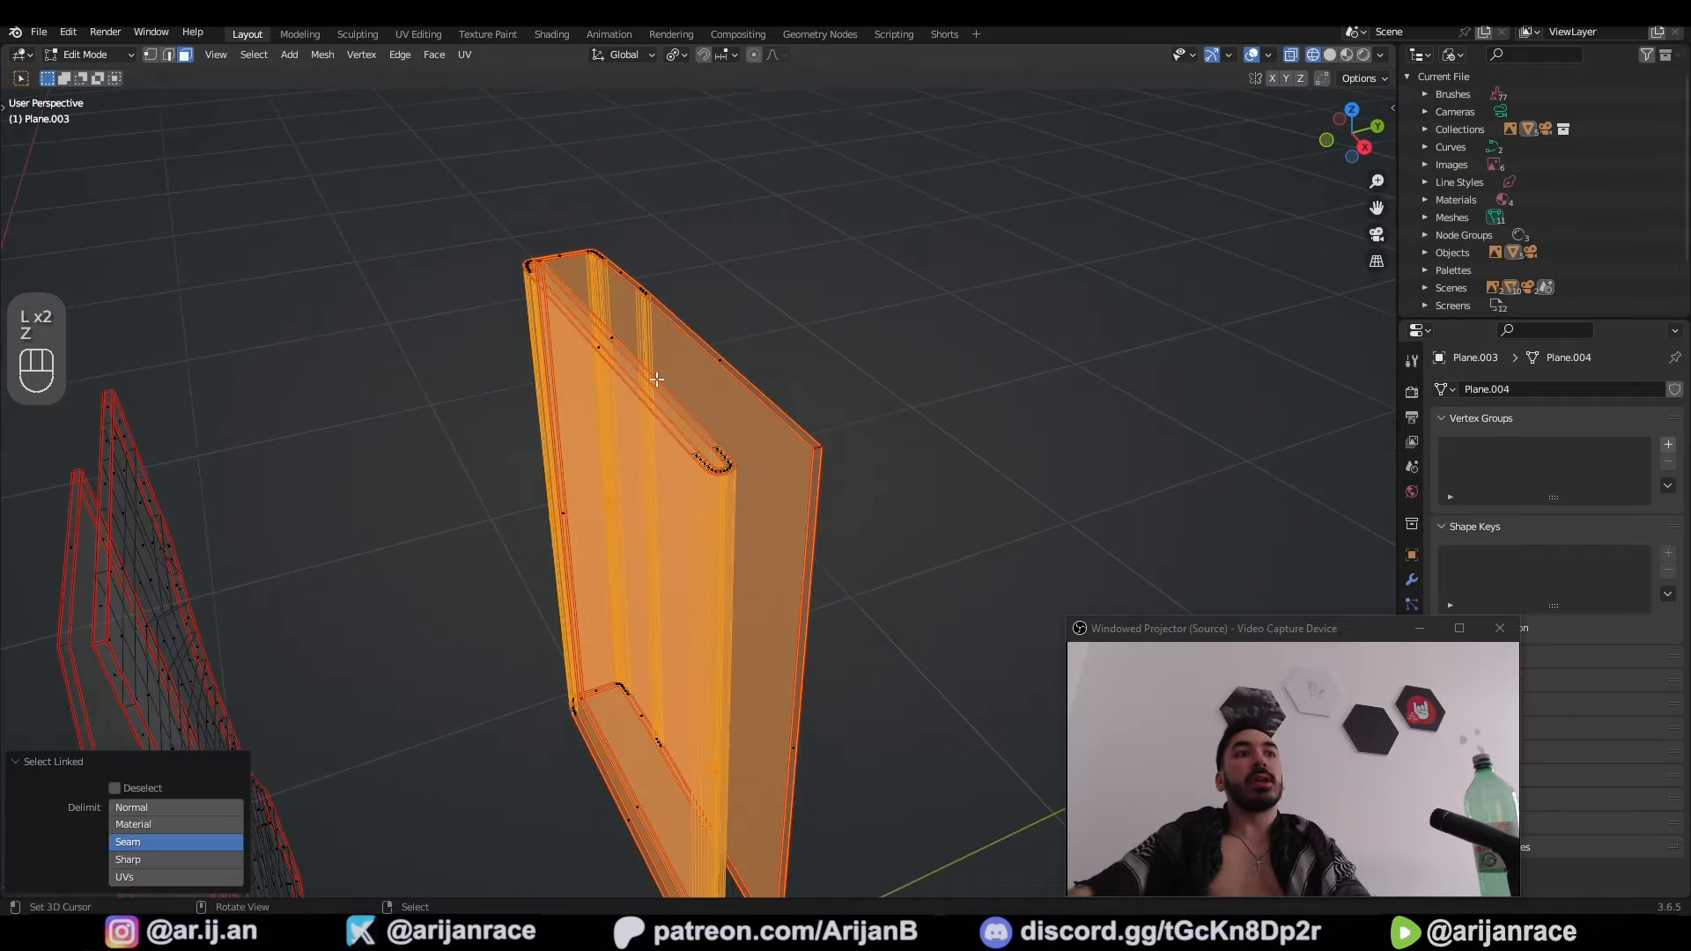
middle_drag(726, 648, 845, 563)
key(ctrl+s)
scroll(796, 588, up, 4)
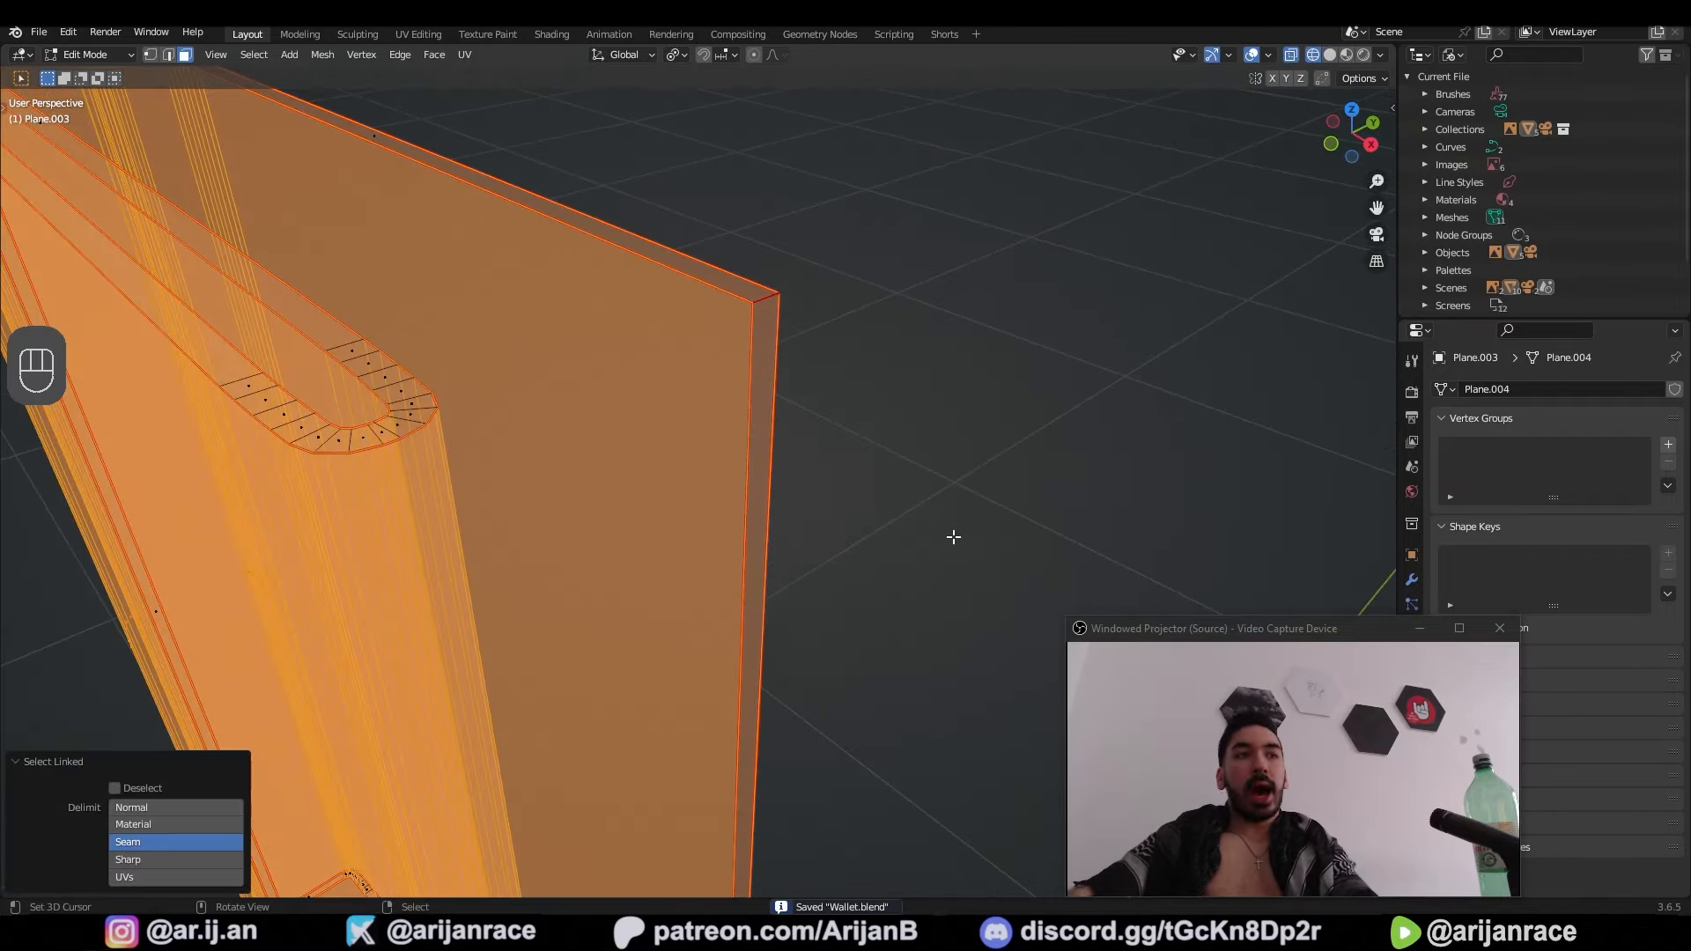
key(i)
click(927, 536)
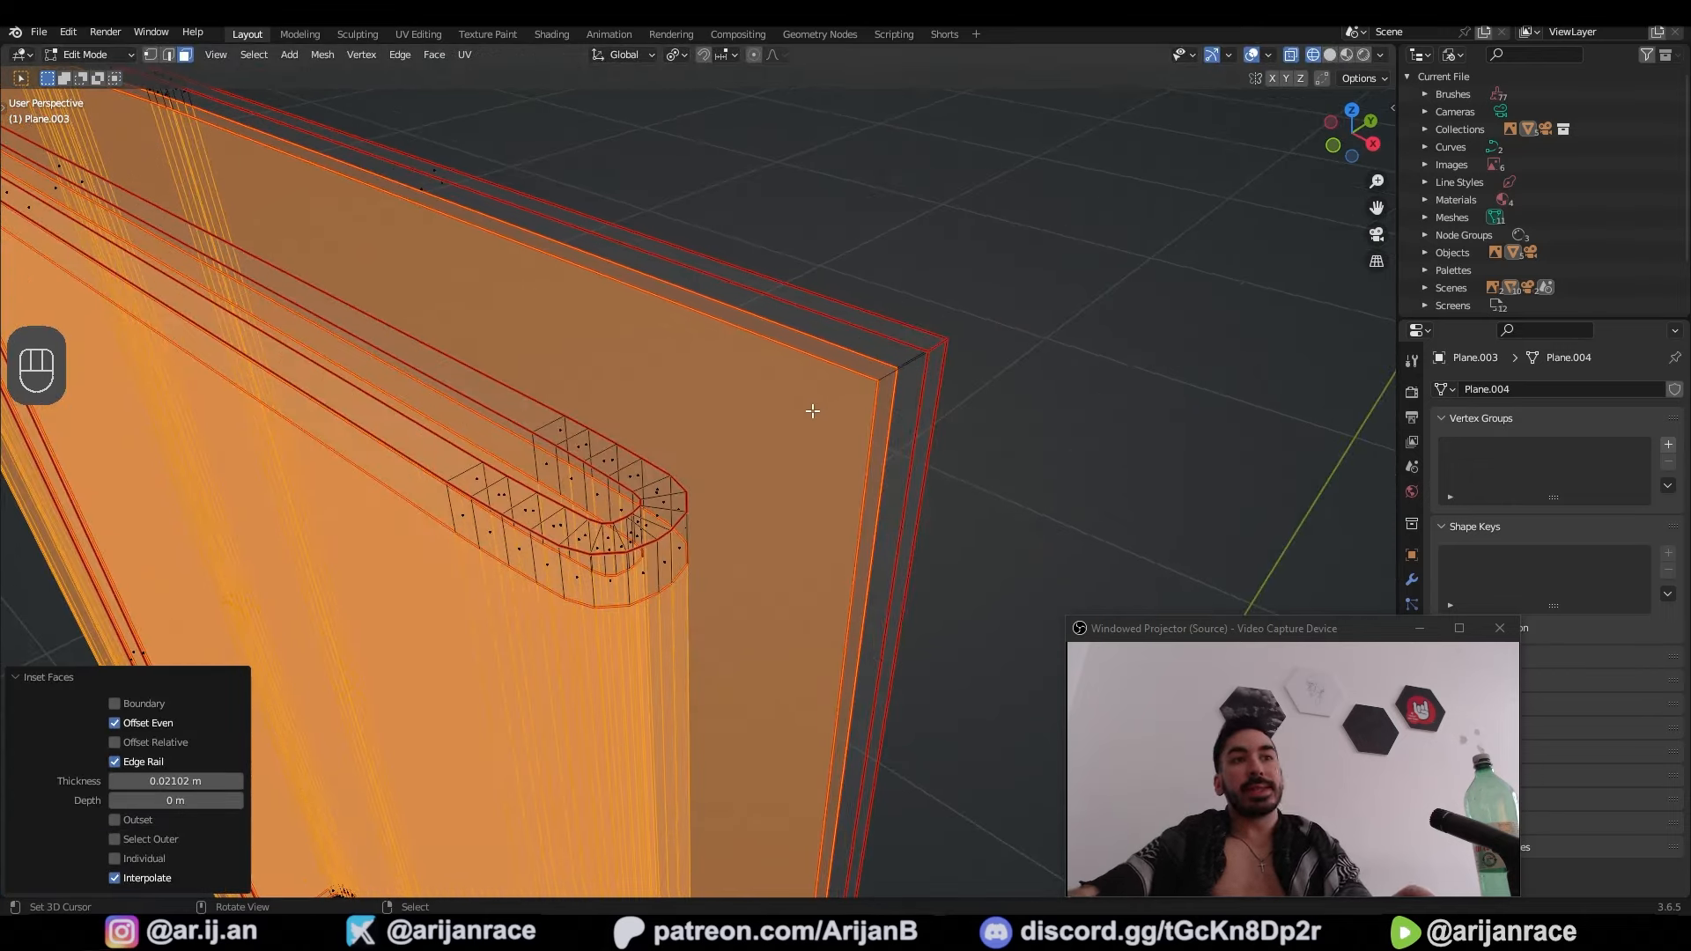
Step: Bevel the inset border edge loops of the cover with 2 segments and a width of about 0.003 m, and save the file
key(alt+z)
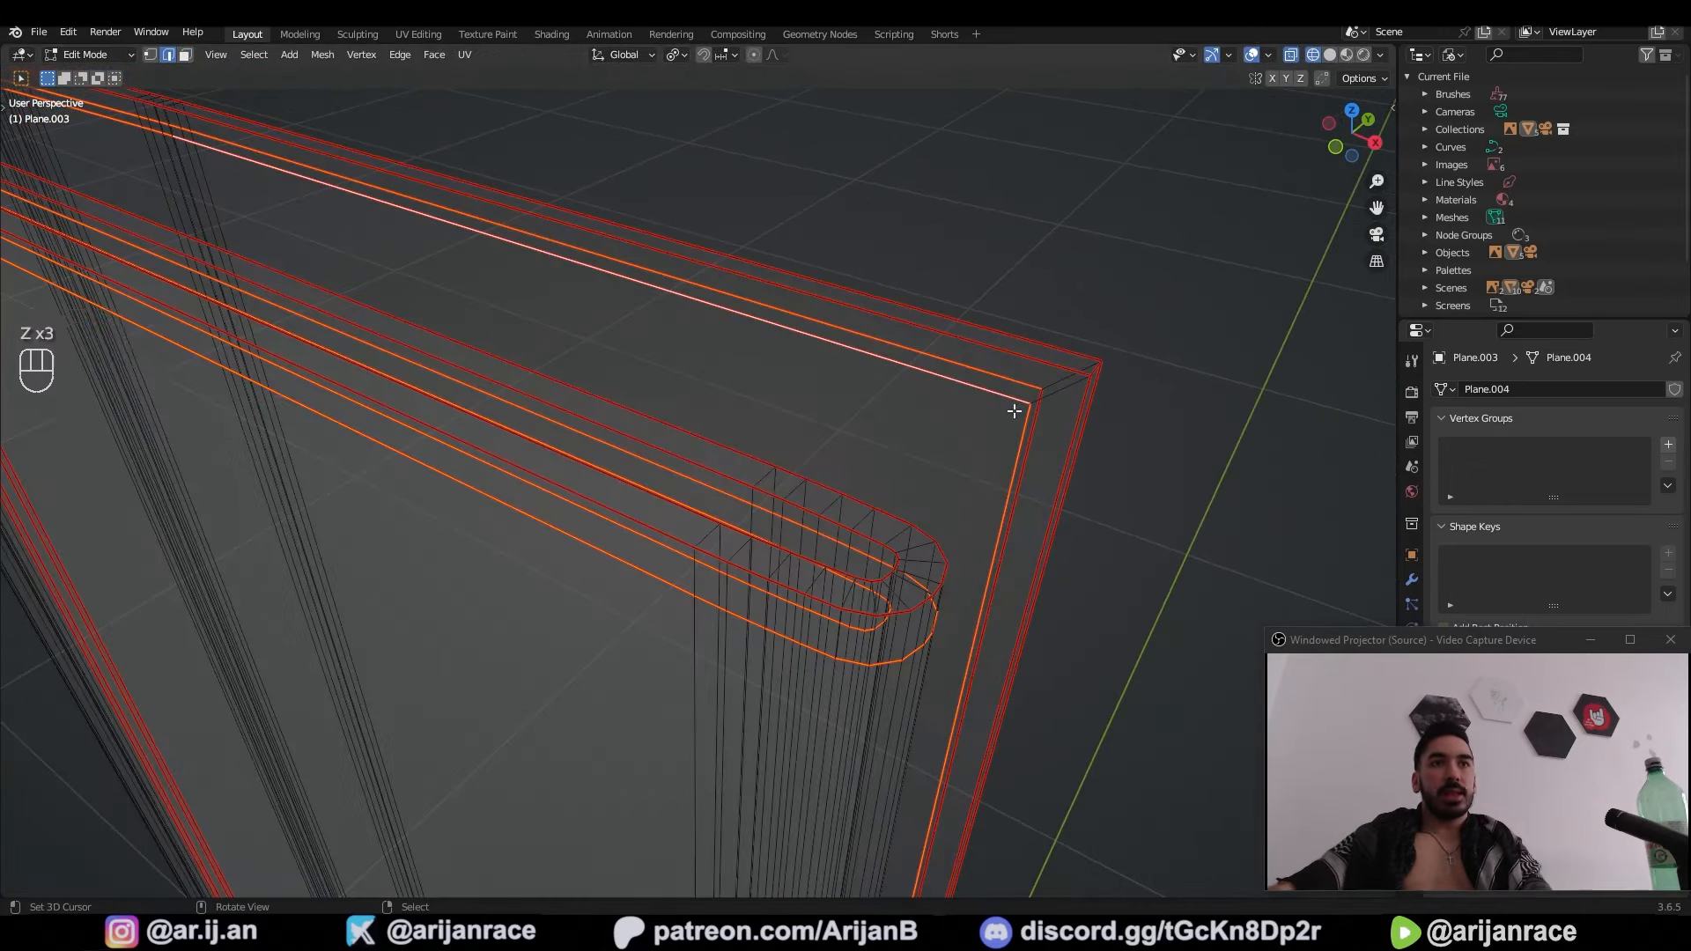
key(z)
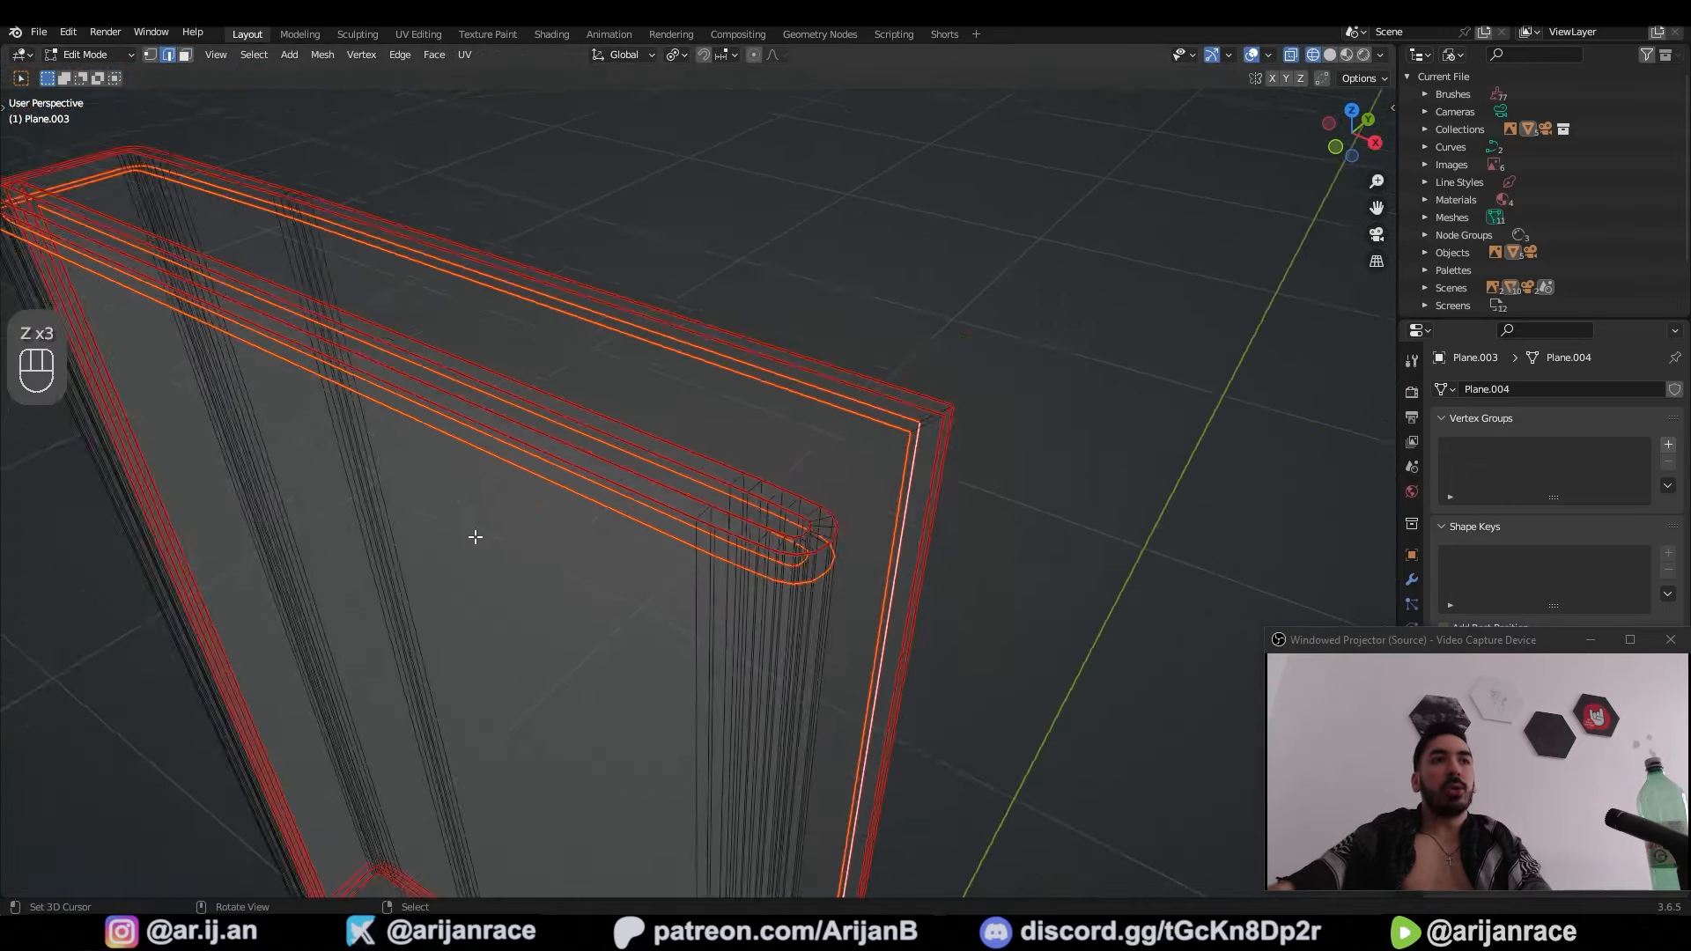
middle_drag(475, 536, 630, 520)
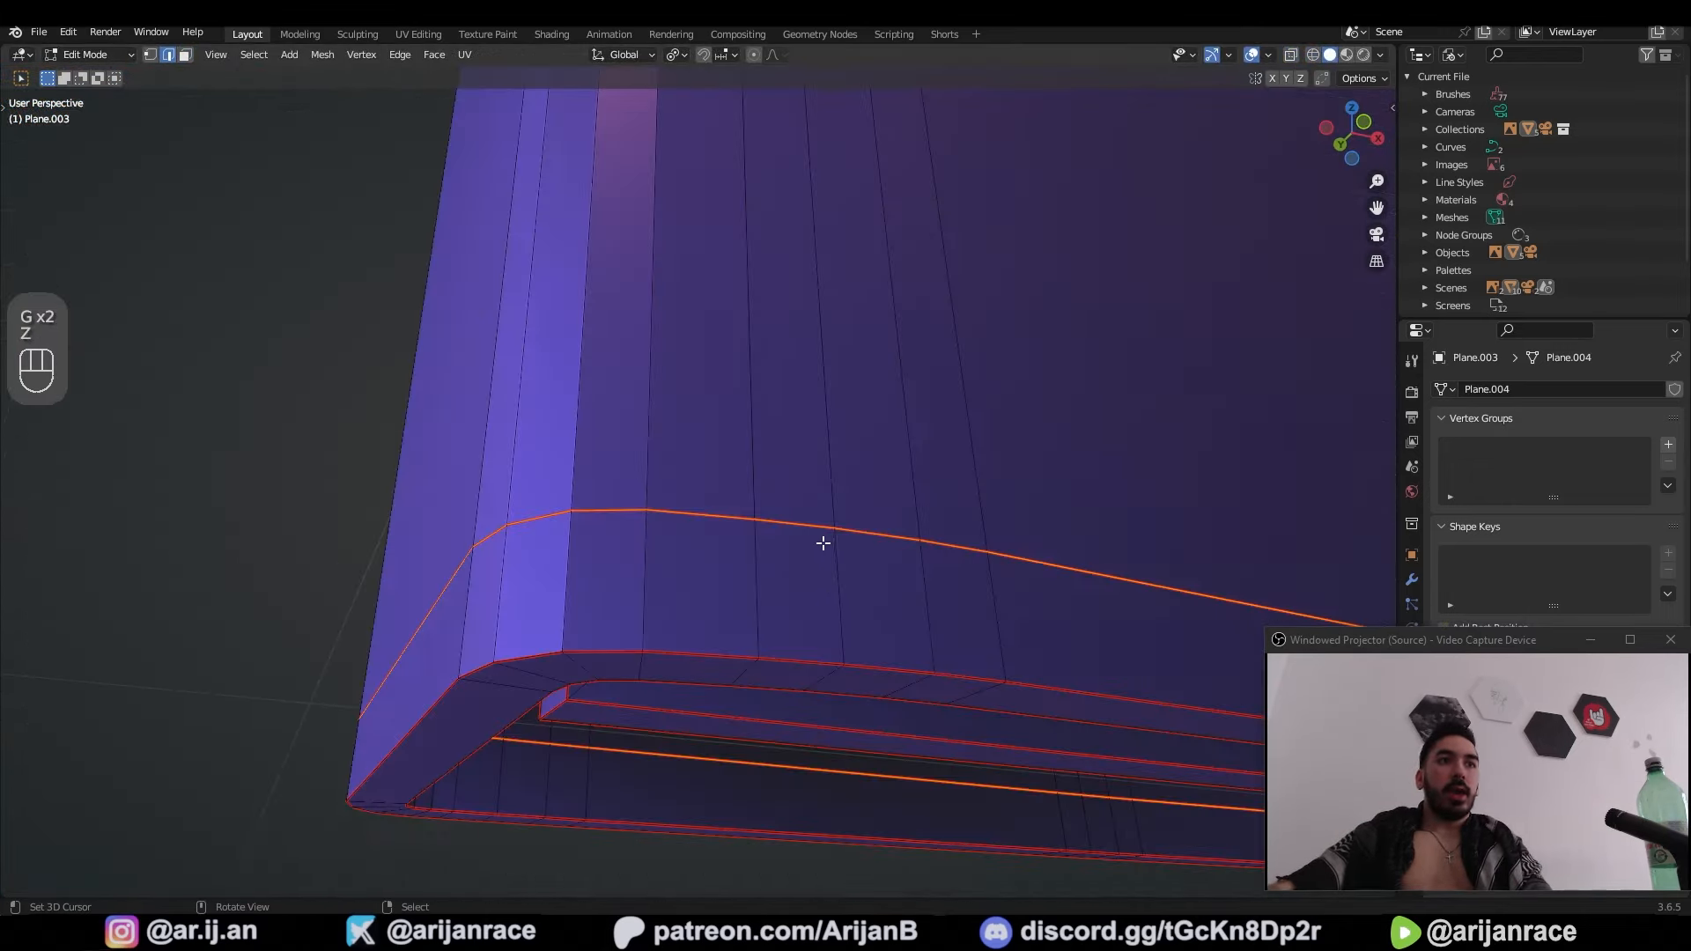
key(ctrl+b)
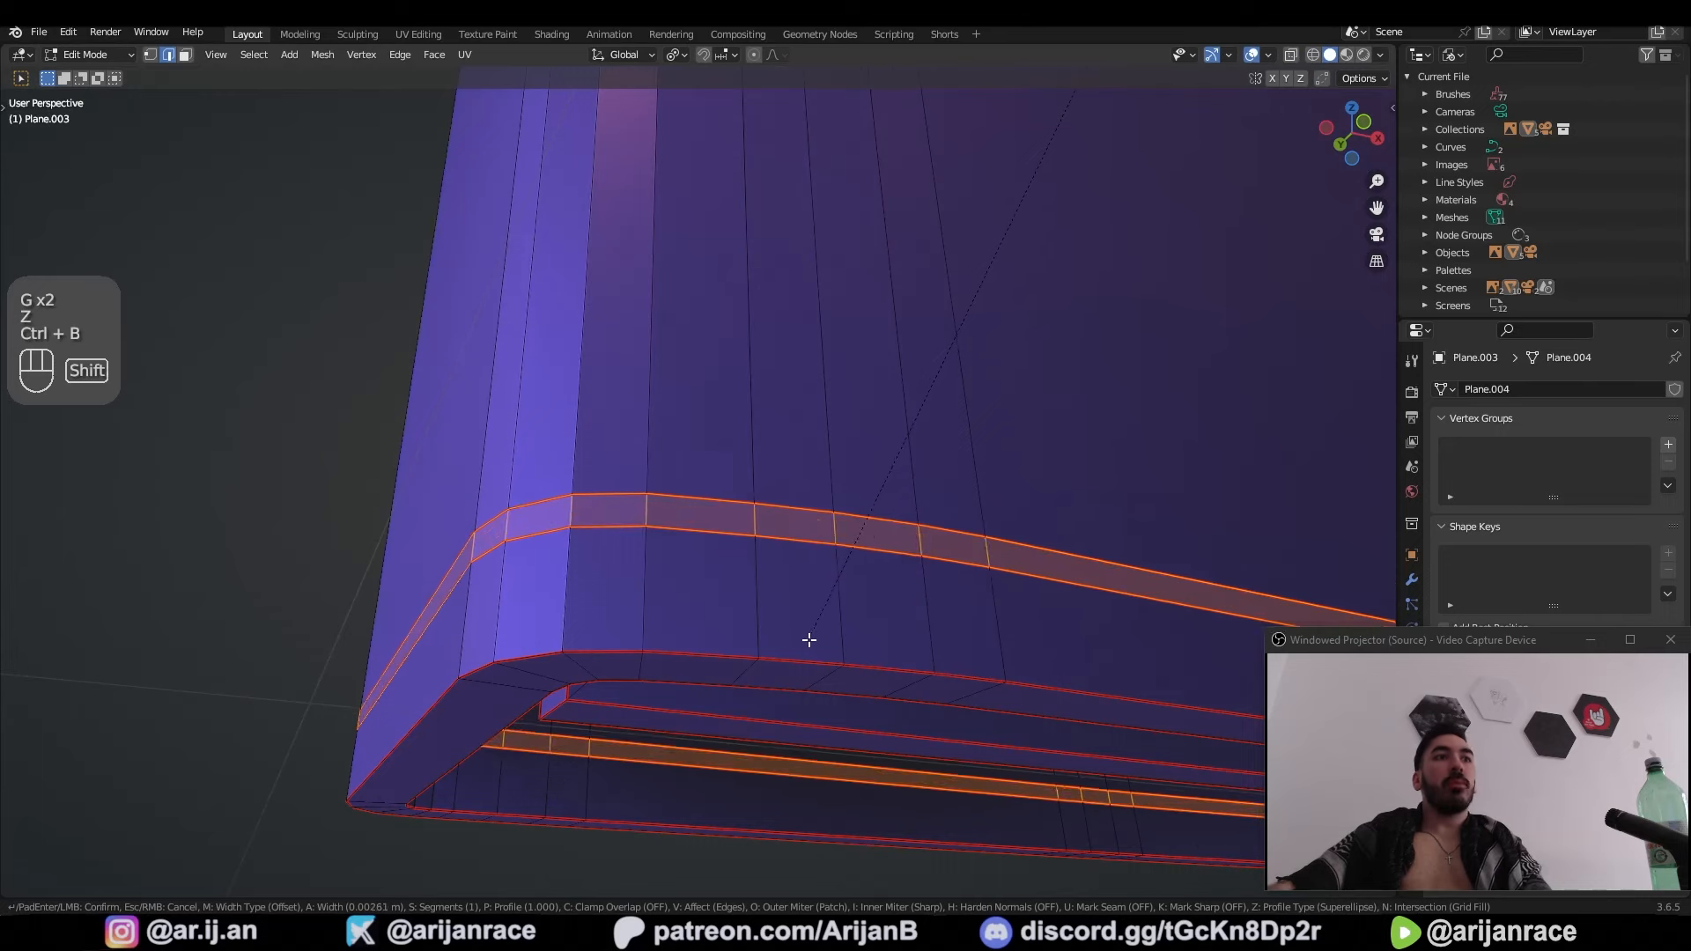
scroll(814, 647, up, 1)
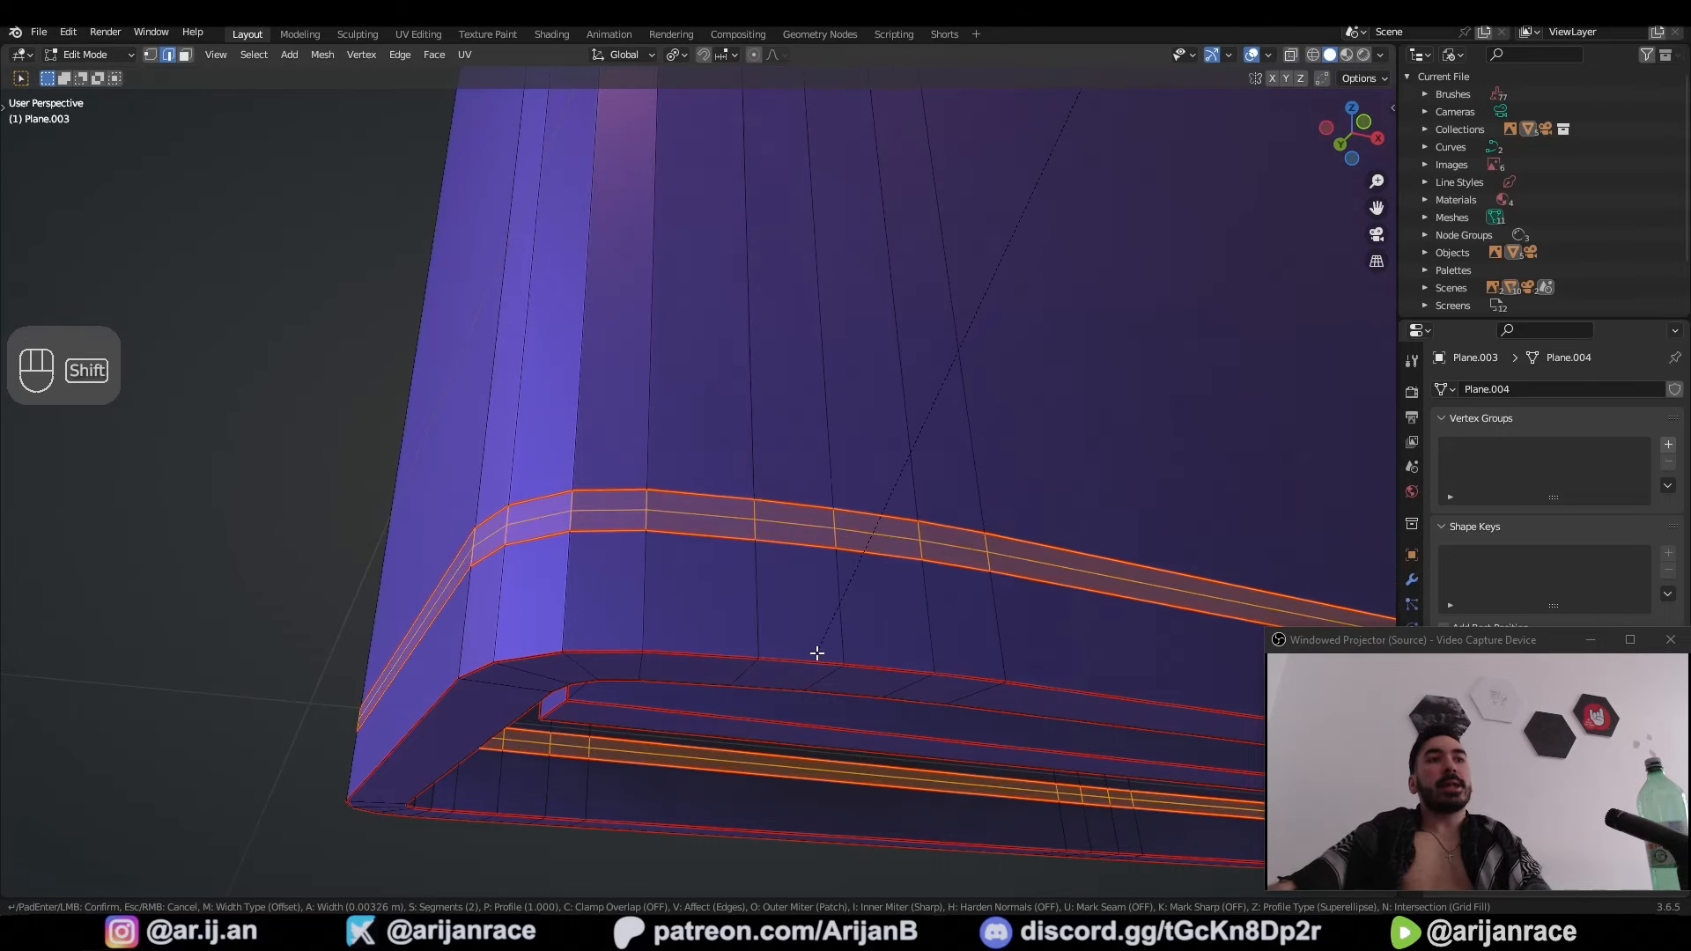
click(818, 653)
scroll(881, 636, down, 6)
middle_drag(906, 631, 616, 502)
scroll(617, 502, up, 5)
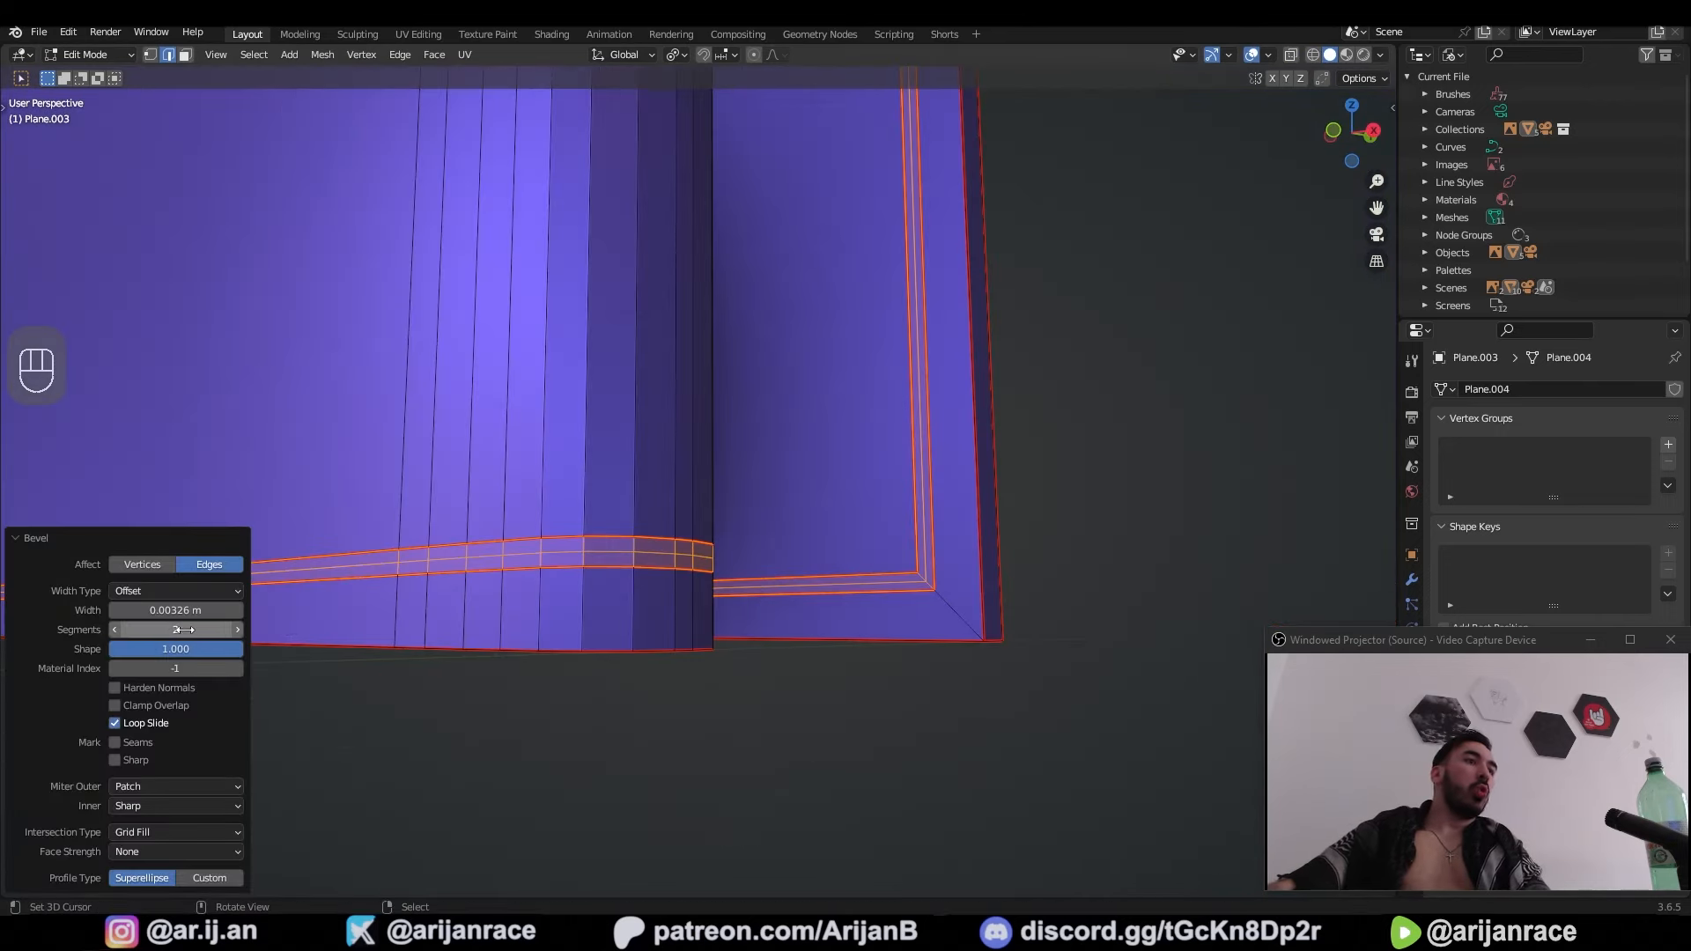
key(ctrl+s)
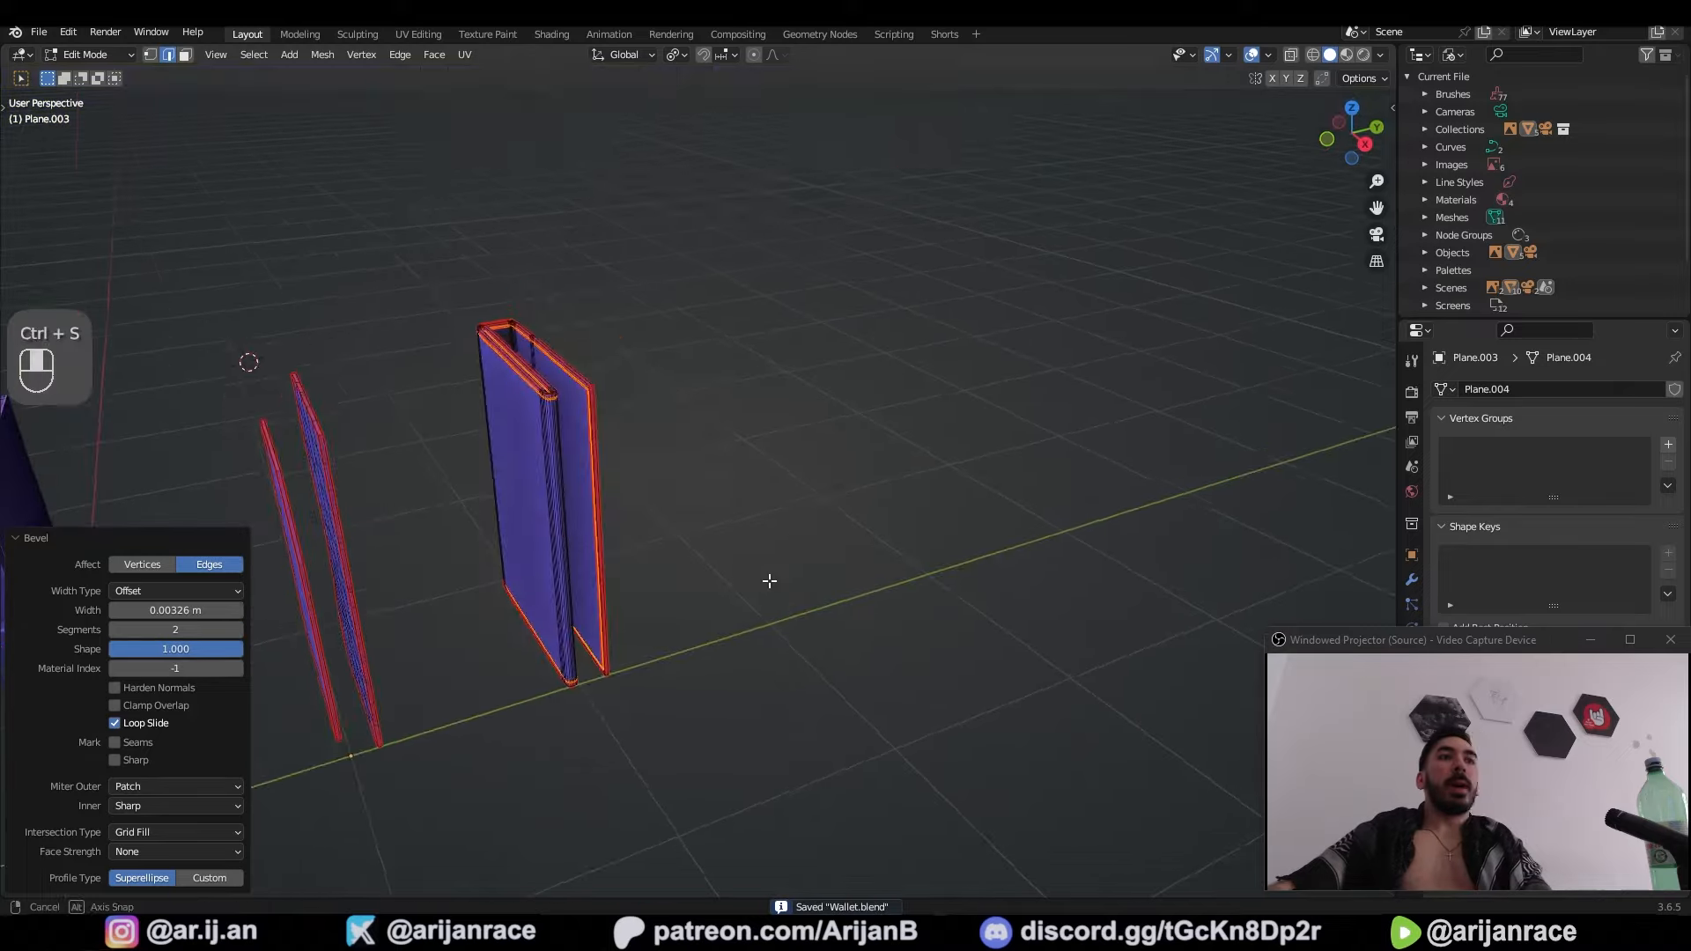
Step: Duplicate the bevelled border strips and move the copy along the Y axis, clear of the wallet parts
key(shift+d)
right_click(715, 518)
scroll(652, 556, down, 1)
key(g)
key(y)
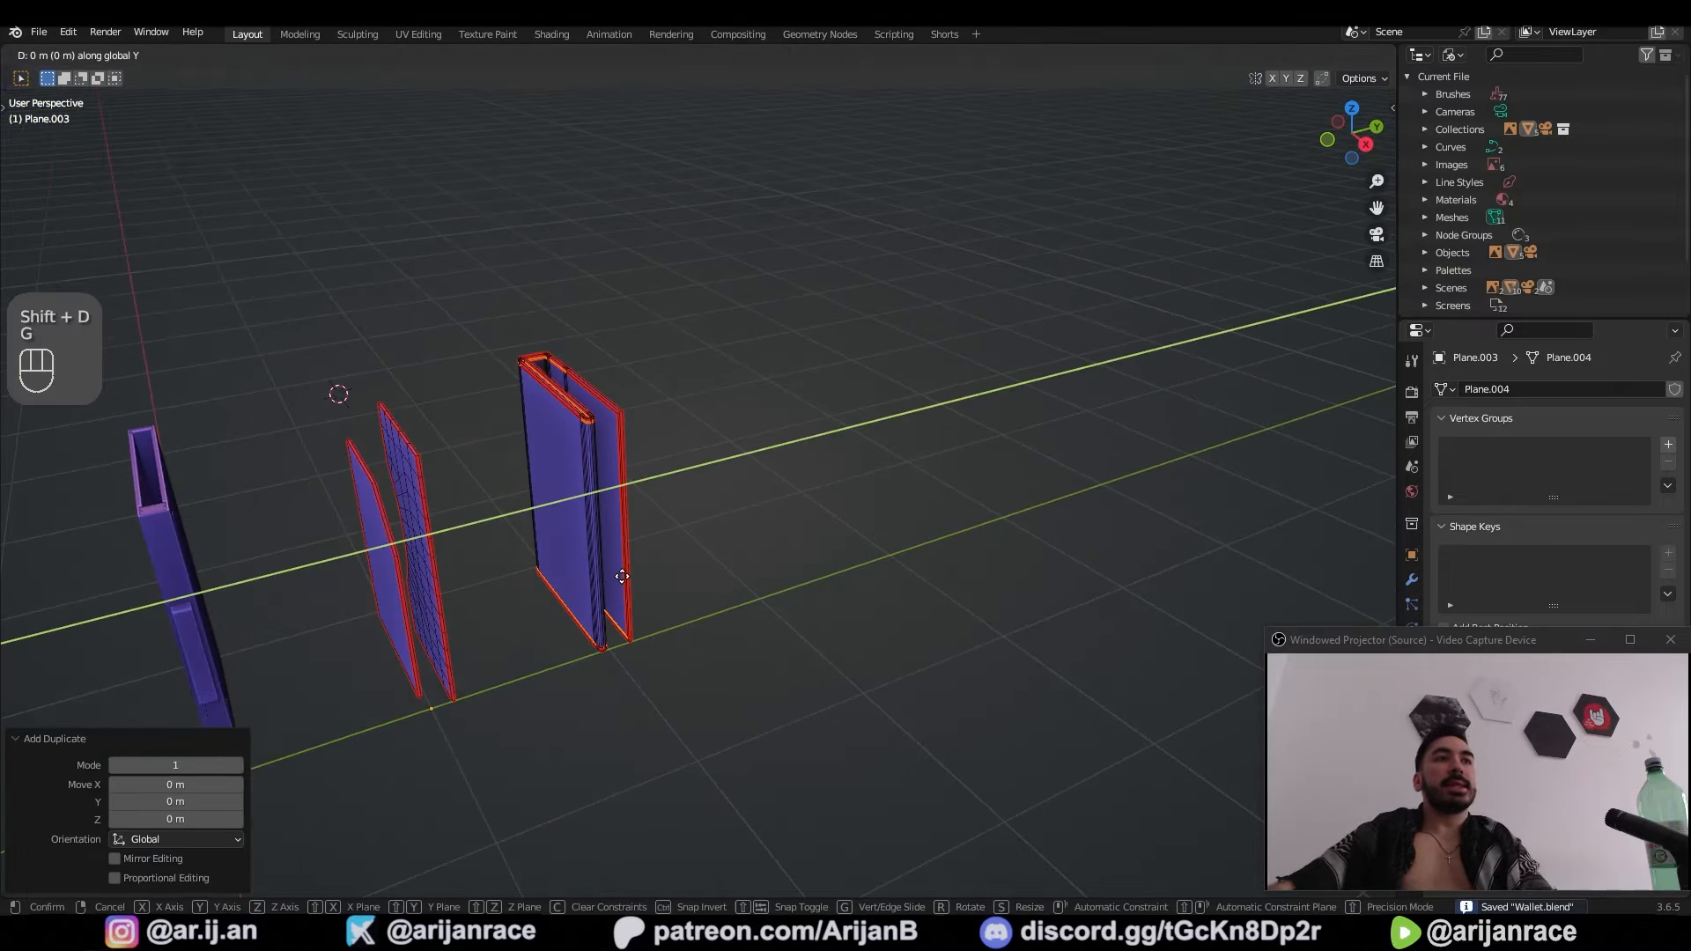
click(789, 494)
Step: Separate the duplicated border strips into their own object and open that object for mesh editing
key(KP_Decimal)
key(1)
middle_drag(803, 357, 765, 440)
scroll(763, 478, up, 4)
key(z)
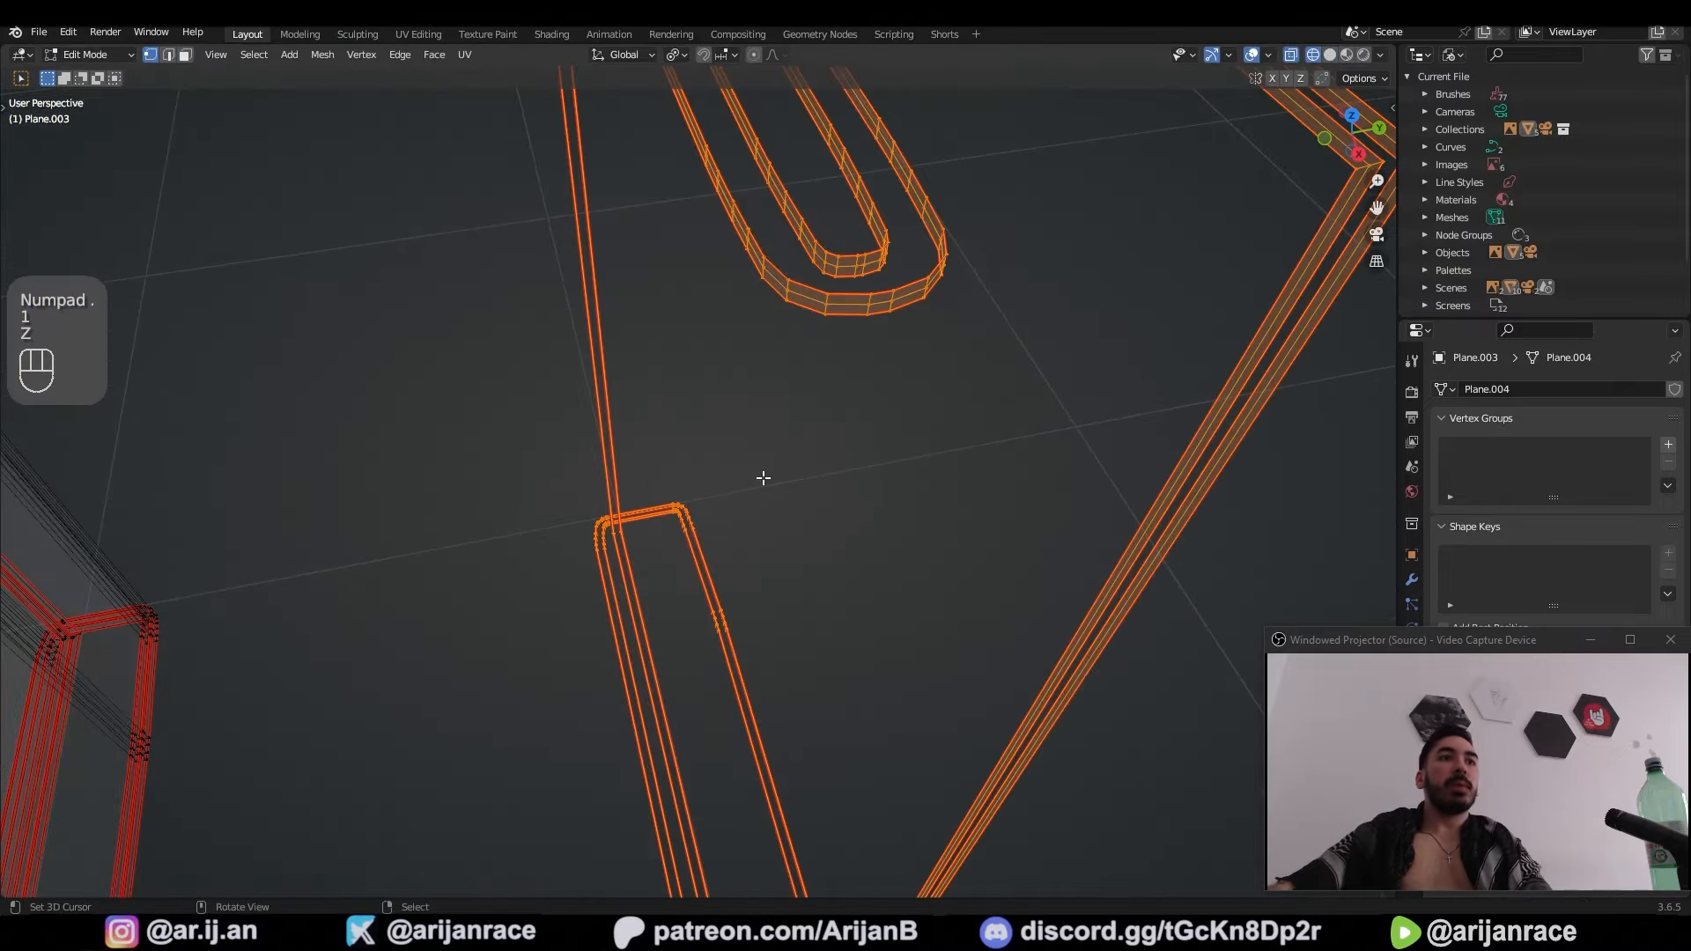
scroll(787, 465, down, 6)
key(a)
key(a)
key(b)
drag(510, 231, 748, 817)
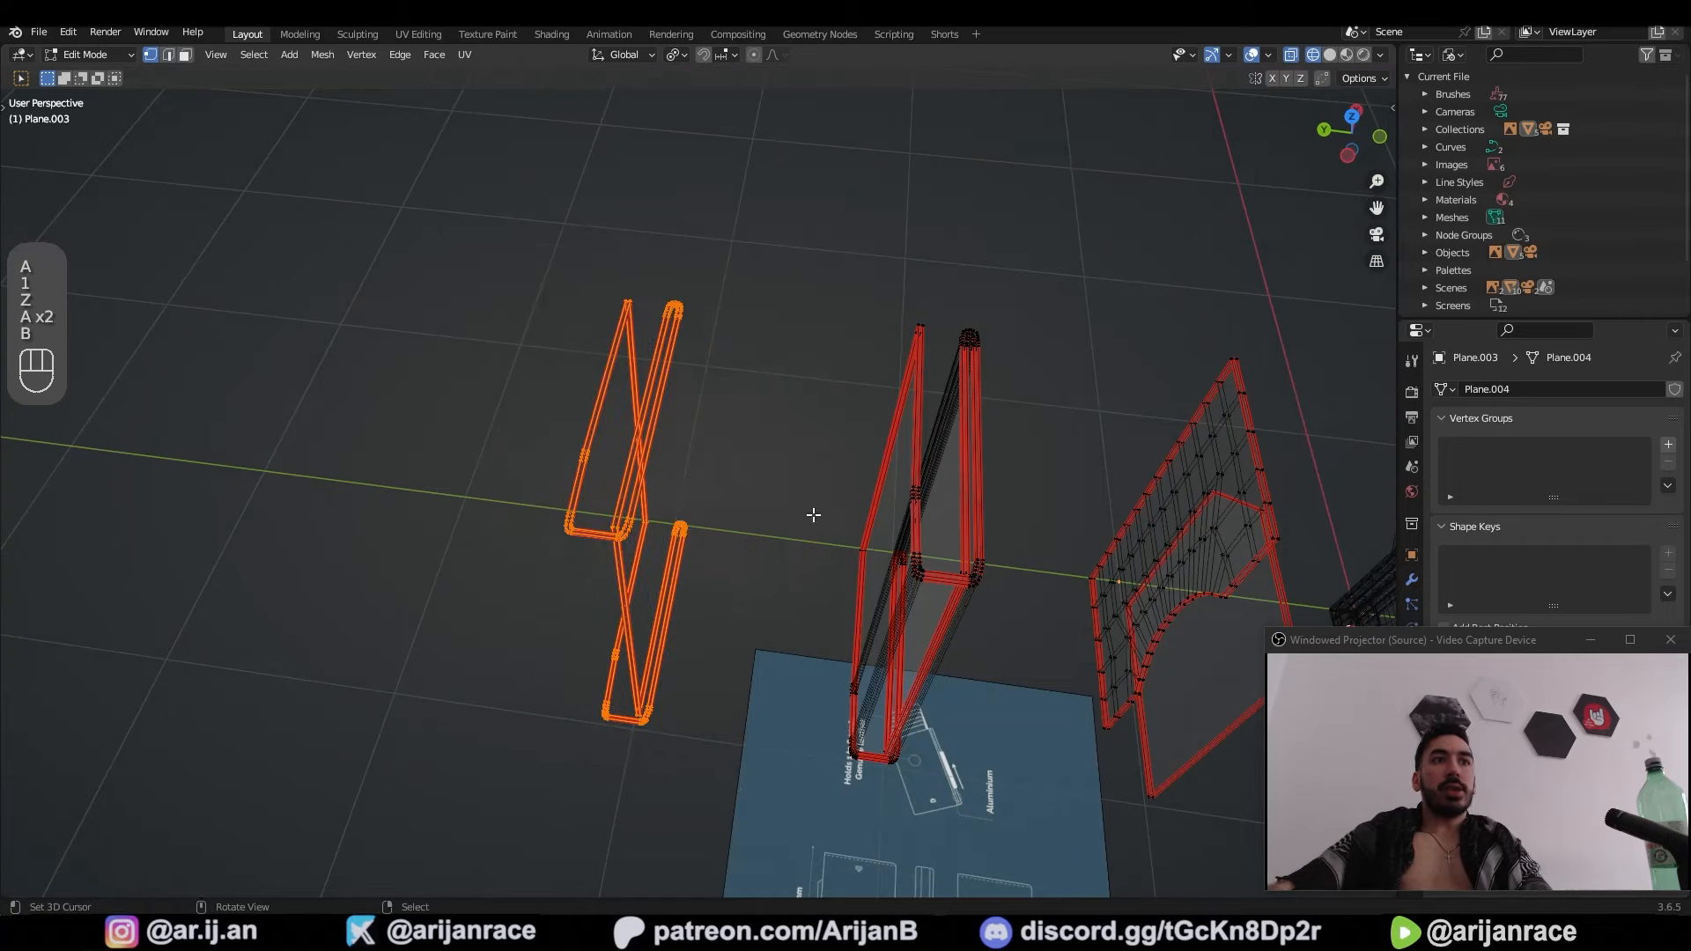
key(p)
click(814, 521)
key(Tab)
key(Tab)
middle_drag(642, 453, 743, 459)
key(z)
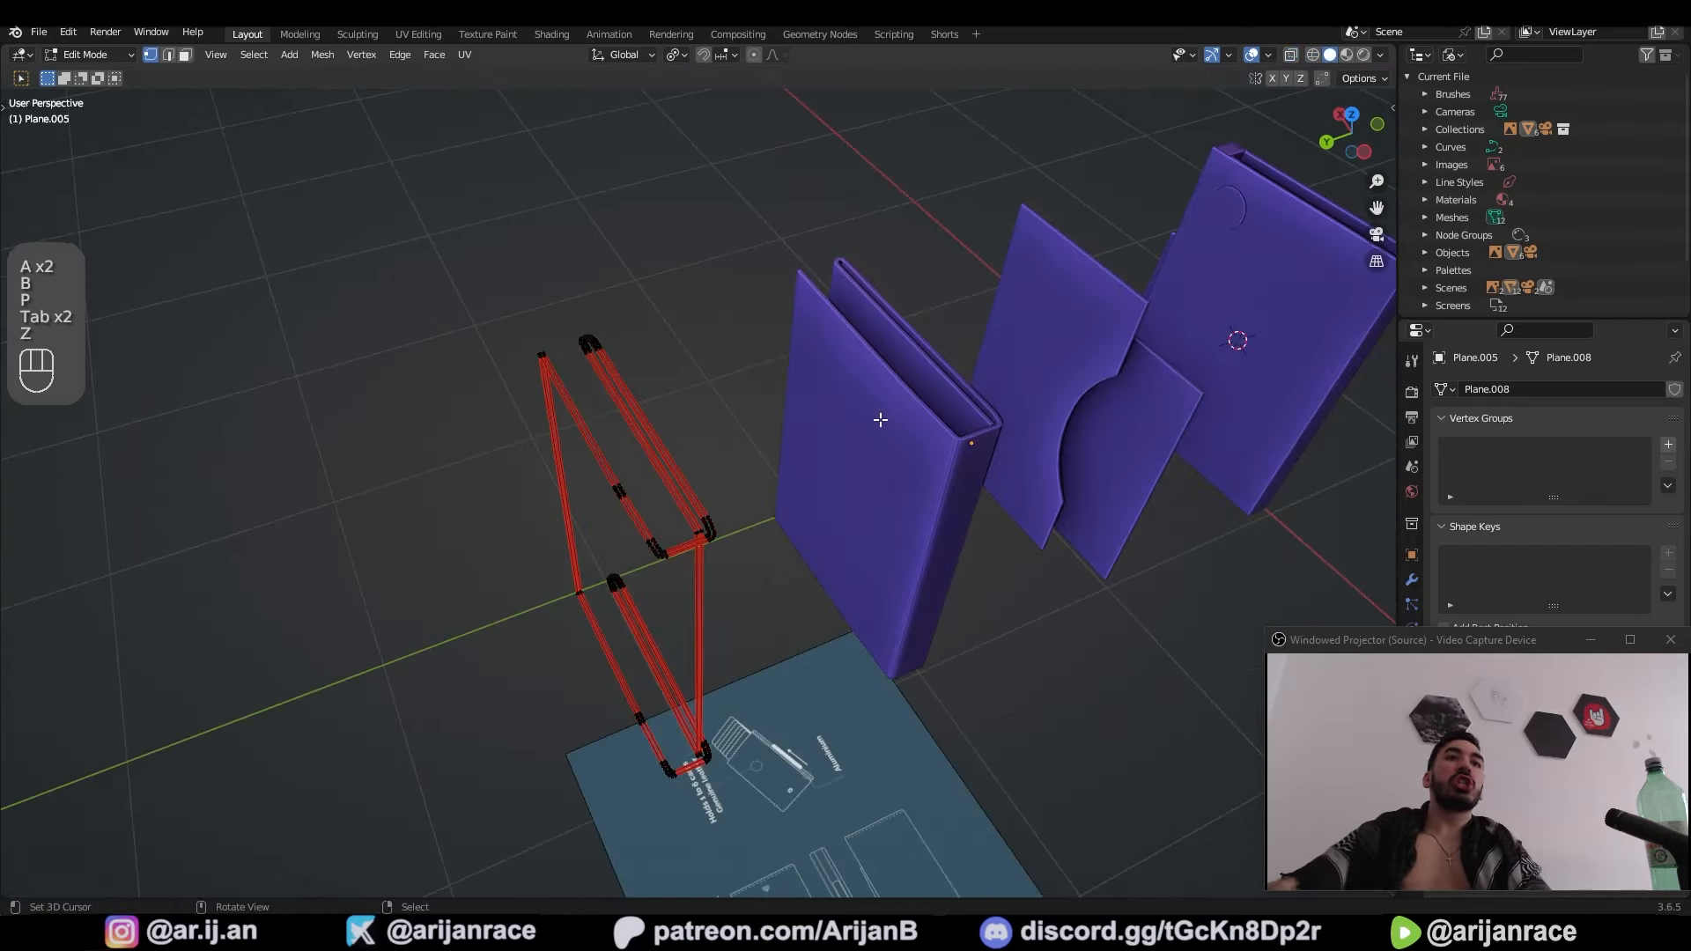
Step: Clear the seams from all edges of the separated border strips and save the file
key(a)
middle_drag(777, 589, 653, 431)
scroll(823, 520, up, 4)
key(2)
key(ctrl+r)
key(2)
key(ctrl+s)
key(ctrl+e)
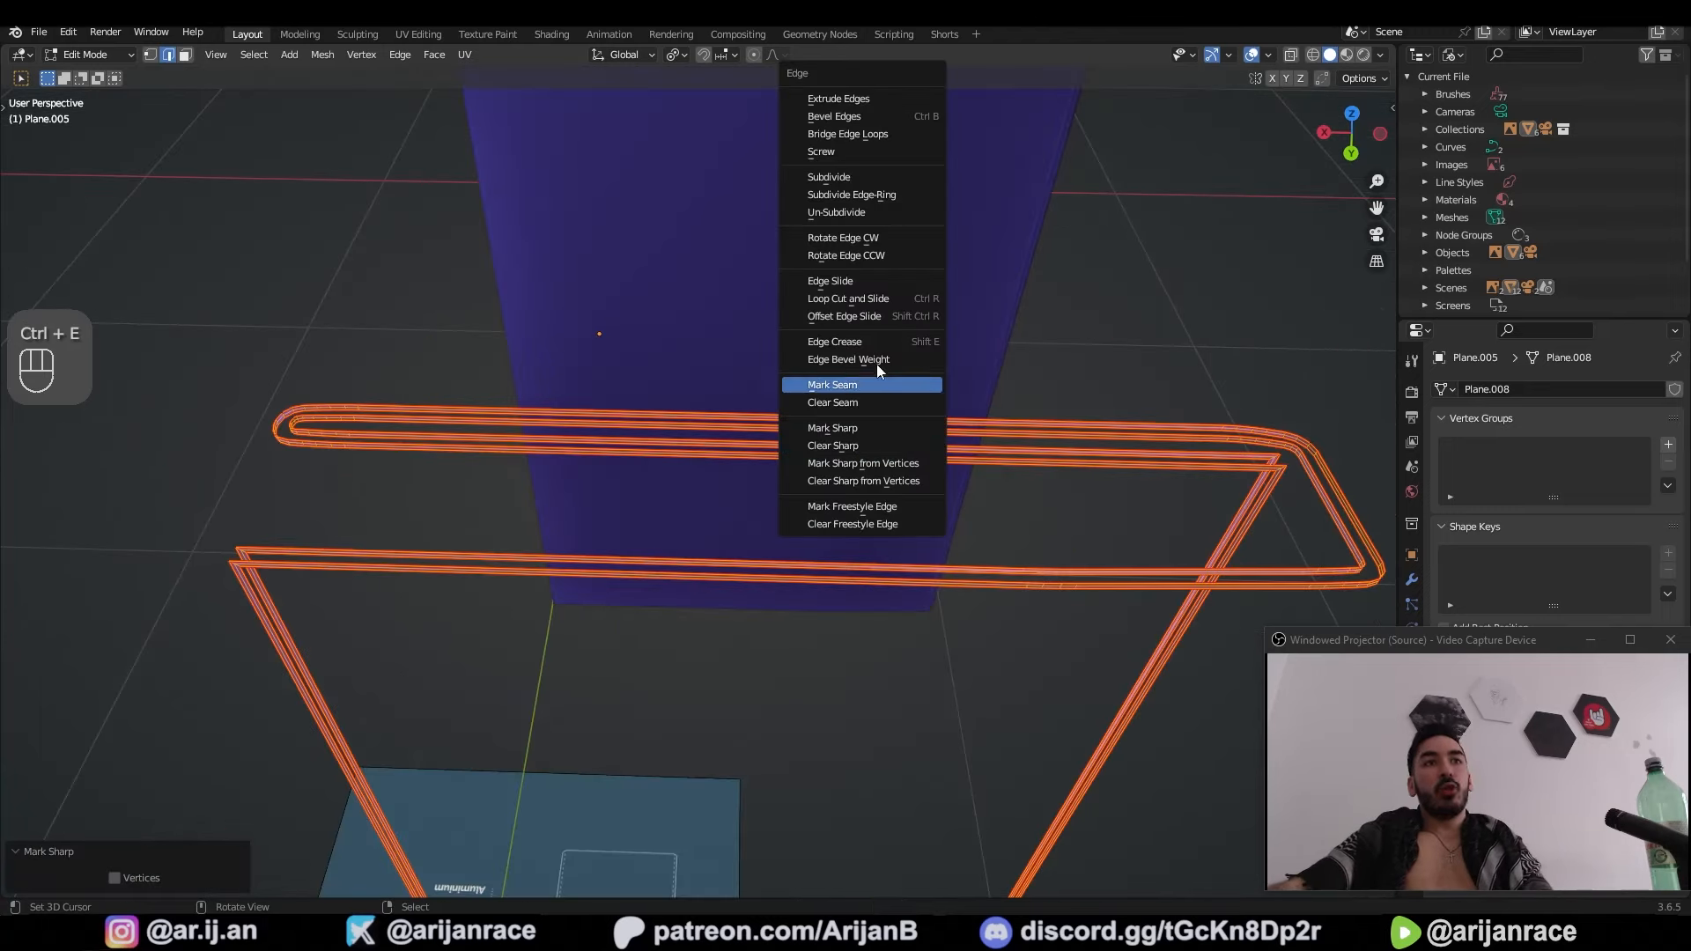
click(862, 392)
Step: Add 59 loop cuts across the first long segment of the outer strip, spaced to match the short faces beside it
key(ctrl+r)
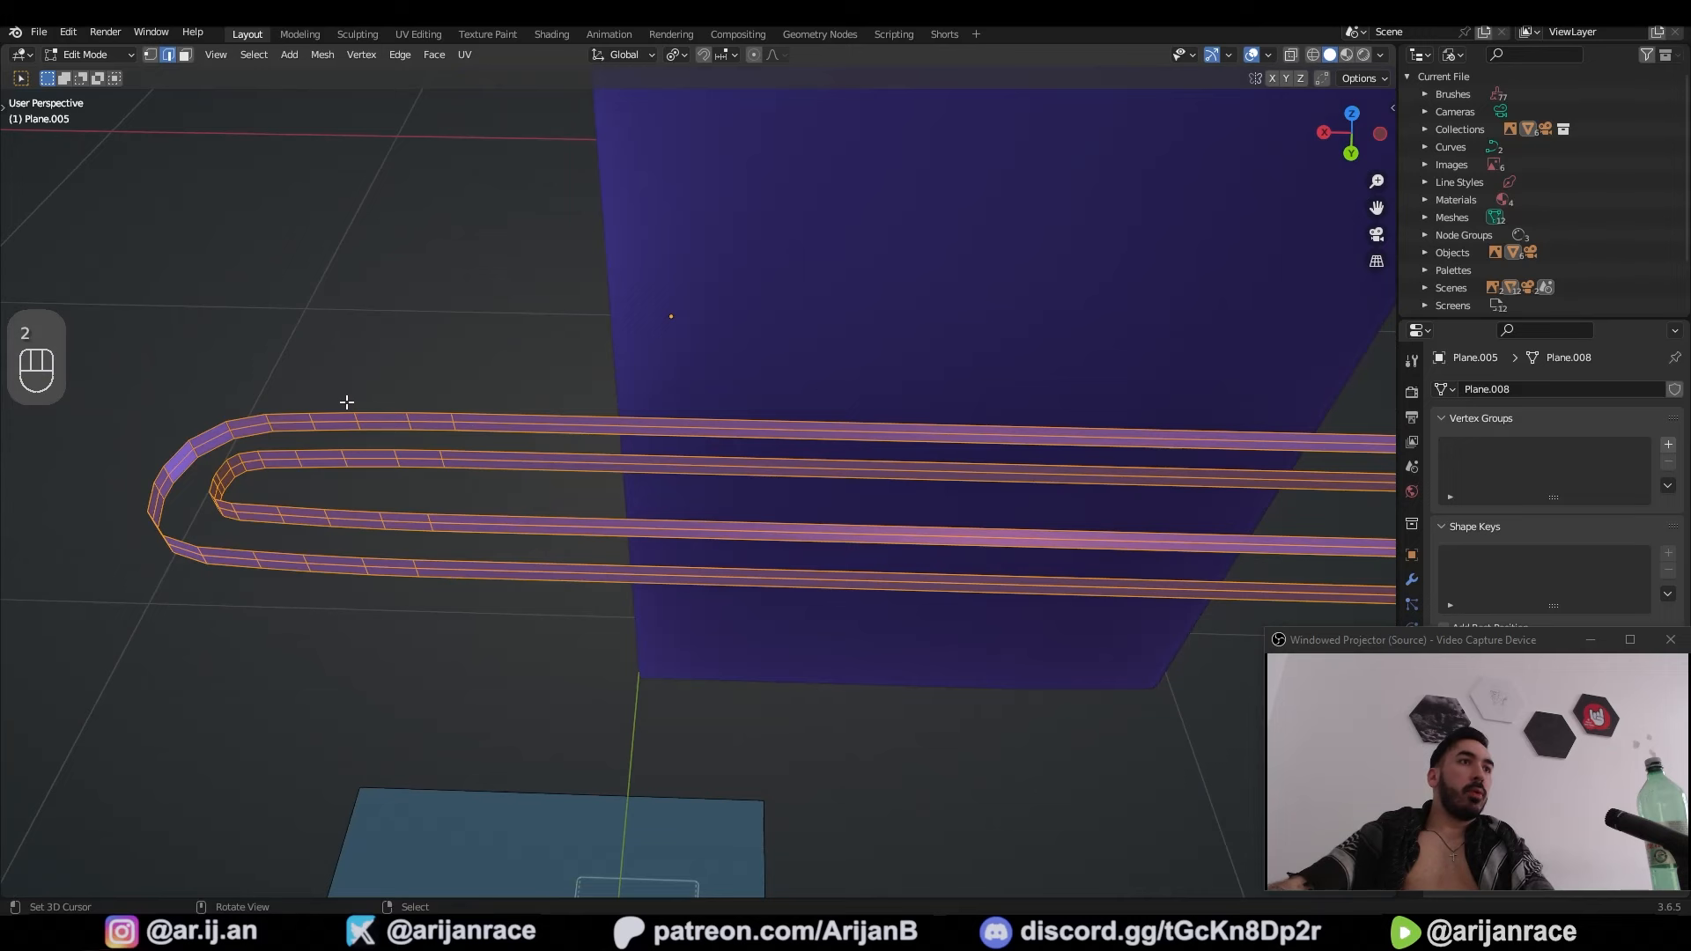
click(406, 403)
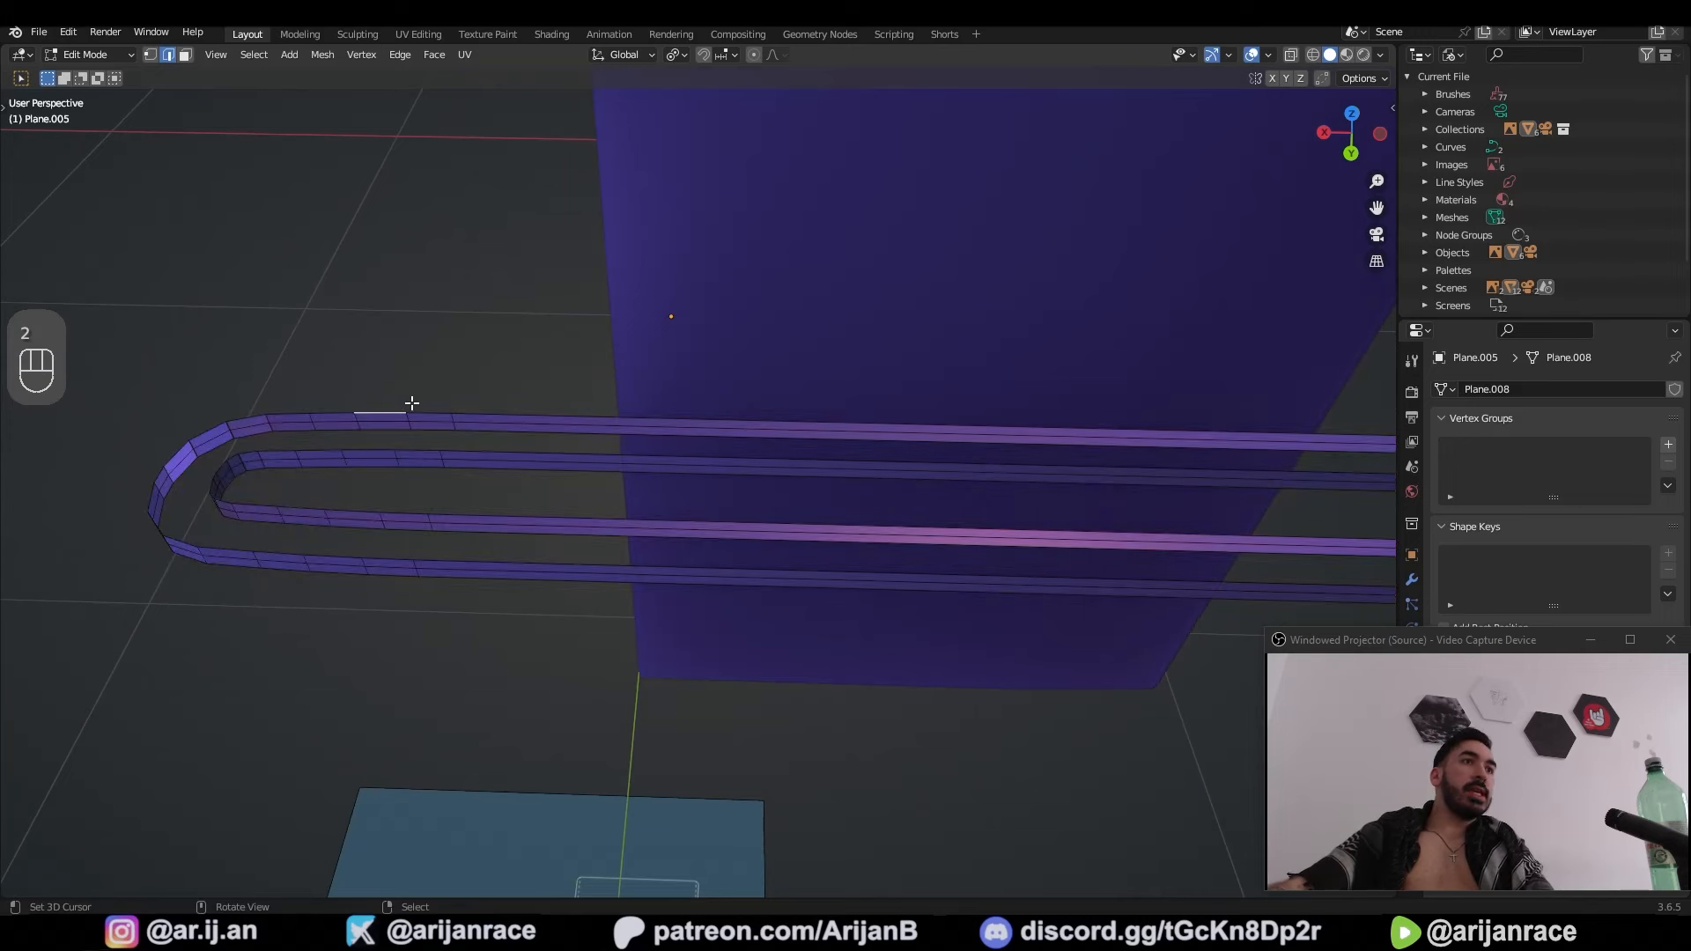
key(ctrl+r)
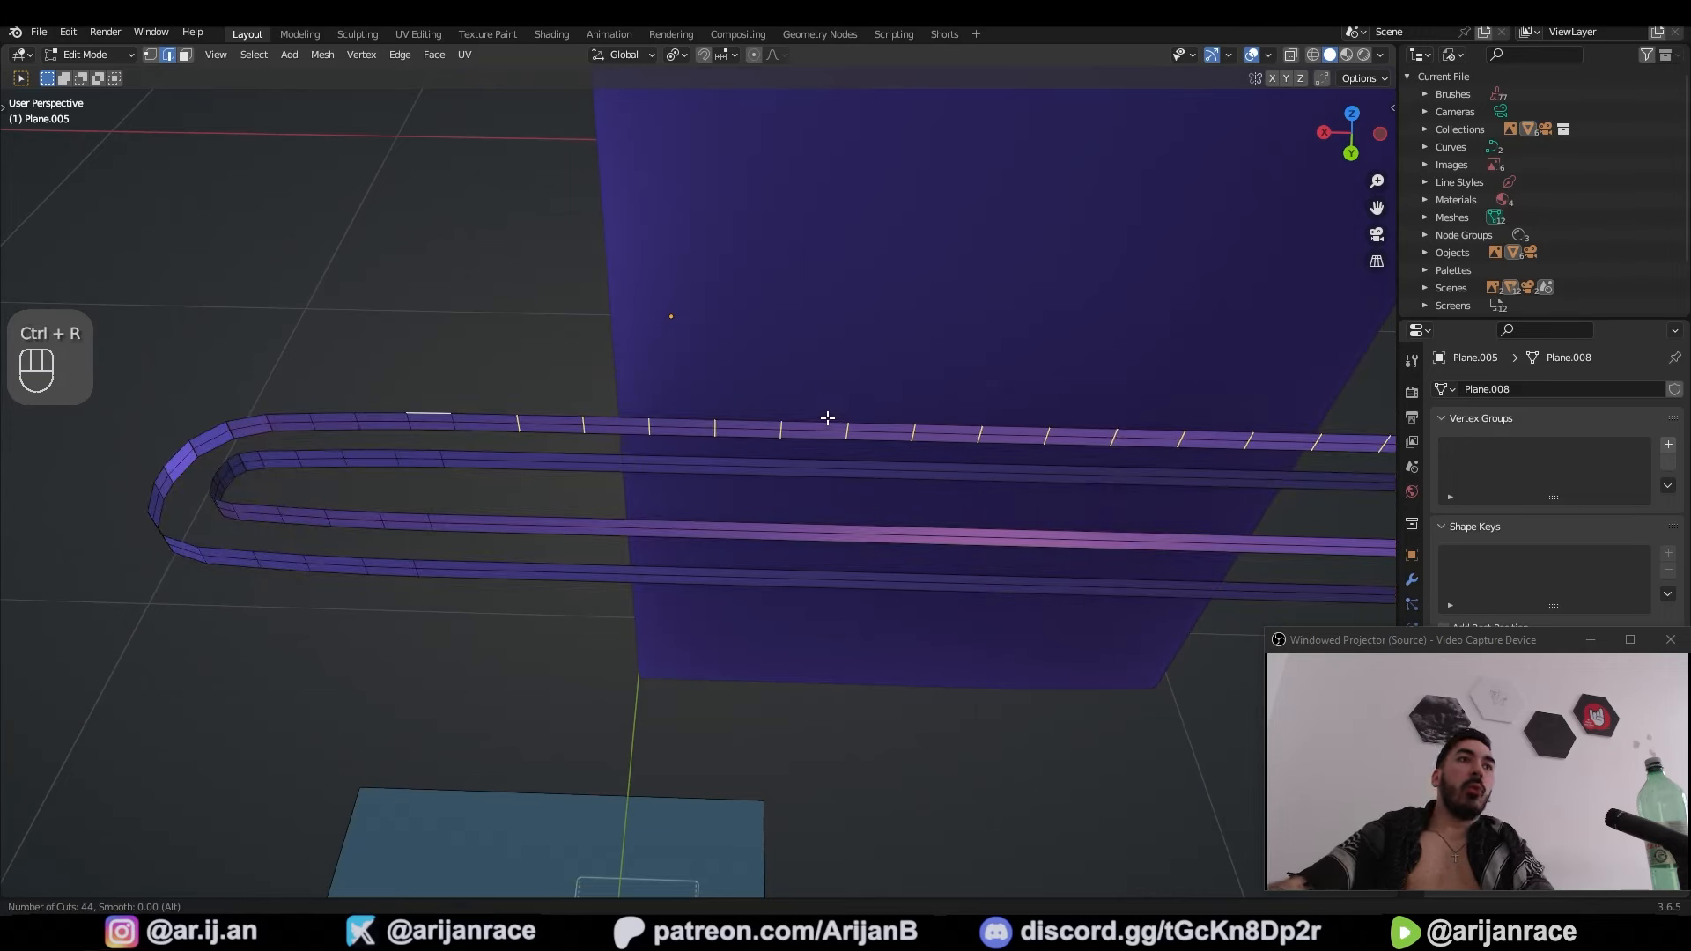
scroll(823, 427, down, 5)
click(792, 426)
right_click(765, 425)
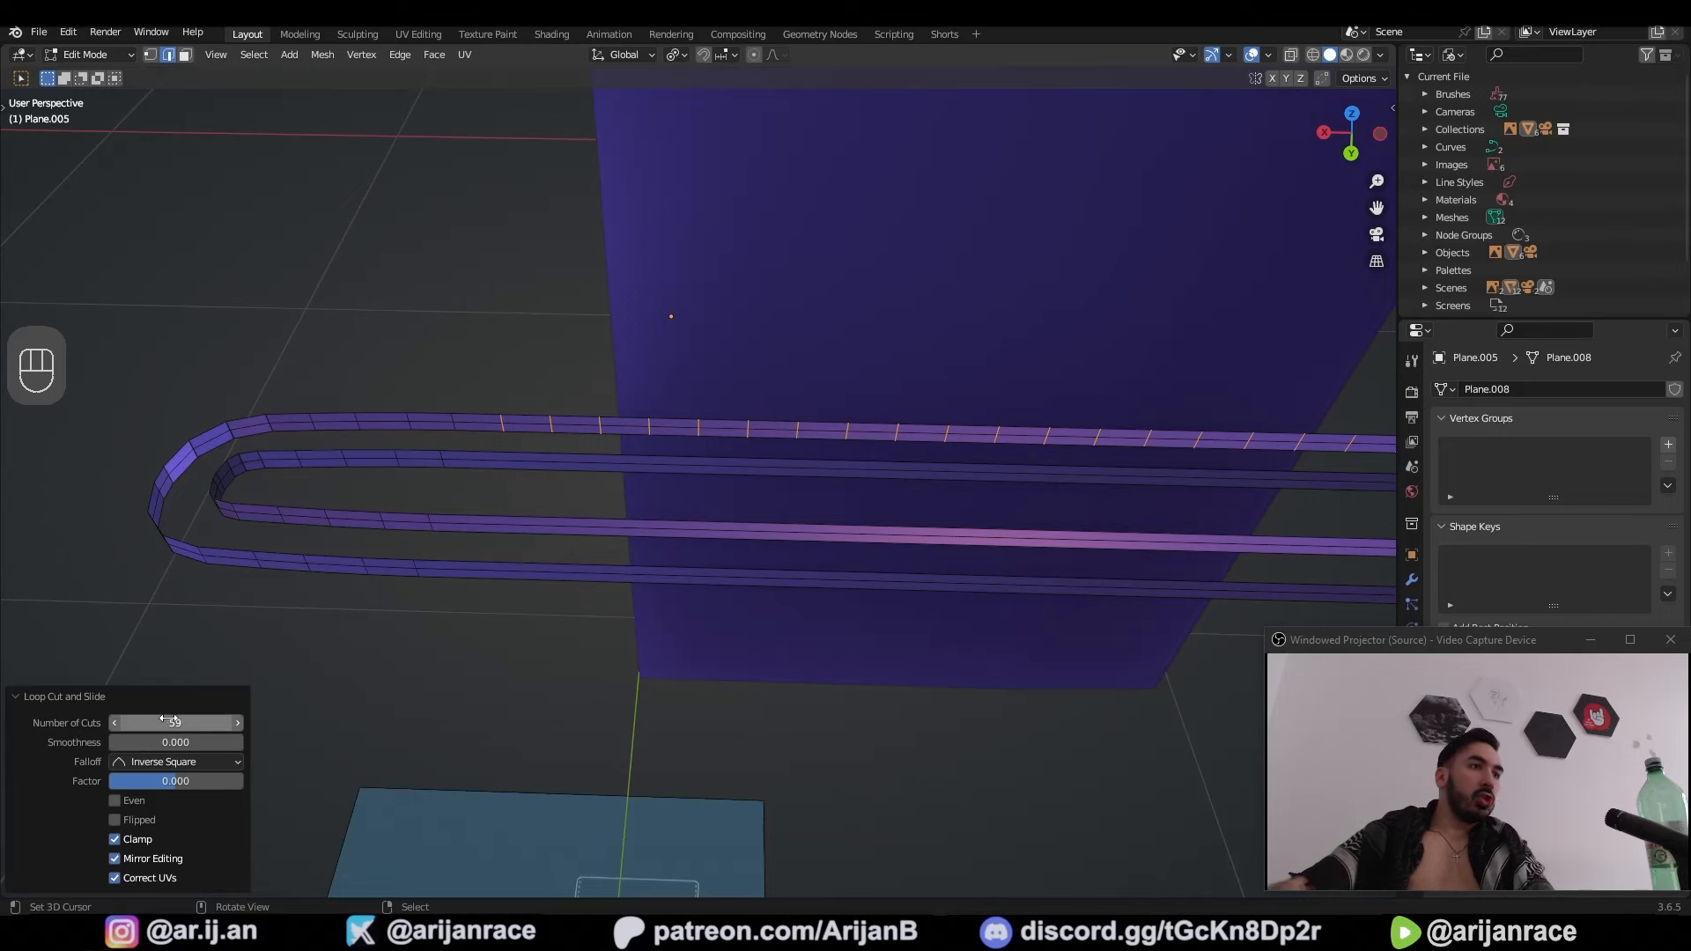
scroll(928, 551, down, 5)
Step: Add 59 loop cuts across each of the other parallel long segments of the folded strips
key(ctrl+r)
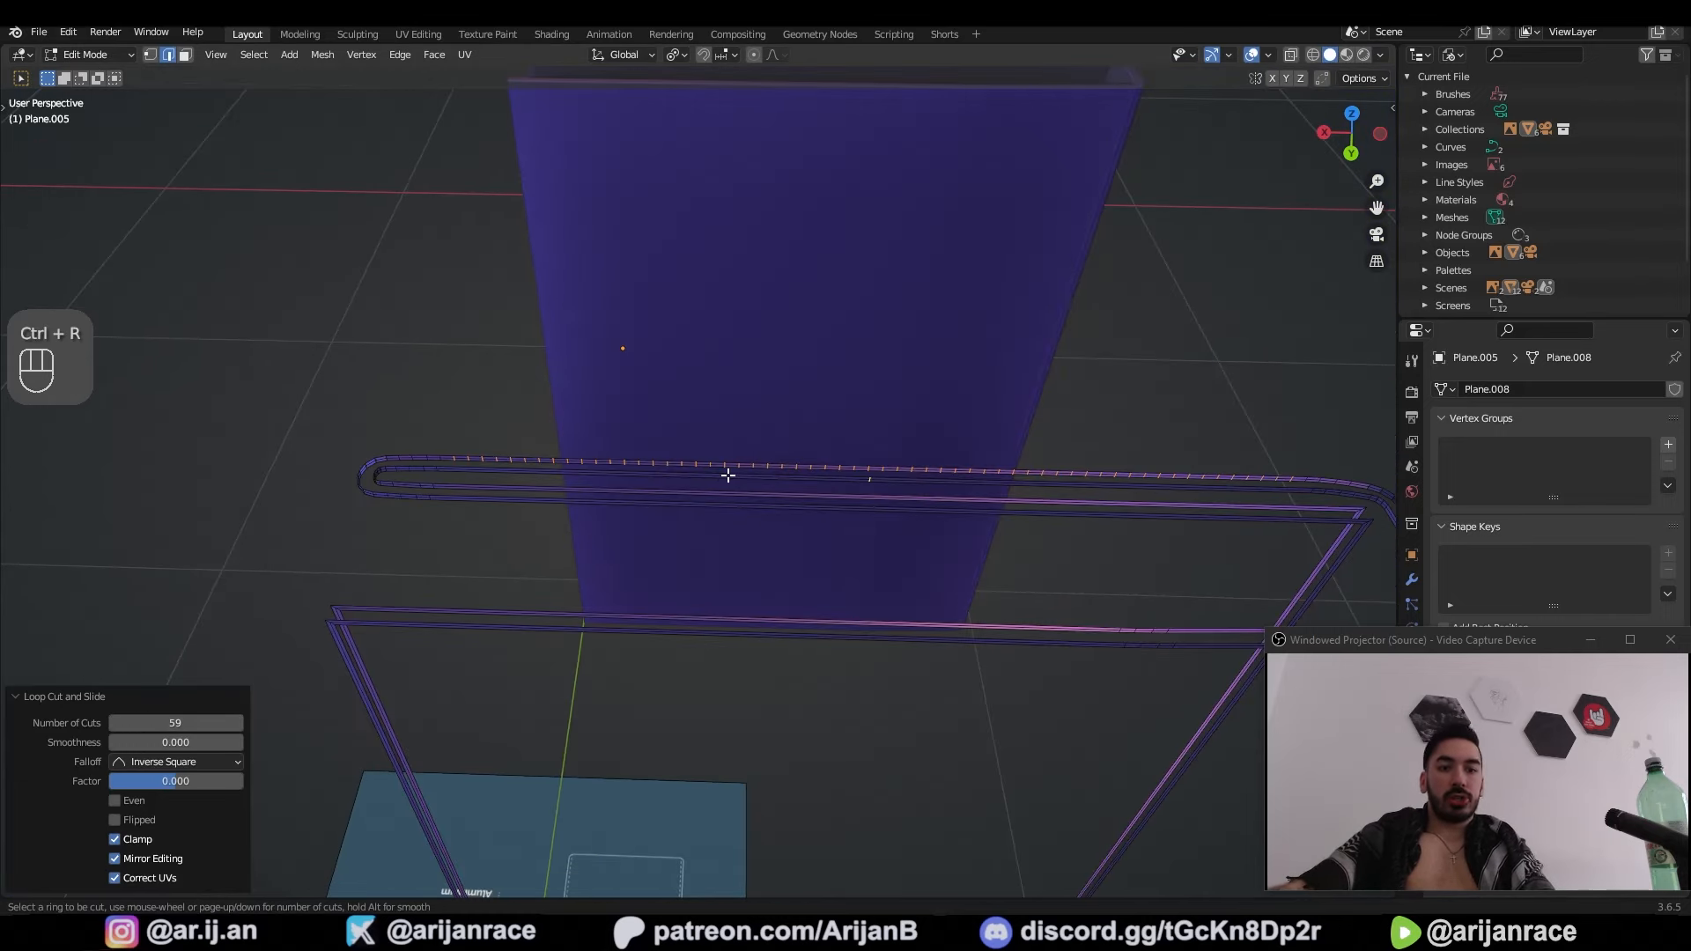
key(ctrl+r)
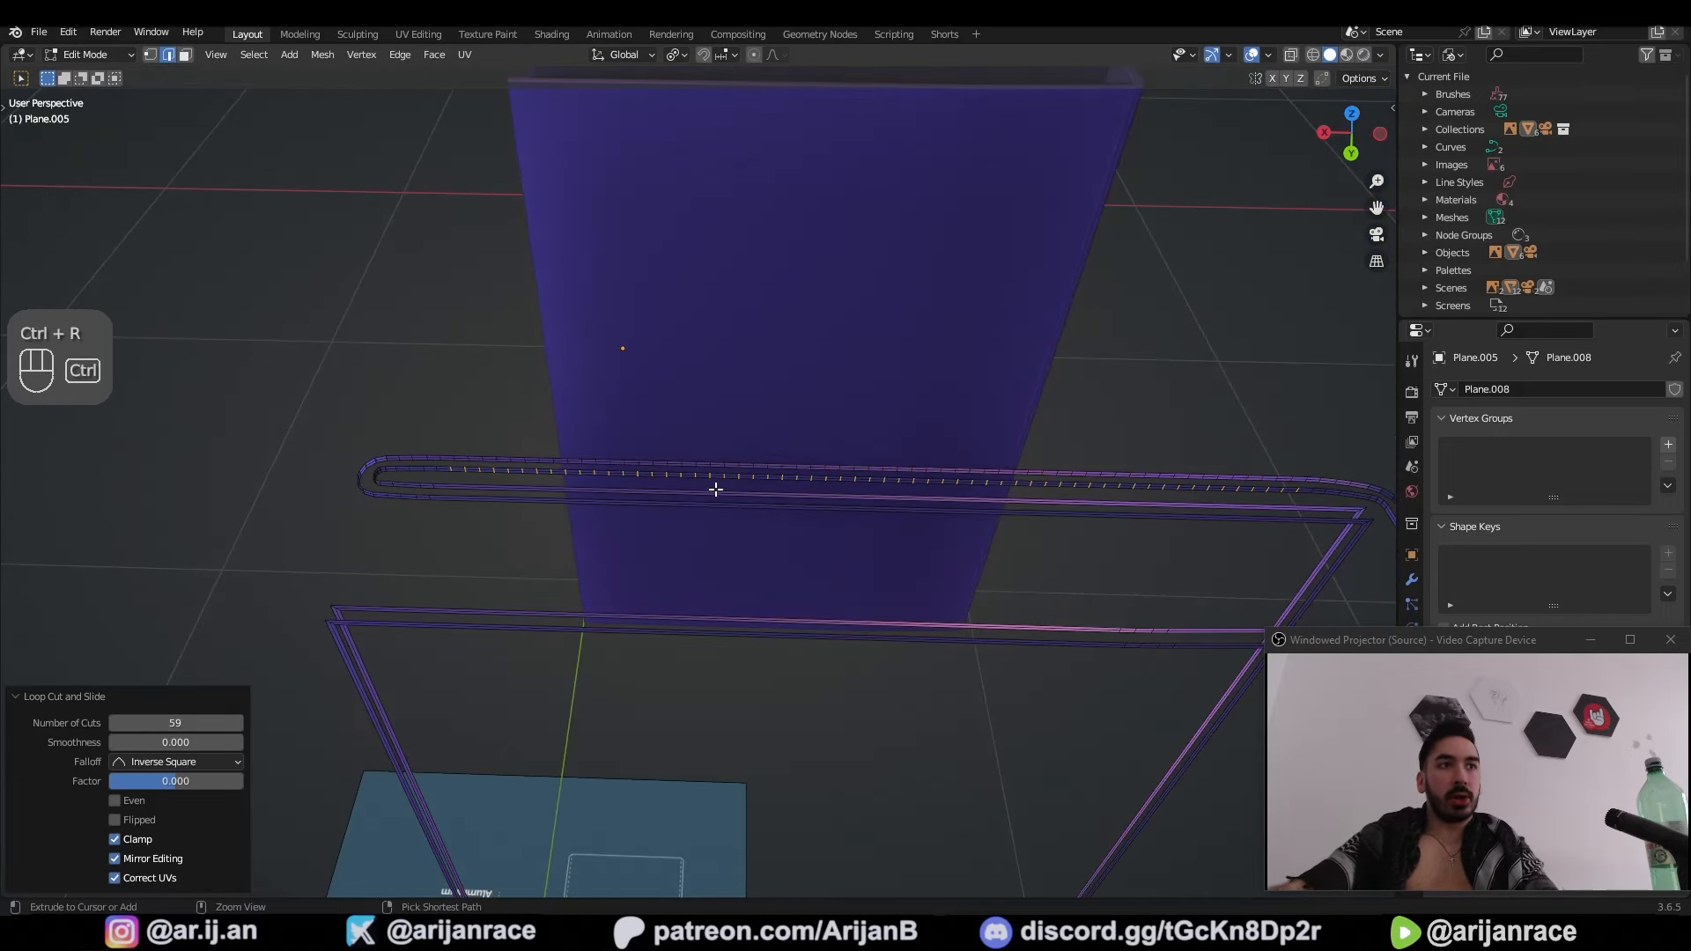
text(59)
click(716, 493)
right_click(733, 500)
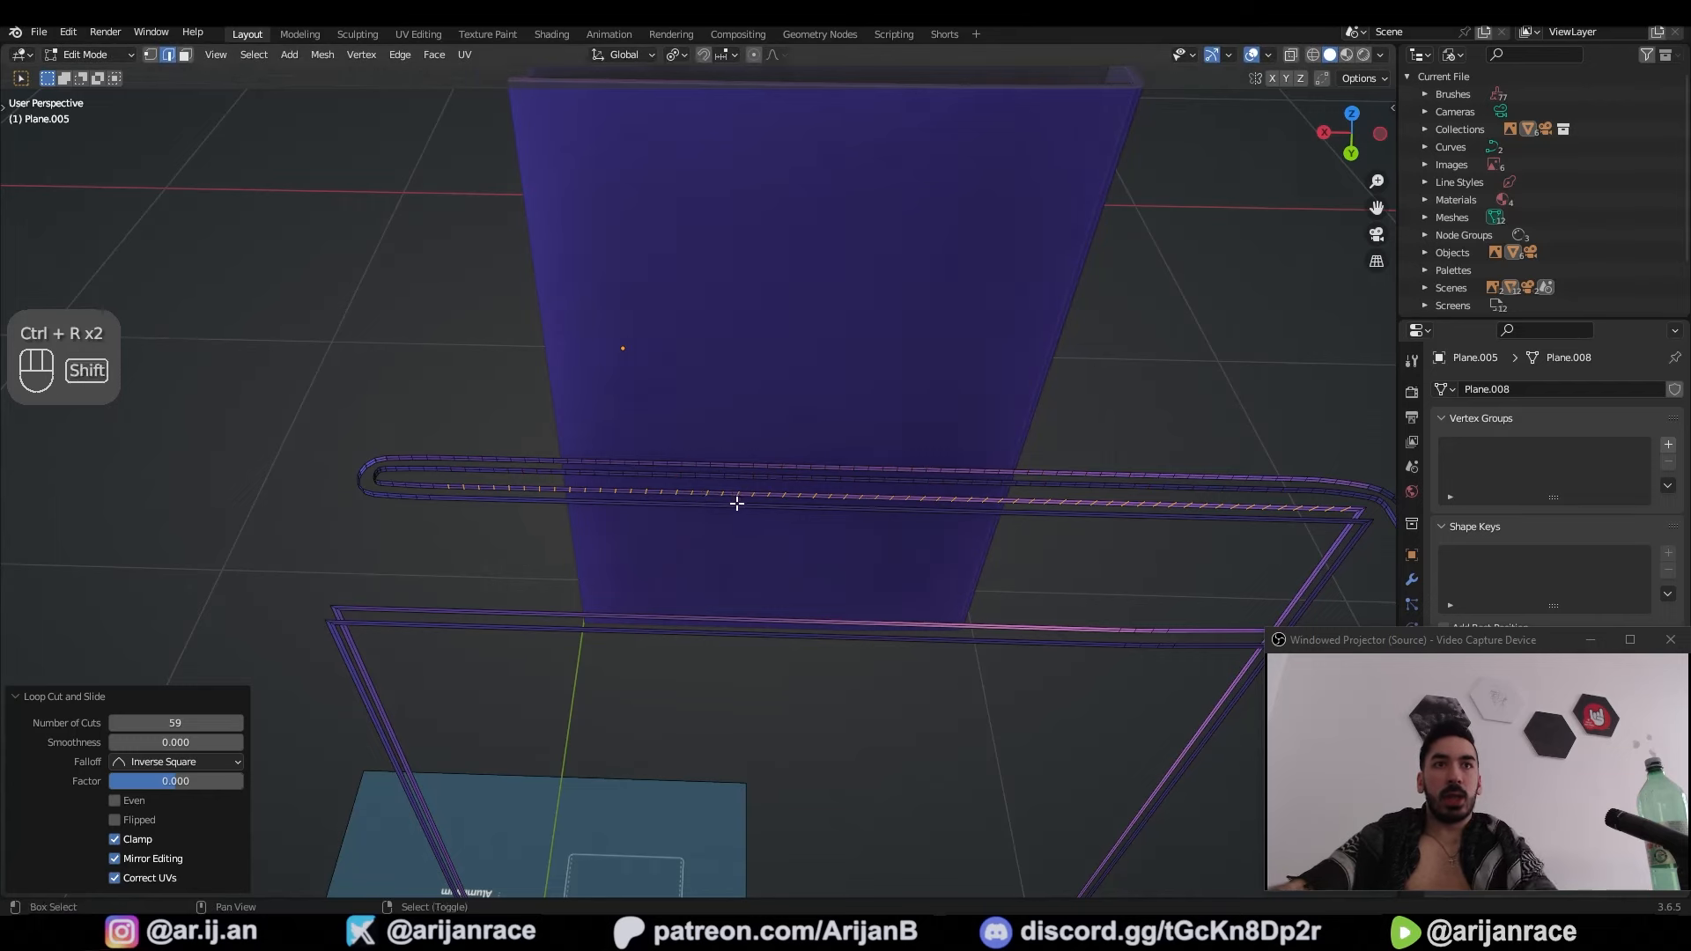
shift+middle_drag(736, 502, 677, 455)
key(ctrl+r)
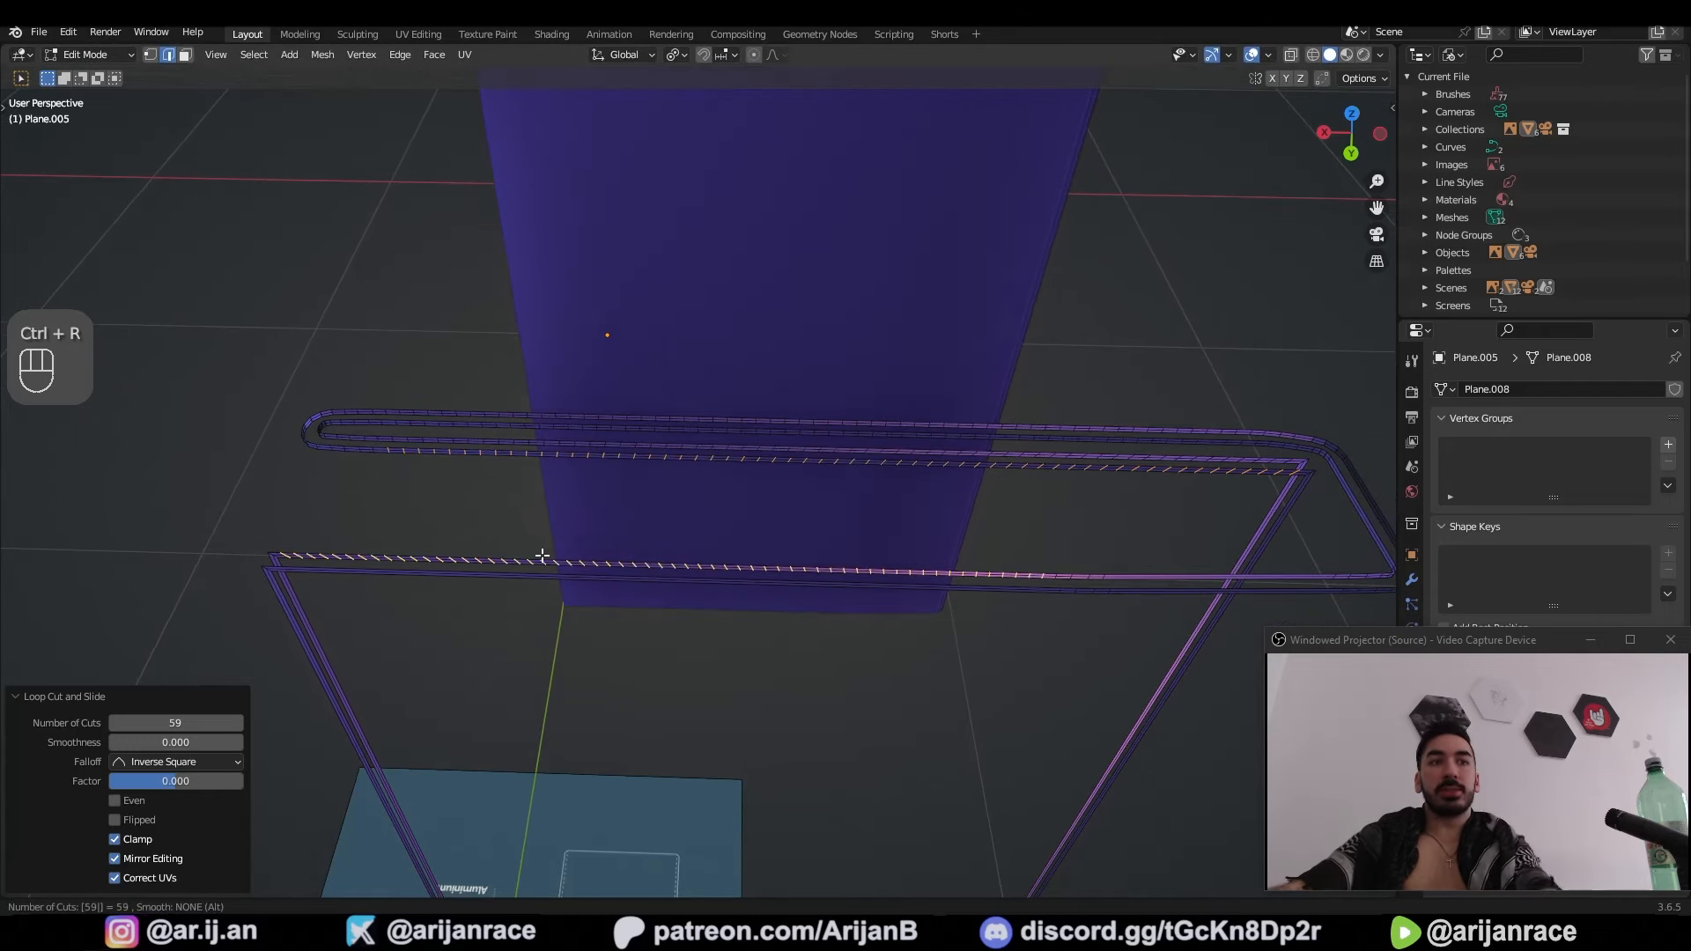
right_click(541, 556)
key(ctrl+z)
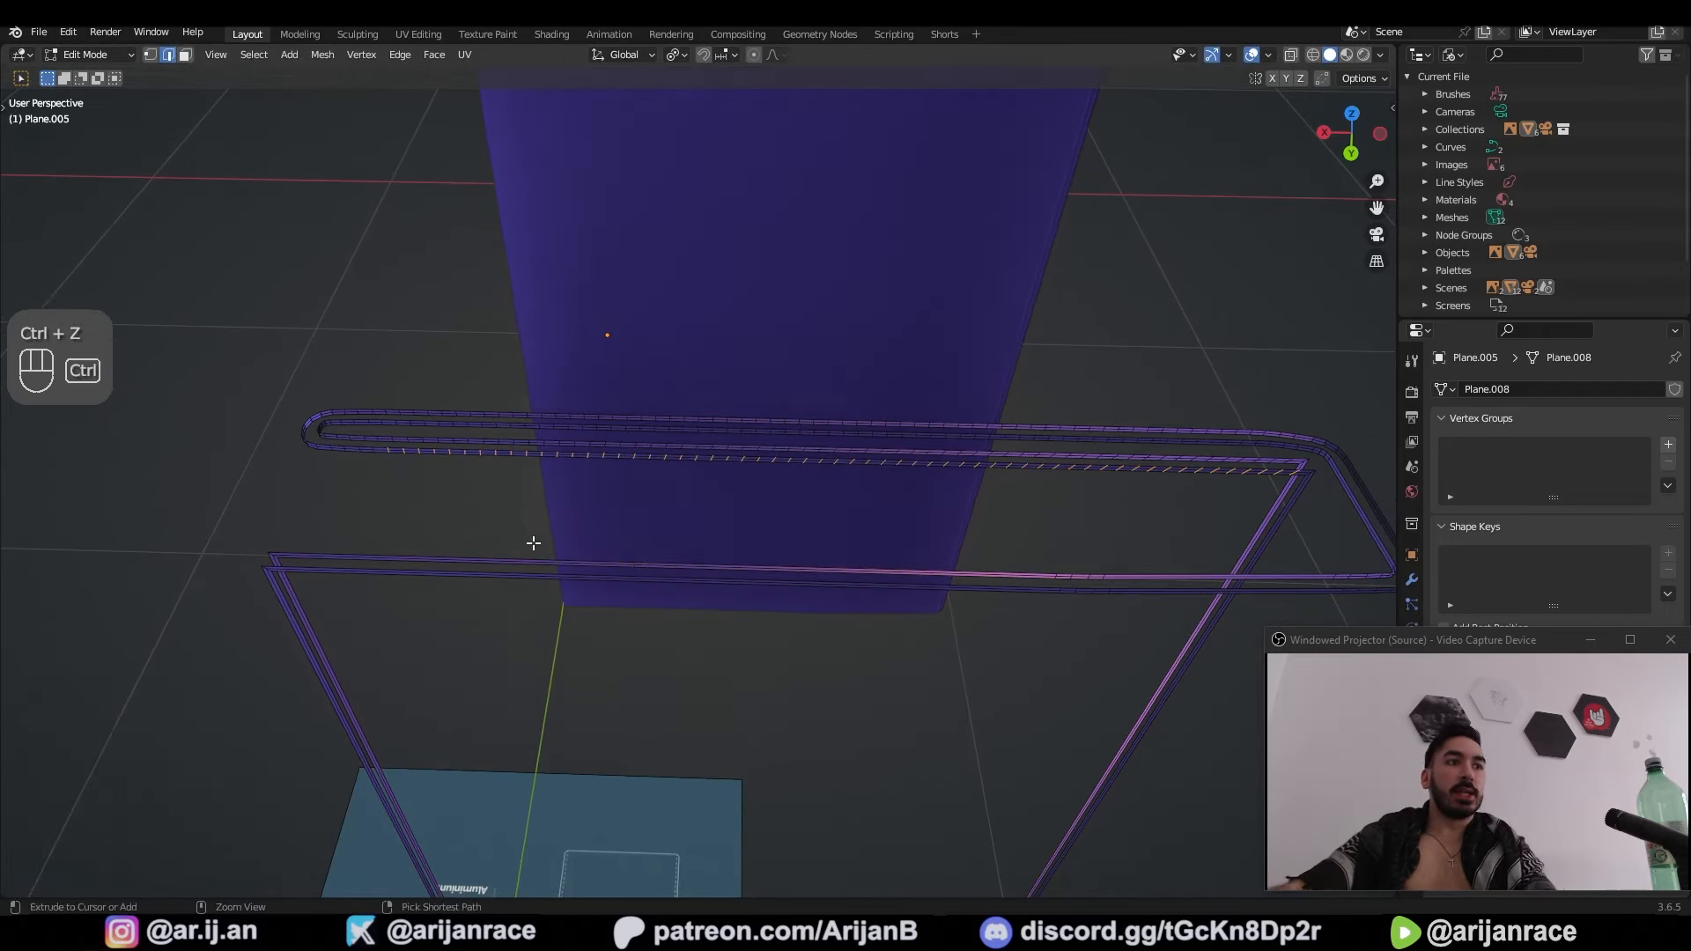
Step: Add 34 loop cuts to the longer segment of each back panel strip
key(ctrl+r)
click(638, 561)
right_click(599, 568)
key(ctrl+r)
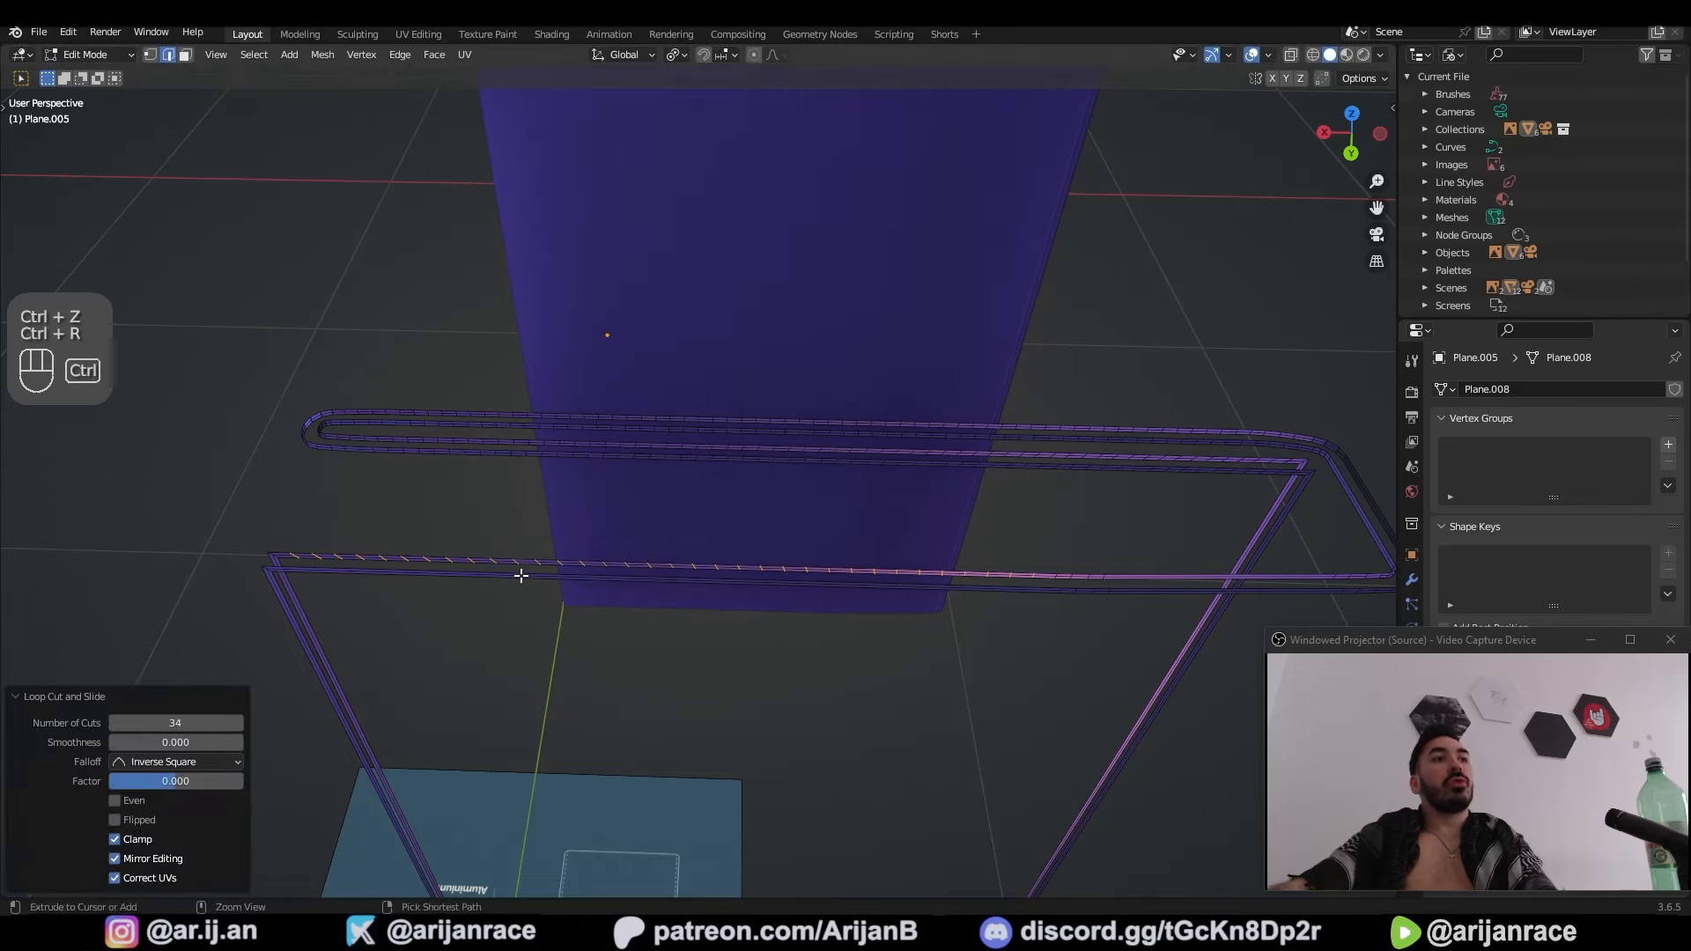
key(ctrl+r)
text(15)
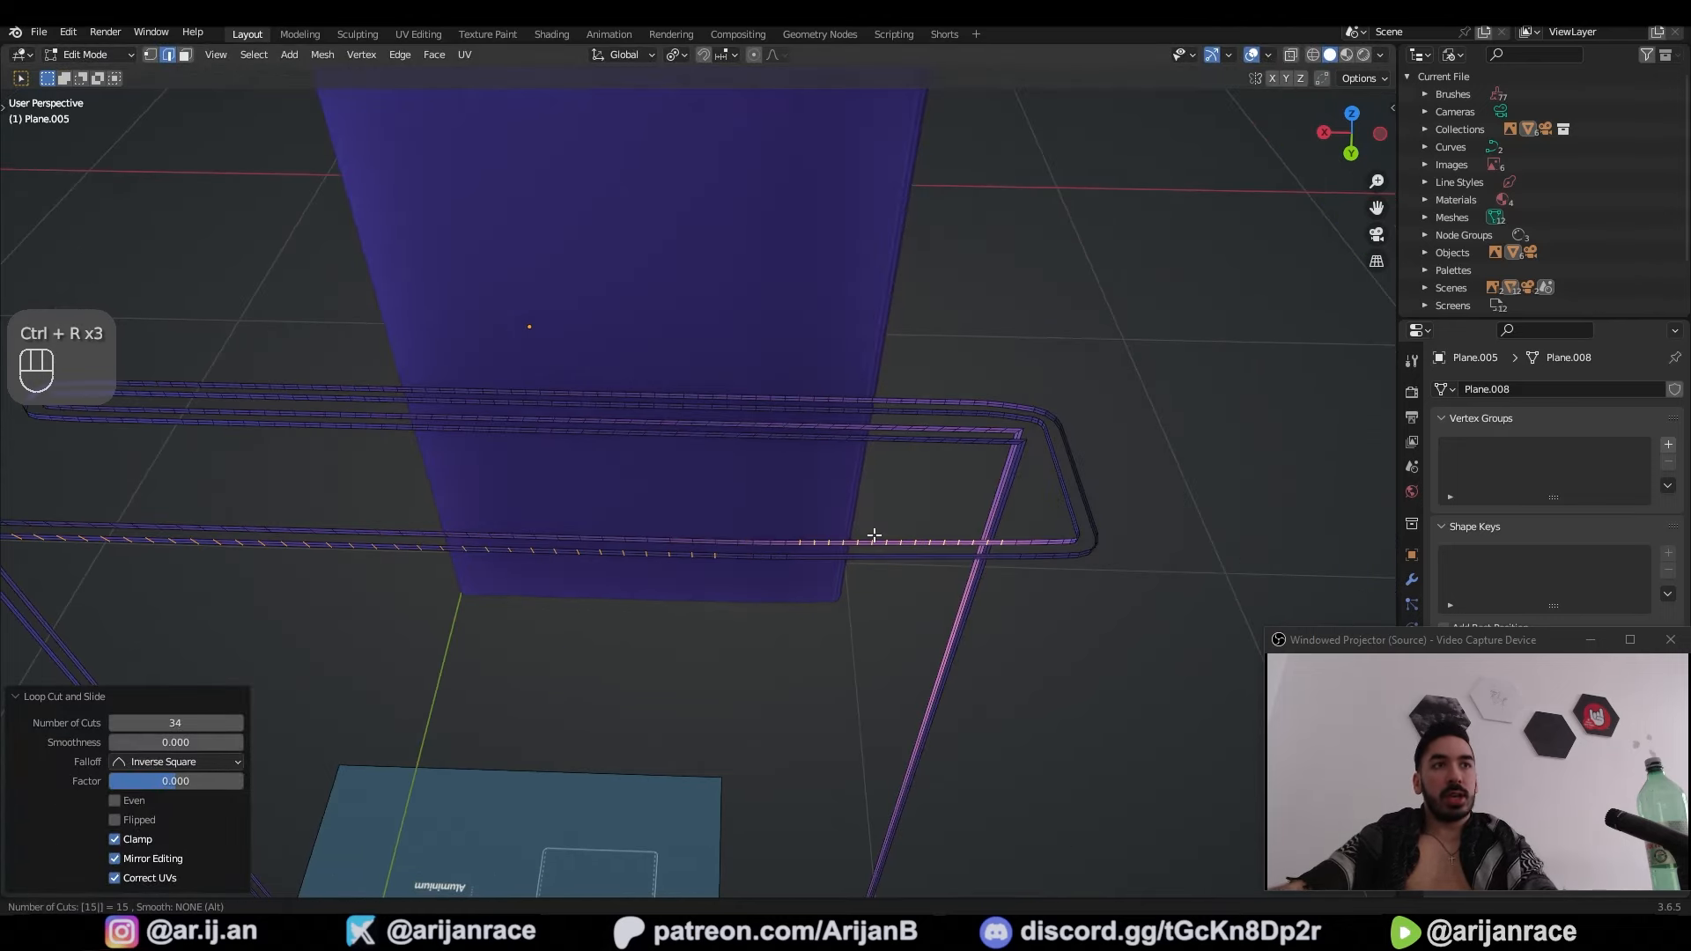
right_click(873, 535)
key(ctrl+r)
key(ctrl+z)
Step: Add 10 loop cuts to the shorter back panel strip segments near the folded corner
key(ctrl+r)
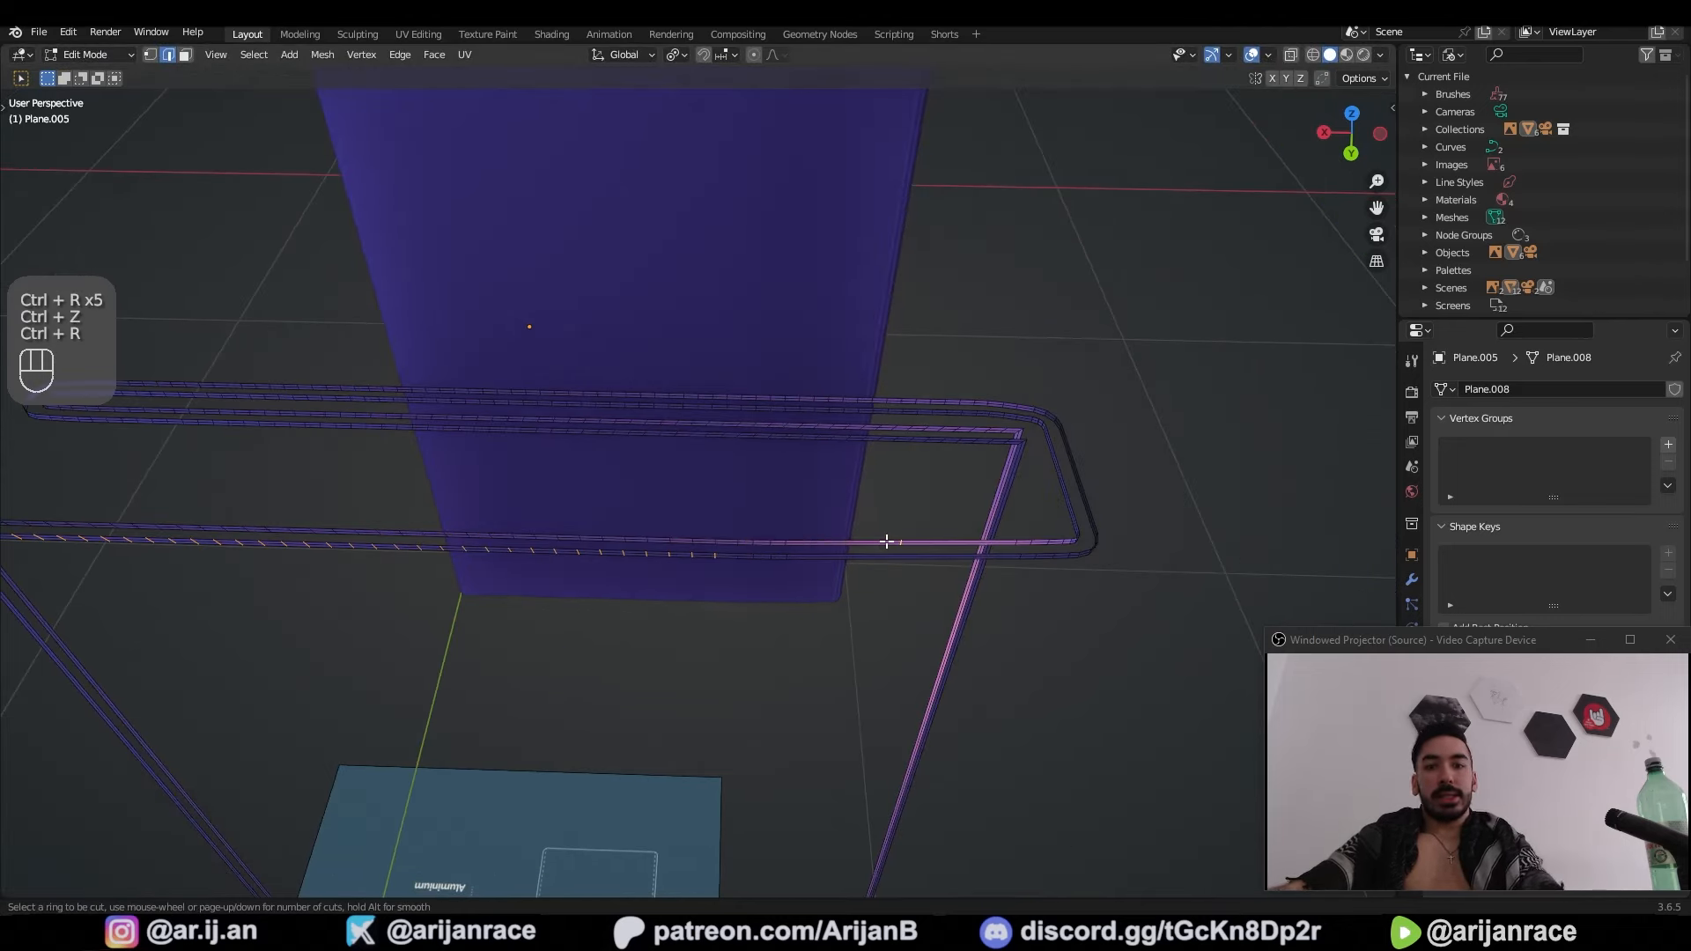
text(10)
click(886, 541)
right_click(885, 541)
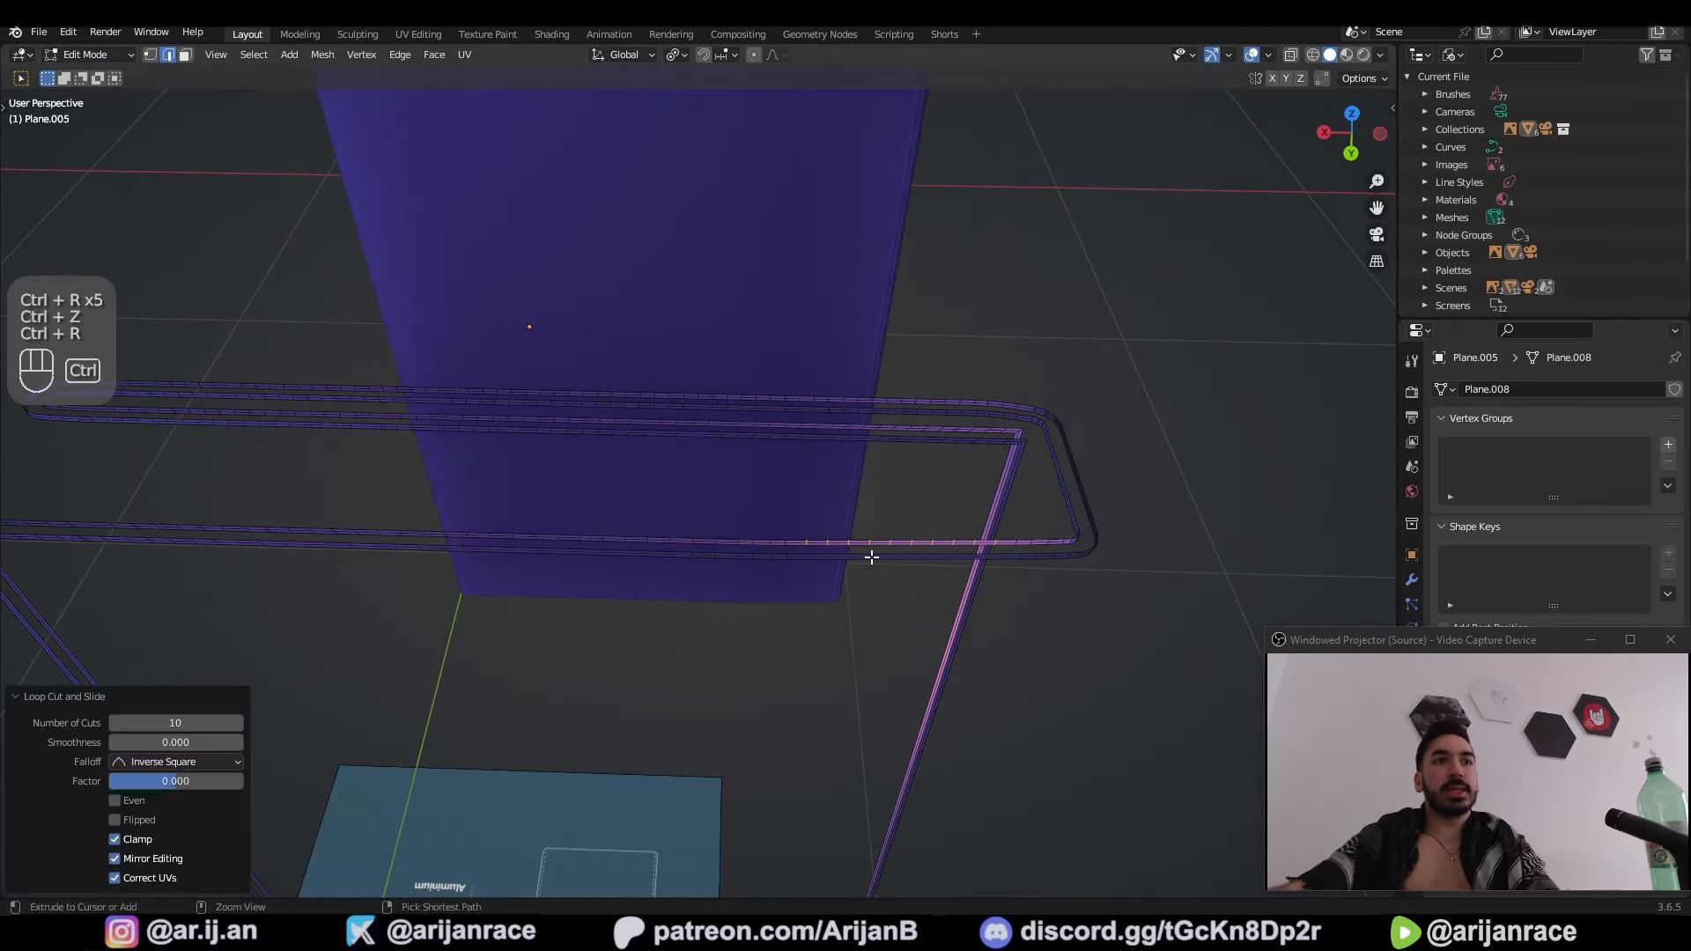
key(ctrl+r)
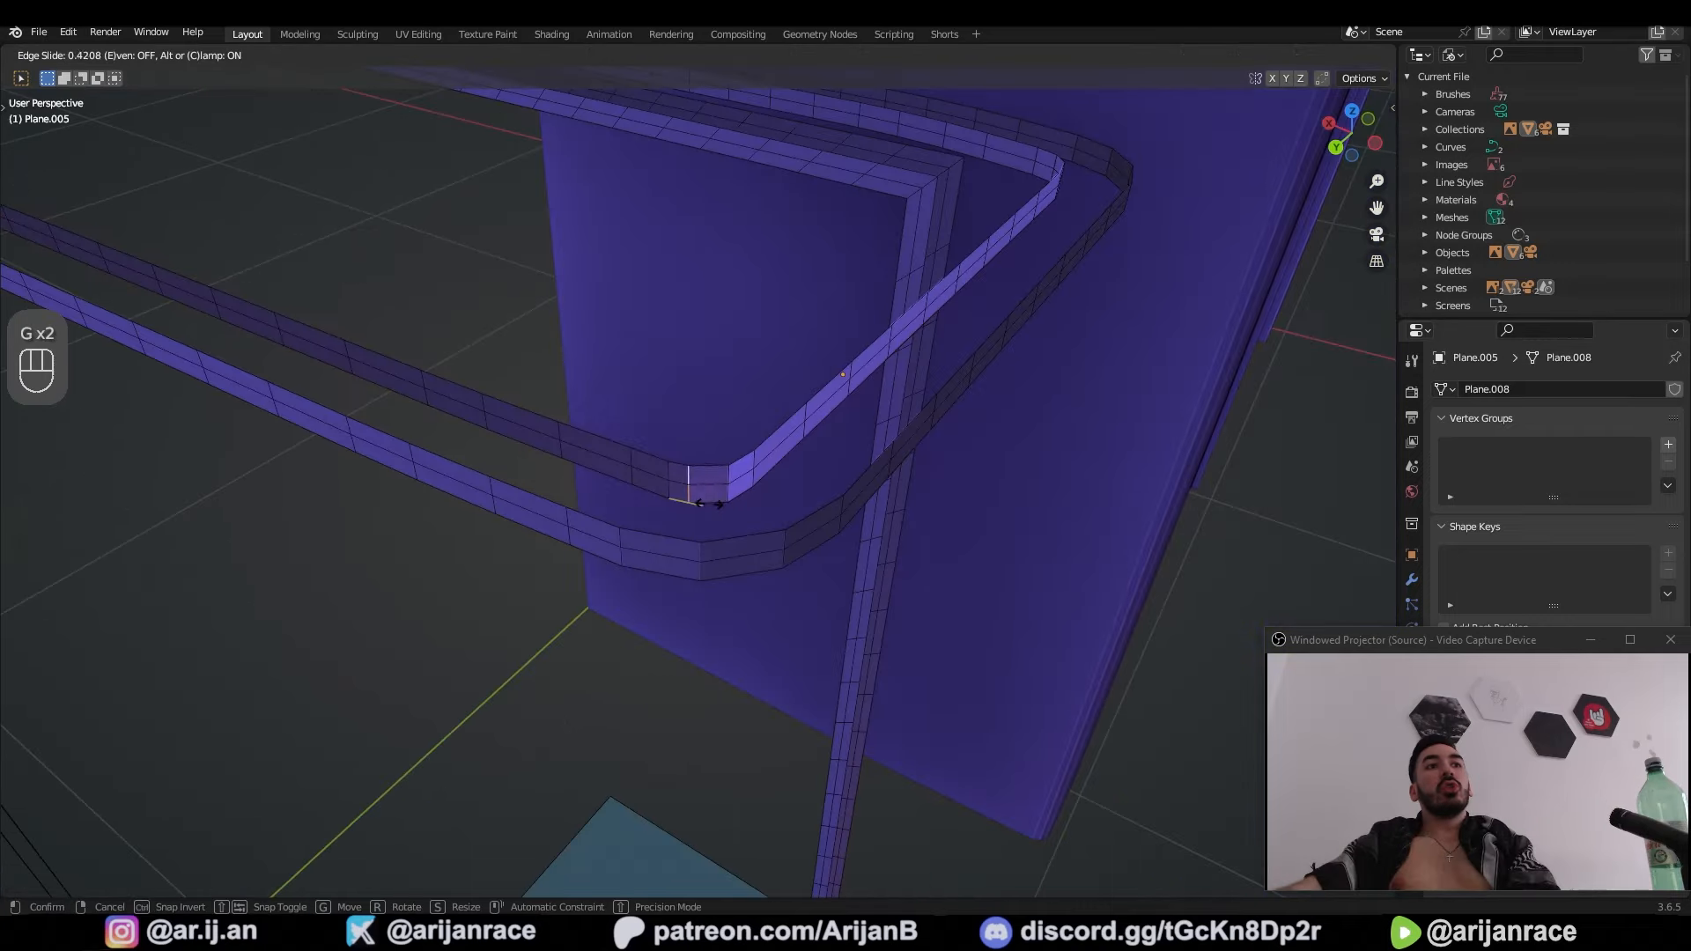
Step: Slide the cross edge at the inner strip's rounded corner and merge all overlapping vertices by distance
click(646, 468)
key(a)
key(shift+w)
Step: Slide the cross edge just before the inner strip's rounded corner to even out the face spacing
right_click(631, 462)
shift+right_click(632, 478)
key(g)
key(g)
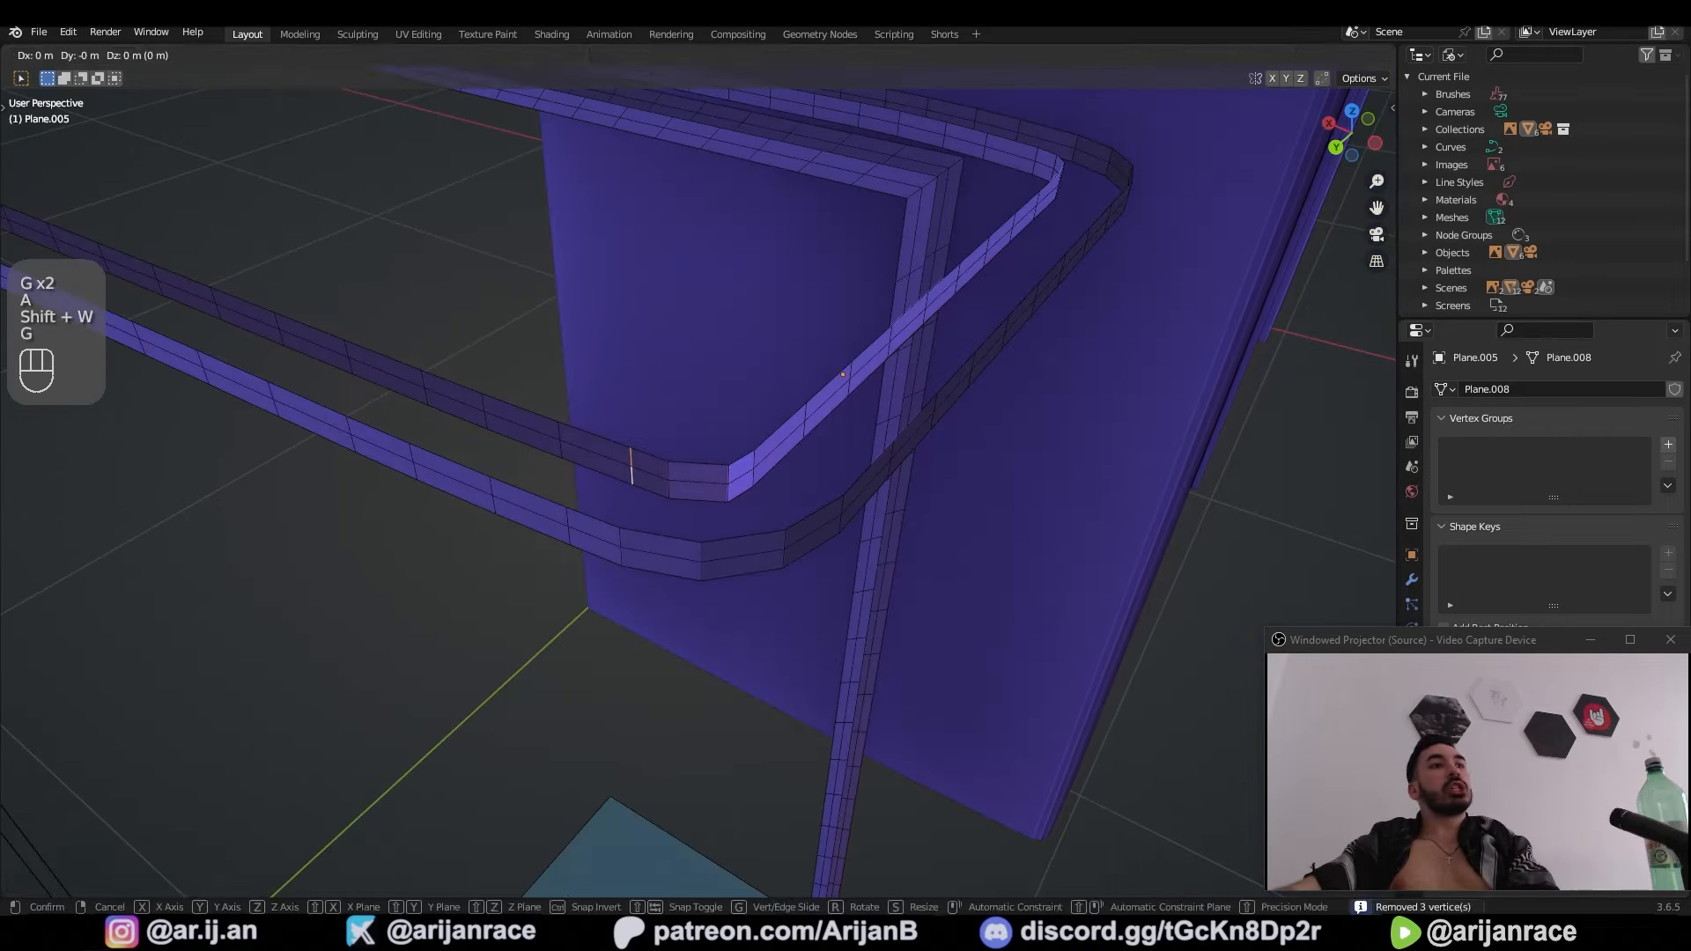
click(618, 466)
Step: Slide the cross edge just past the inner strip's rounded corner along the strip
right_click(744, 466)
shift+right_click(758, 462)
shift+right_click(753, 479)
key(g)
click(751, 462)
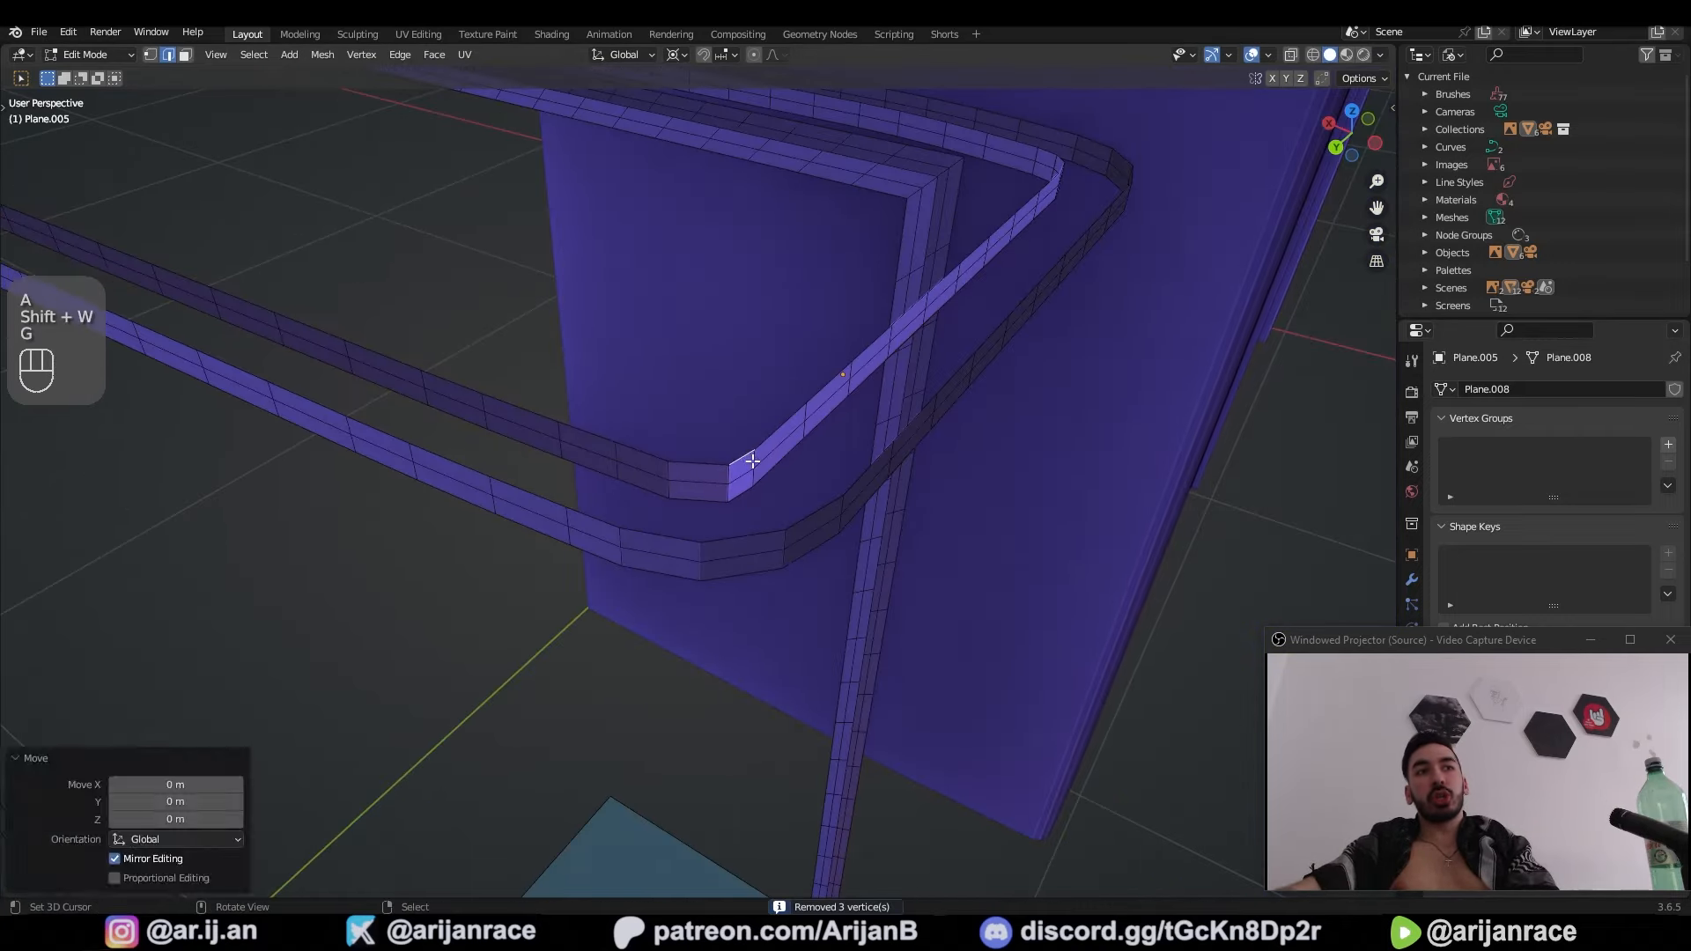
right_click(753, 461)
shift+right_click(752, 475)
key(g)
key(g)
click(759, 466)
Step: Select the centre edge loops running along both border strips and save the file
key(a)
key(a)
middle_drag(727, 462, 619, 389)
middle_drag(619, 389, 690, 390)
alt+right_click(627, 380)
key(ctrl+s)
alt+shift+right_click(685, 397)
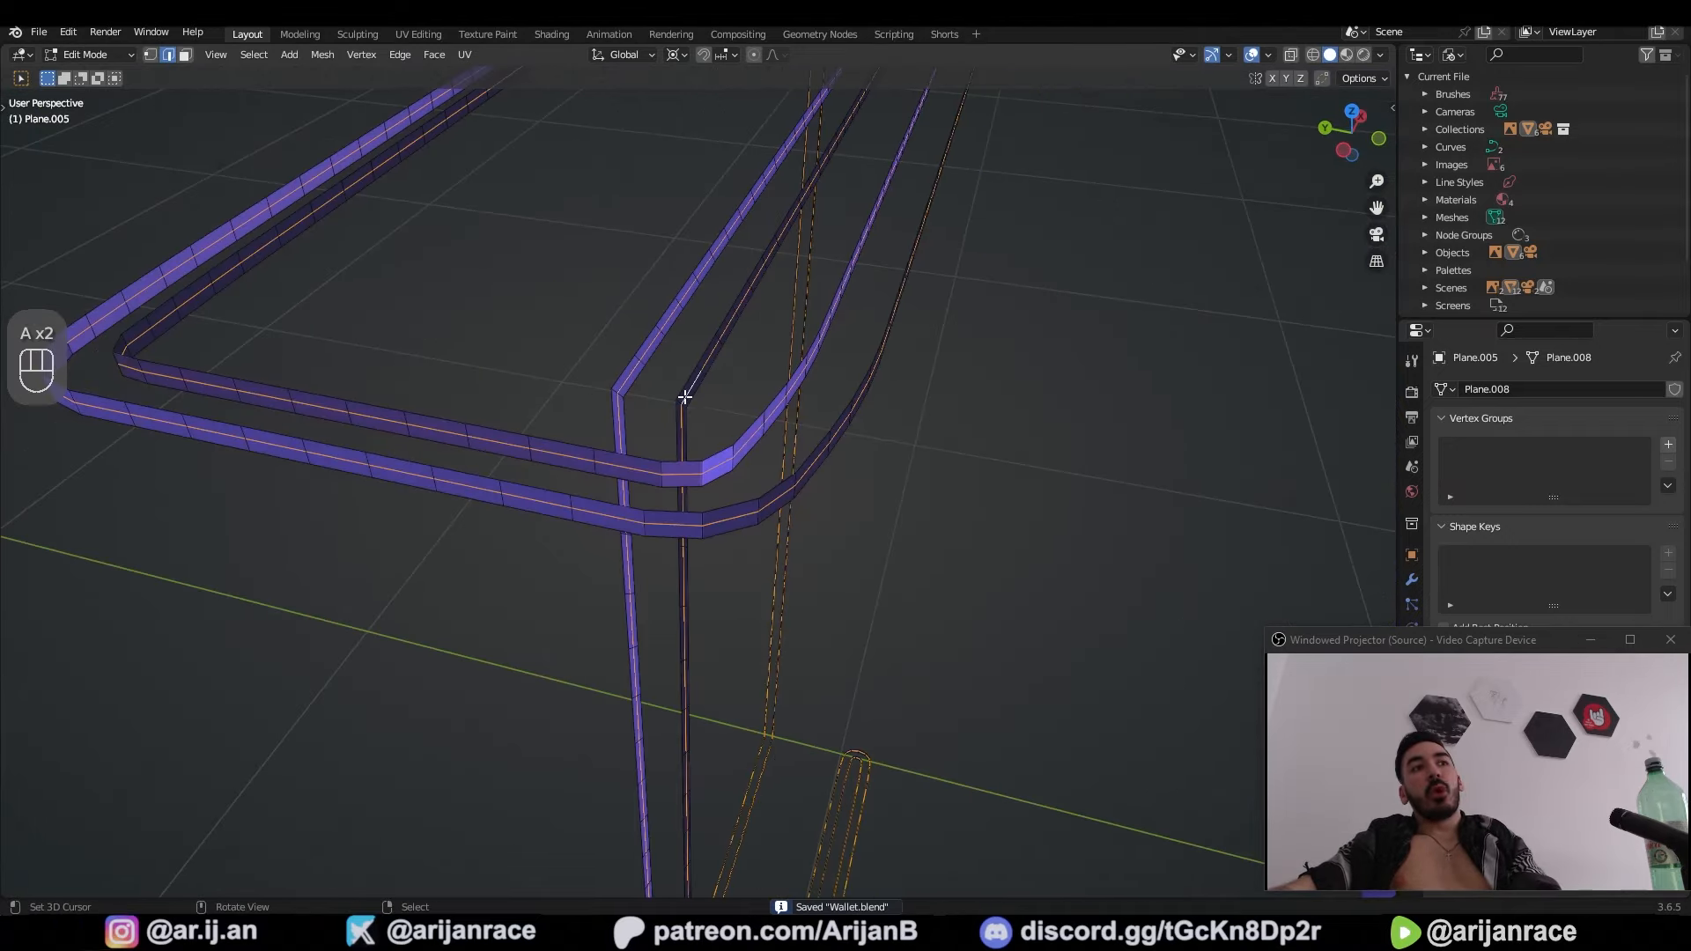
Step: Duplicate the selected centre edge loops and move the copy along global Y, clear of the wallet
middle_drag(406, 338, 460, 309)
key(z)
mouse_move(819, 460)
middle_down()
mouse_move(705, 423)
mouse_move(743, 484)
mouse_move(661, 494)
middle_up()
scroll(706, 422, down, 3)
key(z)
key(shift+d)
right_click(671, 467)
key(g)
middle_click(675, 470)
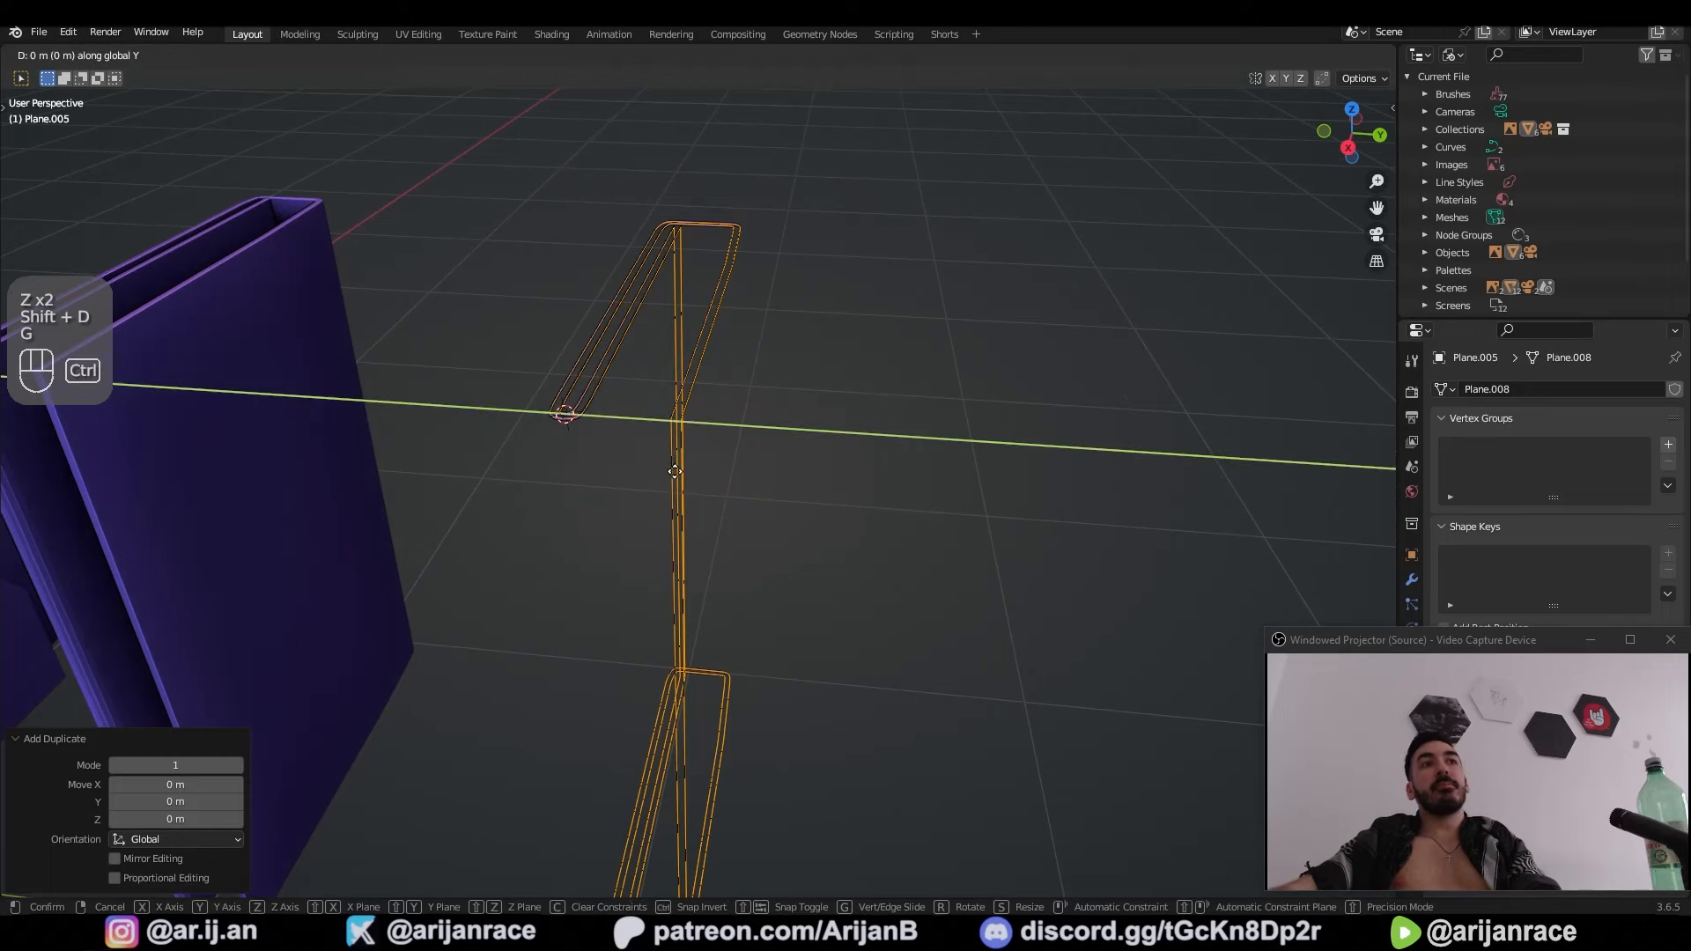
click(1121, 461)
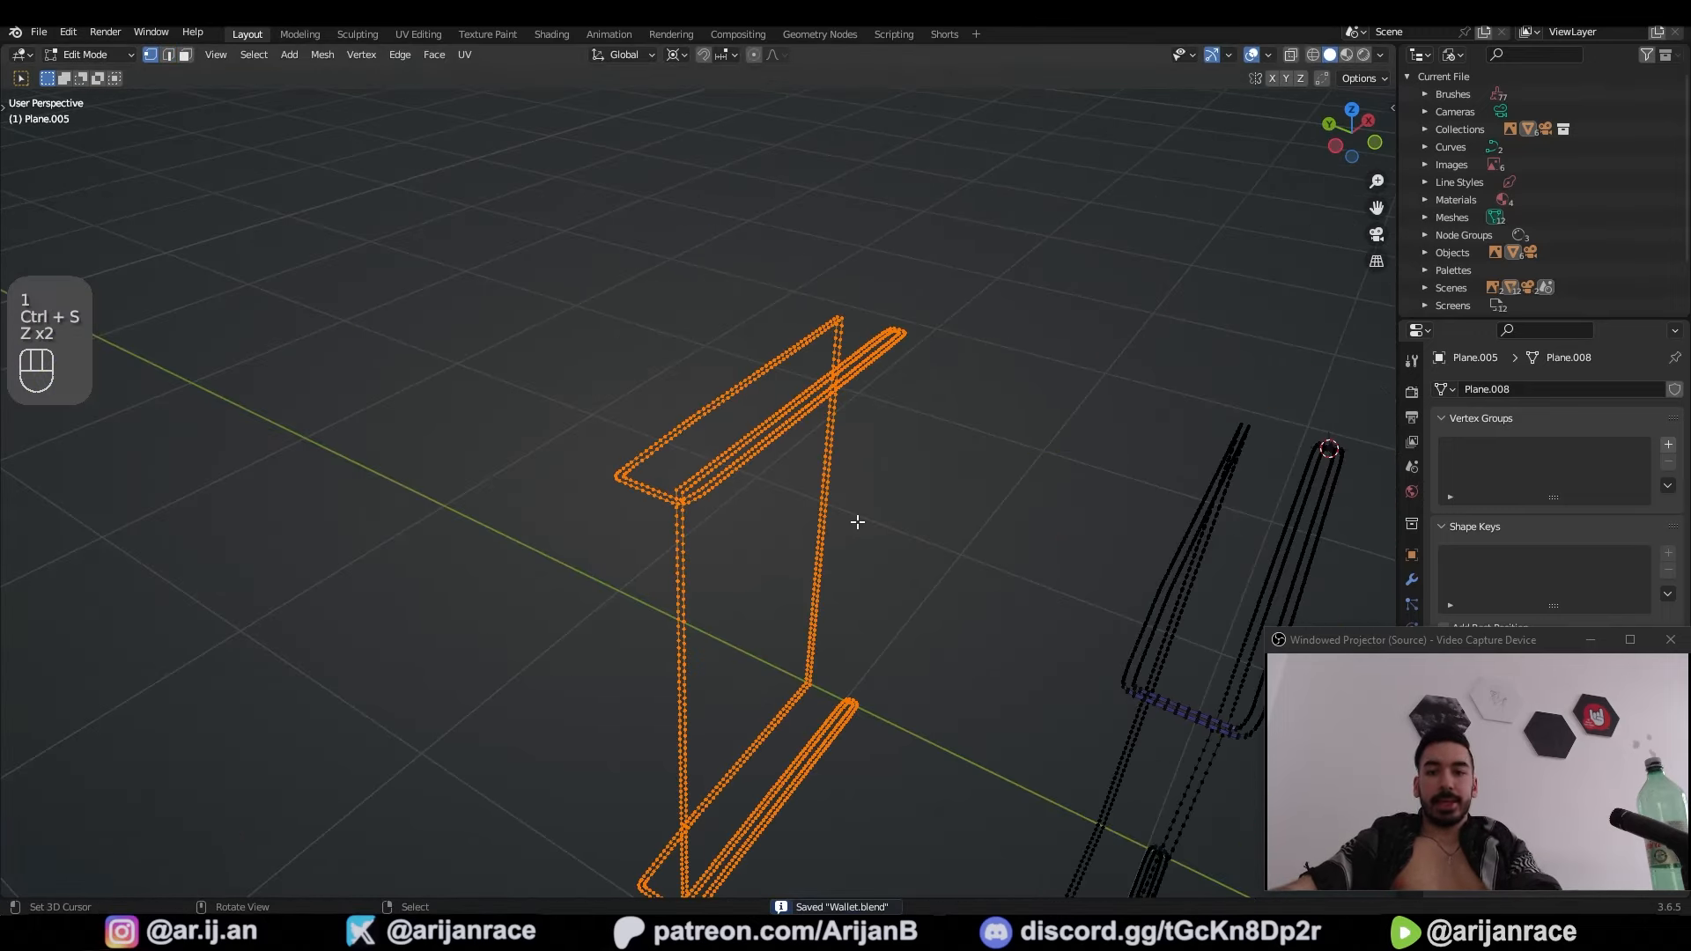
Step: Separate the duplicated edge loops into their own object and leave Edit Mode
key(p)
click(860, 526)
key(Tab)
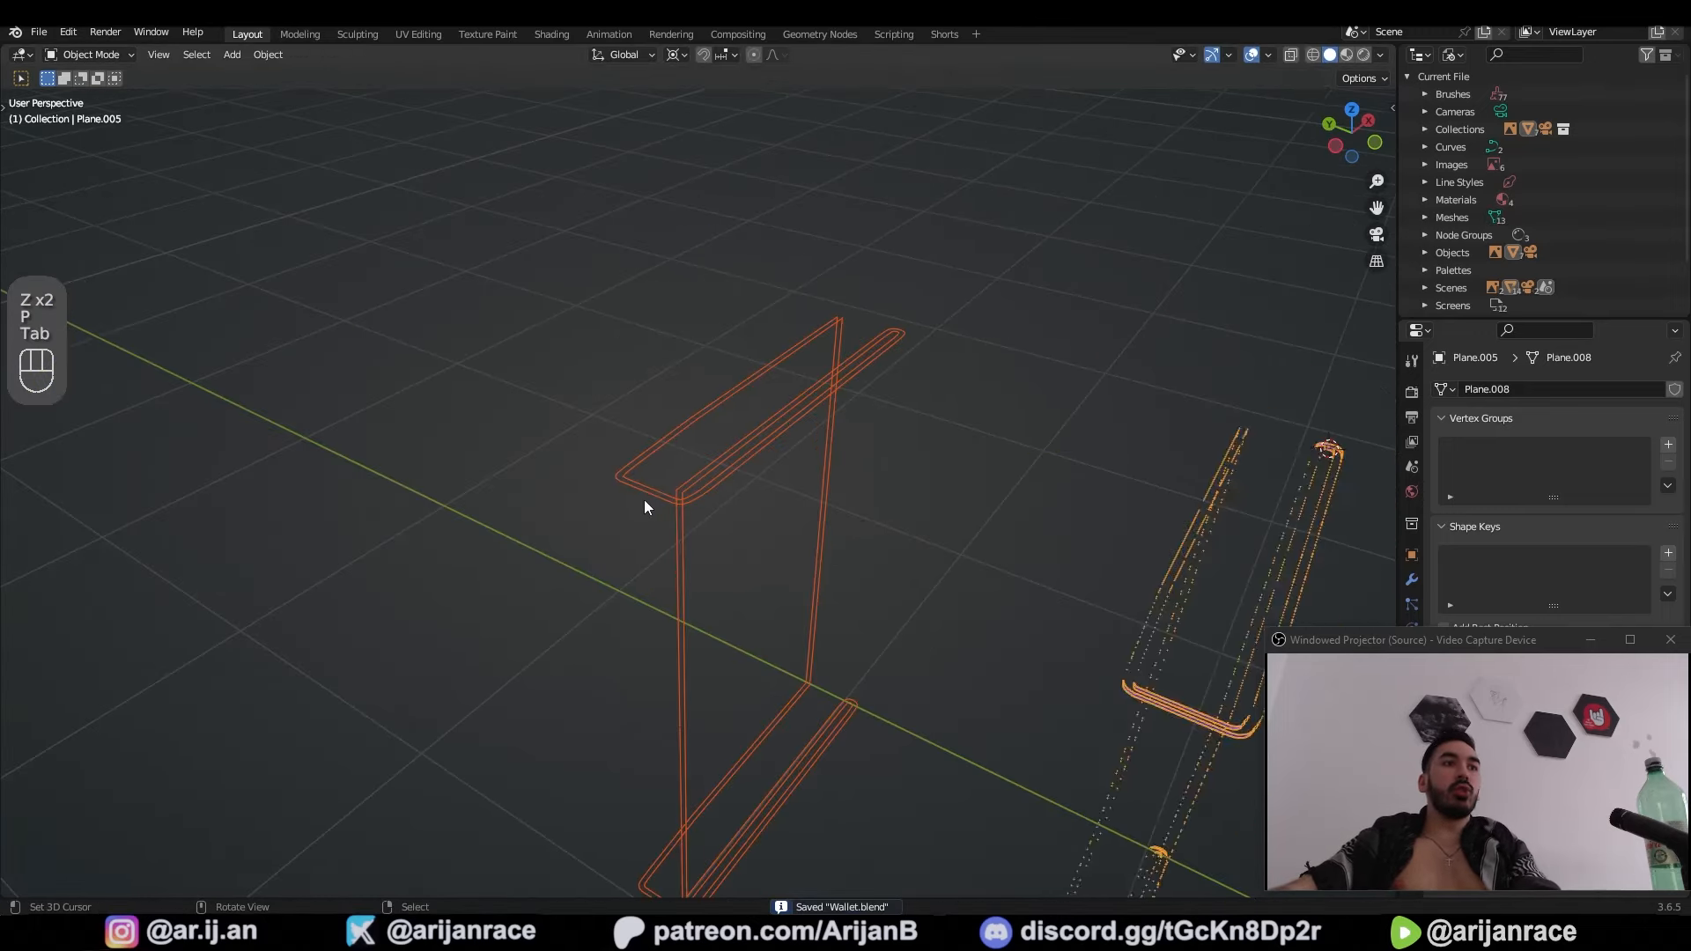
Step: Bevel all vertices of the separated edge loops with a width of about 0.00166 m and one segment
right_click(645, 506)
scroll(644, 506, up, 4)
key(Tab)
scroll(652, 509, up, 2)
key(a)
key(a)
key(a)
key(a)
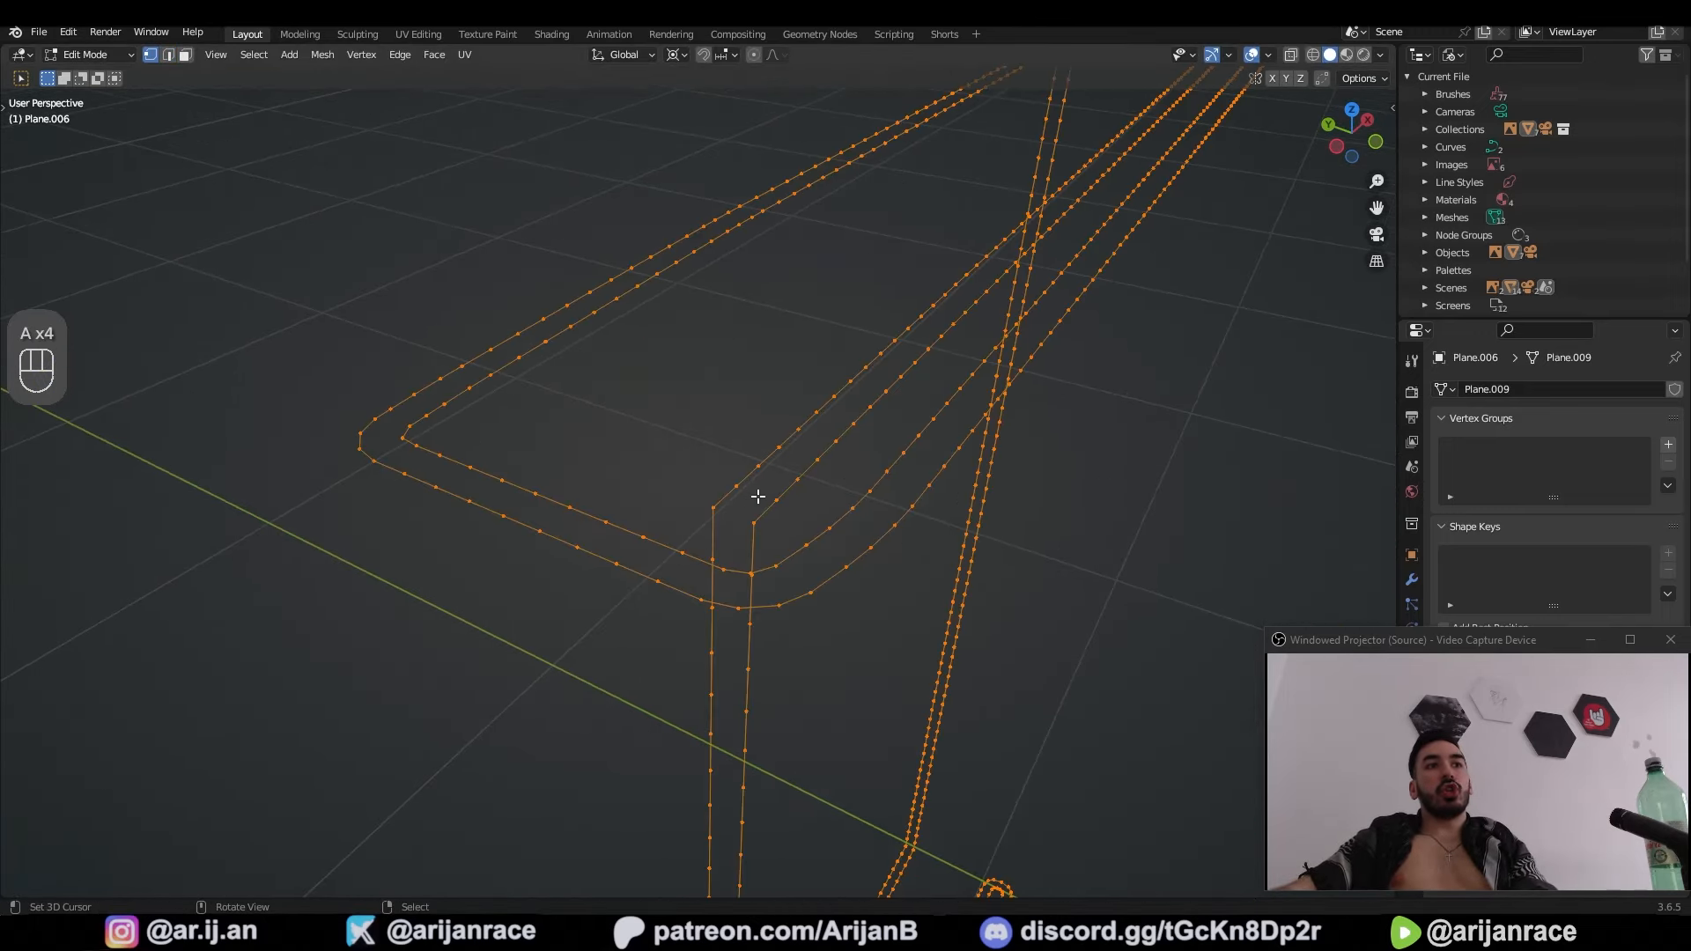
ctrl+middle_drag(568, 484, 731, 575)
key(ctrl+b)
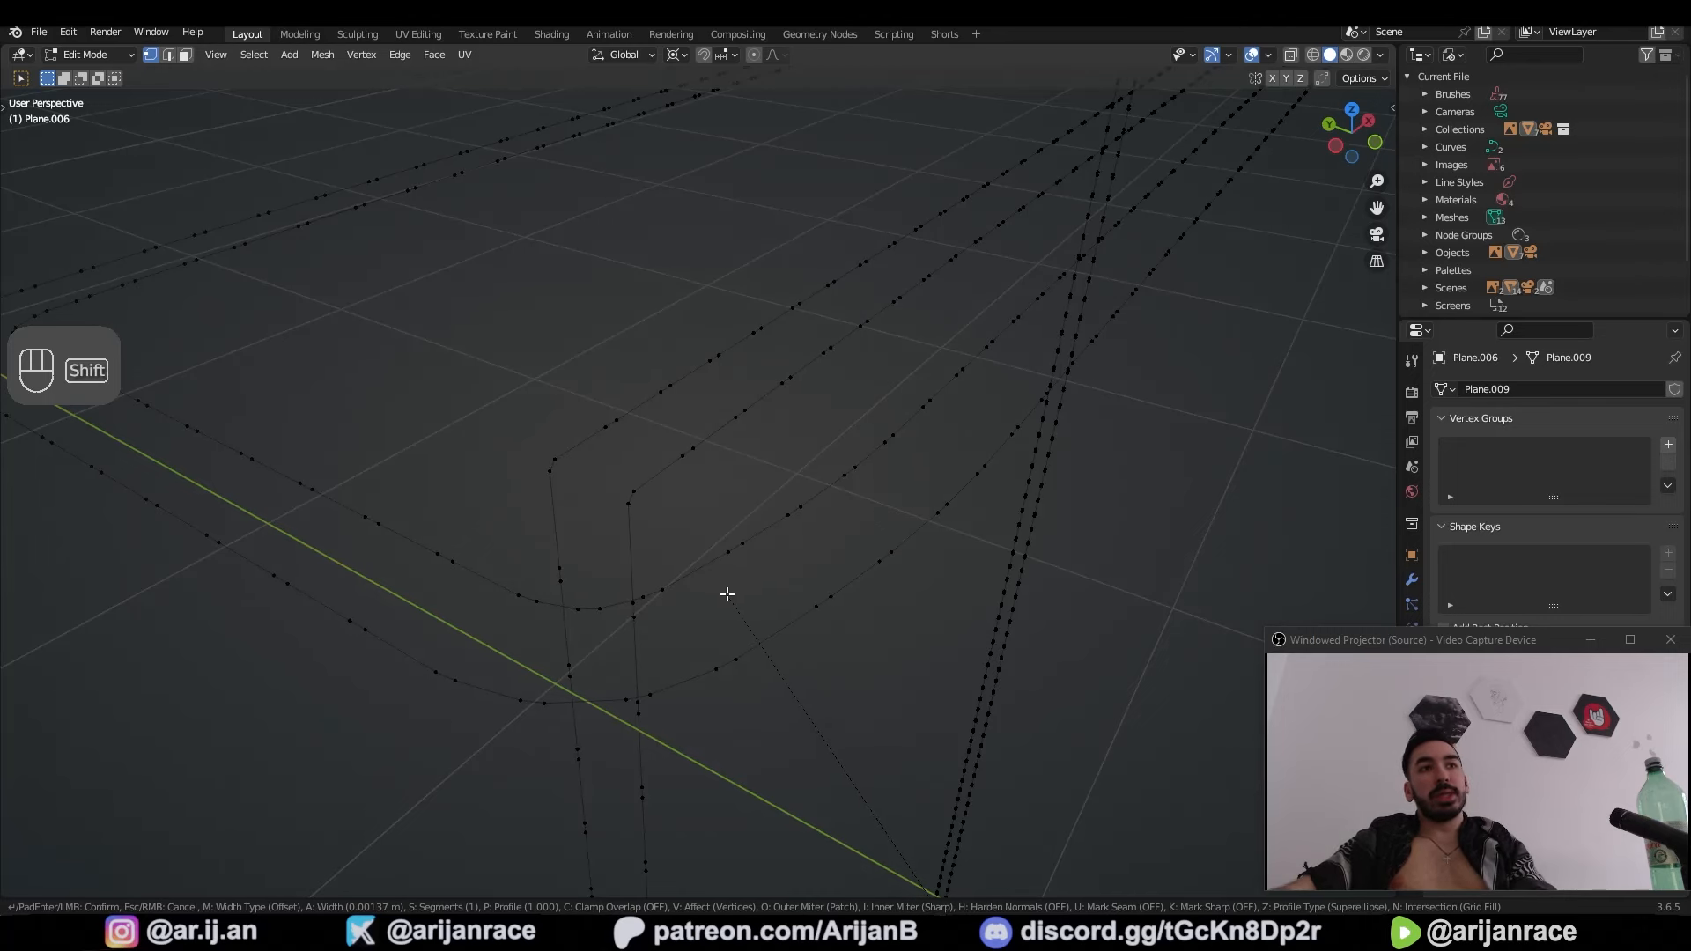
click(727, 590)
middle_drag(727, 590, 643, 571)
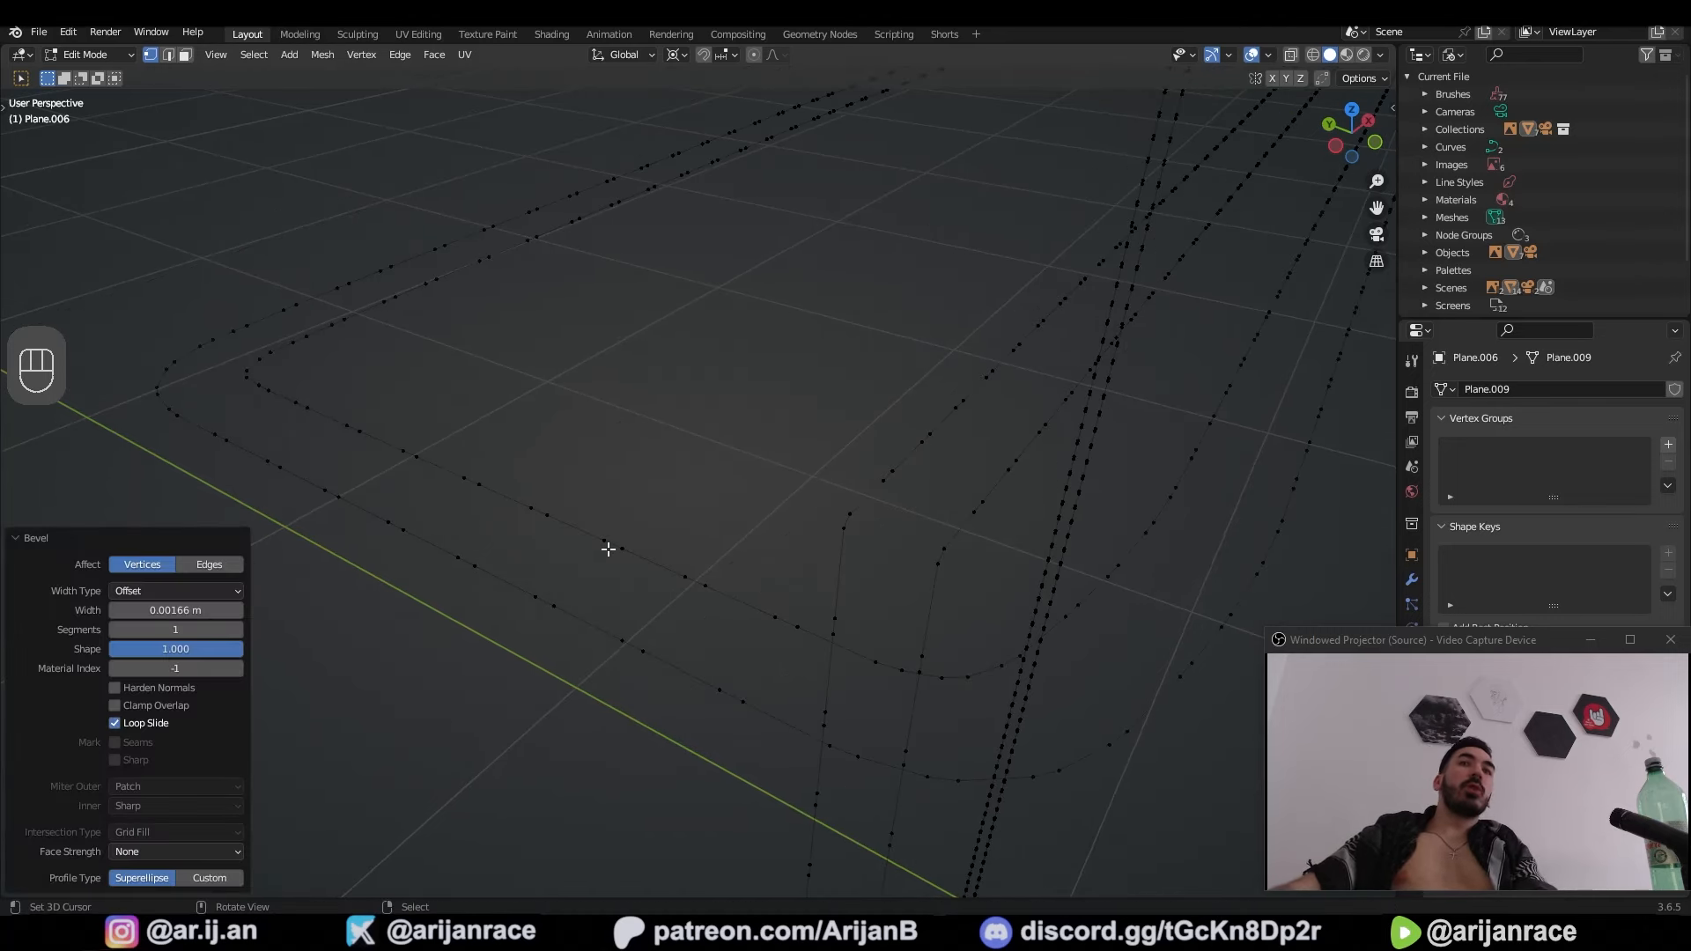
Step: Select all short bevelled edges by similar length, using one short edge as reference and a threshold of 0.00001
key(2)
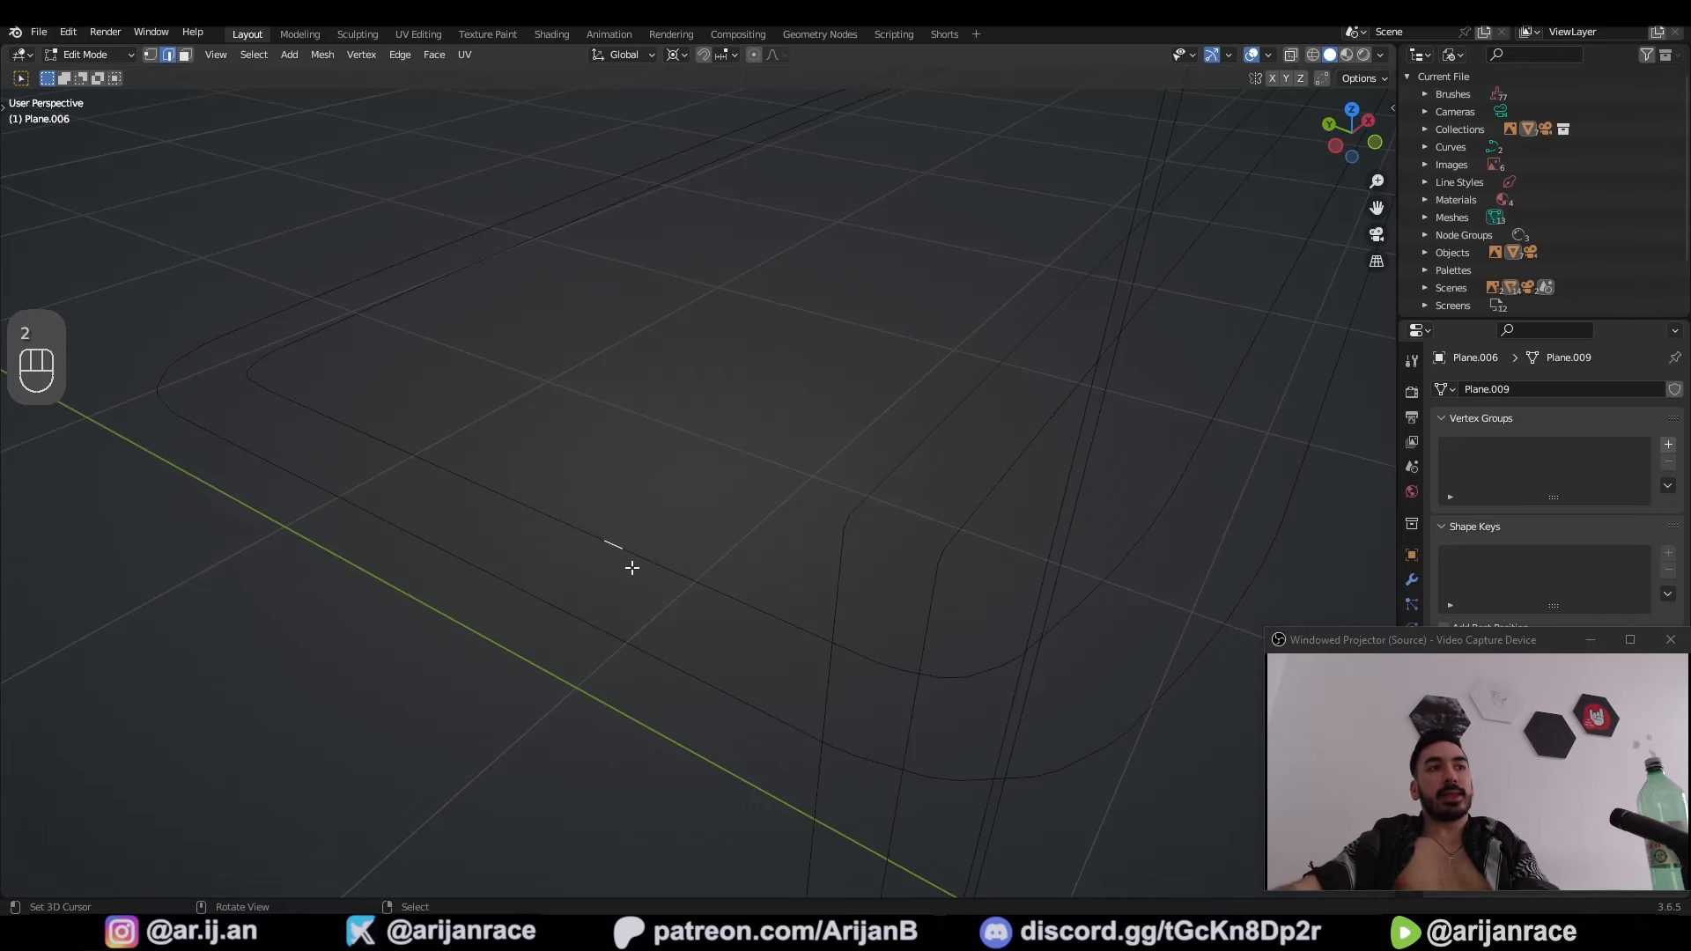
click(614, 546)
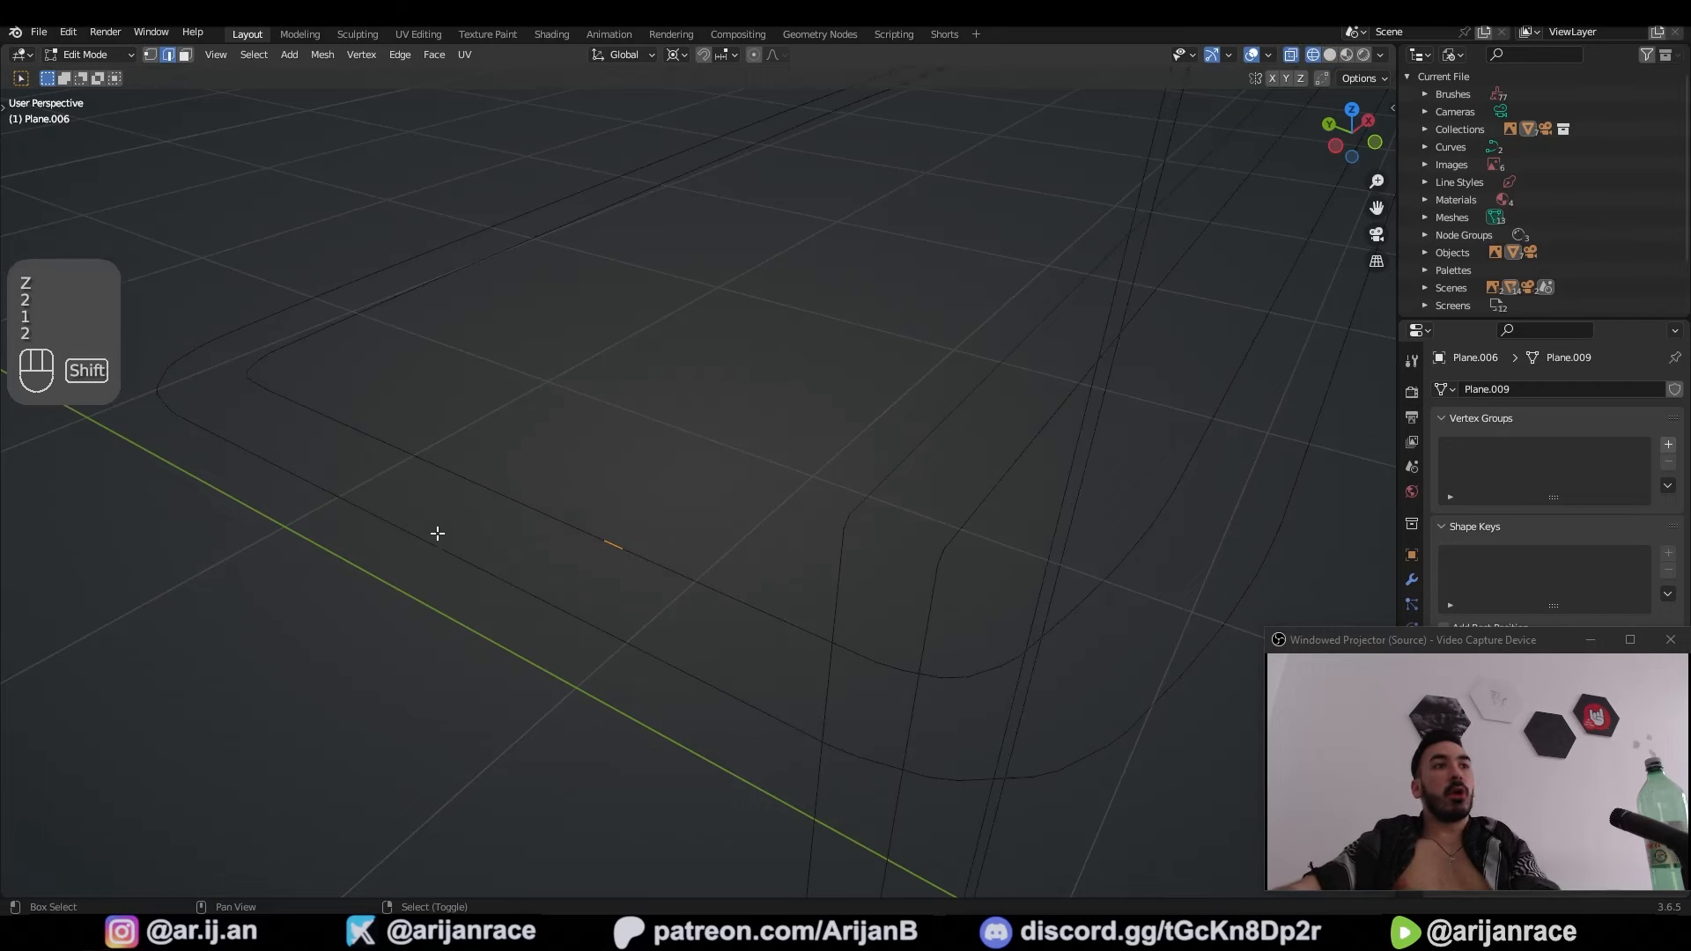
key(shift+g)
click(322, 504)
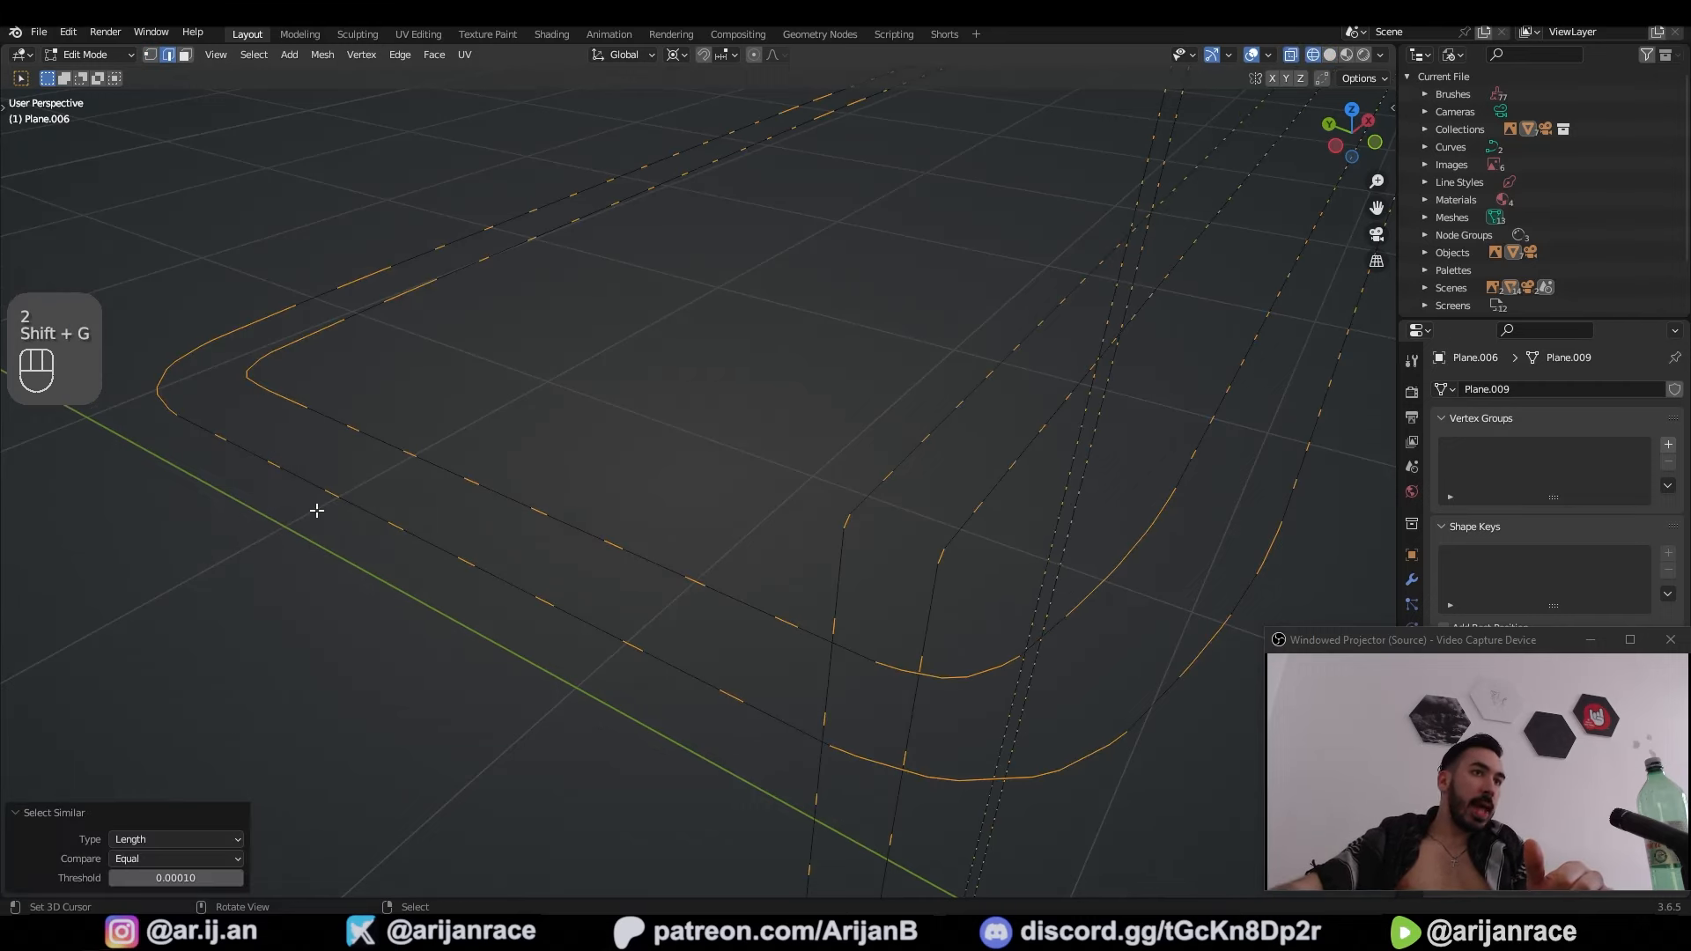
double_click(177, 878)
text(00000)
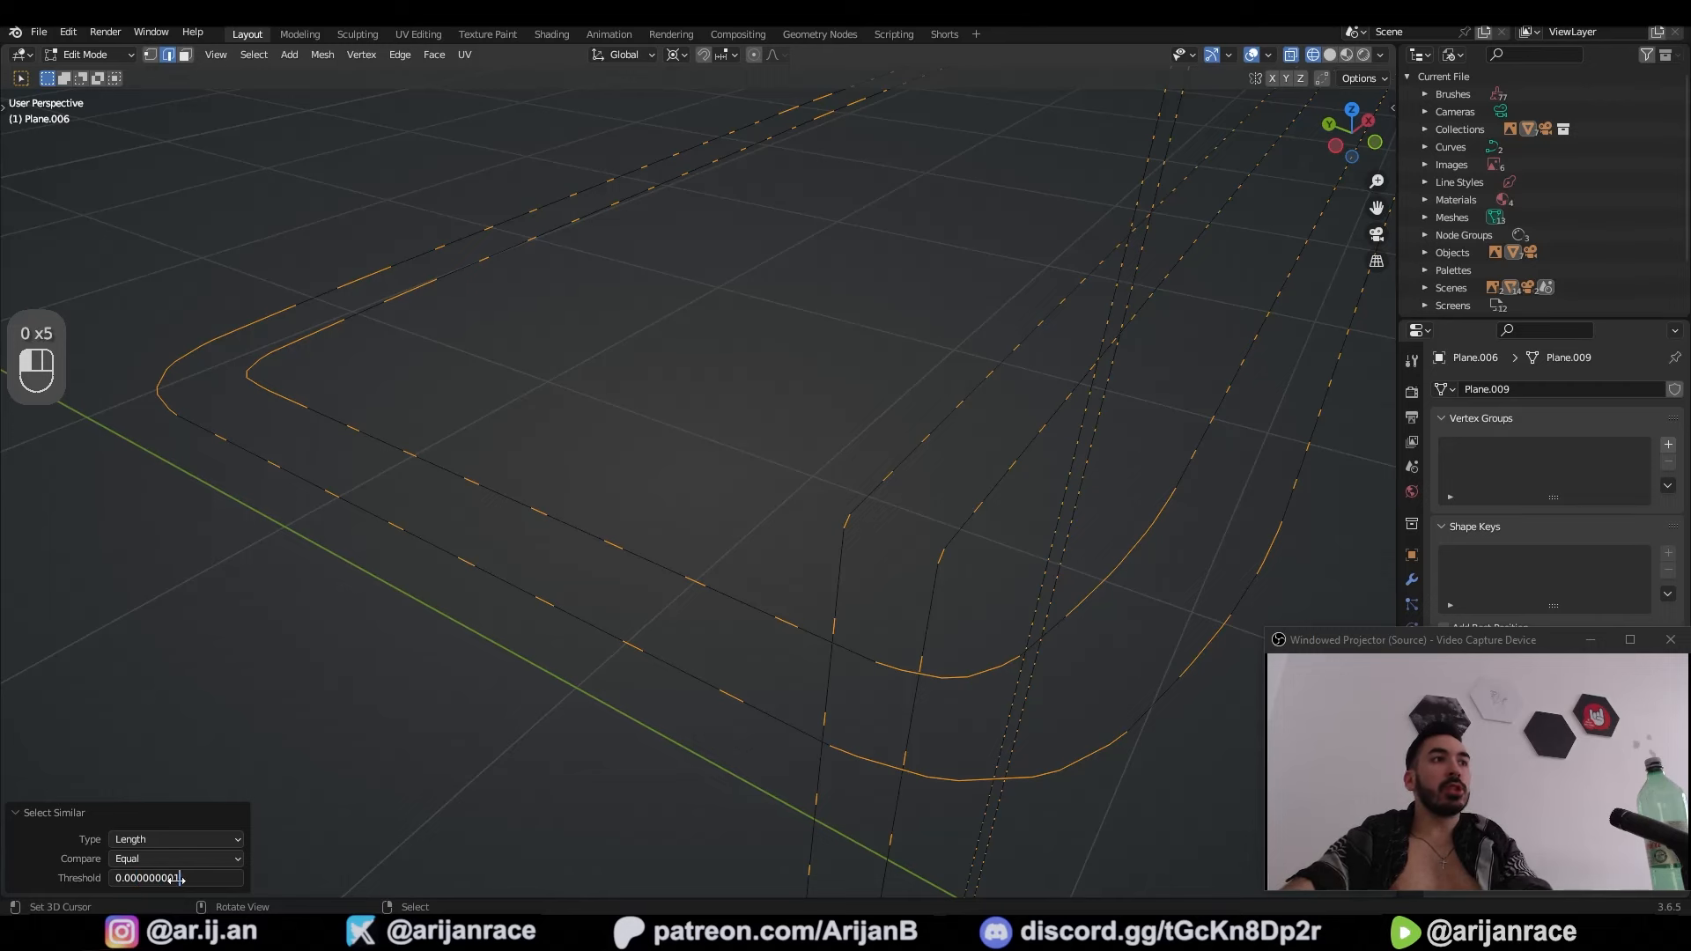
key(Return)
middle_drag(616, 397, 658, 339)
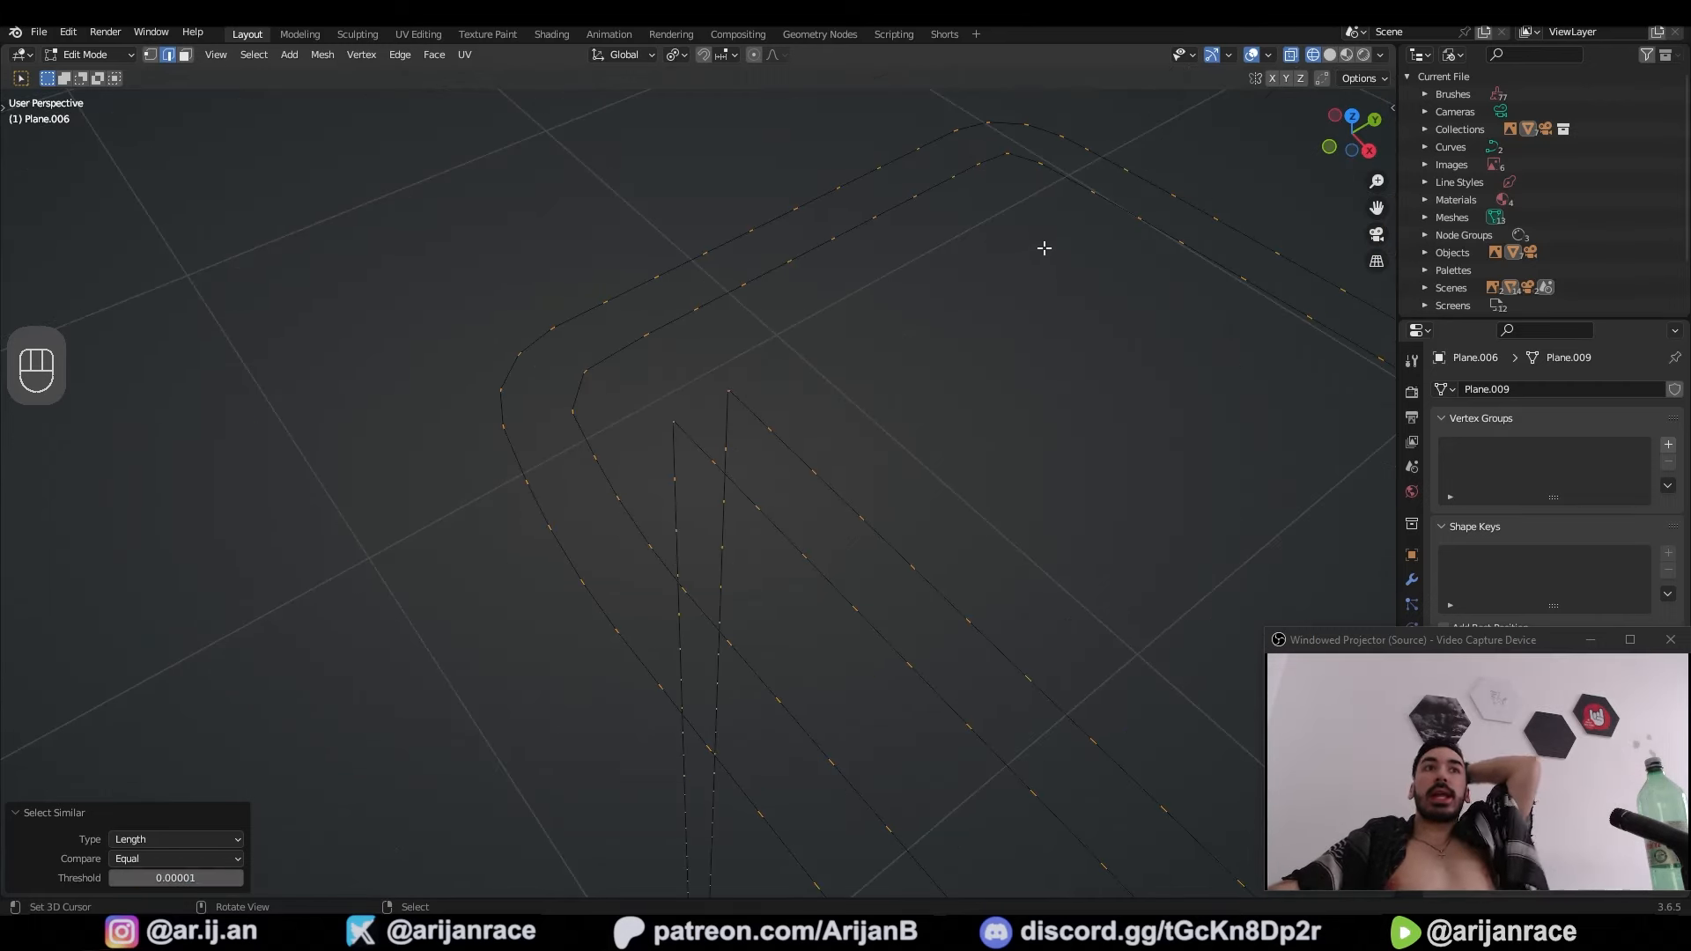
Step: Scale the selected short edges by about 2.052, each around its own origin
key(s)
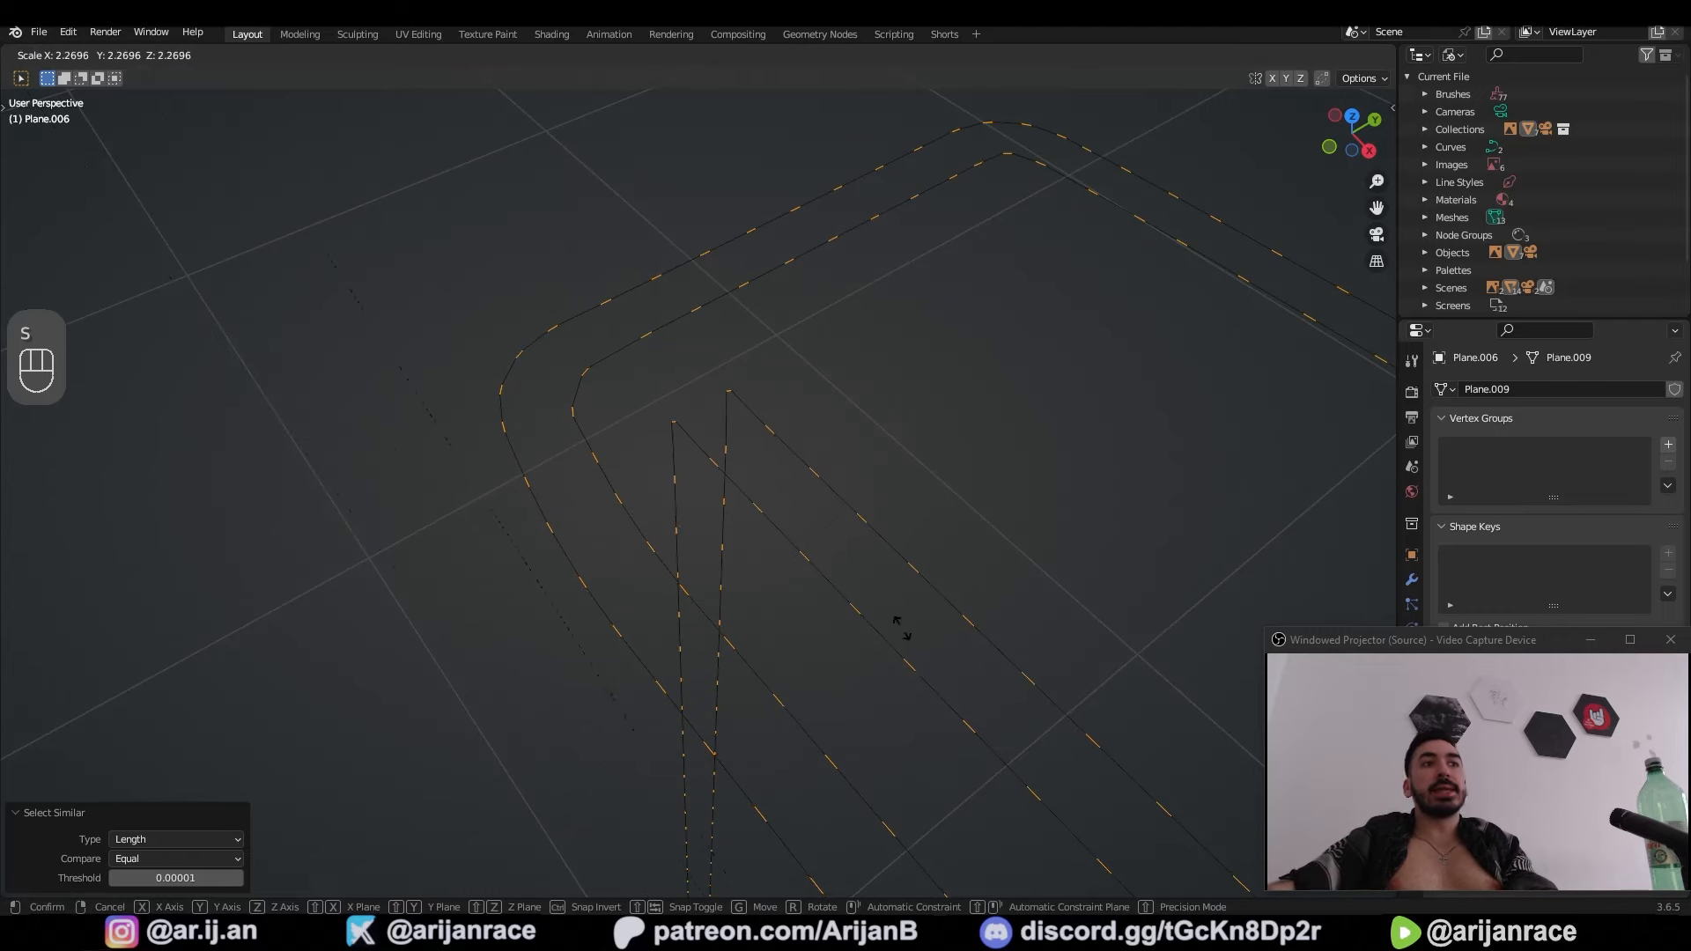
click(588, 274)
scroll(890, 513, down, 4)
middle_drag(890, 514, 907, 495)
Step: Delete the selected short edges to break the loops into dashes, and return to Object Mode
key(x)
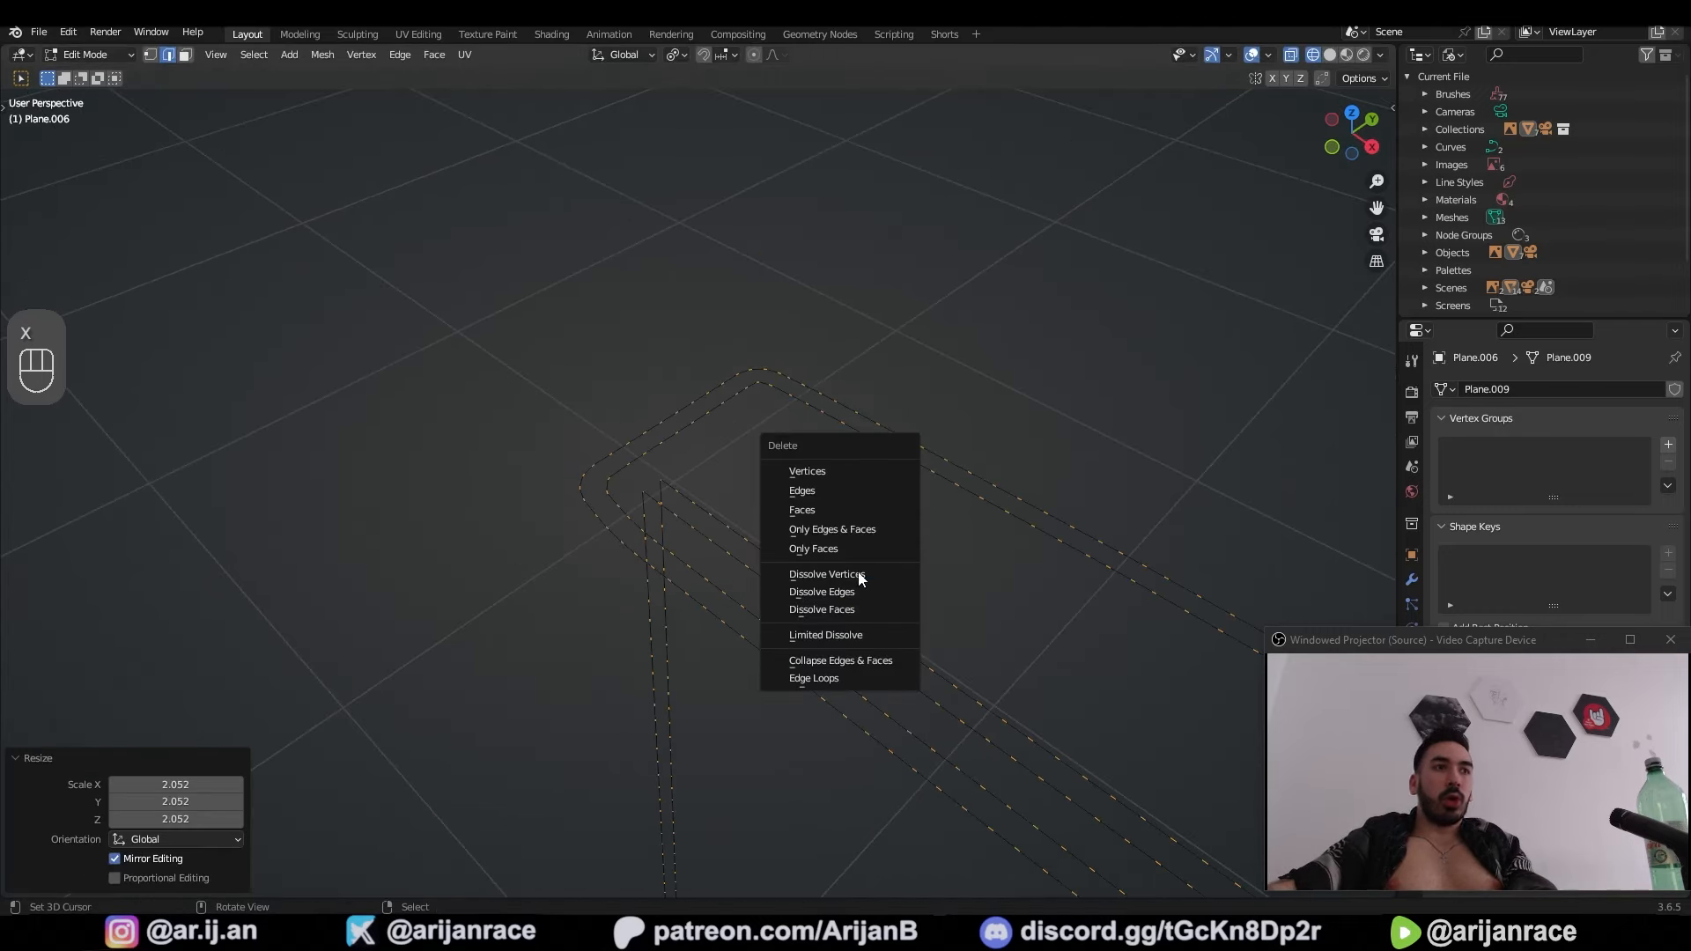
click(816, 491)
key(a)
key(1)
middle_drag(742, 538, 744, 653)
key(Tab)
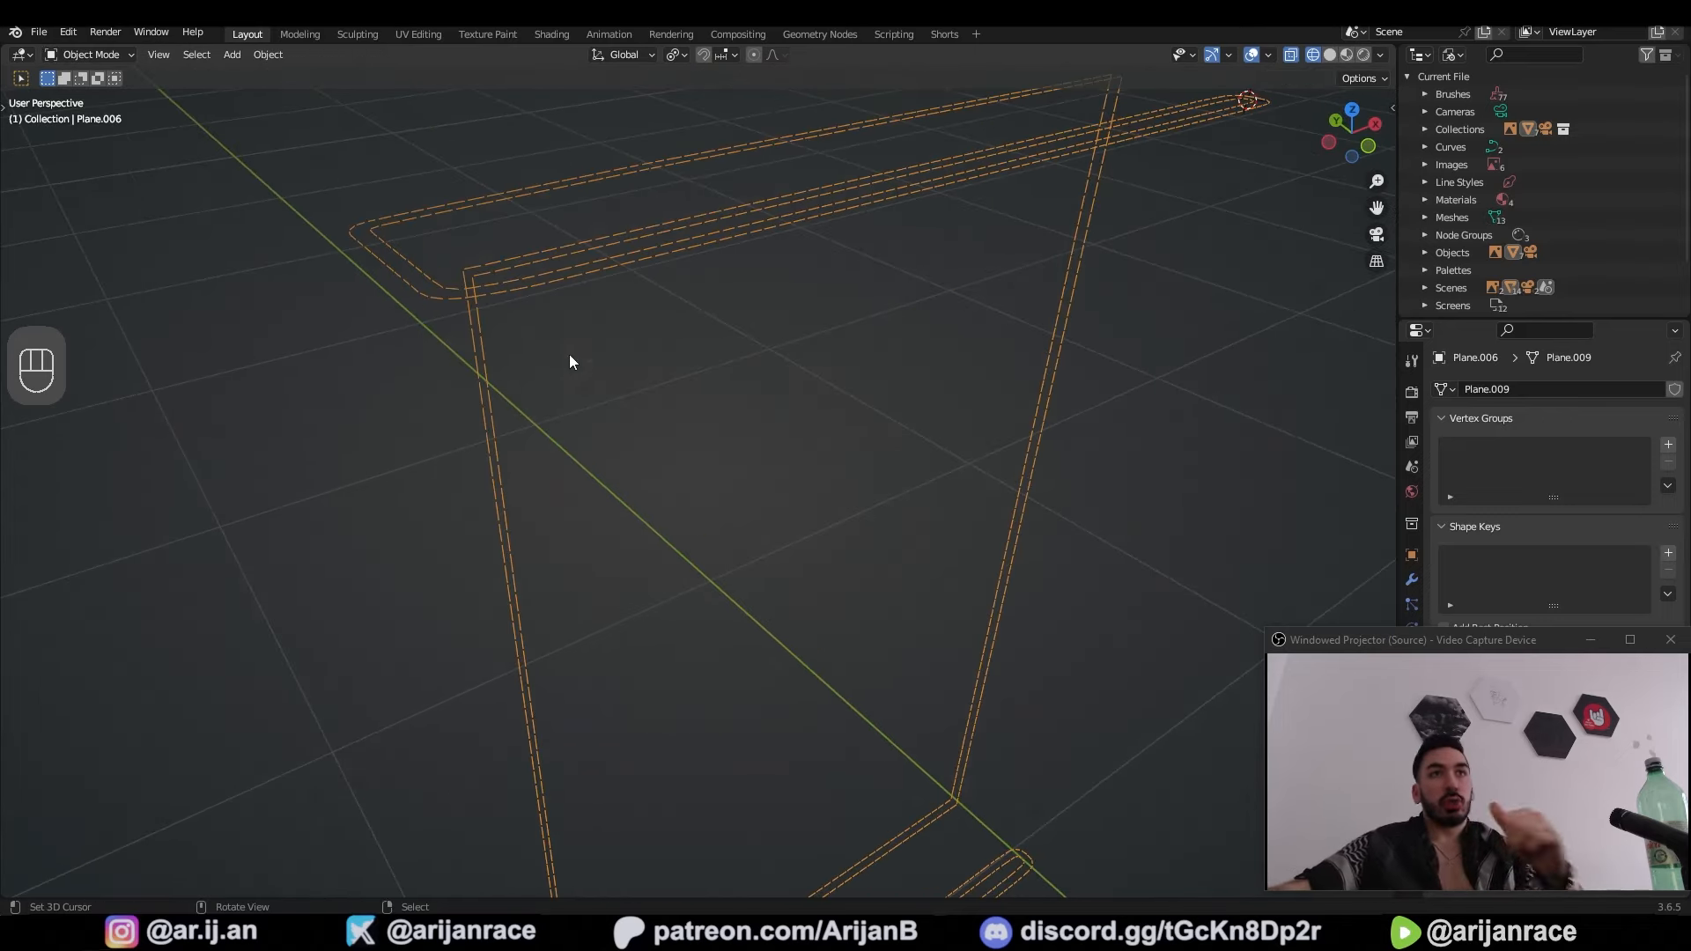
Step: Convert the dashed edge object to a curve
middle_drag(570, 352, 604, 354)
click(274, 57)
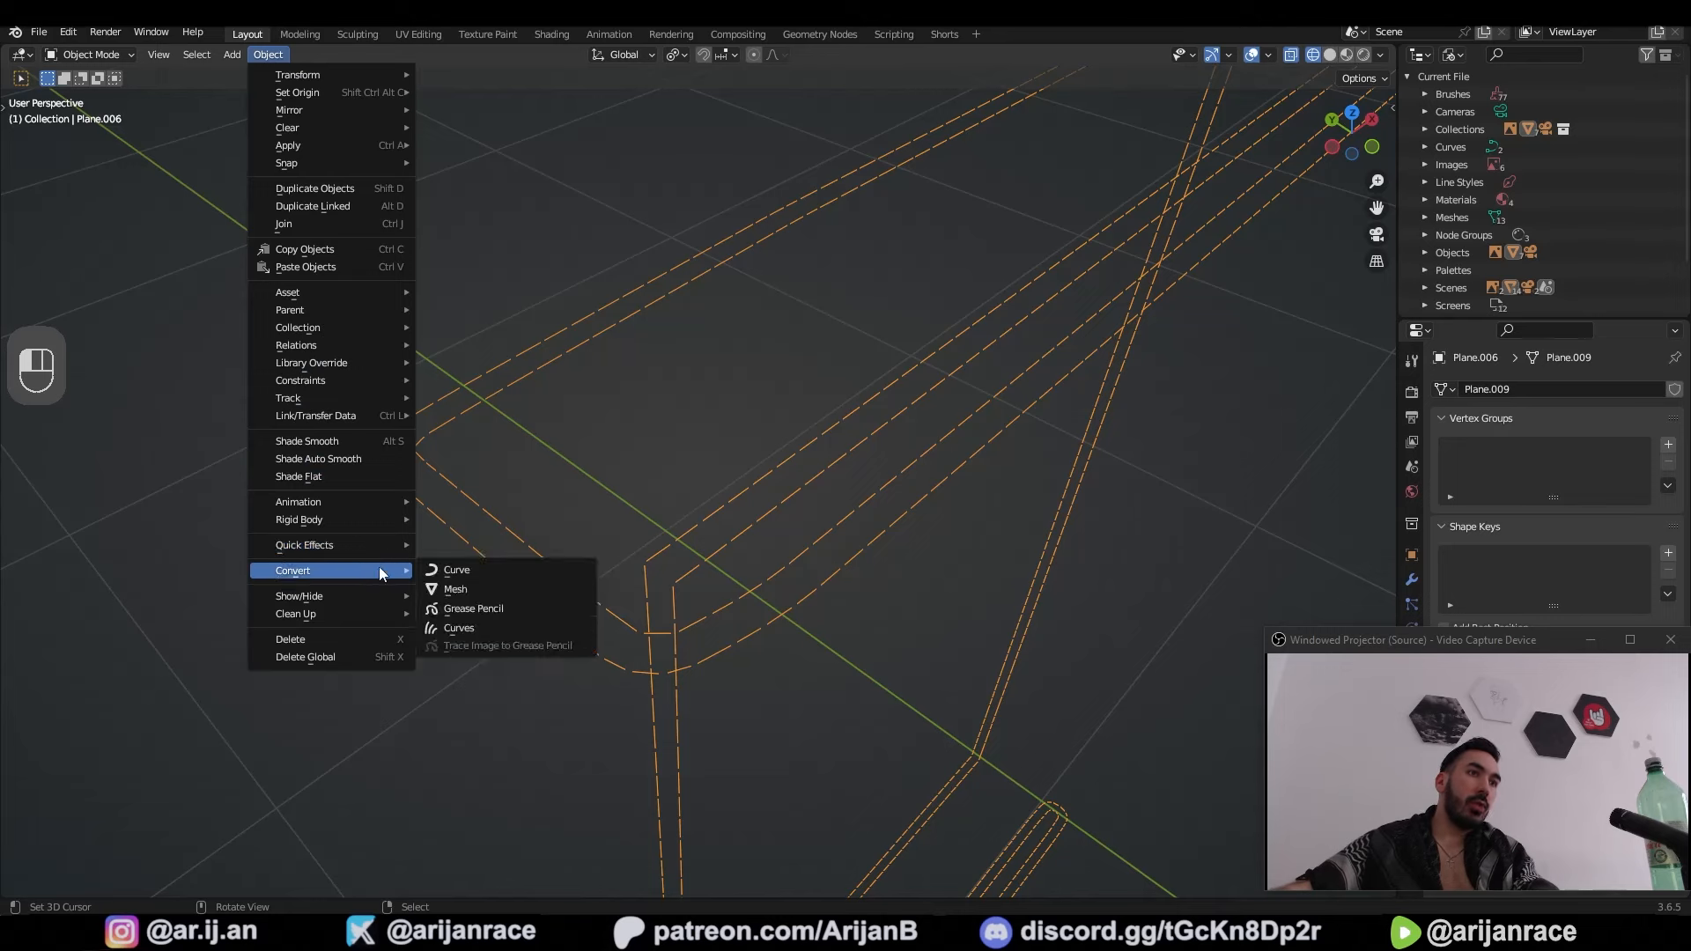
click(475, 588)
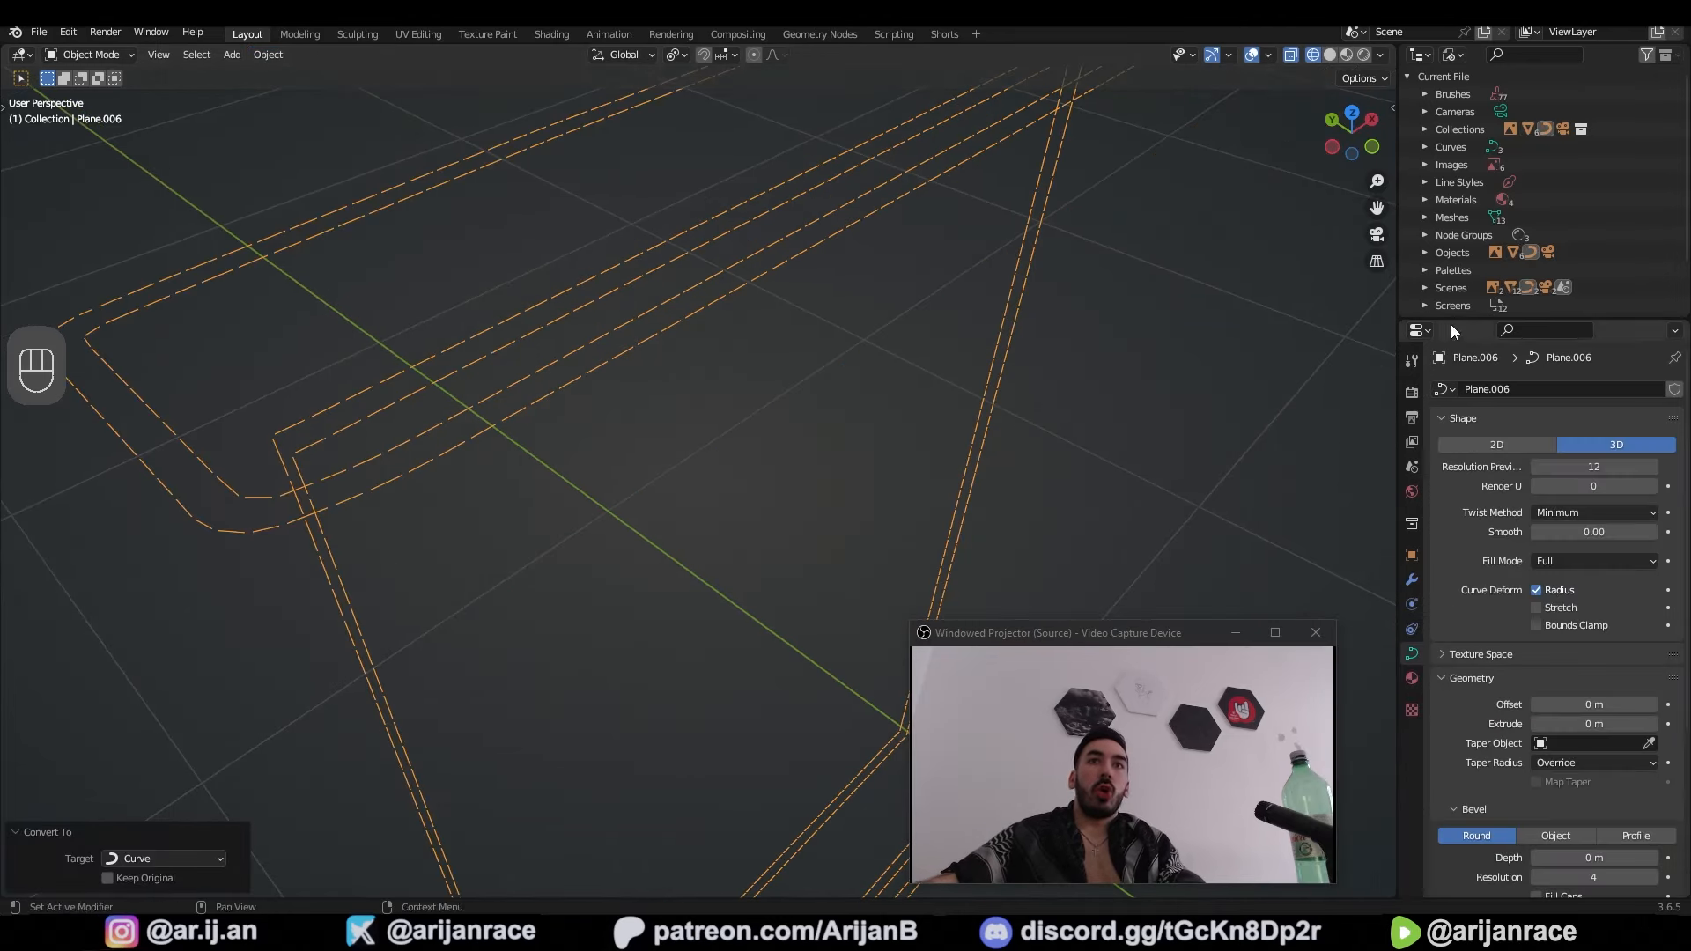
Step: Give the dashed curve a round bevel with a depth of 0.001 m and save the file
drag(1452, 319, 1456, 217)
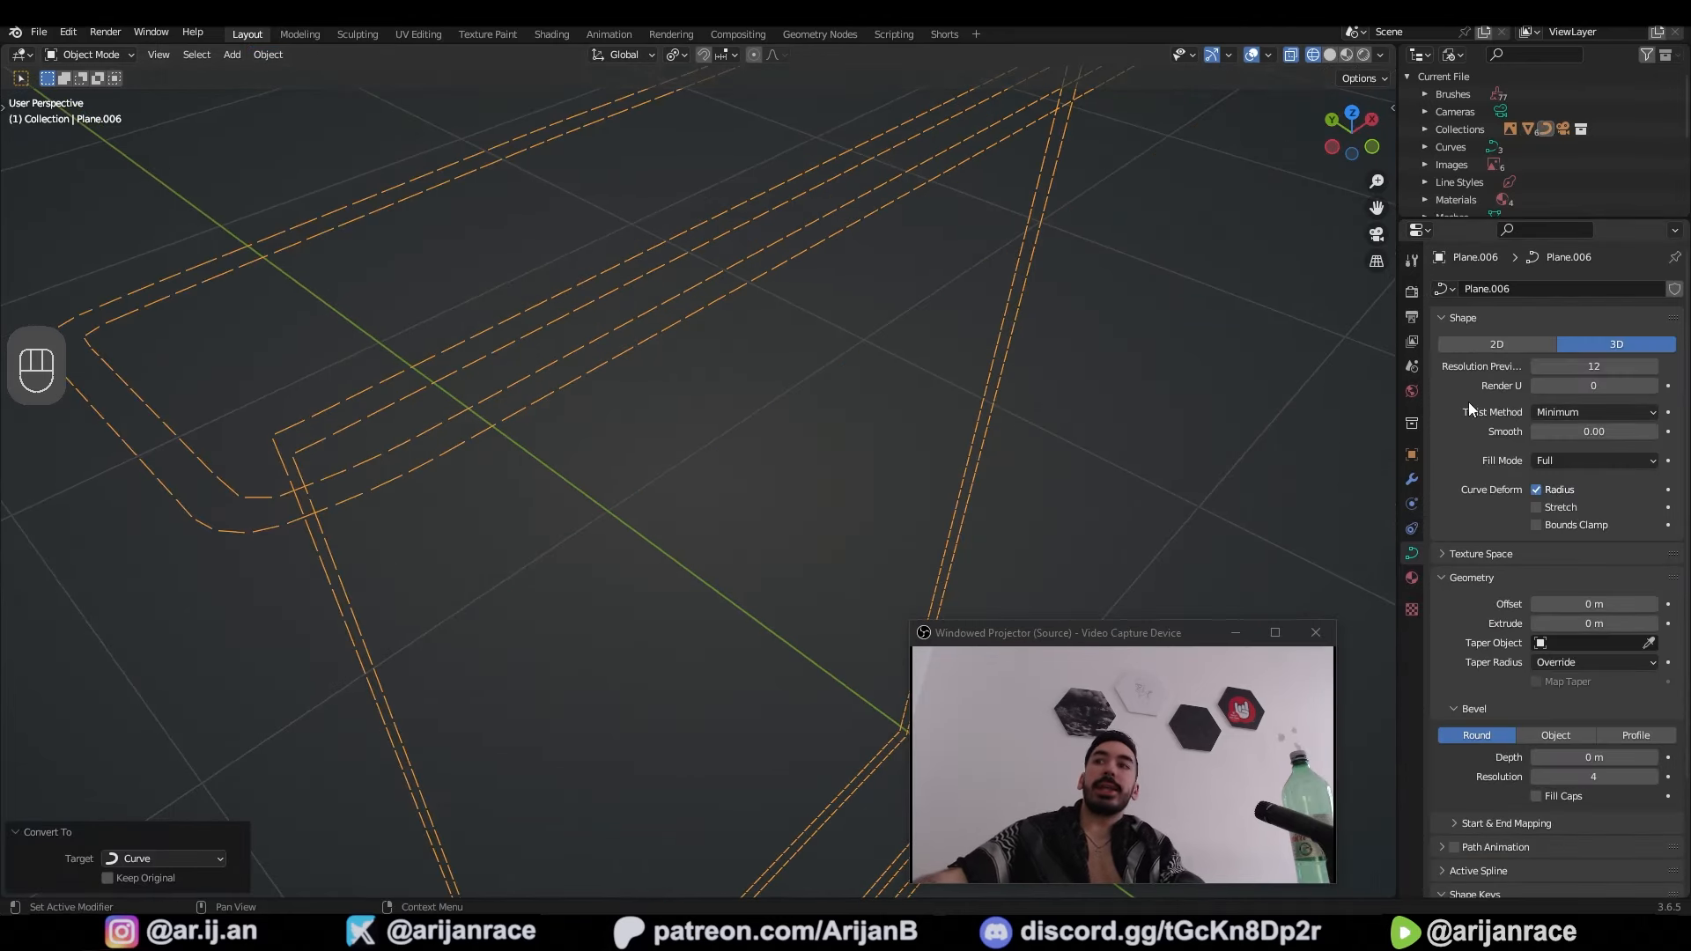
scroll(1485, 590, down, 1)
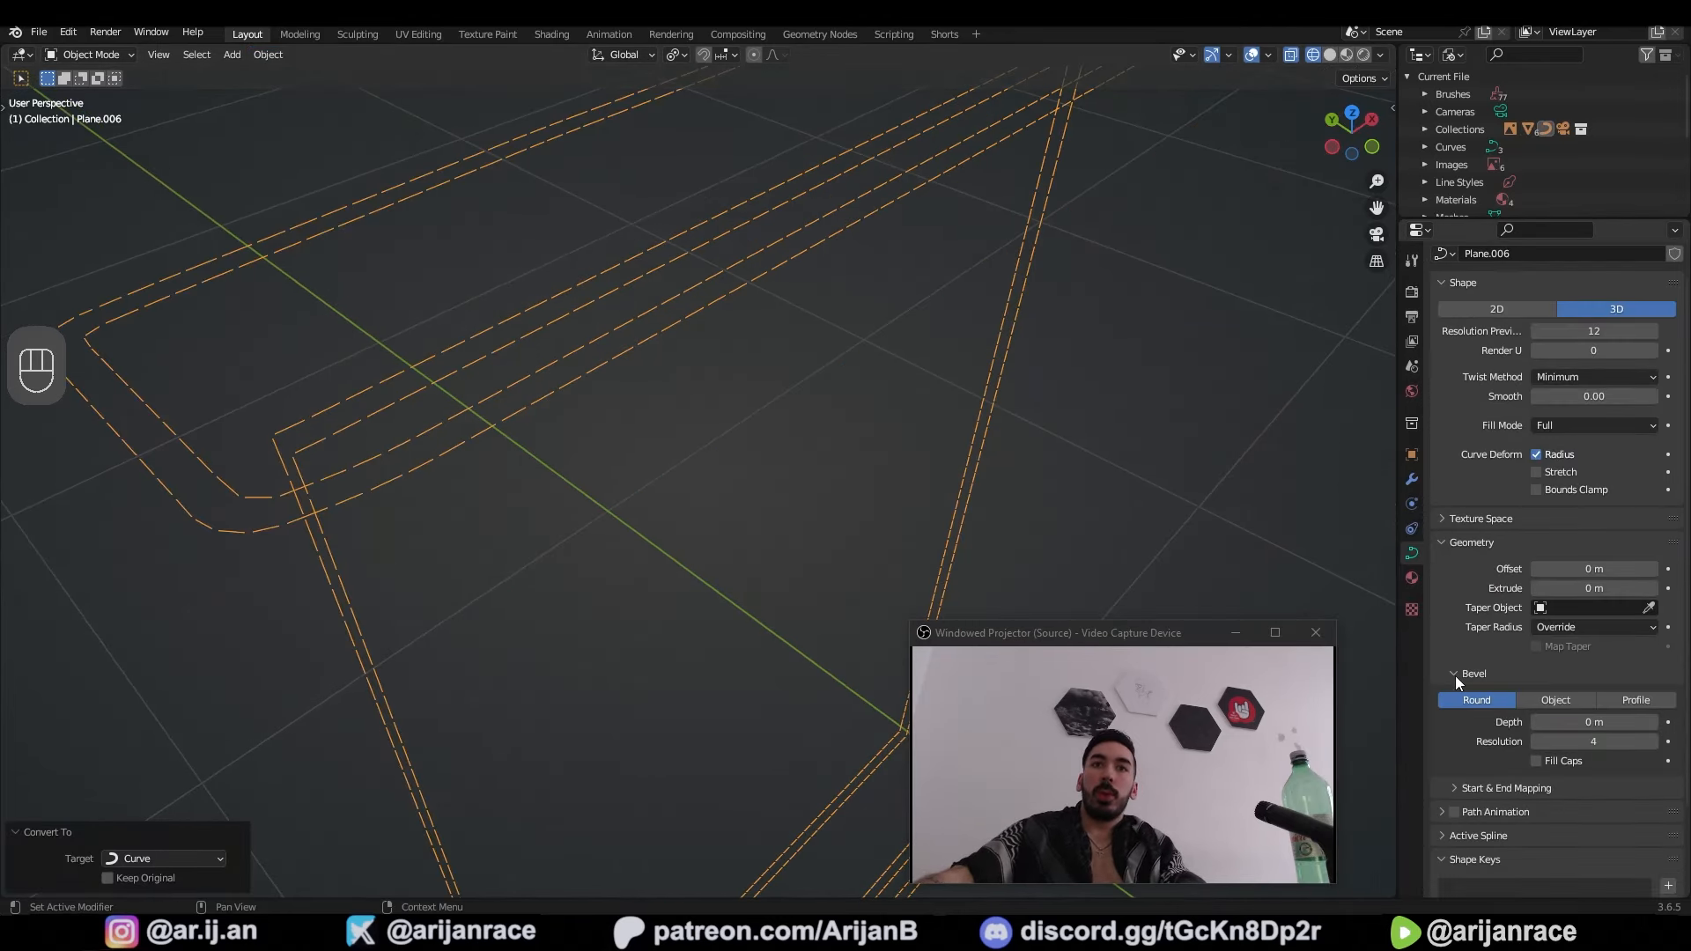
click(1457, 540)
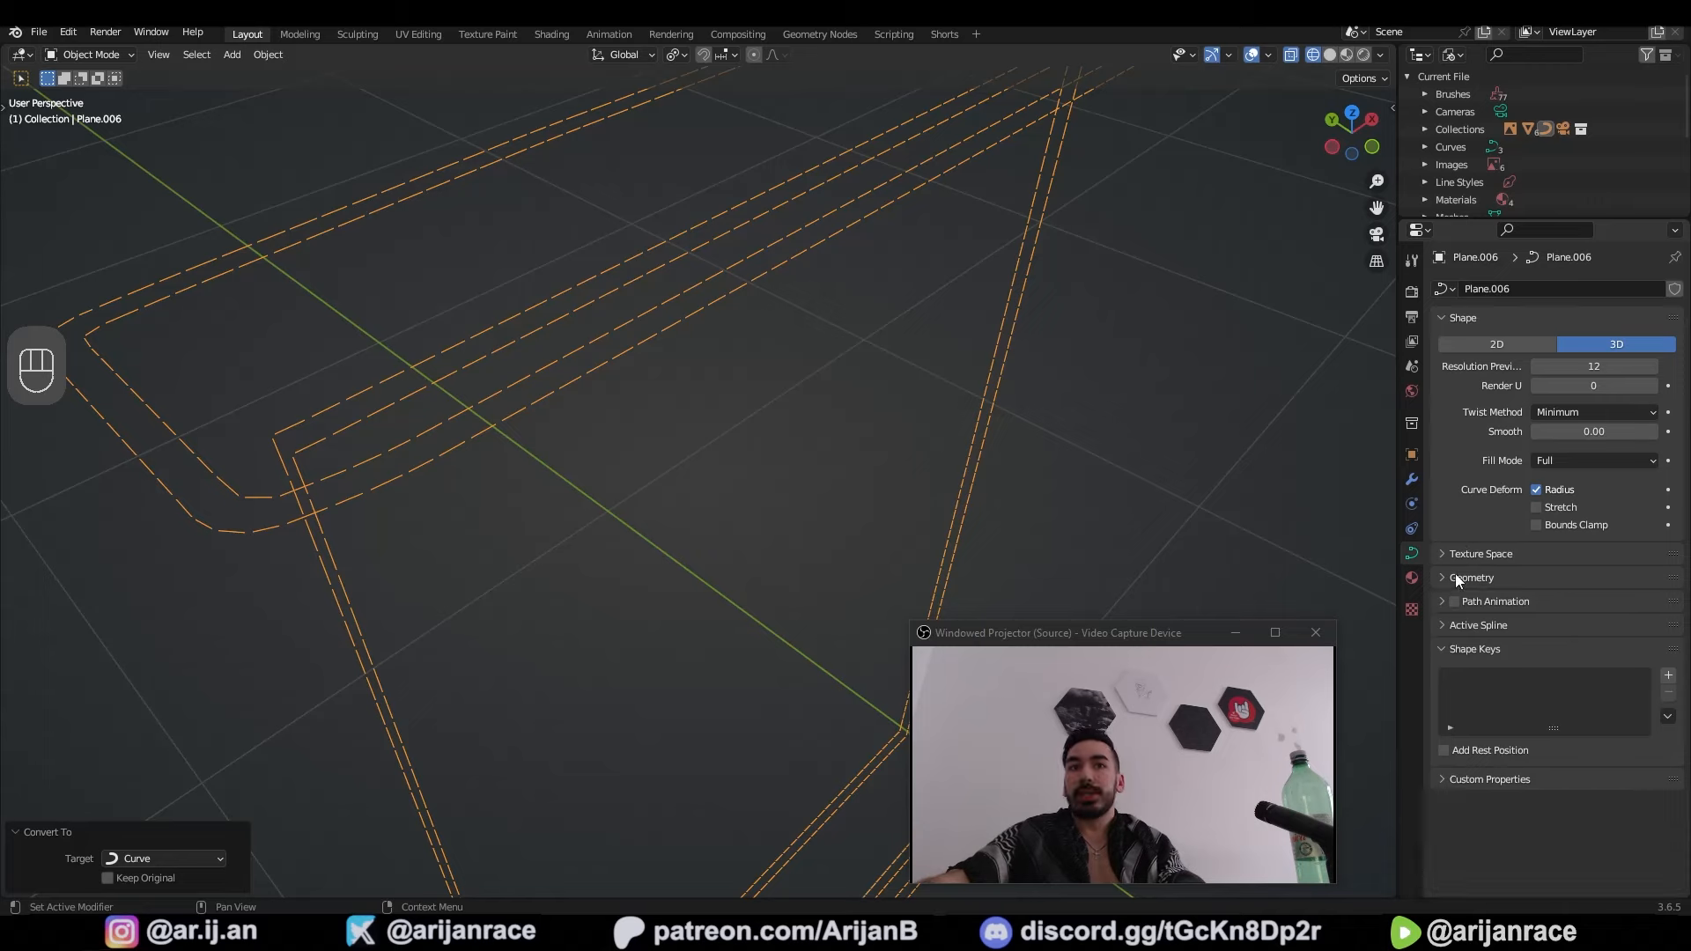
click(1454, 573)
drag(1594, 723, 1609, 722)
shift+middle_drag(825, 483, 953, 530)
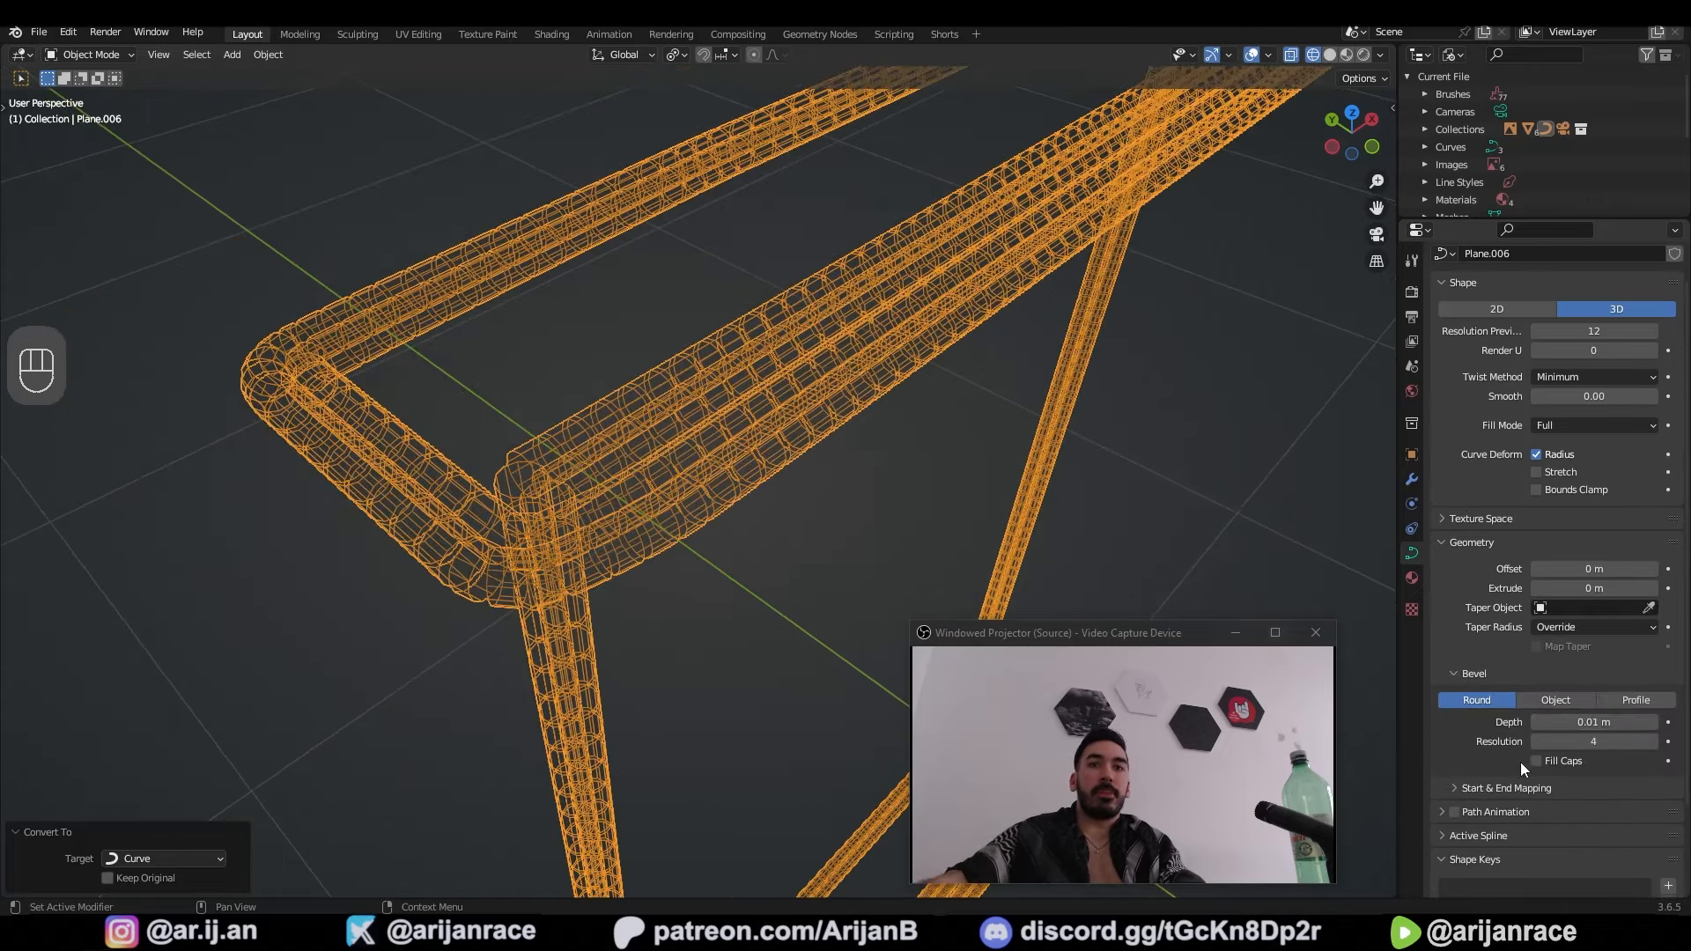
key(Return)
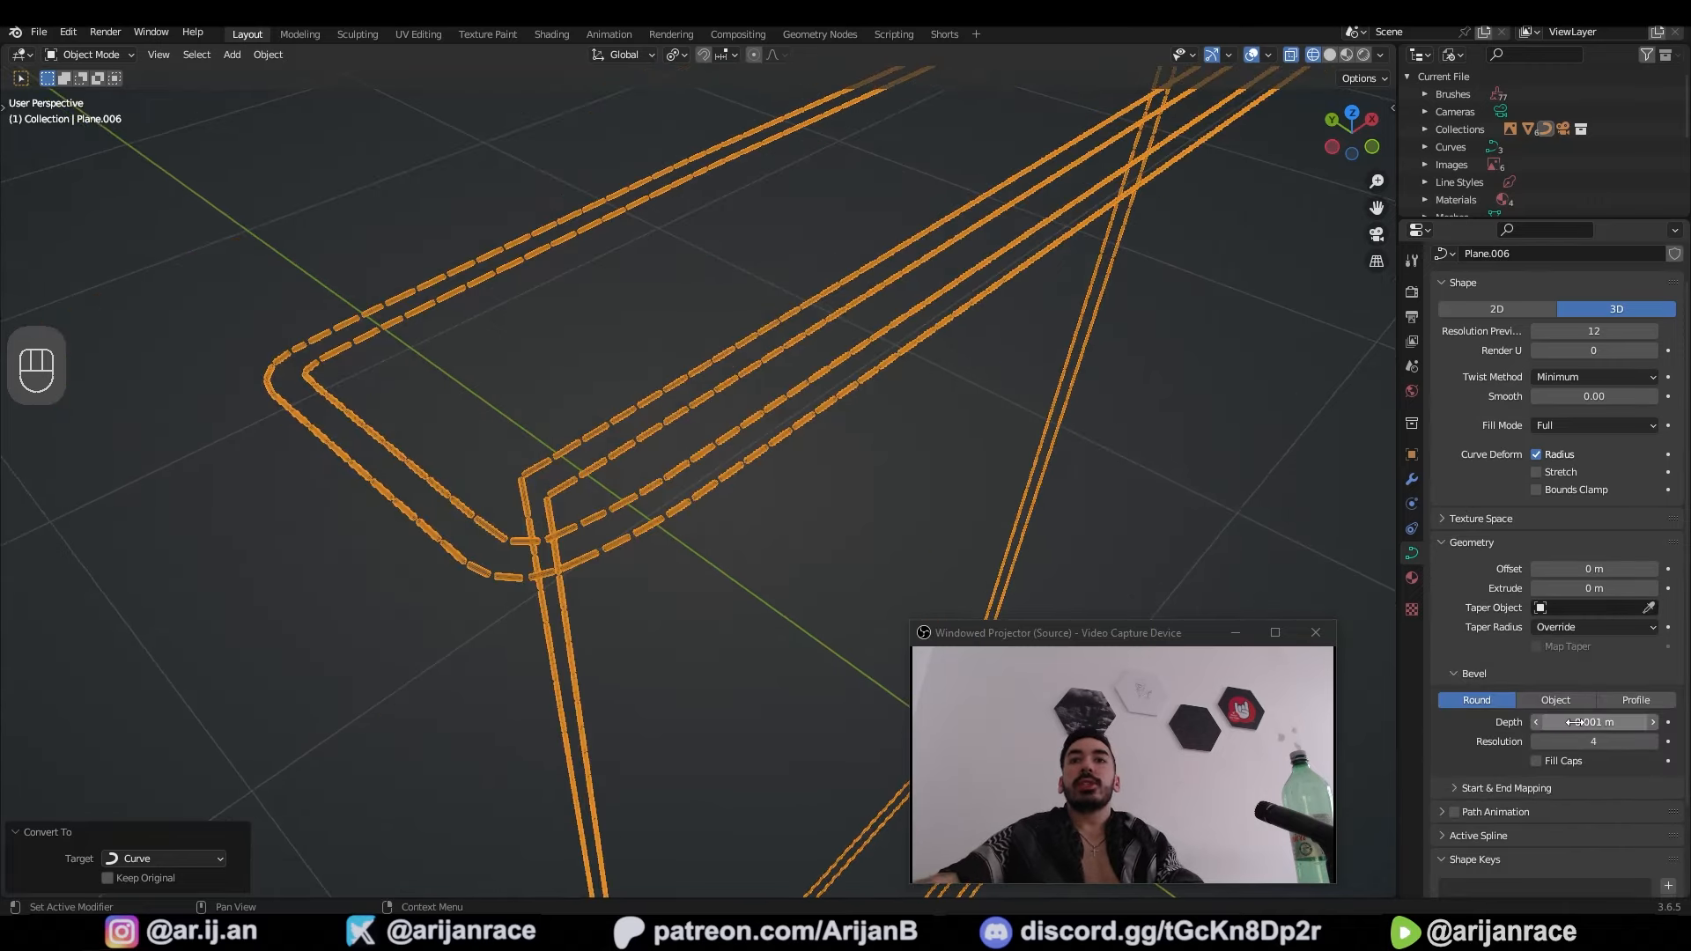
scroll(704, 420, up, 5)
key(ctrl+s)
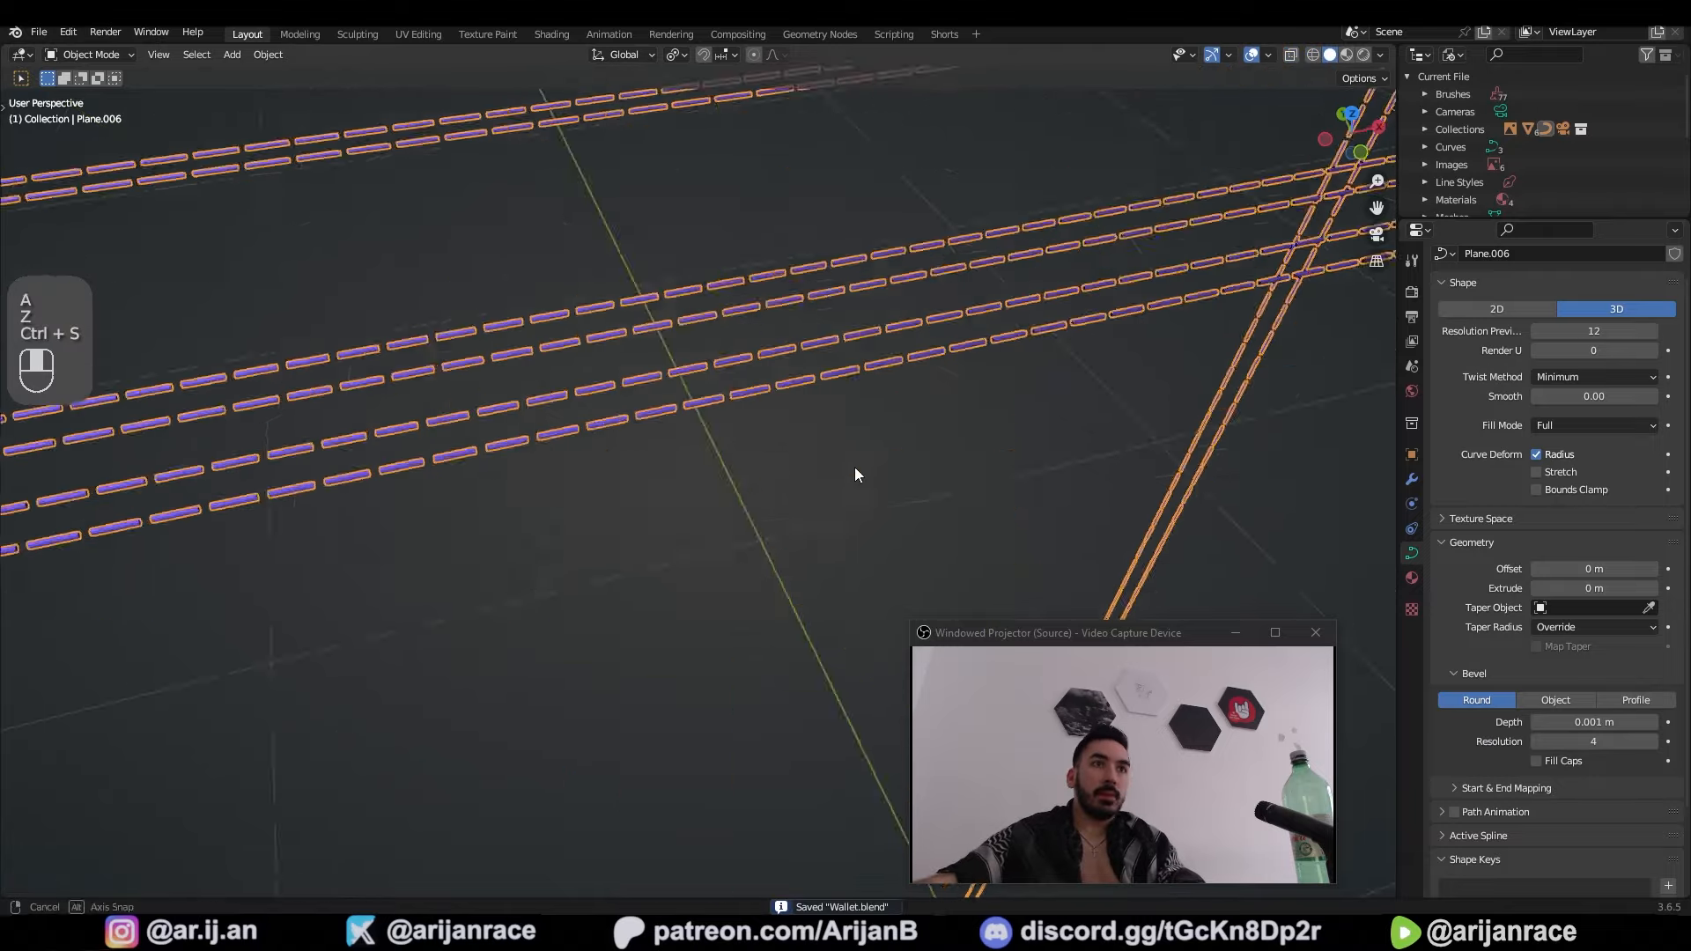
Step: Set the dashed curve's bevel resolution to 2
key(g)
right_click(812, 458)
scroll(927, 515, up, 4)
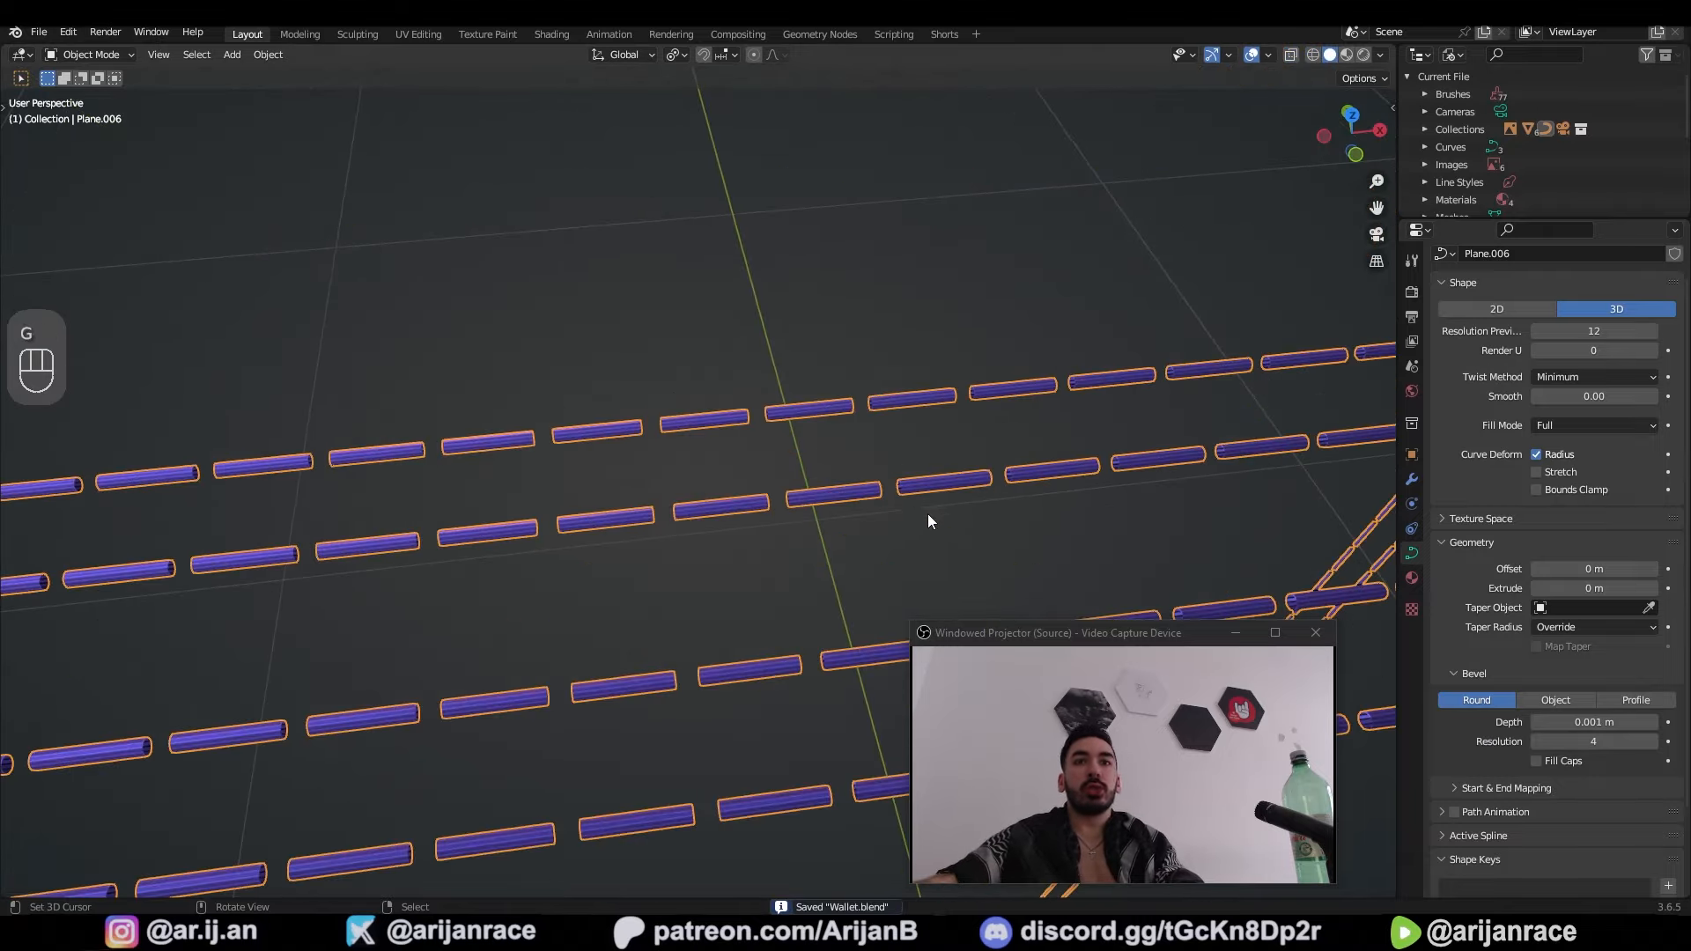
click(1536, 744)
click(1536, 743)
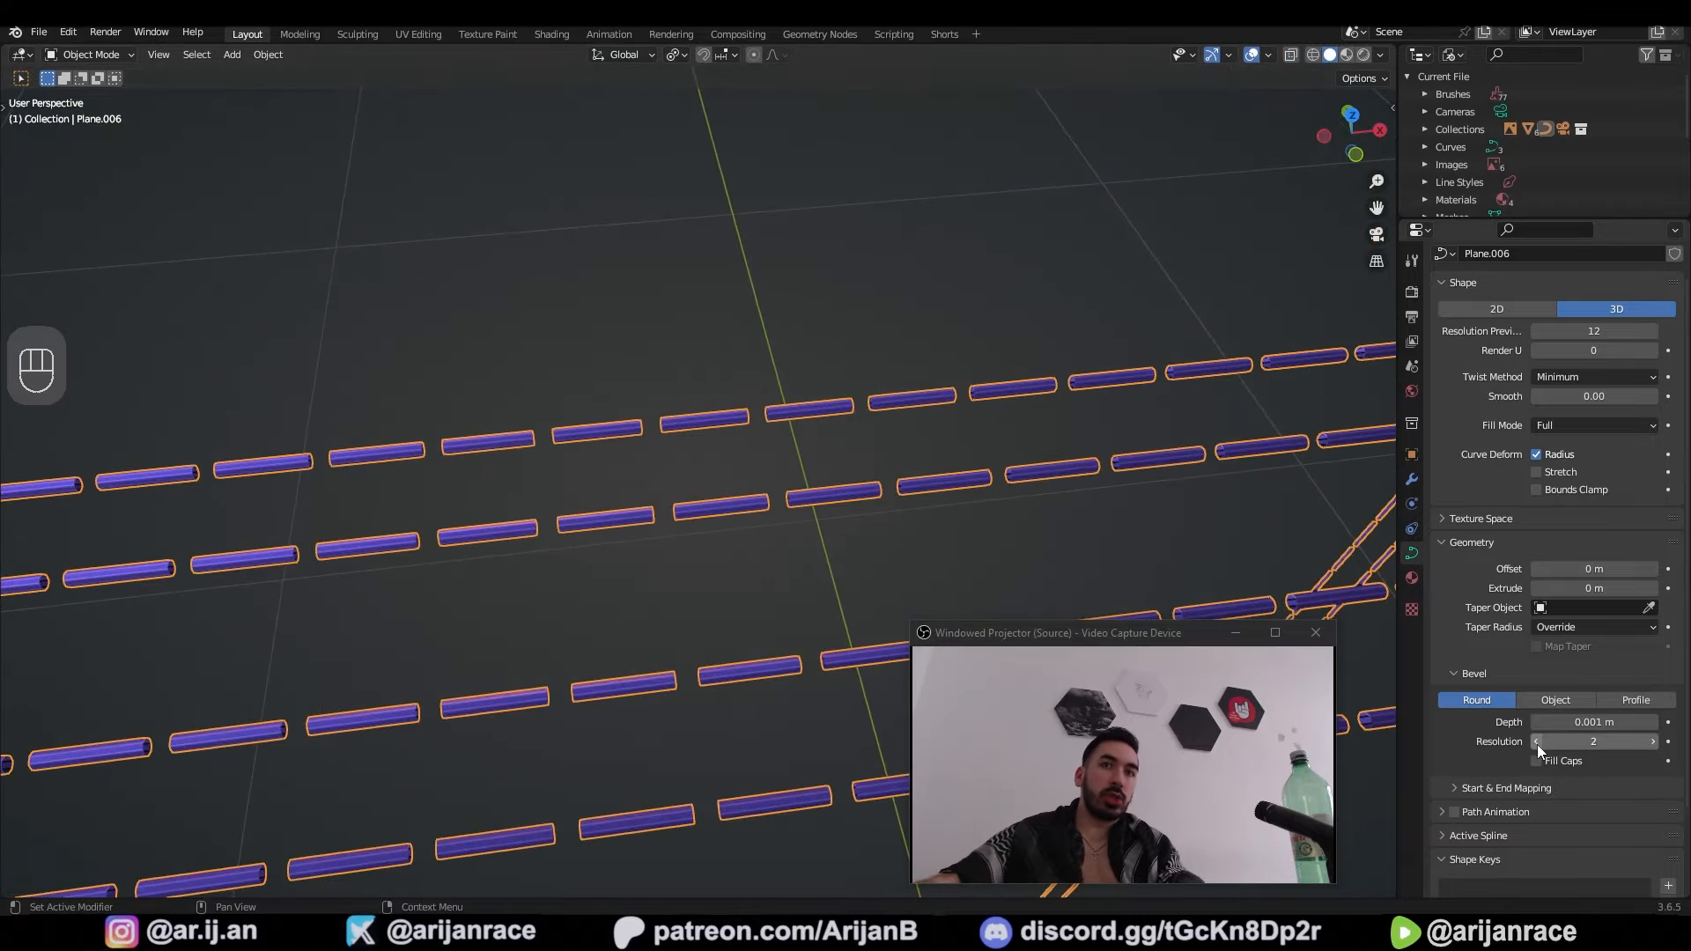
Step: Move the stitch curve back along global Y onto the edges of the wallet cover
scroll(478, 392, down, 8)
click(1150, 423)
key(a)
key(a)
middle_drag(1150, 423, 759, 488)
scroll(759, 488, up, 6)
scroll(585, 409, down, 4)
click(599, 407)
middle_drag(599, 407, 740, 348)
shift+middle_drag(740, 349, 502, 373)
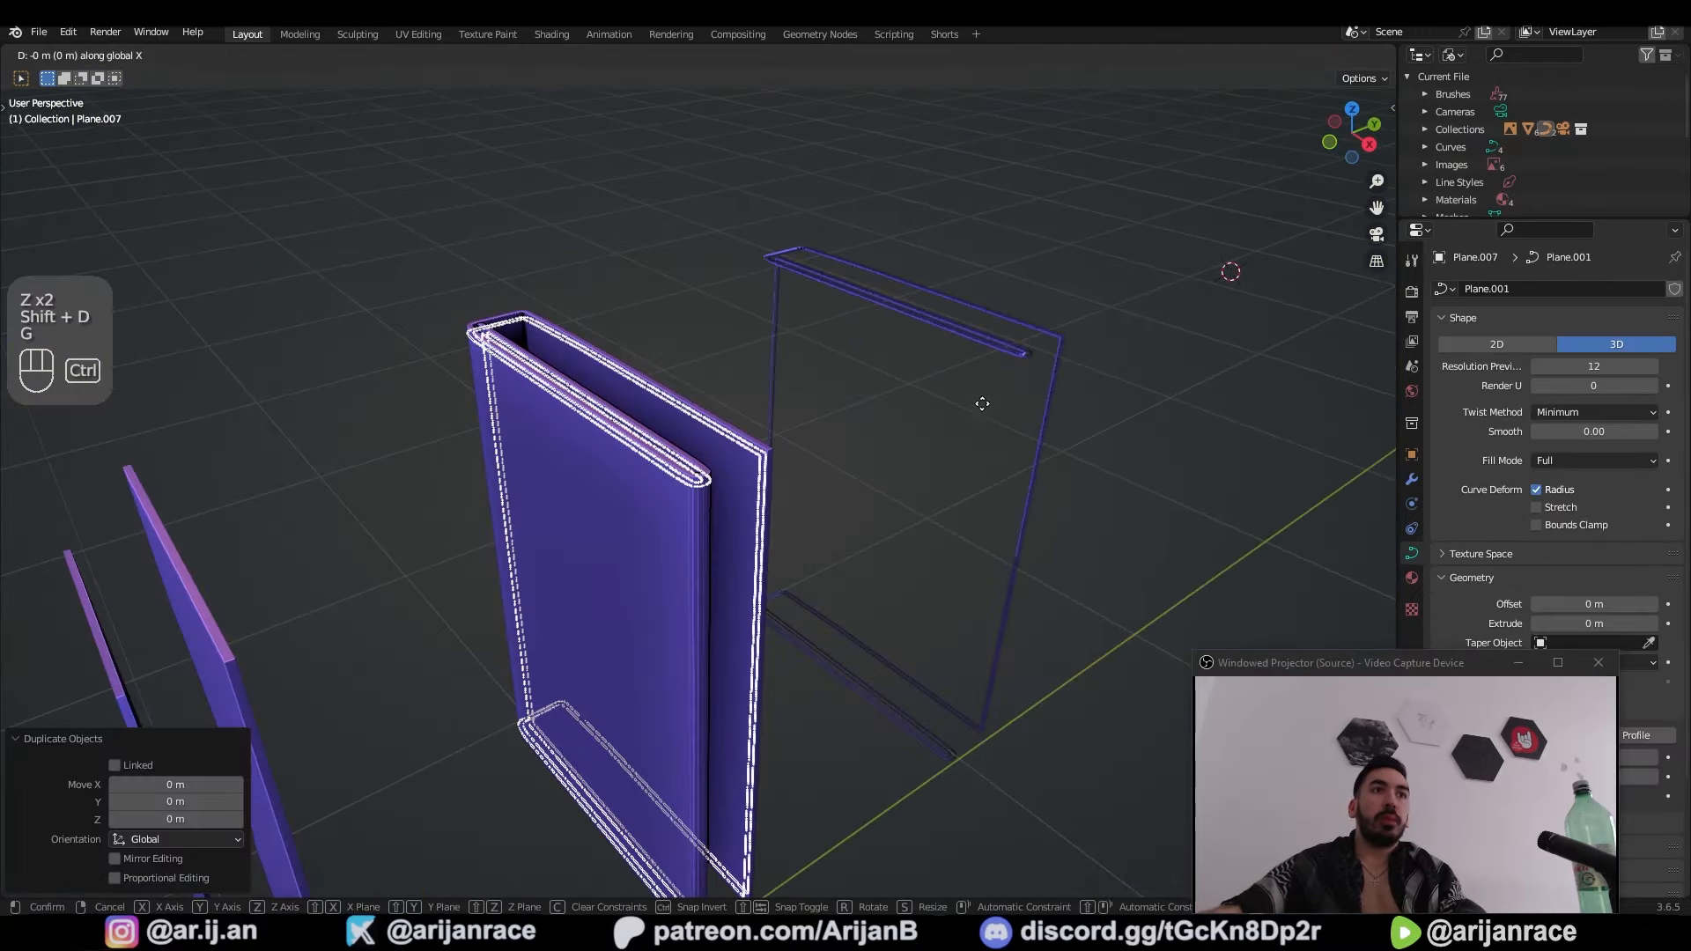
Step: Duplicate the stitch curve and move the copy 3 m along global Y as a backup
right_click(982, 403)
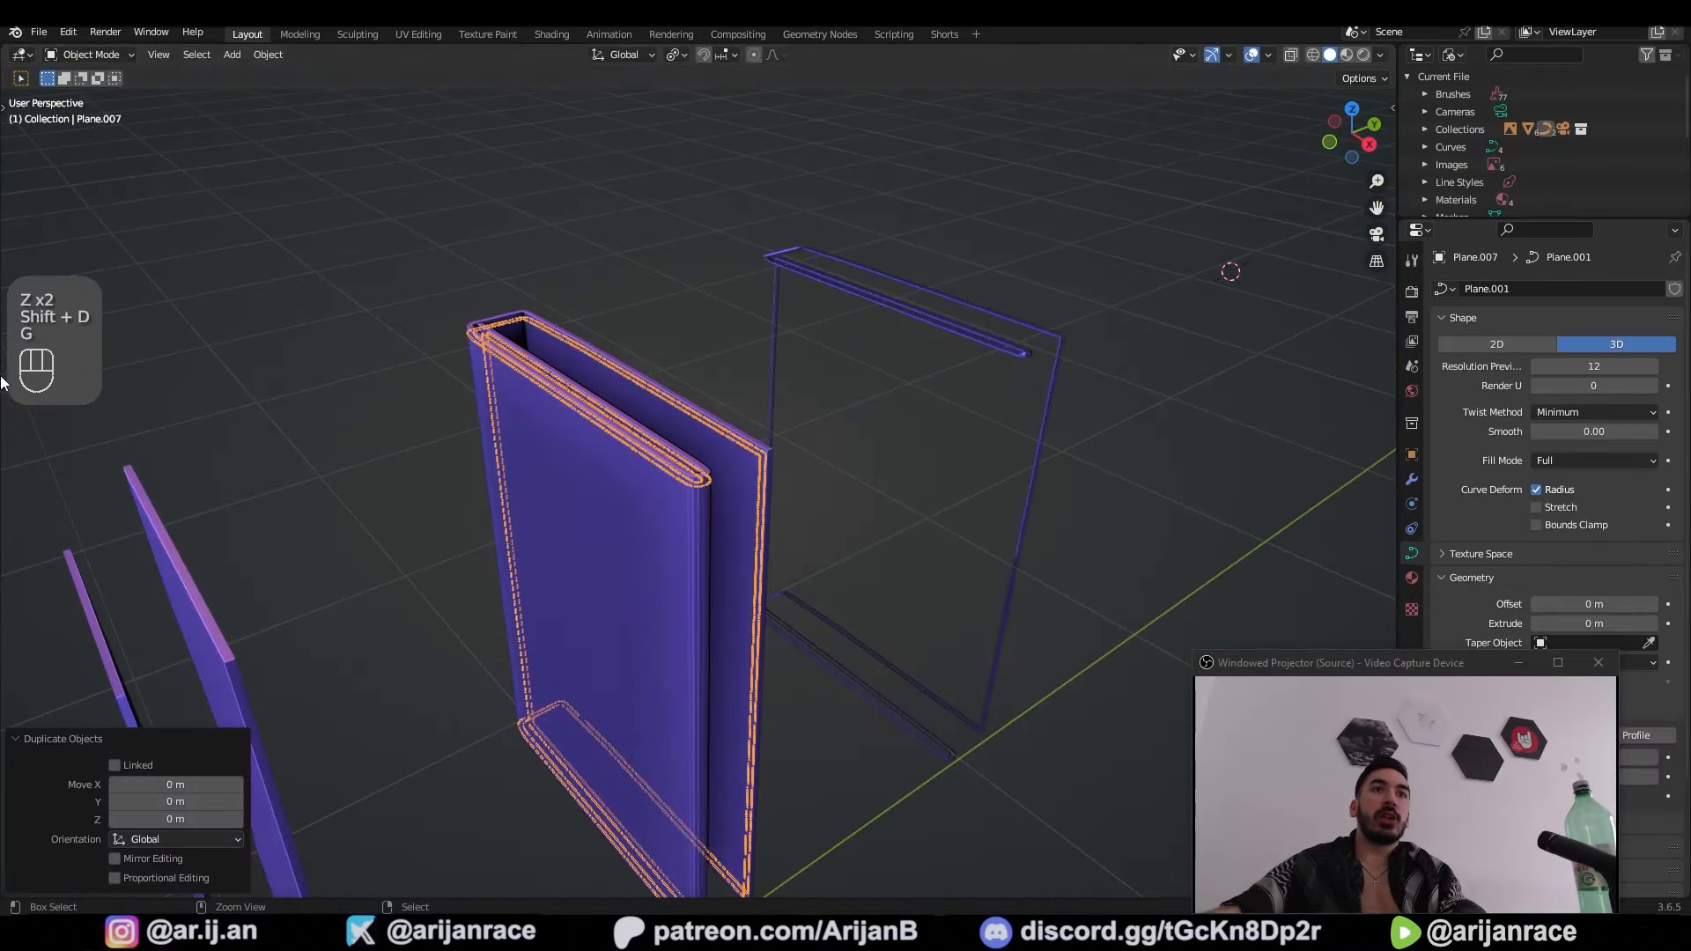
key(g)
middle_click(606, 465)
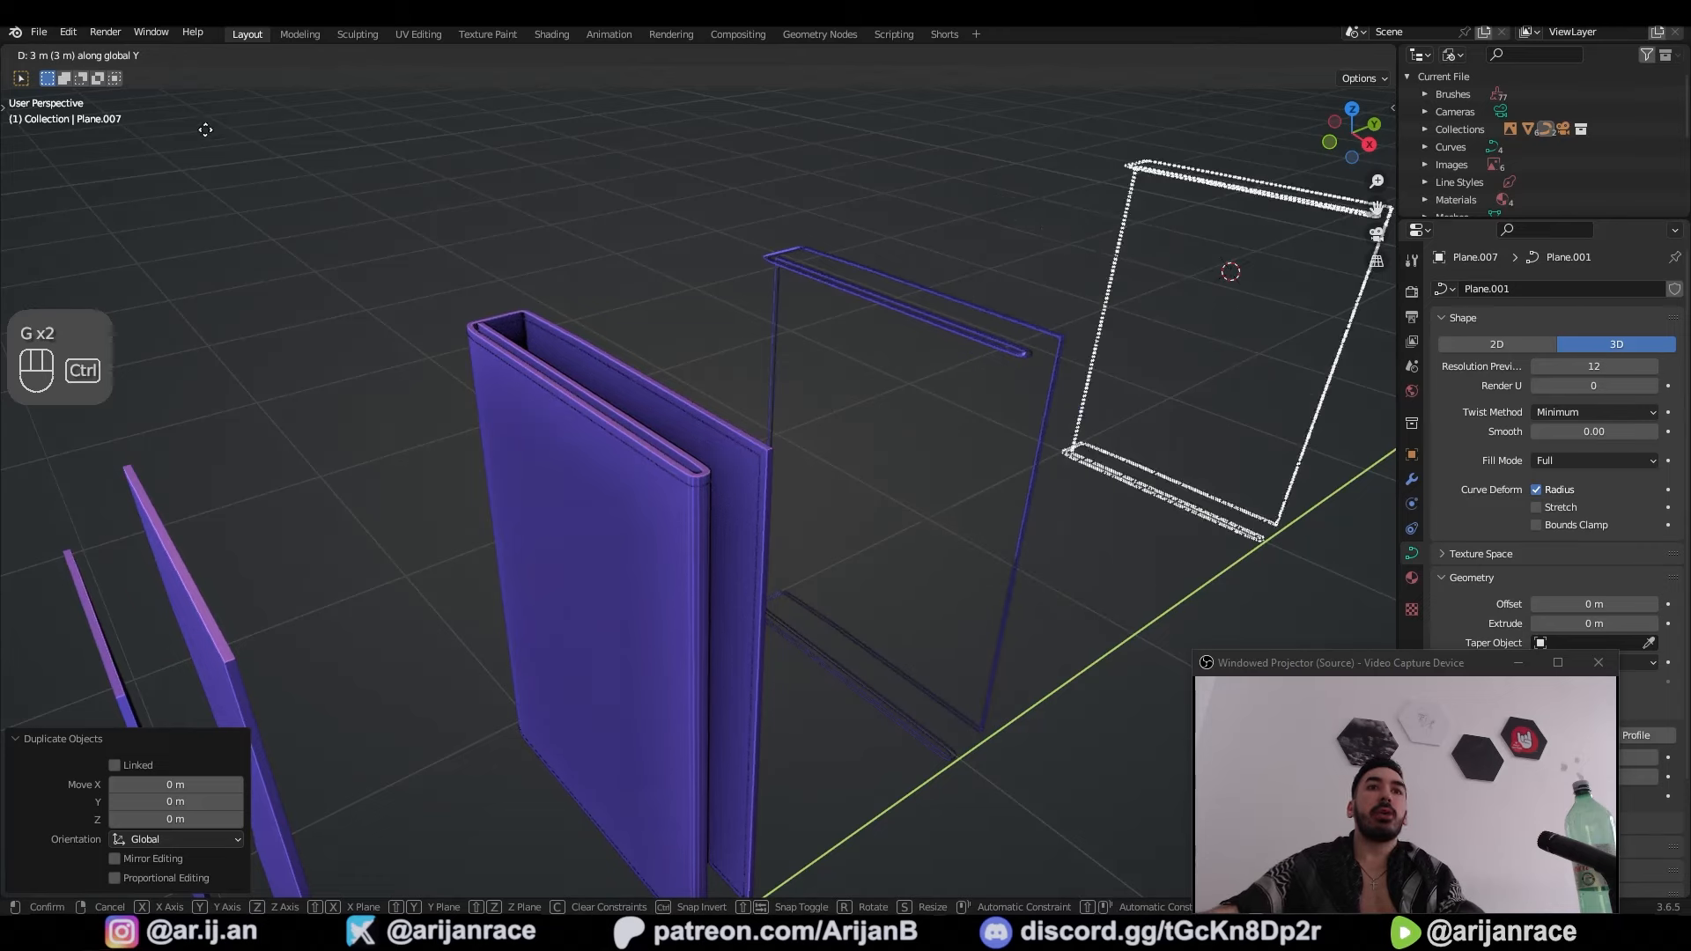
click(206, 130)
middle_drag(206, 129, 246, 82)
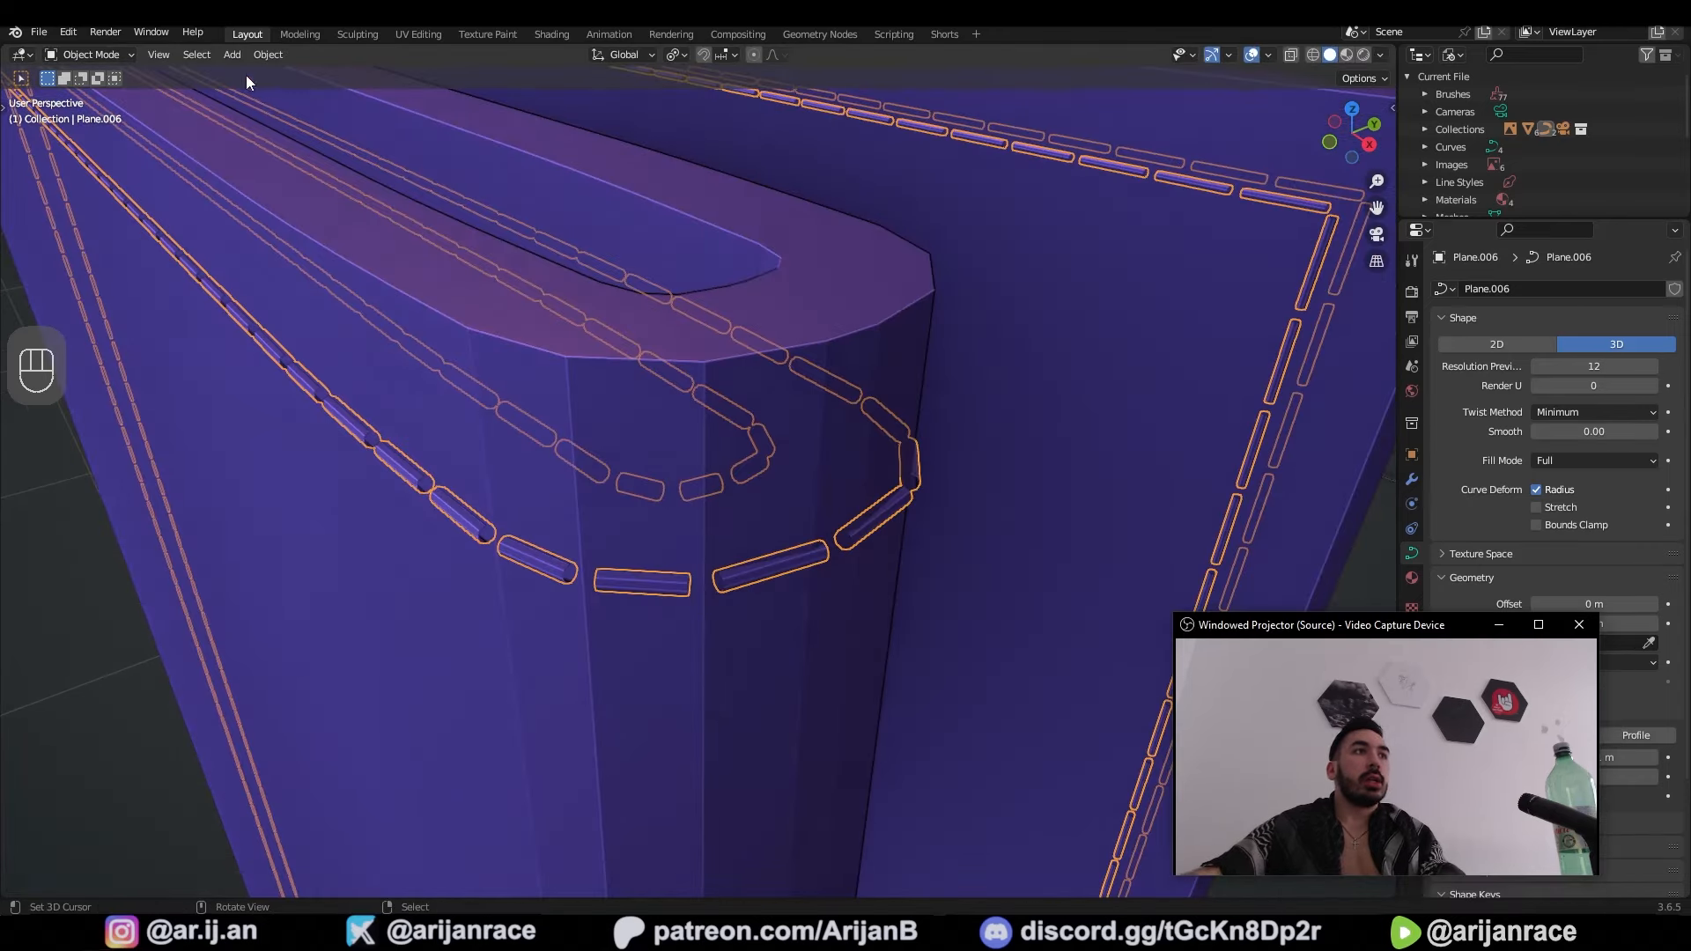
Step: Convert the stitch curve on the wallet to a mesh and save the file
click(268, 54)
mouse_move(373, 572)
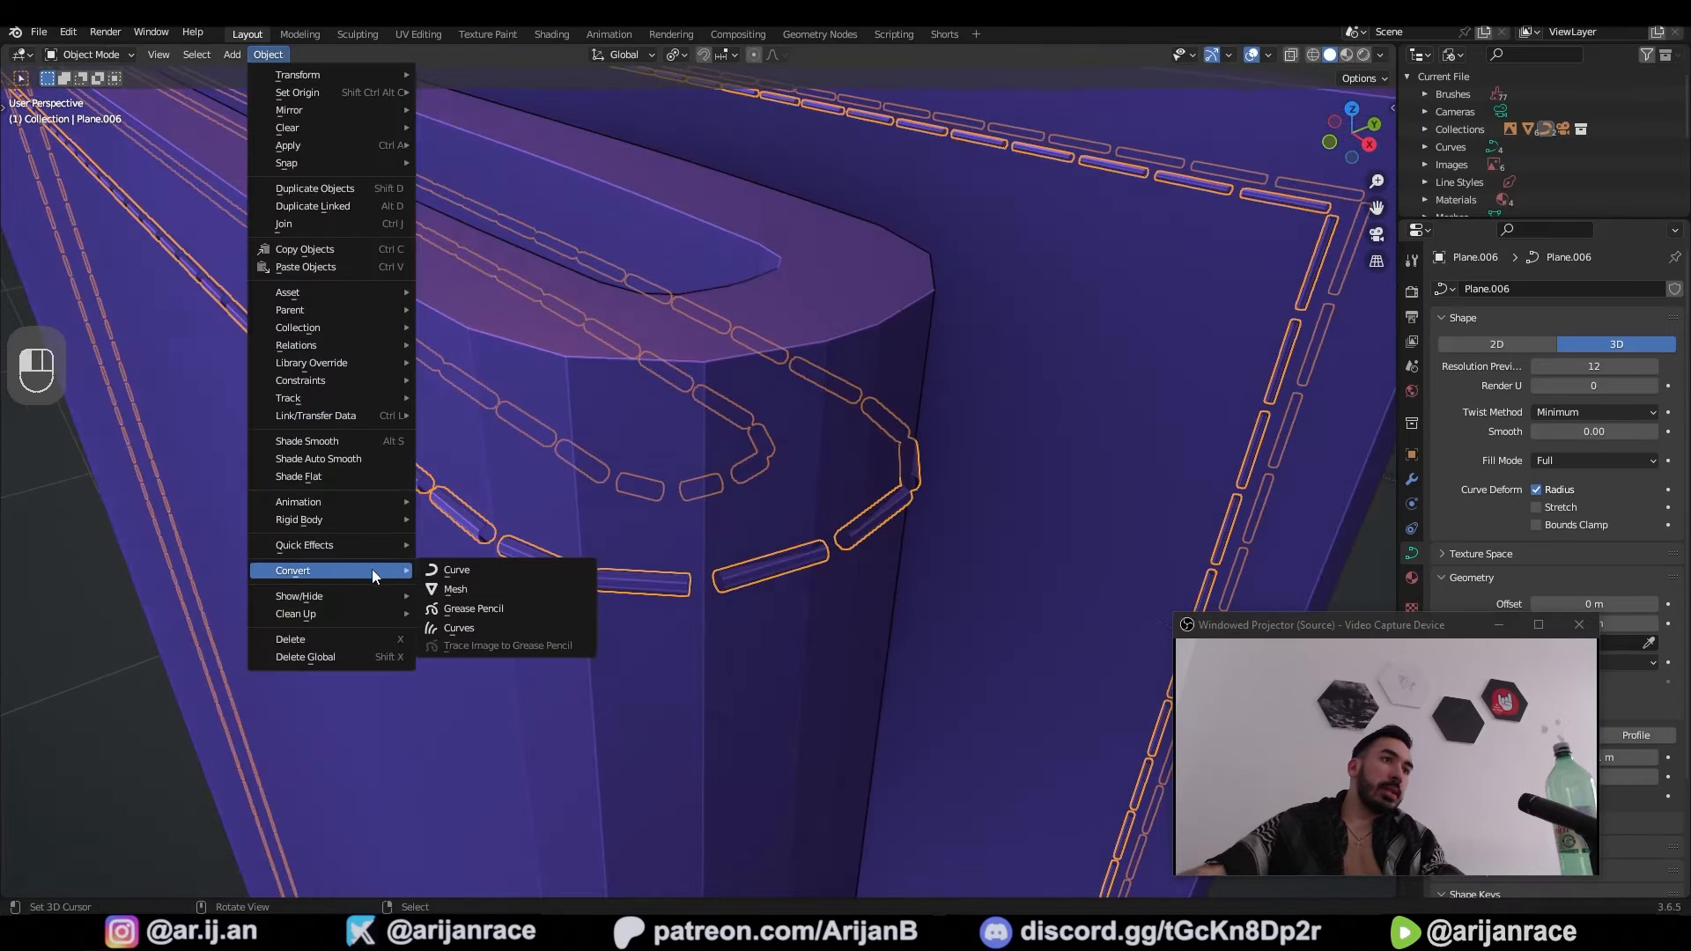
click(459, 589)
key(ctrl+s)
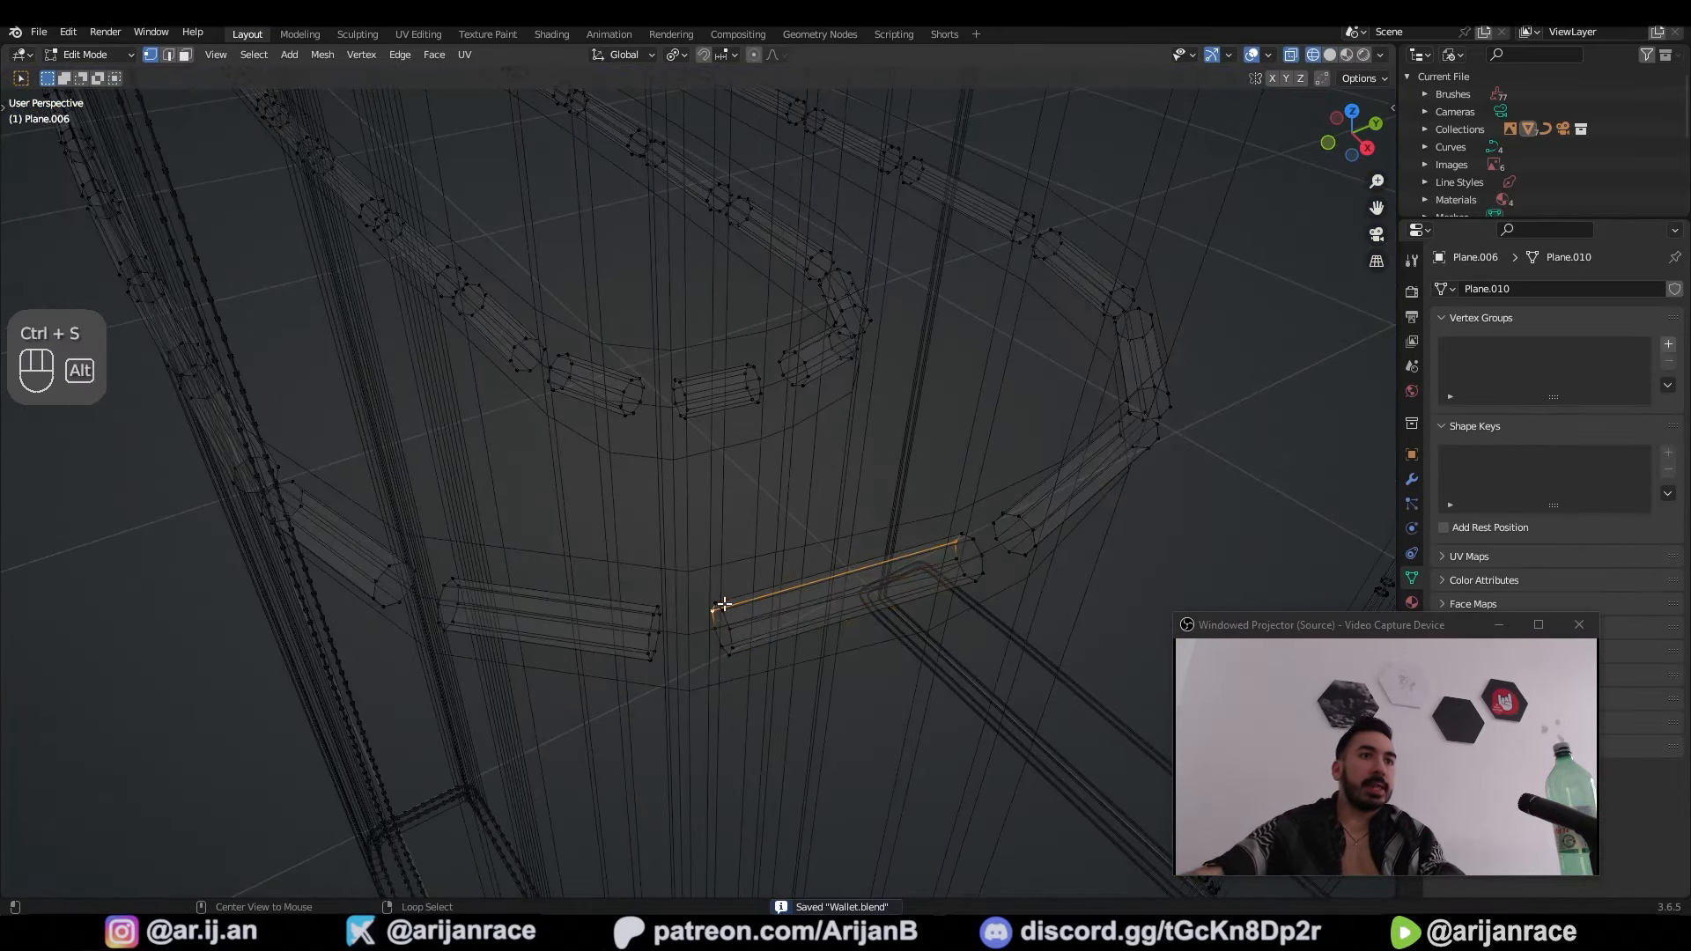
Step: Select the open end rings of all stitches by similar amount of faces around an edge
key(shift+g)
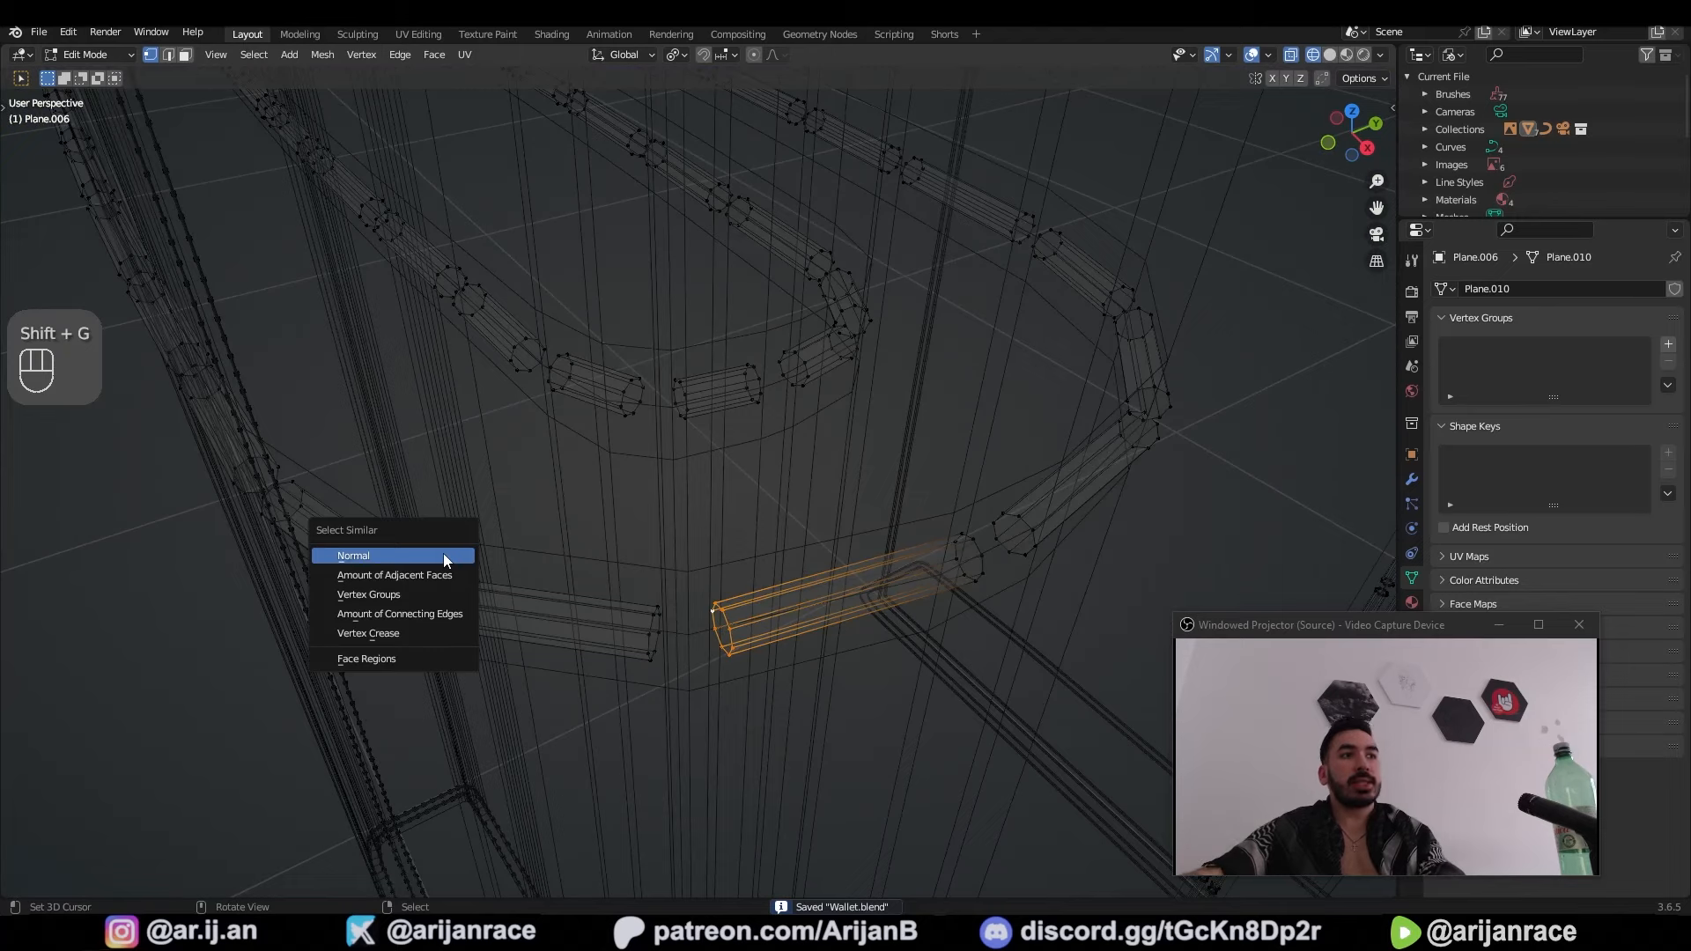
key(ctrl+z)
key(shift+g)
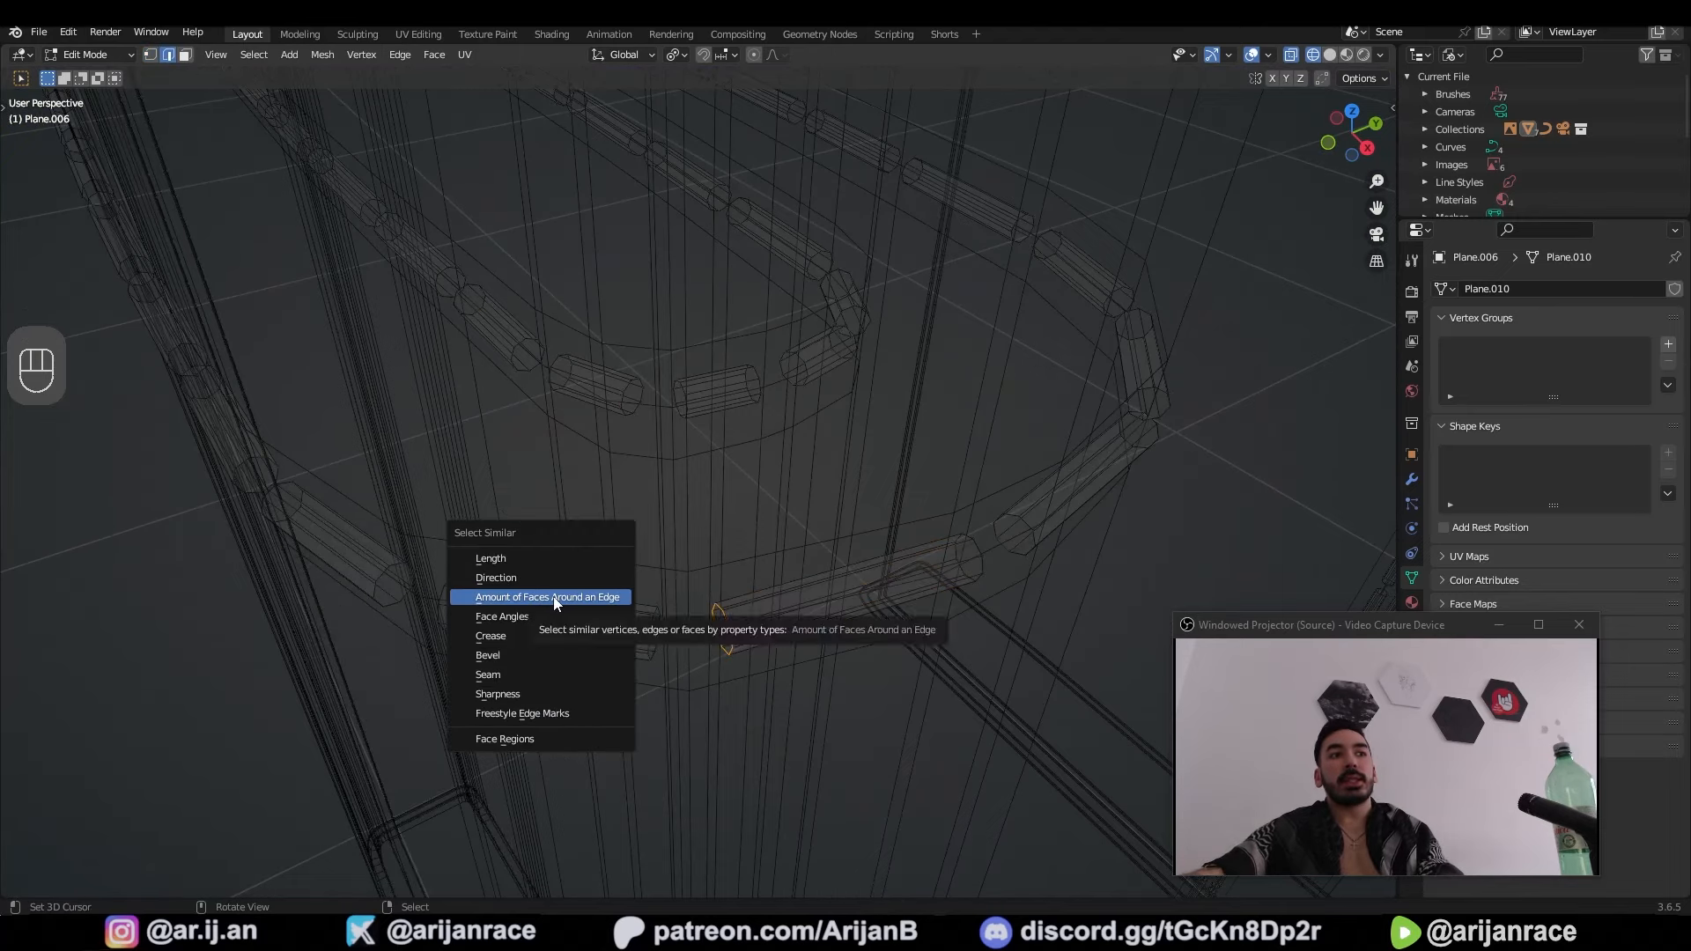
click(555, 599)
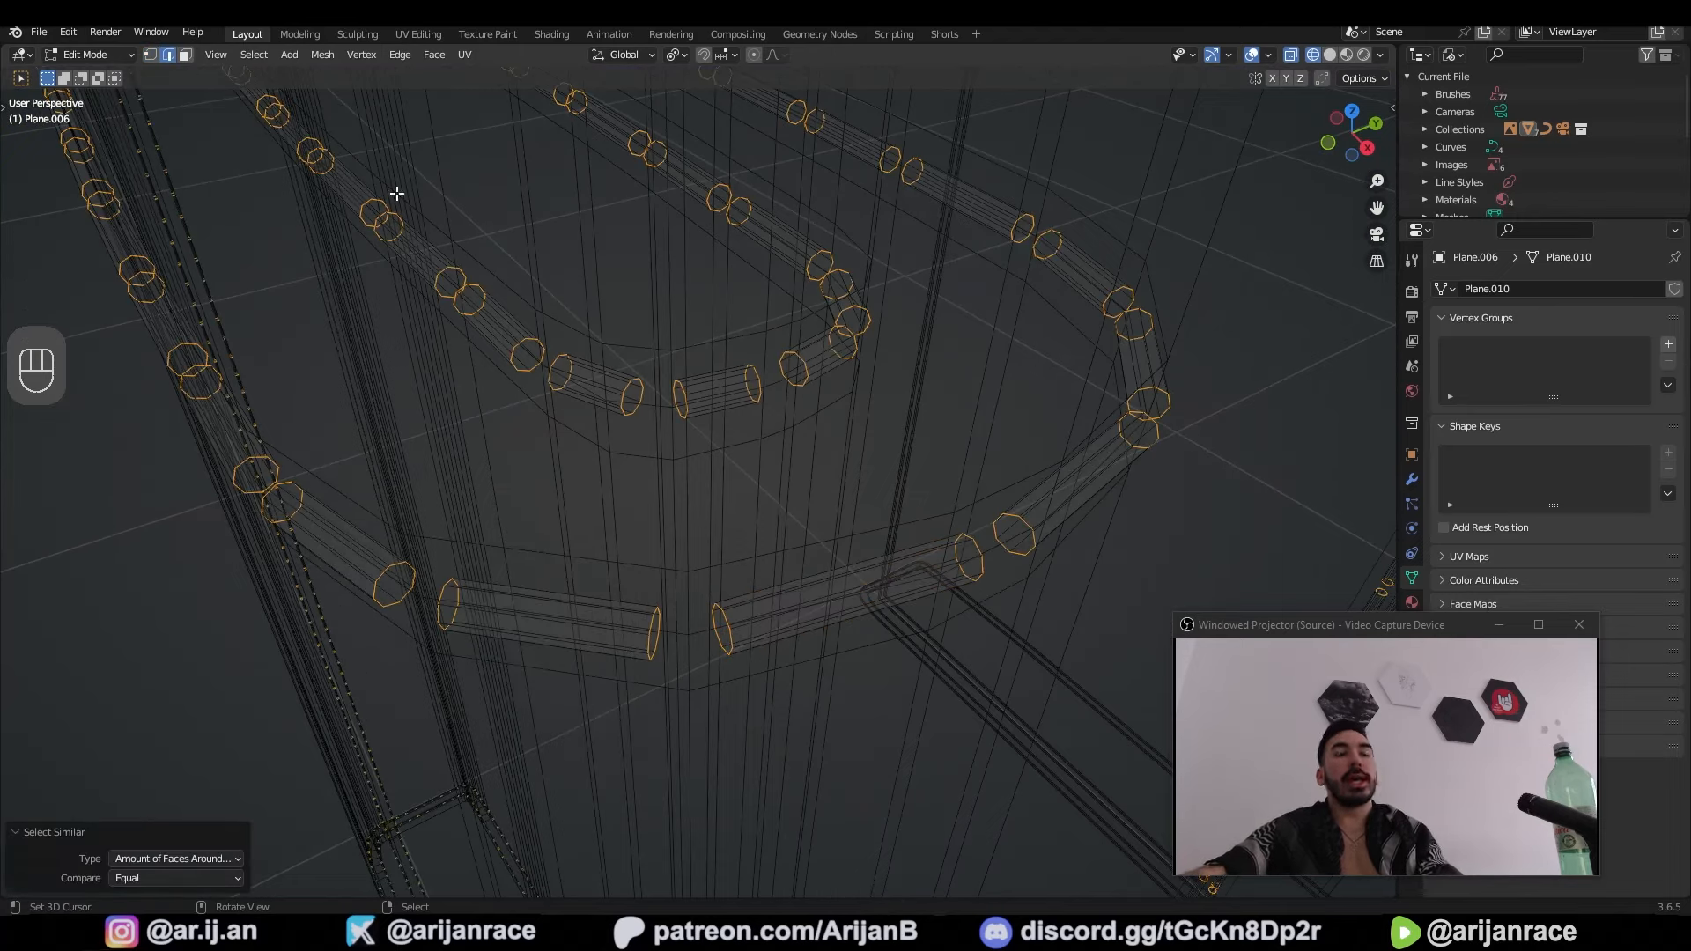
Step: Save the file and fill the selected open stitch ends with faces
middle_drag(398, 193, 740, 592)
key(ctrl+s)
key(f)
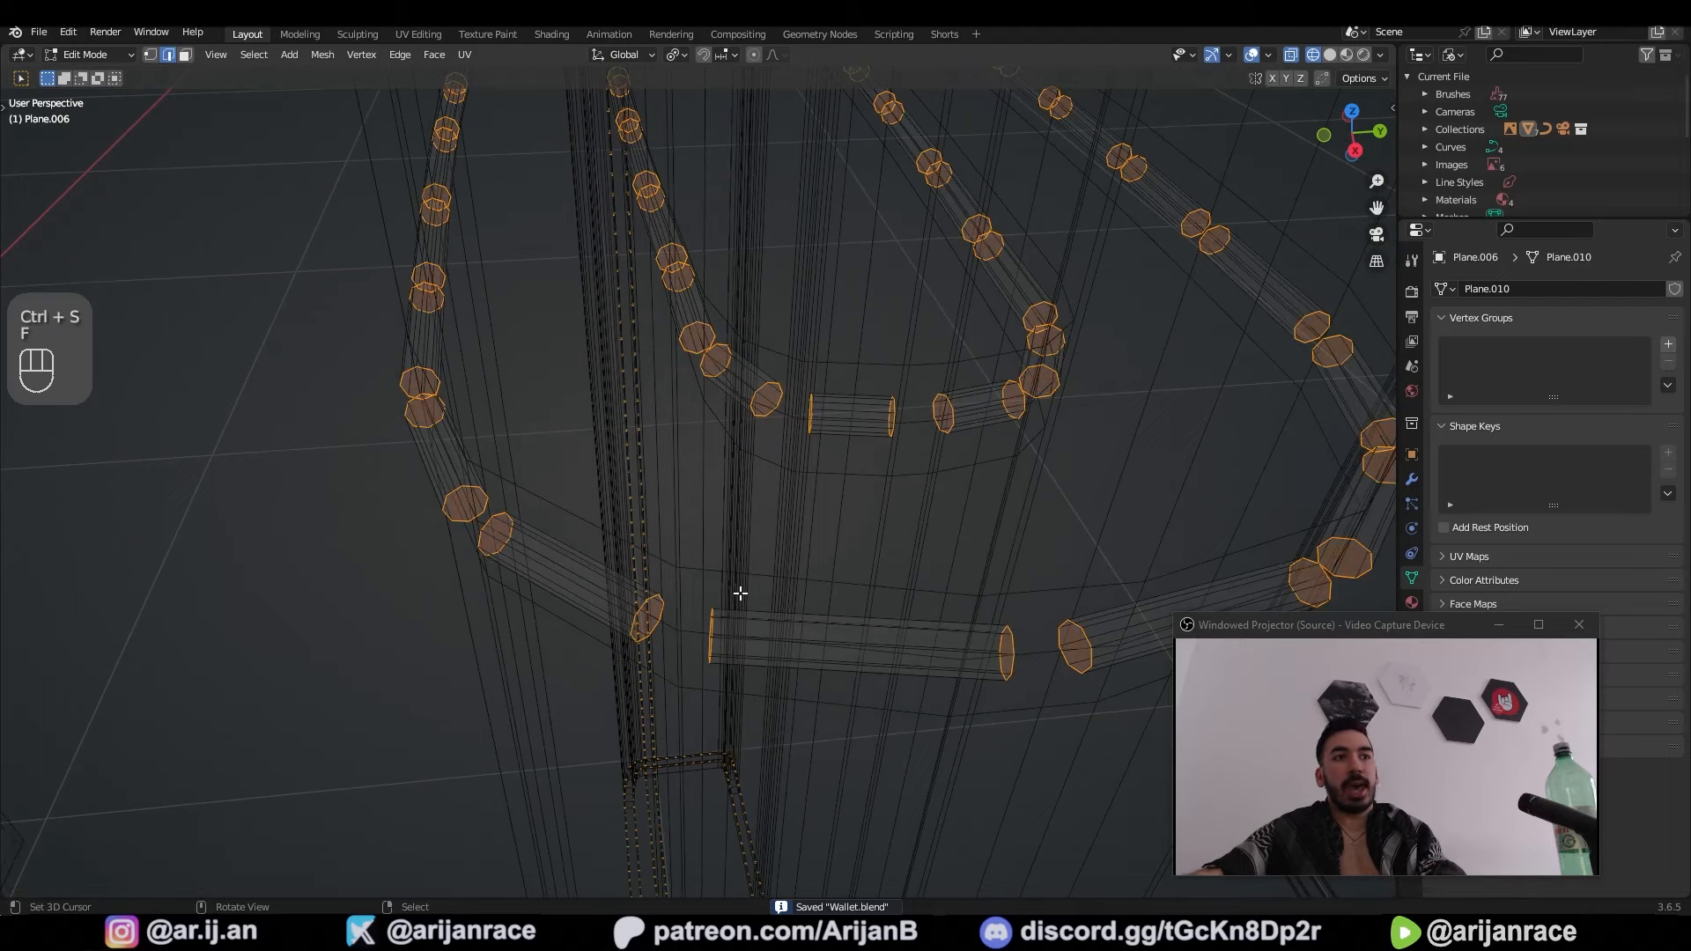
Step: Return the stitch mesh to solid display and add a Subdivision Surface modifier to it
key(z)
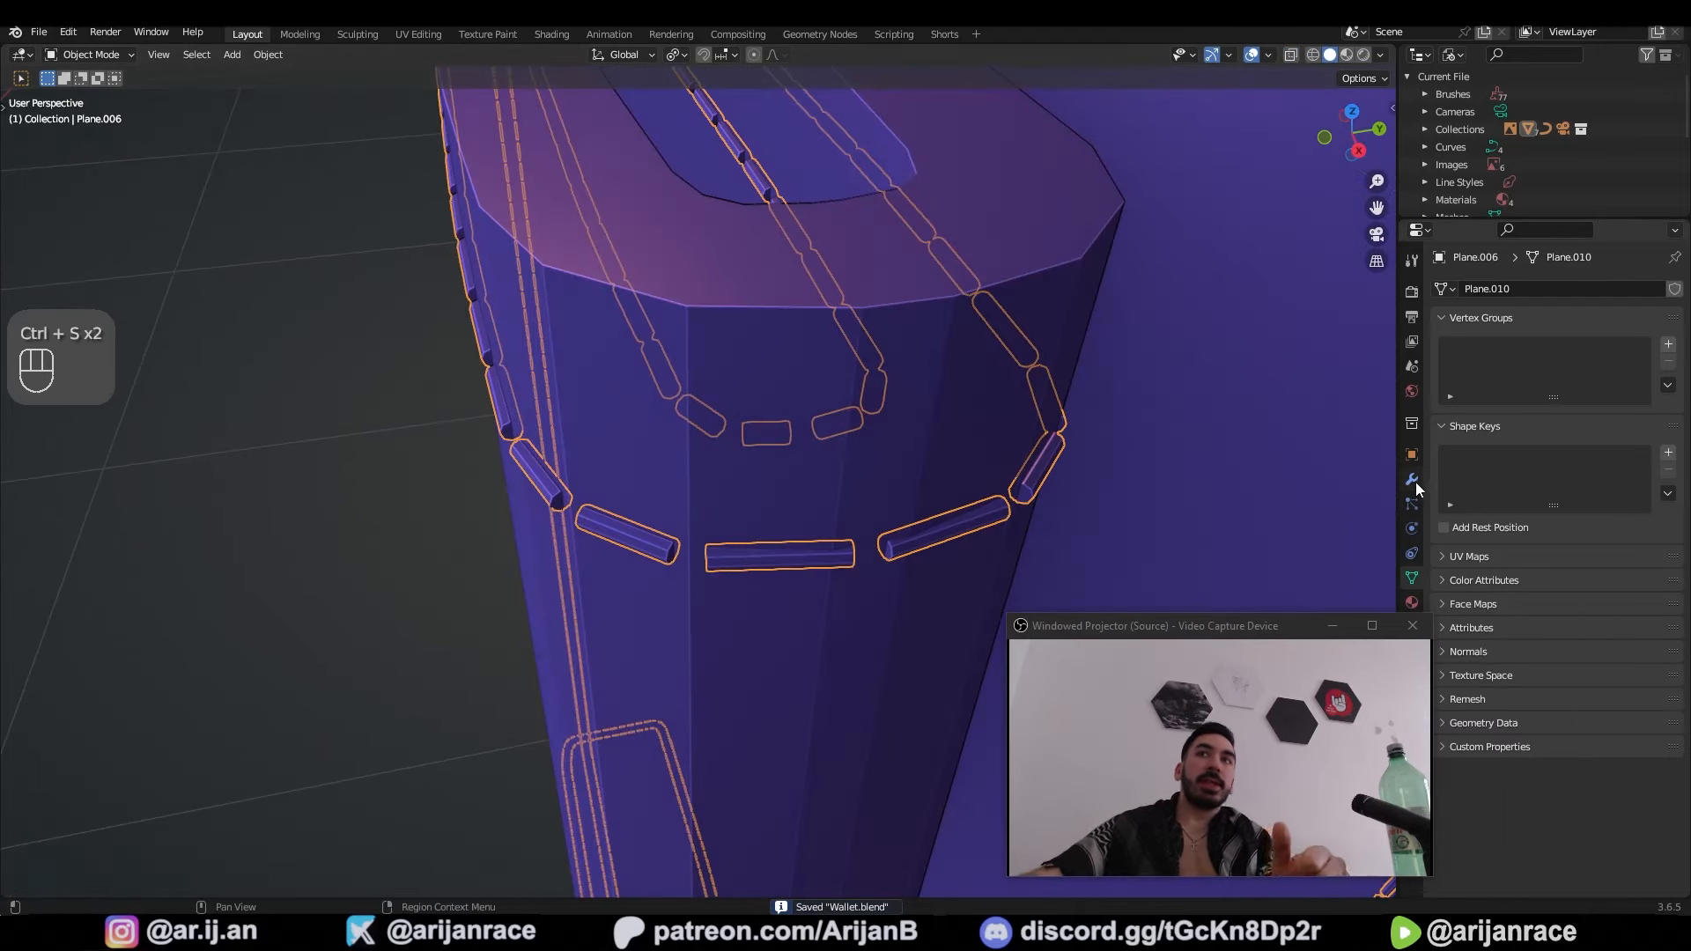
click(1410, 483)
click(1504, 289)
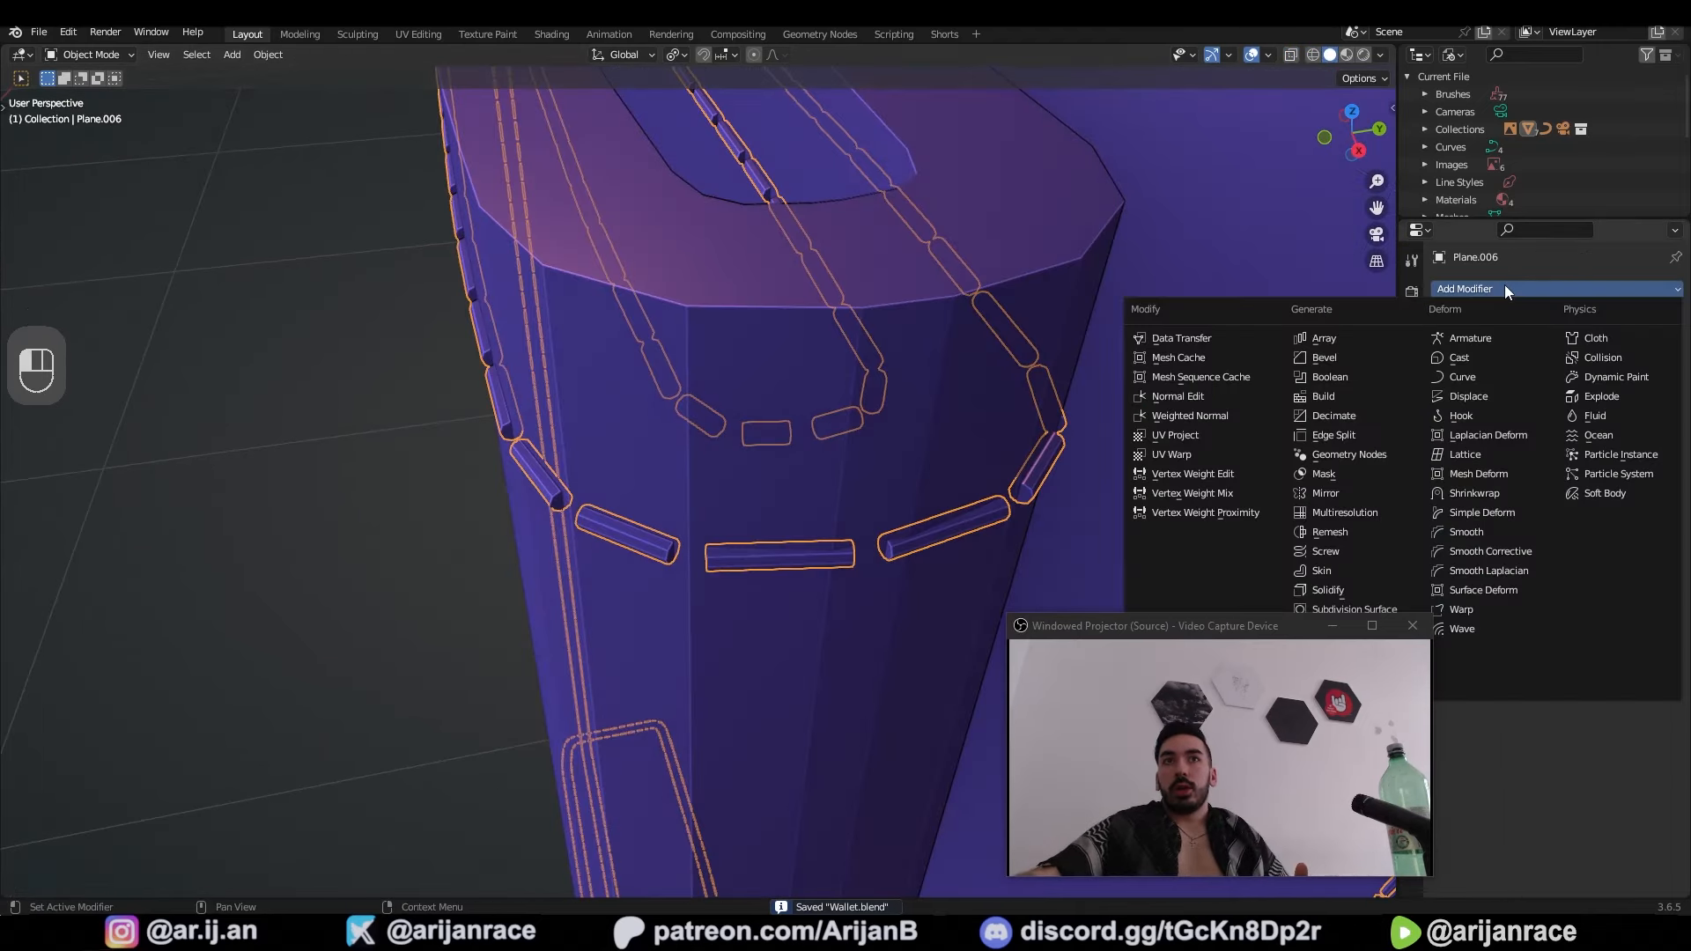
click(1355, 610)
key(Tab)
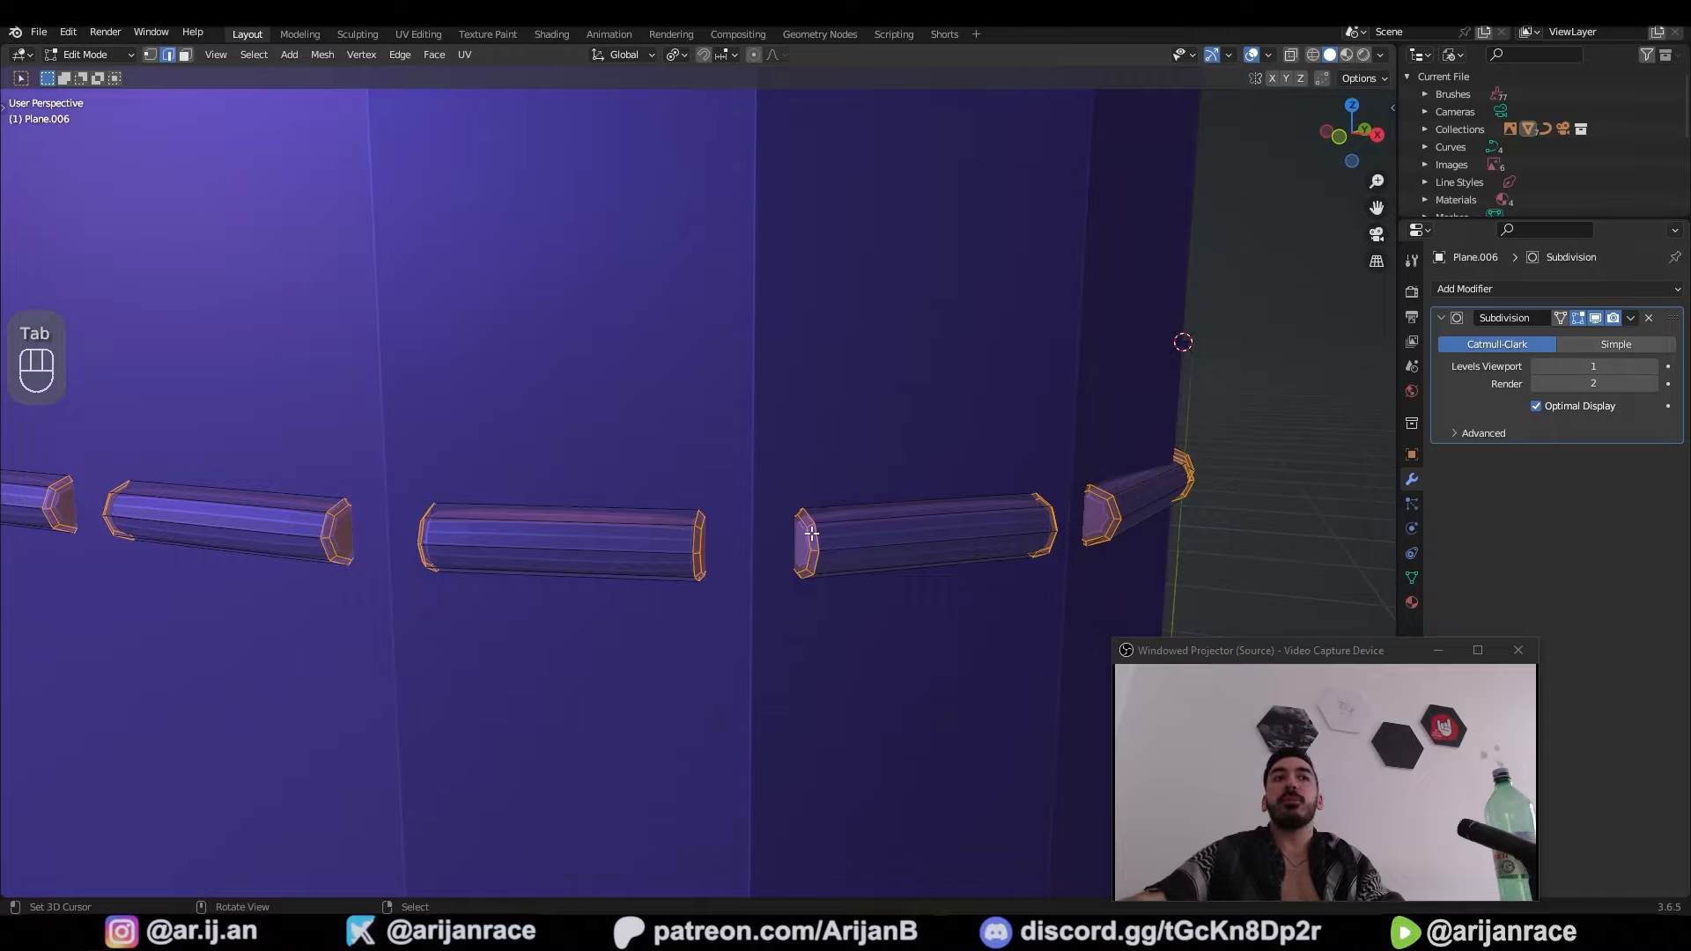
scroll(767, 530, down, 5)
middle_drag(767, 531, 775, 621)
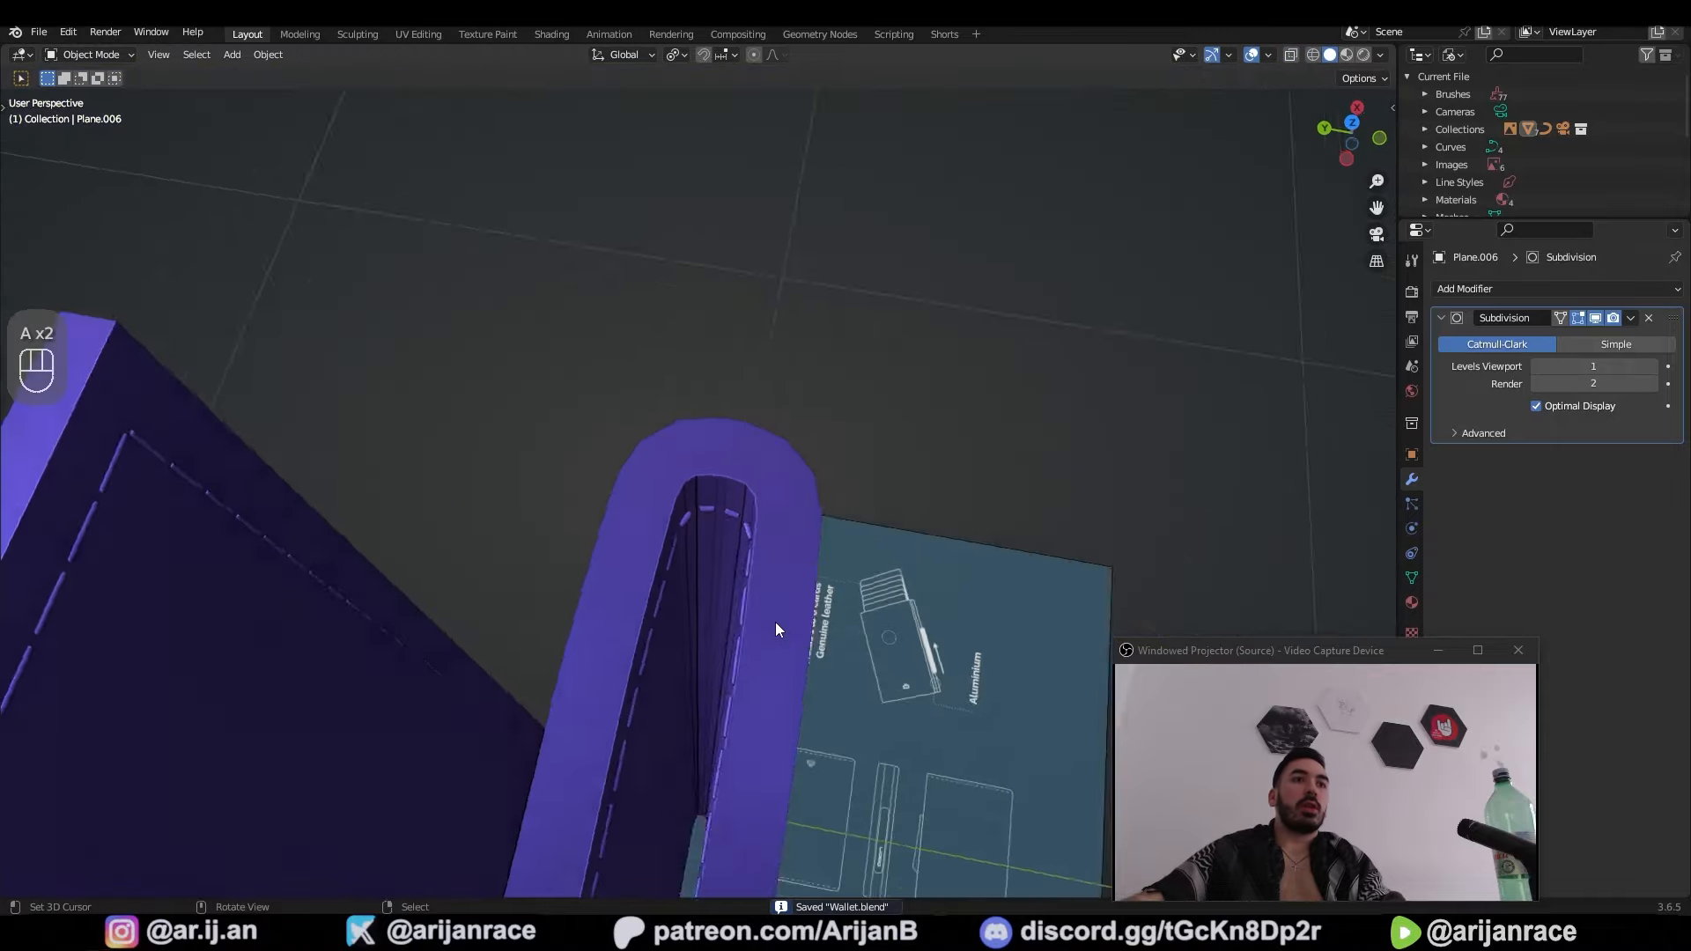
Step: Examine how the smoothed stitches follow the rounded bends of the wallet cover
scroll(704, 521, up, 2)
right_click(702, 524)
right_click(711, 538)
middle_drag(711, 539, 710, 602)
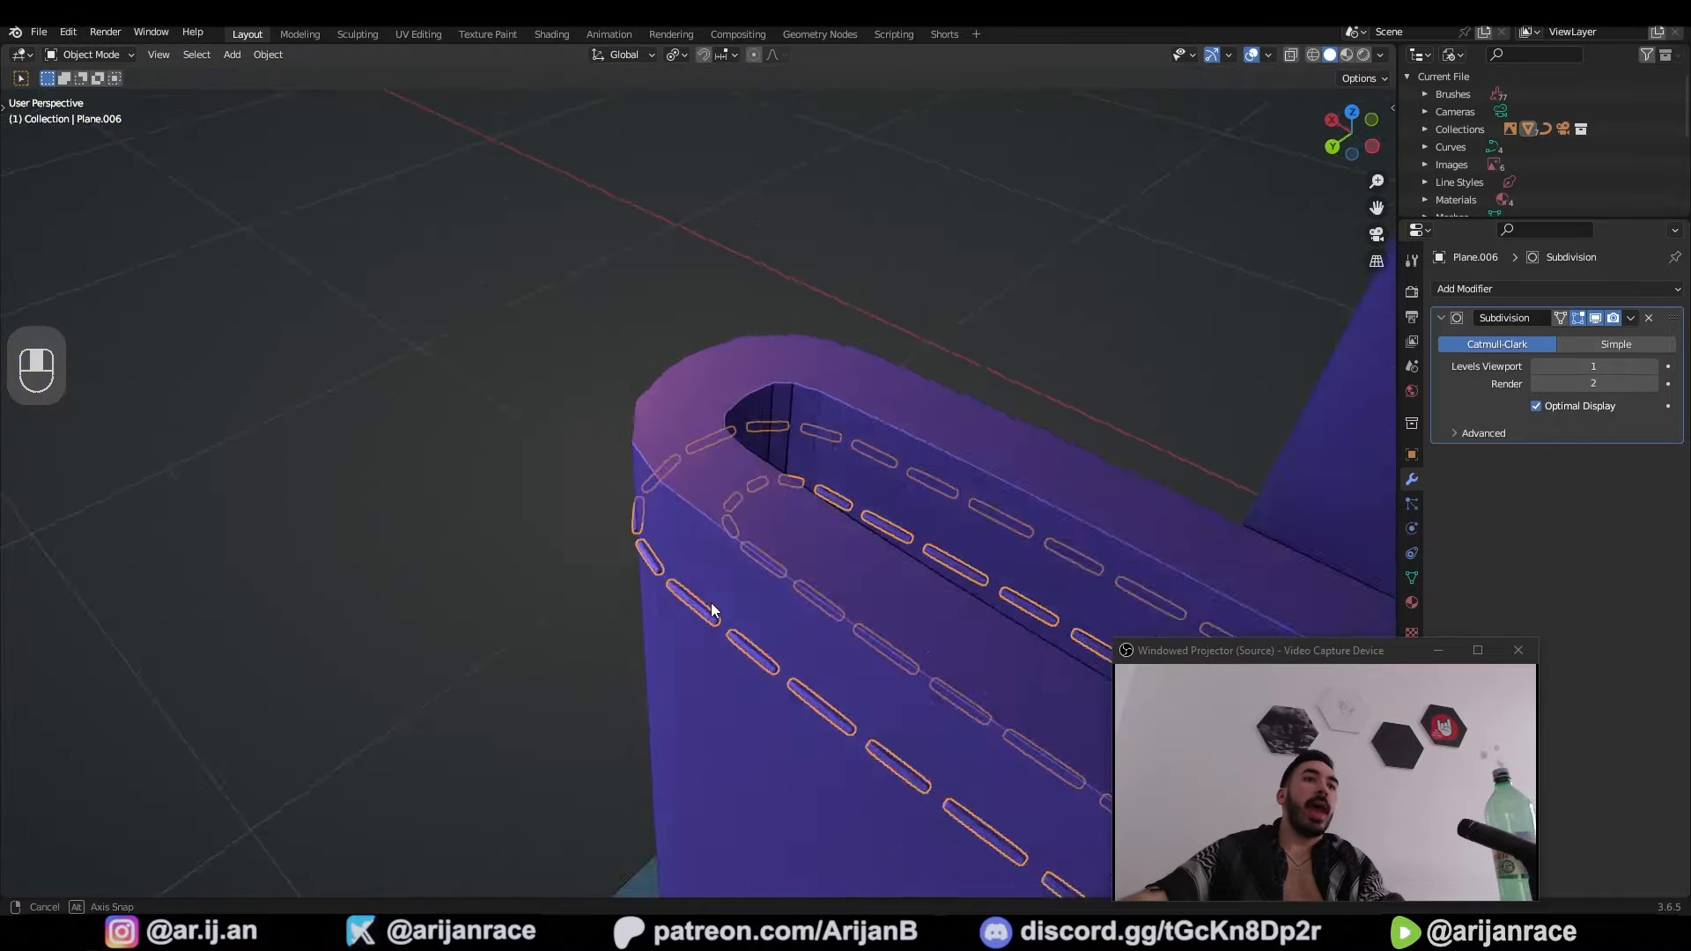
middle_drag(704, 603, 699, 595)
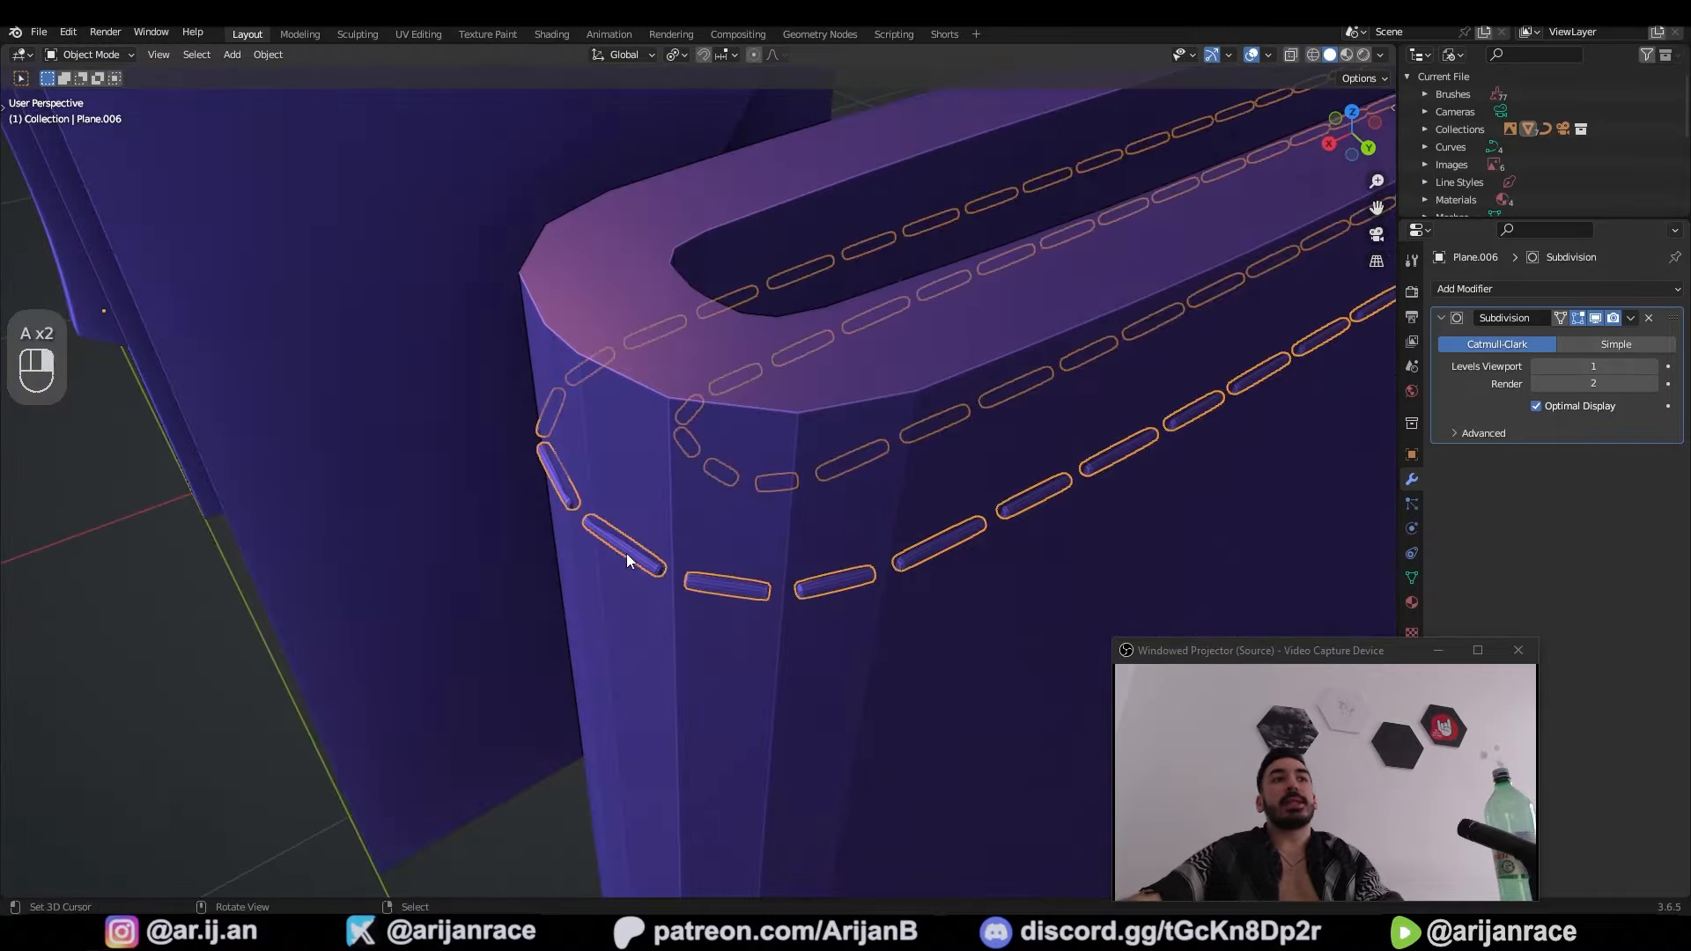
middle_drag(626, 553, 671, 516)
key(a)
right_click(661, 511)
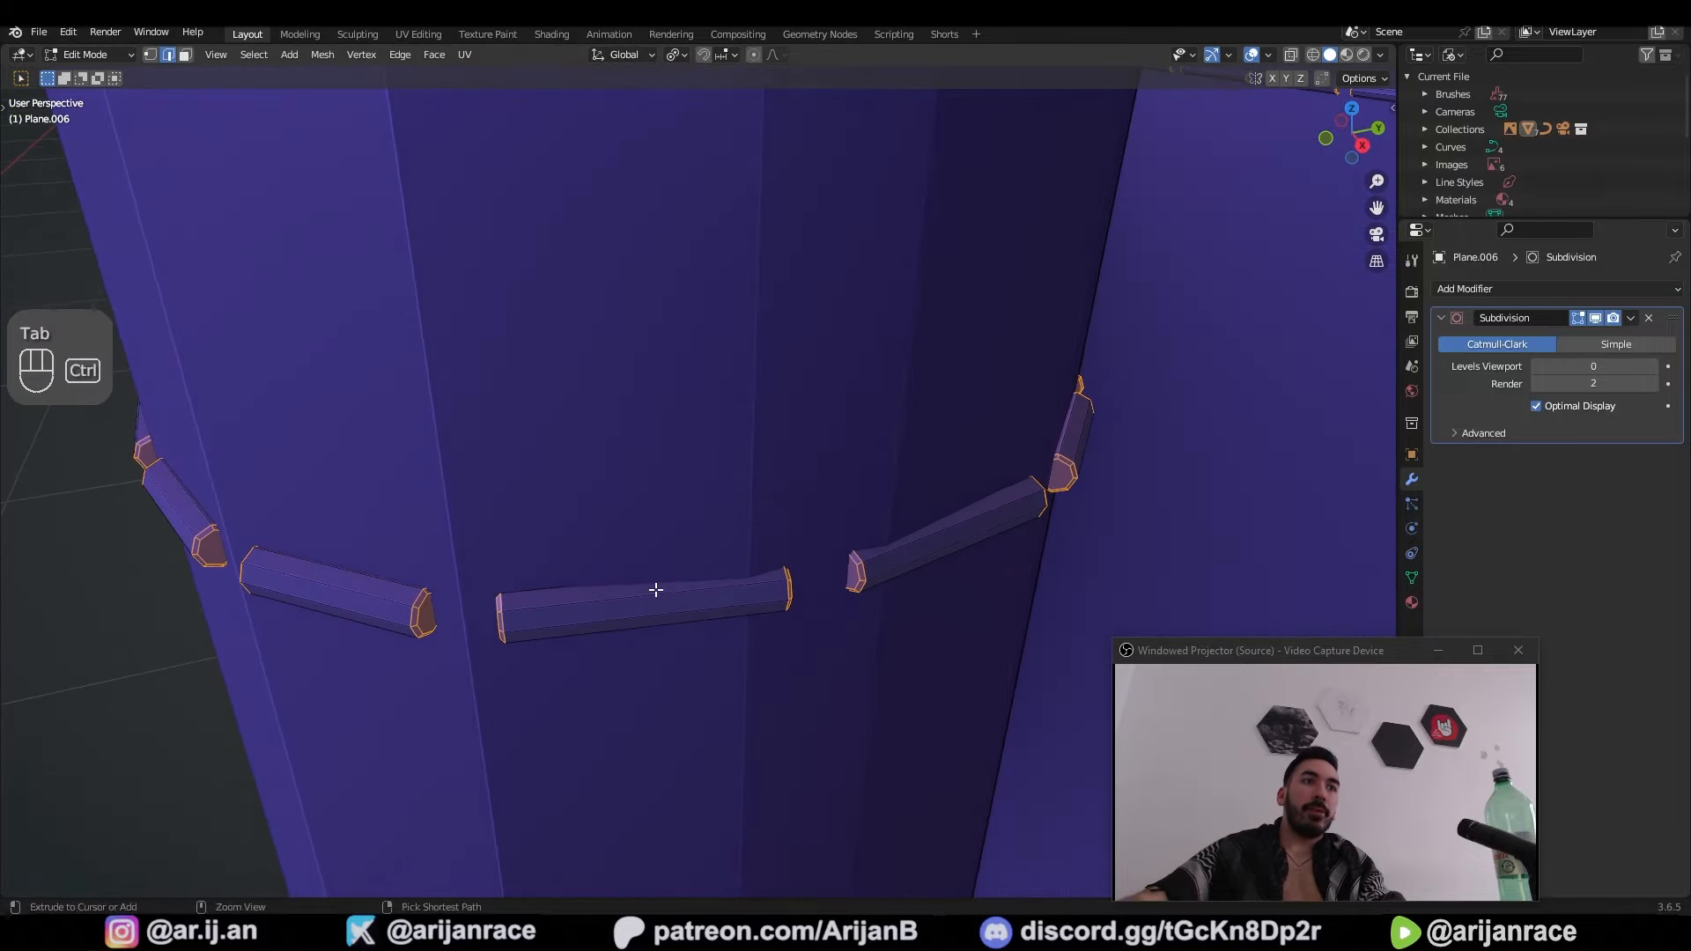
Step: Add a centre loop cut to the two outer stitches at the bend and move each outward in the global XY plane
key(ctrl+r)
click(656, 589)
right_click(656, 589)
middle_drag(655, 590, 709, 611)
key(g)
key(shift+z)
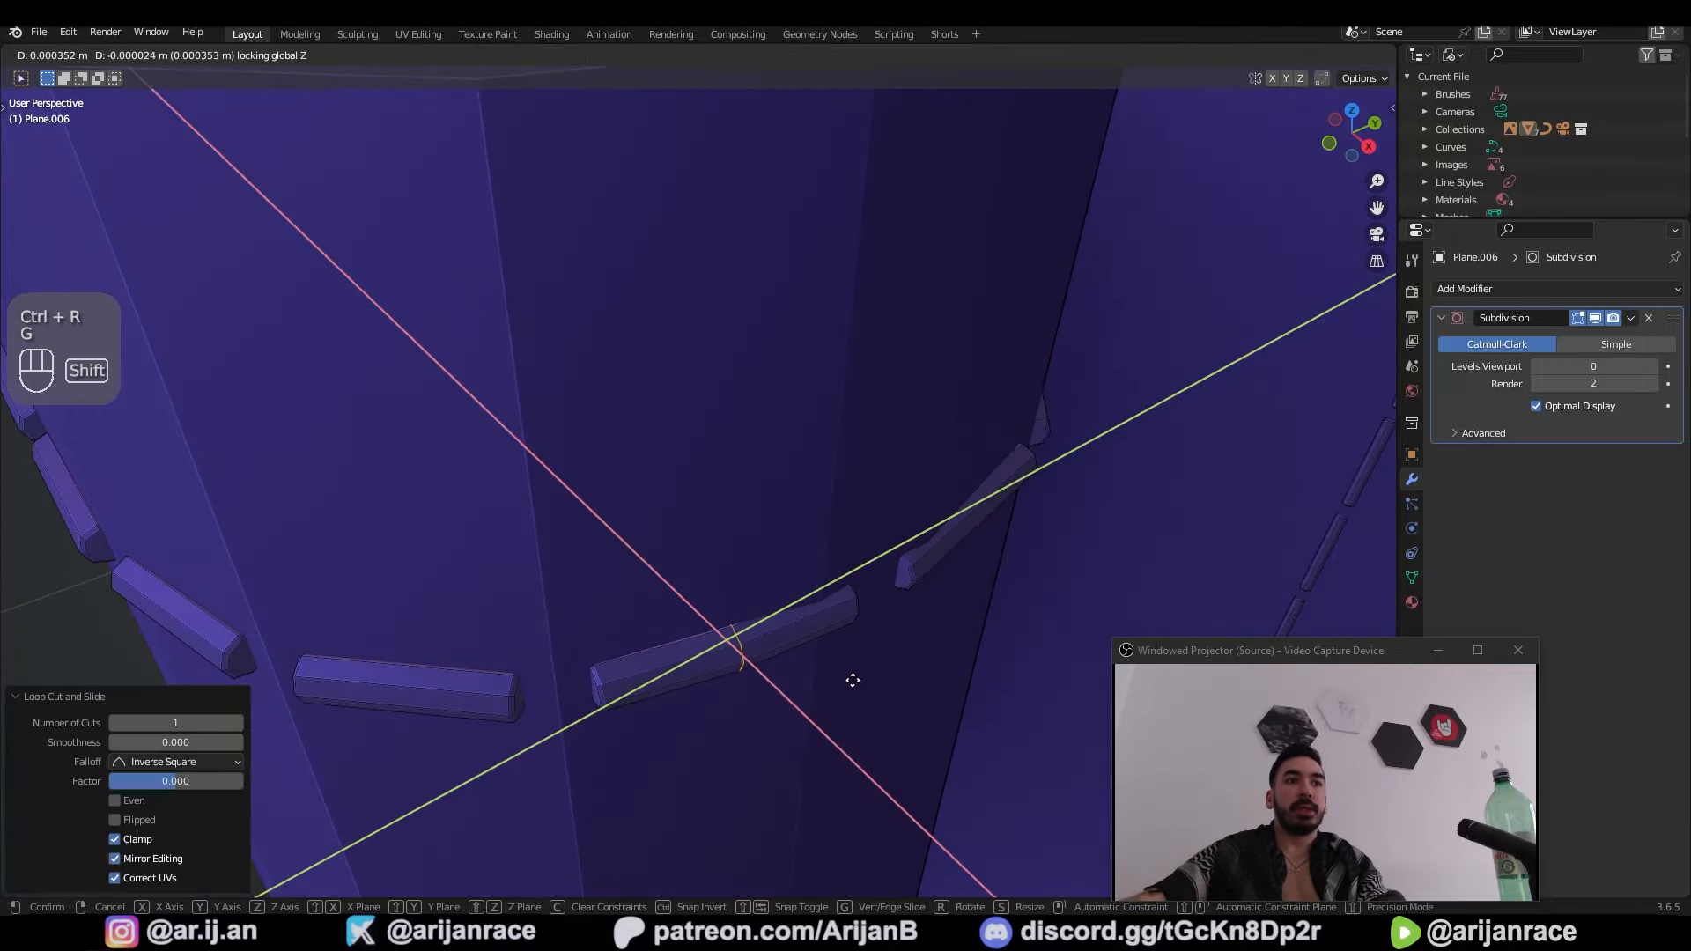
click(853, 680)
key(ctrl+r)
click(907, 634)
key(g)
key(x)
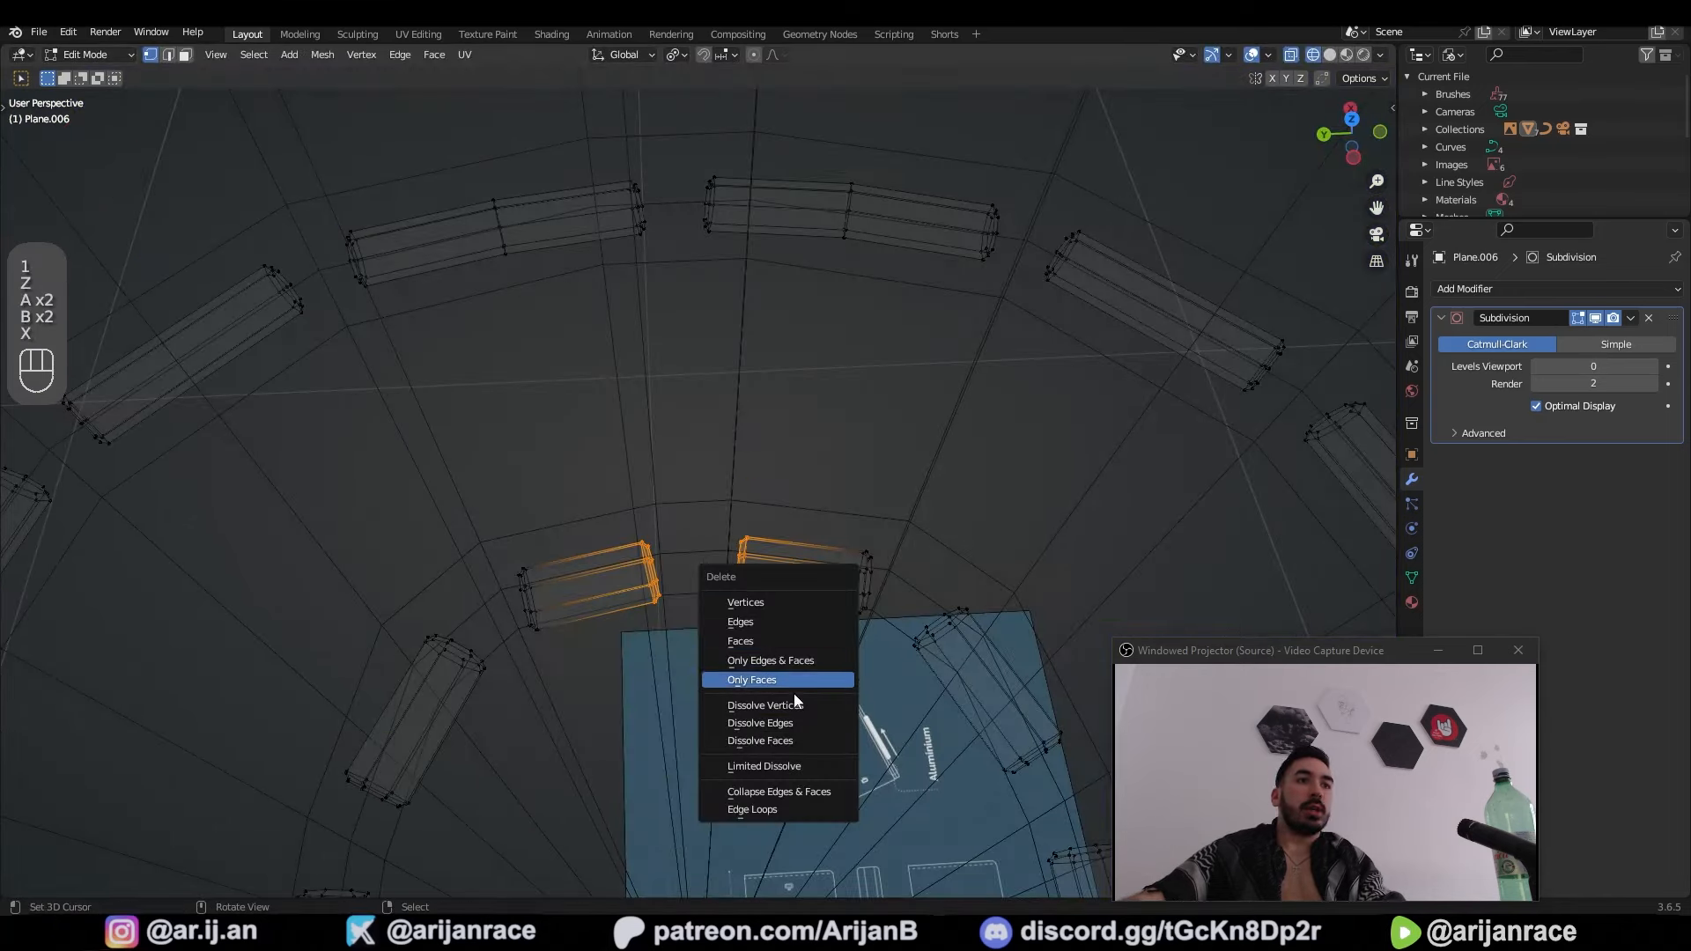
click(780, 643)
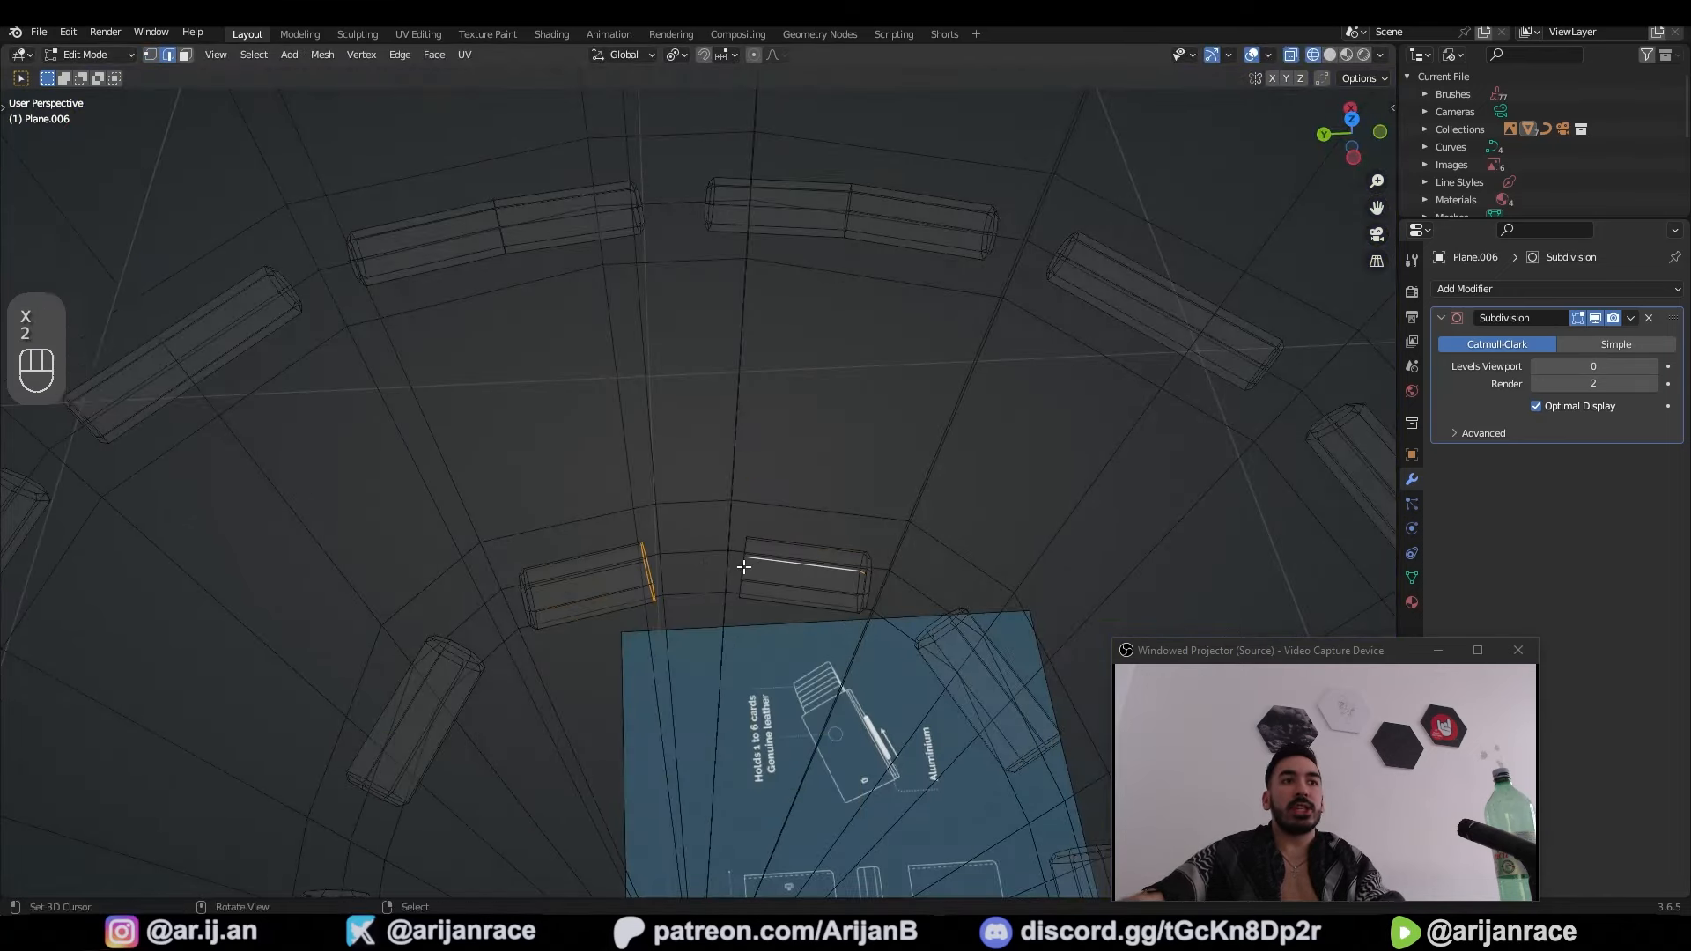
right_click(868, 528)
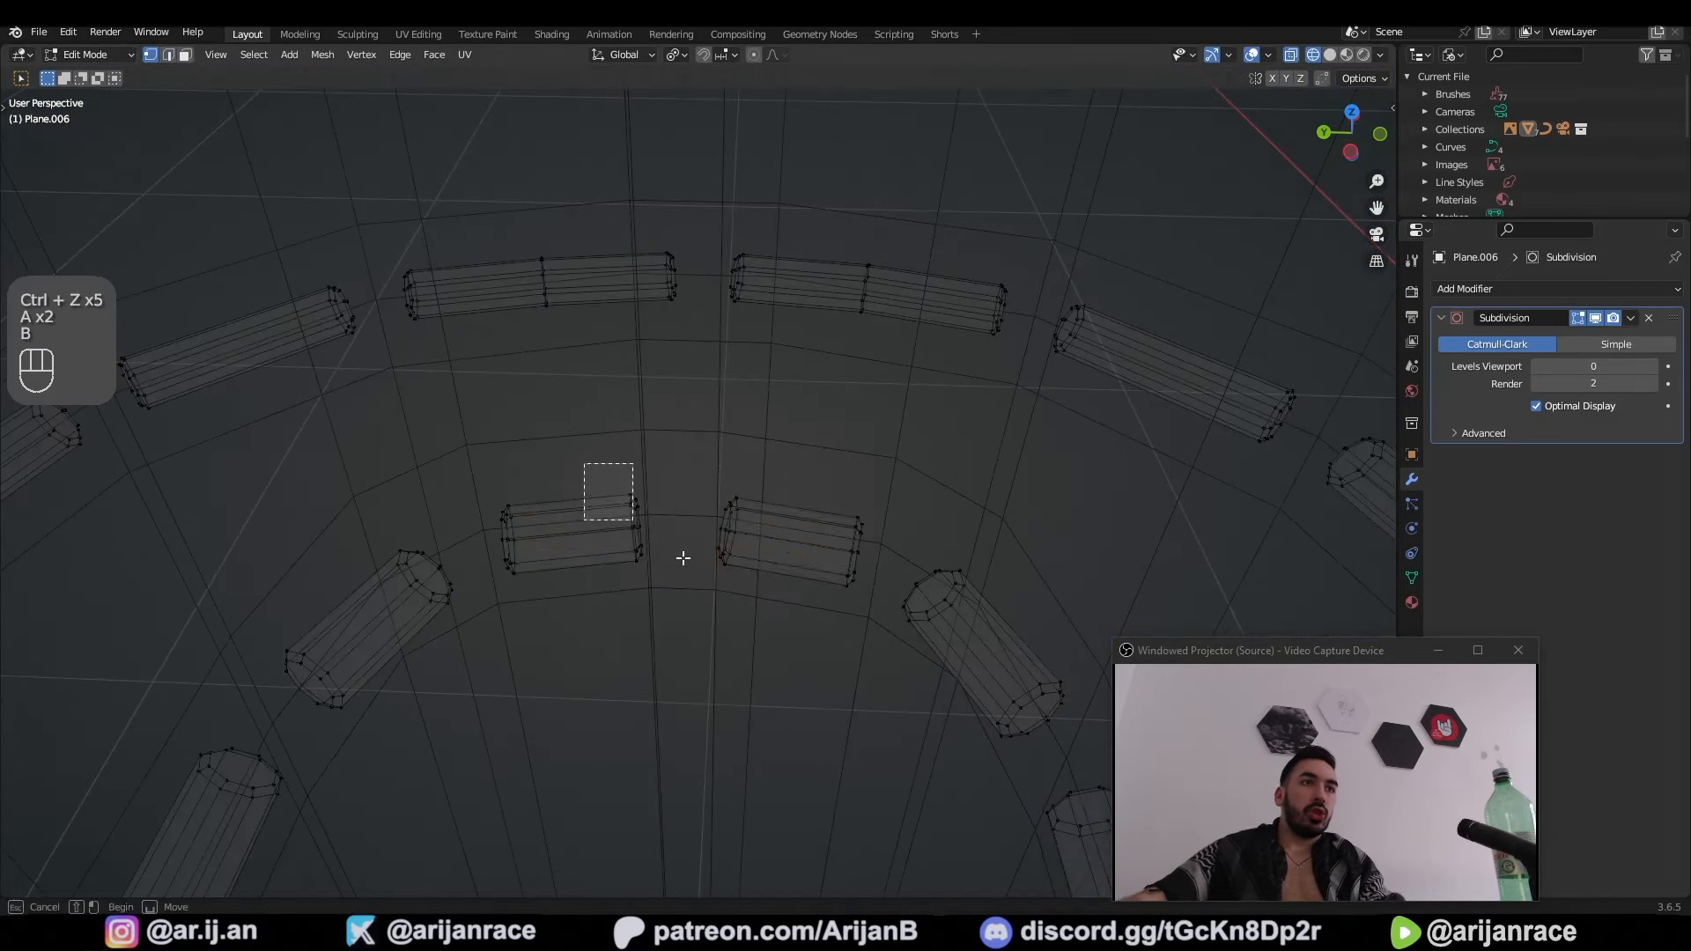
Step: Delete the facing end caps of the two short inner stitches at the bend
key(b)
drag(494, 467, 749, 581)
key(x)
click(809, 566)
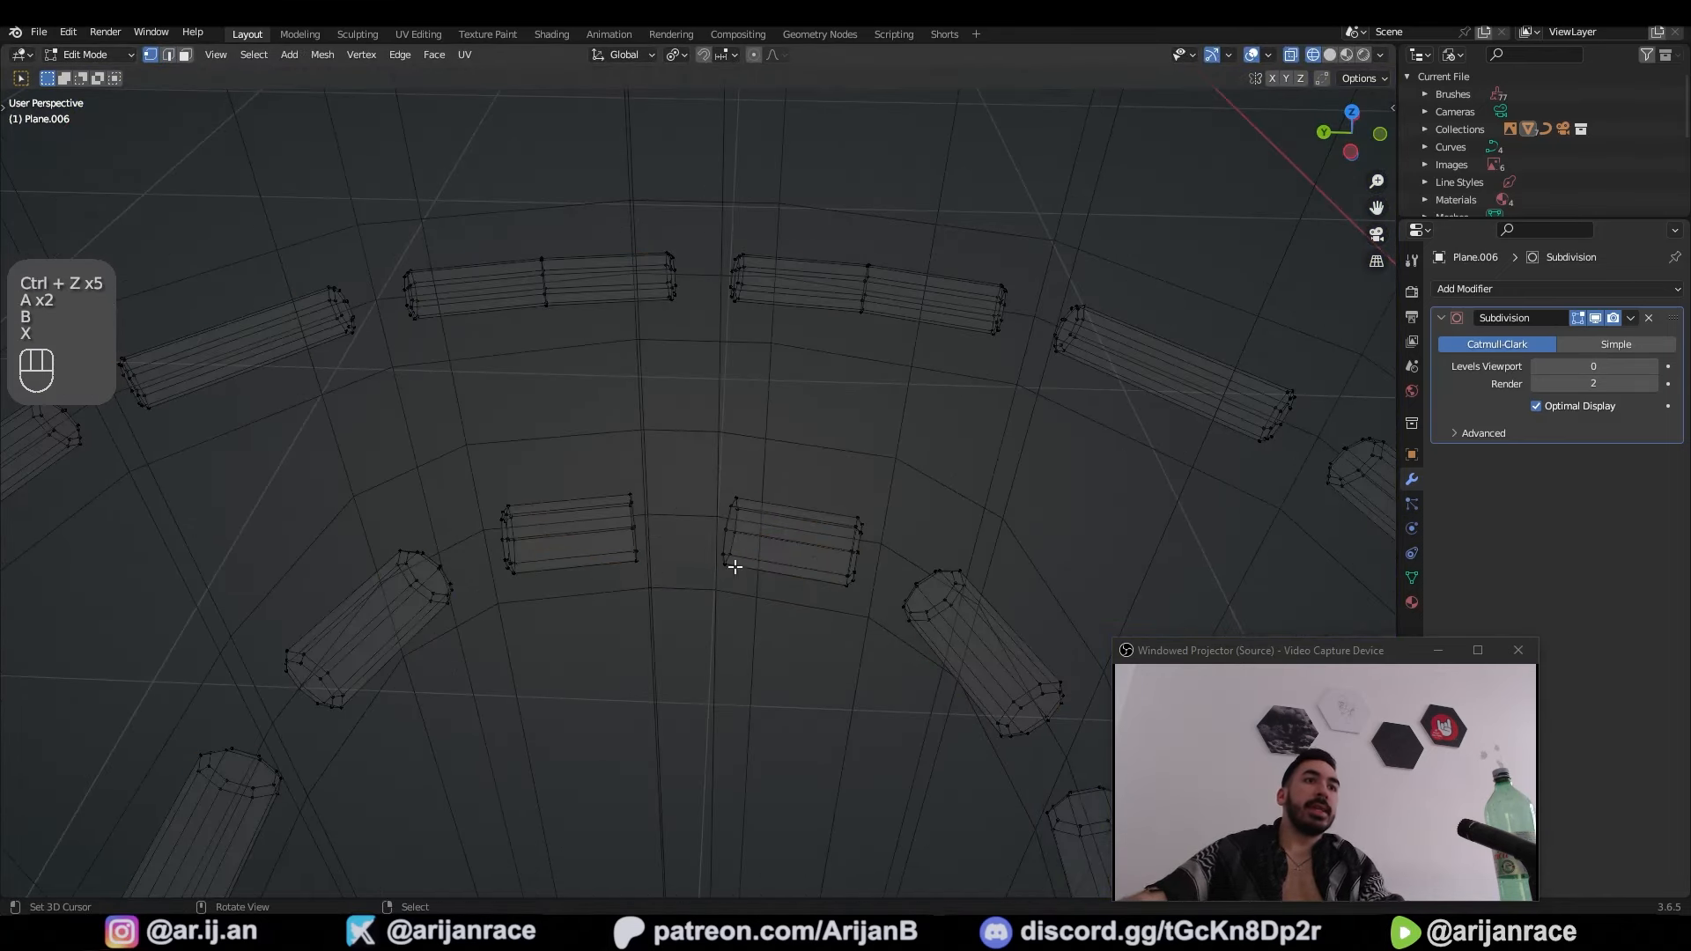
Step: Bridge the open end loops of the two inner bend stitches and return to object mode in solid display
alt+right_click(627, 521)
alt+shift+right_click(778, 541)
middle_drag(778, 541, 655, 414)
key(w)
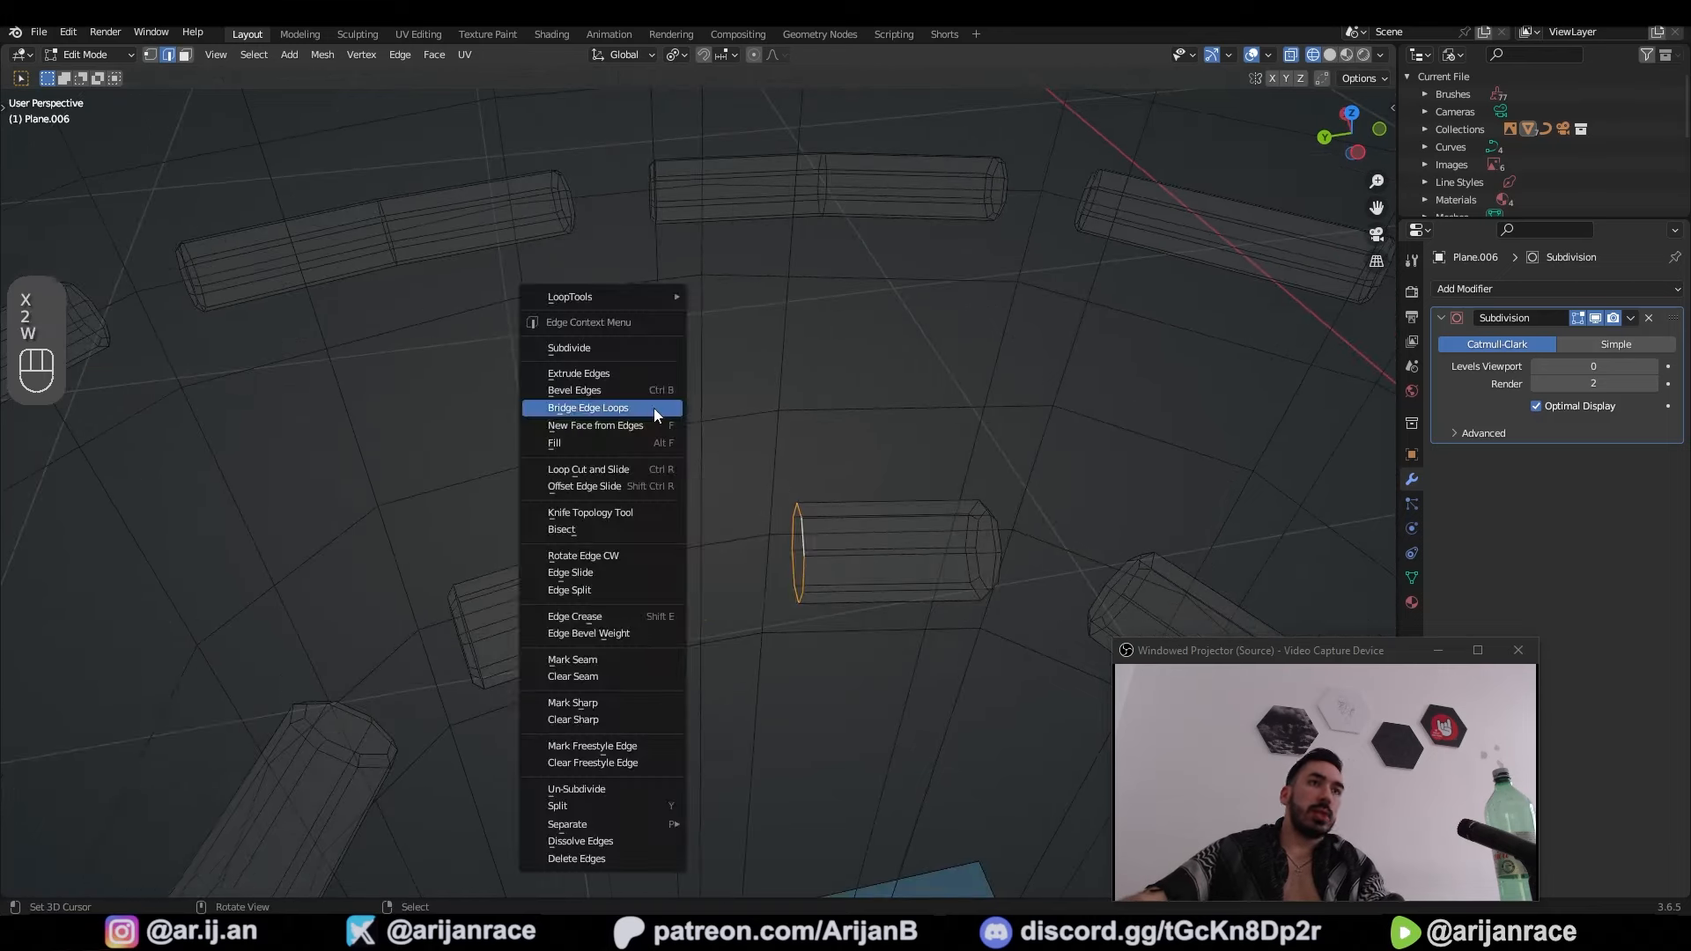
click(655, 414)
key(z)
key(Tab)
scroll(687, 522, down, 5)
mouse_move(685, 520)
middle_down()
mouse_move(600, 551)
mouse_move(576, 542)
middle_up()
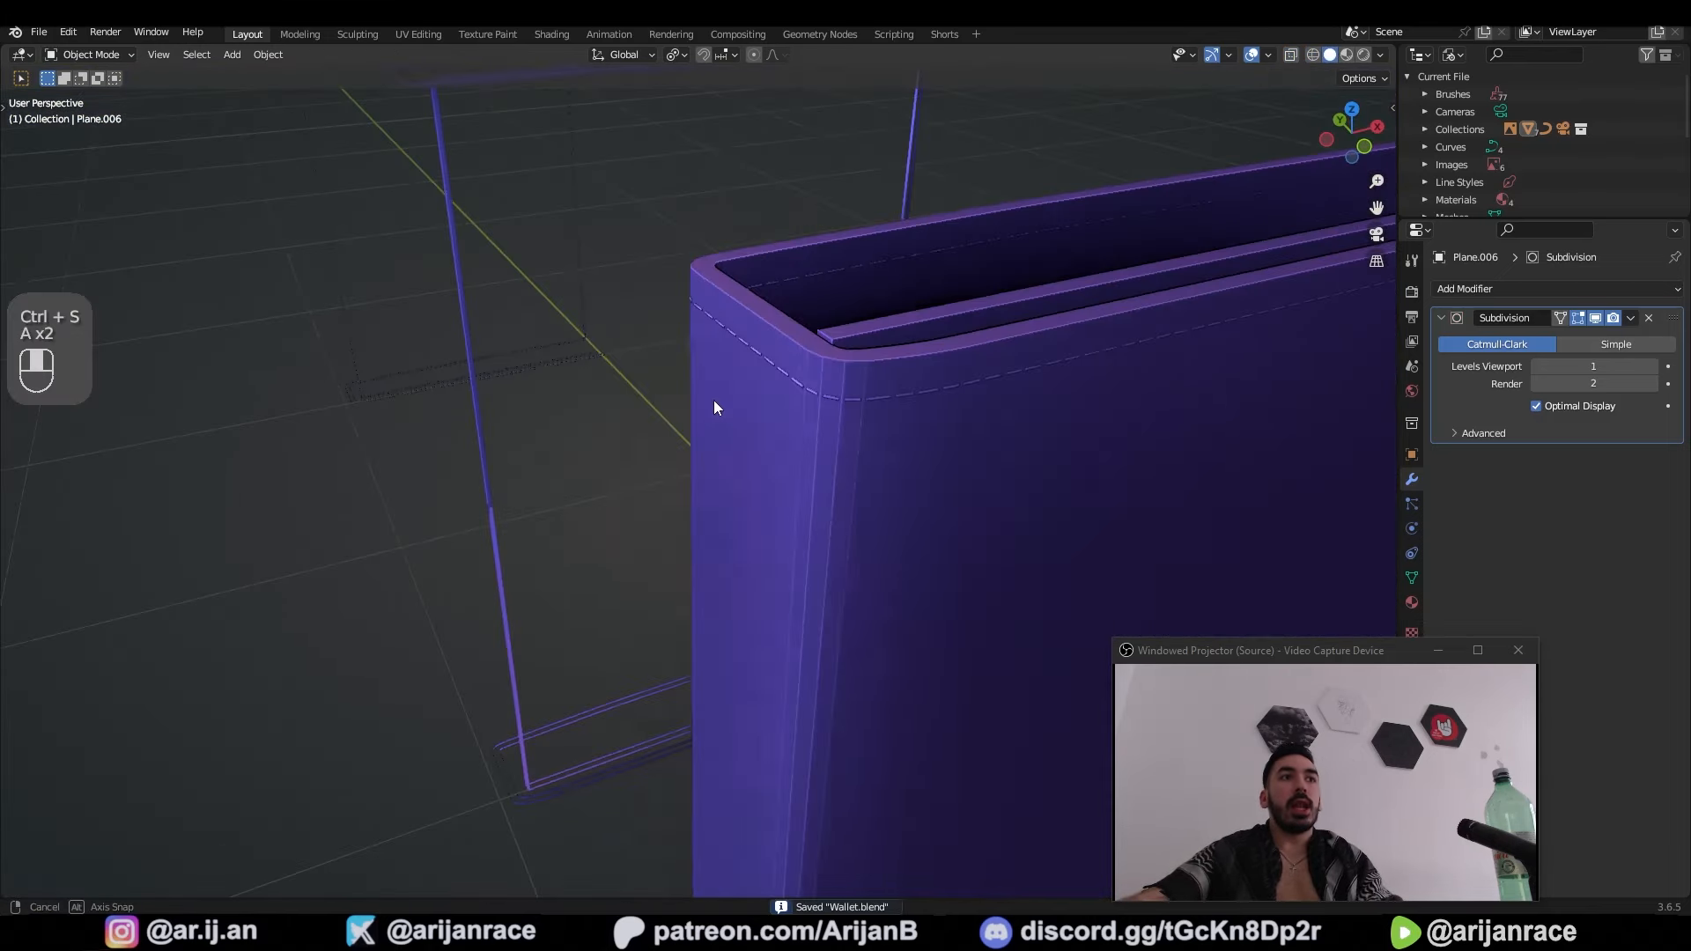
Step: Open the backup strip mesh for editing and dissolve its lengthwise centre edges
mouse_move(713, 400)
middle_down()
mouse_move(763, 410)
mouse_move(716, 420)
mouse_move(688, 405)
middle_up()
right_click(749, 382)
scroll(716, 420, up, 3)
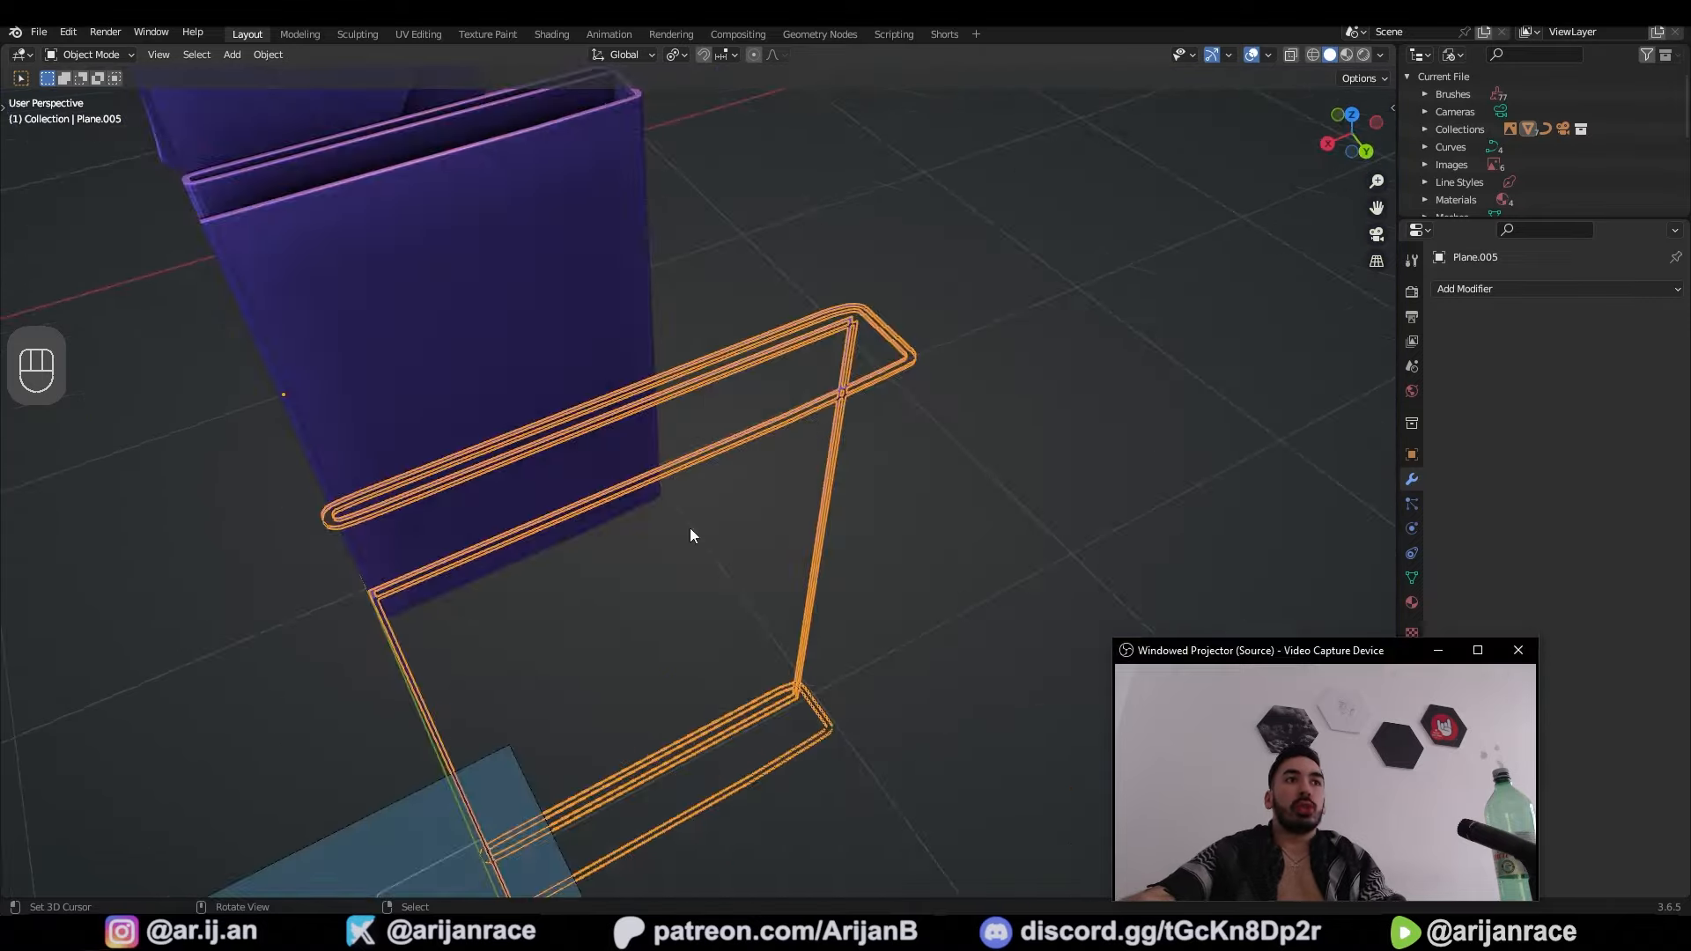
scroll(689, 526, up, 3)
key(Tab)
middle_drag(690, 527, 1083, 509)
key(2)
key(x)
click(1049, 590)
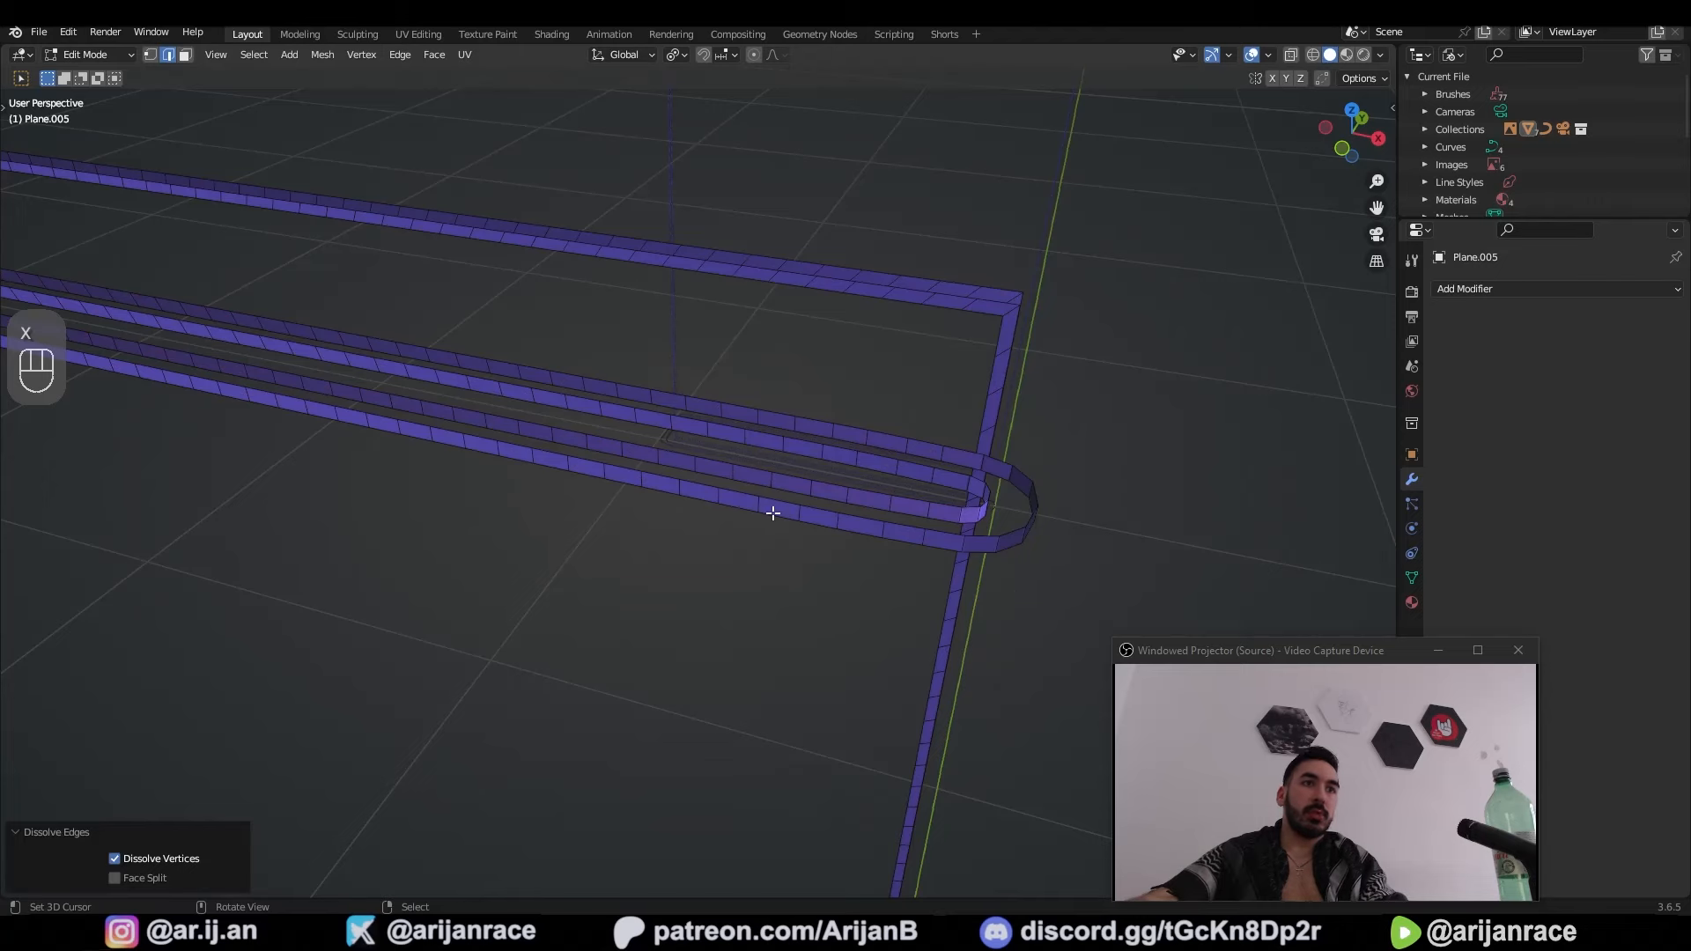
Step: Select all cross edges of the strips by similar amount of faces around an edge
middle_drag(773, 514, 763, 512)
key(ctrl+z)
key(ctrl+z)
key(shift+g)
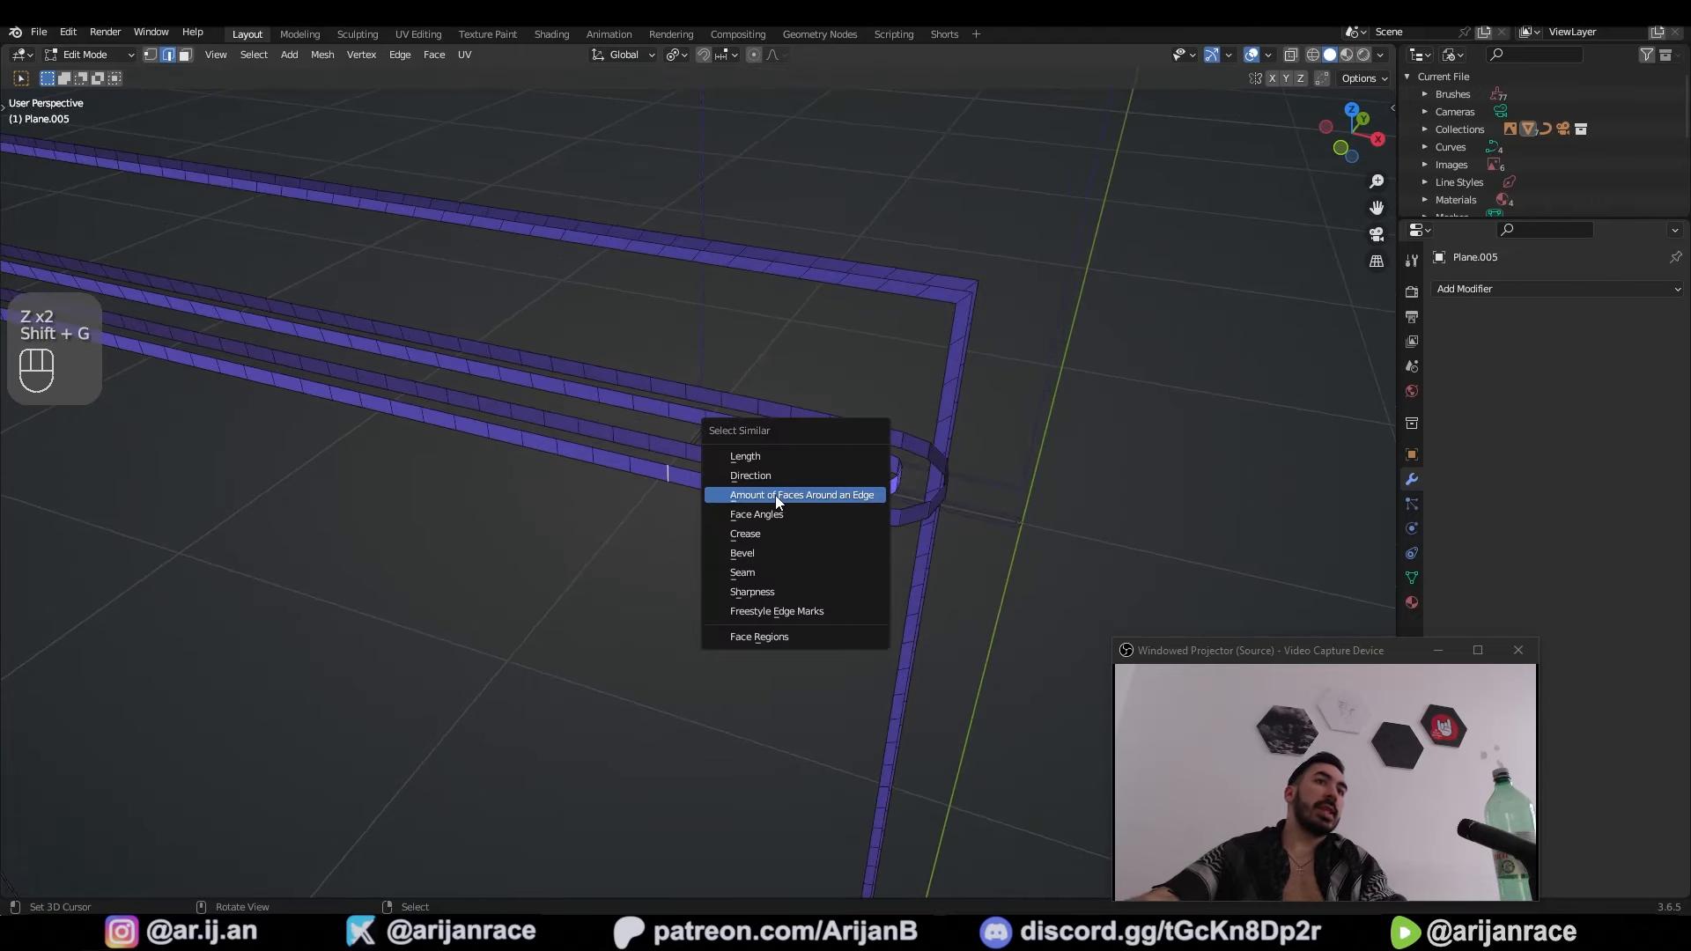
click(775, 495)
Step: Bevel the selected cross edges by about 0.003 m to form evenly spaced square faces
middle_drag(775, 495, 919, 390)
scroll(1132, 423, up, 5)
middle_drag(981, 335, 921, 404)
scroll(921, 405, up, 3)
scroll(923, 405, down, 2)
key(ctrl+b)
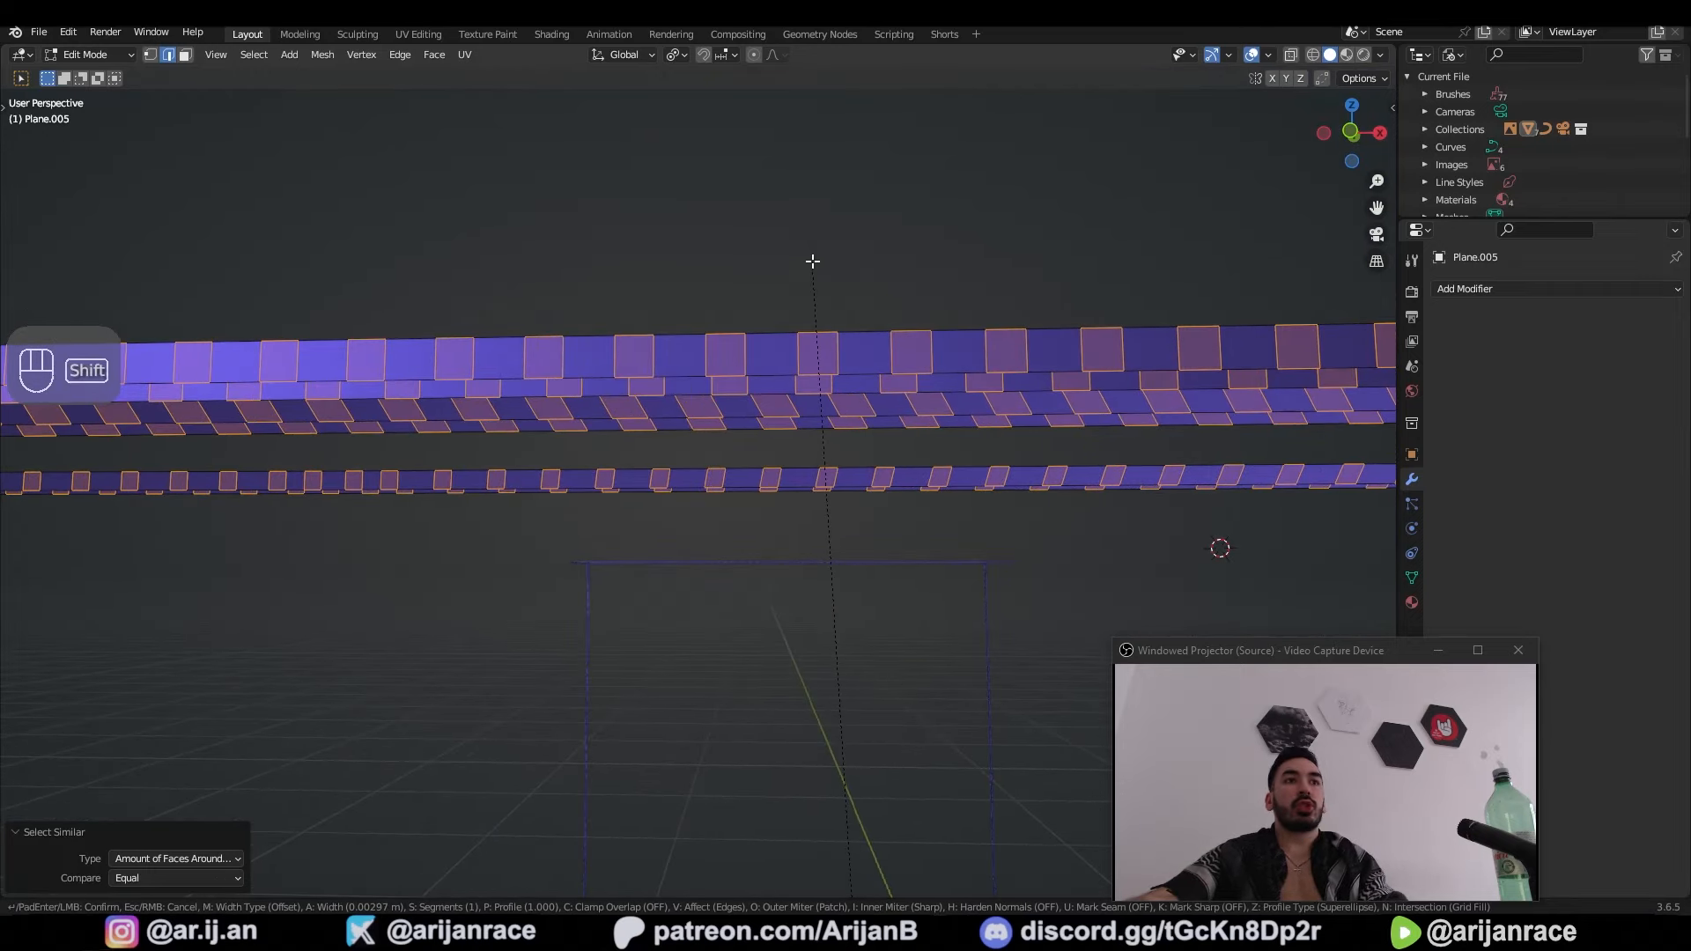
right_click(582, 240)
Step: Invert the face selection and delete the strip faces between the beveled squares
key(3)
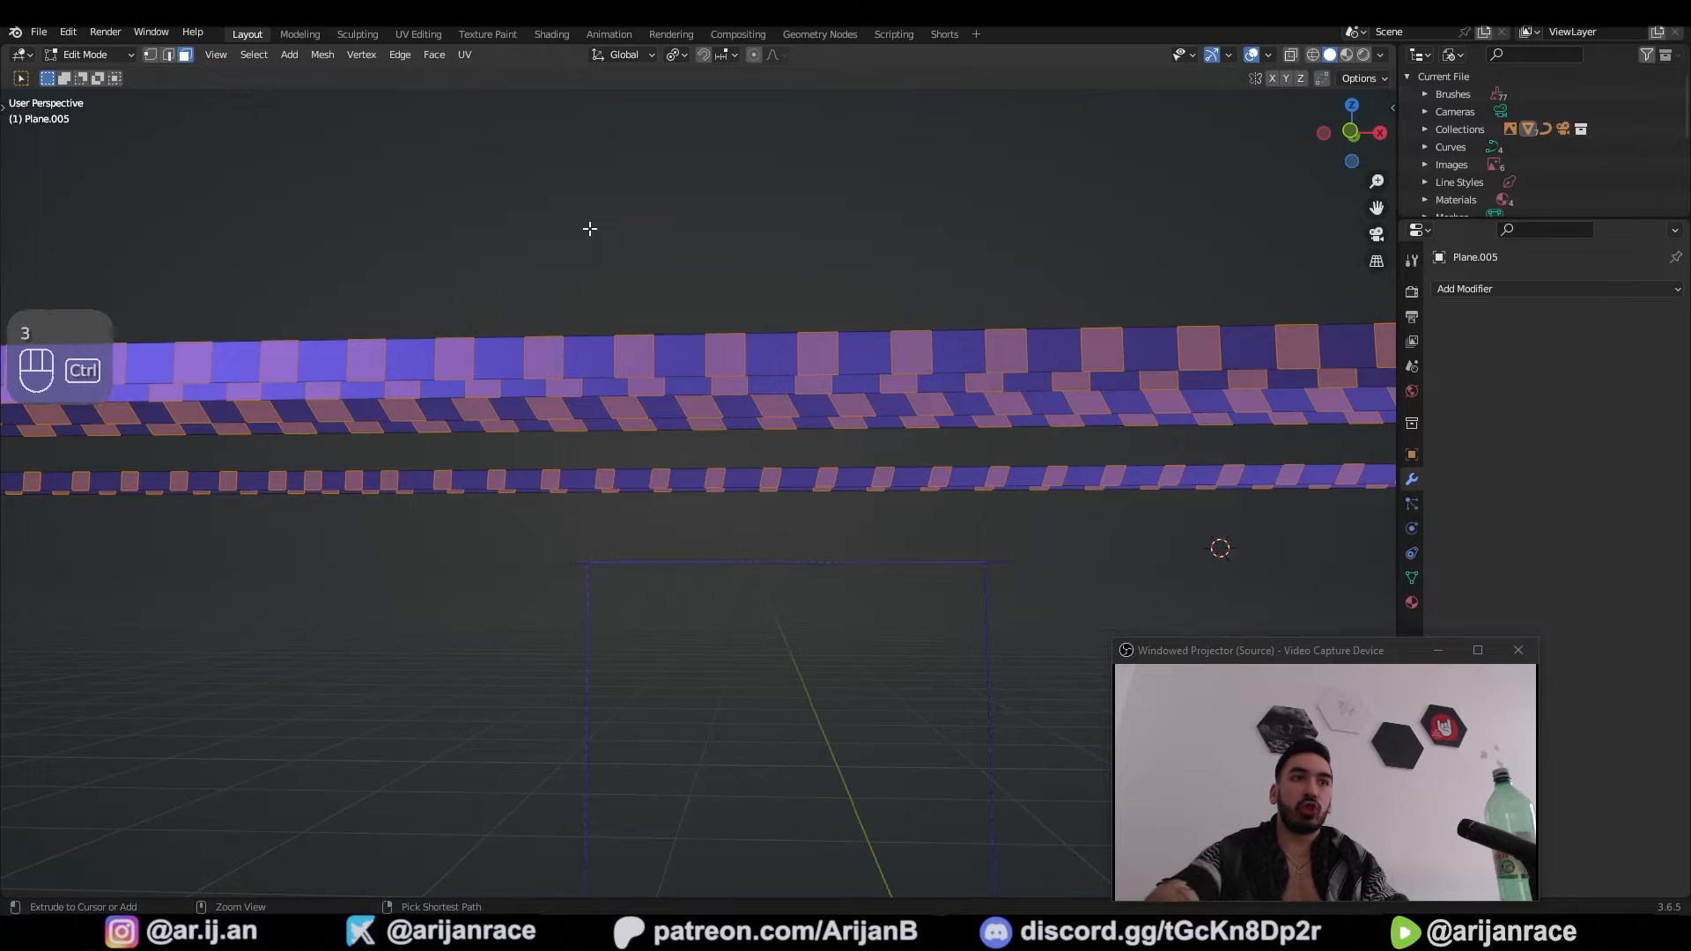
key(ctrl+i)
key(z)
key(z)
scroll(705, 378, down, 3)
key(x)
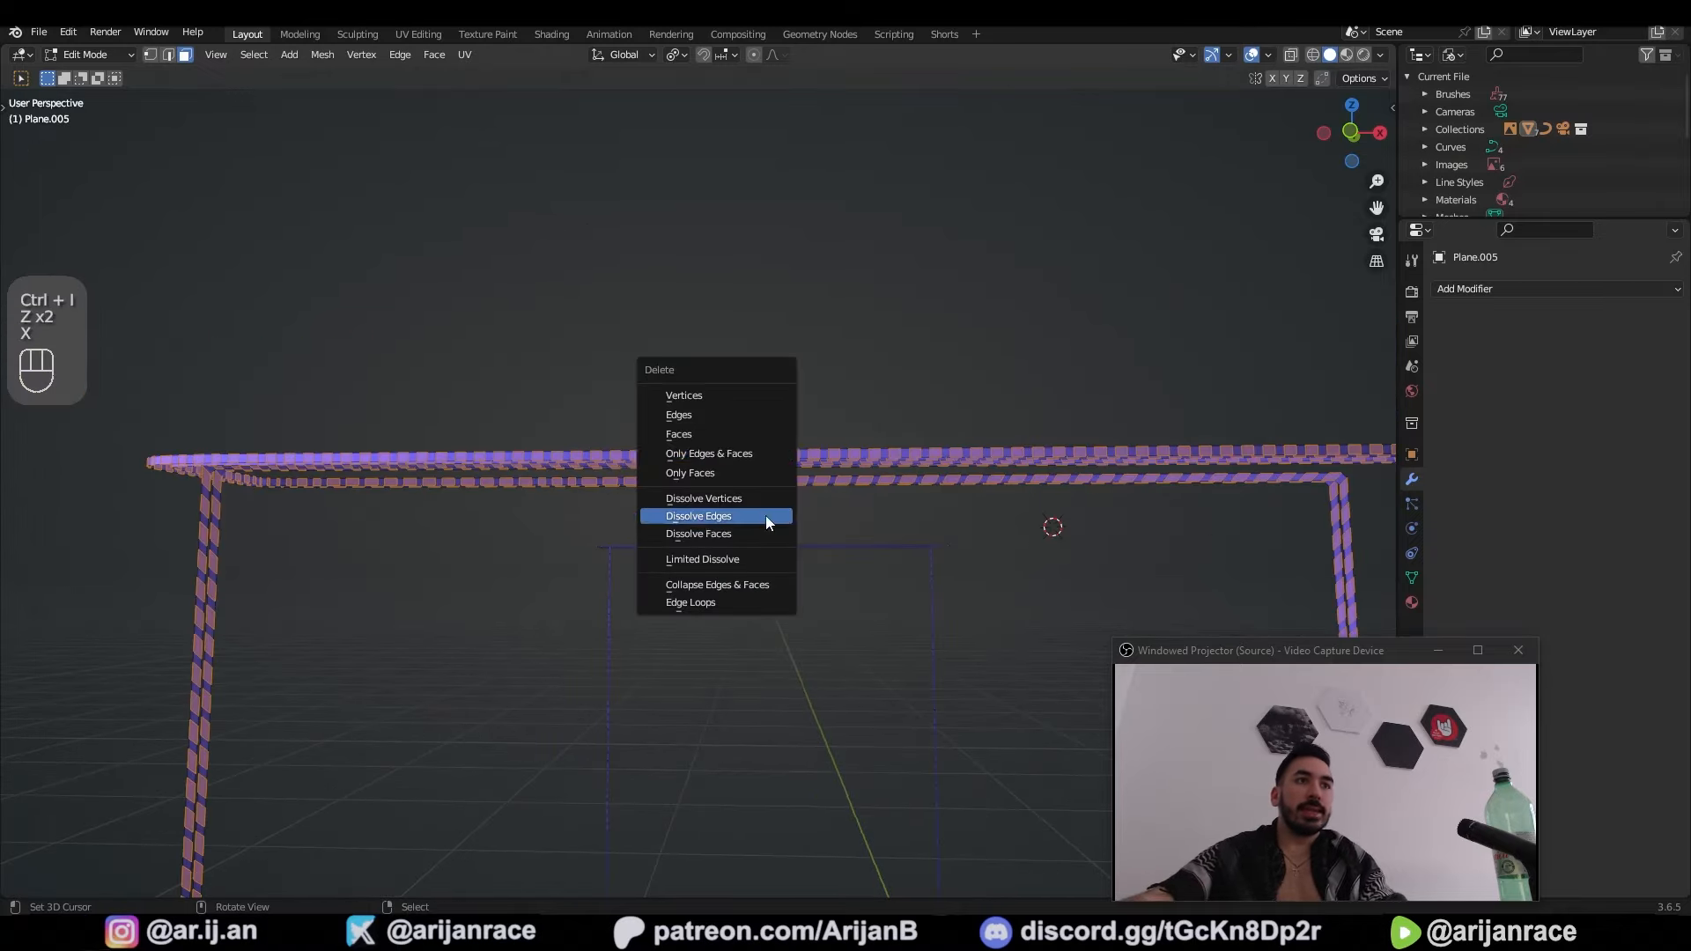
click(711, 434)
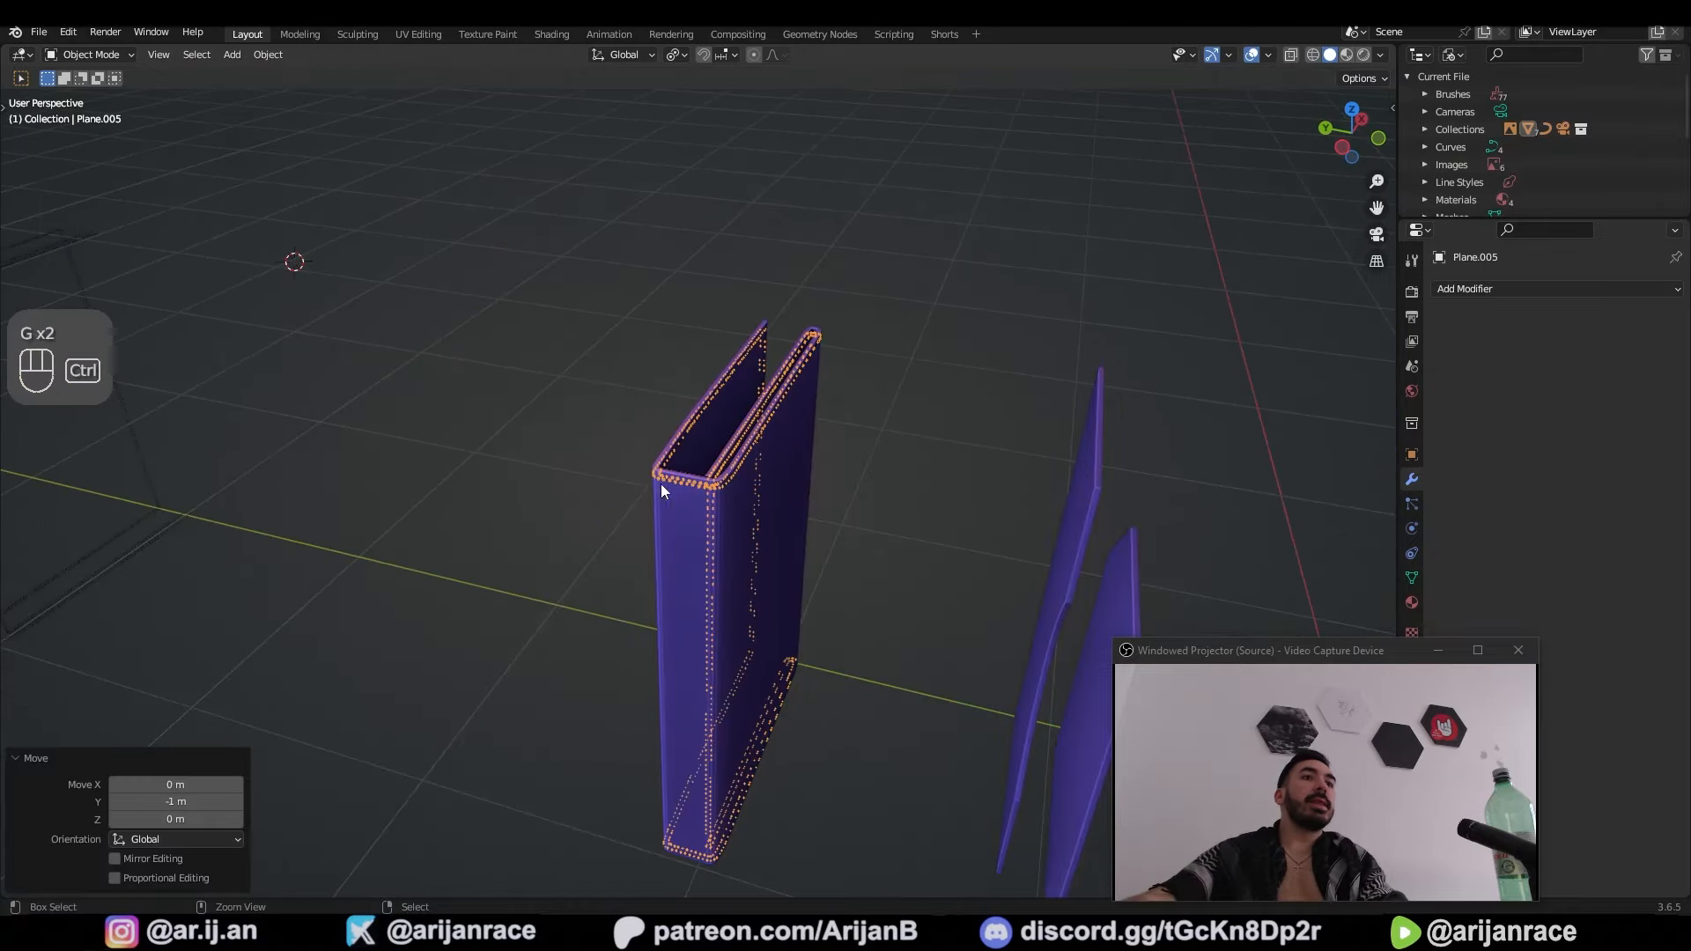
Step: Select all the square patches lying between the stitches and subdivide them once
scroll(660, 484, up, 8)
key(a)
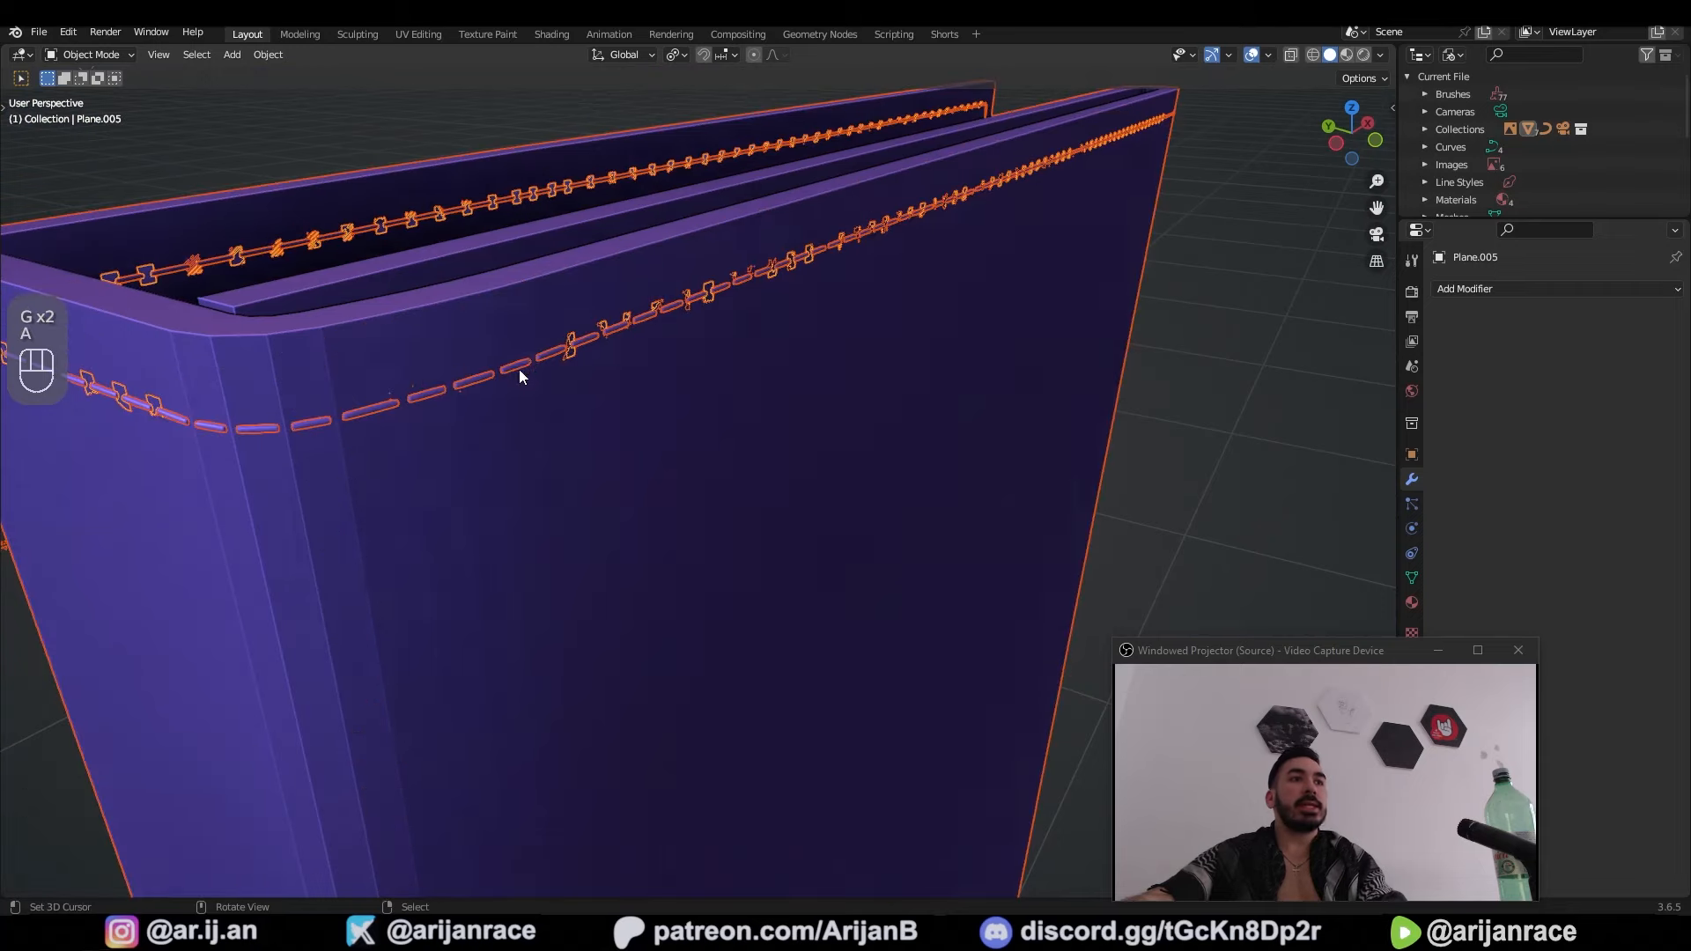
right_click(530, 358)
key(z)
right_click(531, 355)
key(z)
key(s)
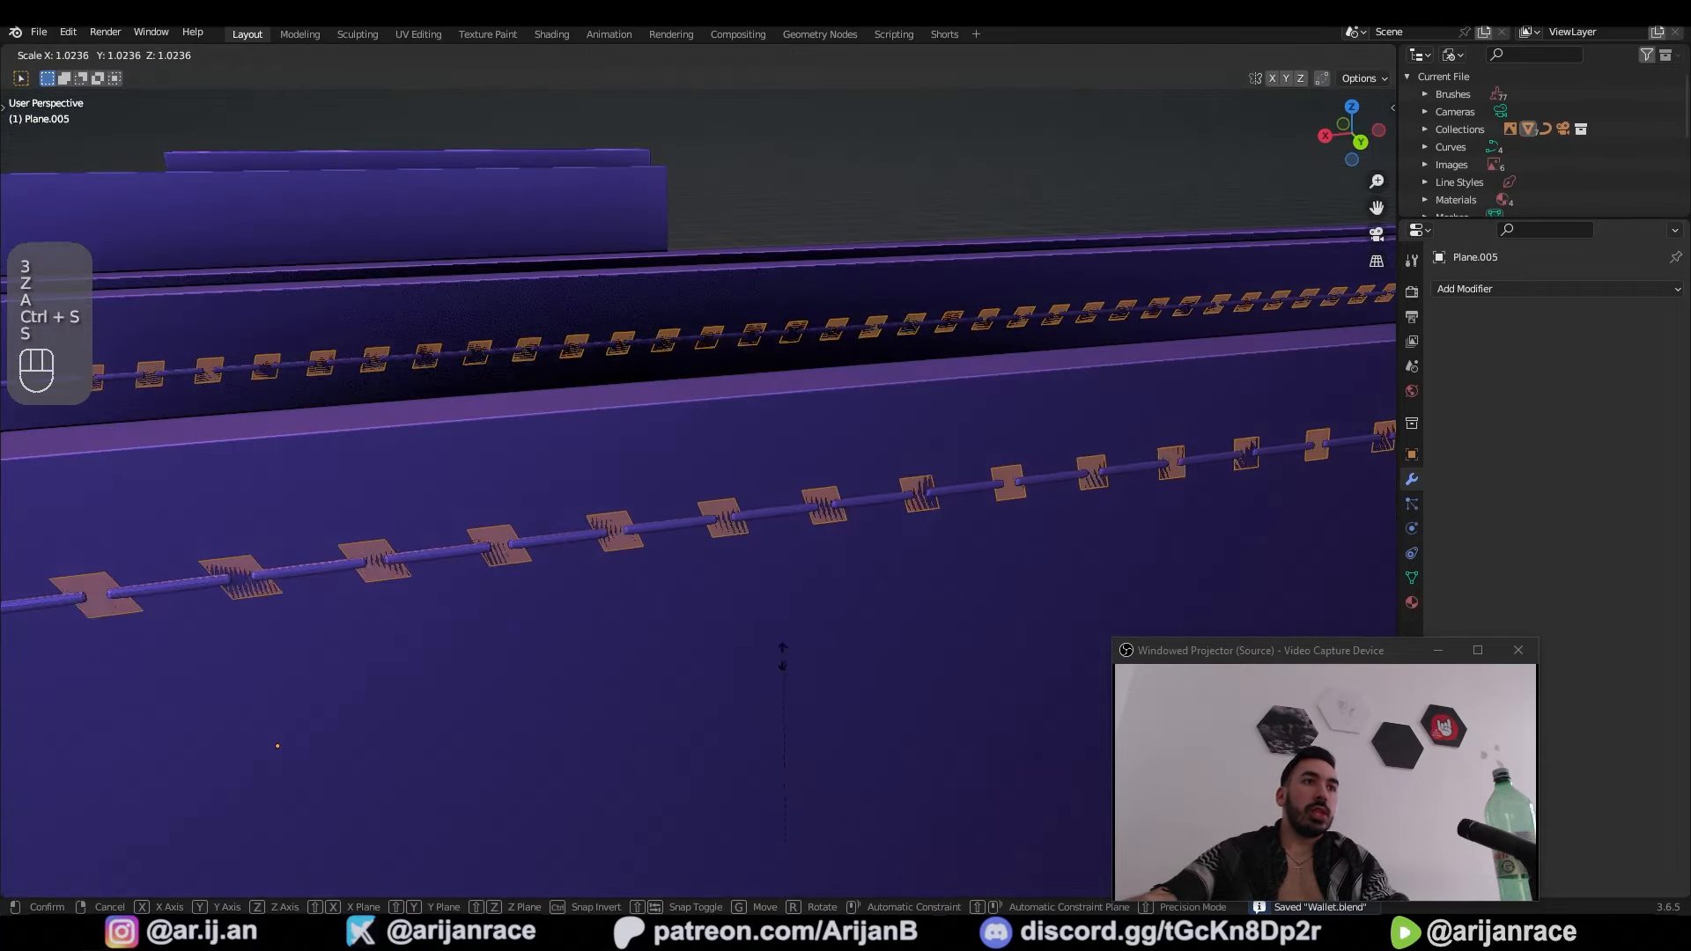
right_click(605, 416)
key(w)
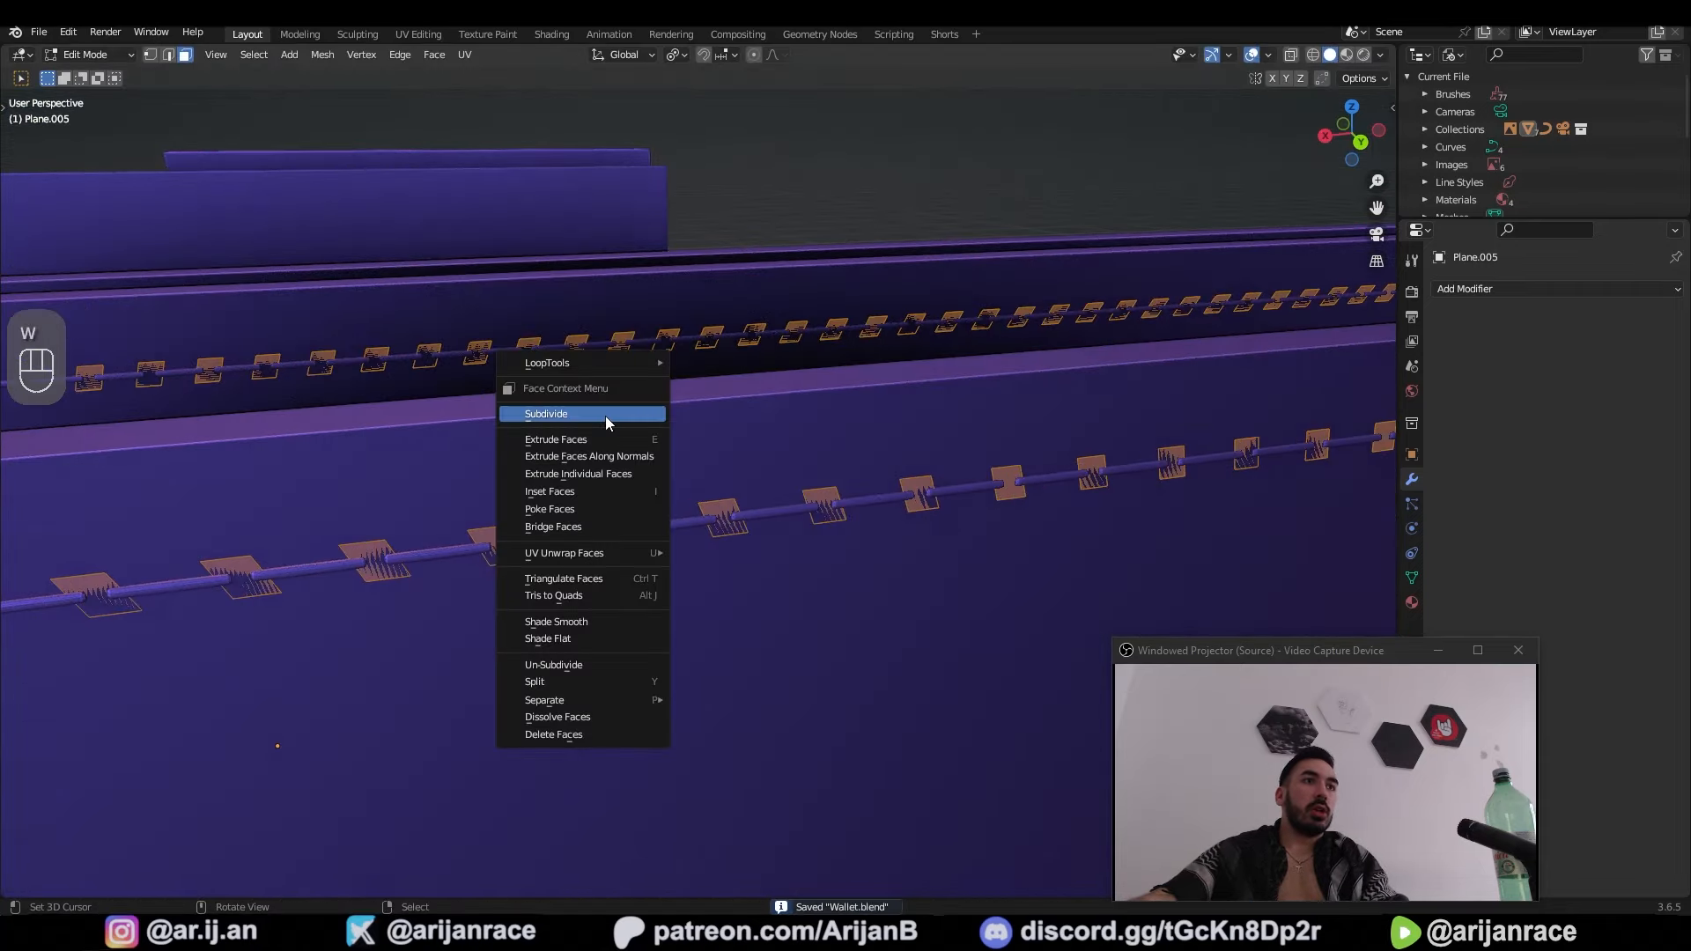
click(605, 415)
Step: Round the subdivided patches with LoopTools Circle and scale them down to stitch-hole size
key(w)
mouse_move(795, 319)
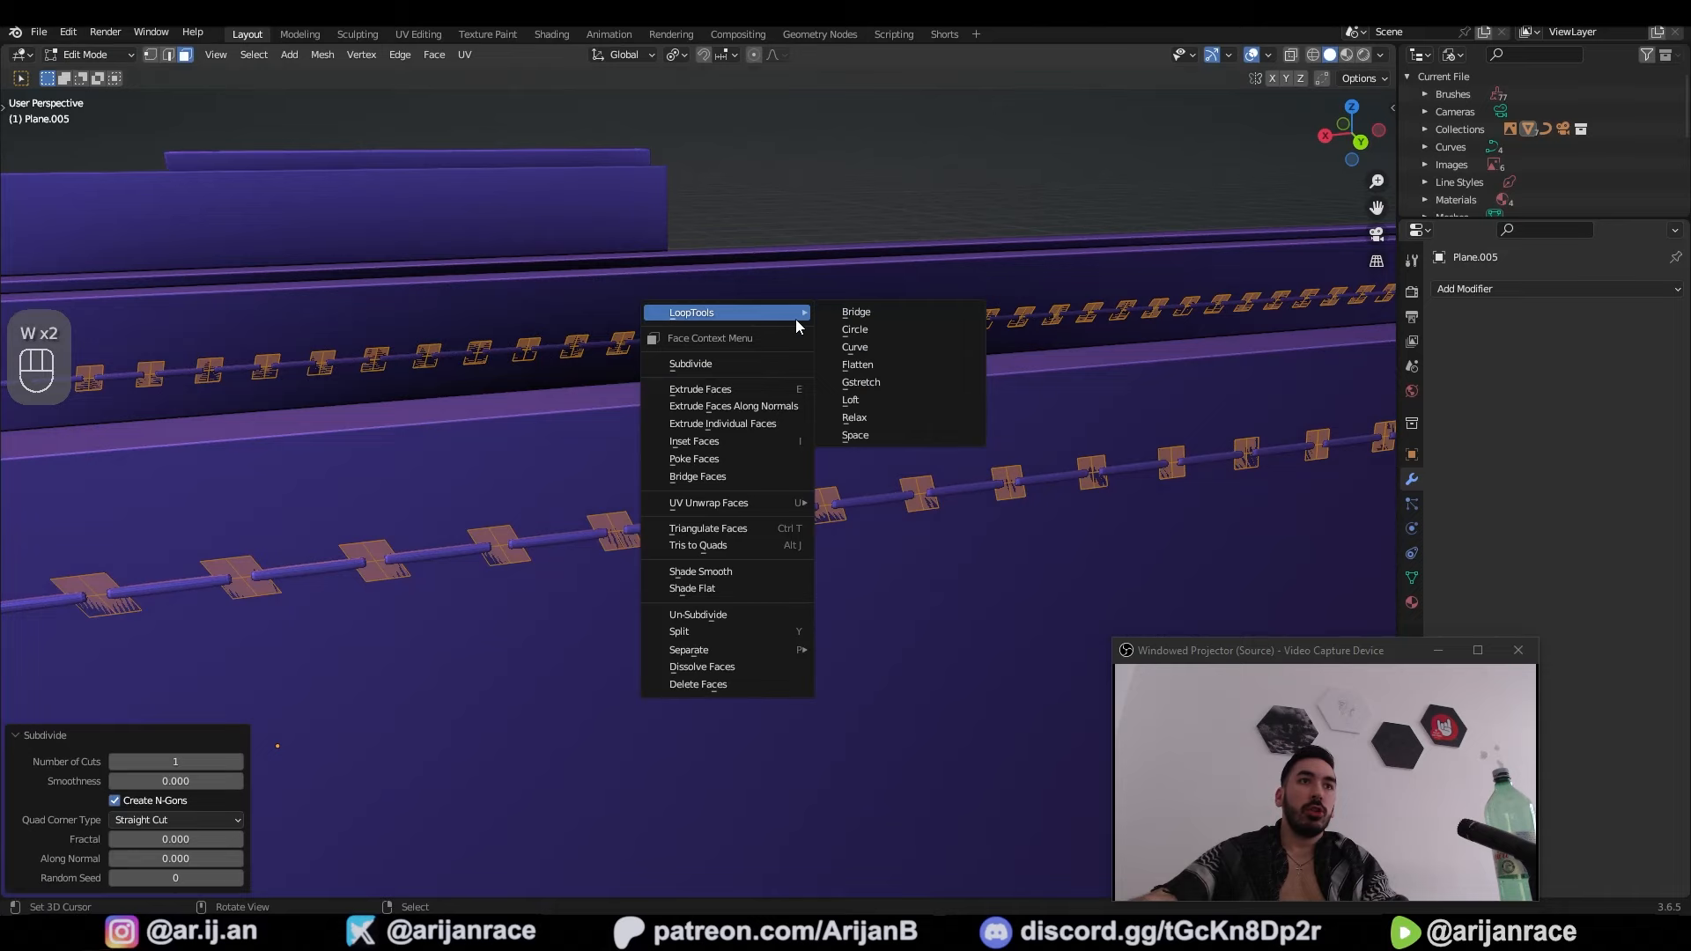
click(846, 331)
key(s)
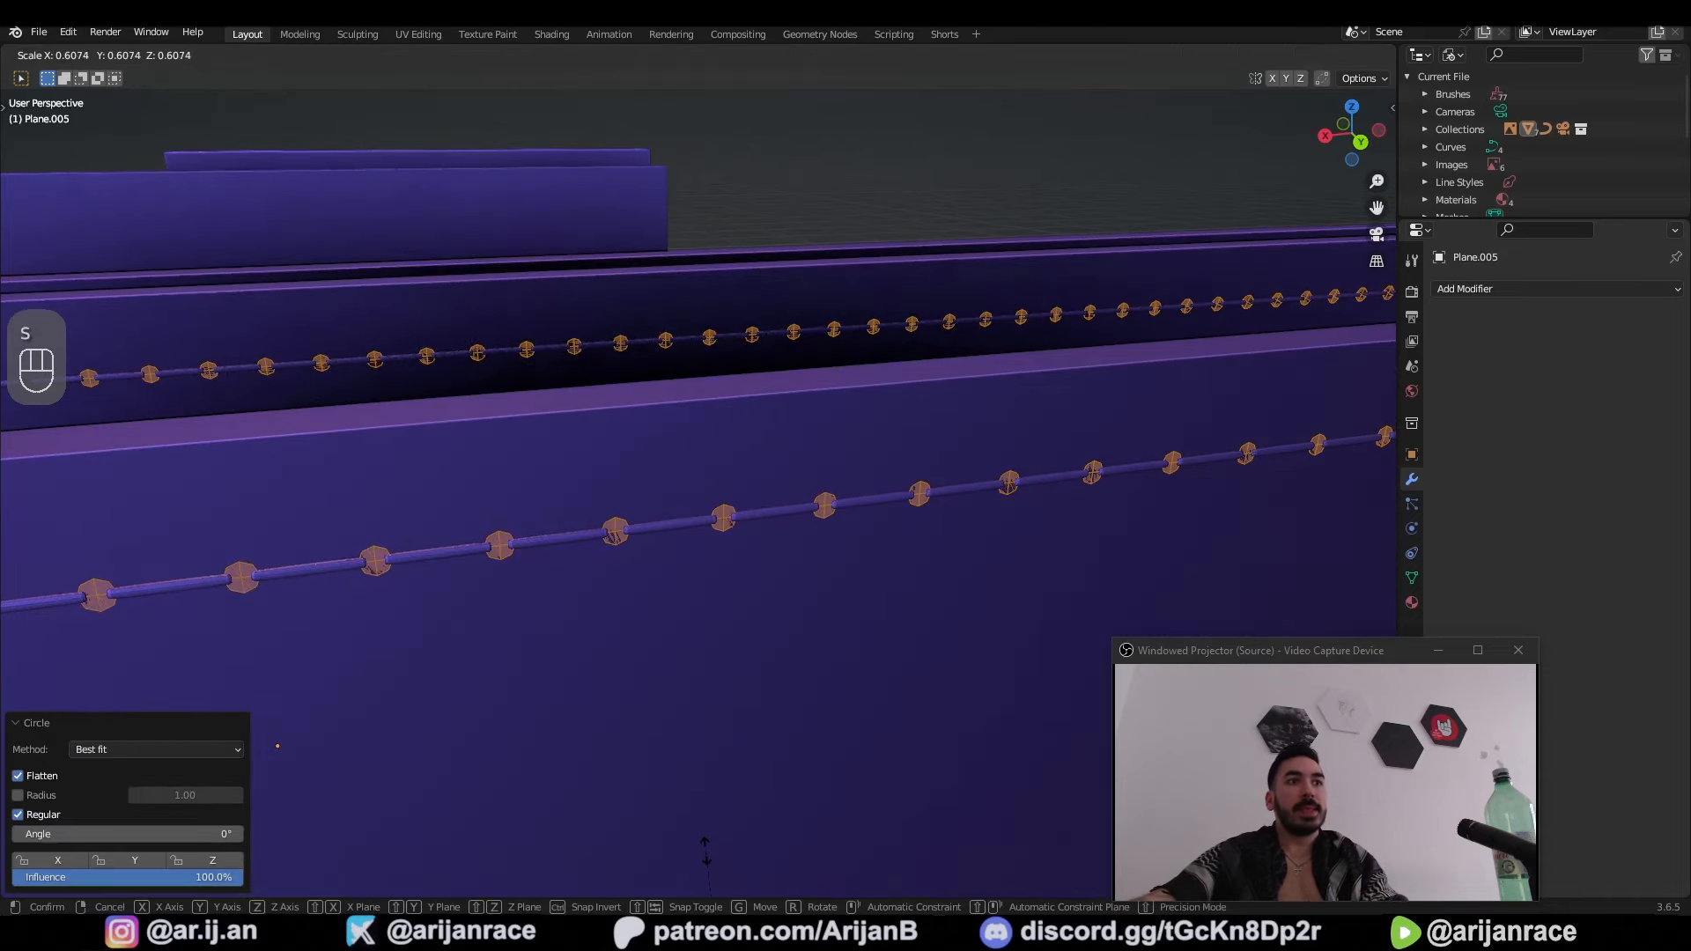
click(710, 879)
key(s)
click(660, 695)
key(Tab)
scroll(593, 668, down, 5)
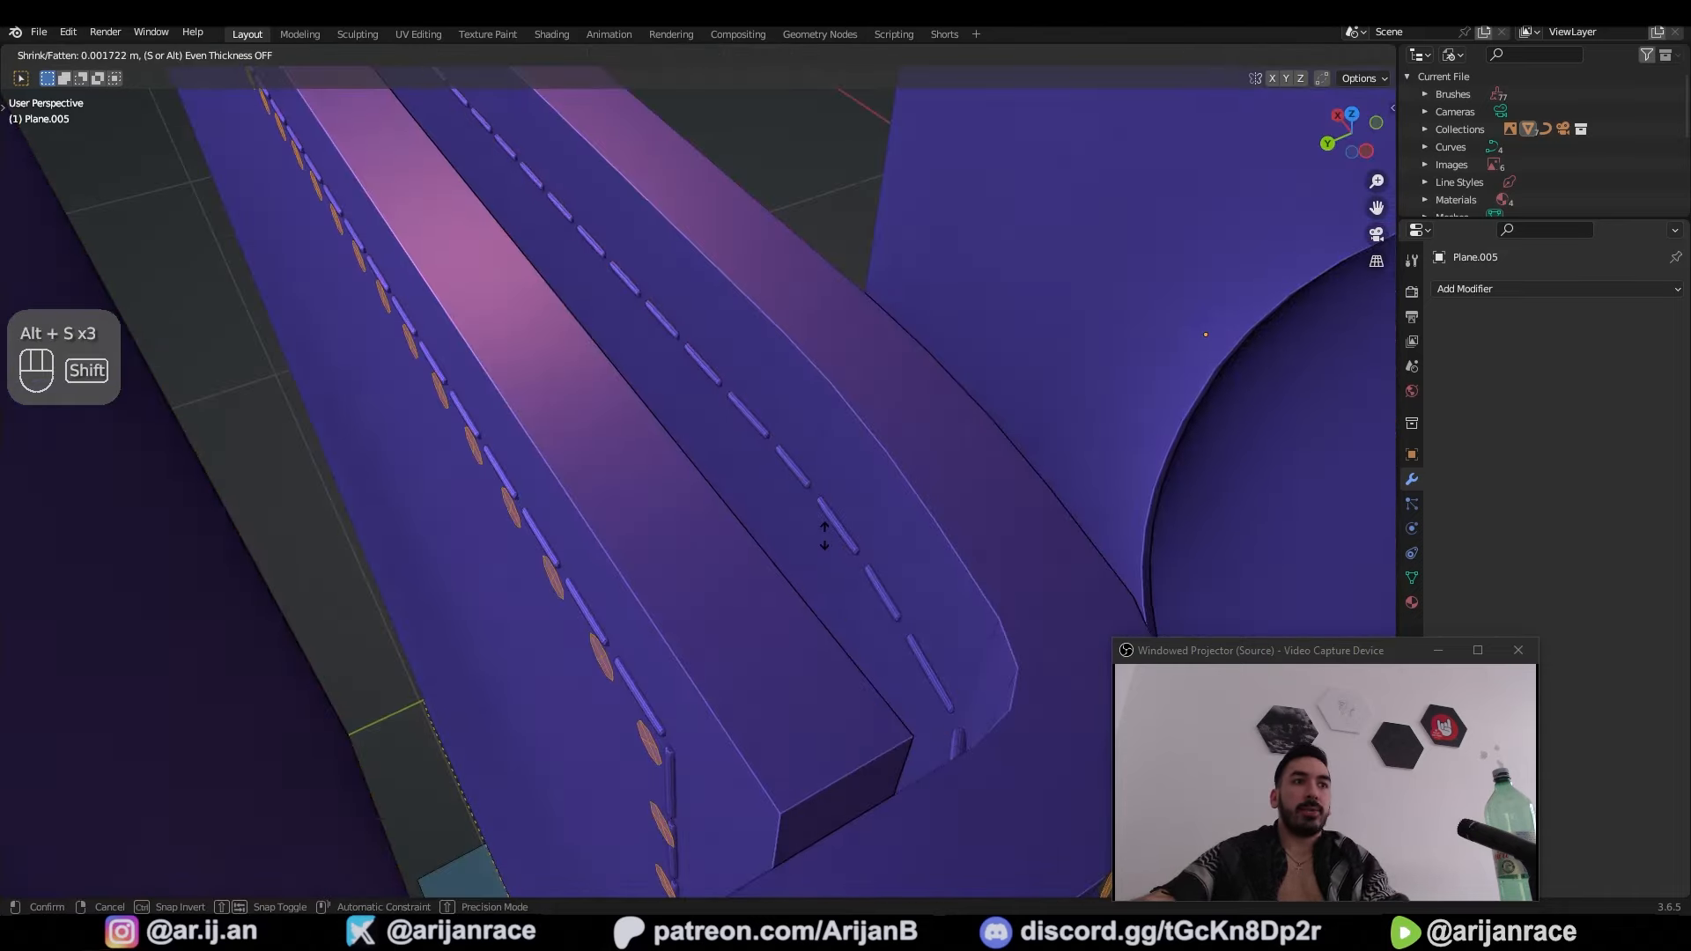
right_click(824, 536)
scroll(830, 534, up, 5)
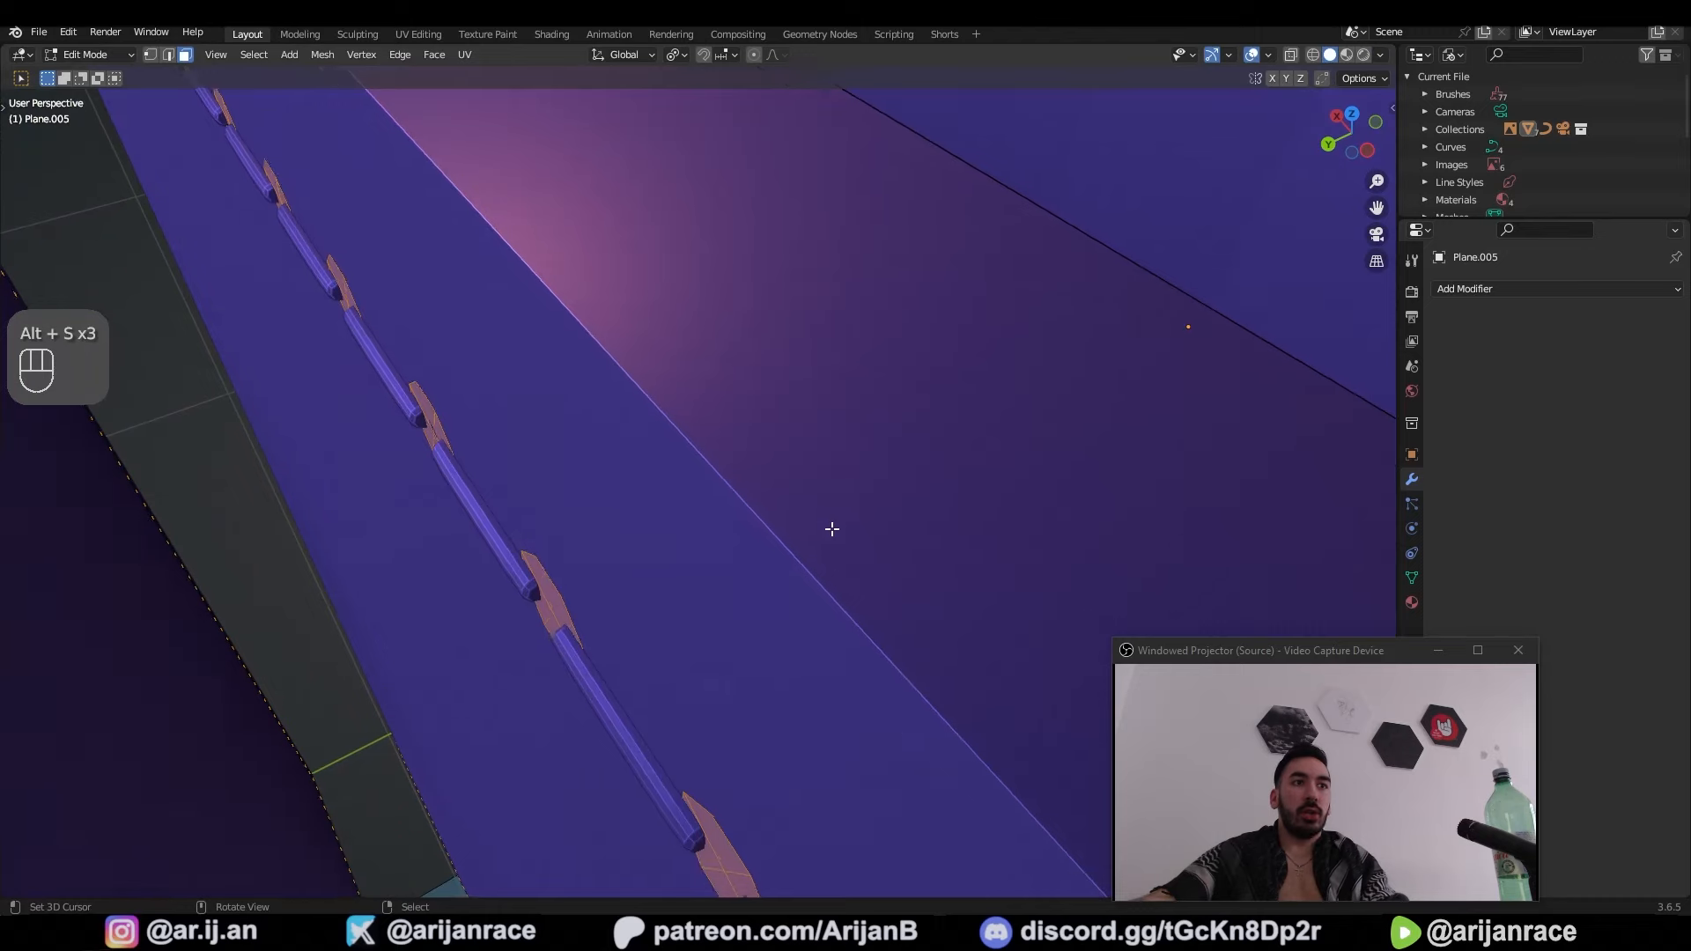
key(alt+s)
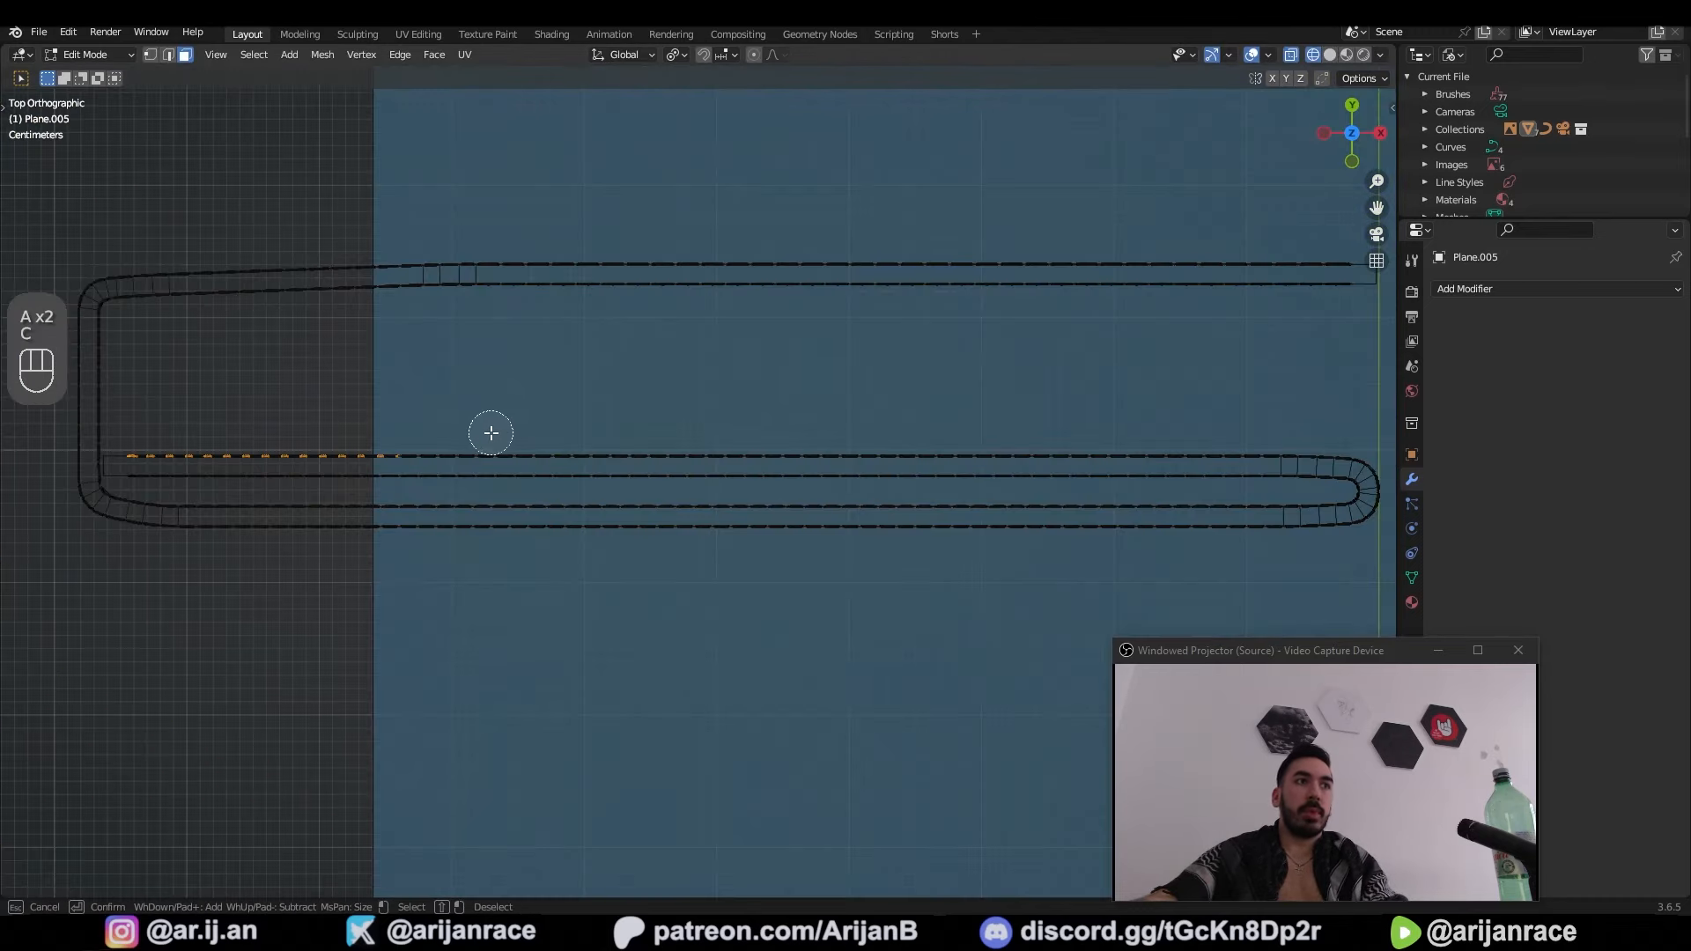
Step: In top wireframe view, select the round patches on the narrow fold's outer row and offset them 0.00149 m with Shrink/Fatten
key(c)
key(b)
drag(581, 438, 1366, 461)
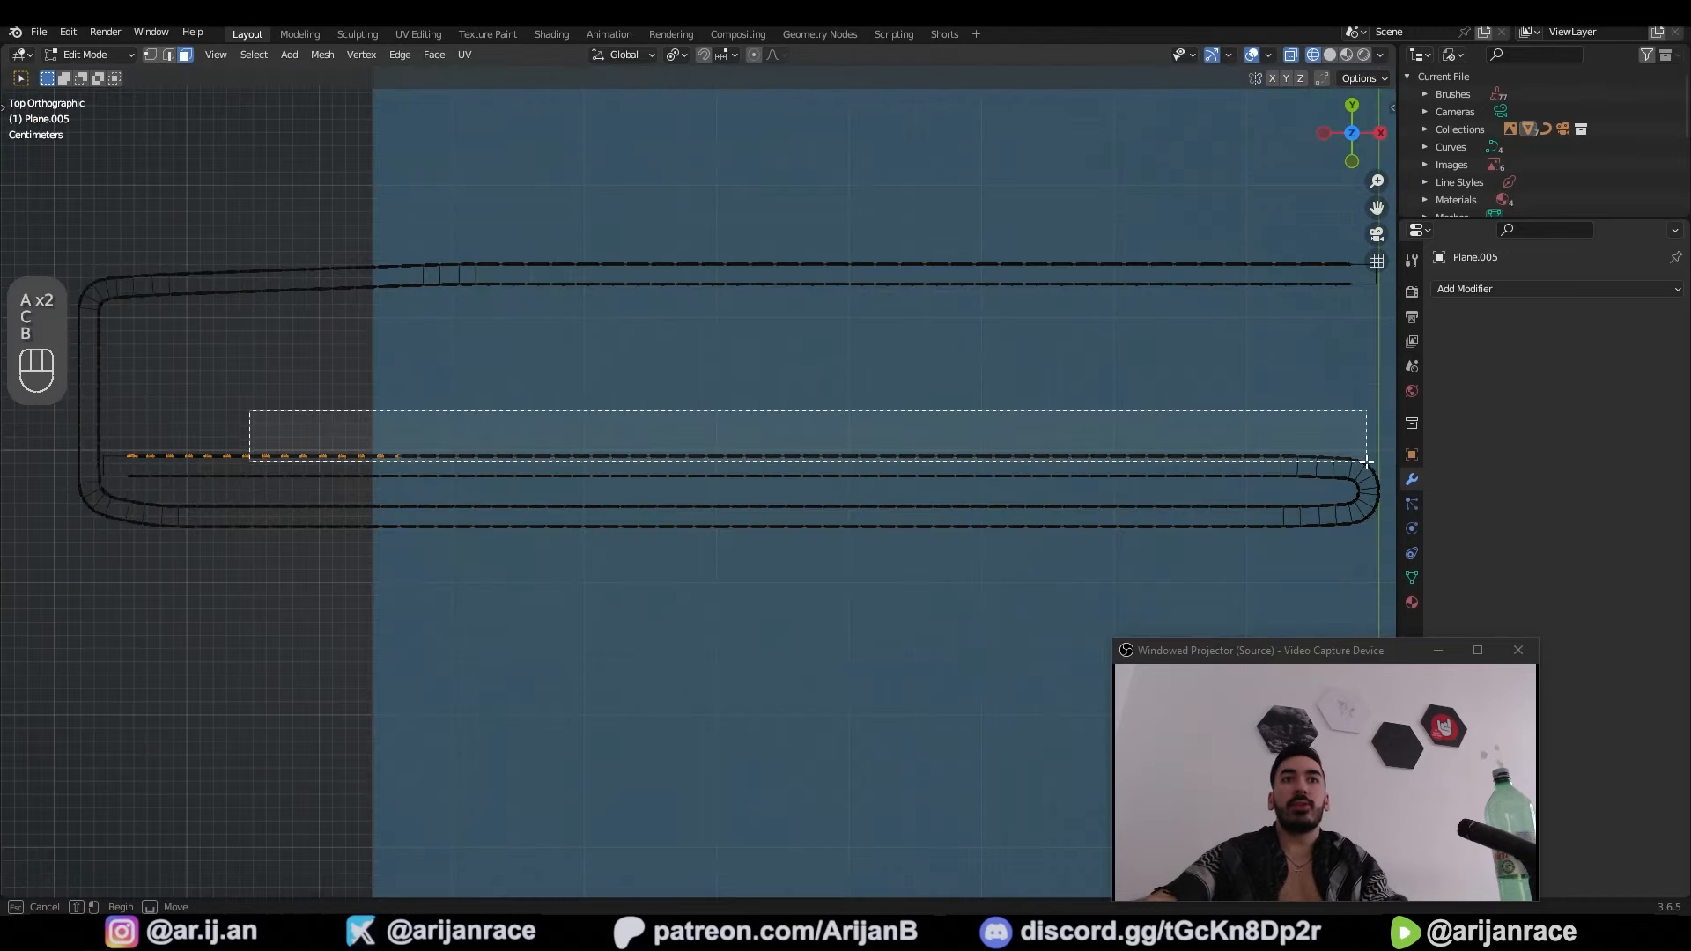
shift+middle_drag(1361, 461, 730, 492)
scroll(728, 490, up, 3)
key(b)
drag(689, 456, 840, 511)
scroll(841, 511, up, 5)
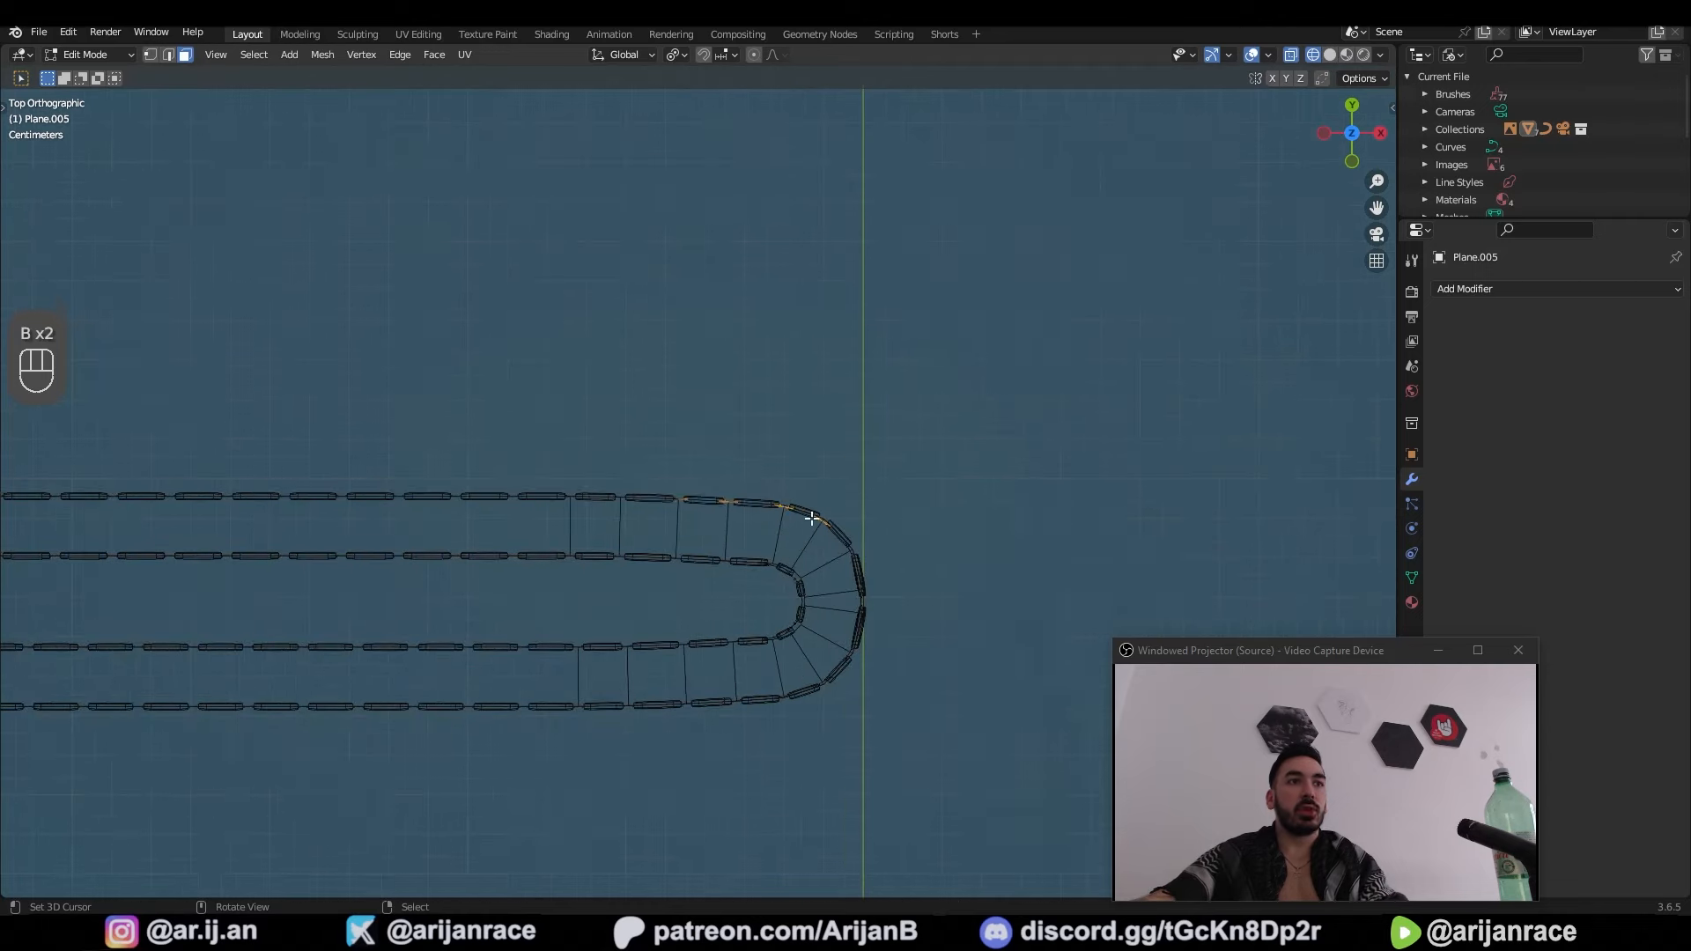
key(alt+s)
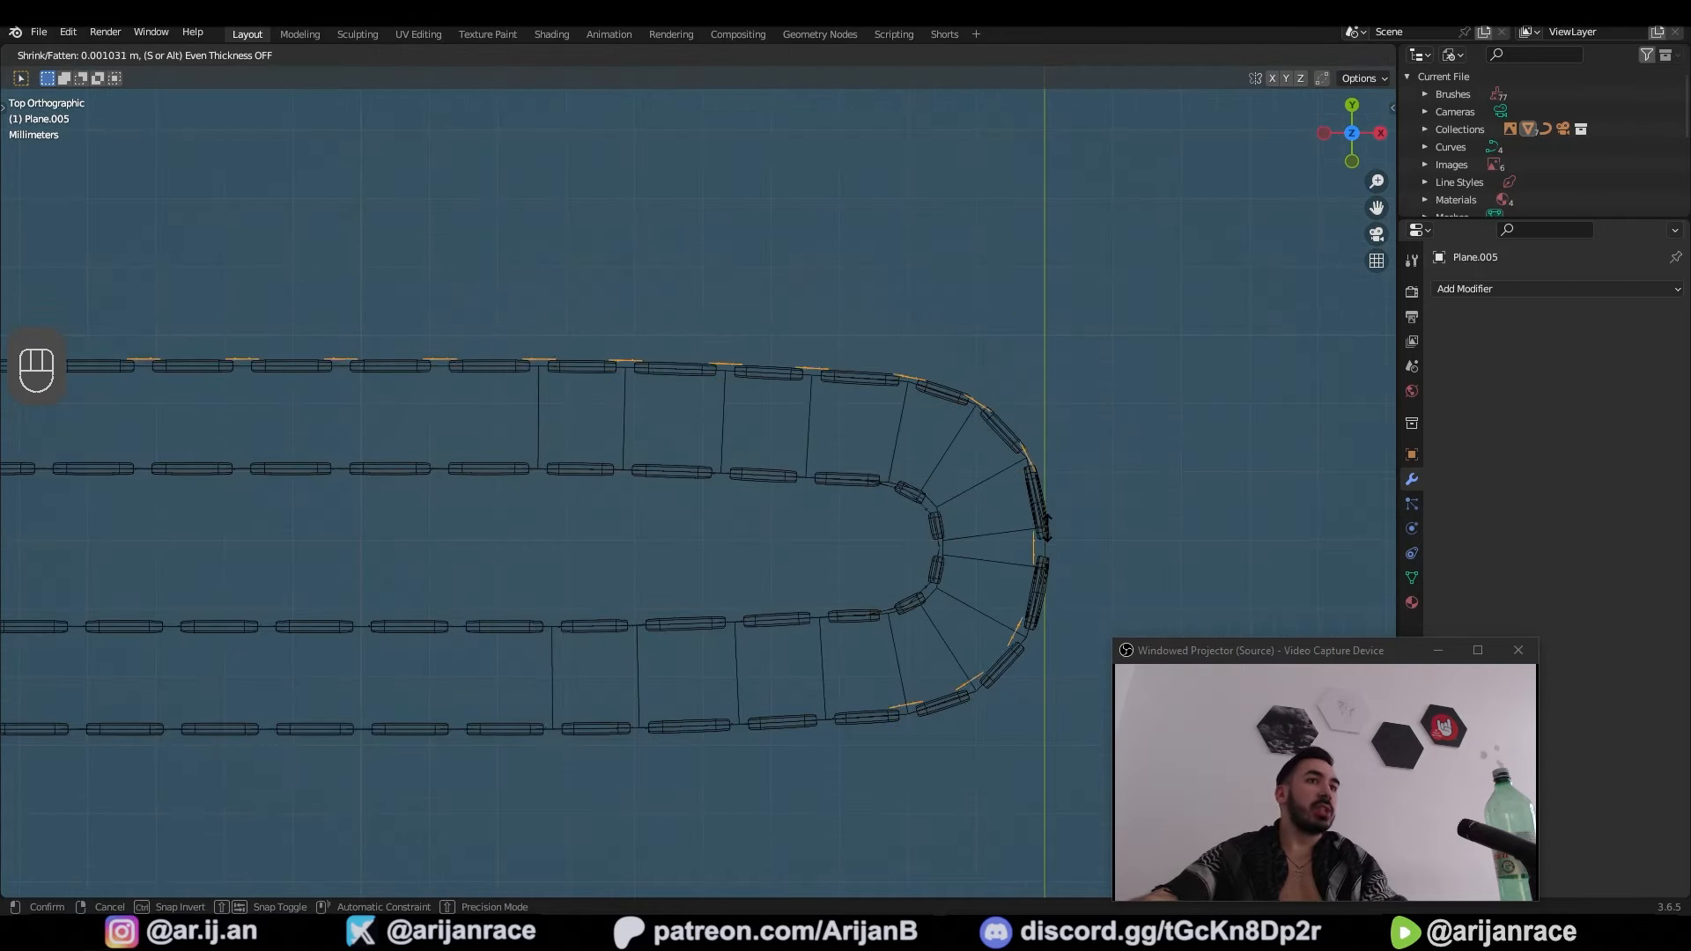
key(shift)
click(1127, 495)
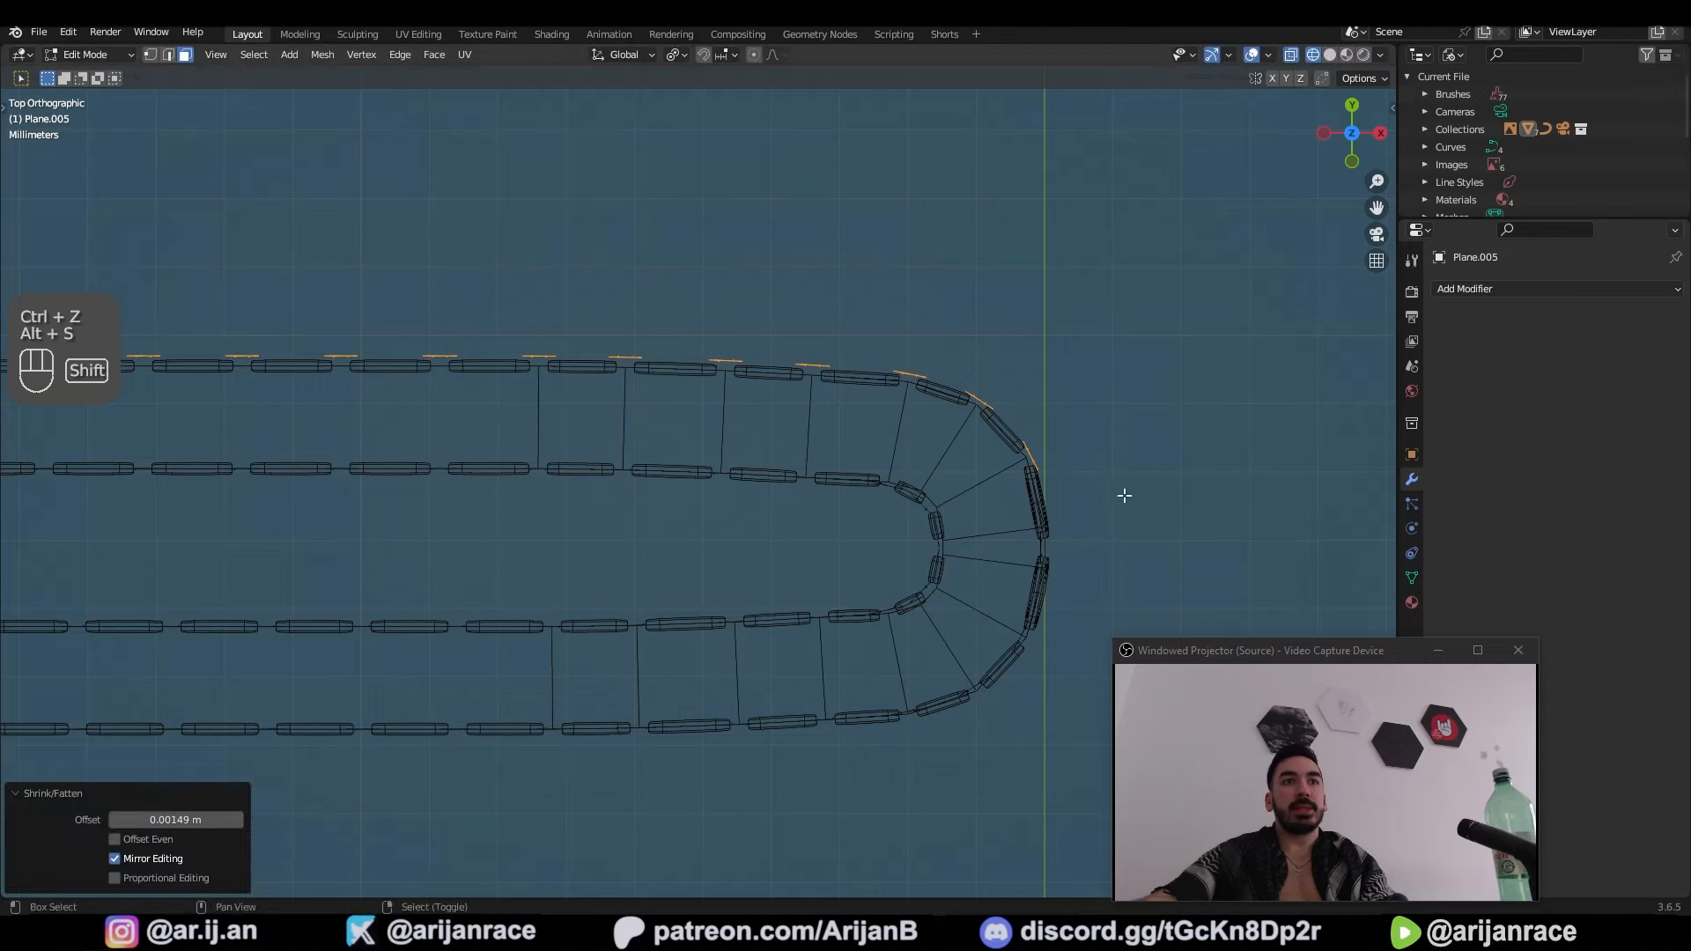
Step: Offset the round patches on the spine's inner row about 0.003 m with Shrink/Fatten, adjusting the corner patches separately
key(alt+s)
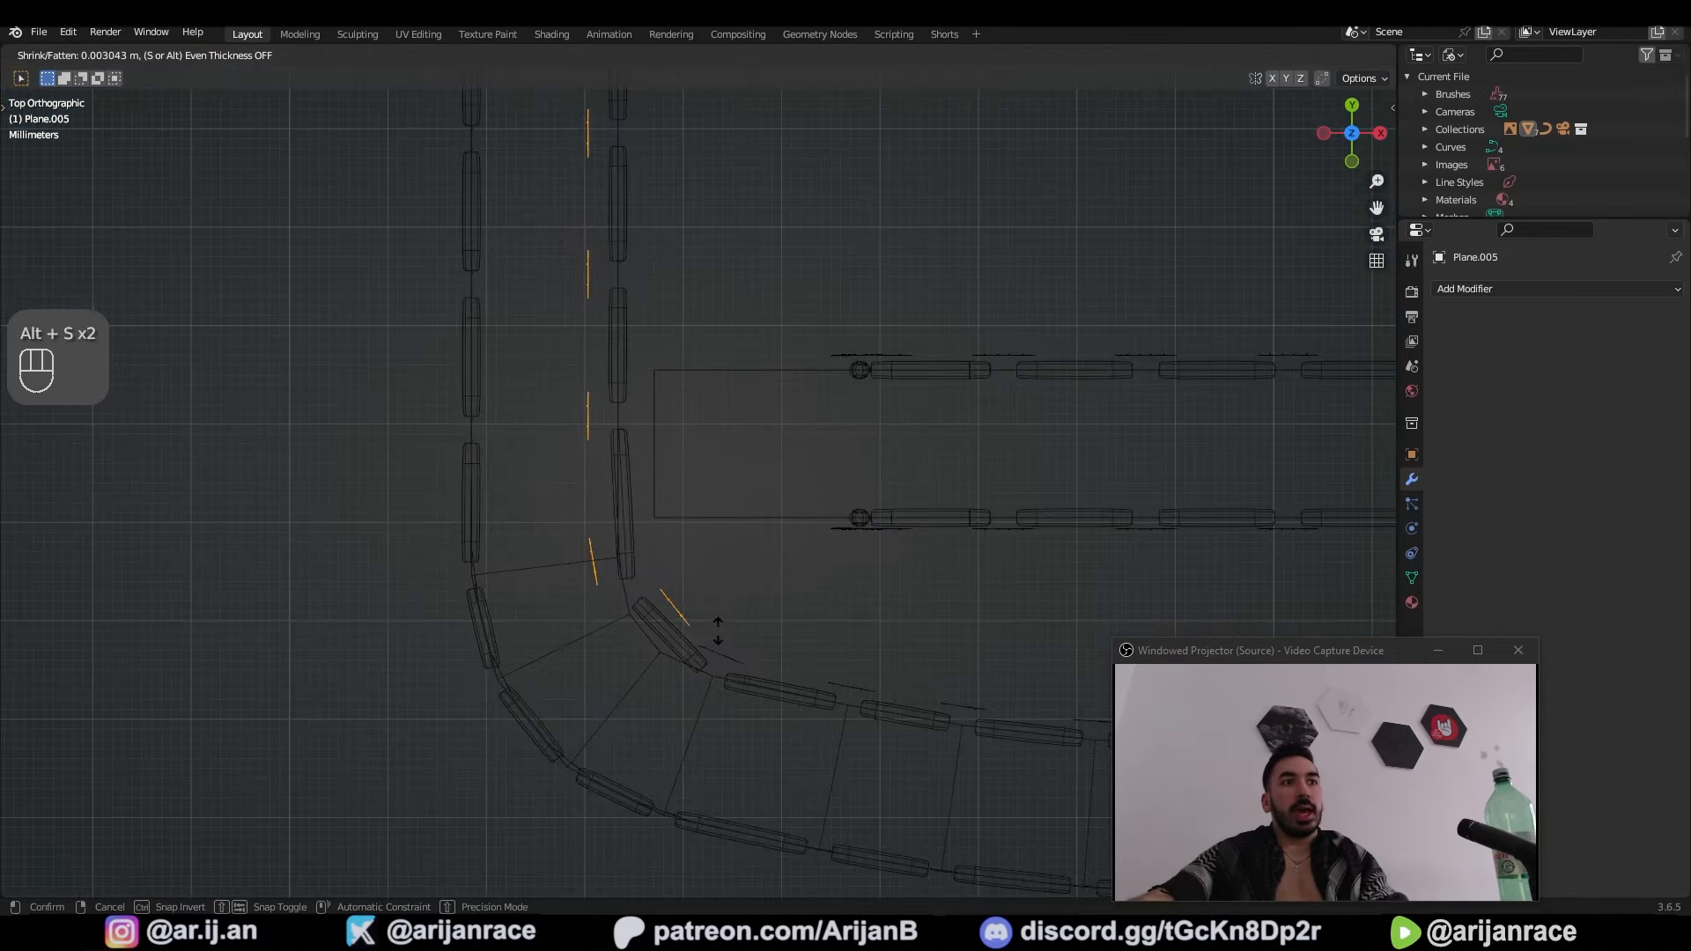
click(718, 649)
key(a)
key(a)
key(b)
drag(596, 606, 696, 713)
key(alt+s)
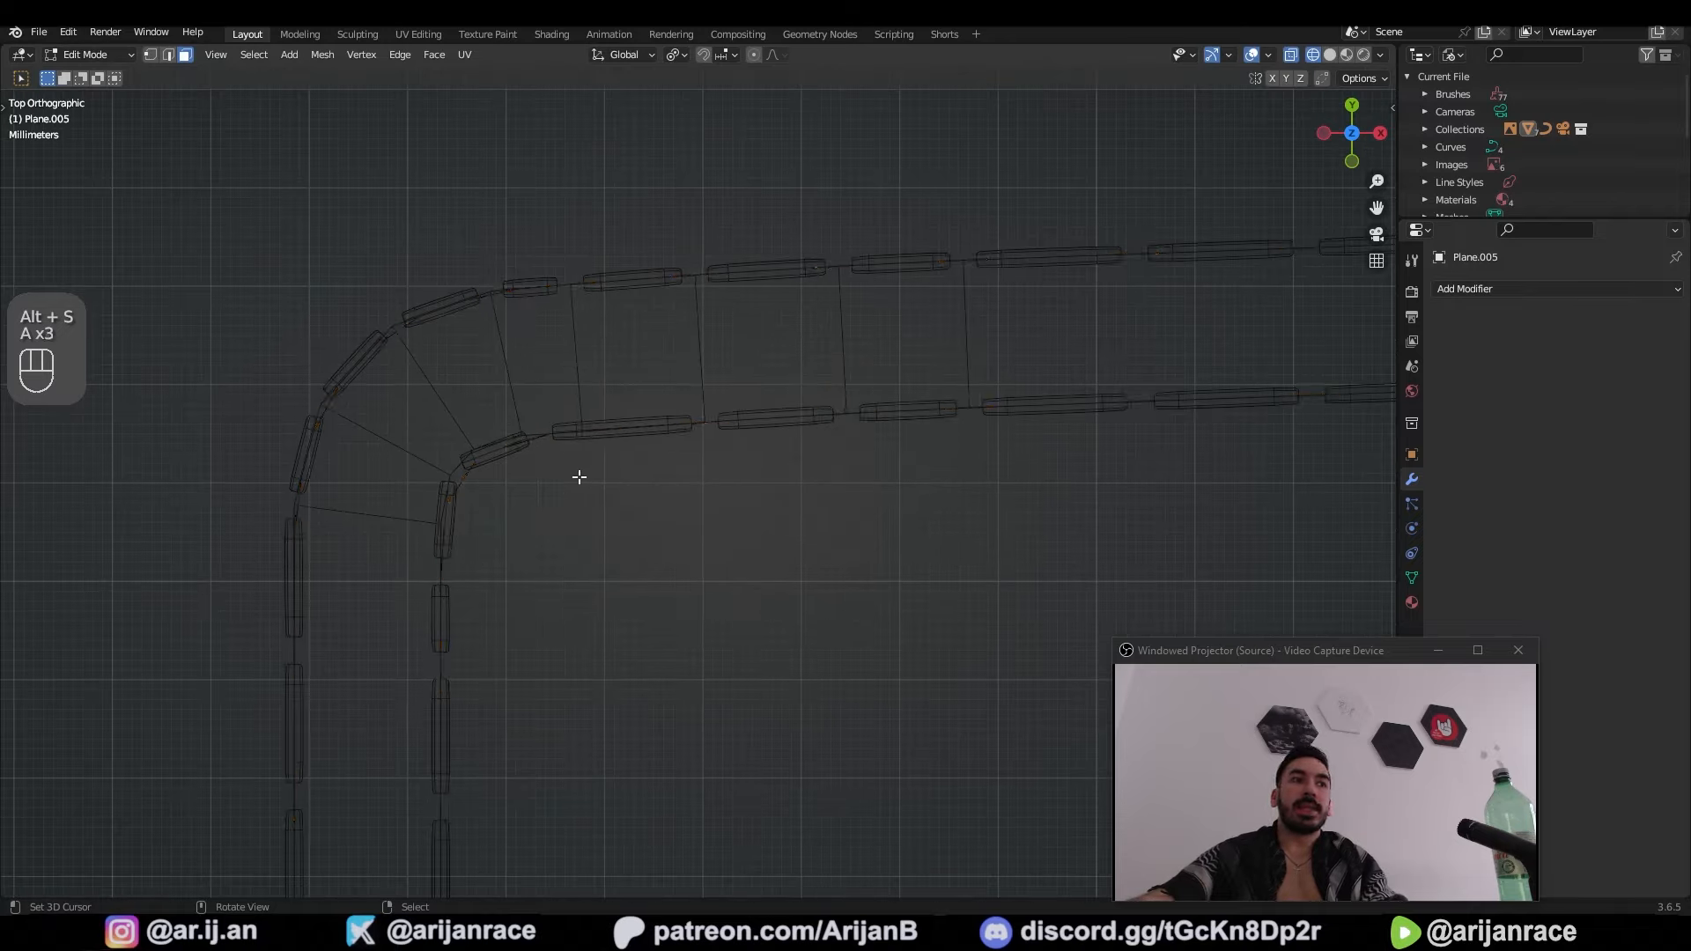
Step: Select the cover's linked face regions up to the seams and unwrap them
key(a)
key(a)
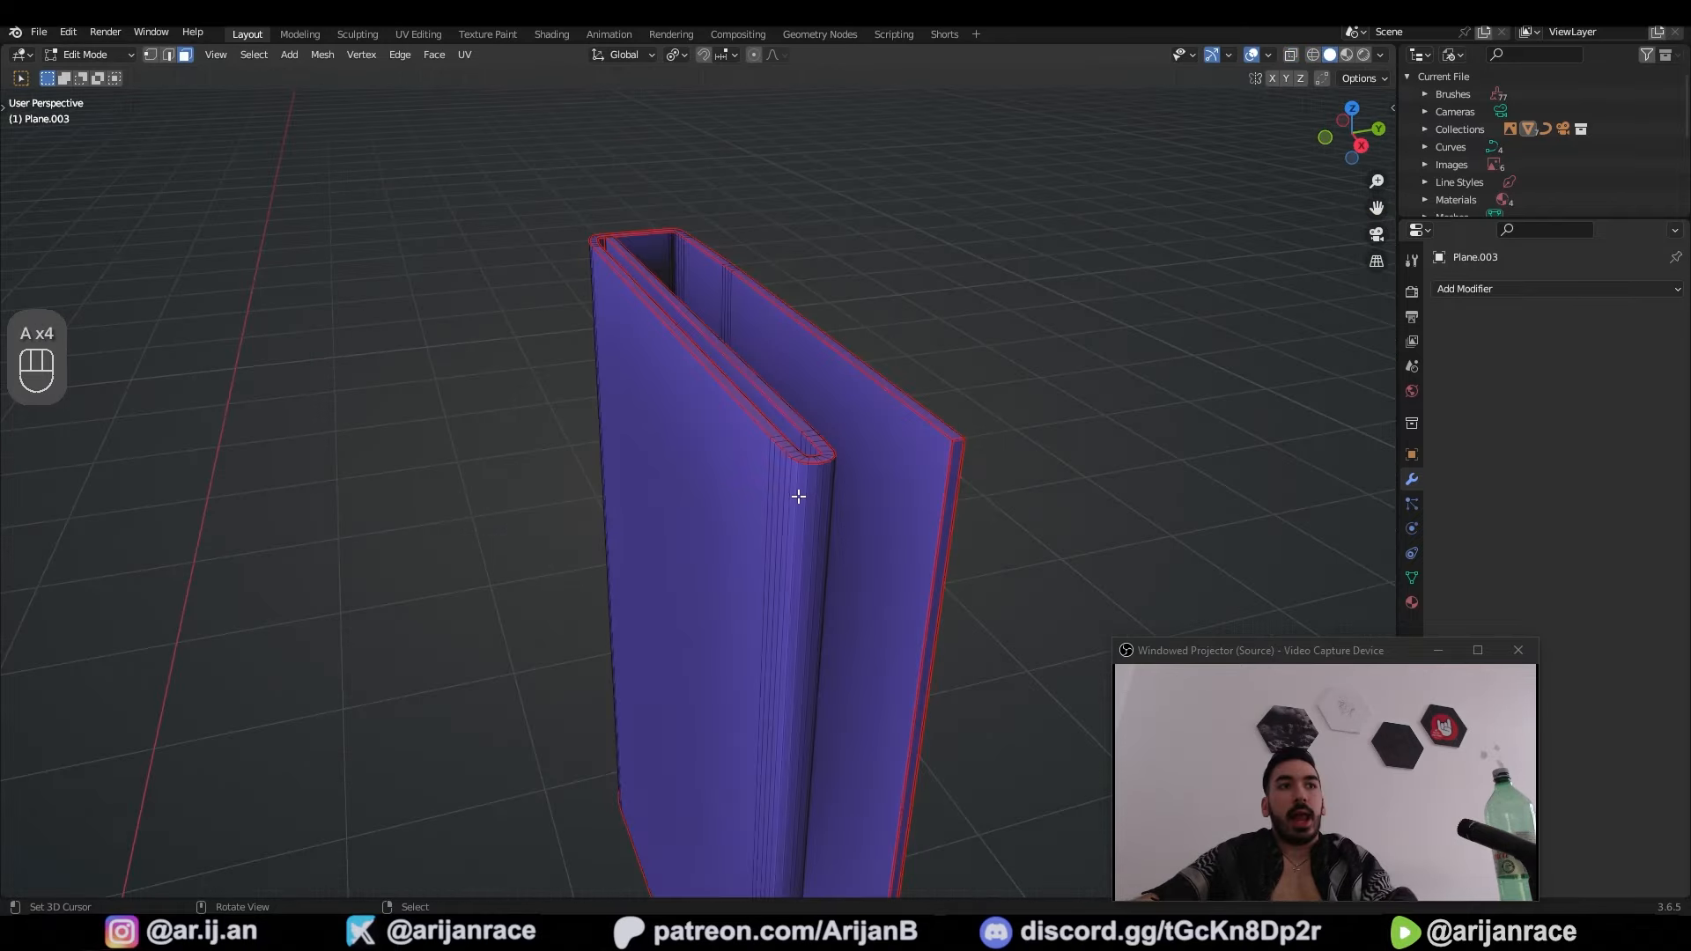
key(l)
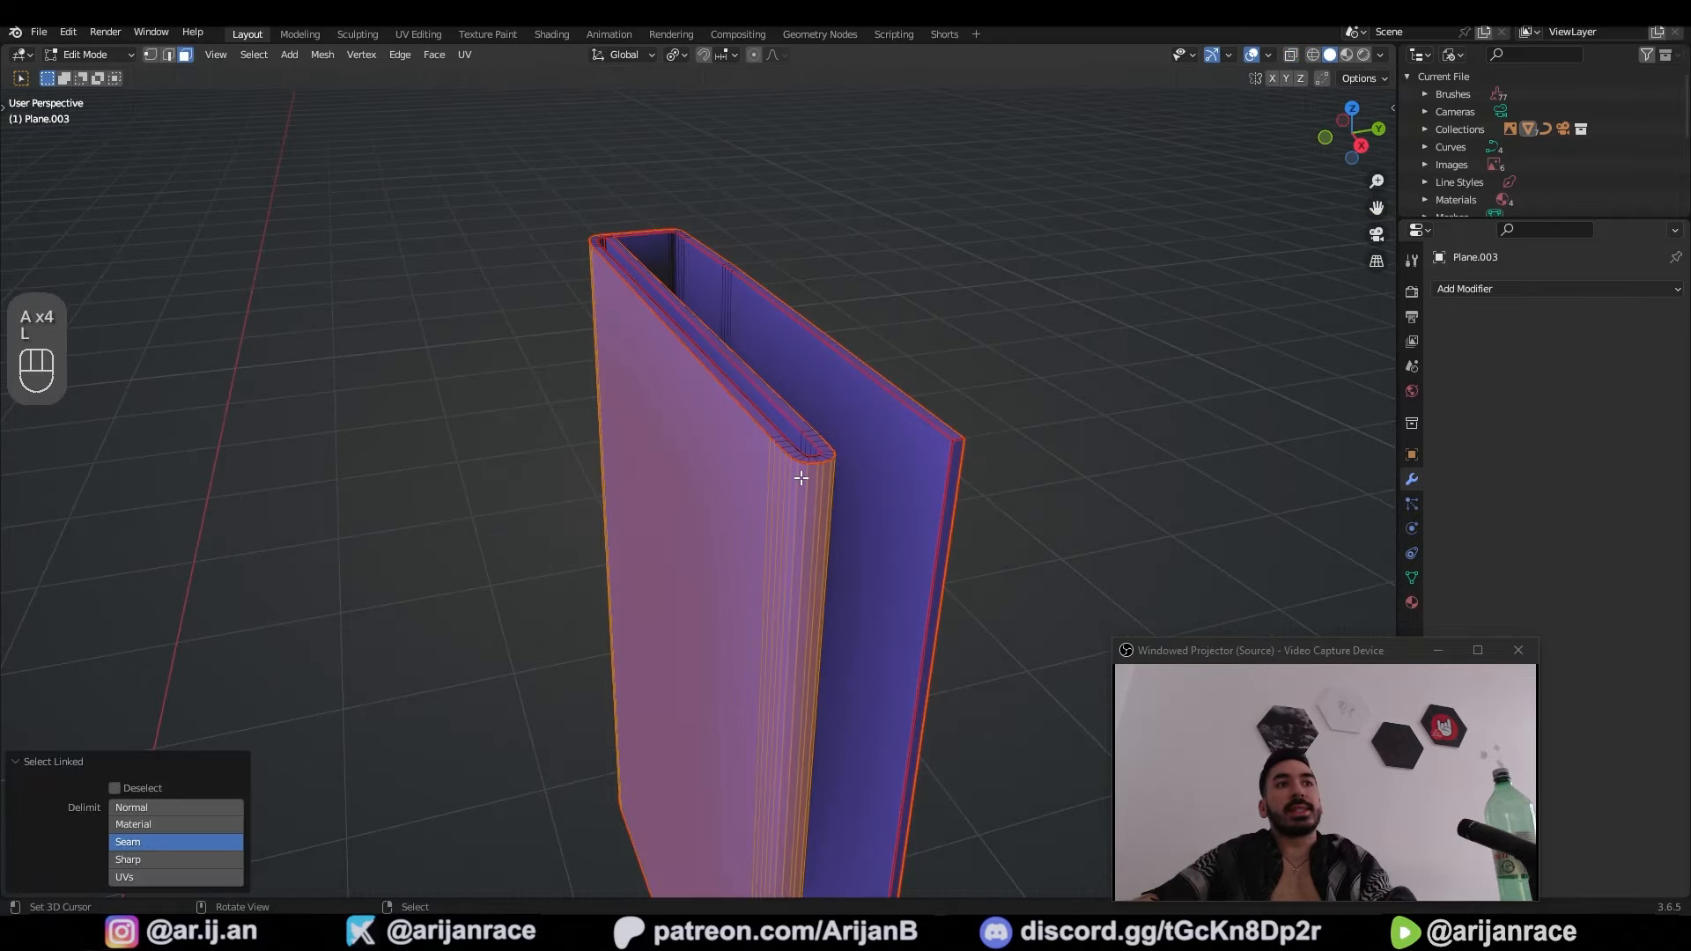
key(l)
key(alt+z)
key(alt+z)
middle_drag(796, 437, 737, 486)
key(u)
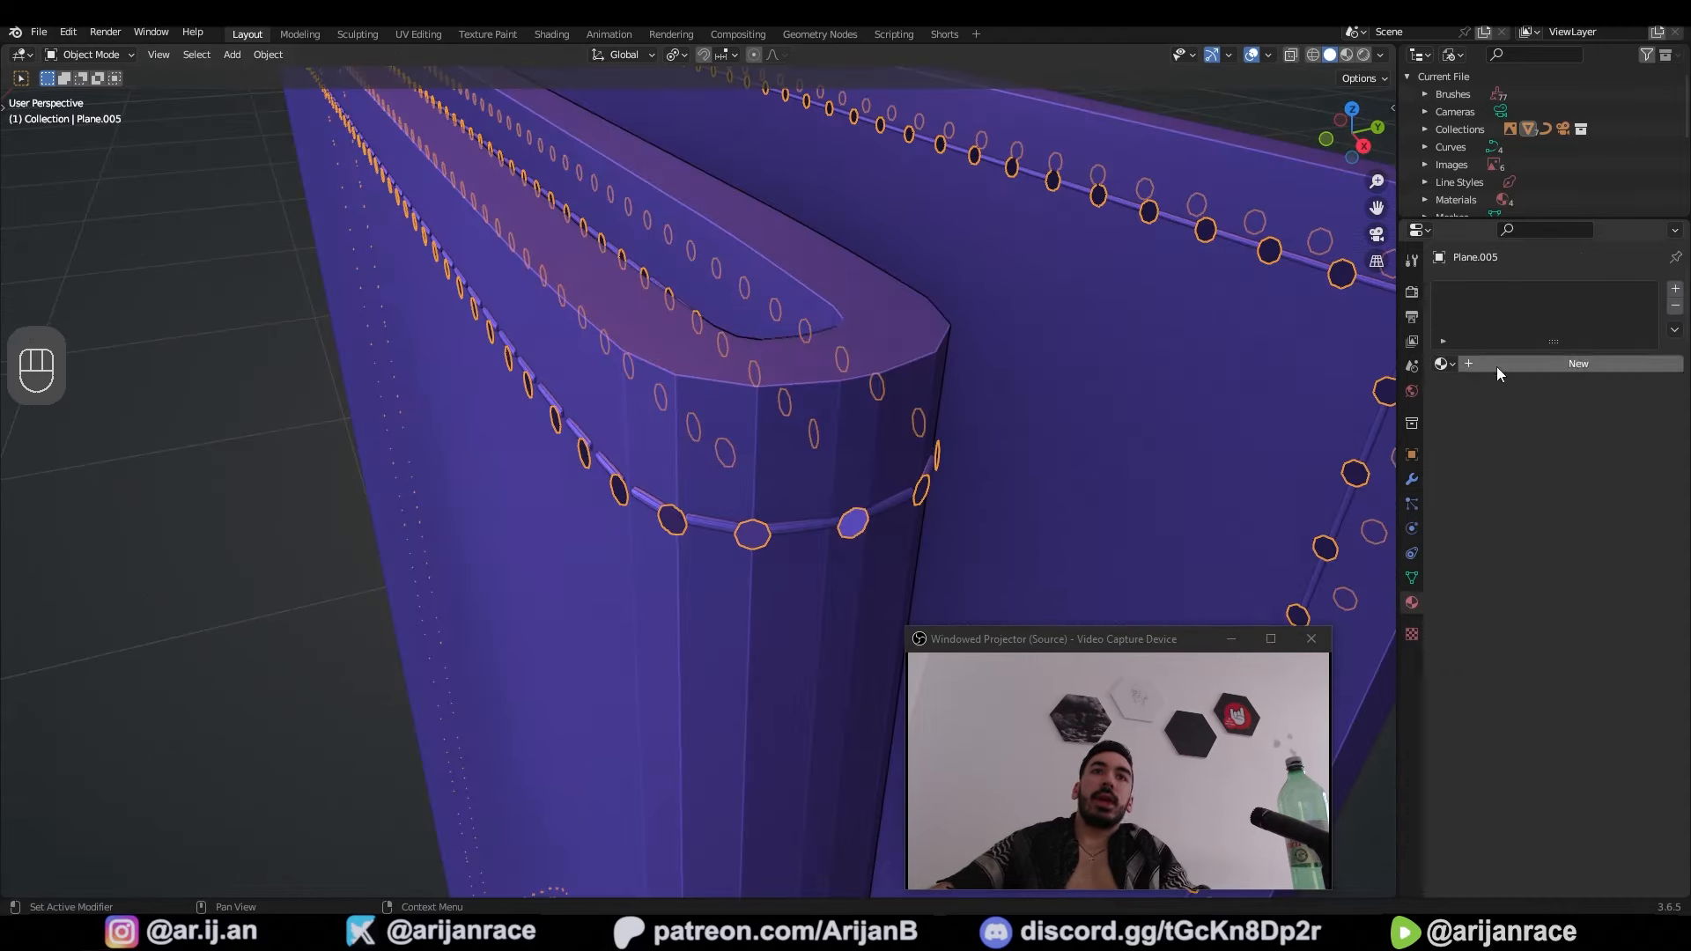
Step: Give the stitch-hole patches a new material and darken its base colour to black
click(1497, 365)
click(1585, 517)
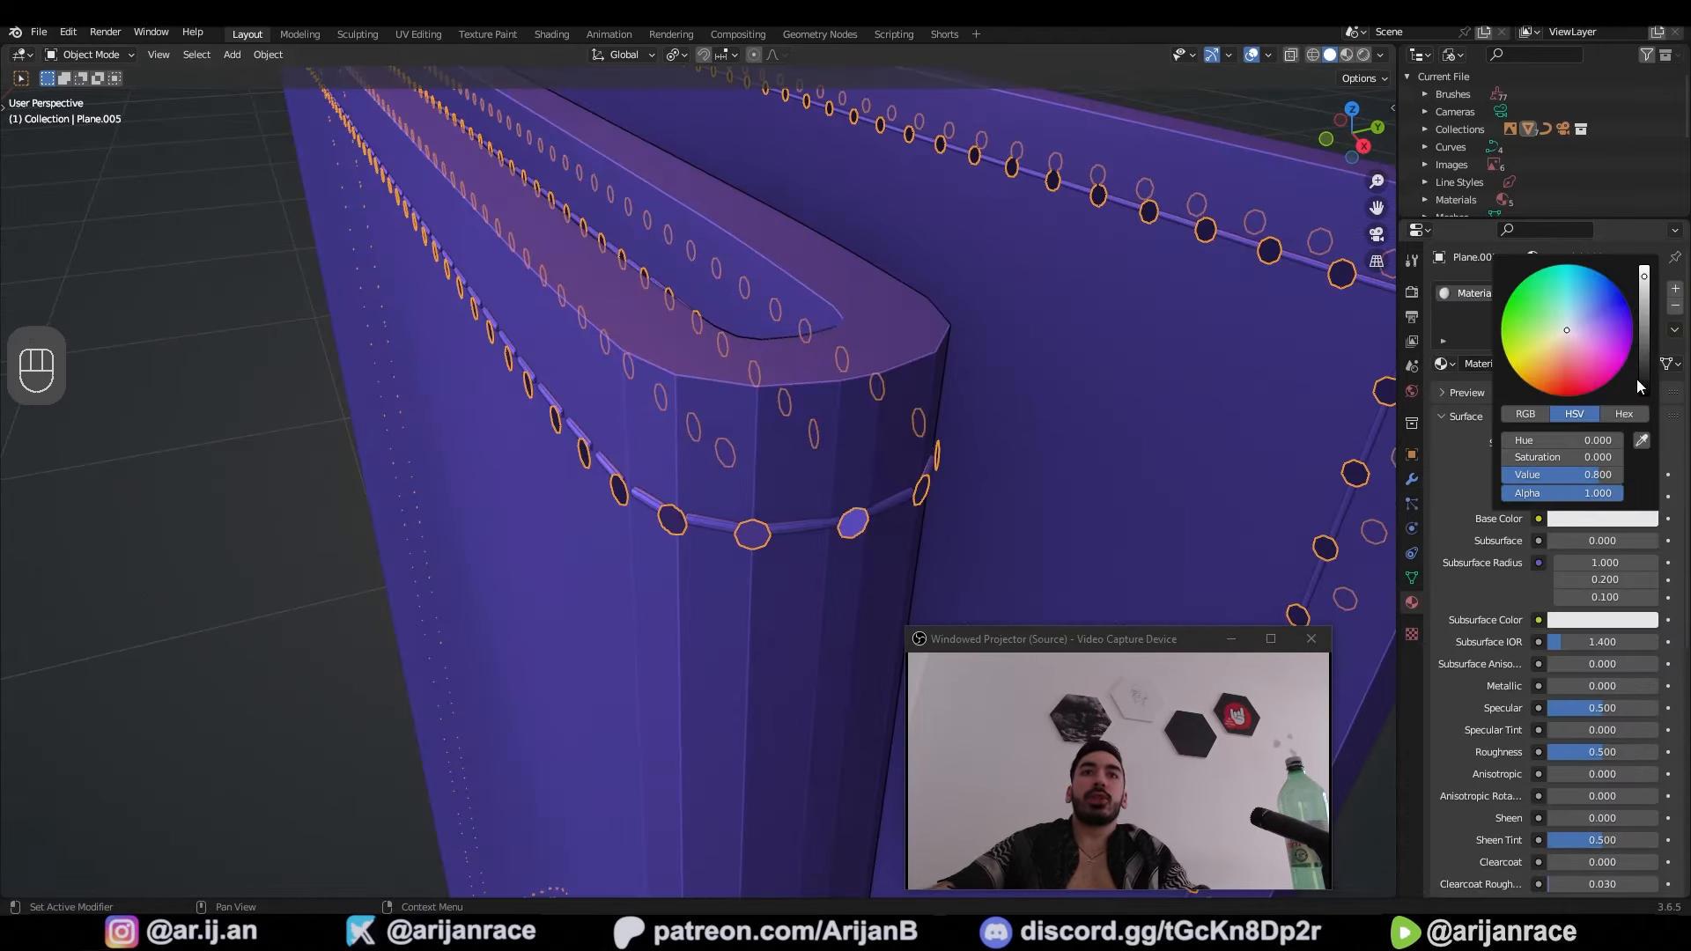
drag(1637, 379, 1640, 393)
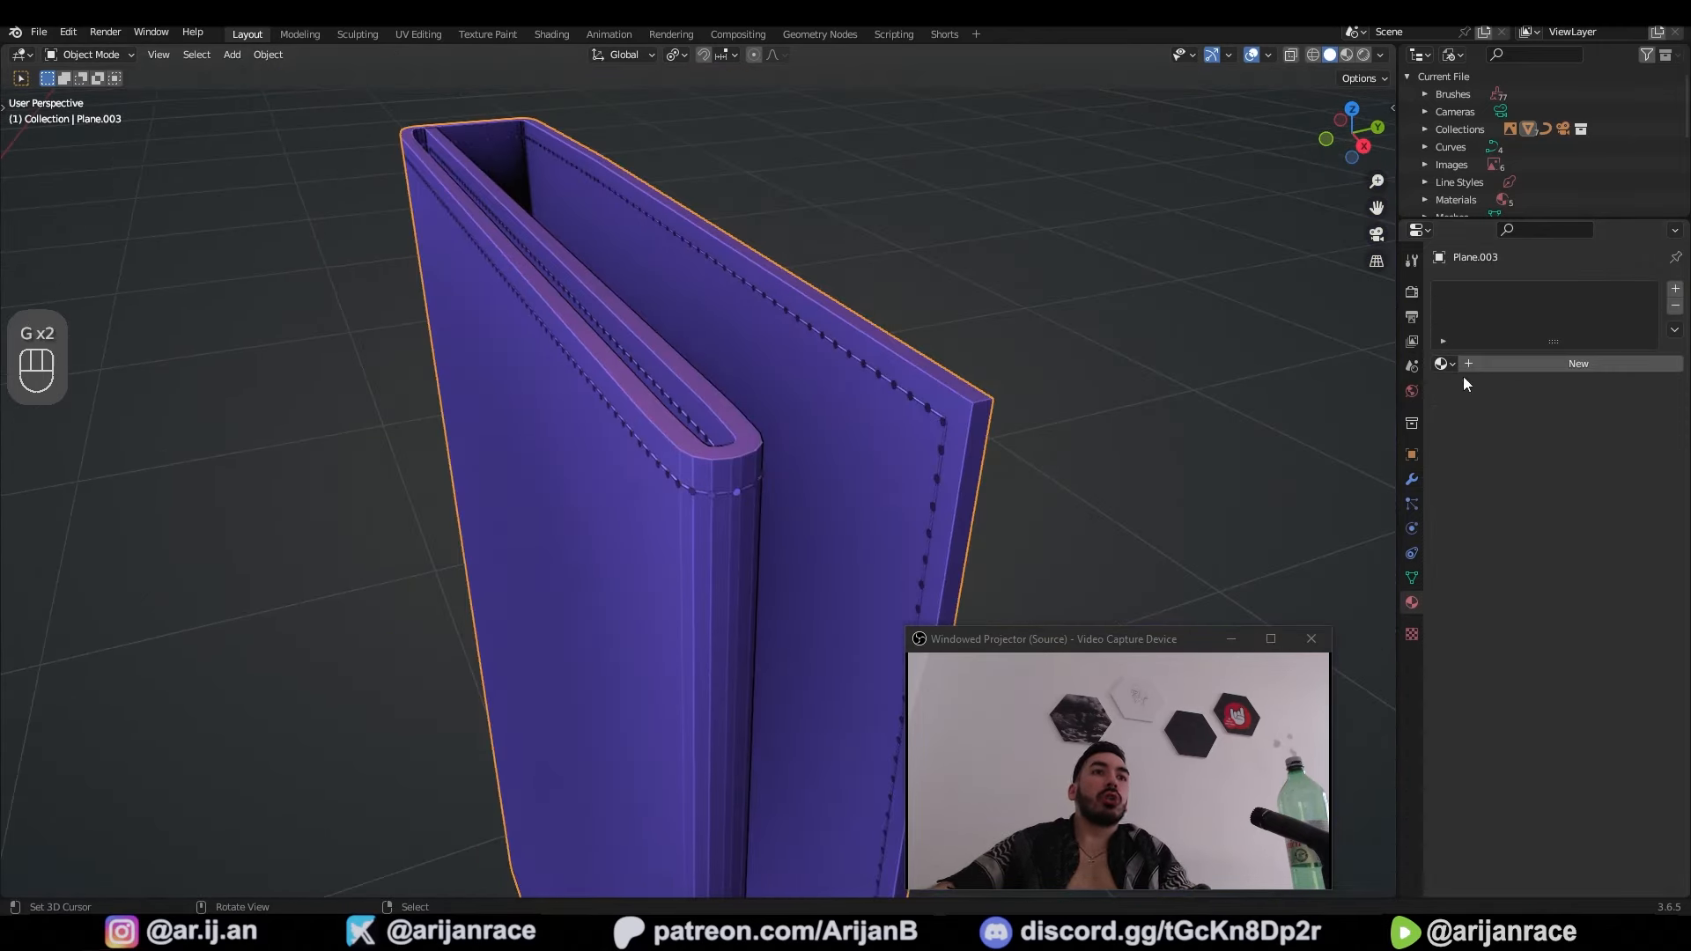
Step: Create a new material named Leather on the cover and add an Image Texture node to it in the Shading workspace
click(1519, 365)
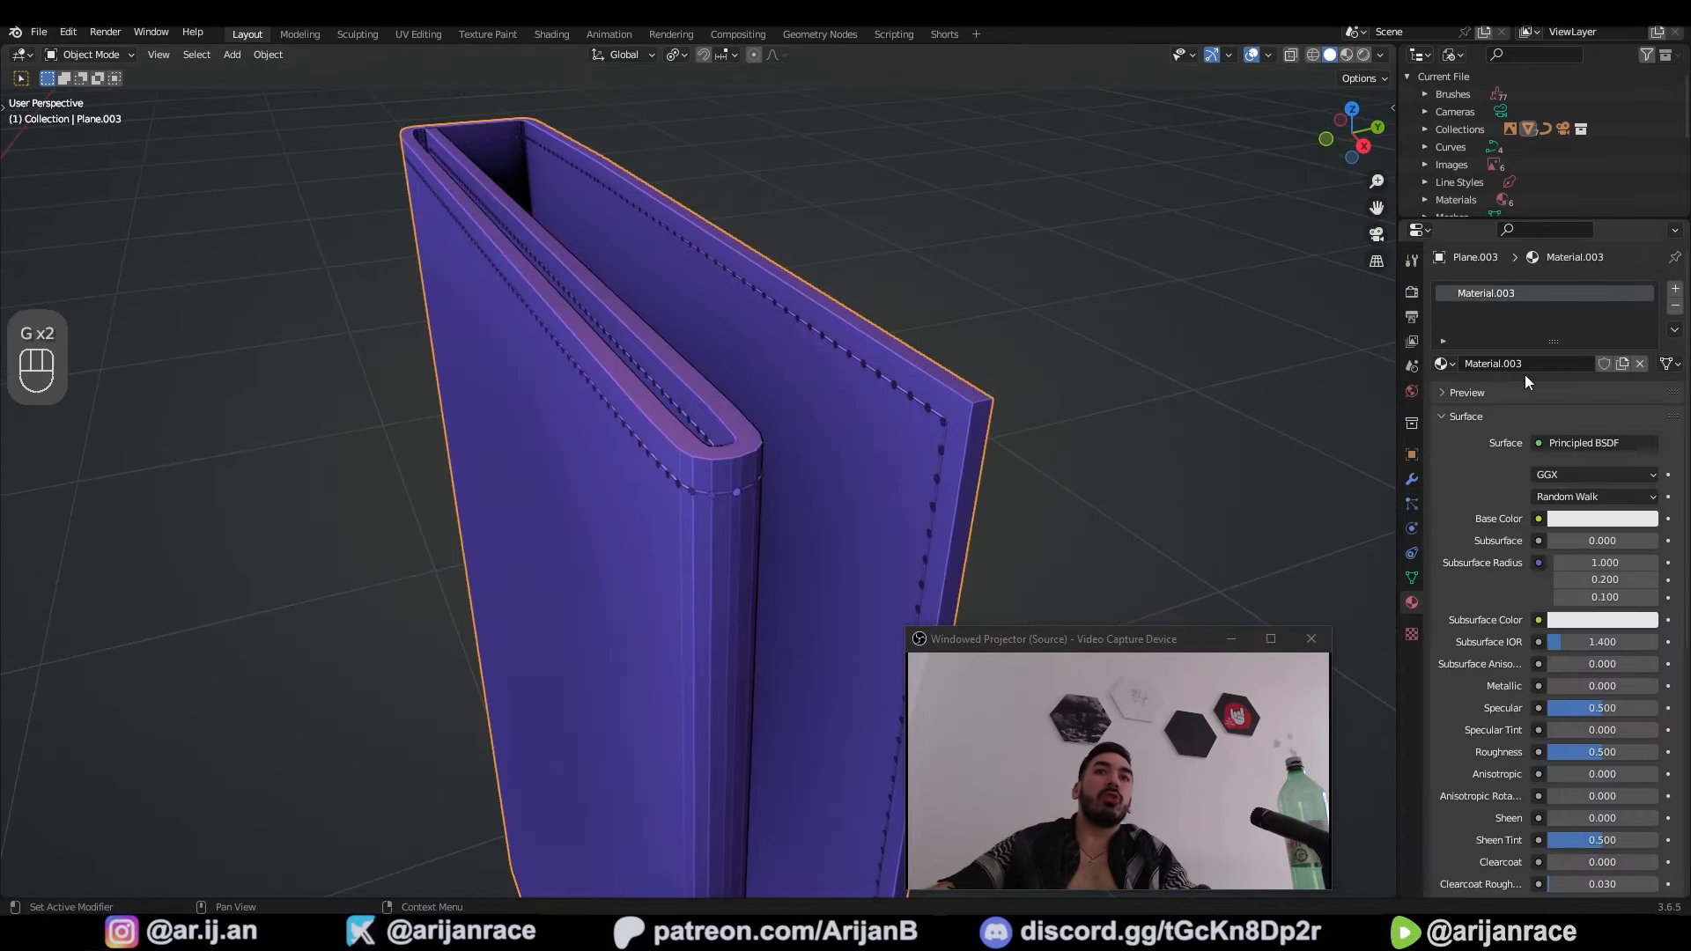
double_click(838, 512)
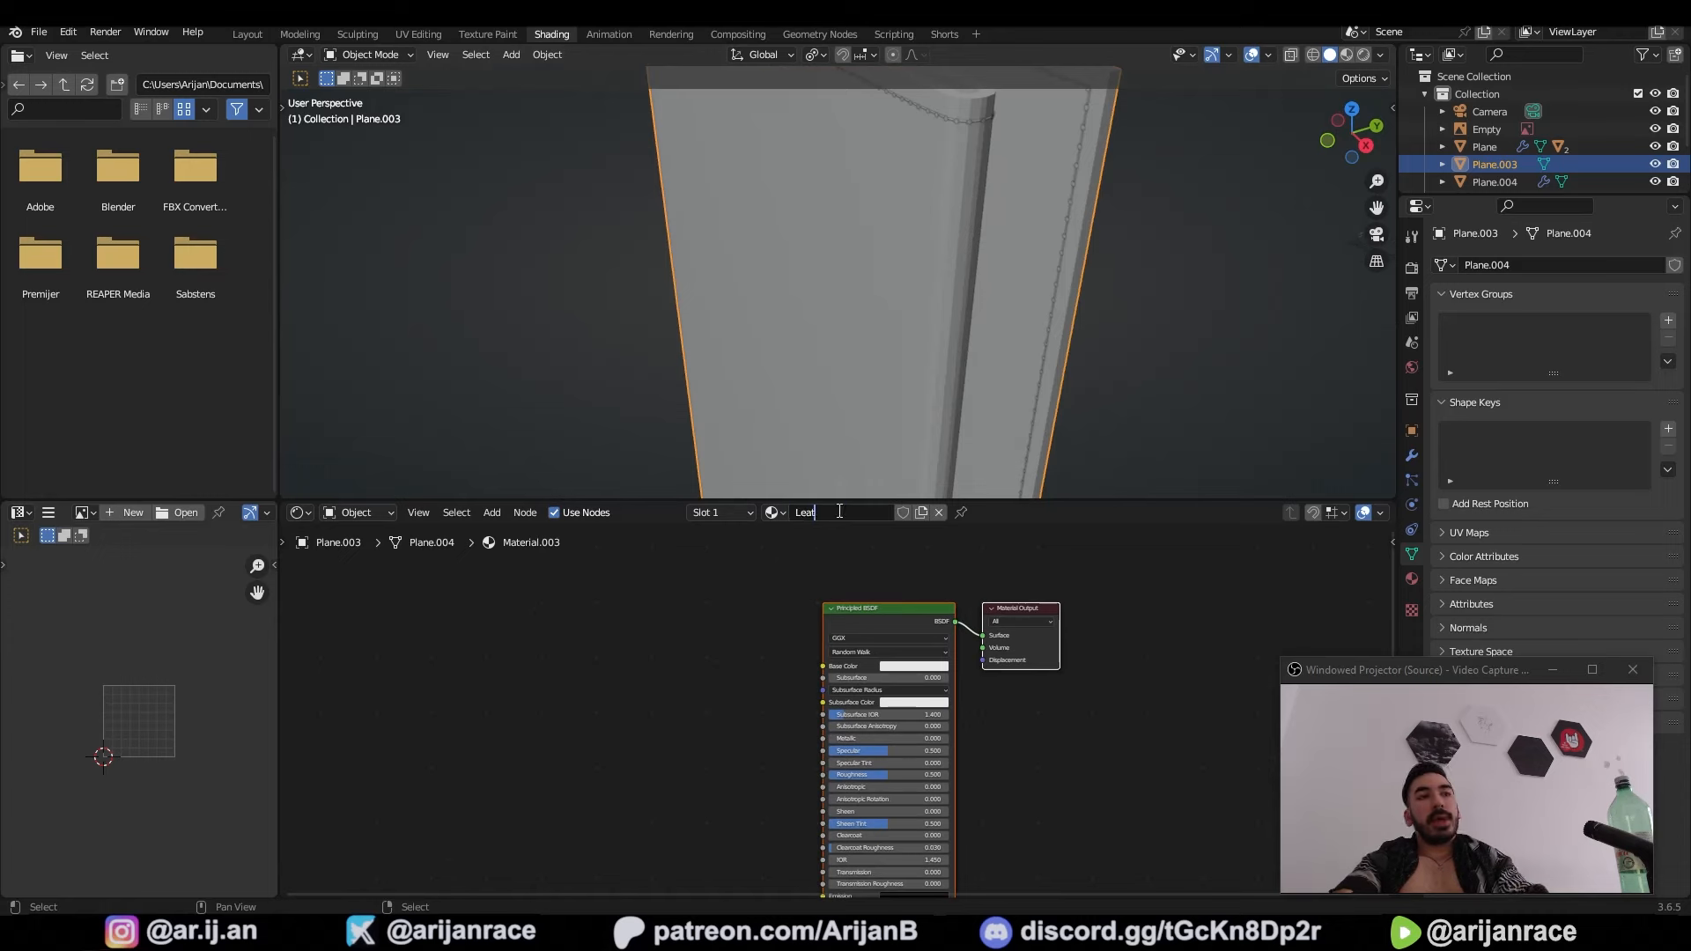
key(shift+a)
text(ima)
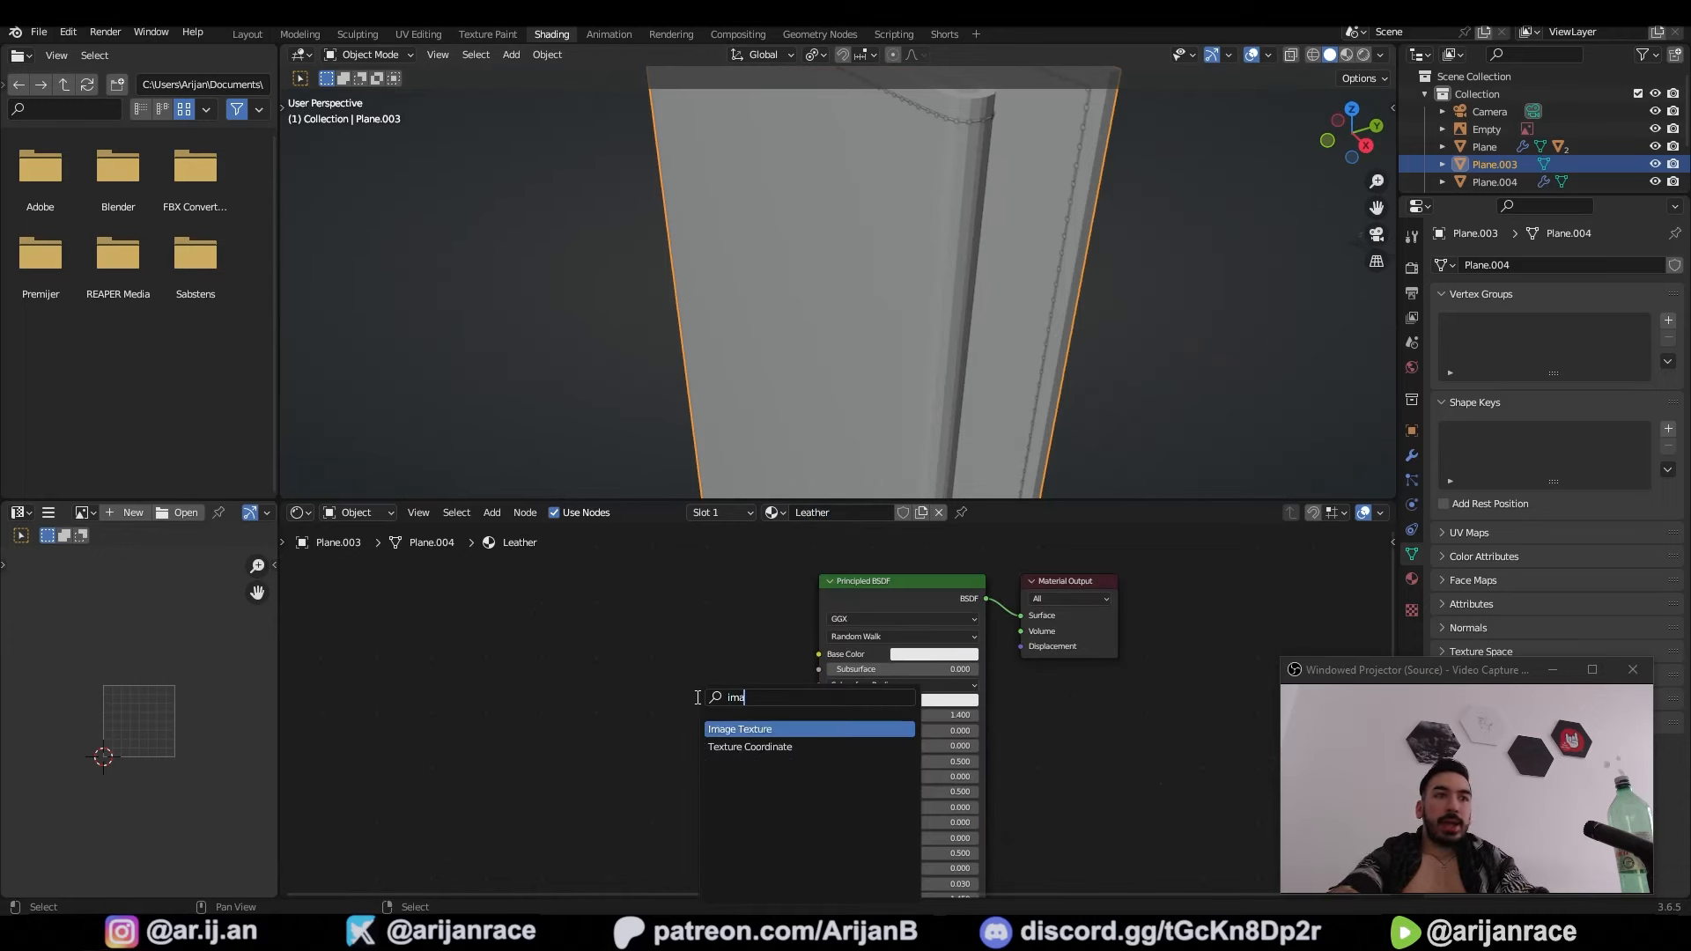
key(Return)
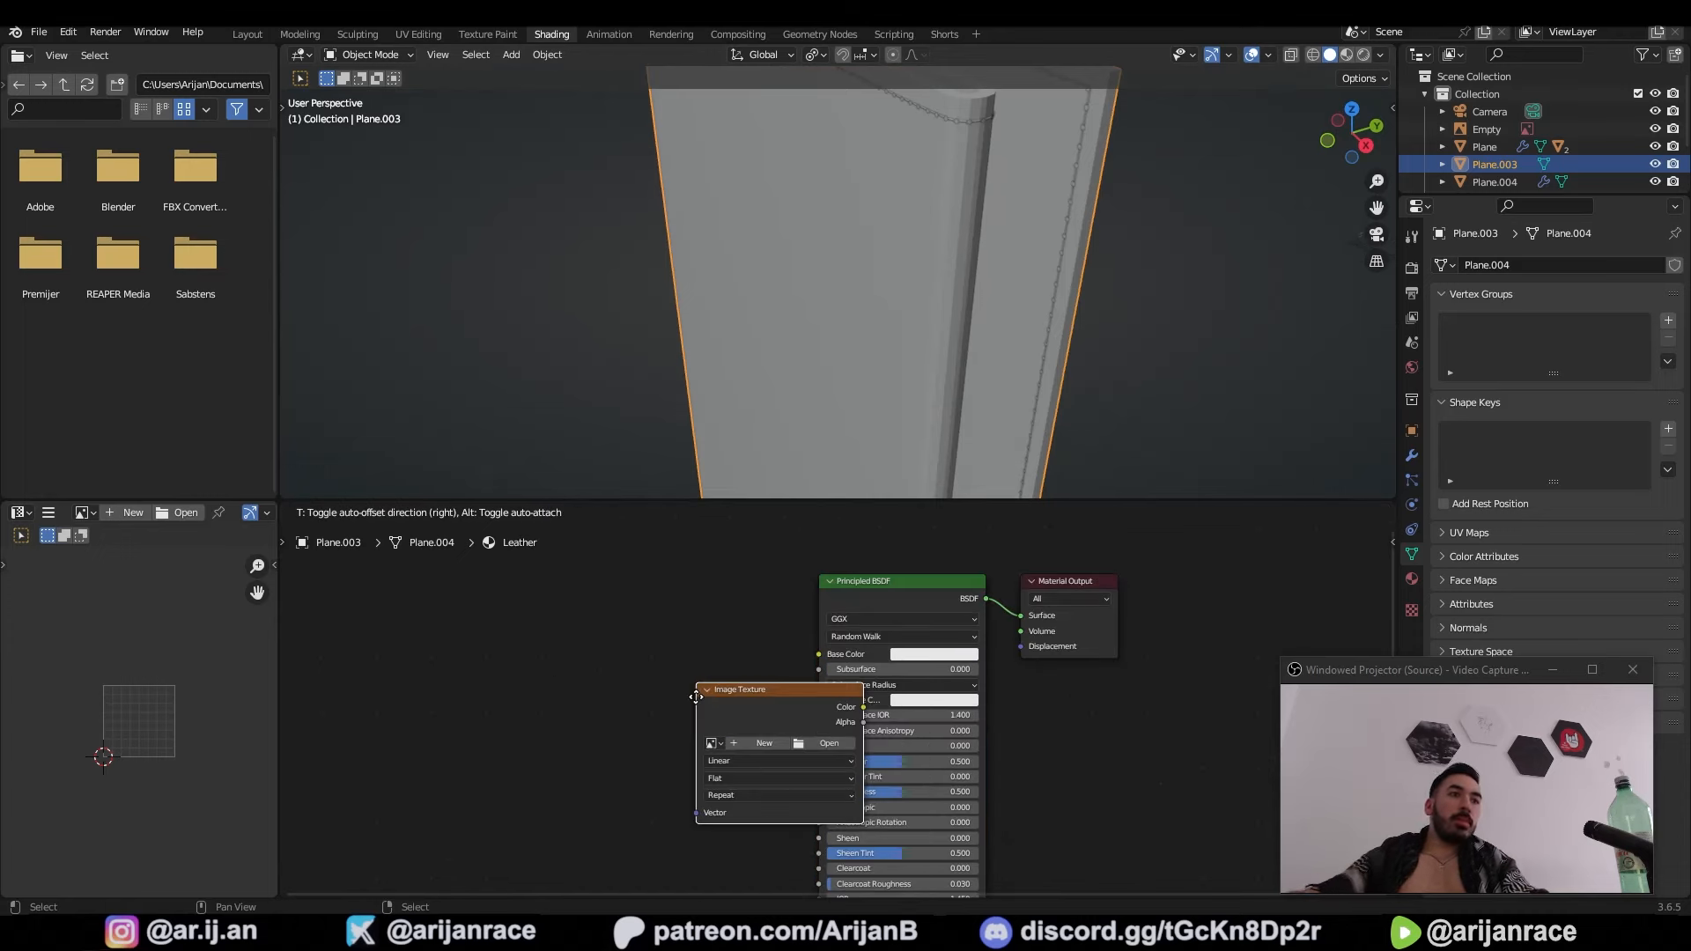
click(568, 691)
scroll(534, 685, up, 4)
Step: Create a 4096 × 4096 px image named Stitch Holes in the Image Texture node
click(781, 664)
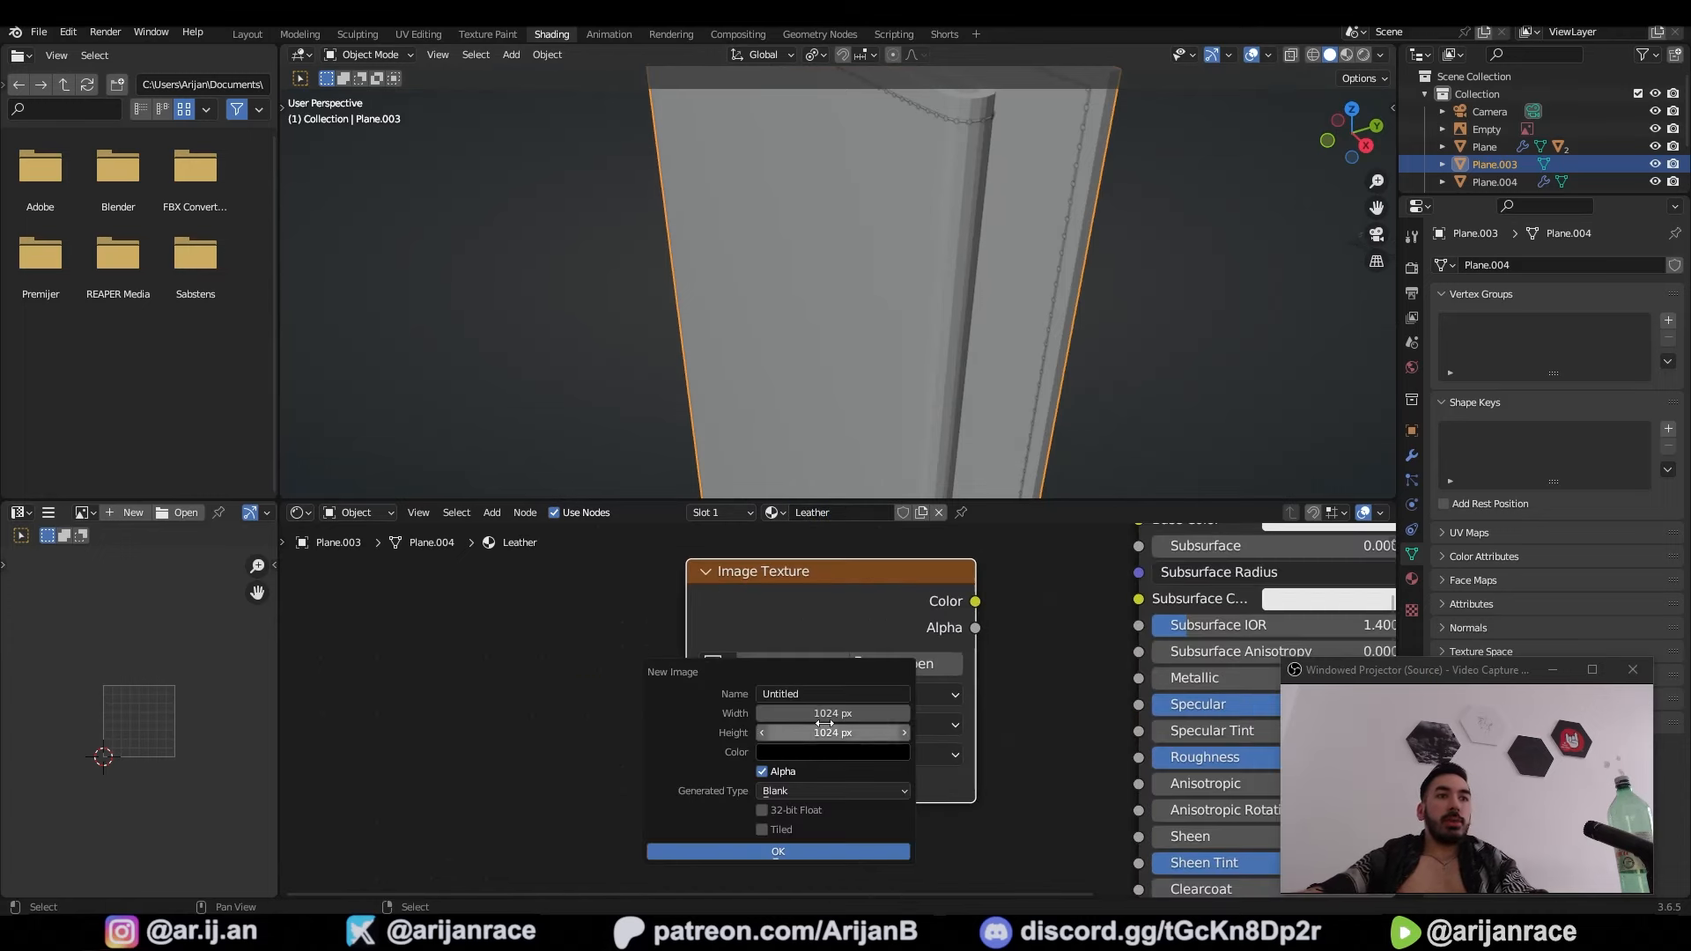
click(826, 715)
text(4096)
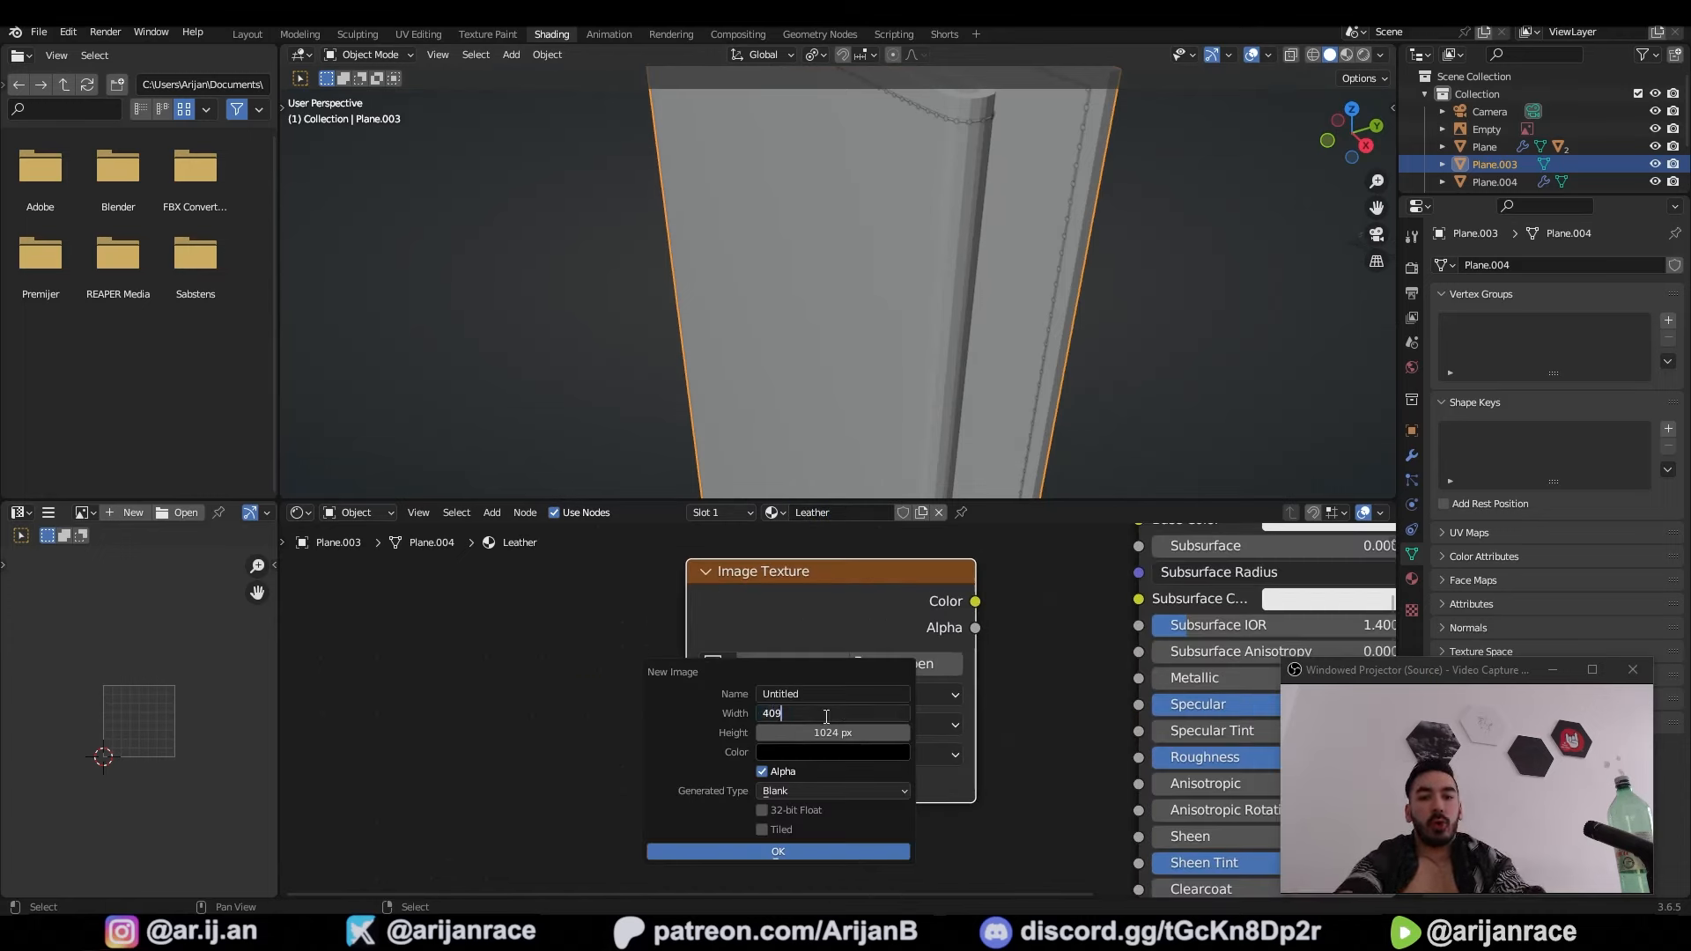
key(Tab)
text(4096)
key(Tab)
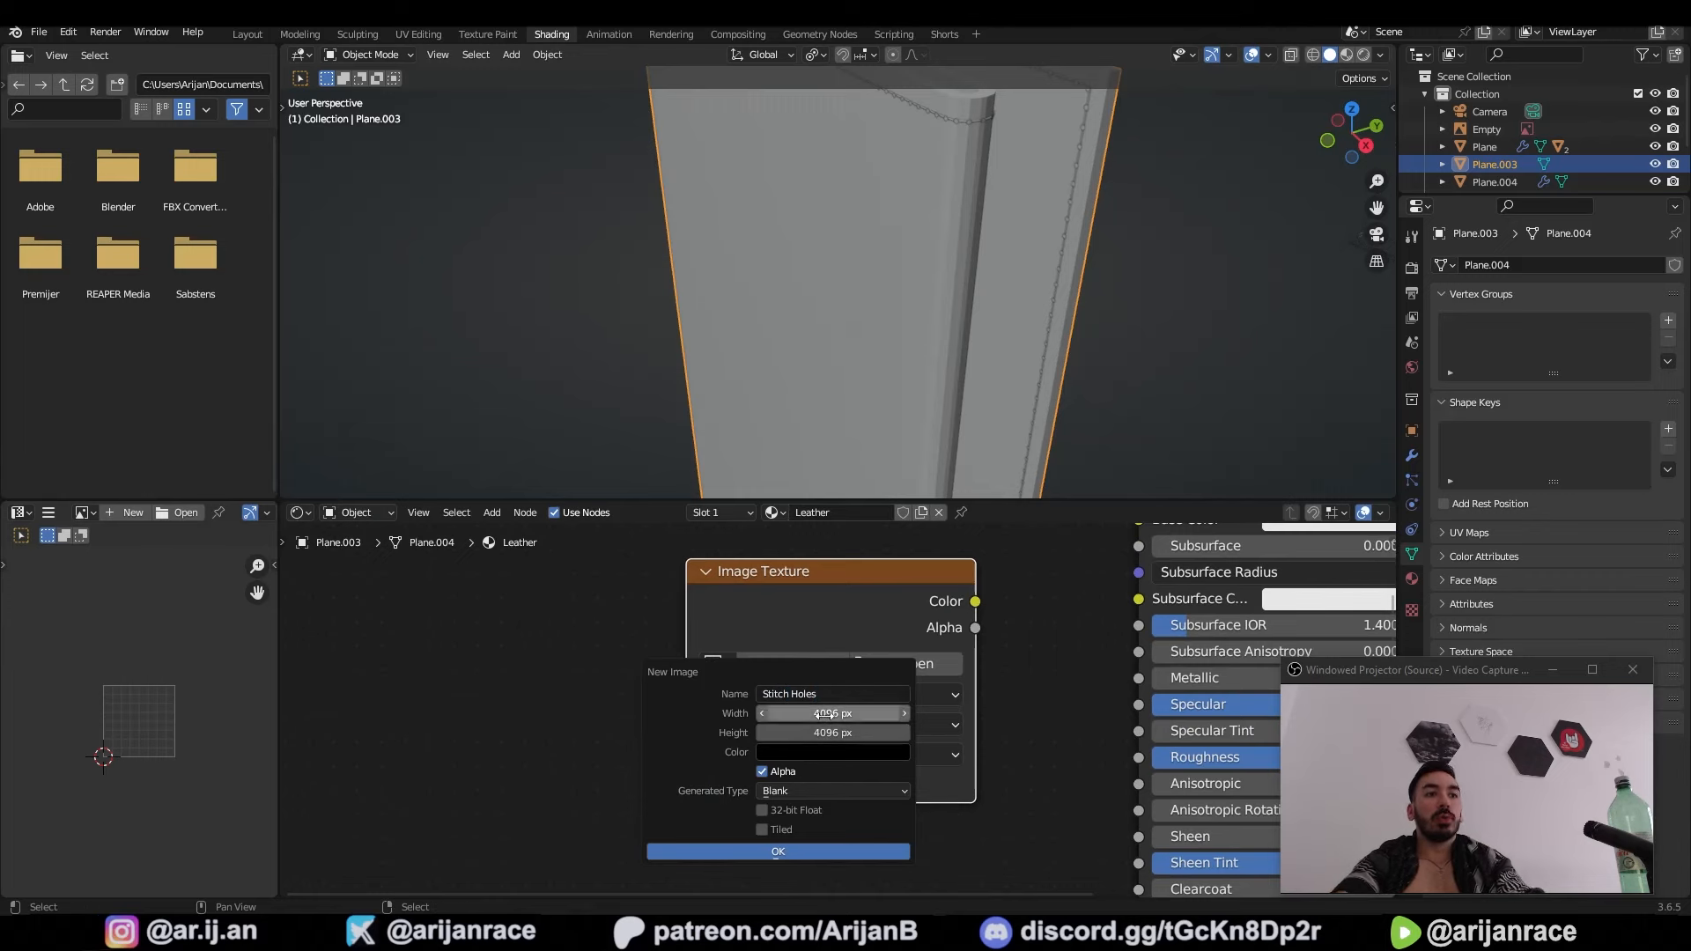
click(835, 791)
click(778, 851)
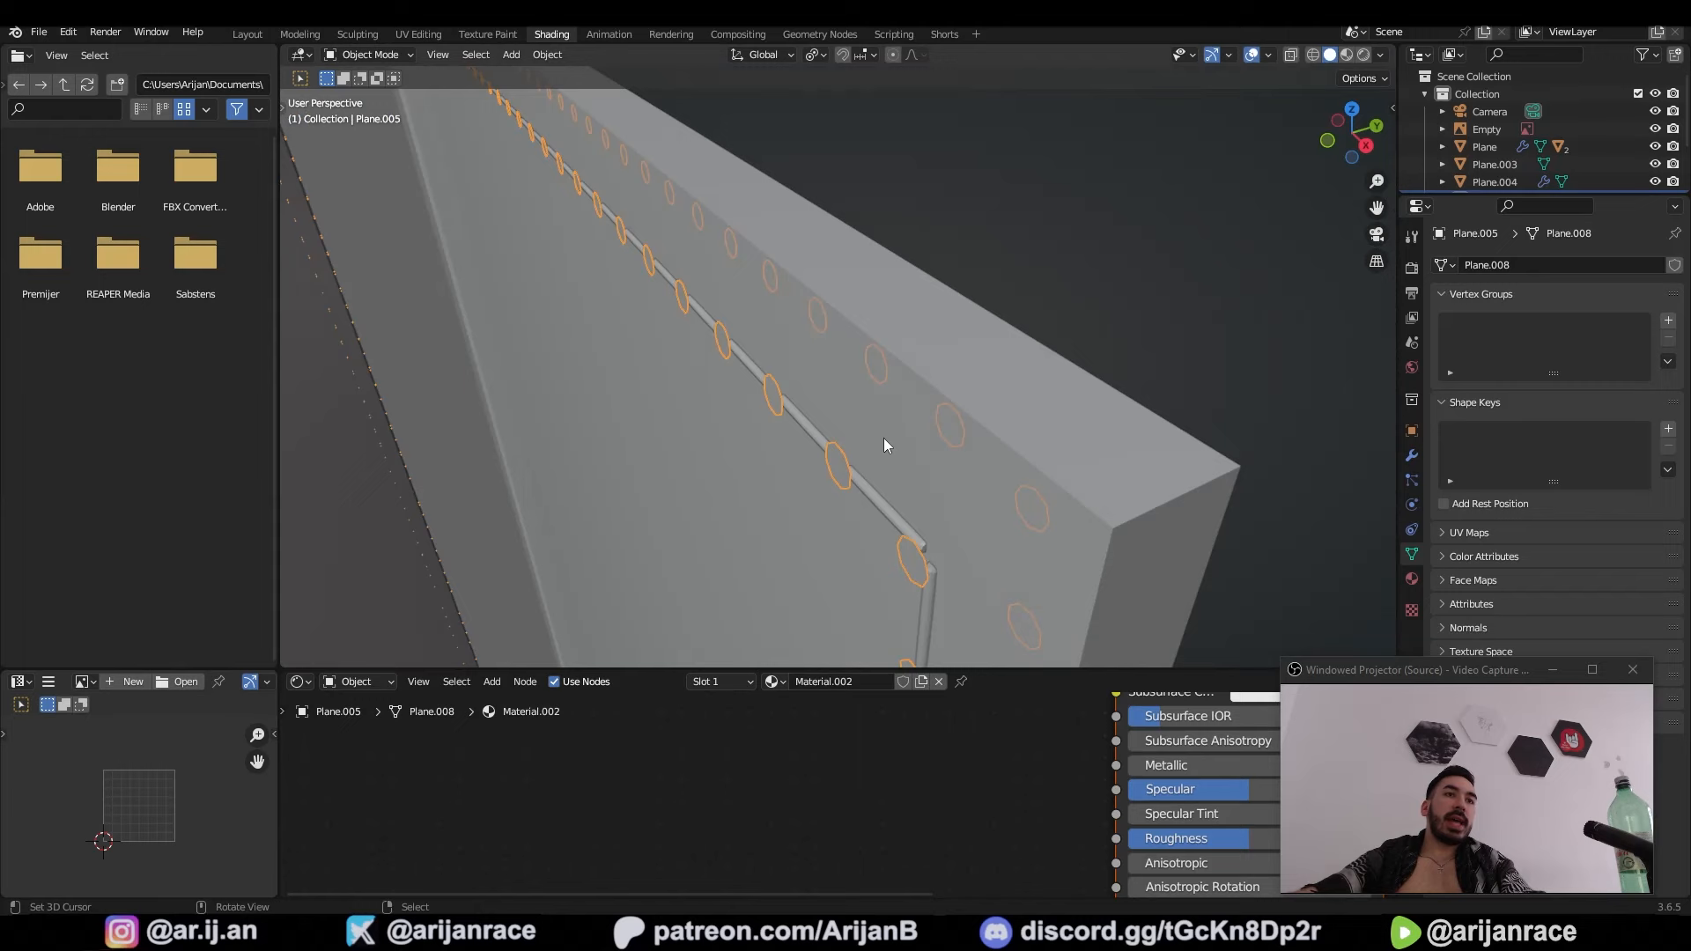
Step: Select the stitch-hole patches together with the cover, making the cover the active object
click(879, 377)
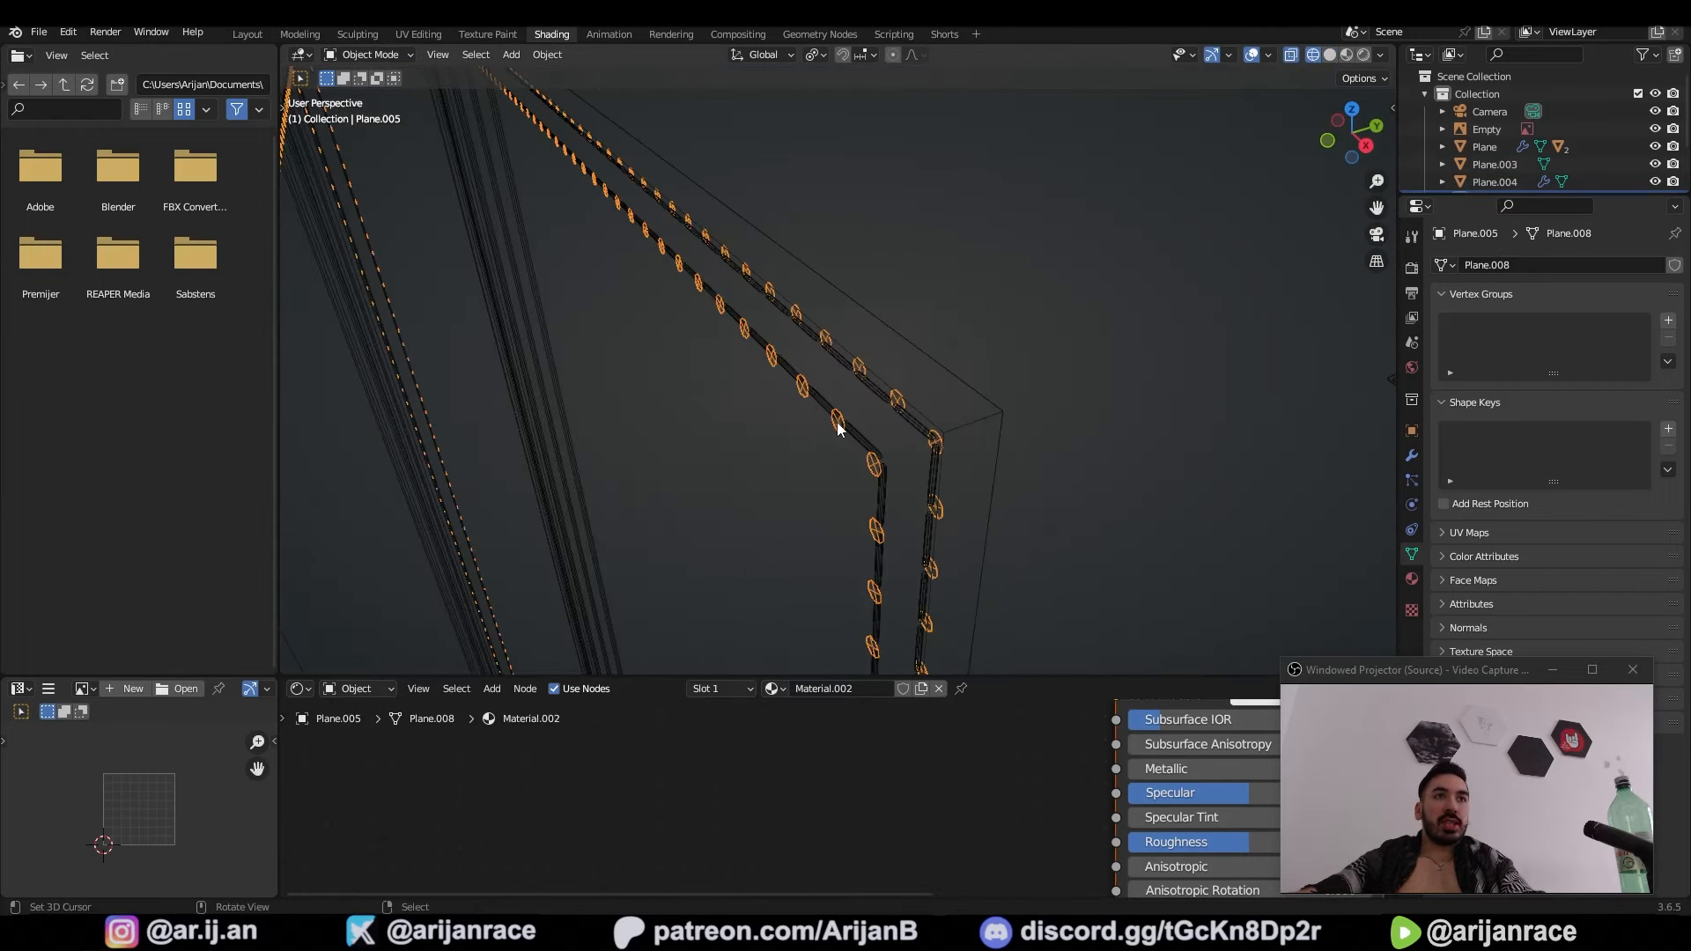
key(shift+z)
click(887, 382)
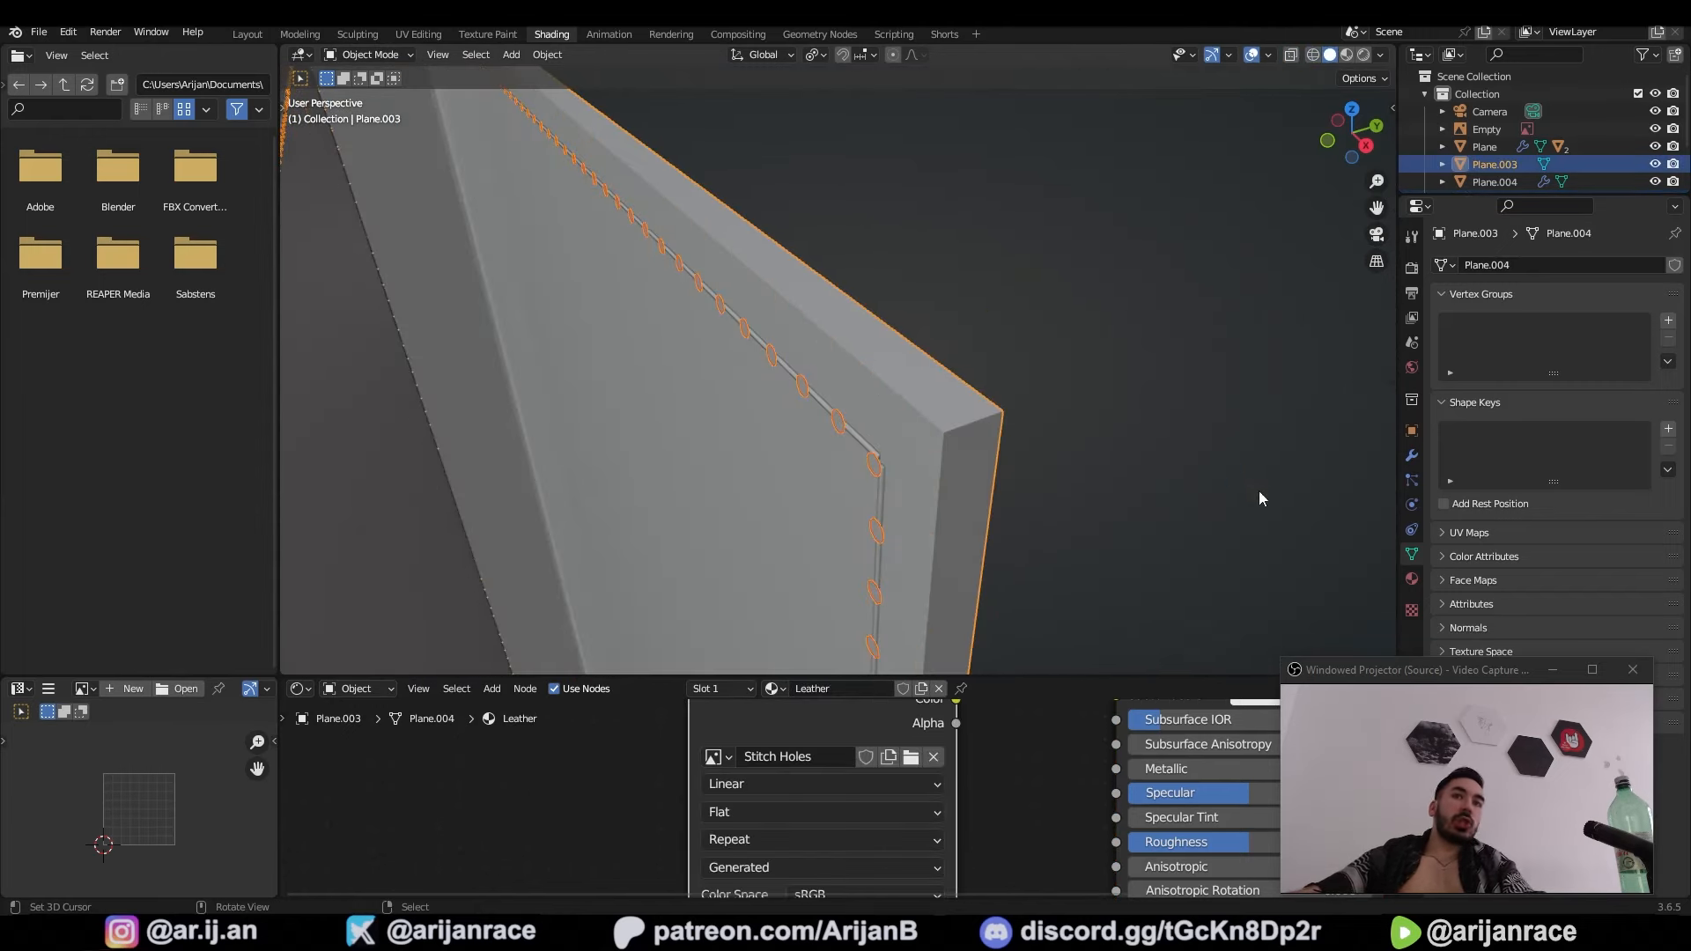
drag(1402, 669, 1177, 666)
Step: Configure a Diffuse bake with only the Color contribution, Selected to Active enabled and a 1 px margin
click(1411, 268)
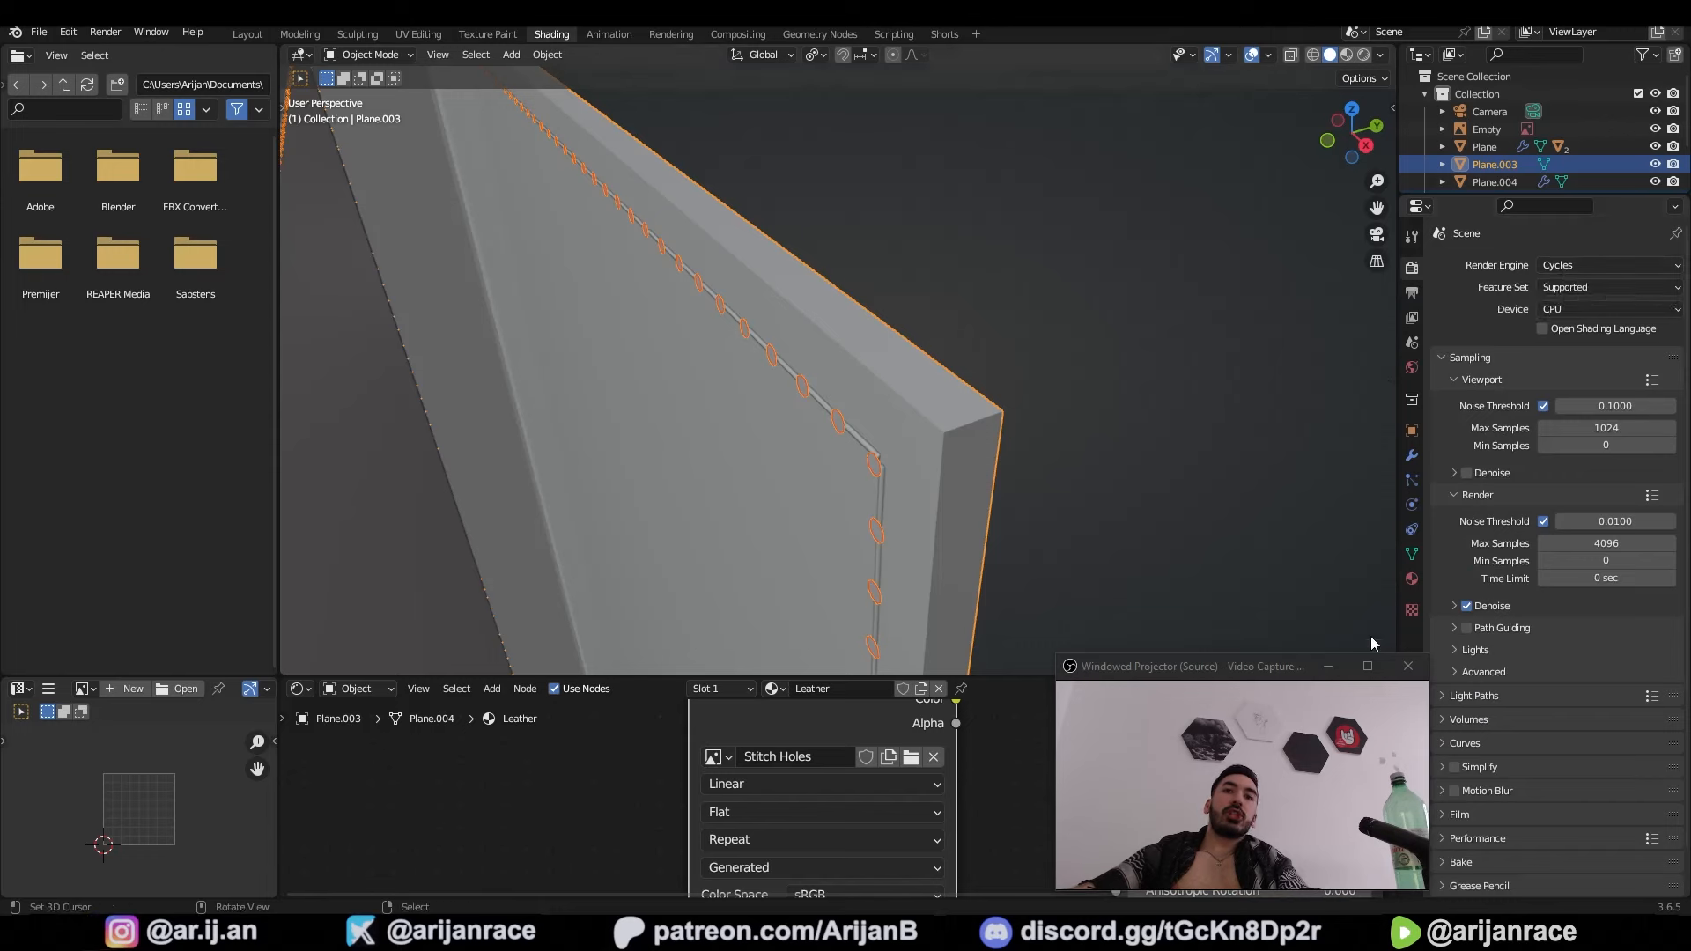
scroll(1438, 465, down, 1)
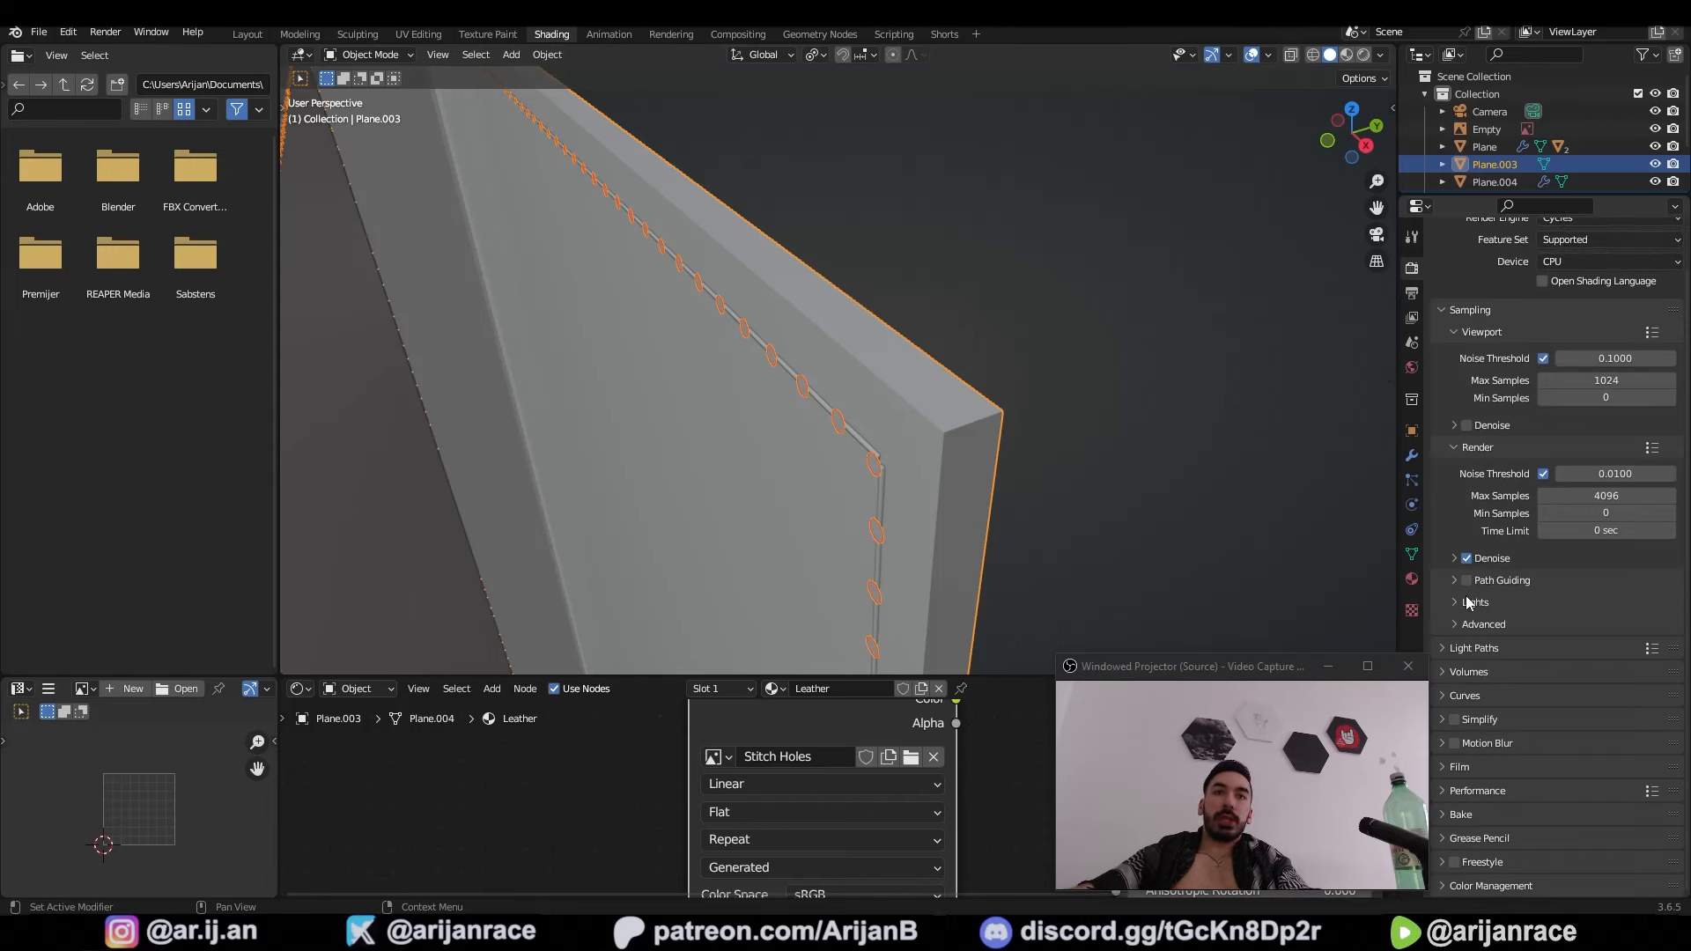
click(1460, 813)
scroll(1497, 775, down, 6)
click(1579, 602)
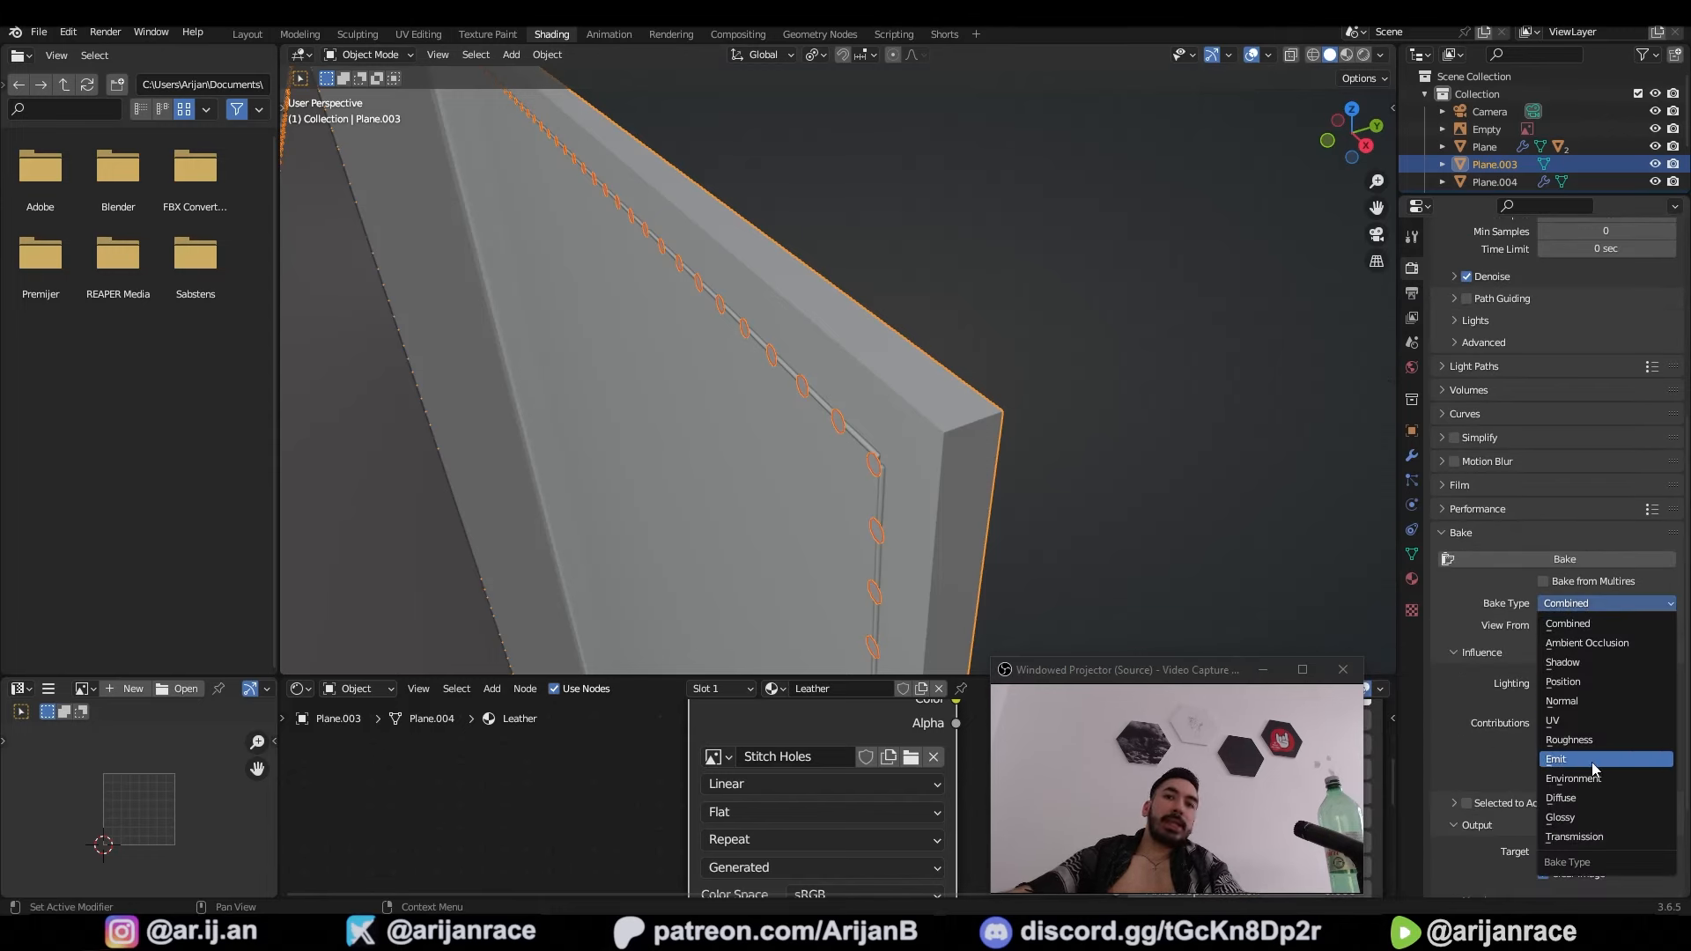
click(1585, 798)
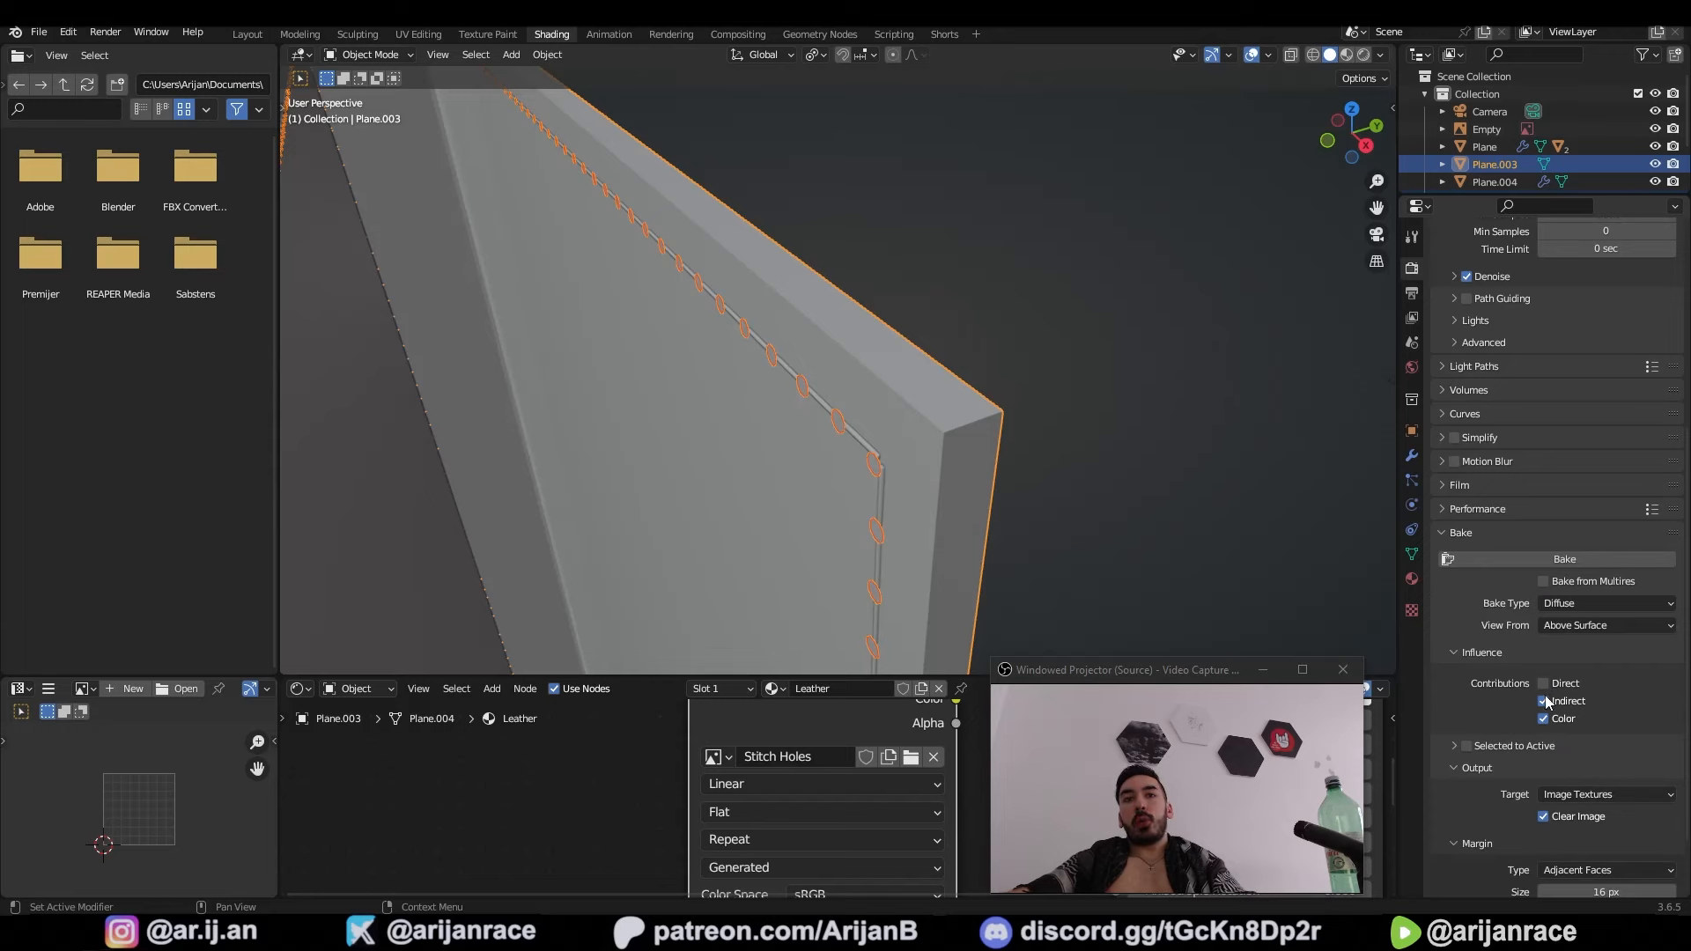
scroll(1515, 687, down, 2)
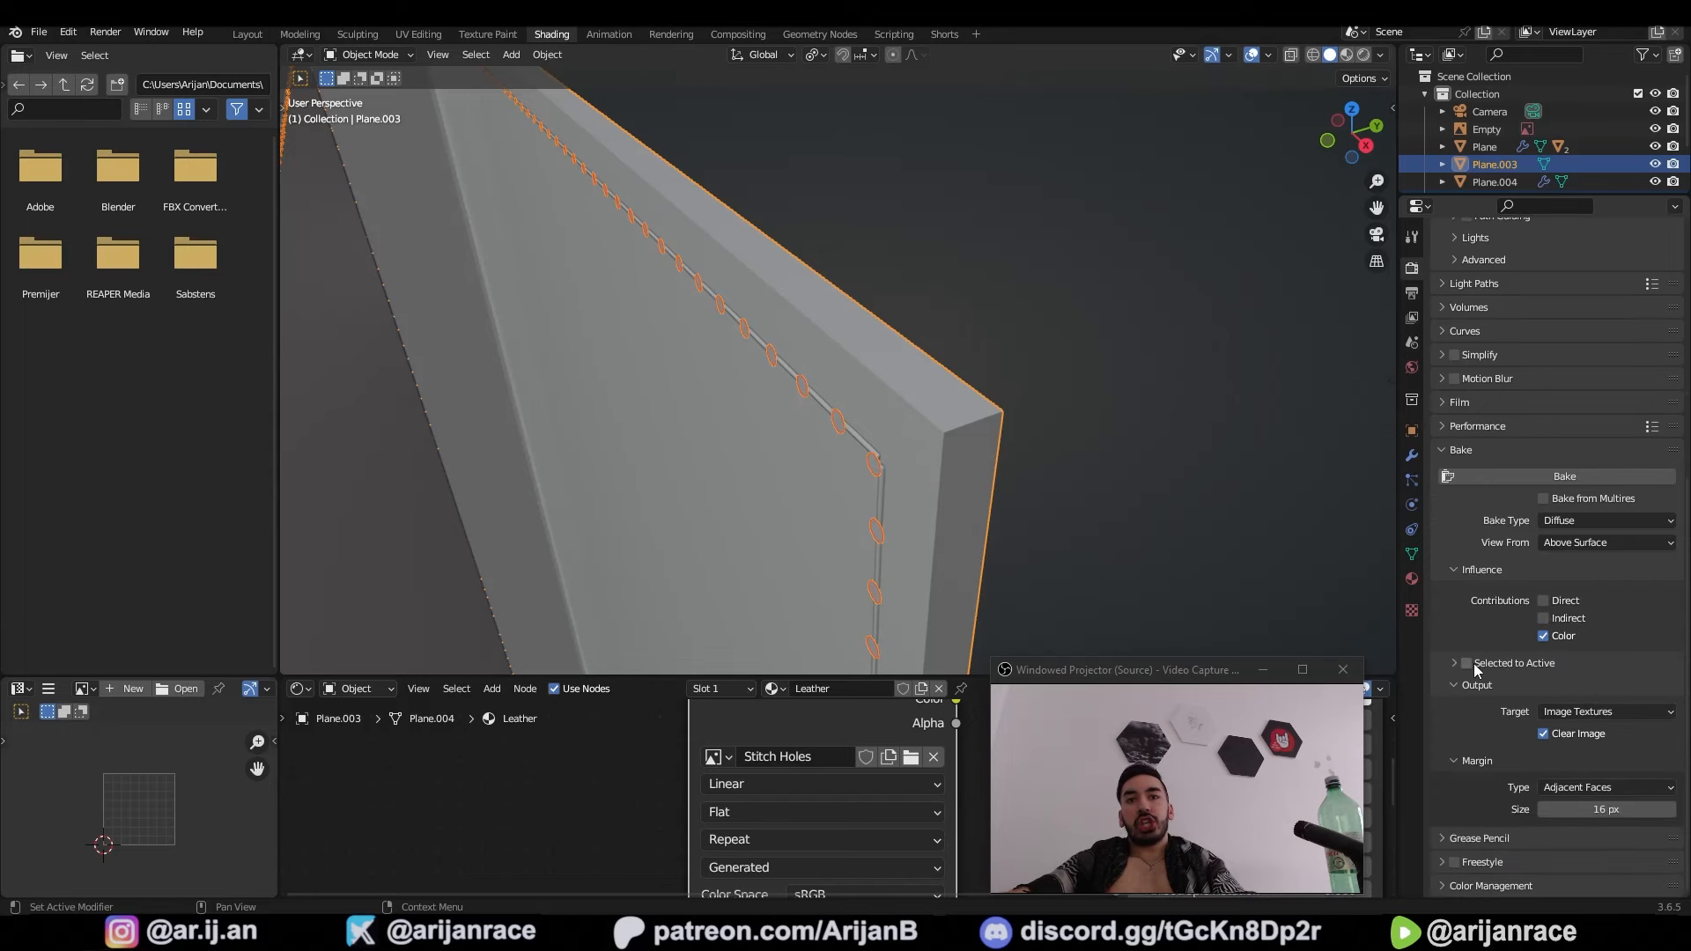
click(1594, 809)
Step: Bake the stitch-hole patches onto the Stitch Holes image and inspect the baked holes
scroll(1478, 634, up, 10)
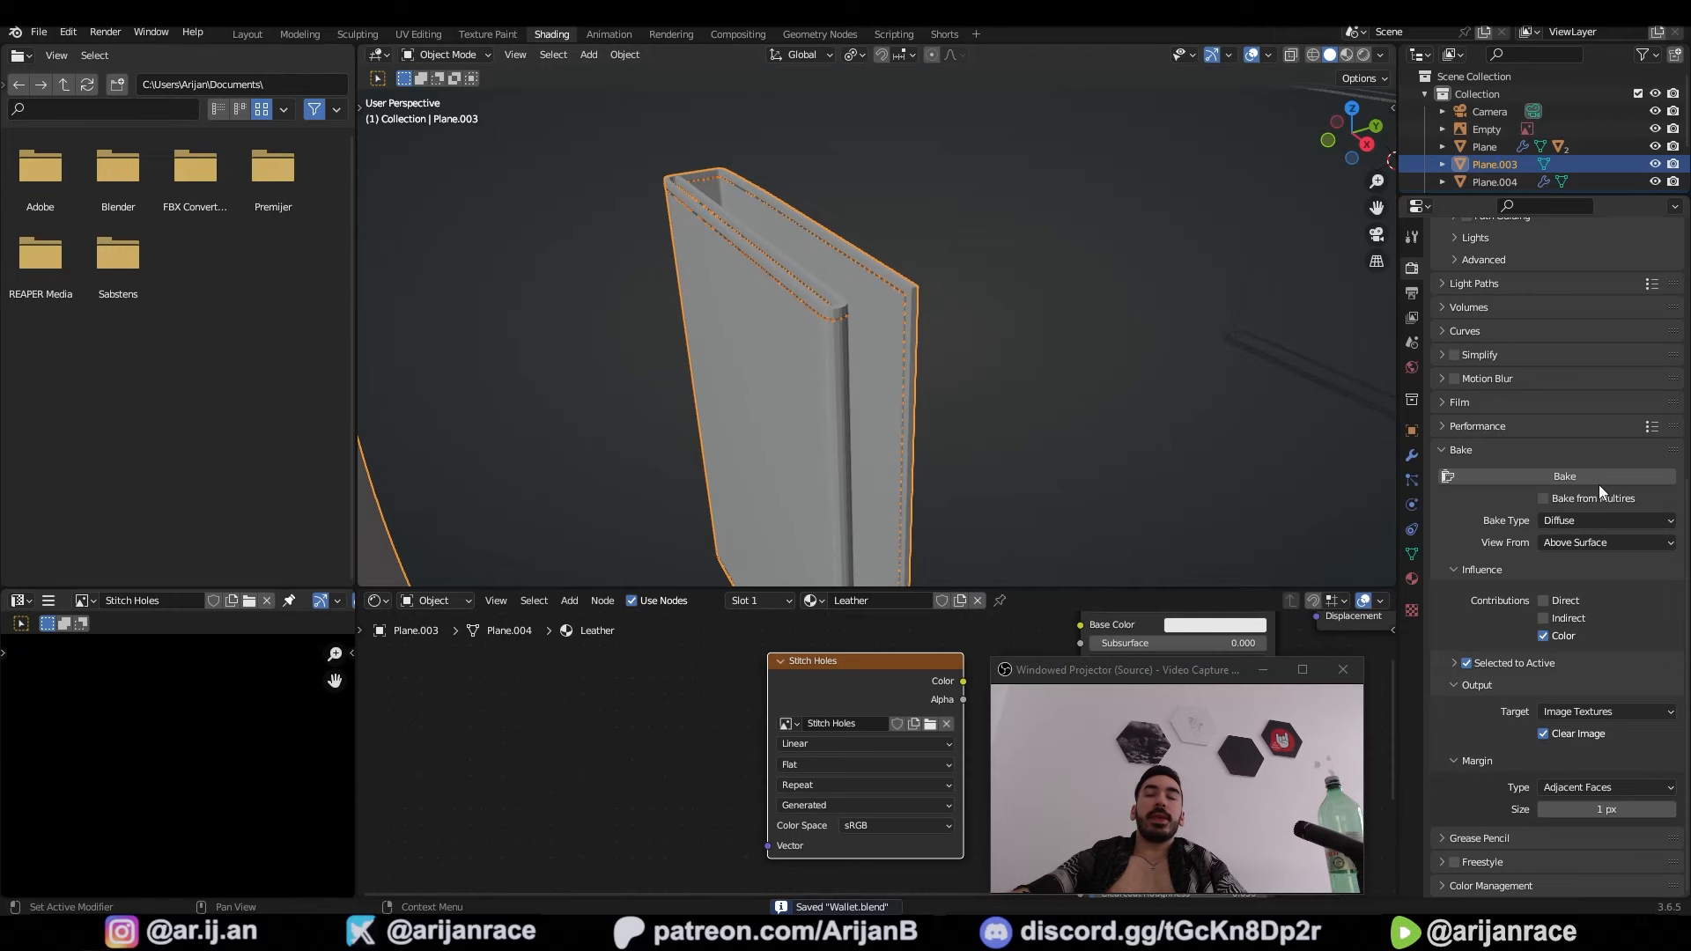
click(1594, 476)
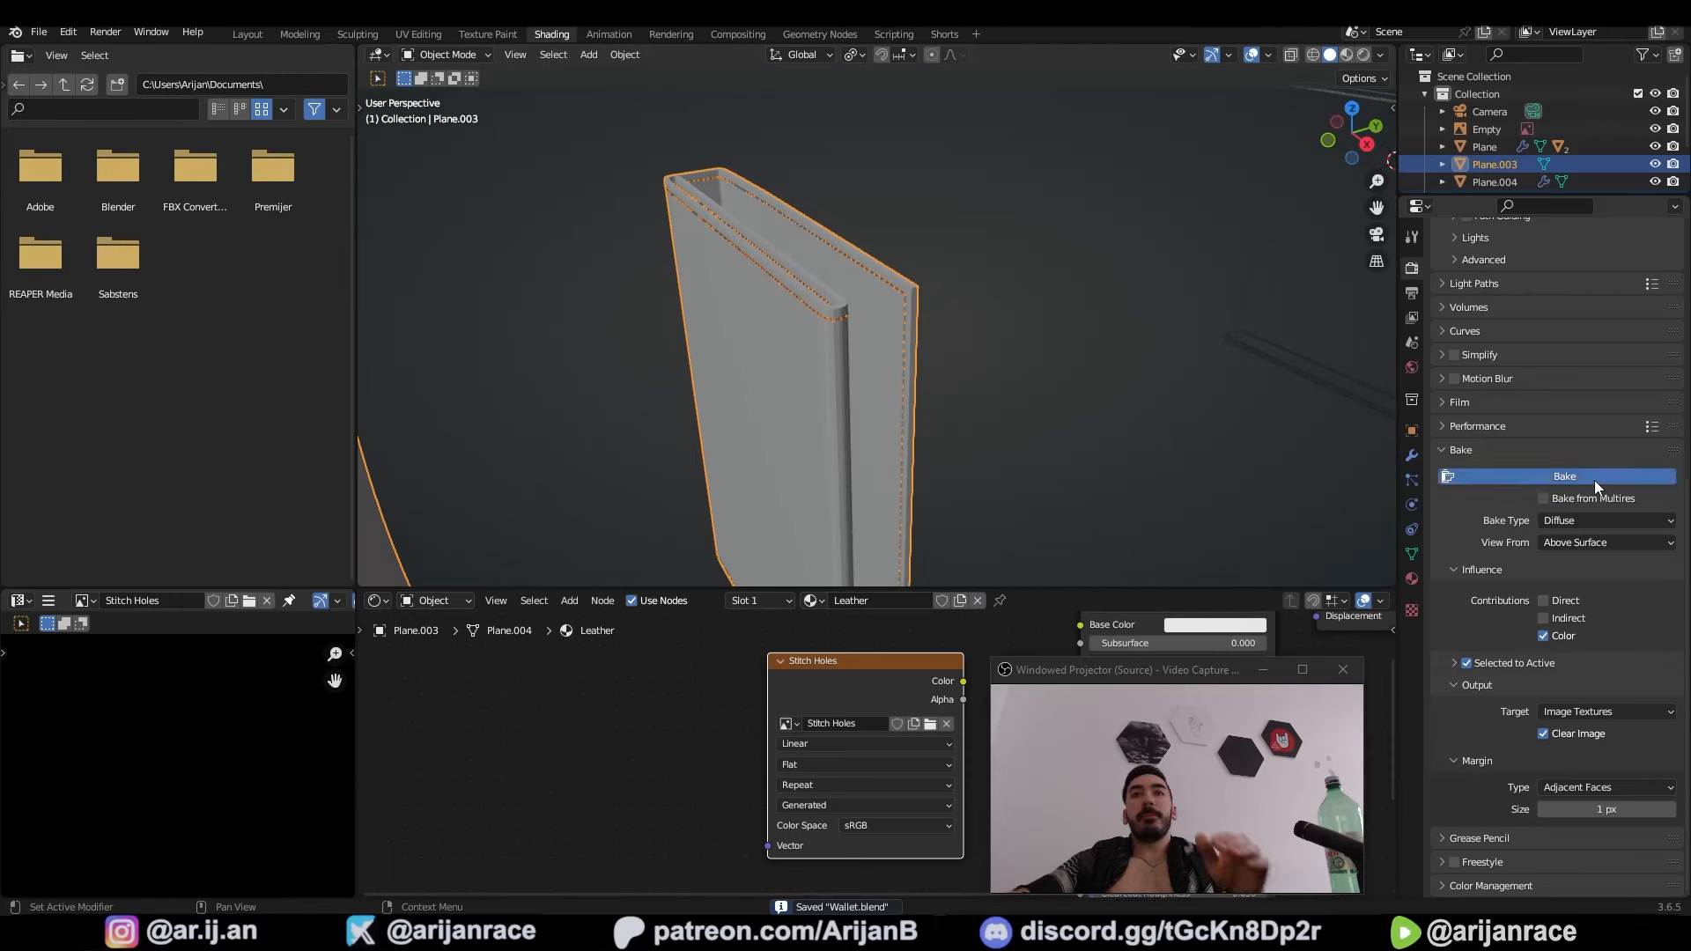
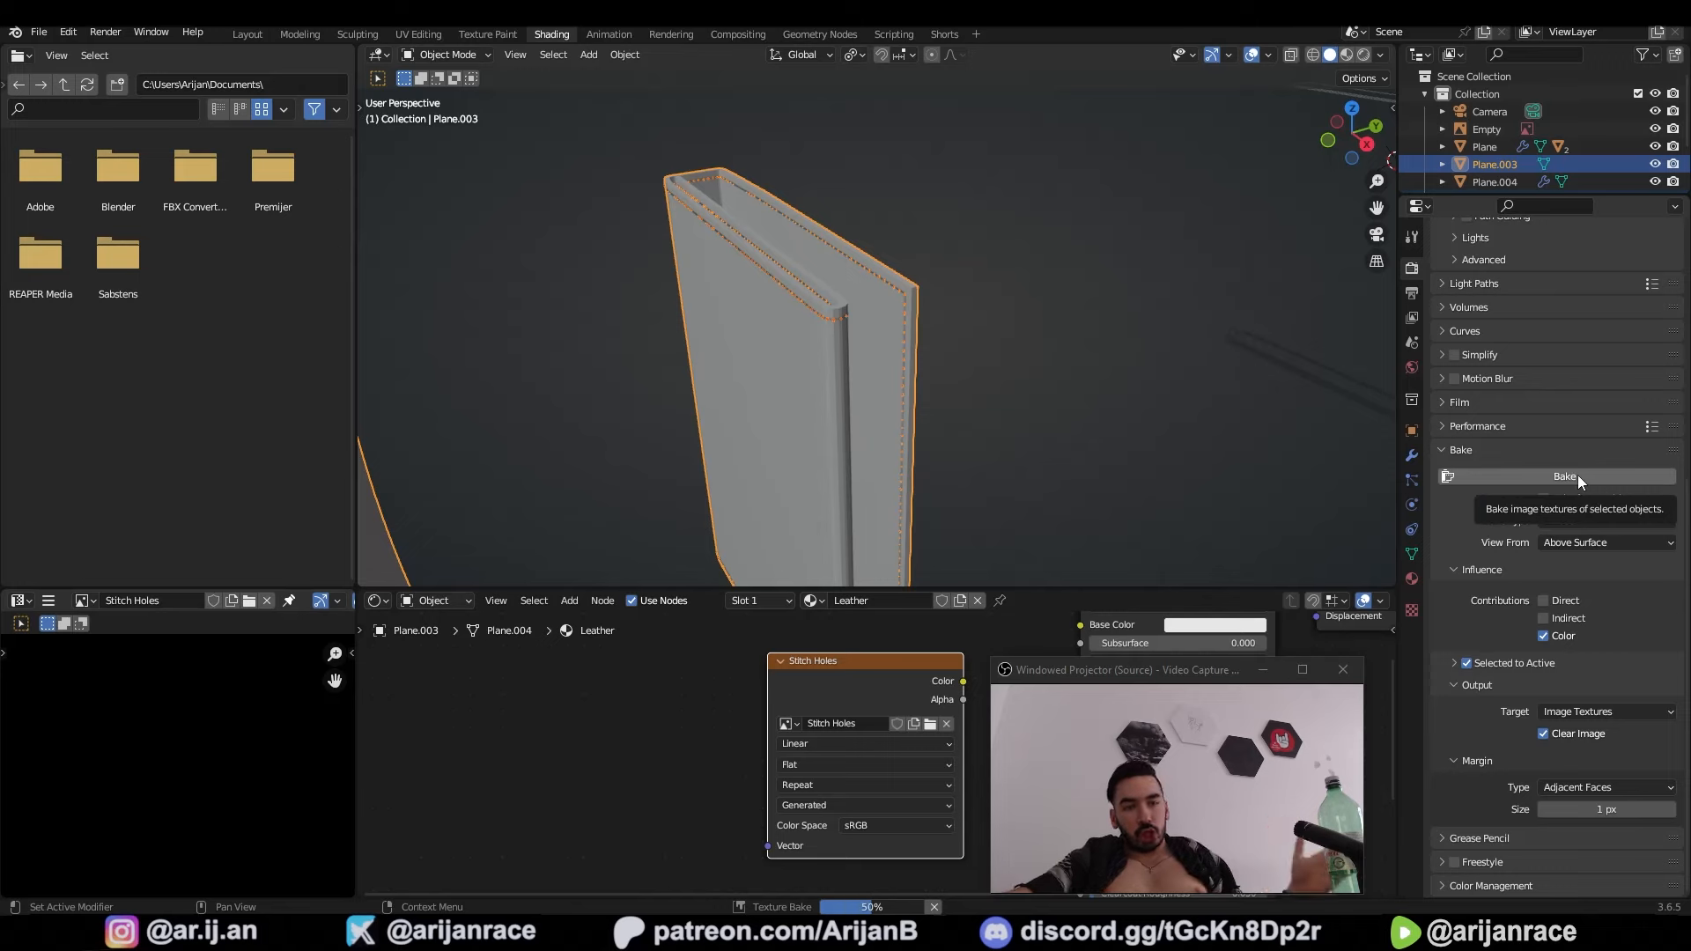
drag(1177, 669, 1450, 666)
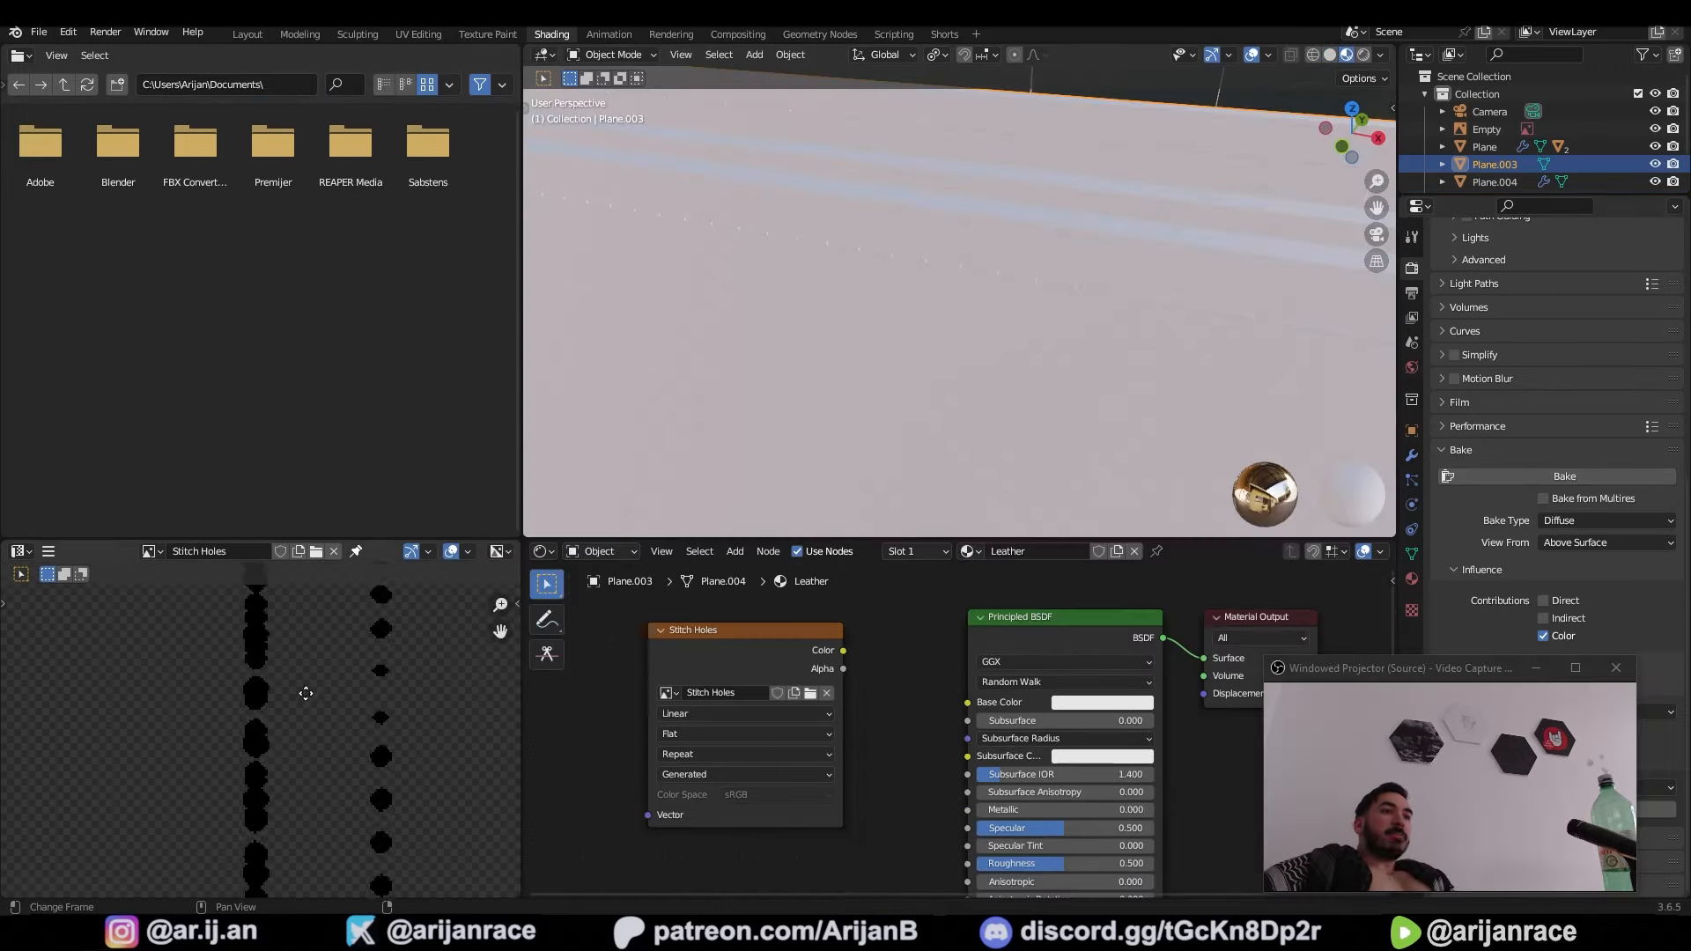
scroll(279, 797, down, 3)
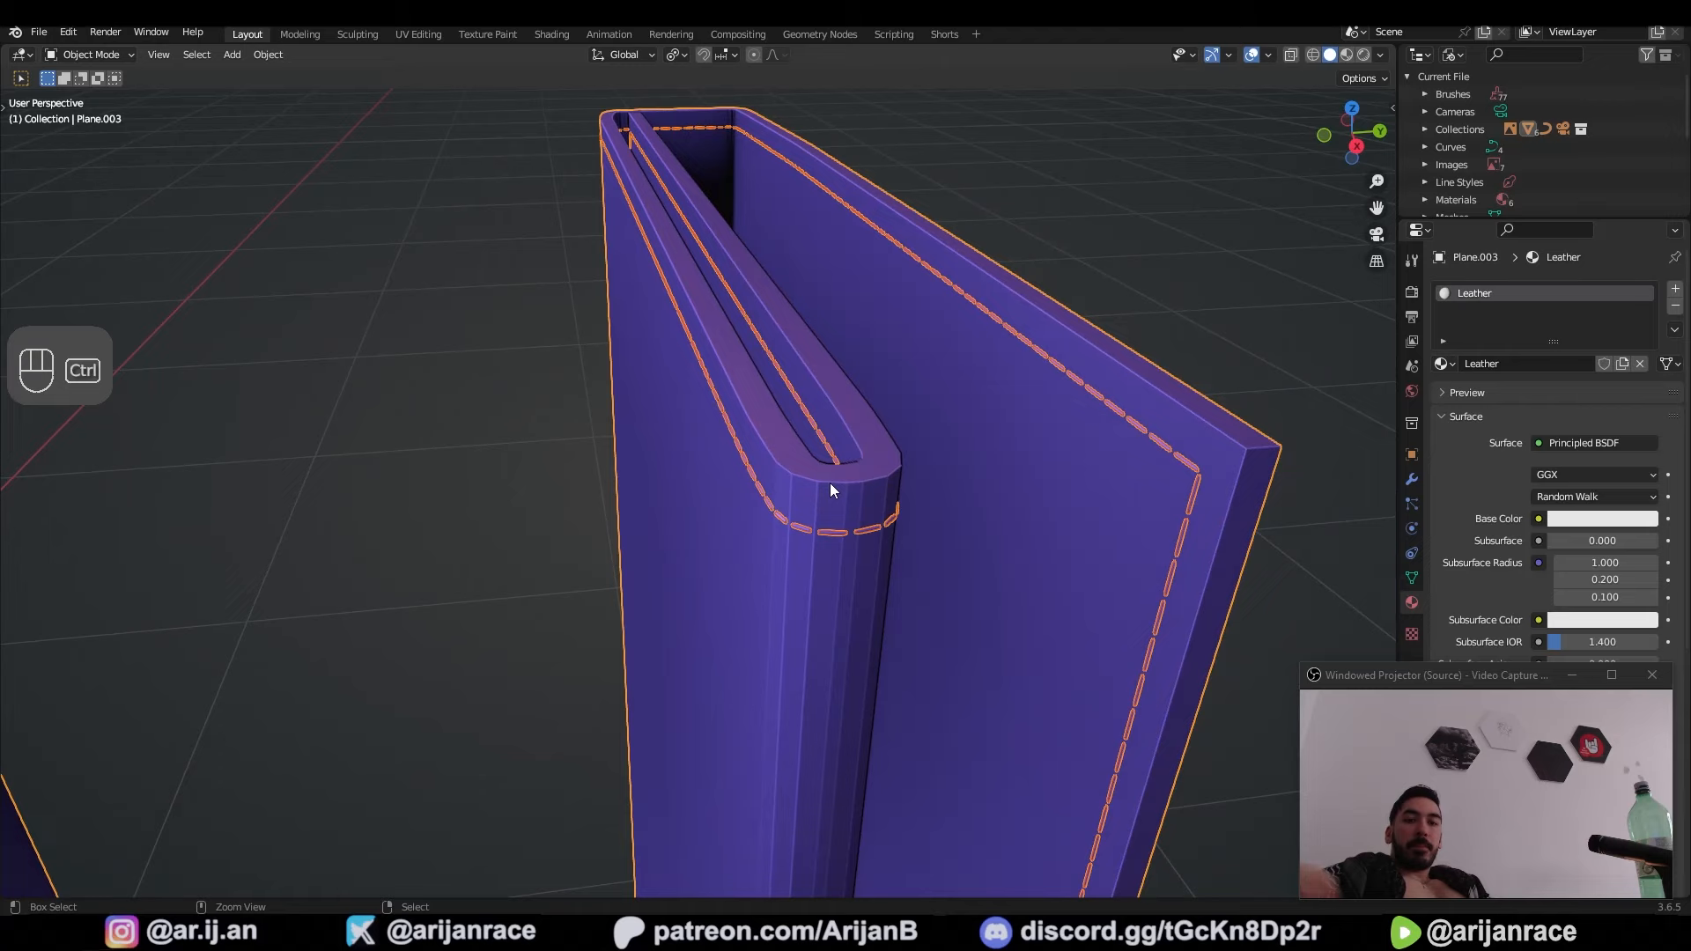
Step: Parent the stitching to the cover using Object (Keep Transform)
key(ctrl+p)
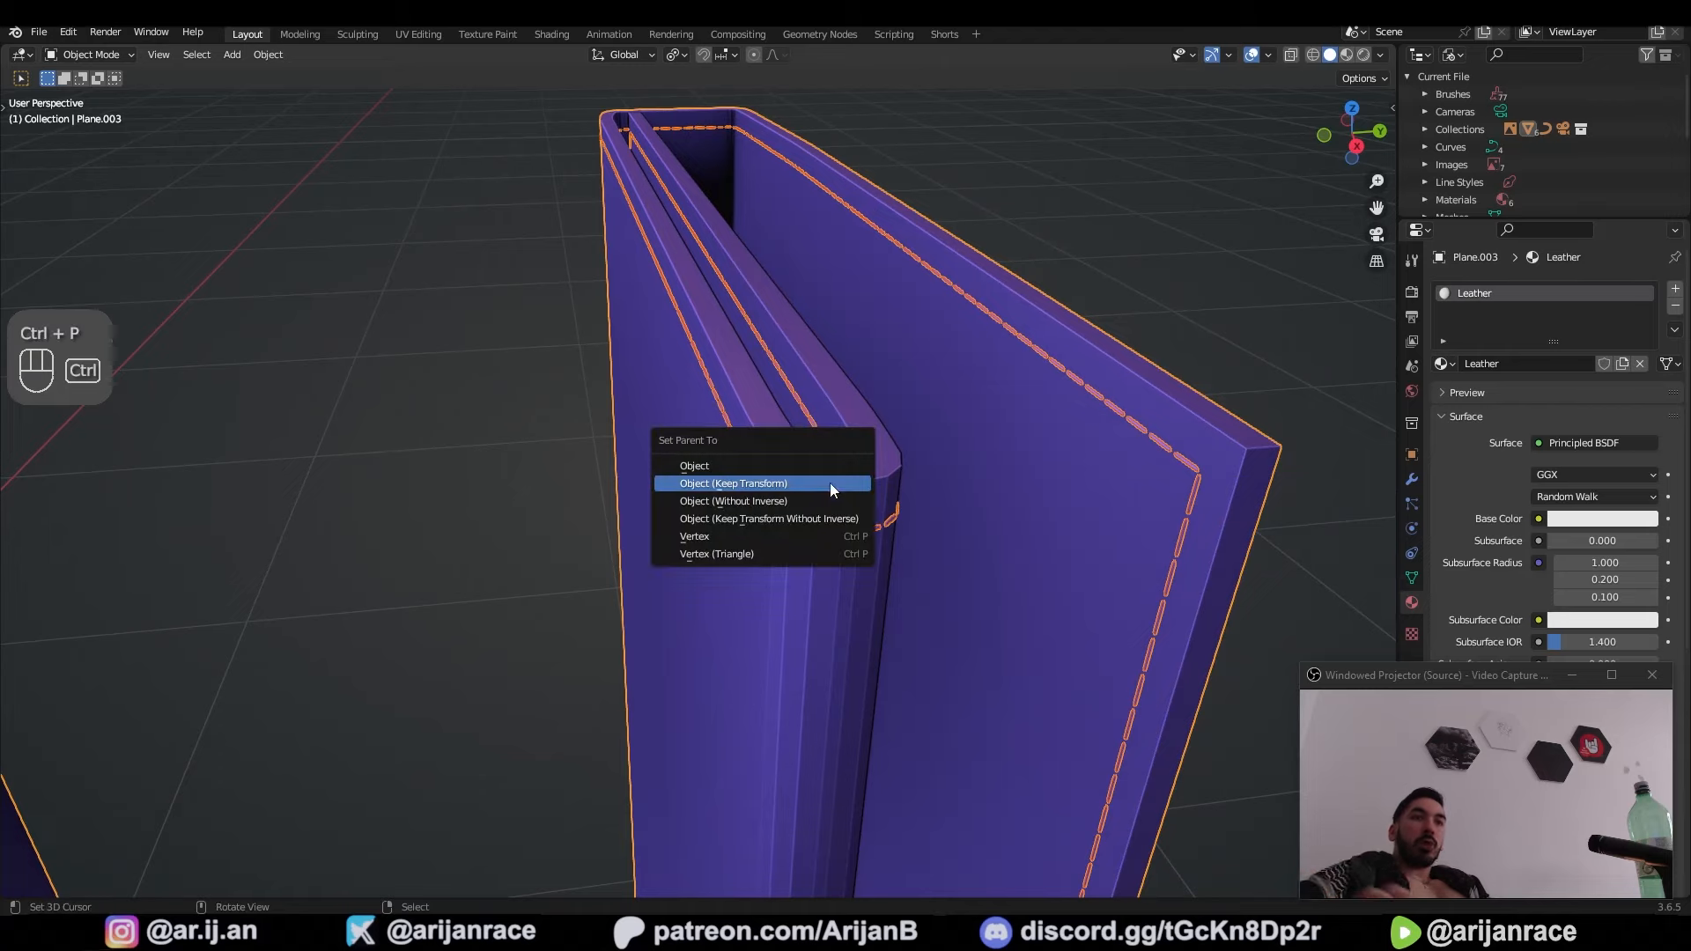
click(824, 485)
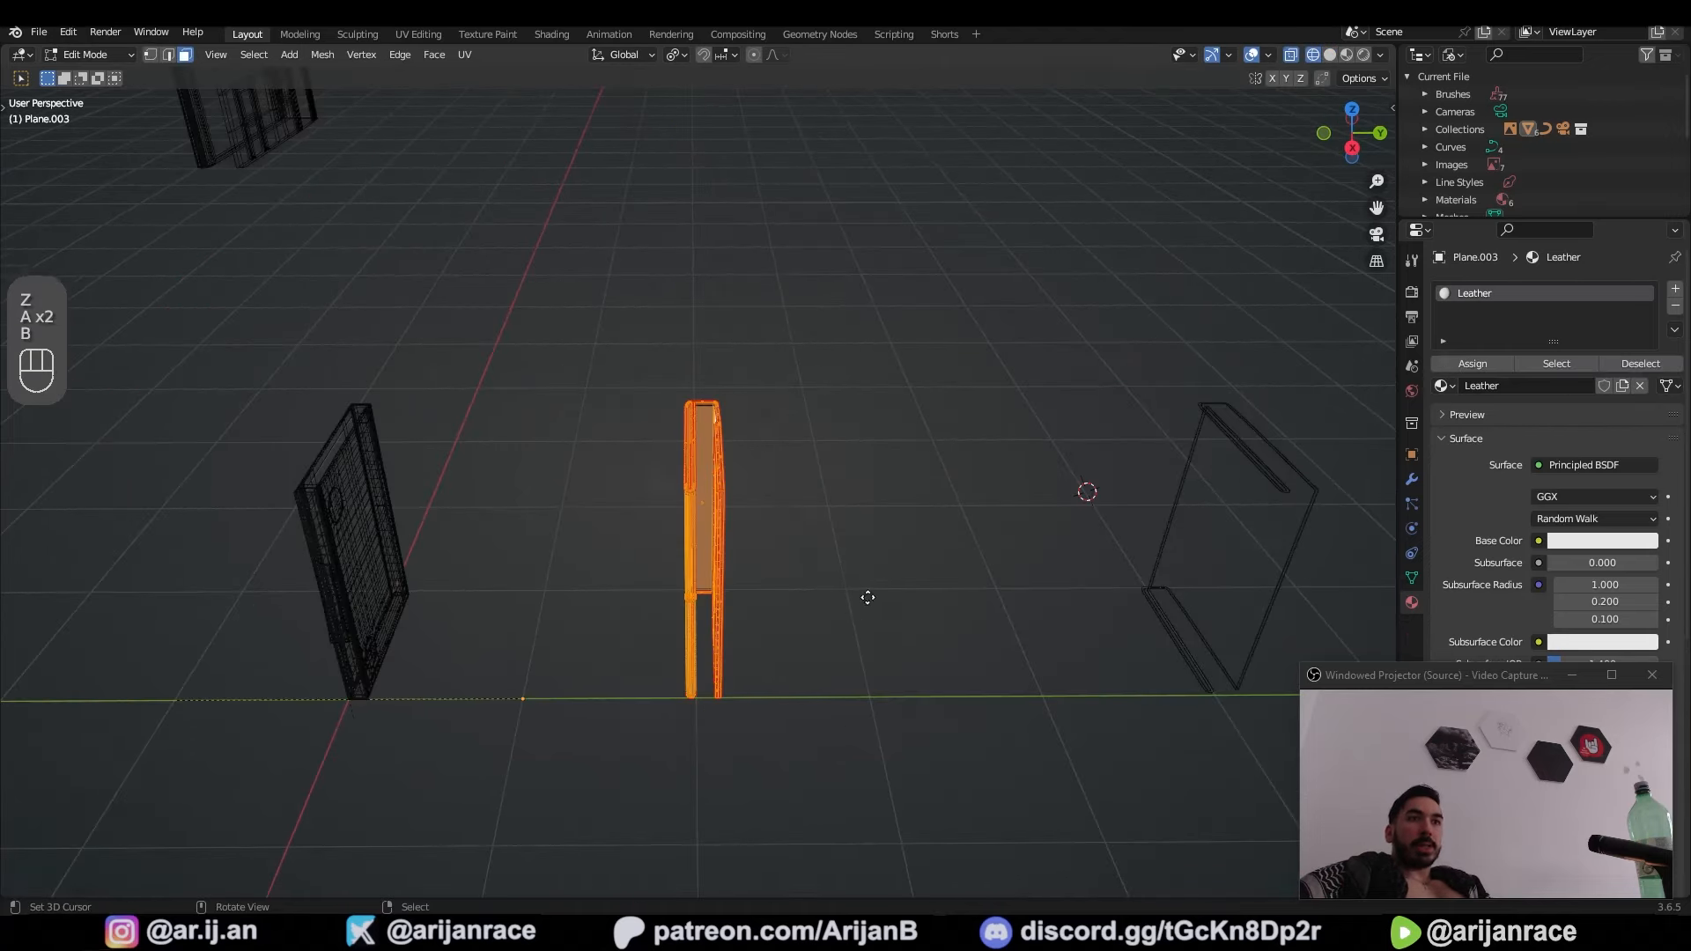
key(KP_Decimal)
middle_drag(879, 454, 781, 456)
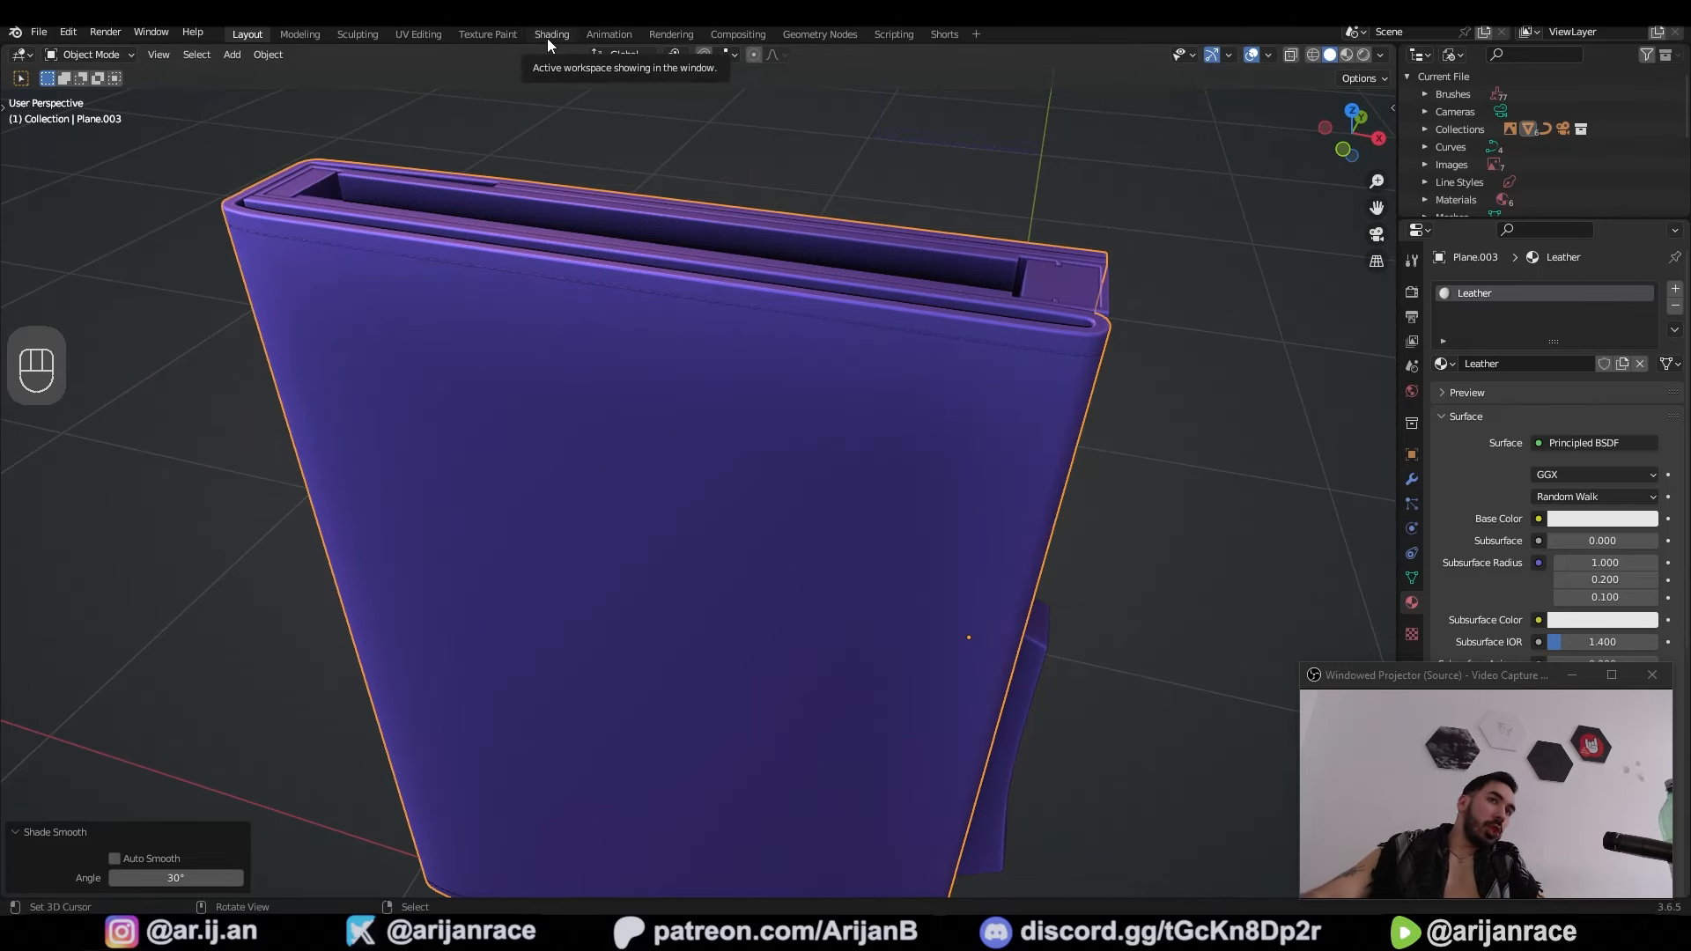
Step: Give the inner card holder a new material named Metal with Metallic 1.000, Specular 0.323 and Roughness 0.368
click(552, 34)
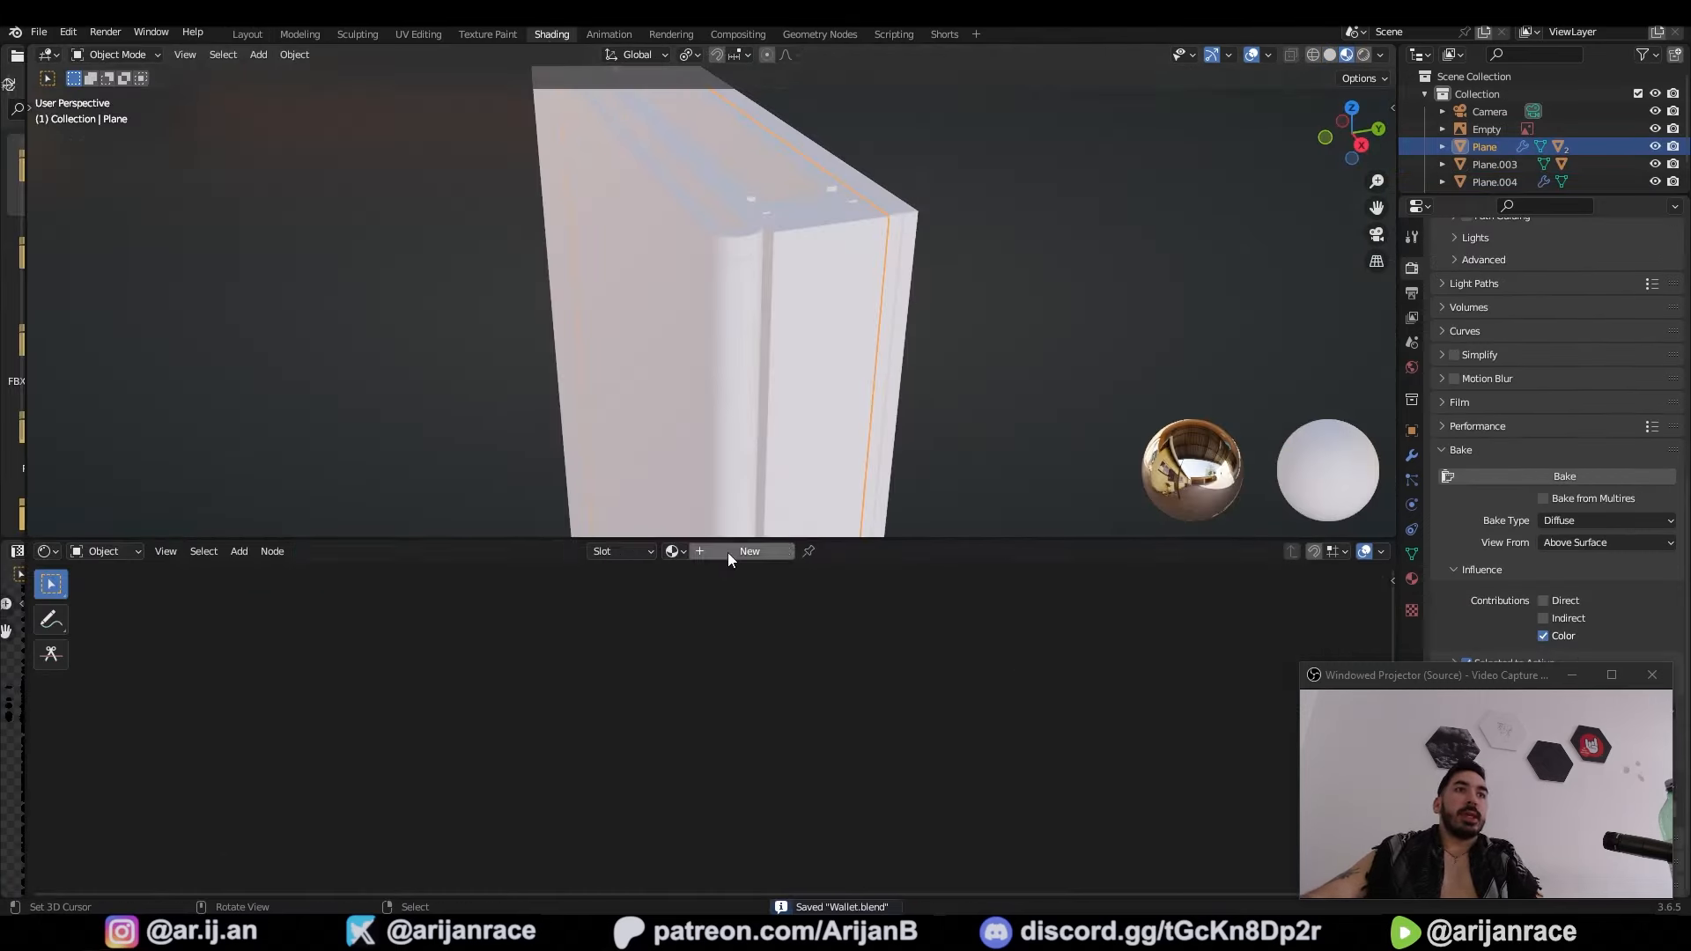
click(727, 552)
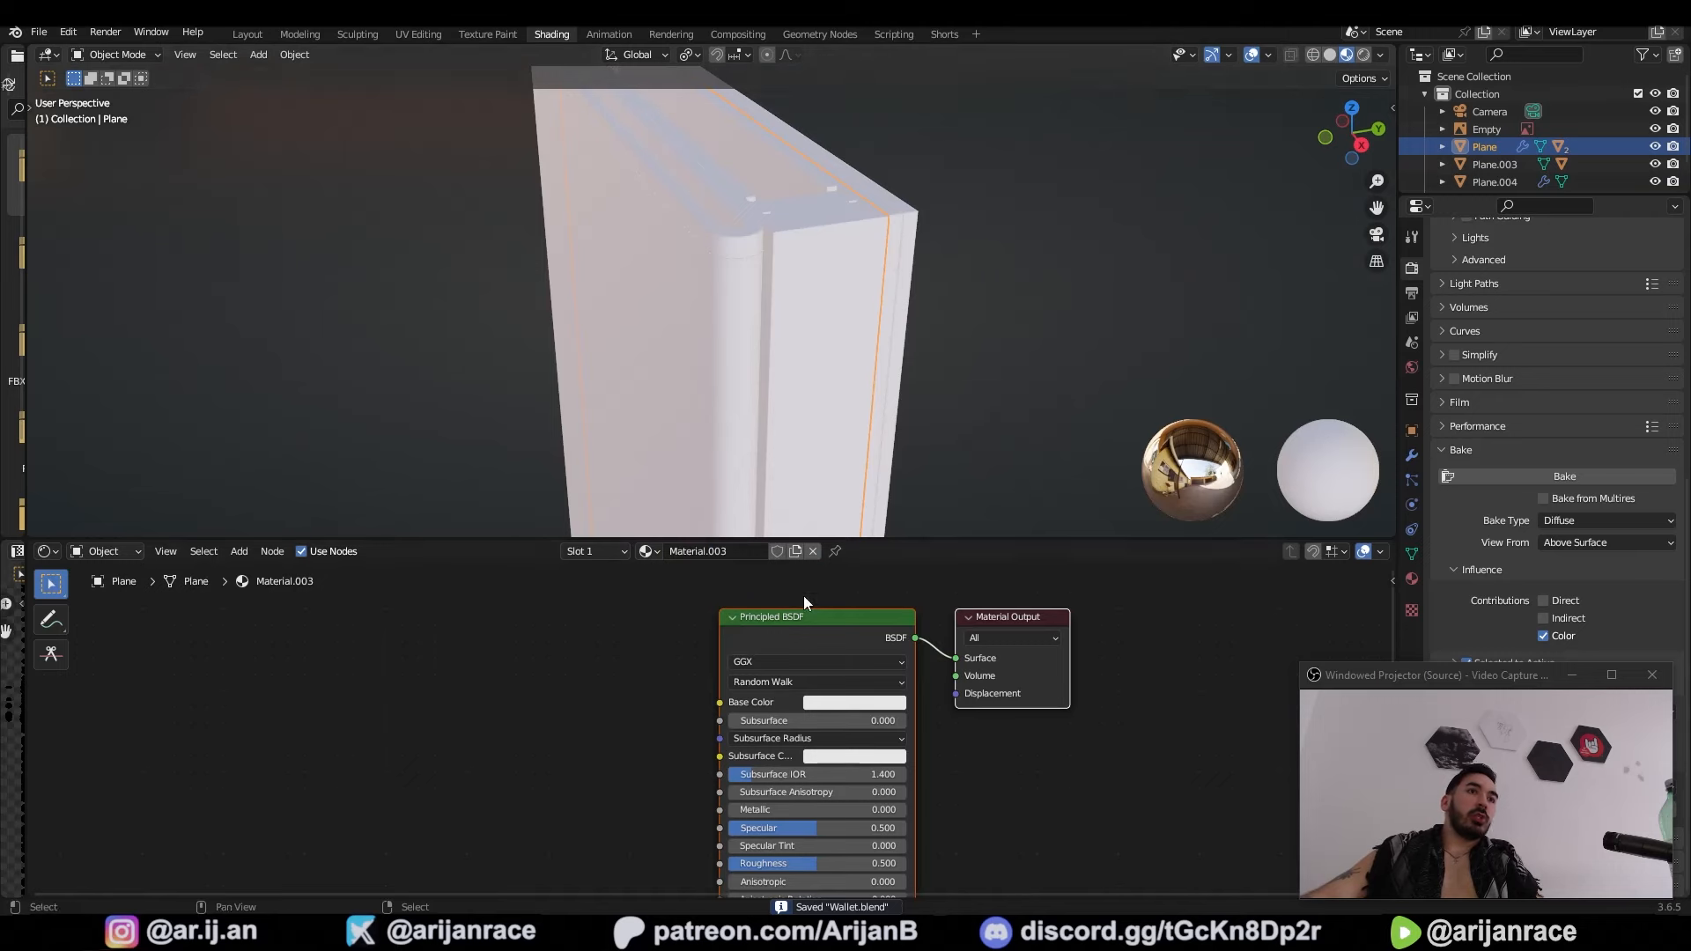
drag(793, 541, 793, 681)
middle_drag(803, 794, 806, 760)
drag(775, 846, 921, 845)
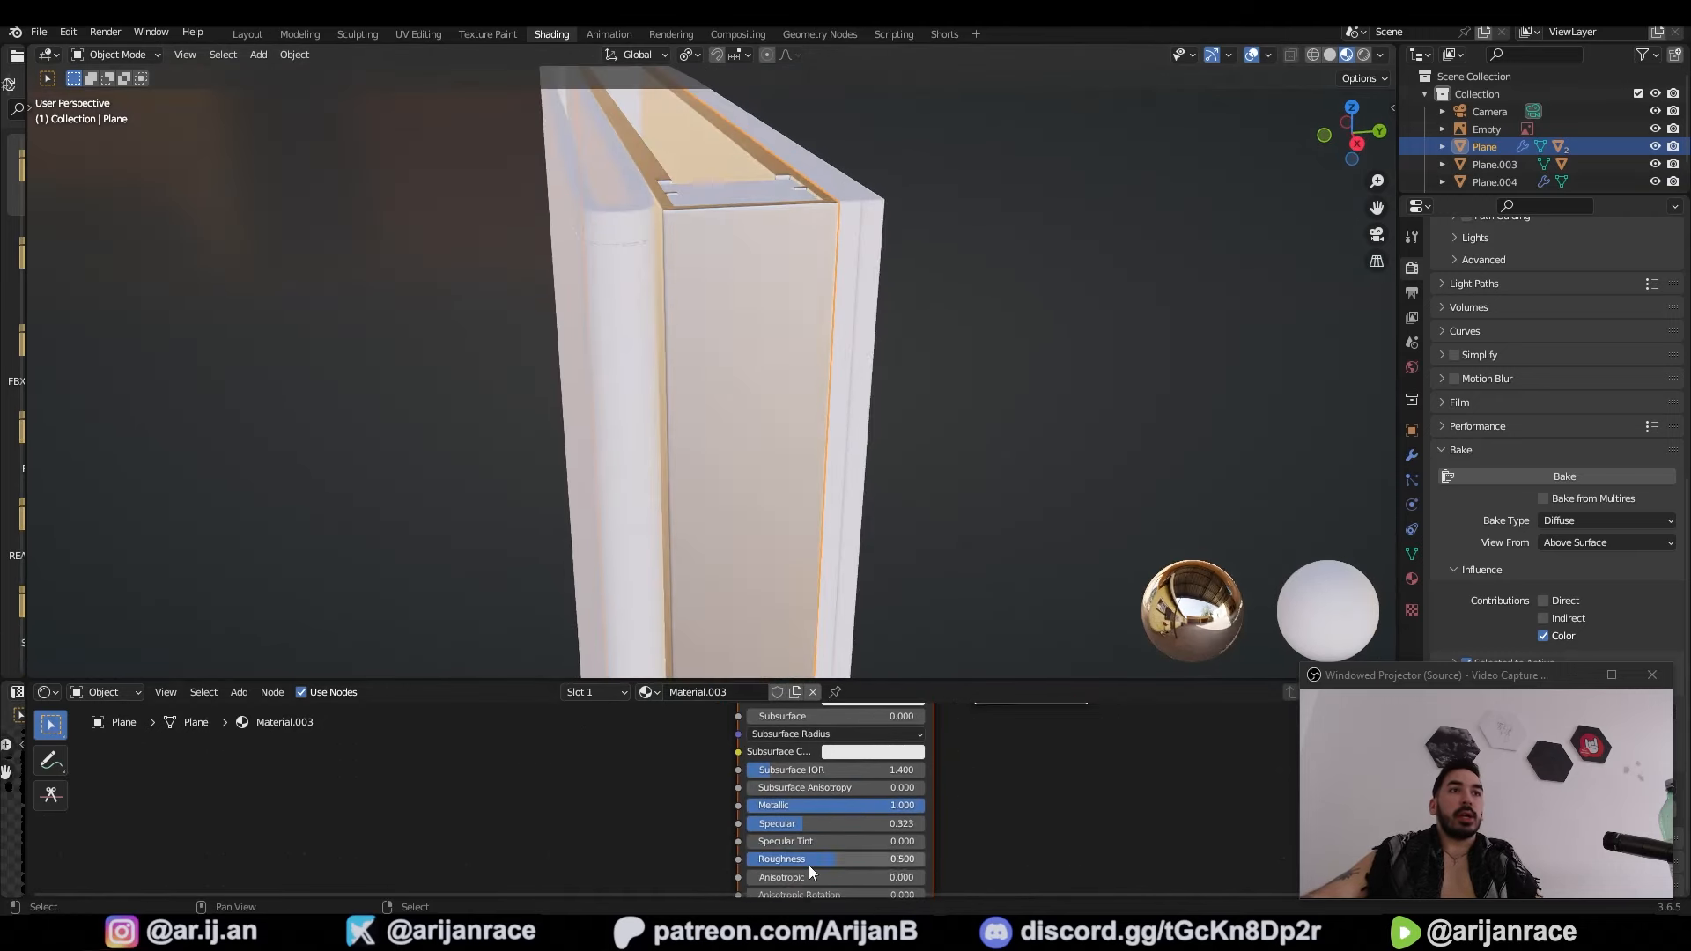
mouse_move(809, 864)
mouse_down()
mouse_move(762, 864)
mouse_move(805, 864)
mouse_move(785, 864)
mouse_up()
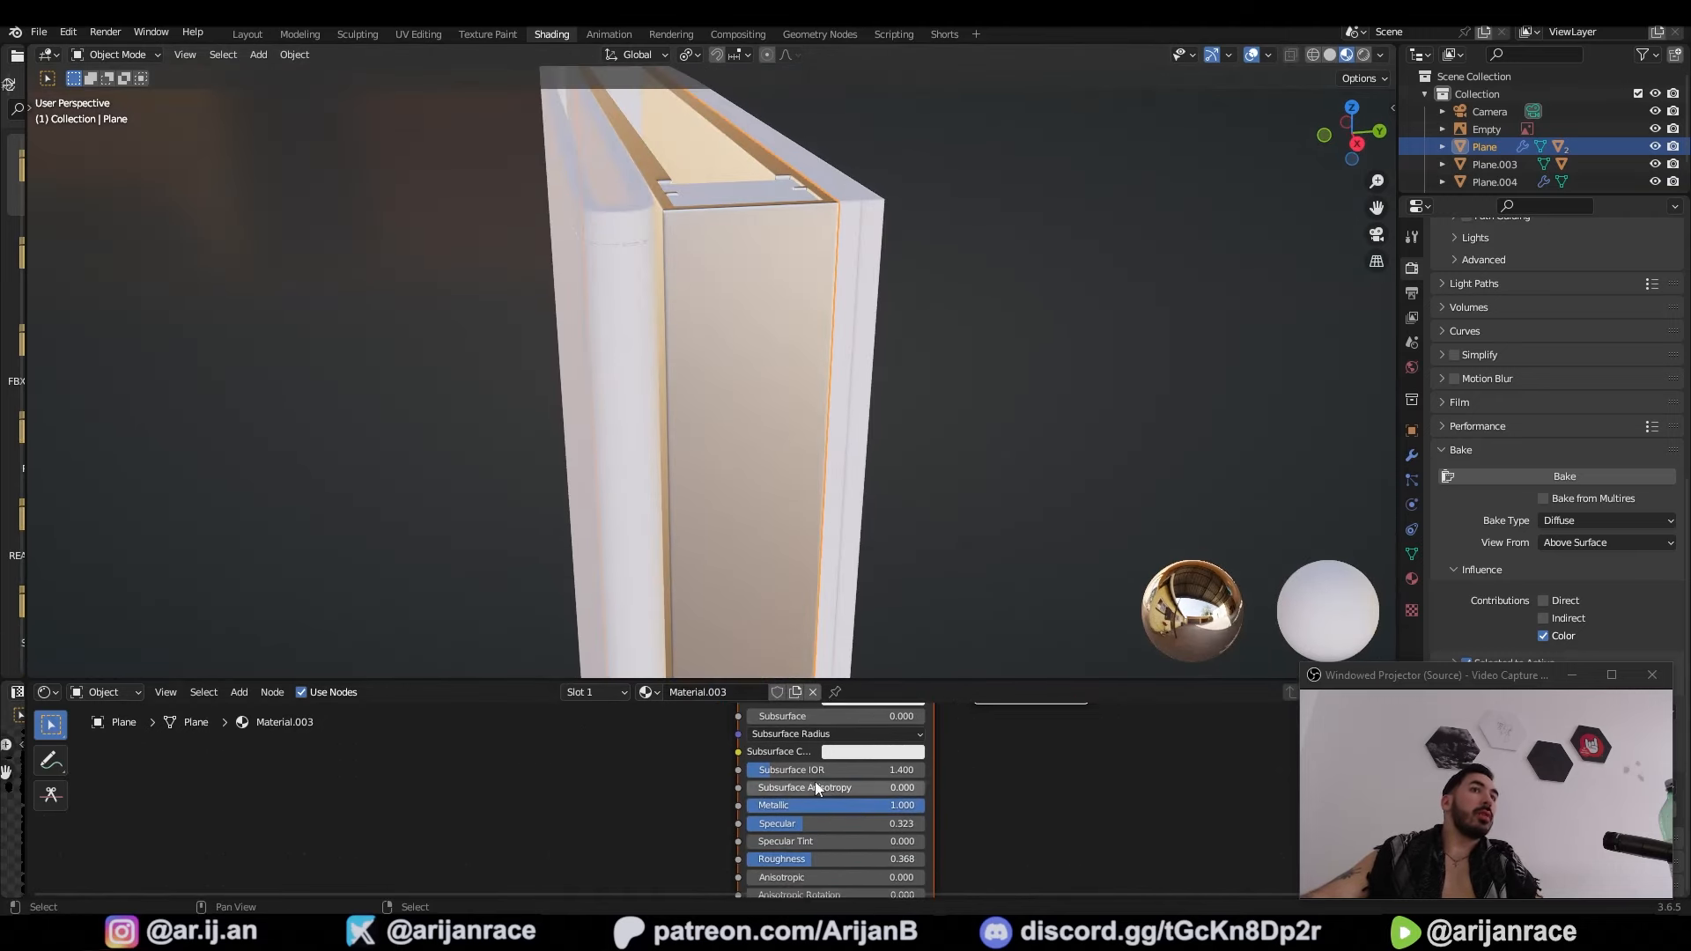
double_click(752, 464)
key(Return)
Step: Add a Noise Texture node to the Metal material and connect its Color output to the shader's Roughness
text(noi)
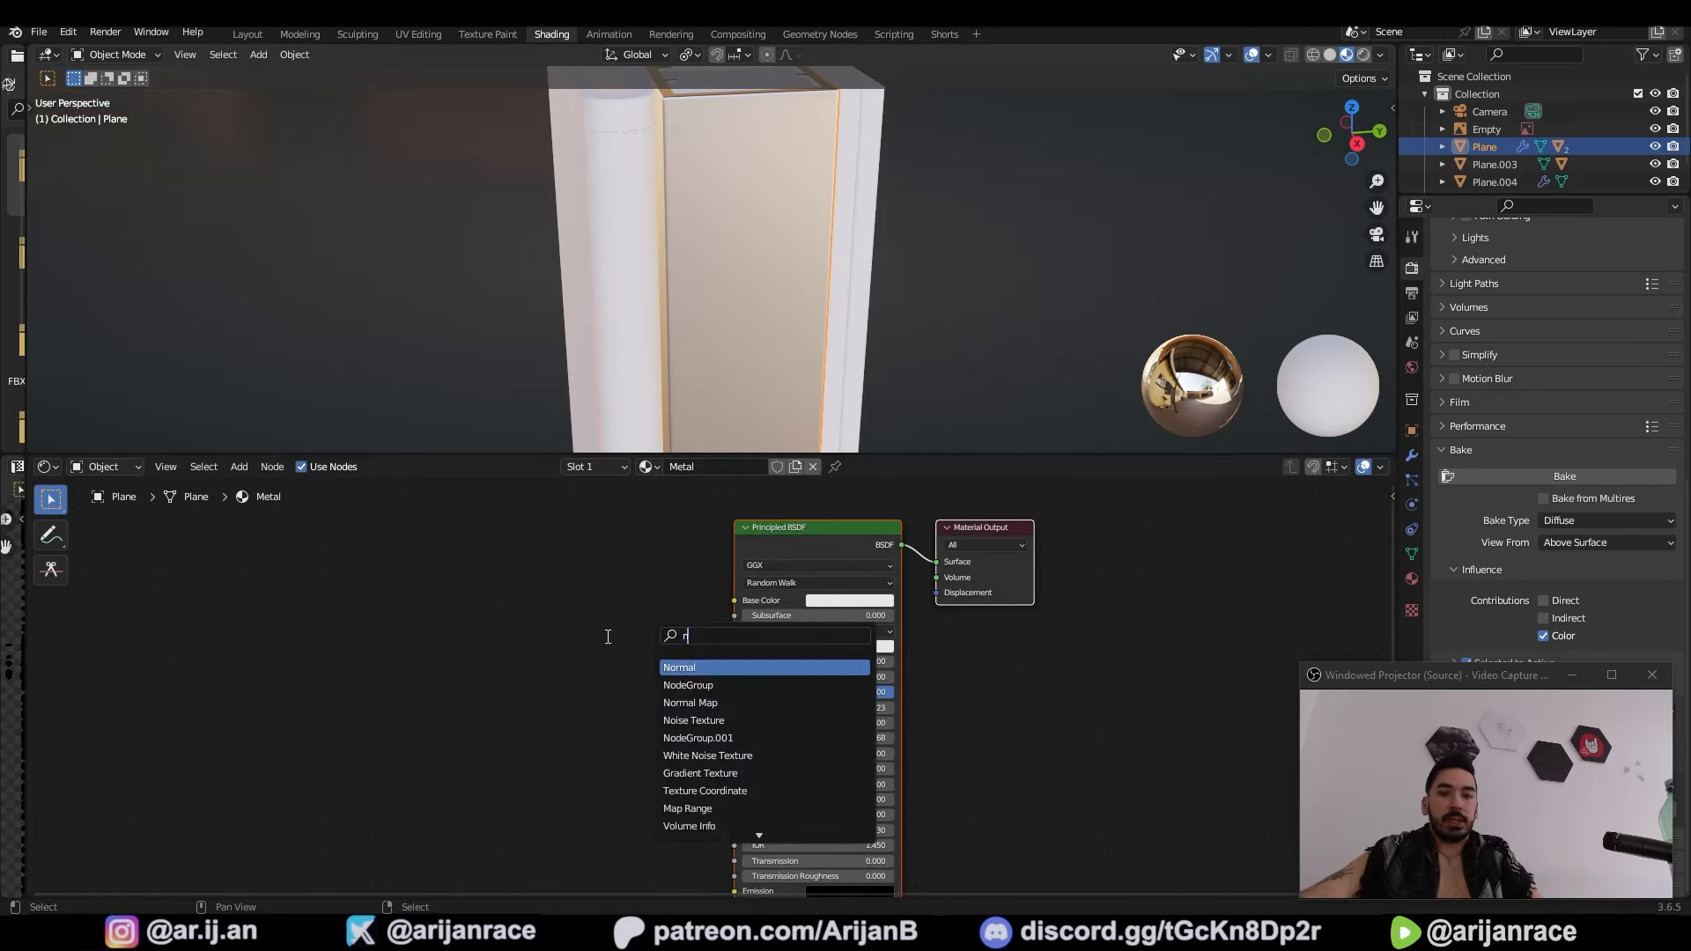
click(702, 667)
click(500, 731)
middle_drag(500, 731, 576, 562)
scroll(577, 562, up, 2)
drag(435, 656, 705, 720)
middle_drag(411, 644, 604, 649)
Step: Add Texture Coordinate and Mapping nodes to the Noise Texture, feeding the Mapping vector from Object coordinates
key(ctrl+t)
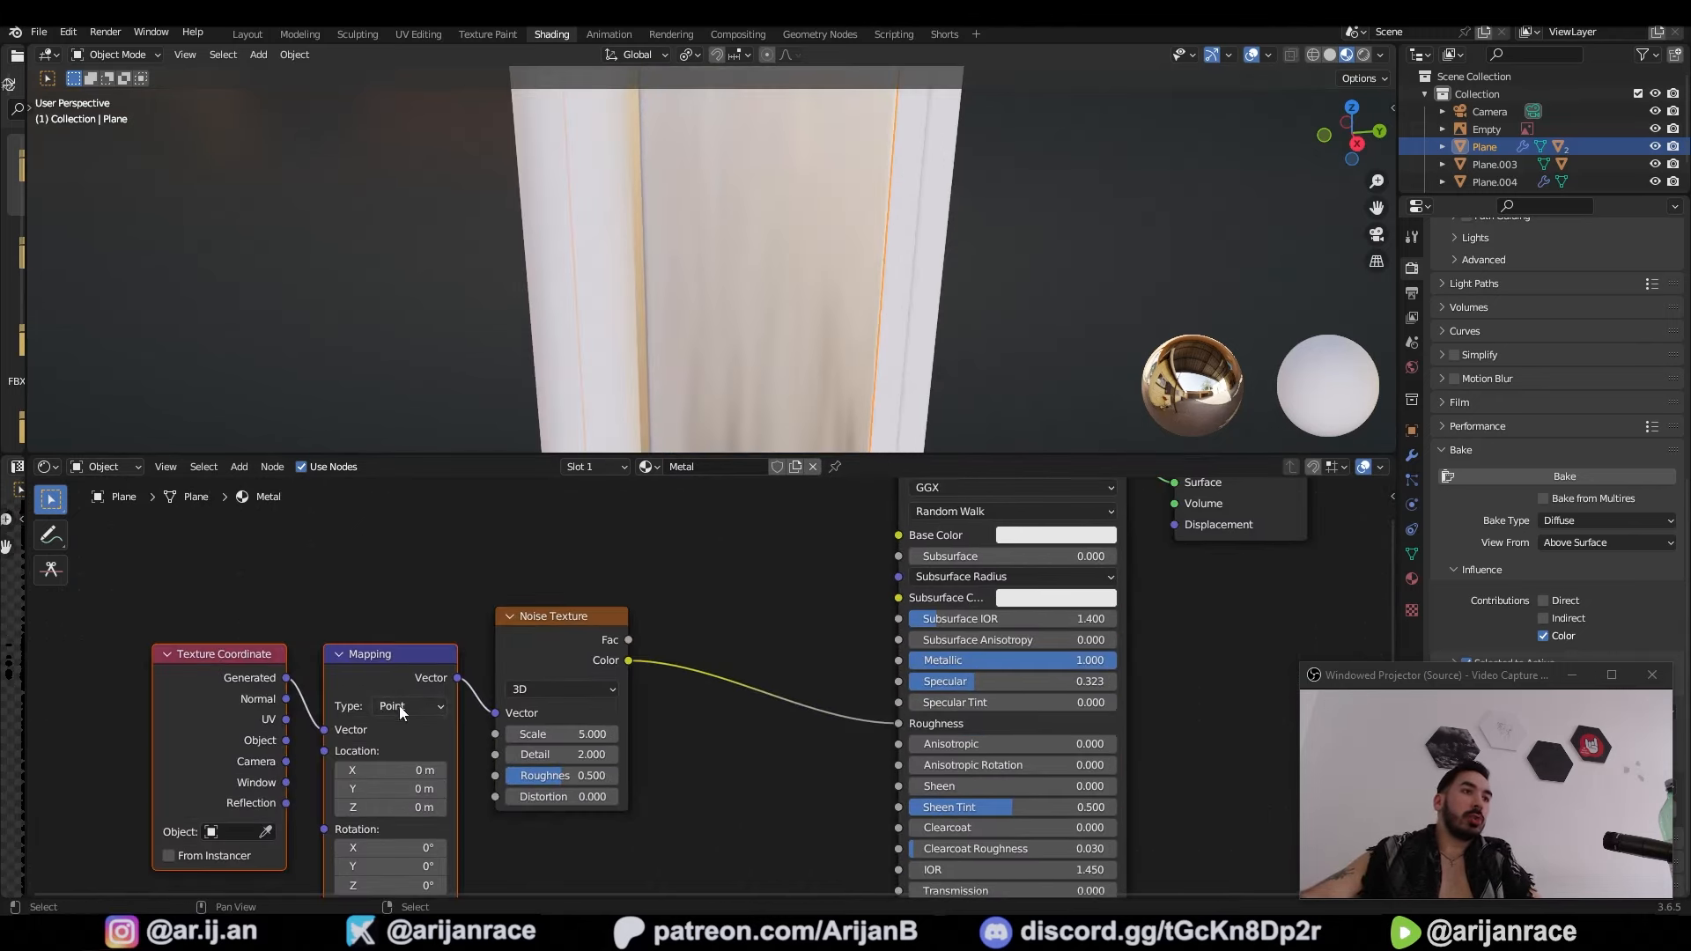
drag(287, 741, 324, 730)
Step: Look up the node add-ons in the preferences to check that Node Wrangler is enabled
click(71, 32)
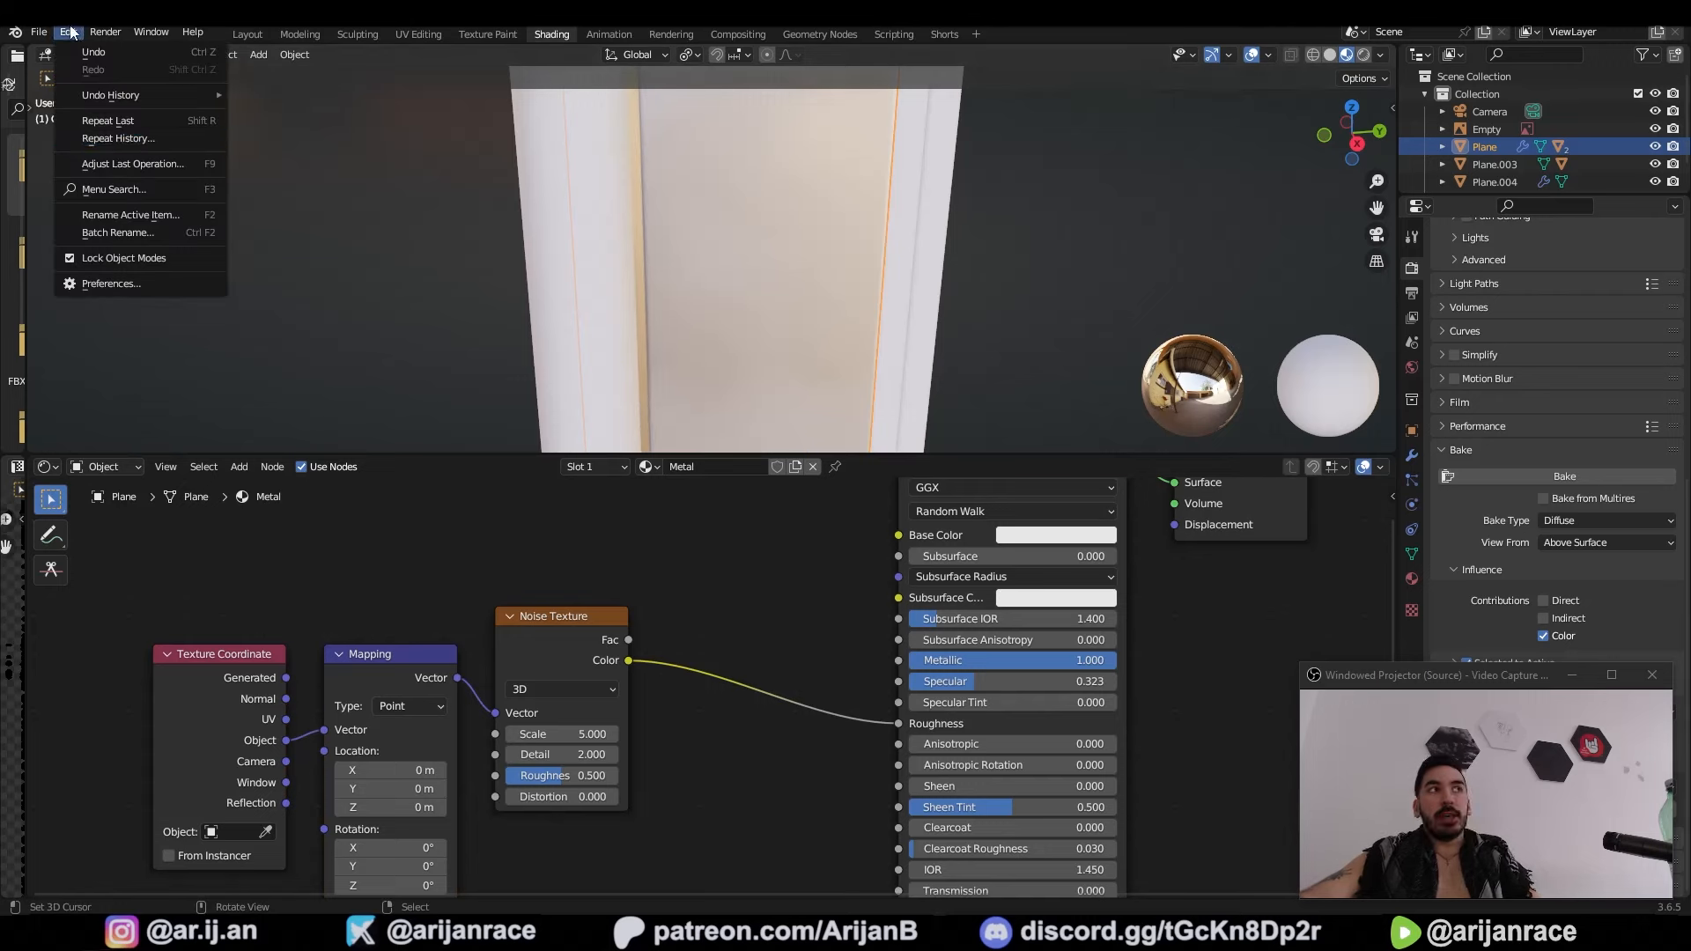
click(132, 283)
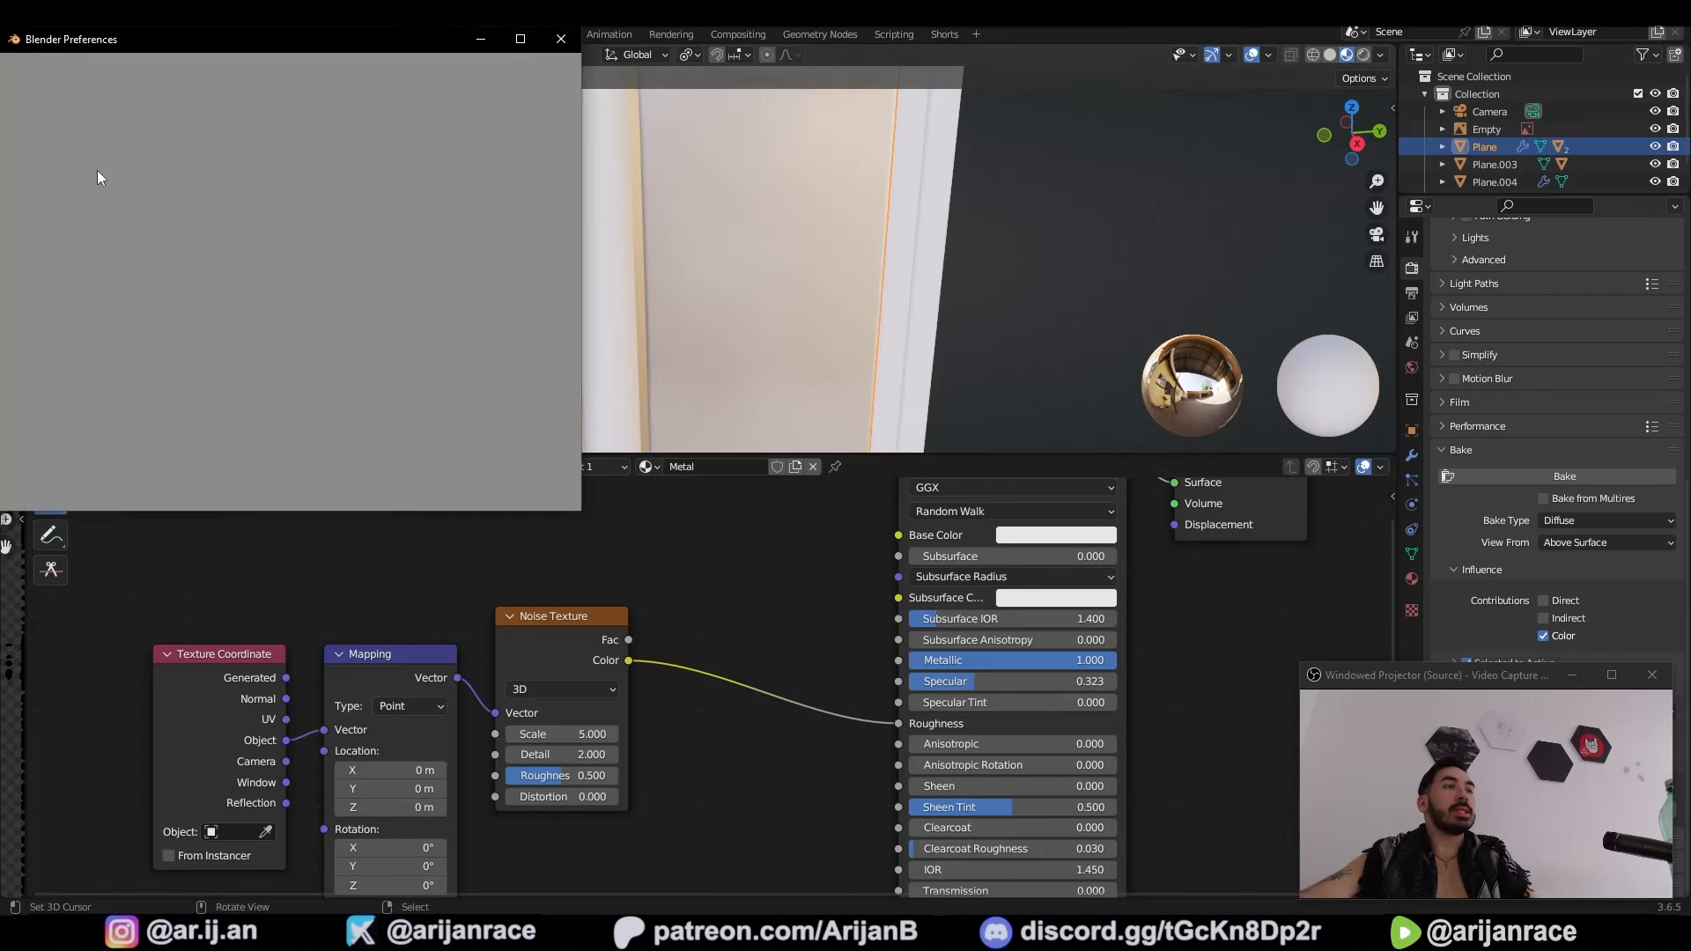
click(454, 90)
text(node)
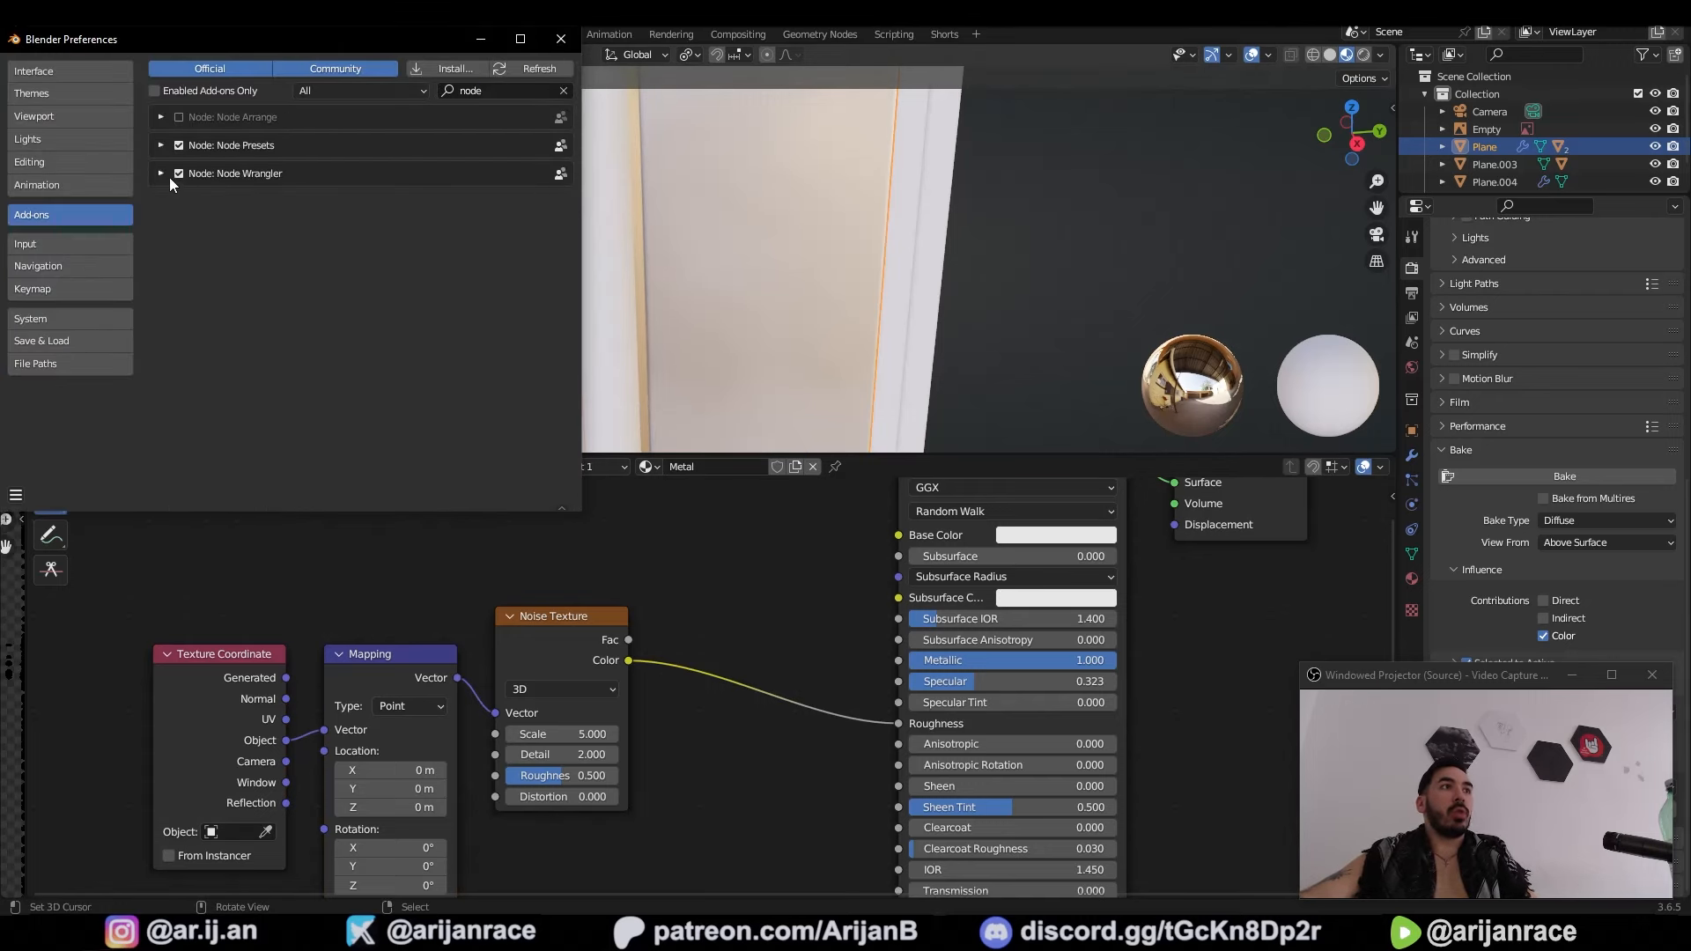
click(561, 38)
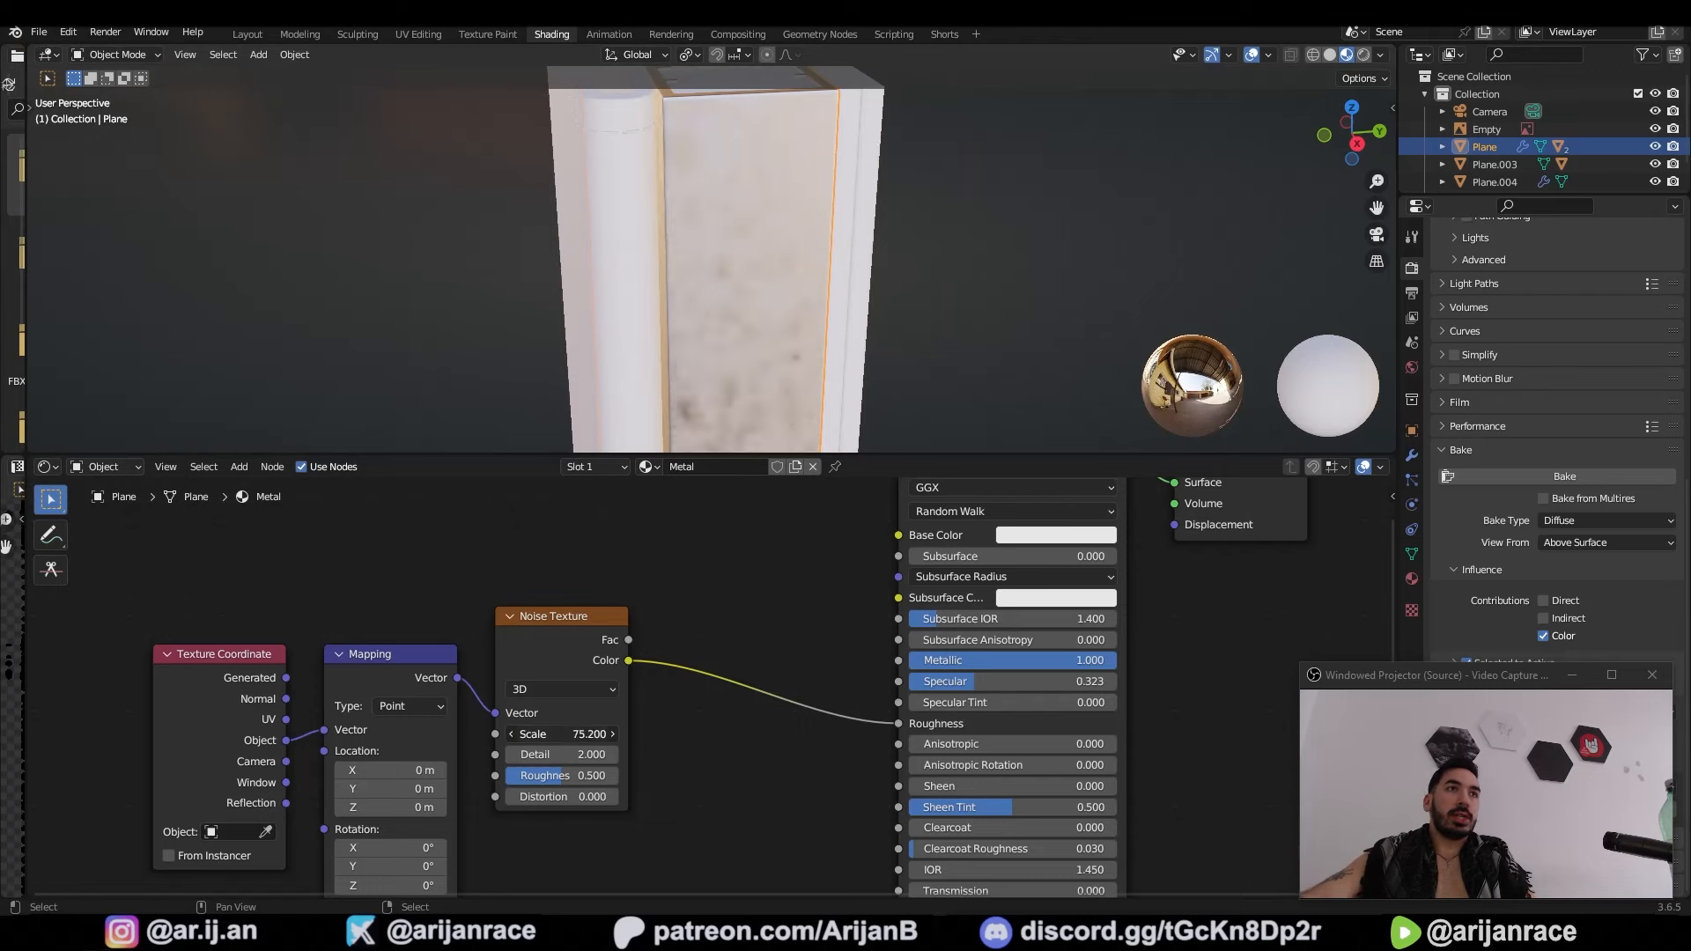
Step: Set the Metal noise Scale to 78.6 and insert a Color Ramp before Roughness, moving its stops to 0.218 and 0.655
drag(561, 734, 591, 735)
click(737, 660)
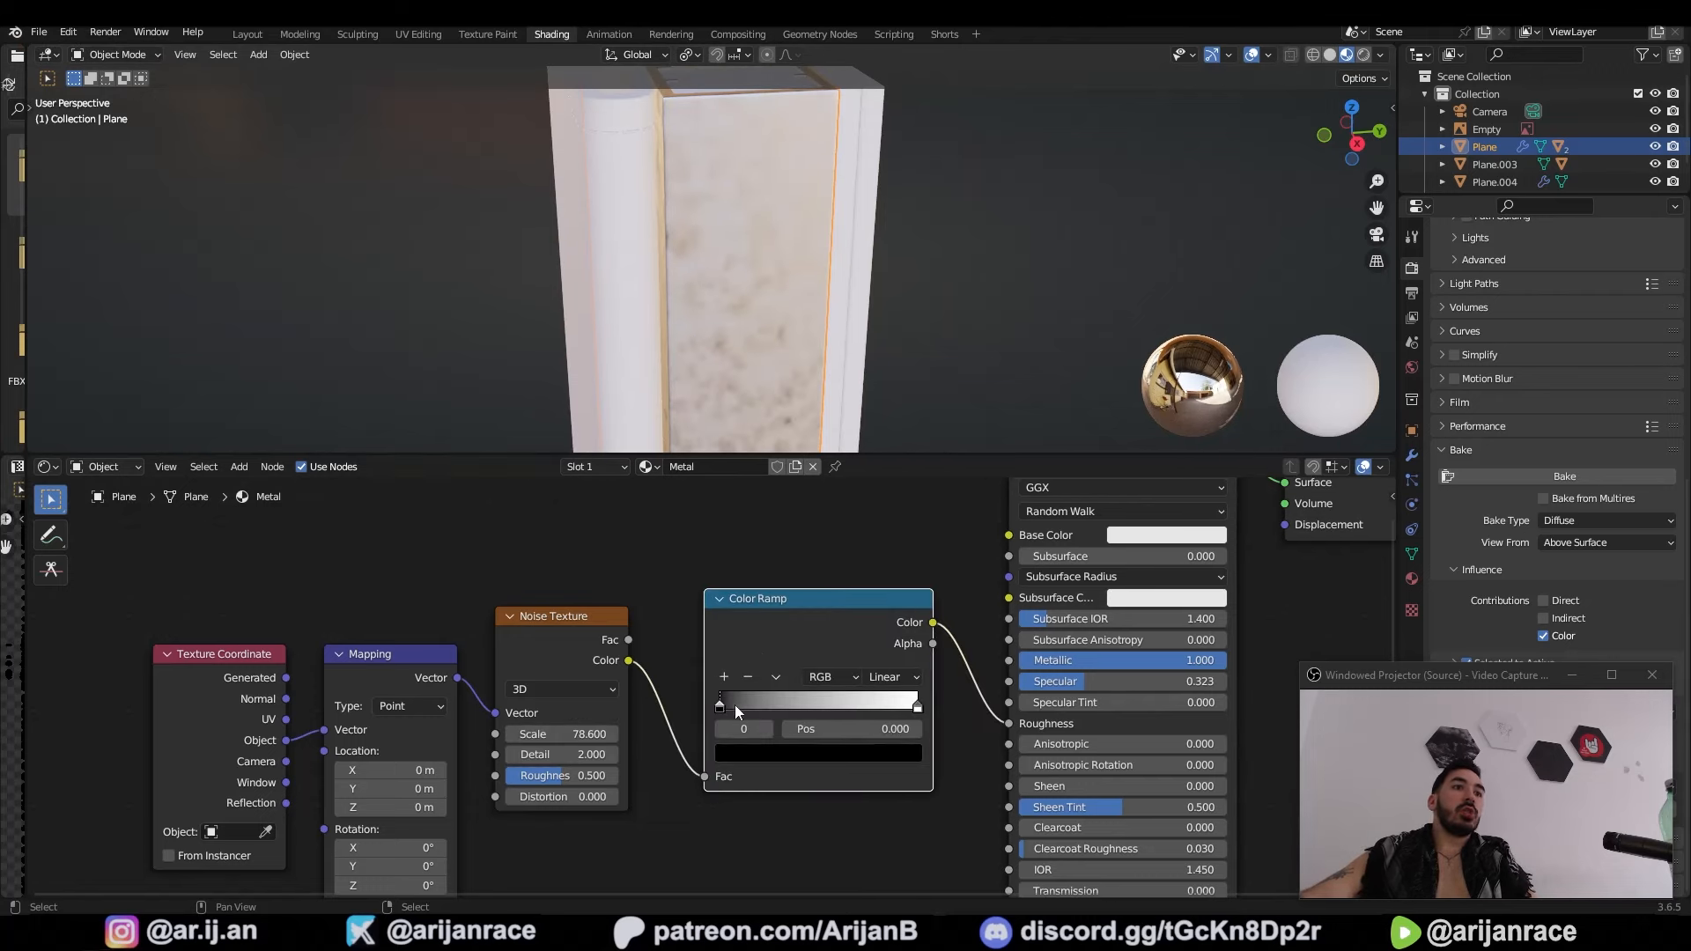
drag(726, 710, 774, 712)
drag(914, 715, 834, 716)
Step: Darken the Color Ramp's white stop to light grey and lighten its black stop to mid grey
click(823, 743)
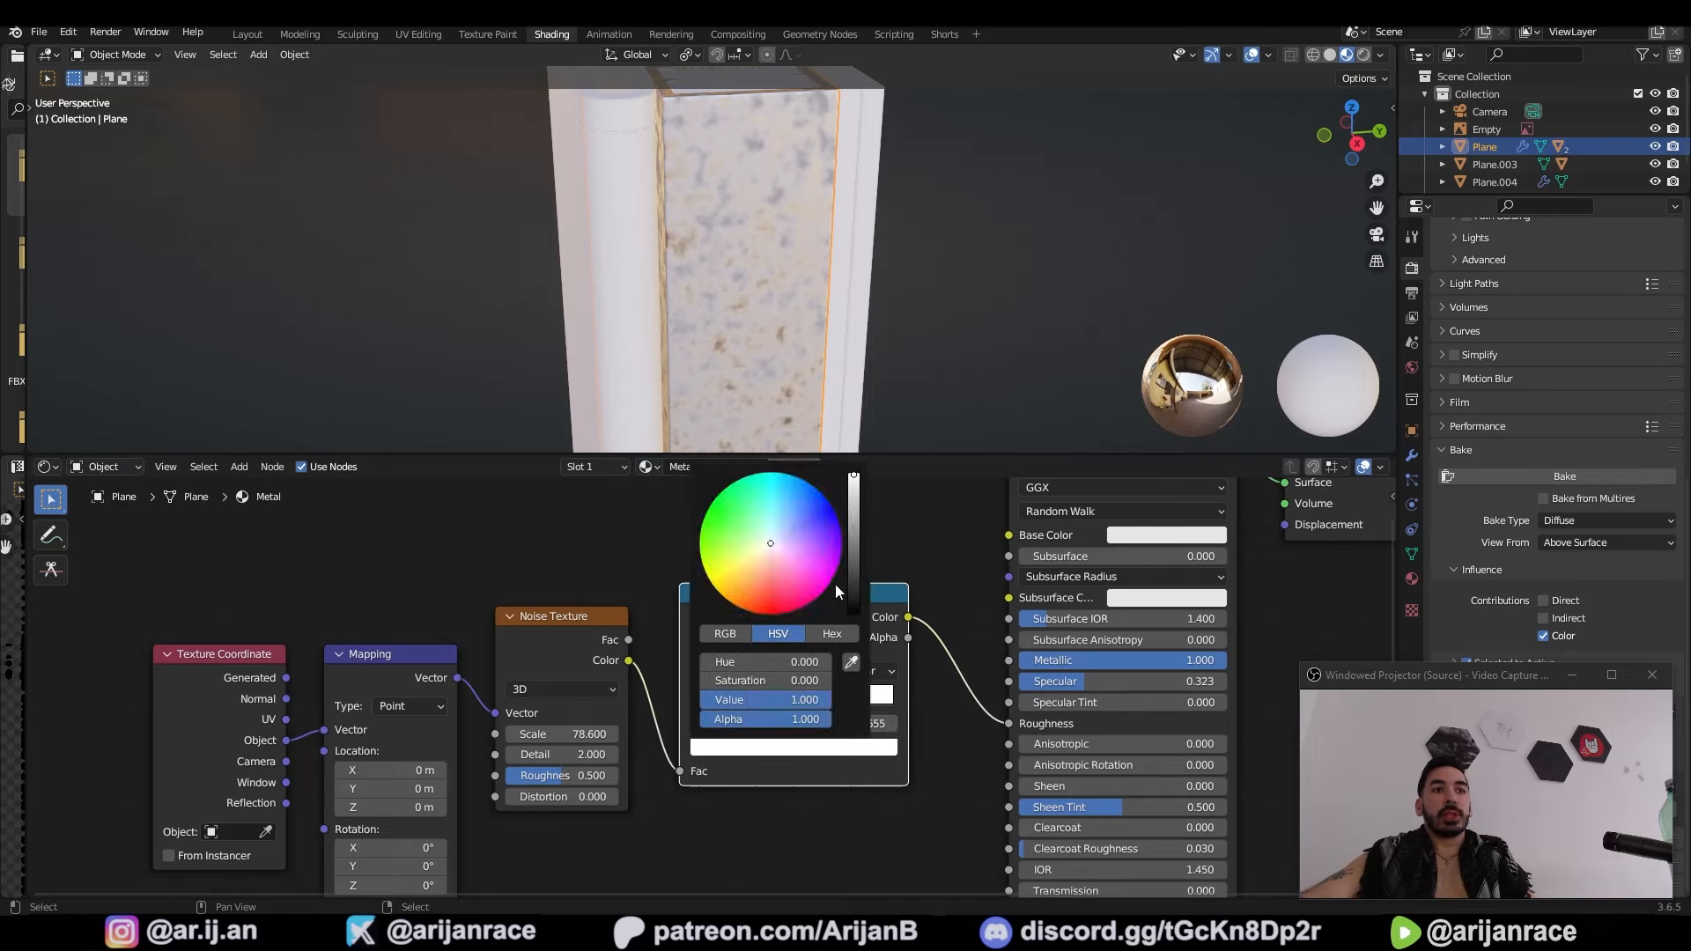
drag(854, 502, 853, 520)
click(793, 747)
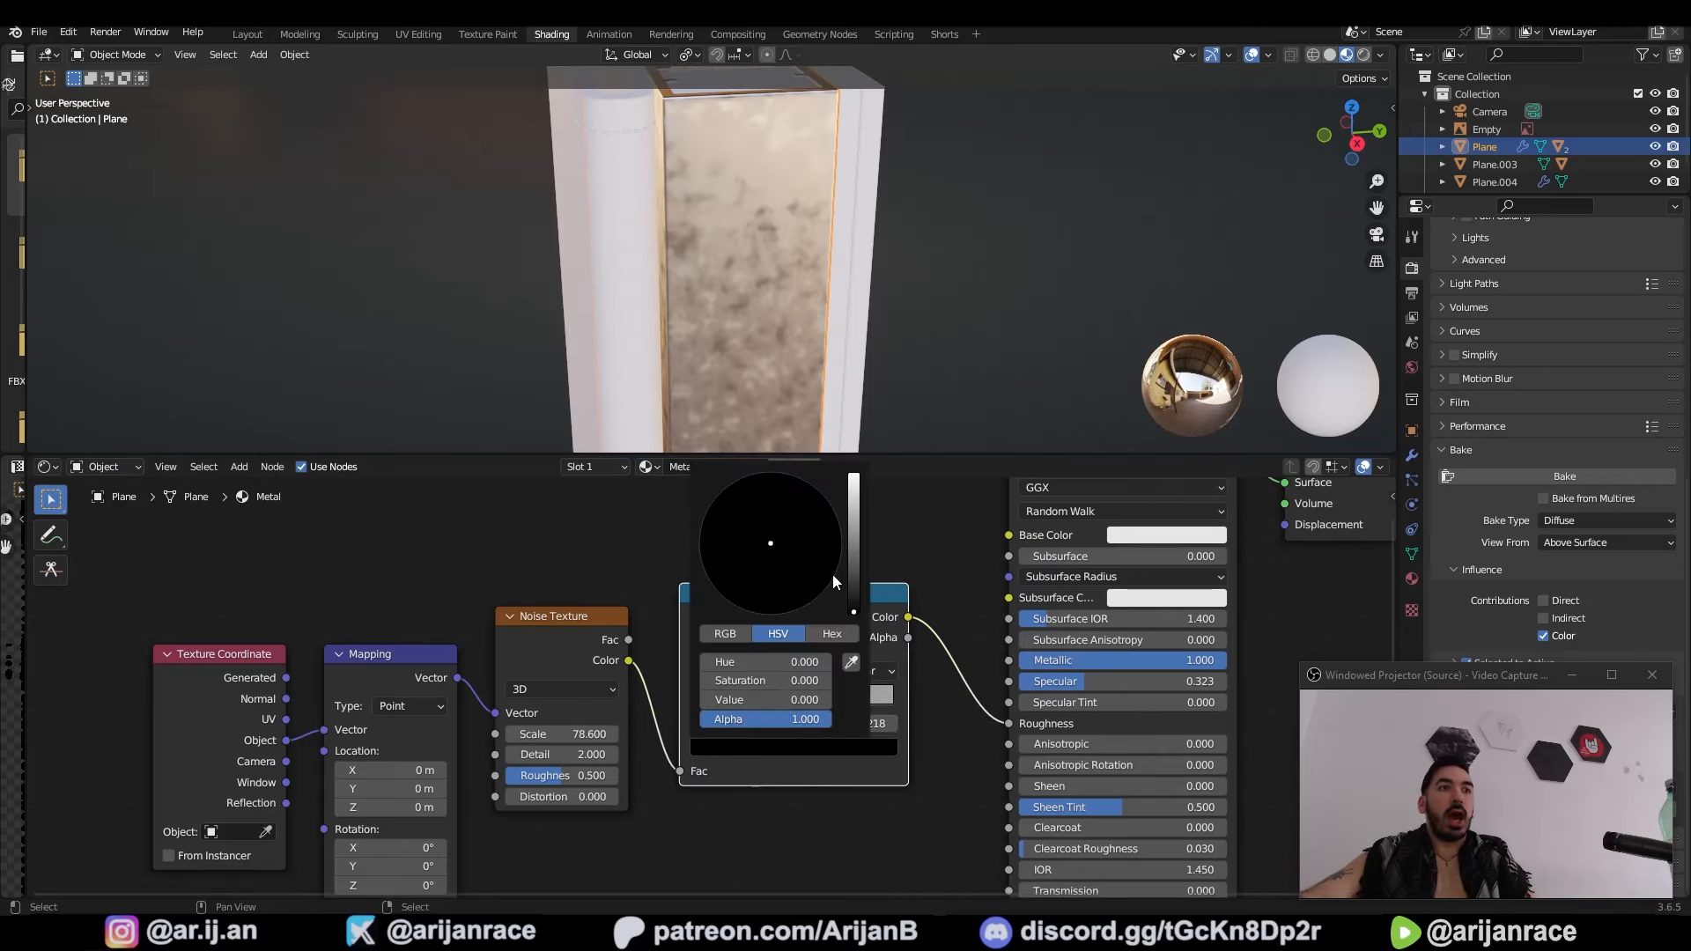
drag(856, 608, 856, 529)
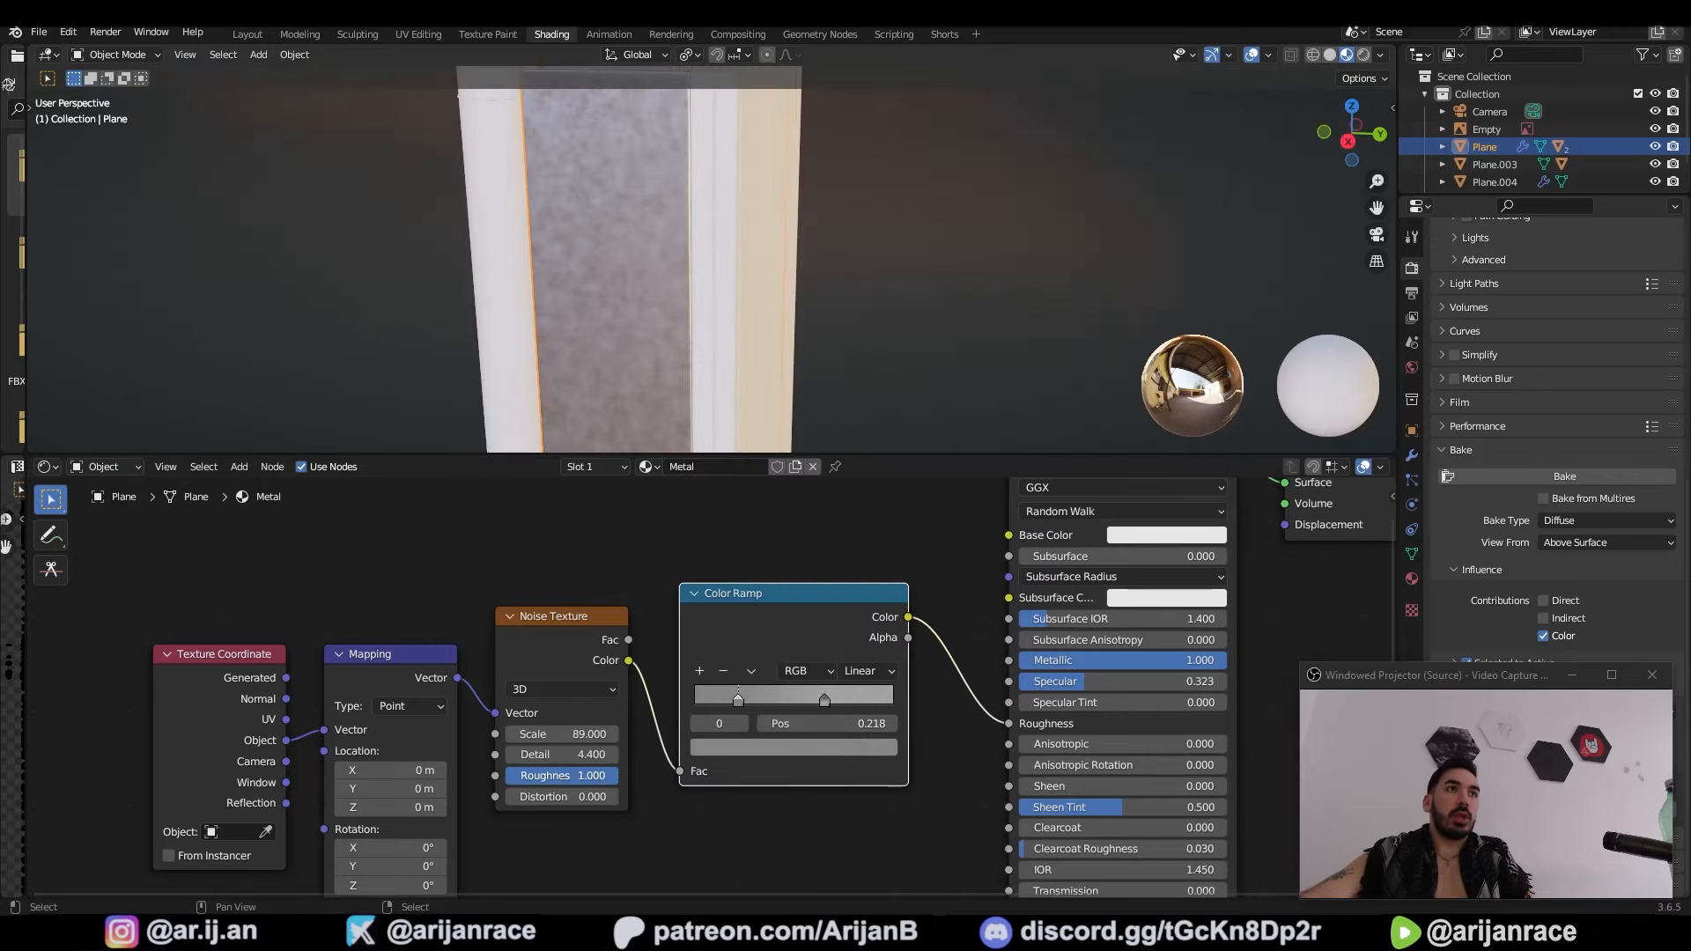
Step: Refine the Metal noise to Scale 89, Detail 4.4 and Roughness 1.0
middle_drag(687, 282, 722, 290)
scroll(722, 291, up, 3)
drag(571, 754, 634, 733)
Step: Give the protruding side tab a new material named Rubber with a near-black base color and increased roughness
middle_drag(812, 175, 831, 285)
middle_drag(832, 285, 814, 280)
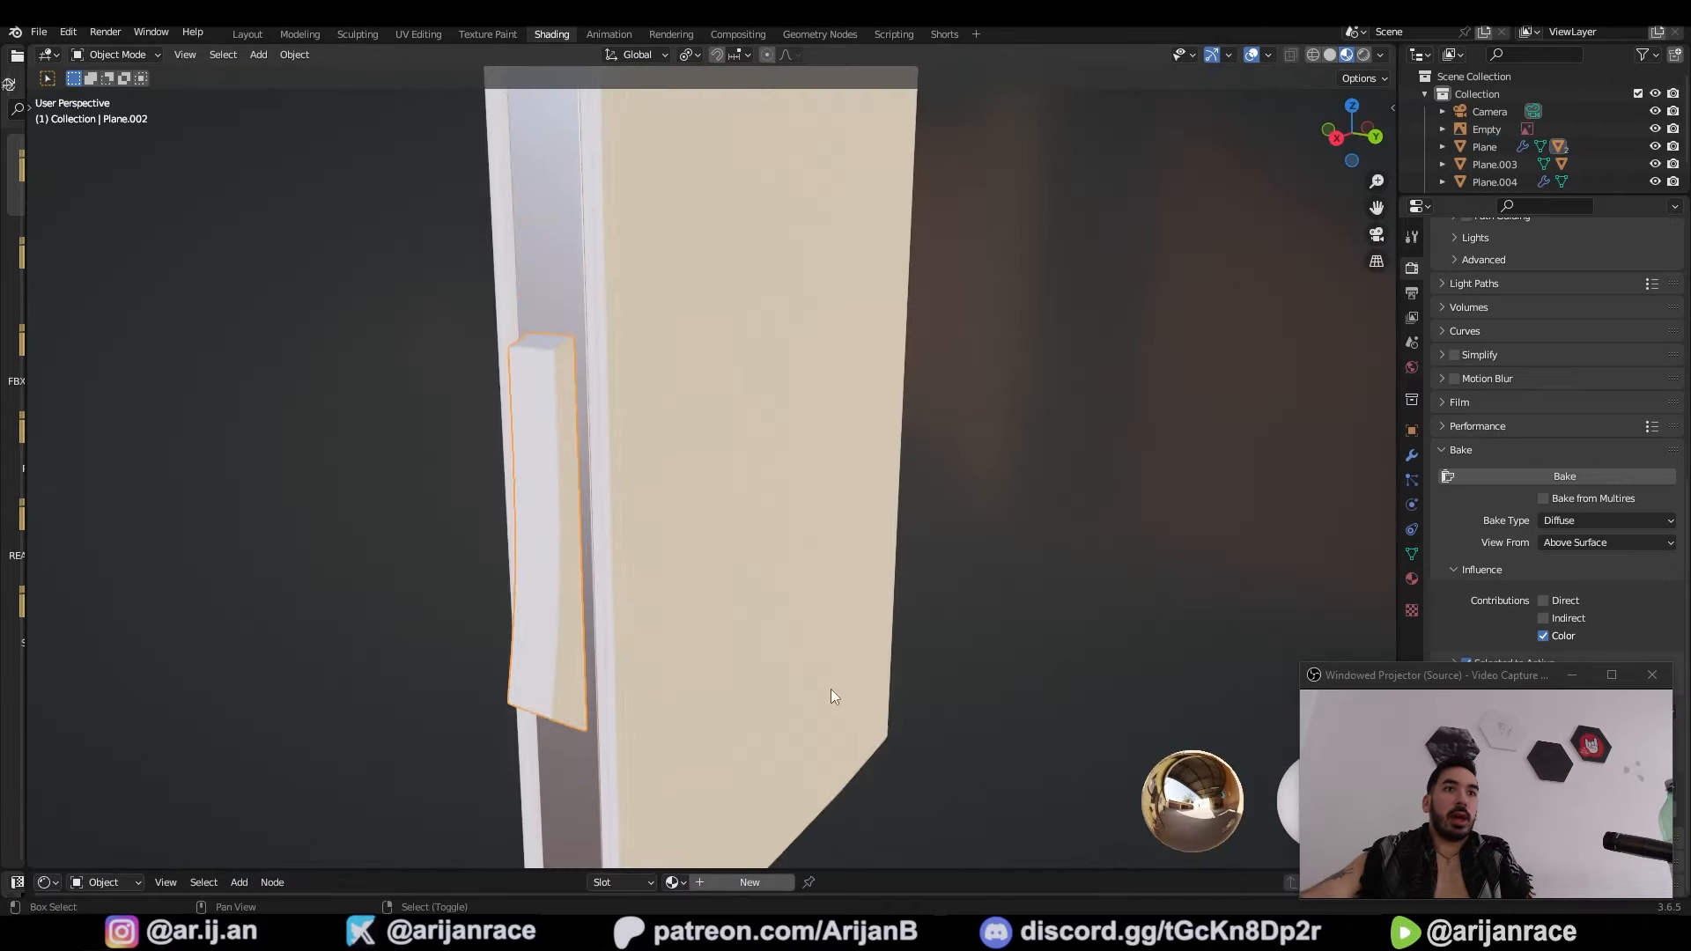
middle_drag(832, 688, 839, 647)
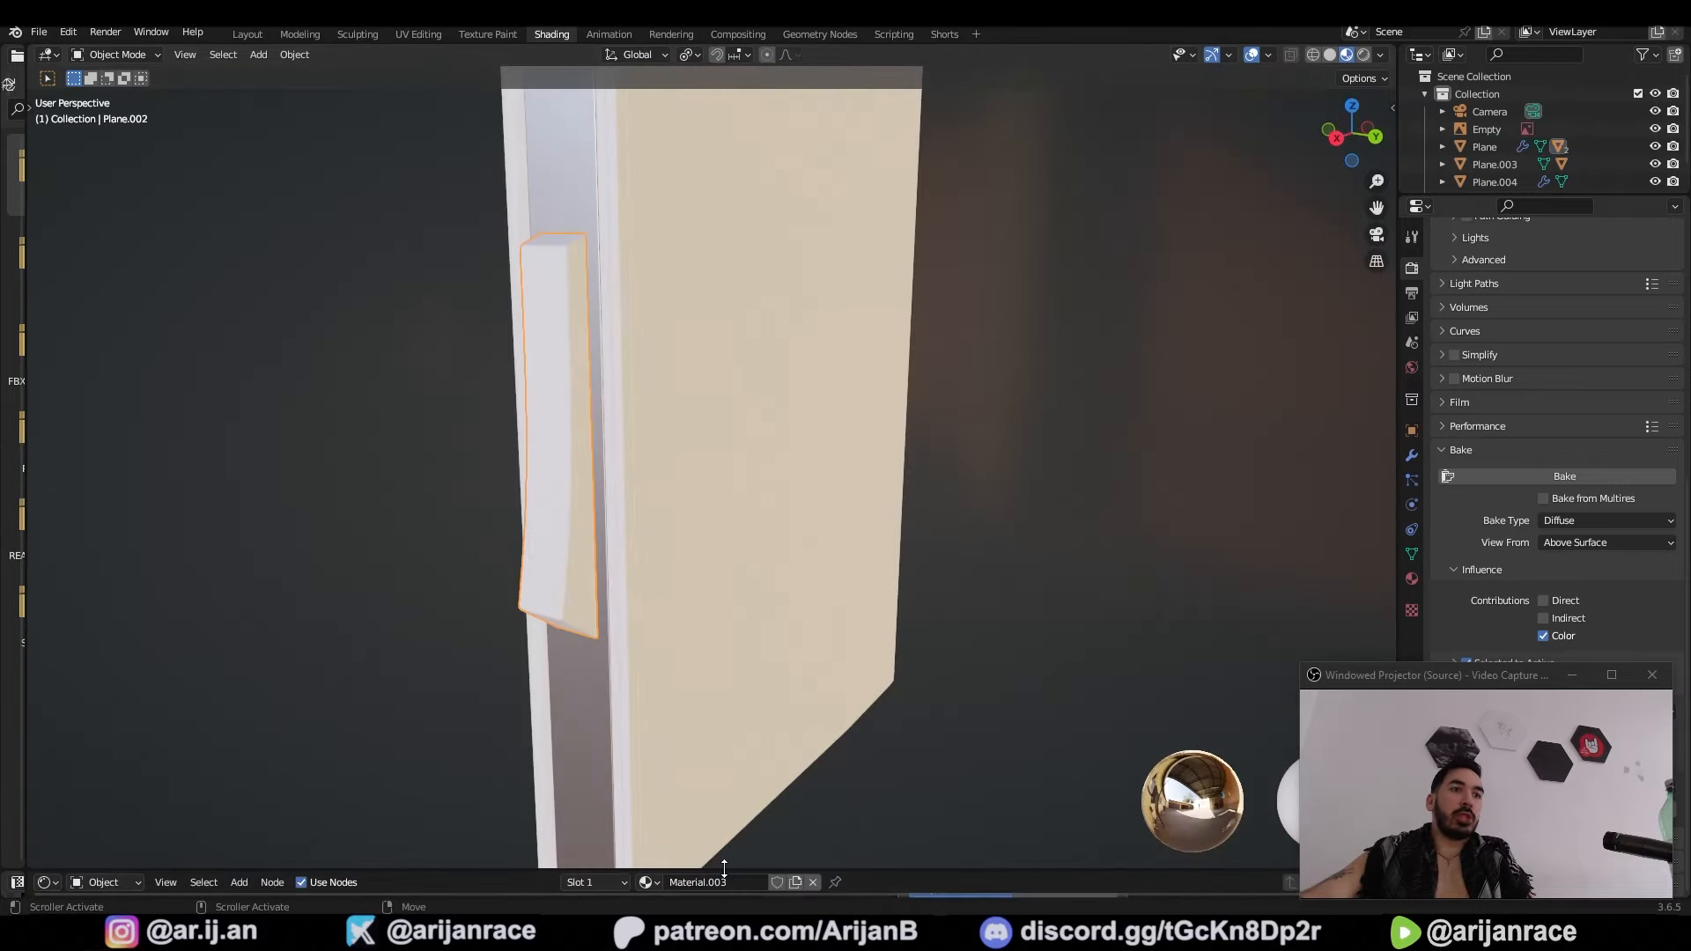
drag(724, 868, 724, 539)
double_click(724, 552)
text(Rubb)
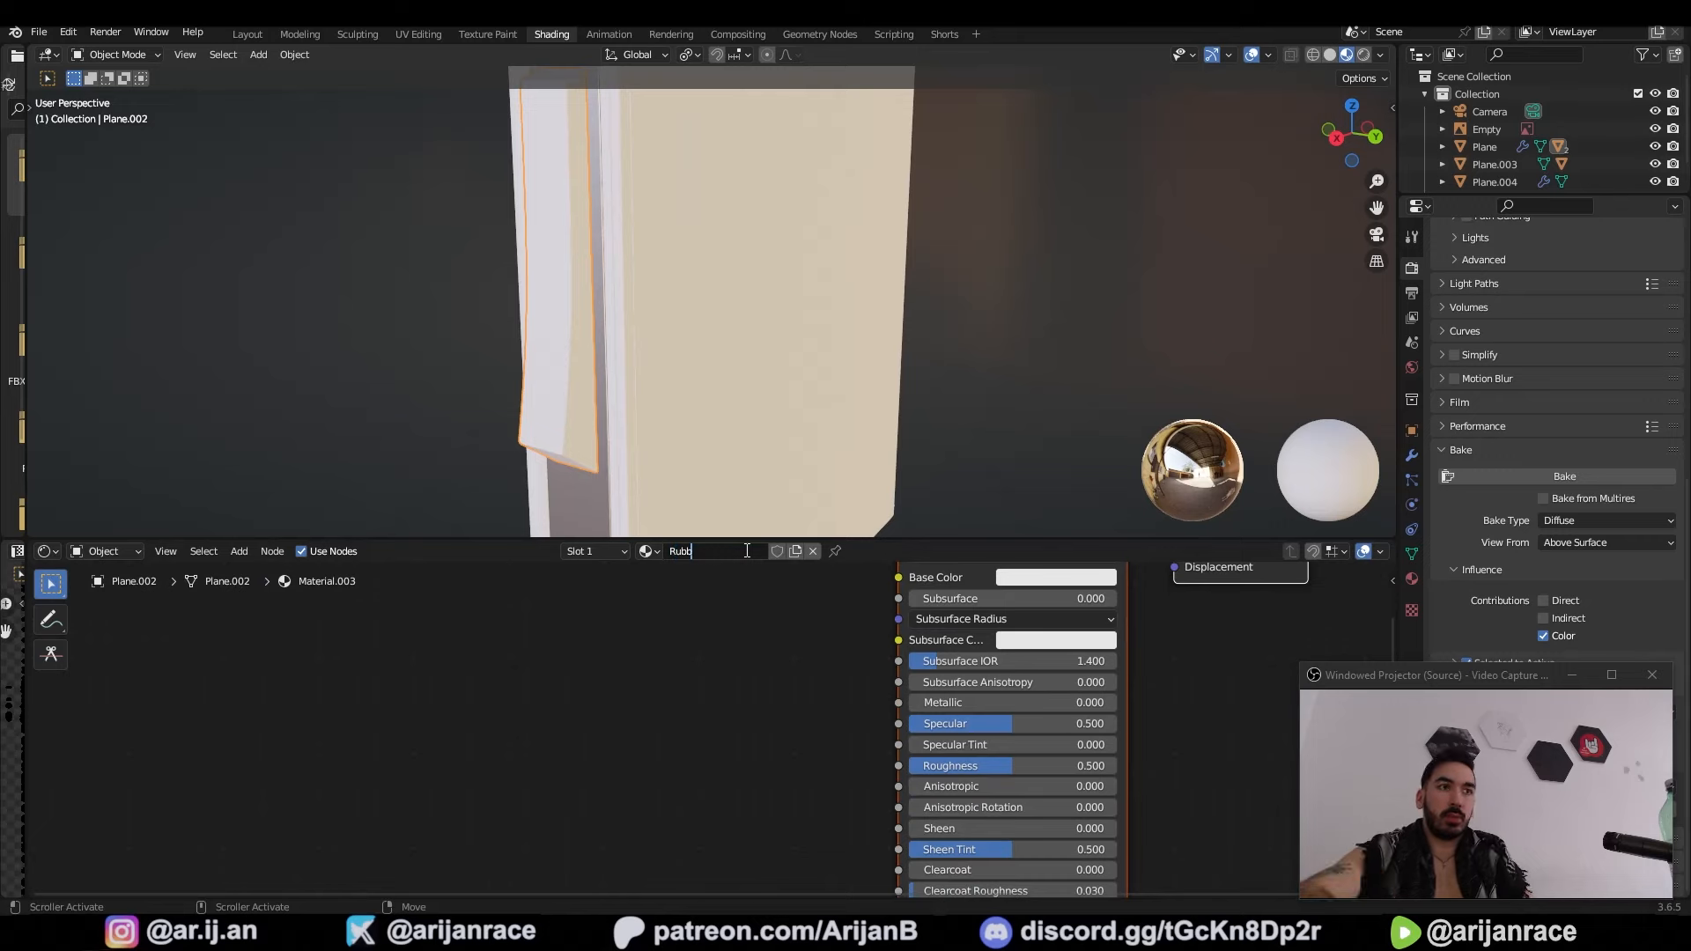
text(er)
key(Return)
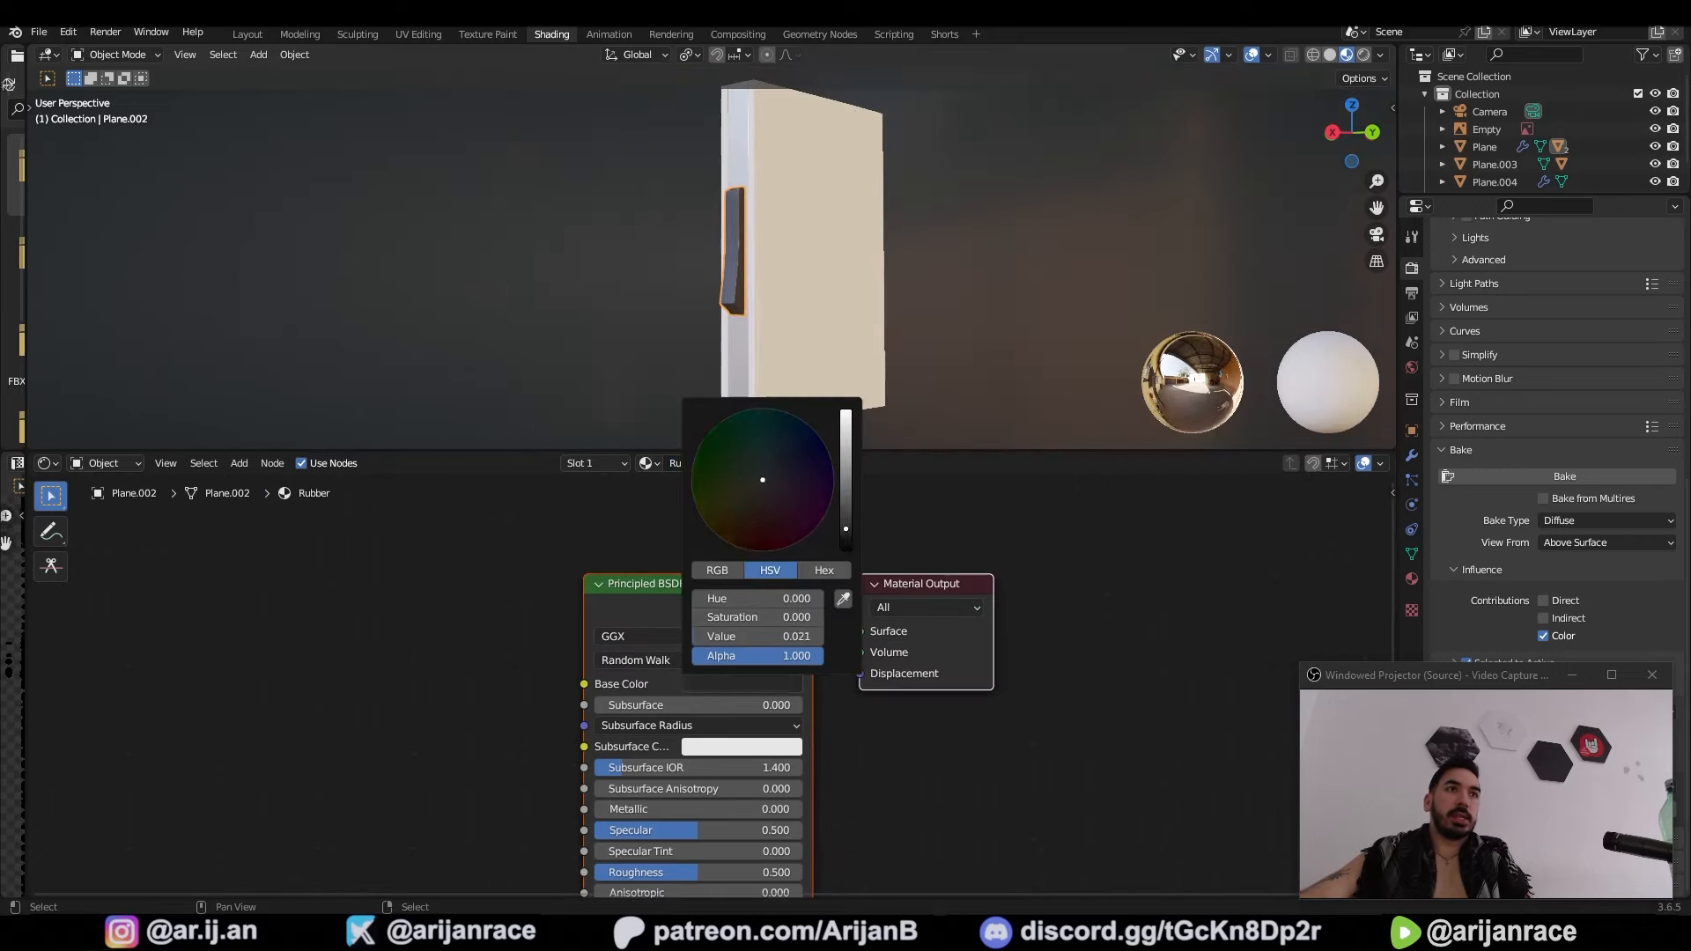
drag(837, 413, 838, 558)
drag(663, 872, 708, 872)
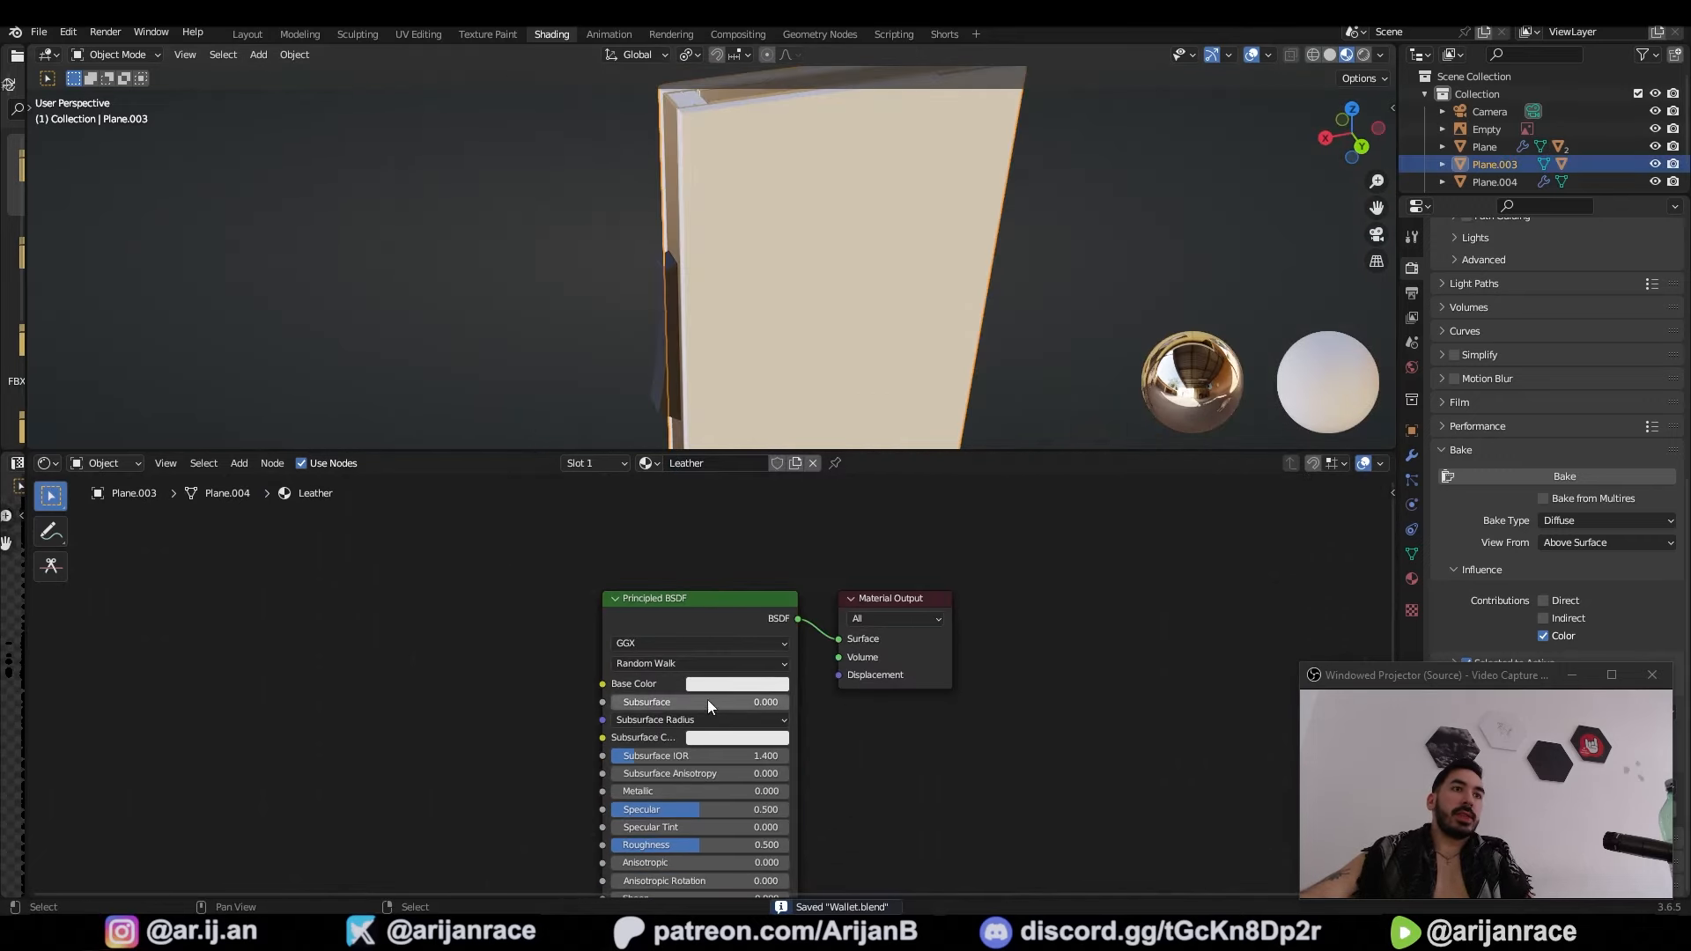
Step: Set the Leather material's base color to black and add a Noise Texture node to it
click(723, 684)
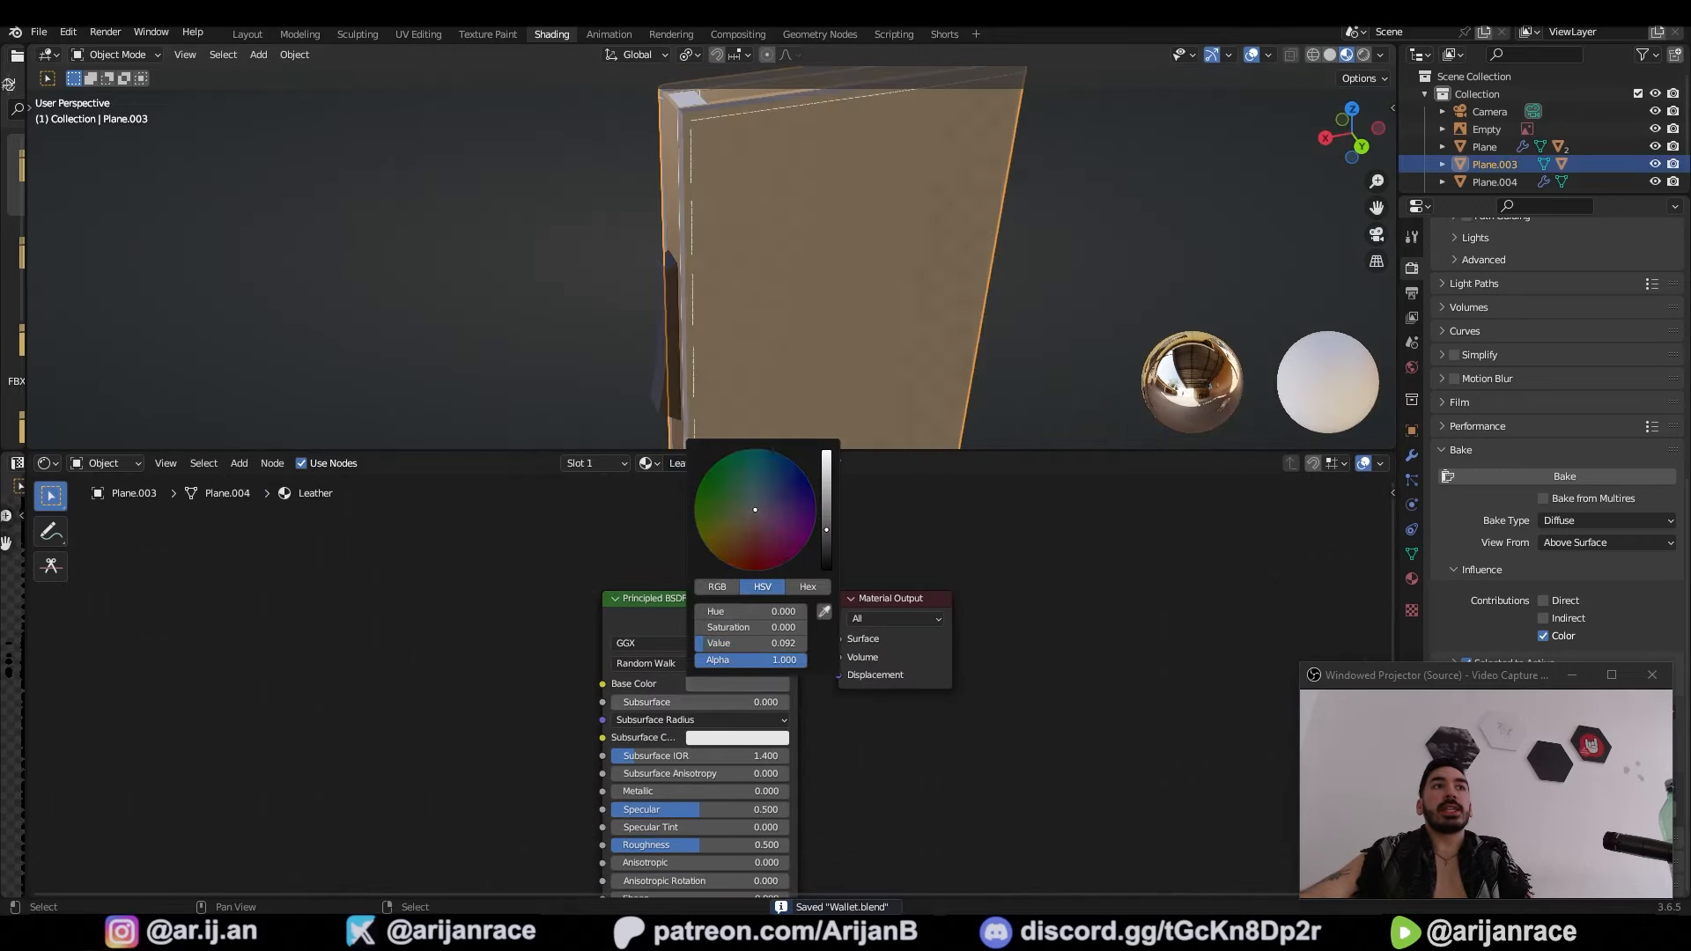
drag(826, 530, 826, 570)
text(noi)
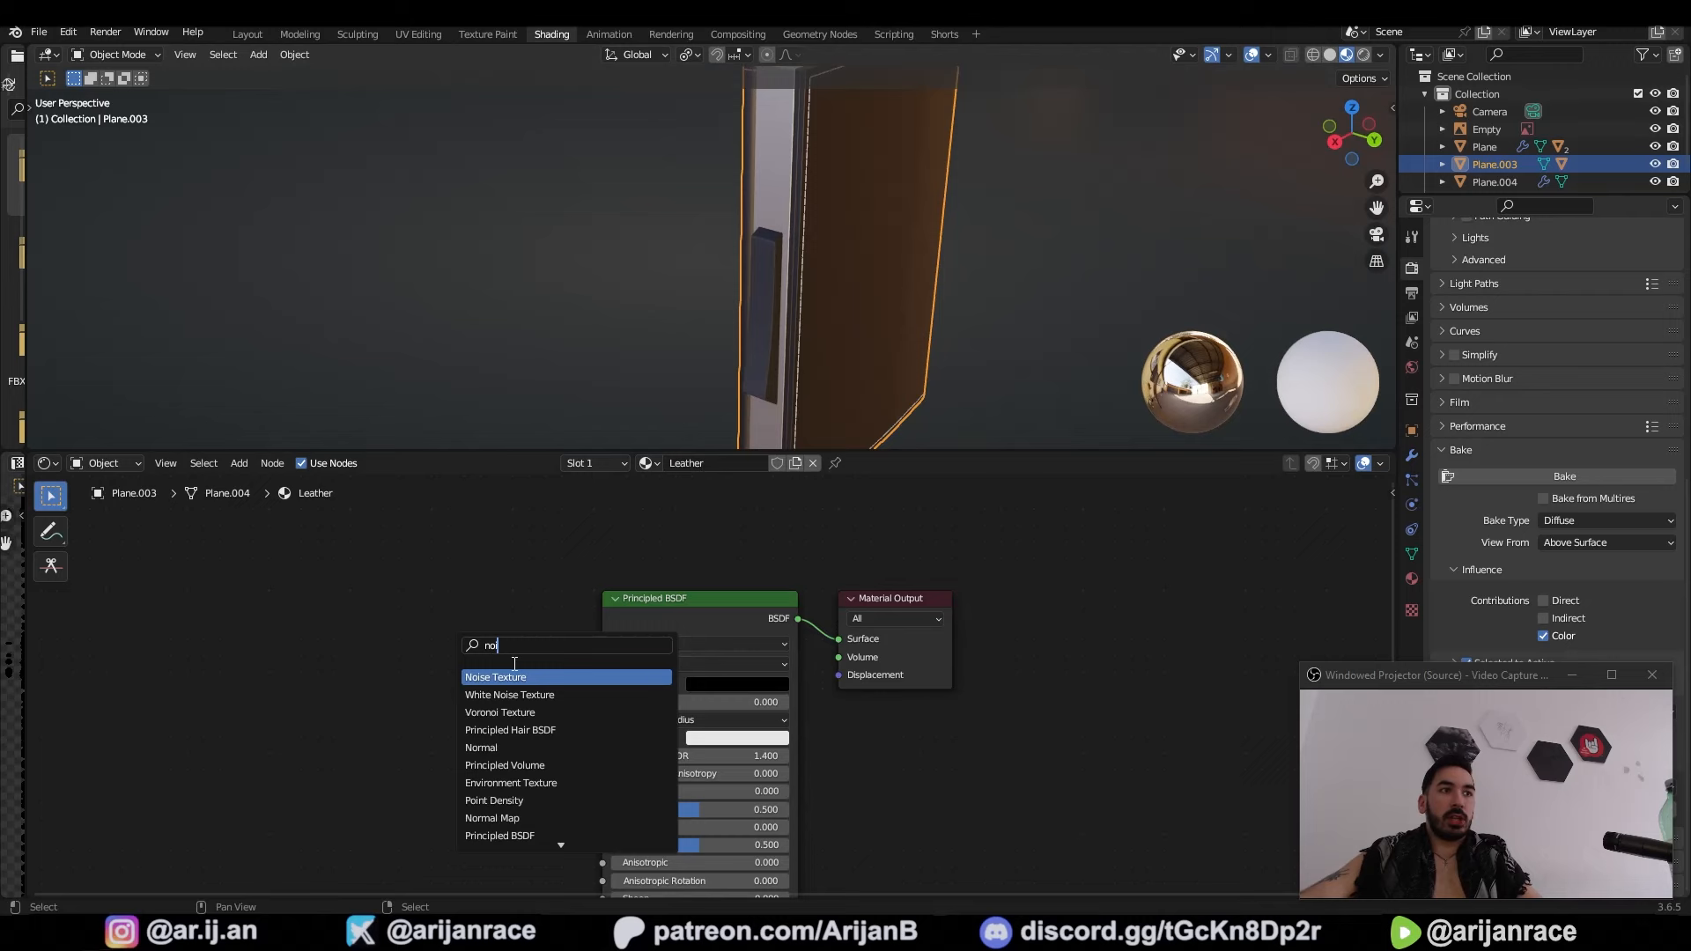
key(Return)
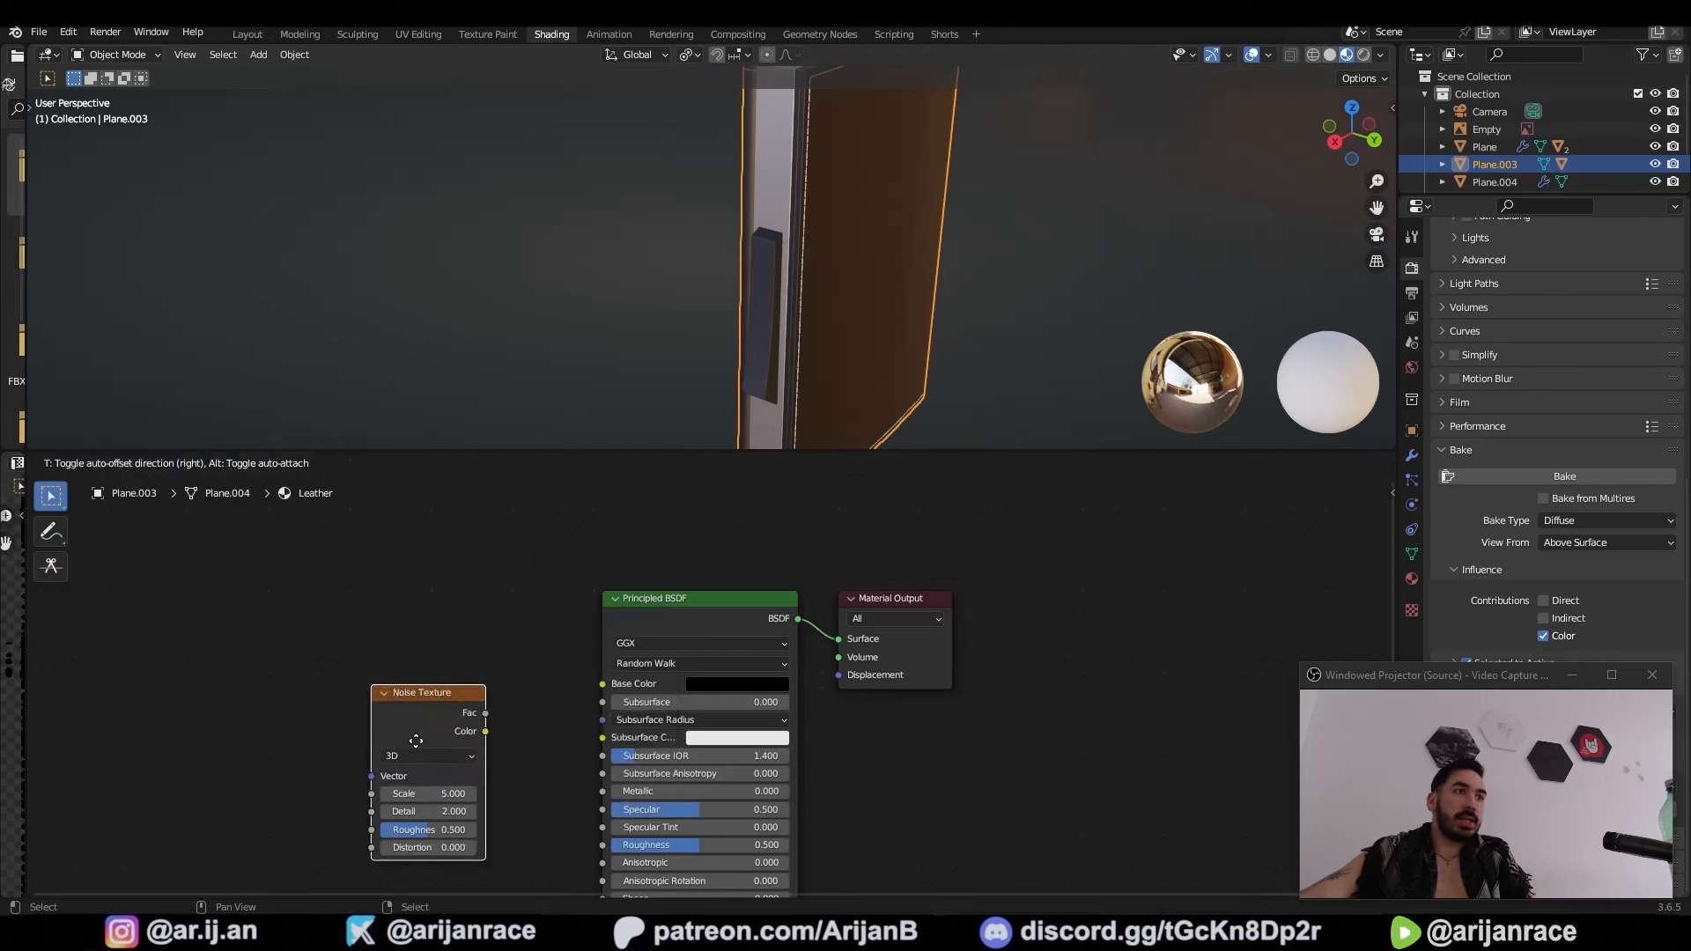
Step: Route the leather noise color through a new Color Ramp into the Bump height, and connect the Bump to the shader's Normal
text(c)
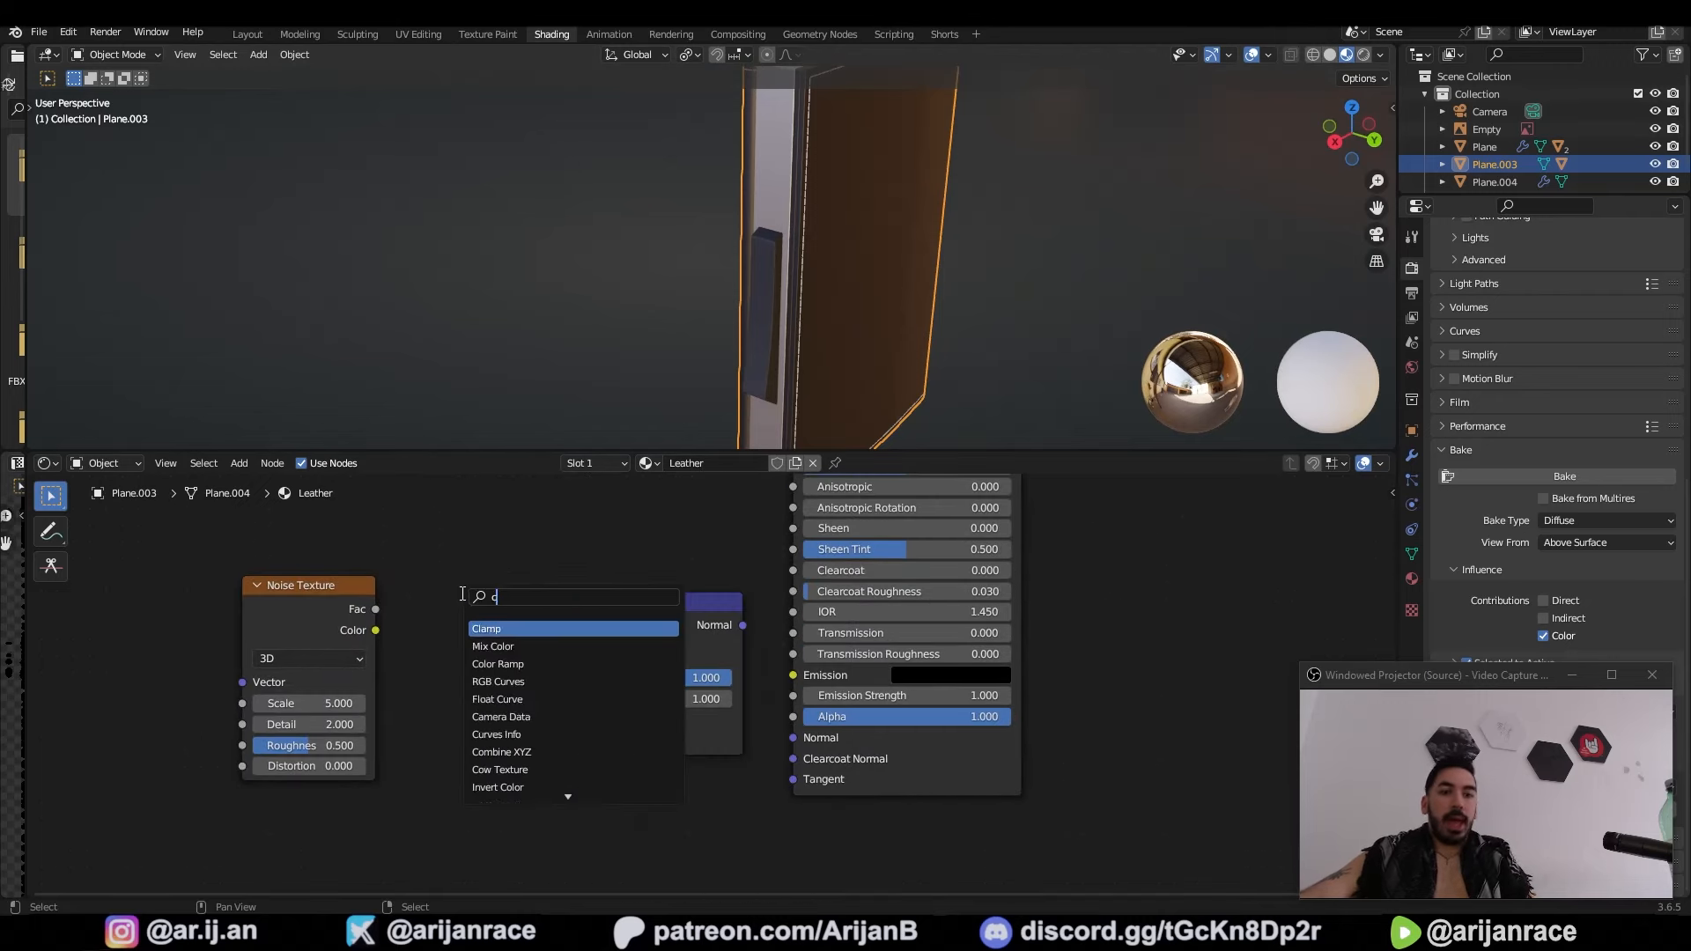
text(olo)
click(498, 645)
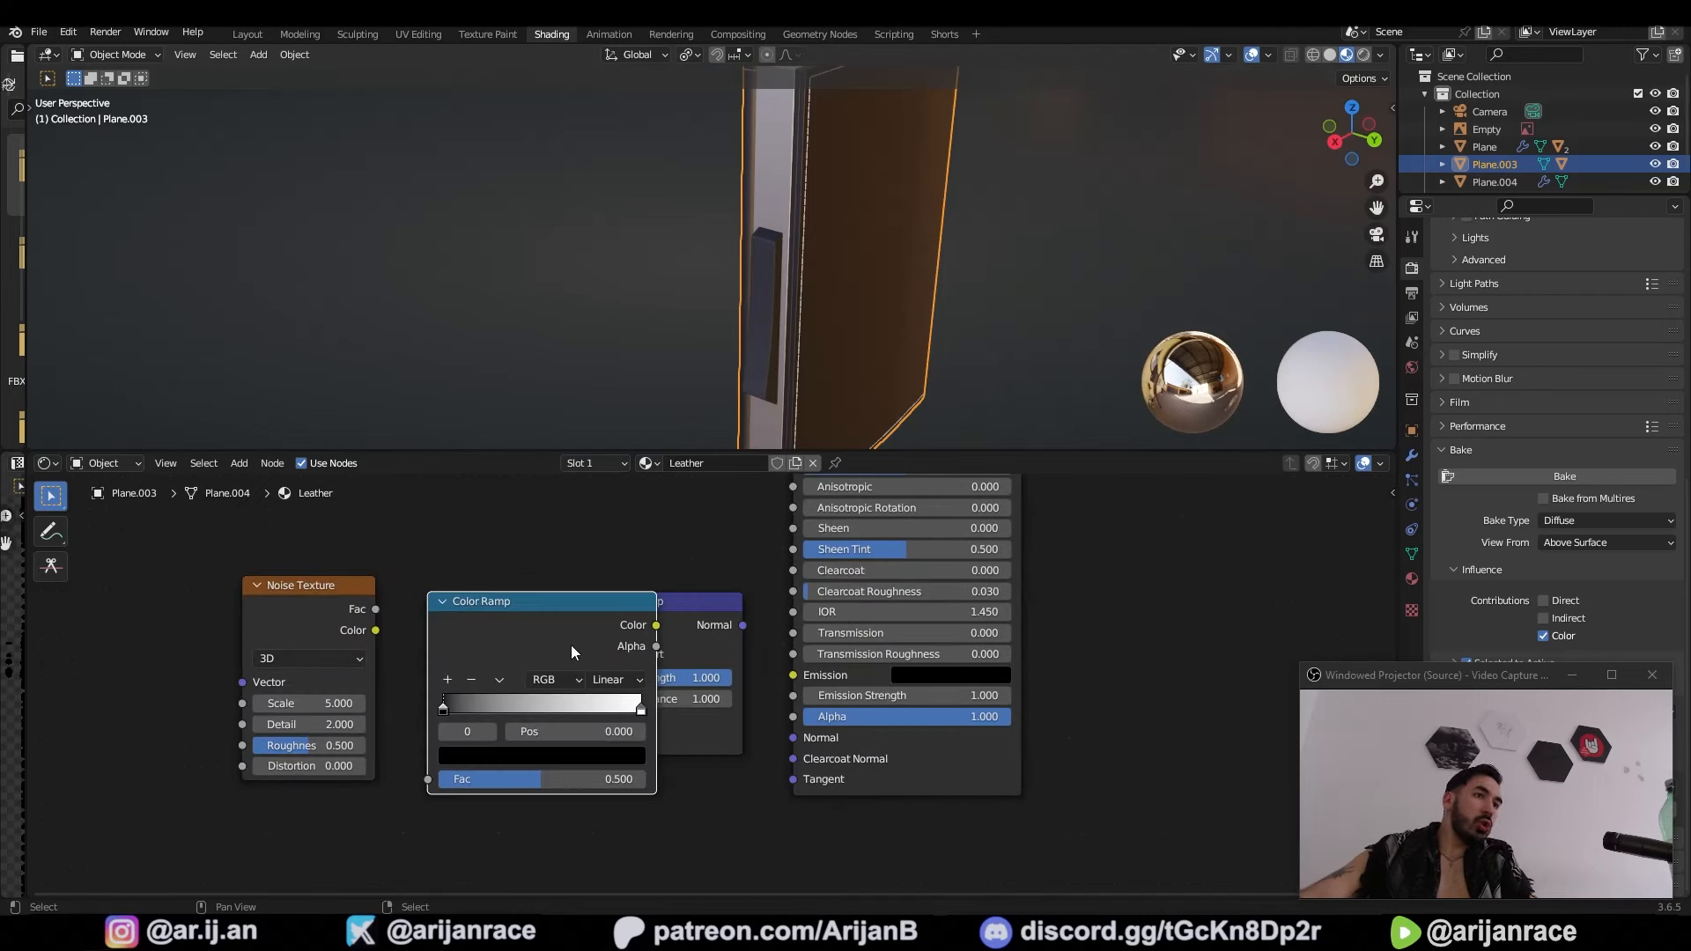
drag(280, 632, 332, 782)
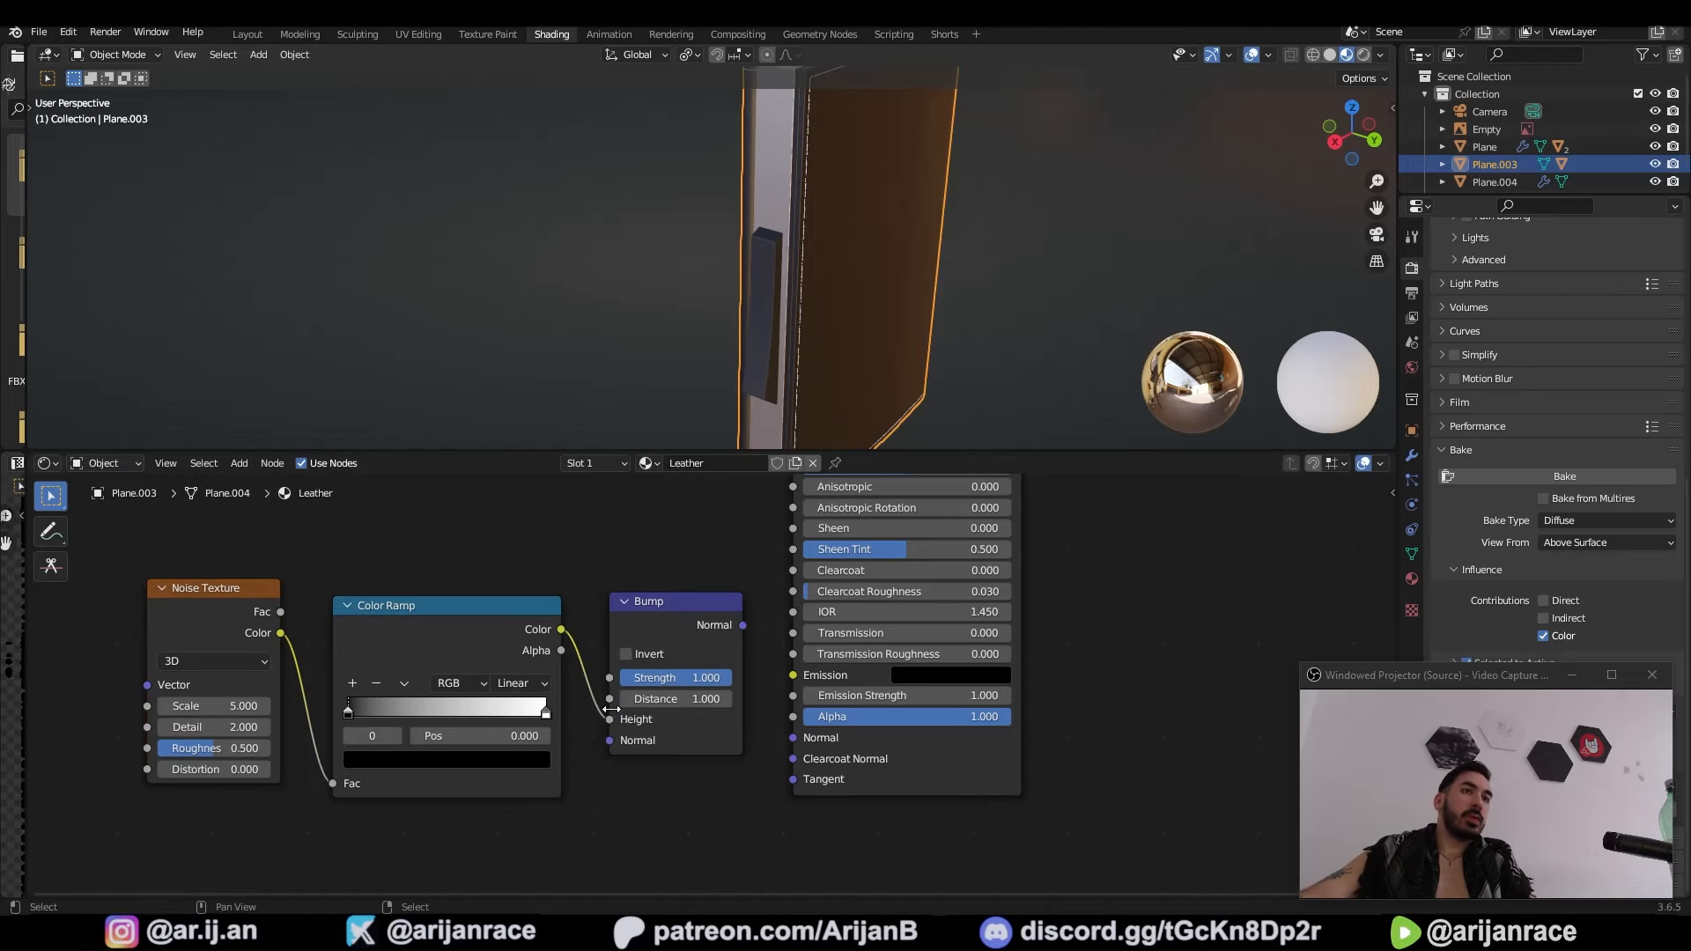
drag(761, 660, 794, 737)
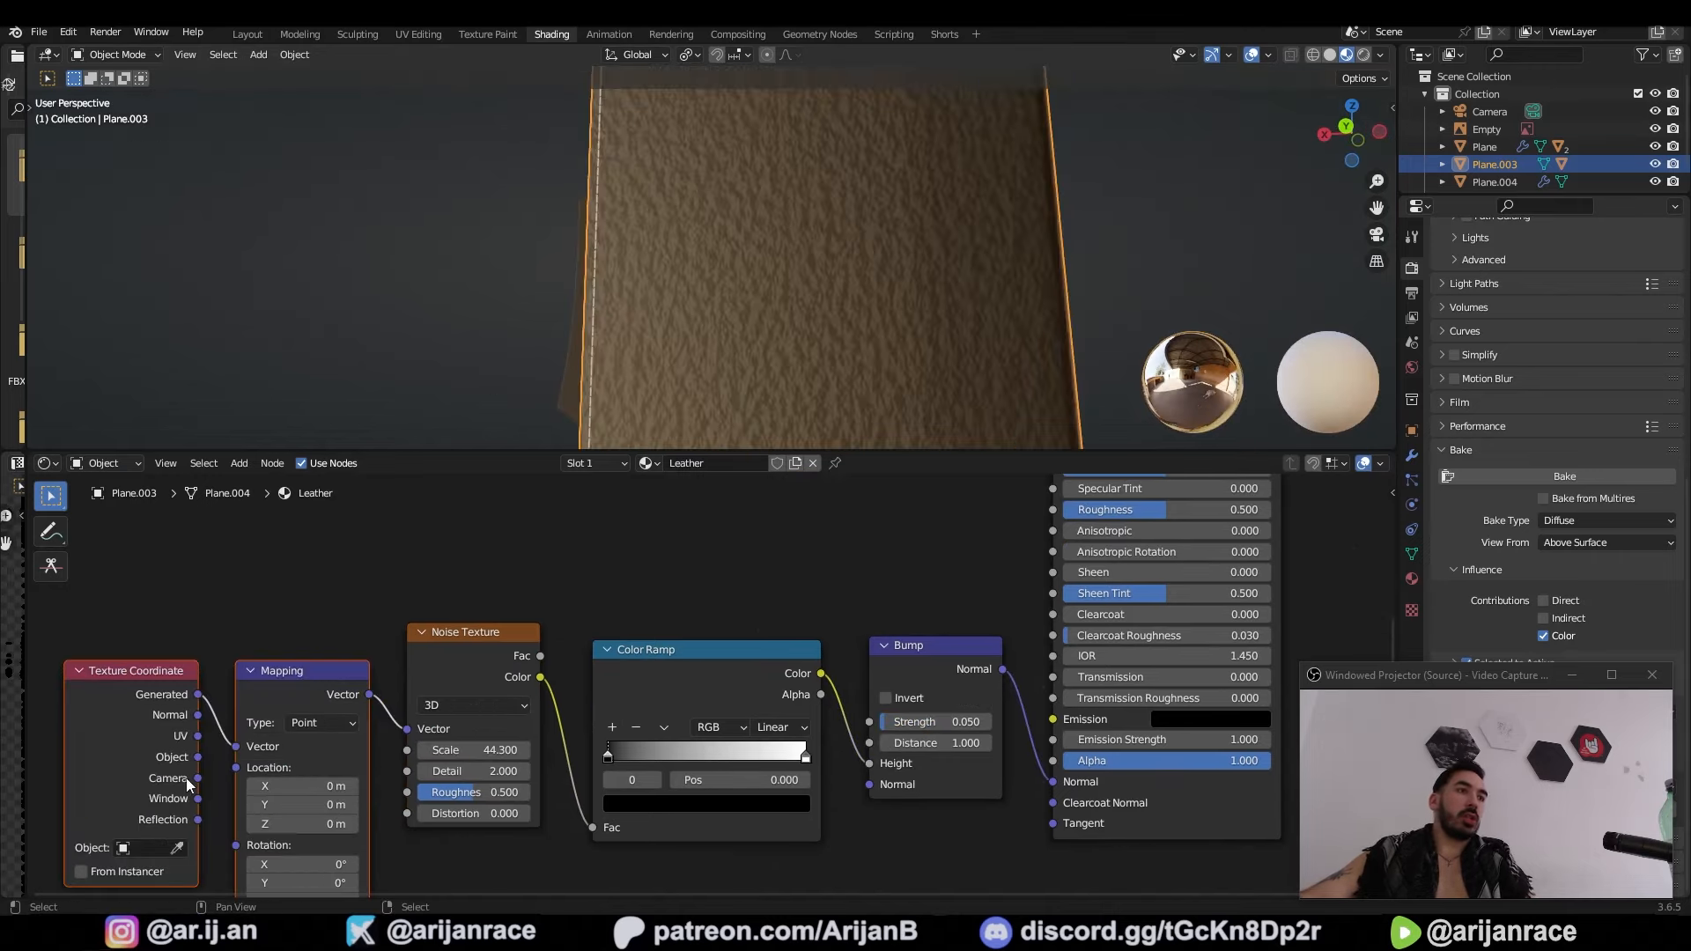
Step: Drive the leather noise with Object coordinates, using Scale 51.9, Detail 12.7, Roughness 0.983, white ramp stop 0.491 and Bump Strength 0.125
drag(202, 763, 236, 746)
drag(805, 755, 796, 762)
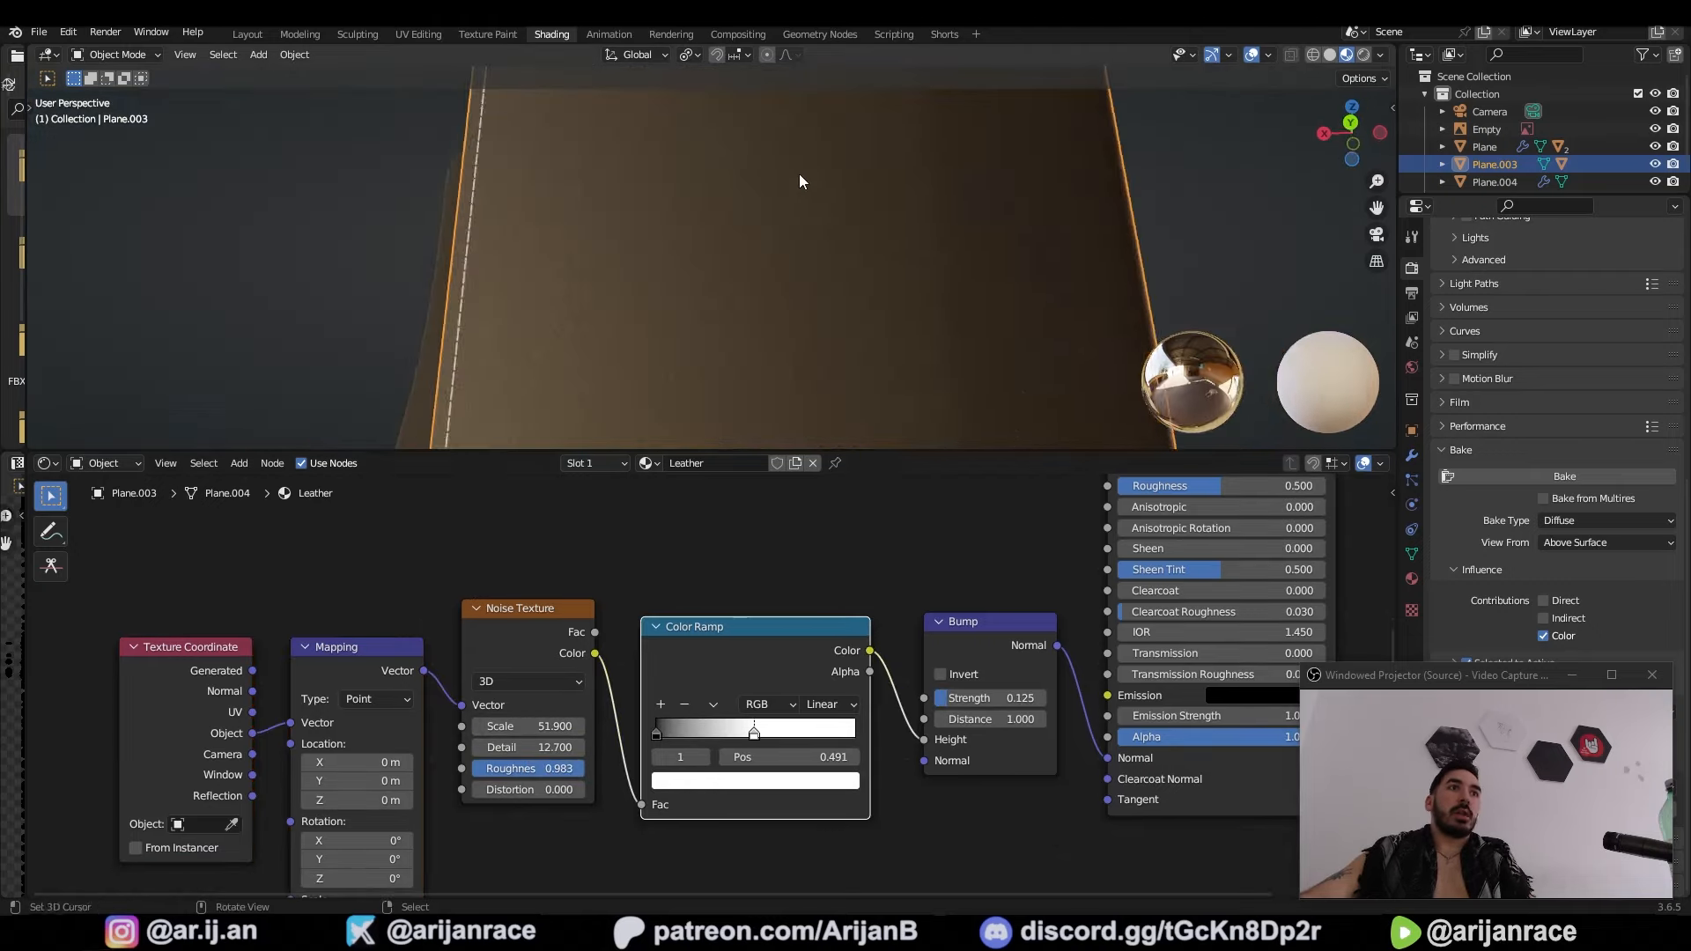
middle_drag(800, 172, 668, 315)
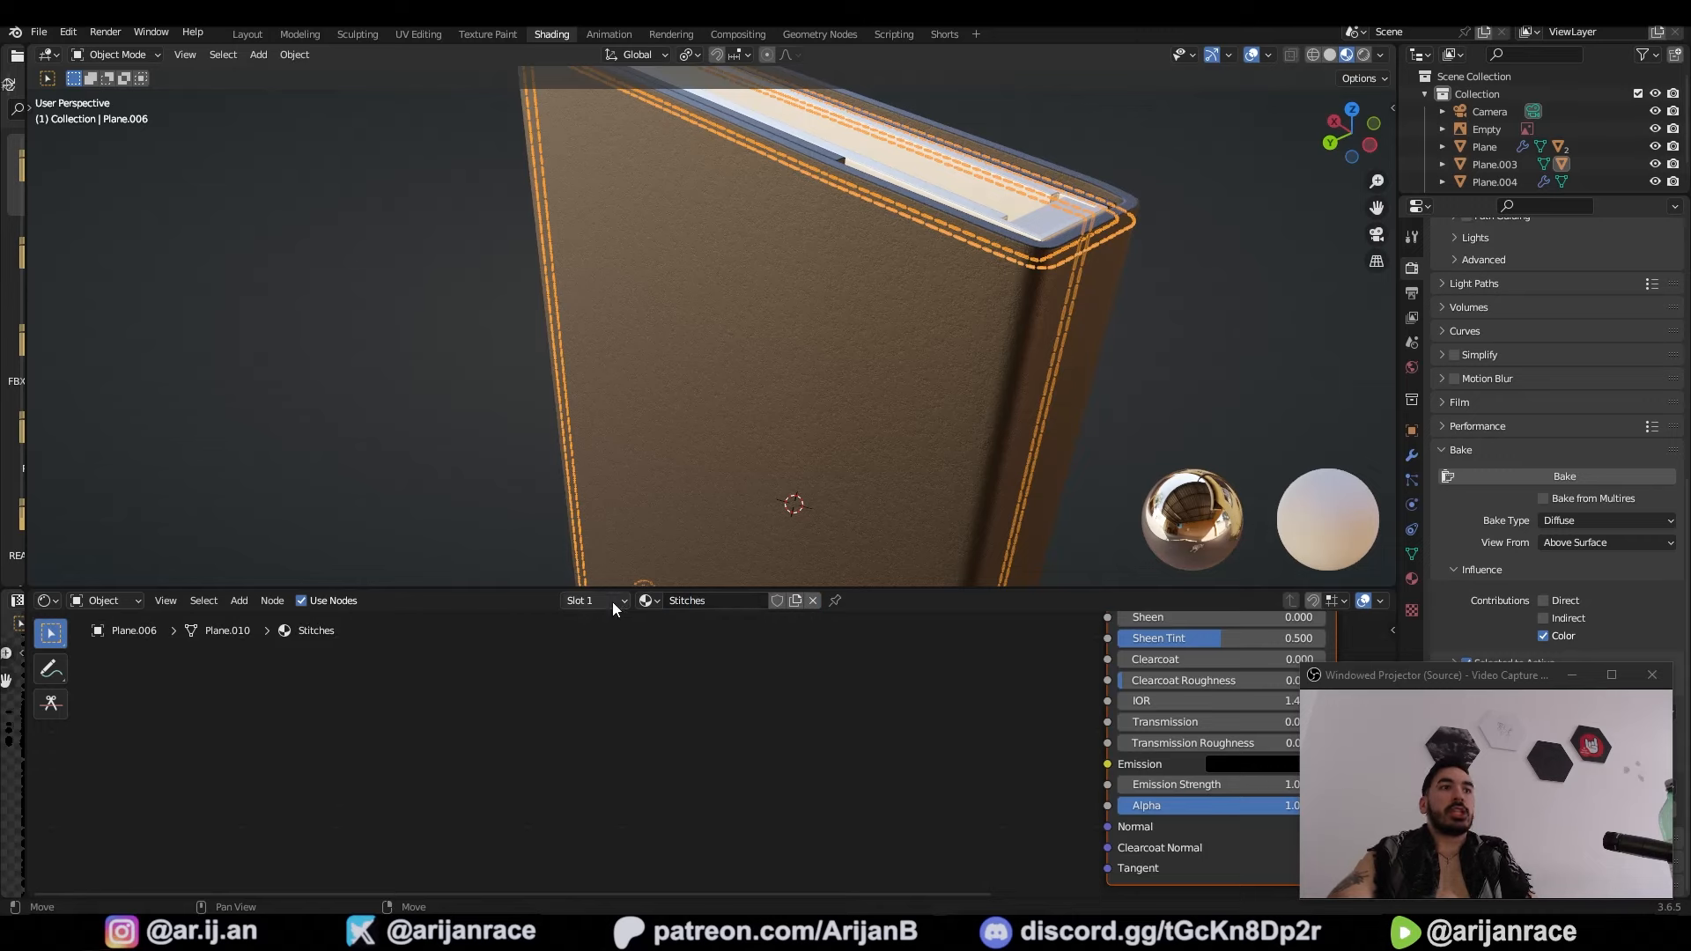
Step: Darken the base color of the Stitches material on the cover's seams
middle_drag(770, 729, 604, 893)
click(866, 676)
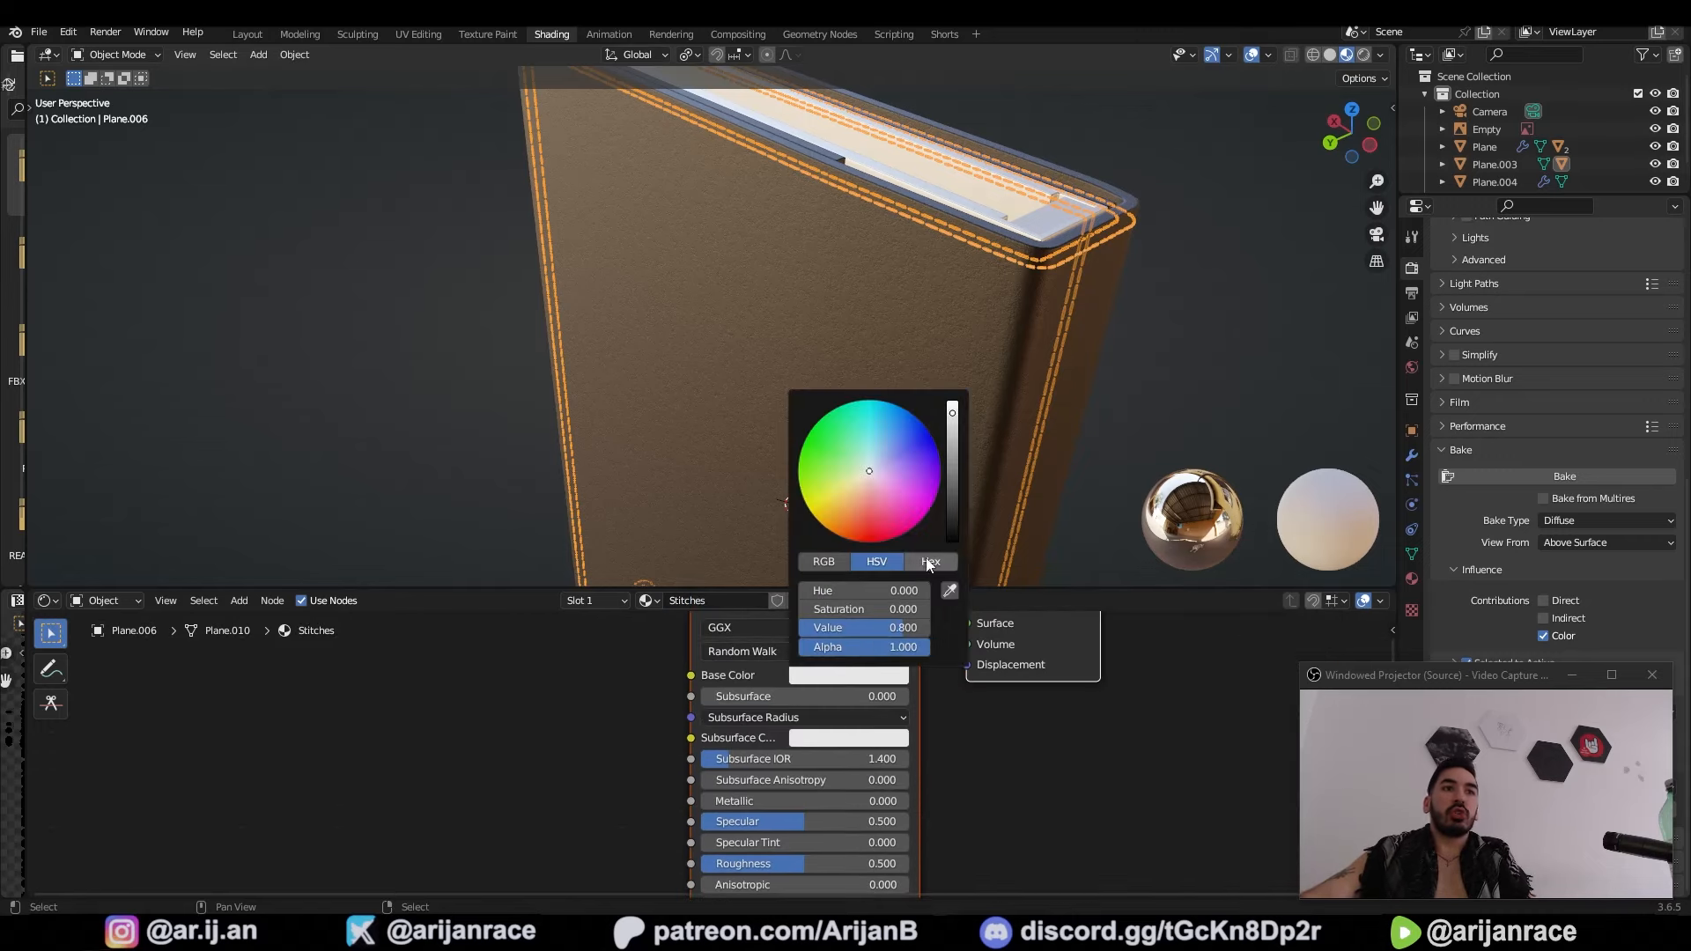
drag(952, 529, 952, 517)
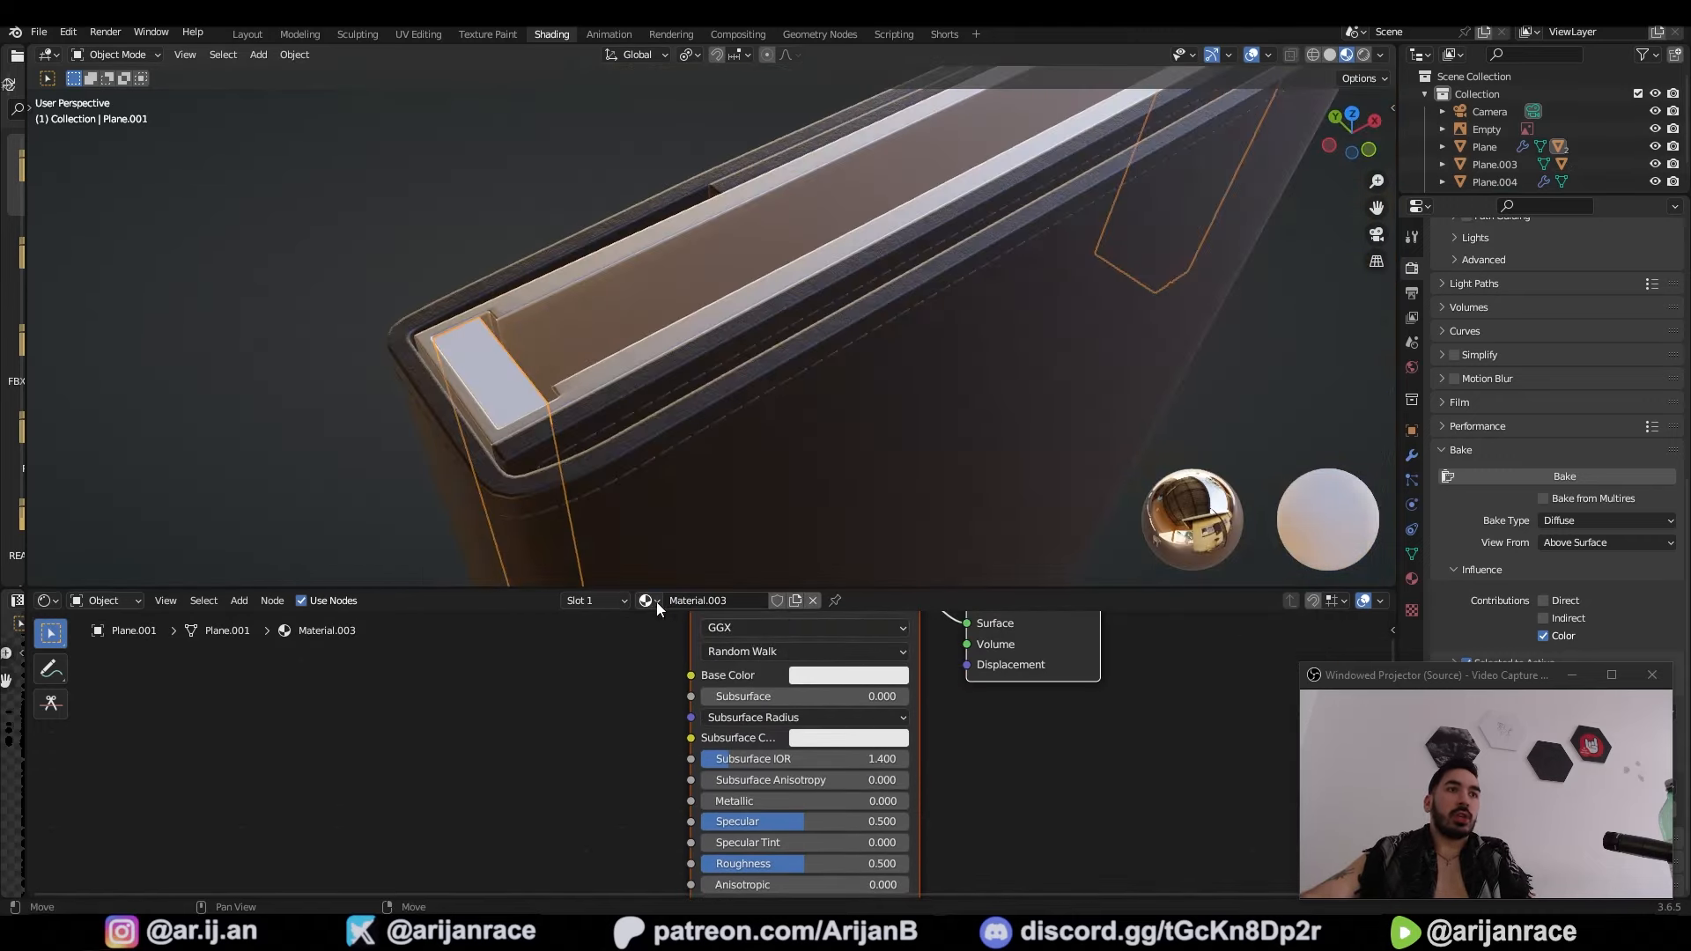
Step: Assign the existing Rubber material to the insert at the end of the inner card holder
click(648, 601)
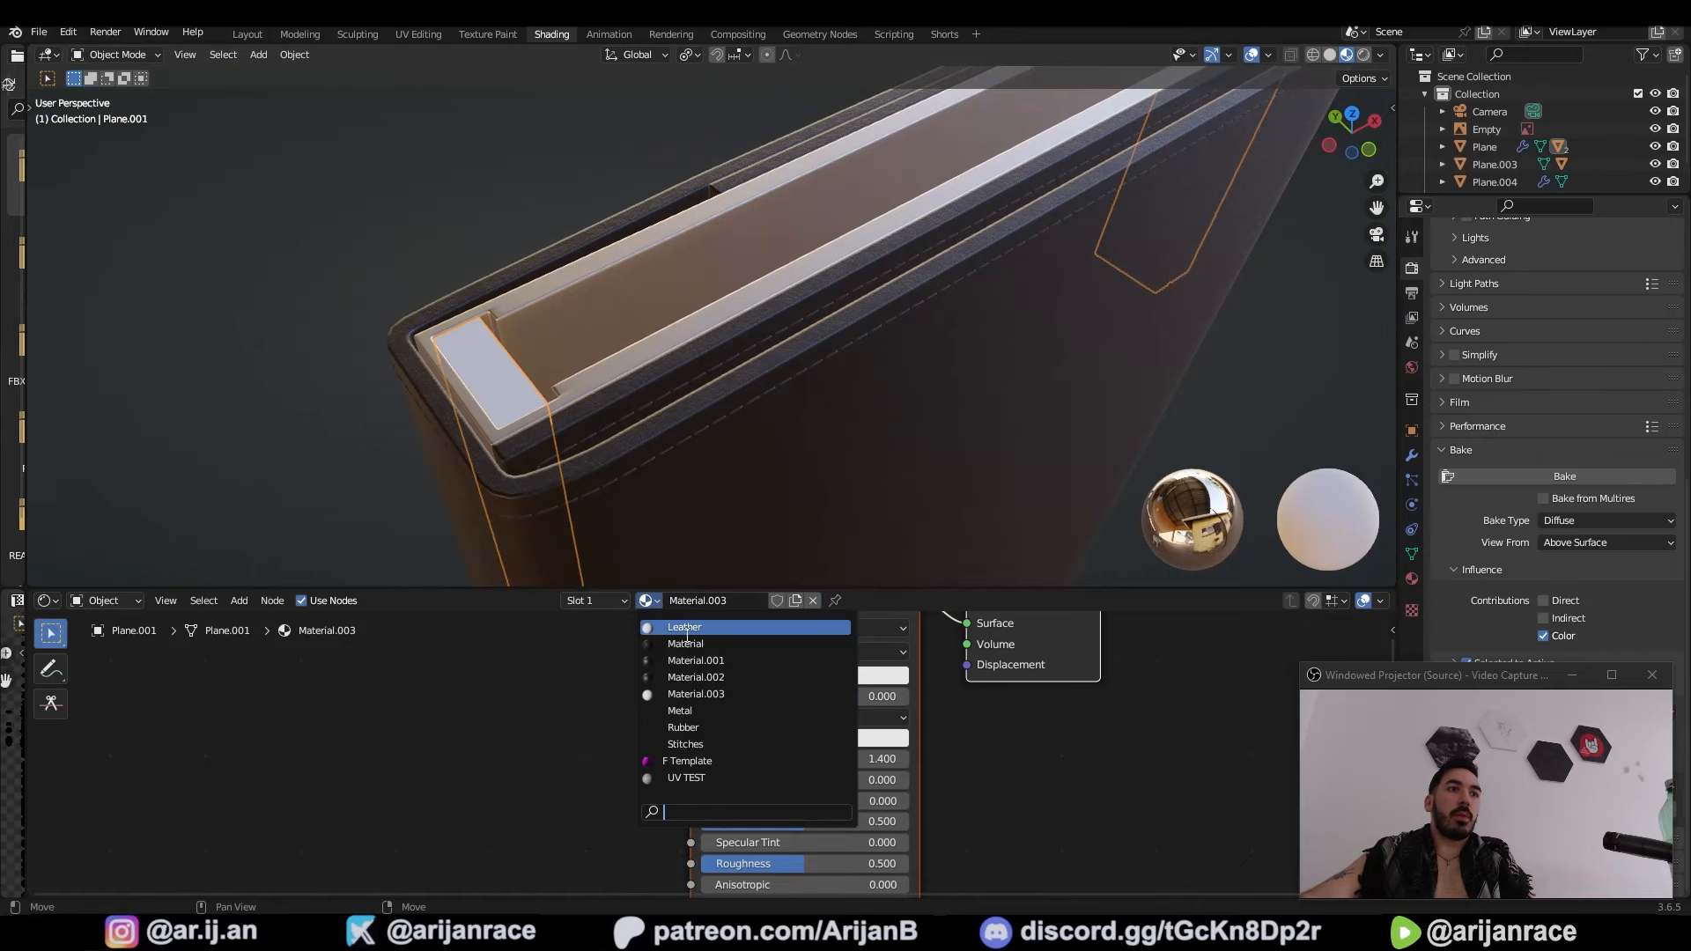
click(705, 724)
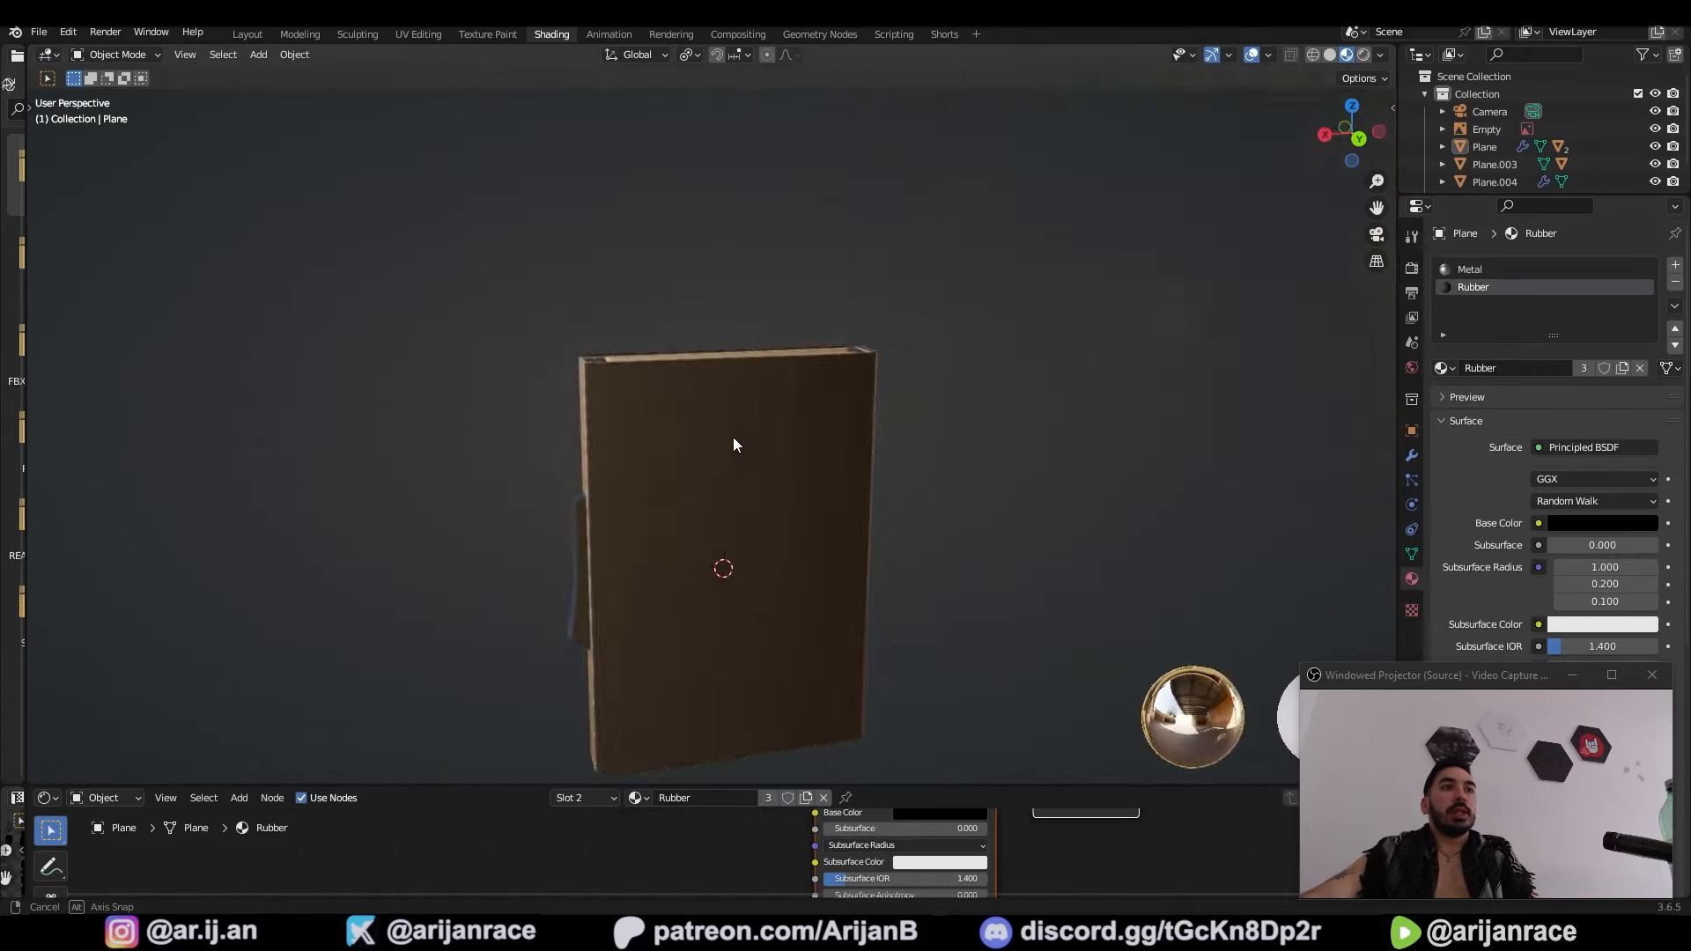
middle_drag(732, 437, 791, 453)
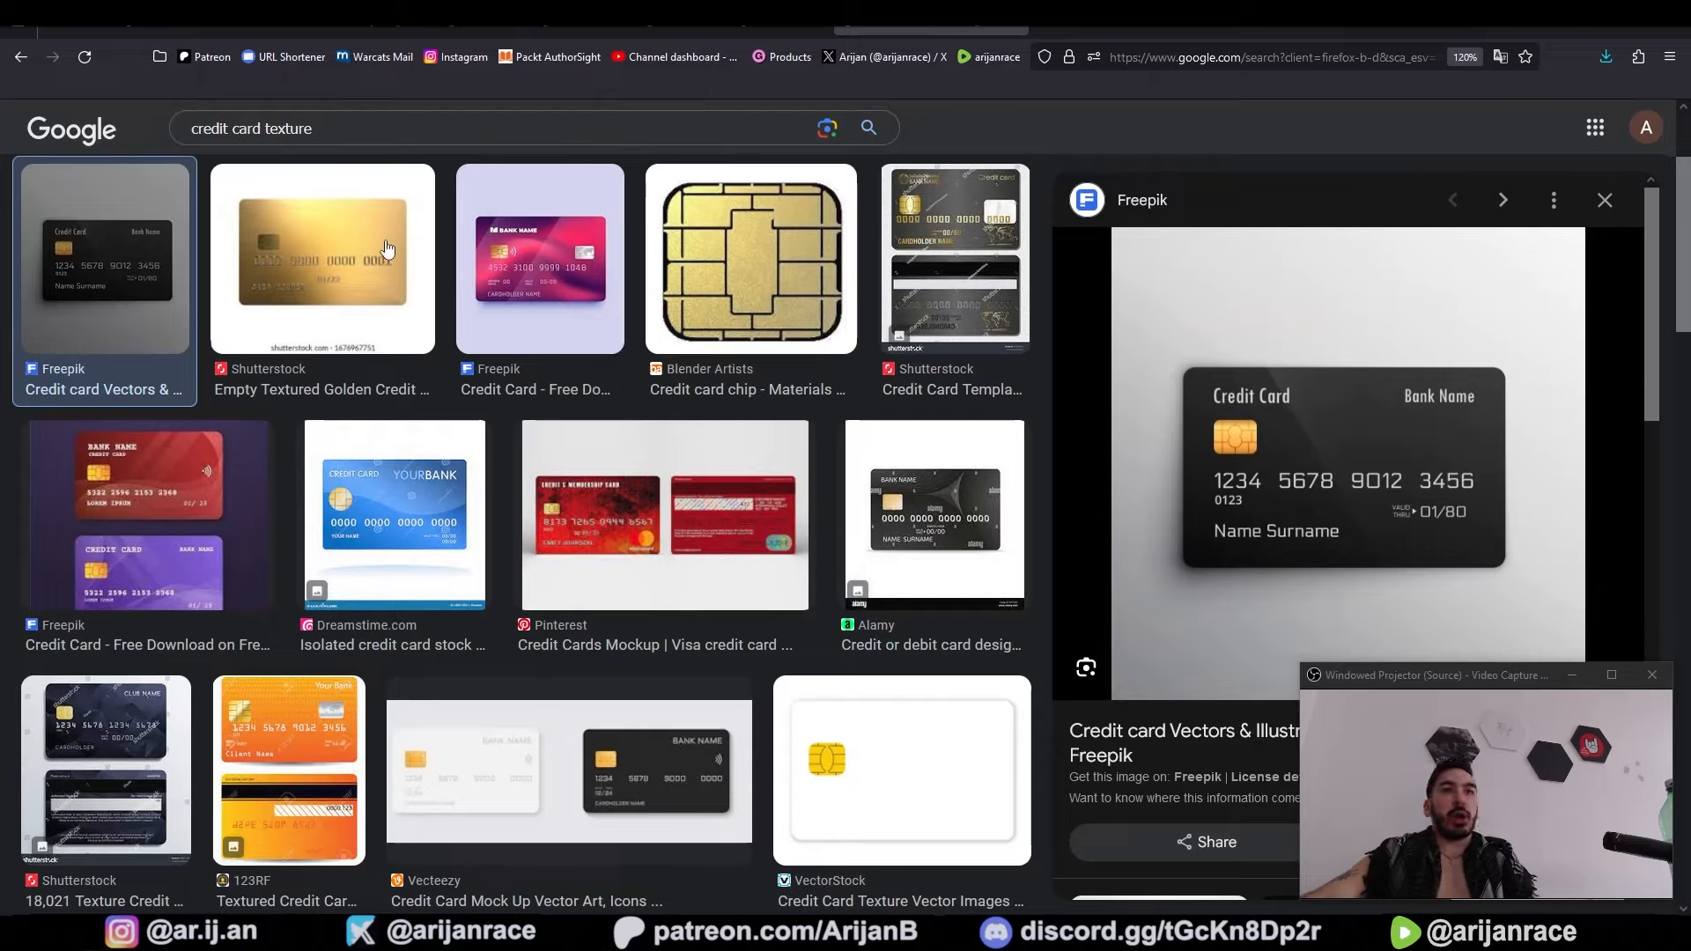
Step: Switch to the browser's credit card texture results, open the black Alamy card and save its image
scroll(934, 493, down, 1)
click(934, 494)
right_click(1269, 432)
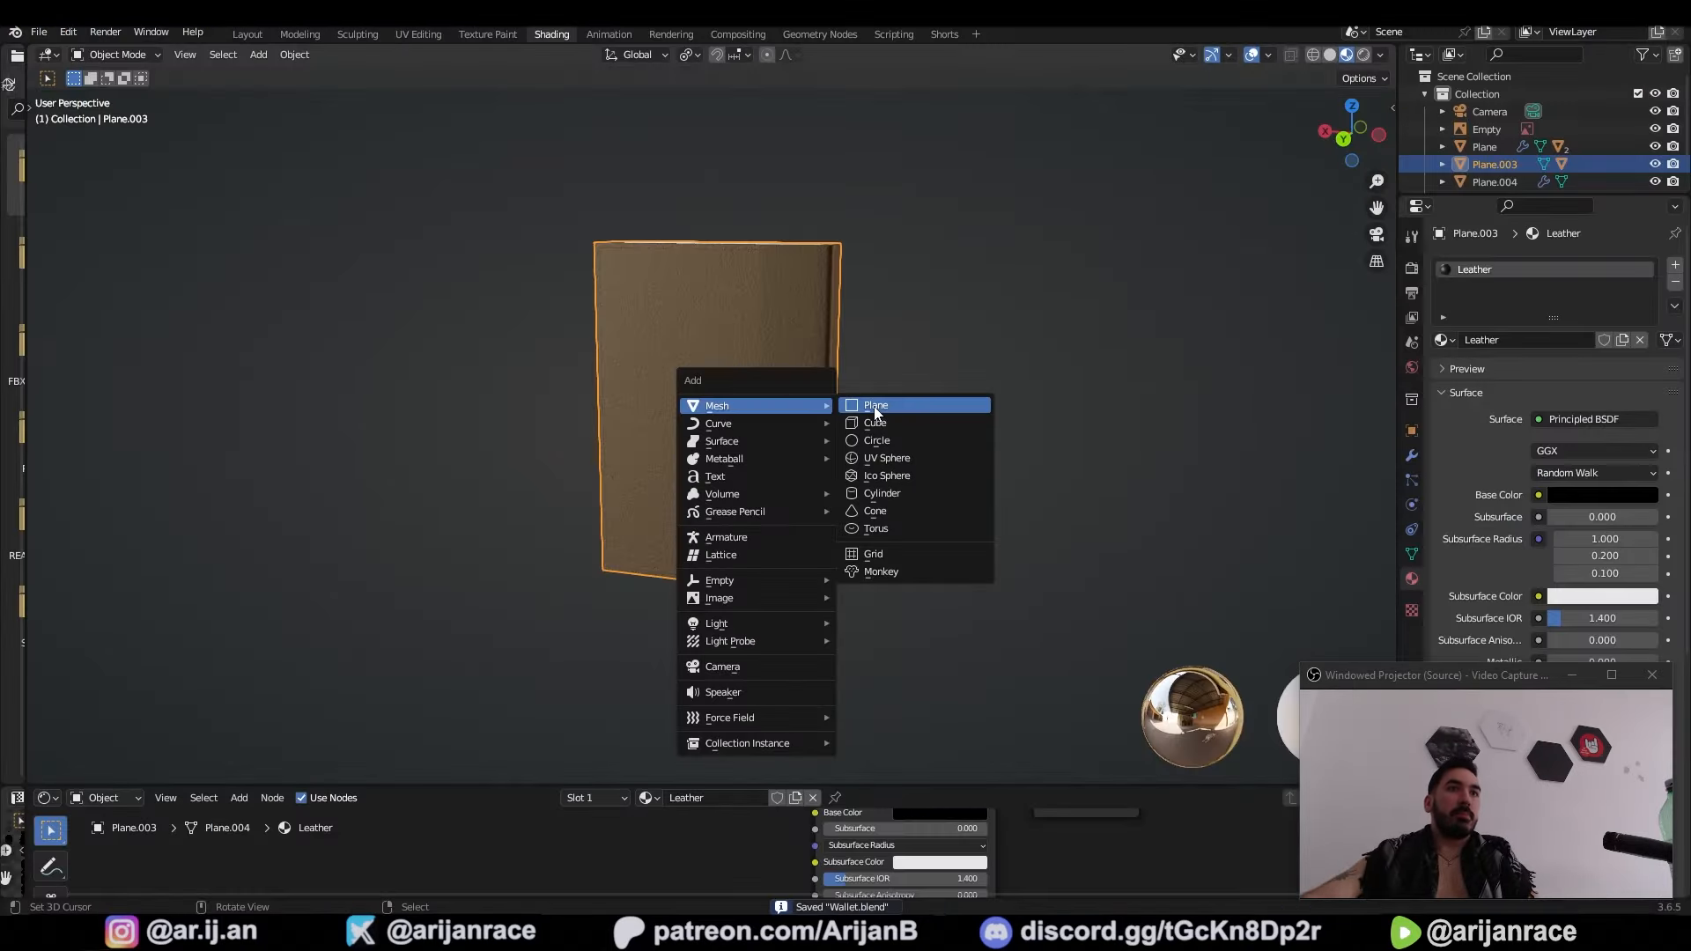
Step: Switch back to Blender, add a 2 m plane and raise it vertically above the wallet
click(874, 412)
scroll(750, 500, down, 2)
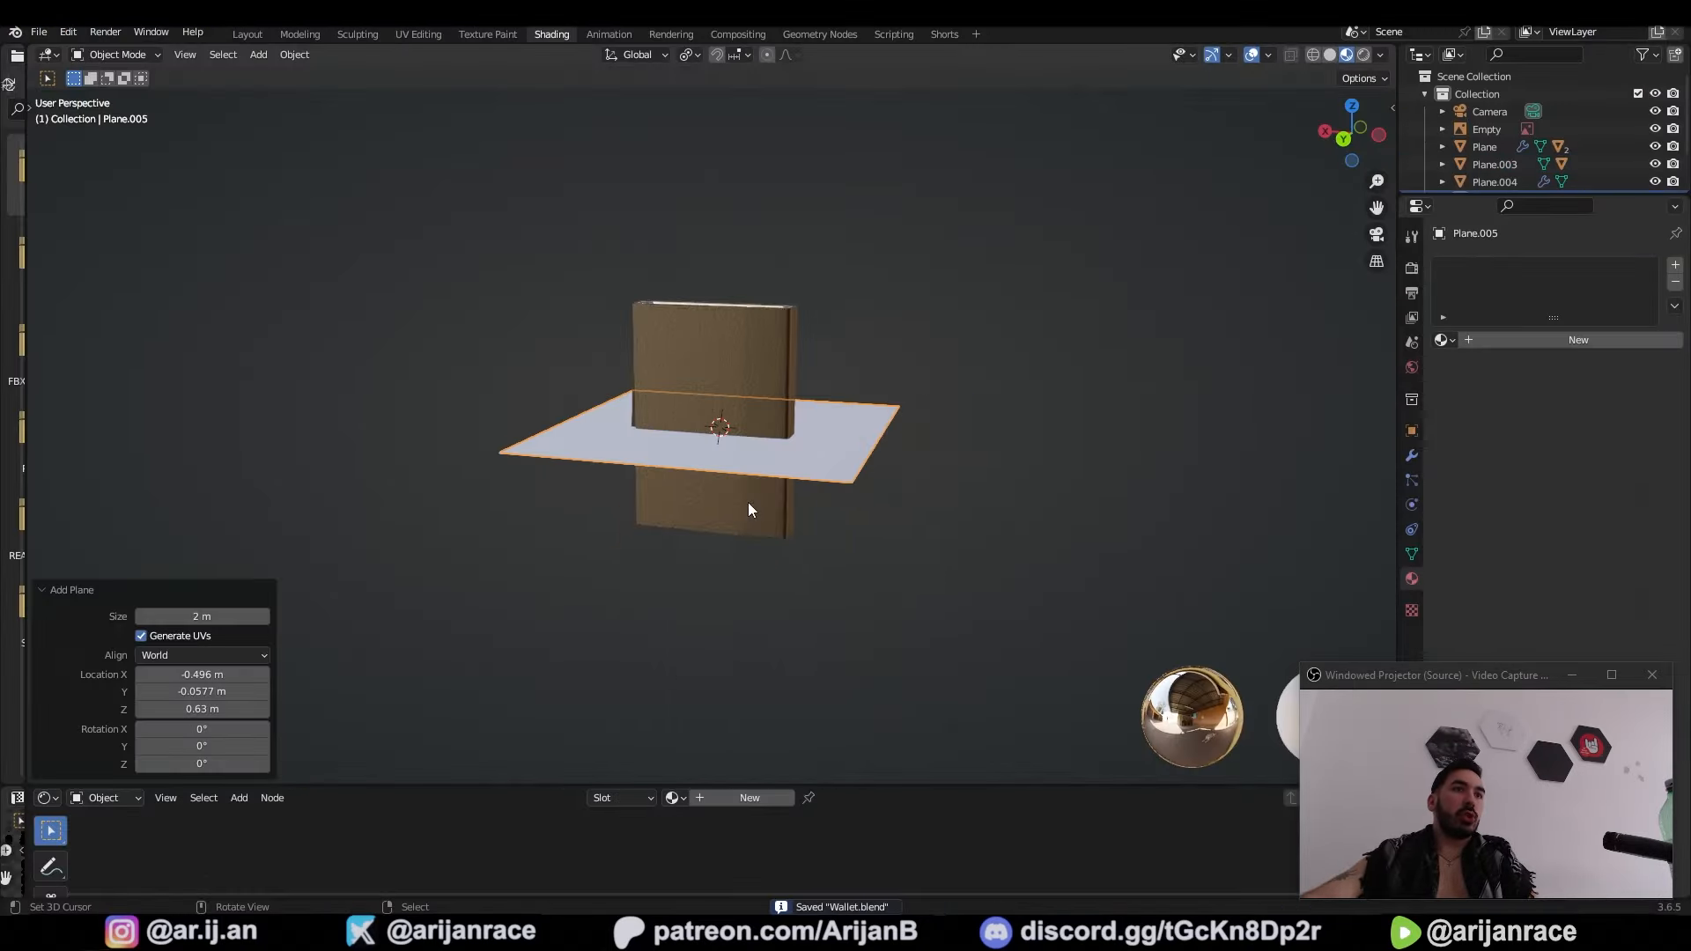
middle_drag(748, 504, 745, 557)
key(g)
key(z)
click(753, 356)
Step: Give the new plane a material named Credit Card
click(742, 797)
double_click(747, 796)
text(C)
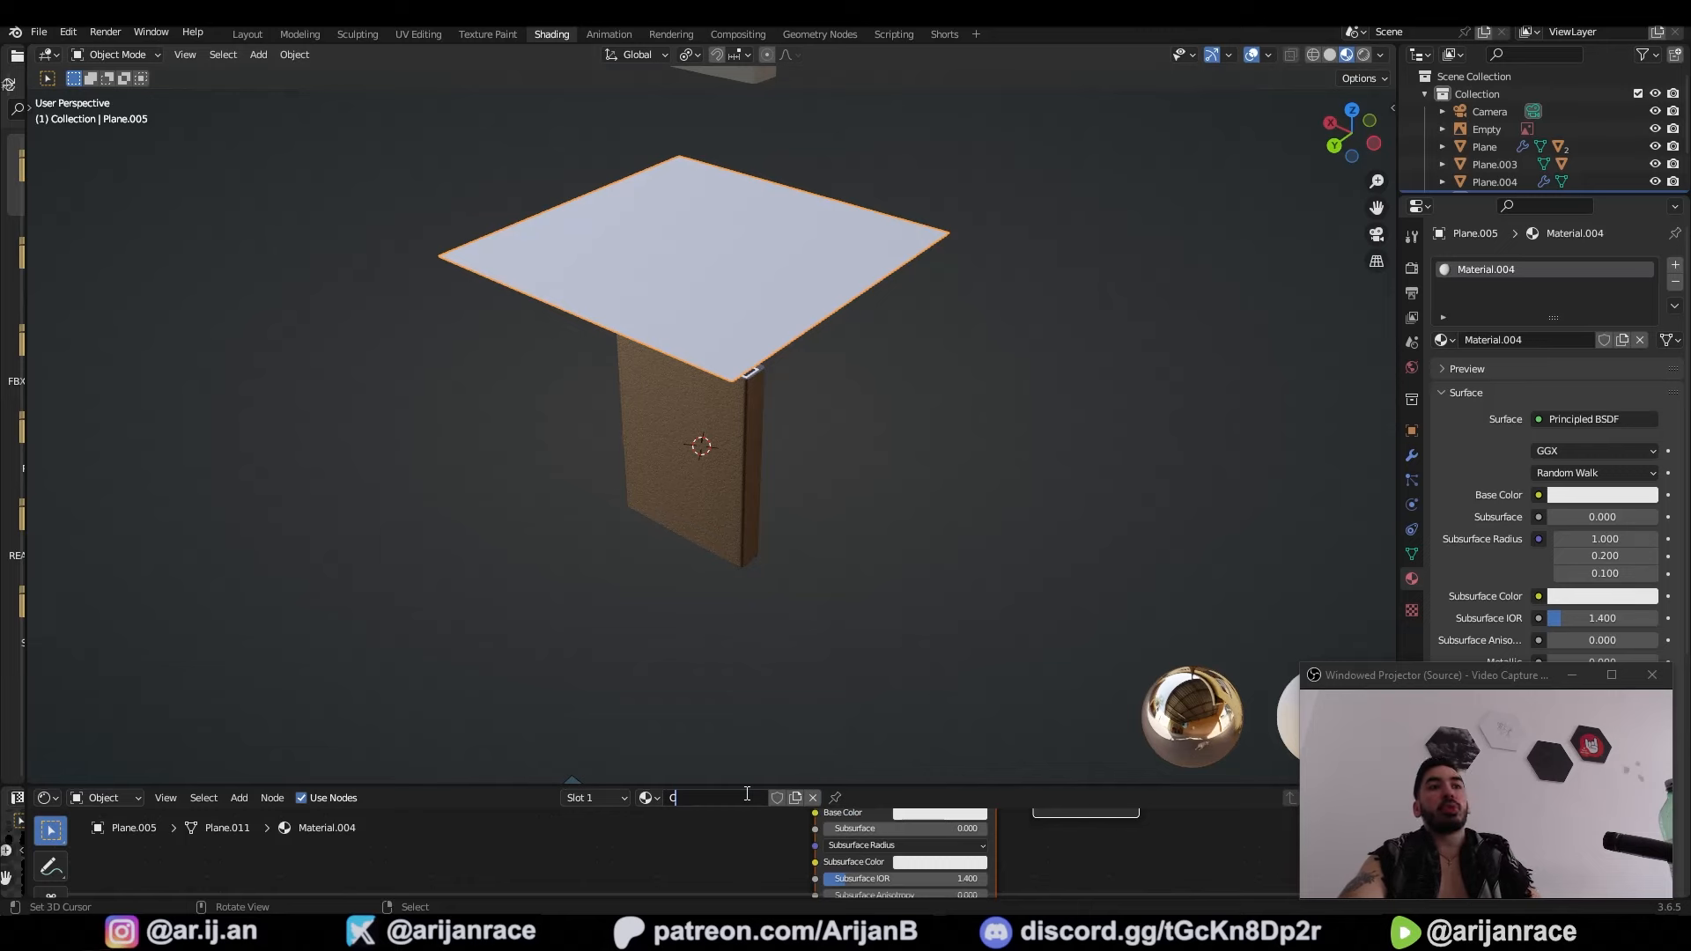
text(redit Car)
text(d)
key(Return)
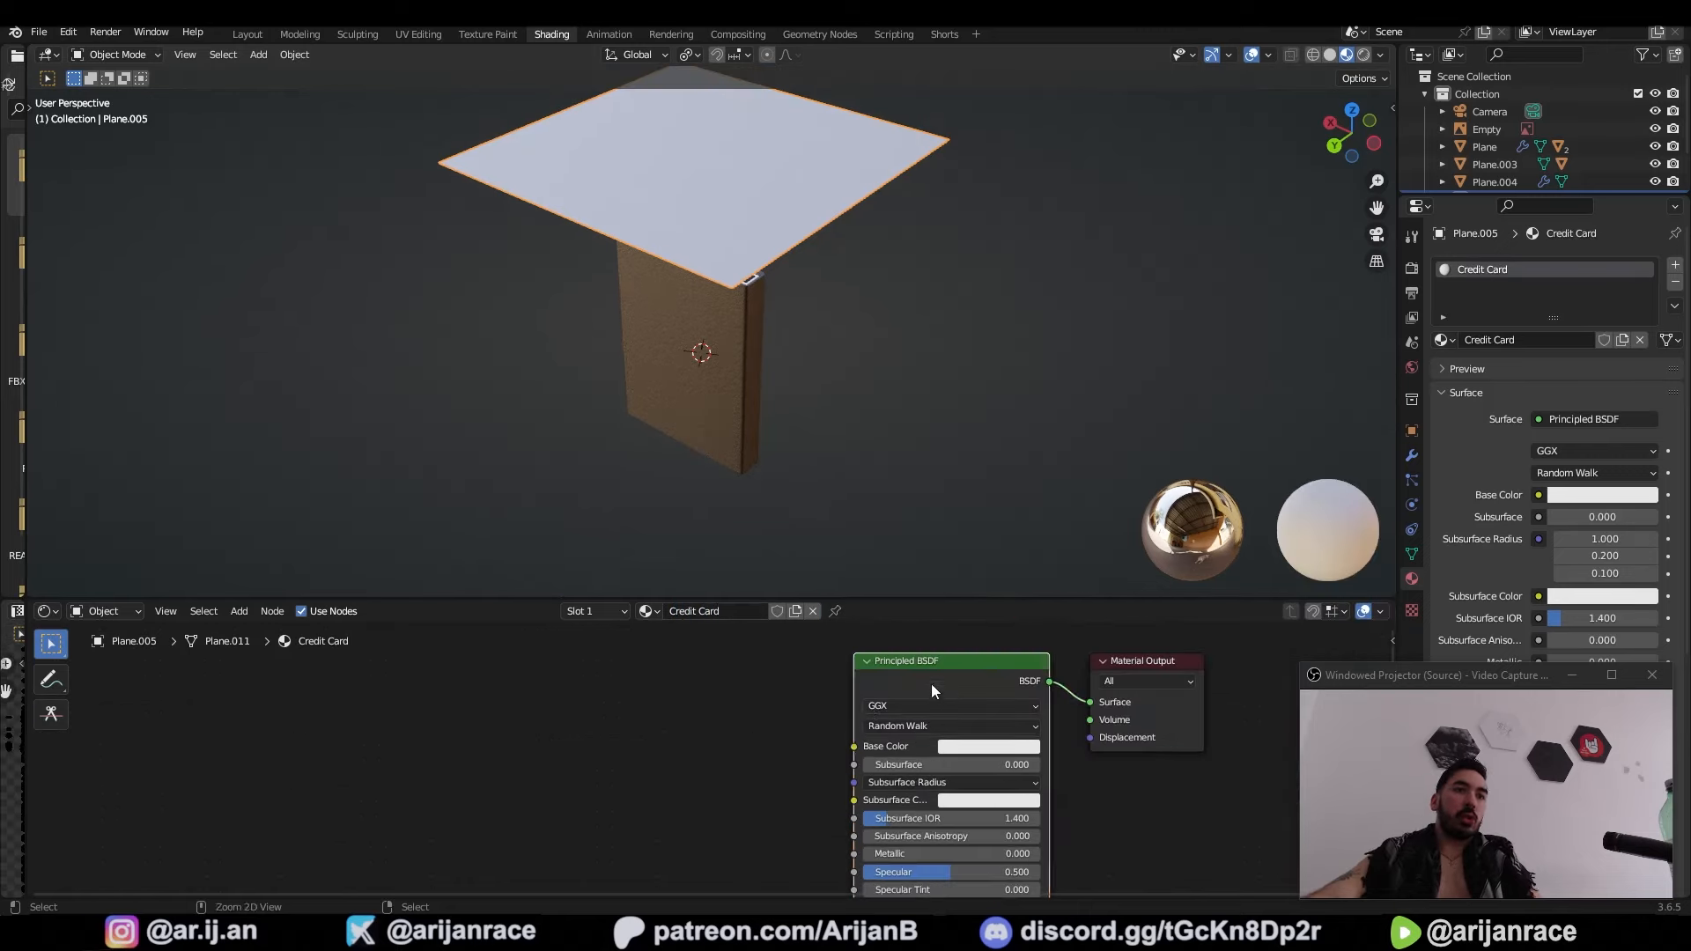
Step: Add a UV-mapped image texture setup to the Credit Card material's base color and load Credit Card.png
key(ctrl+t)
click(781, 755)
click(470, 672)
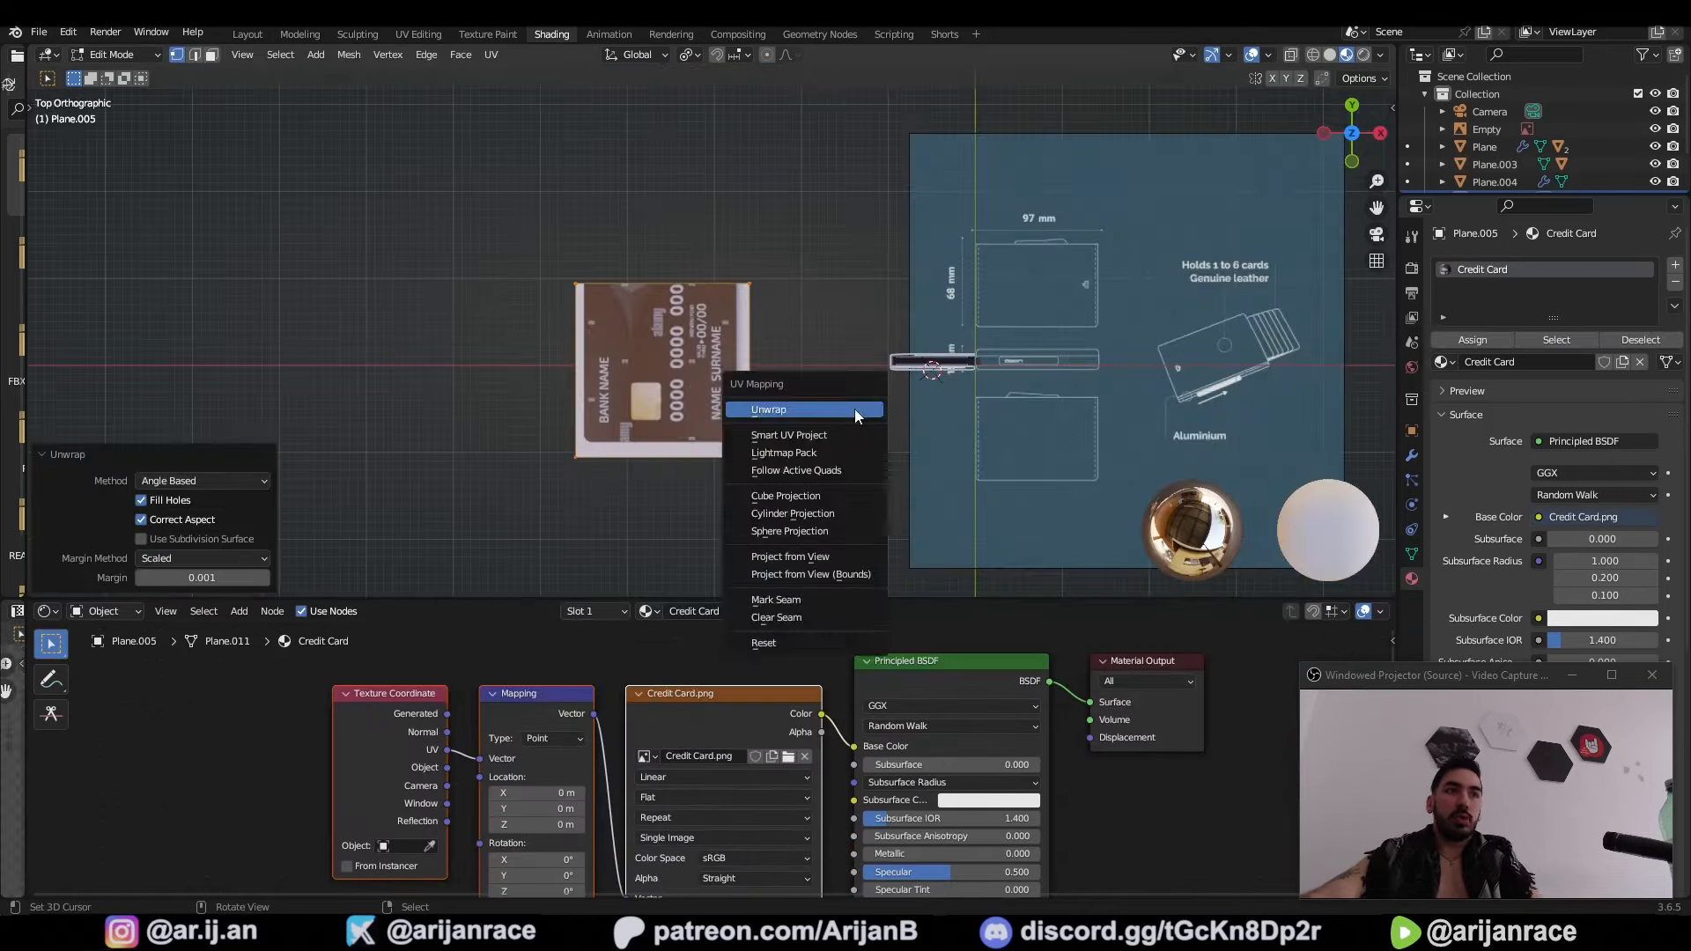
Step: Unwrap the plane and stretch its UVs along X to span the full width of the card image
click(854, 408)
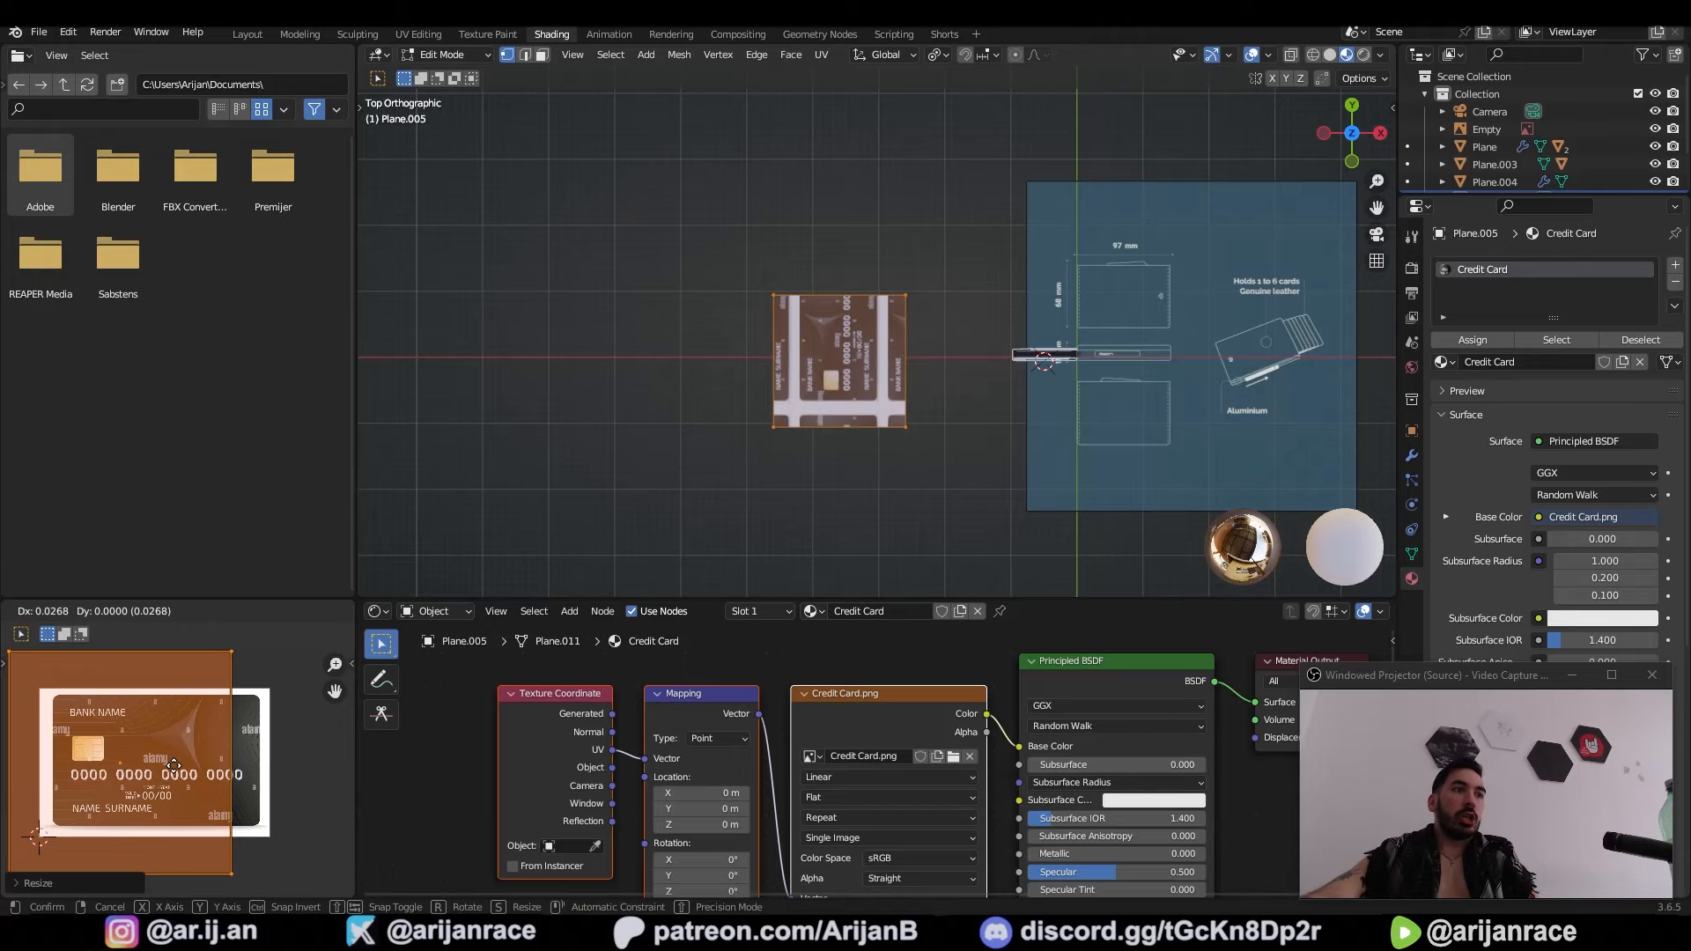
key(x)
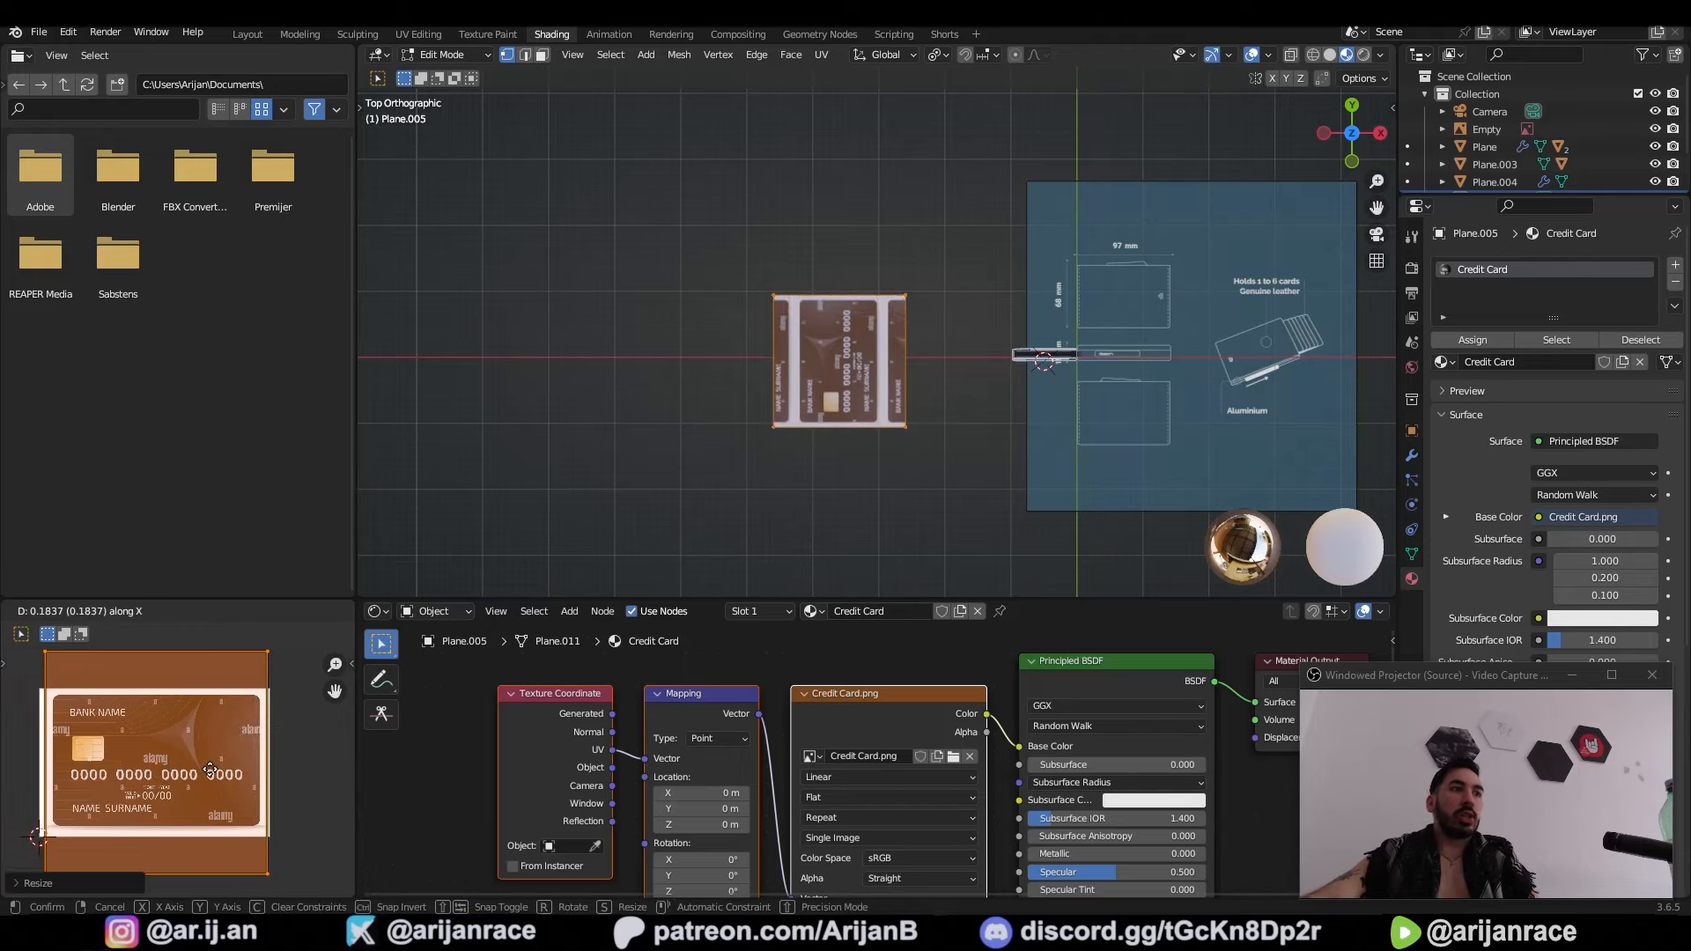
click(210, 770)
Step: Trim the plane to the card artwork's outline using loop cuts along the artwork's edges, and round its four corners with a bevel
scroll(779, 391, up, 3)
key(ctrl+r)
click(759, 274)
click(691, 272)
scroll(837, 251, up, 2)
key(ctrl+r)
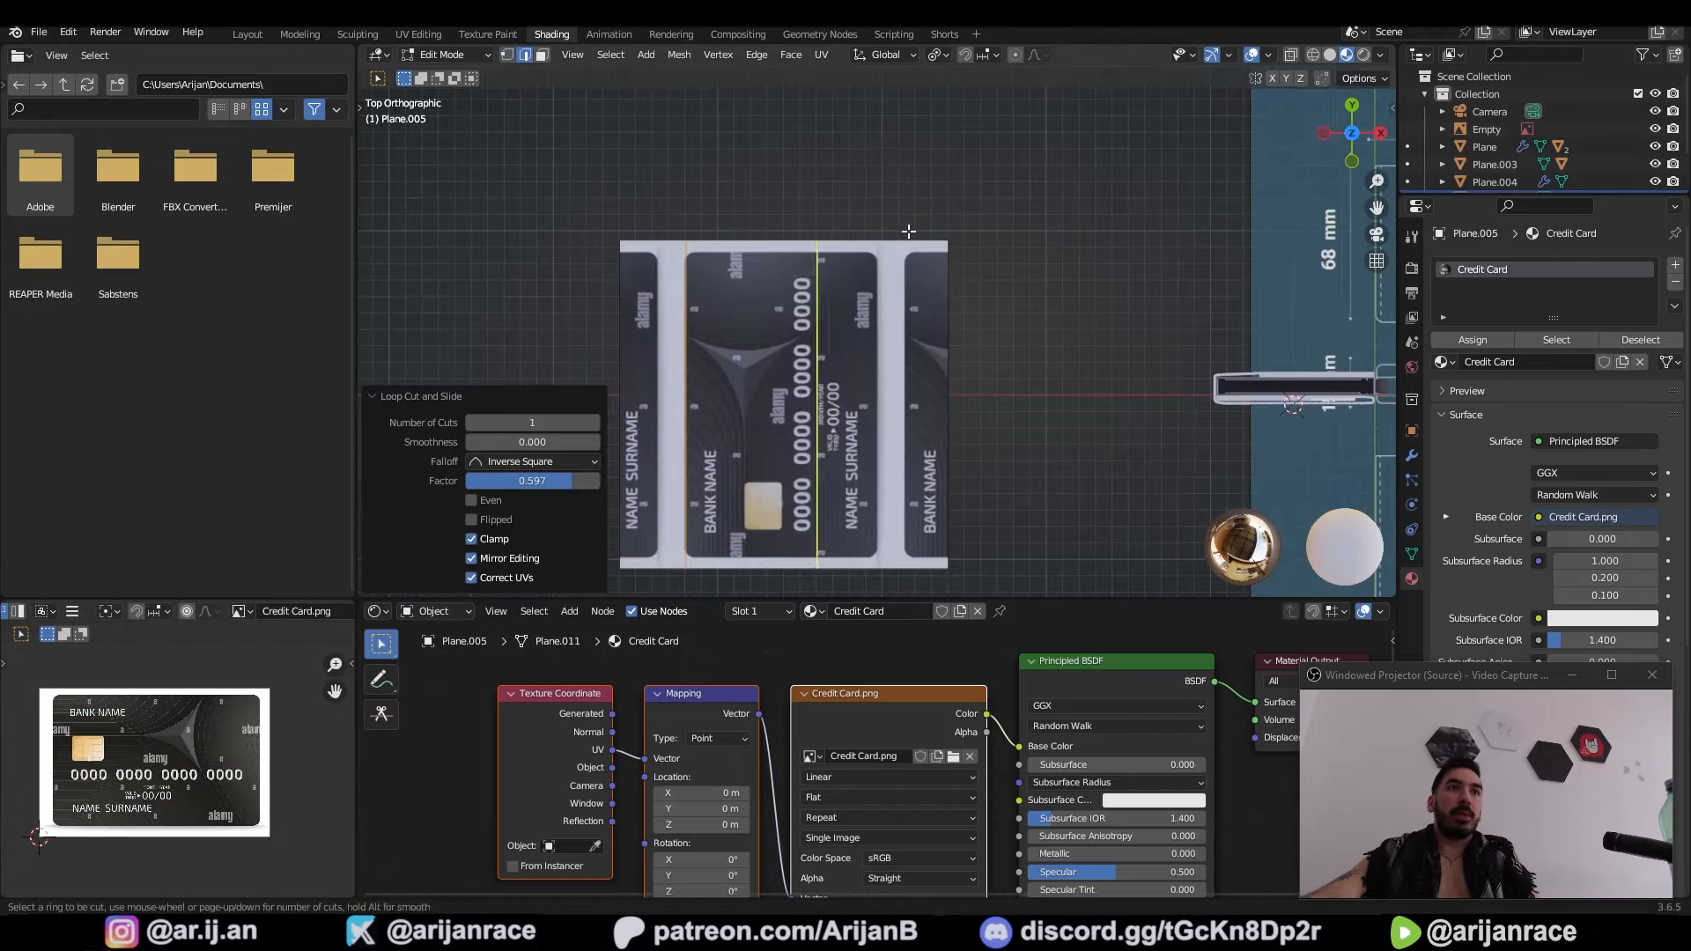
click(907, 236)
click(964, 262)
scroll(665, 262, up, 5)
key(ctrl+b)
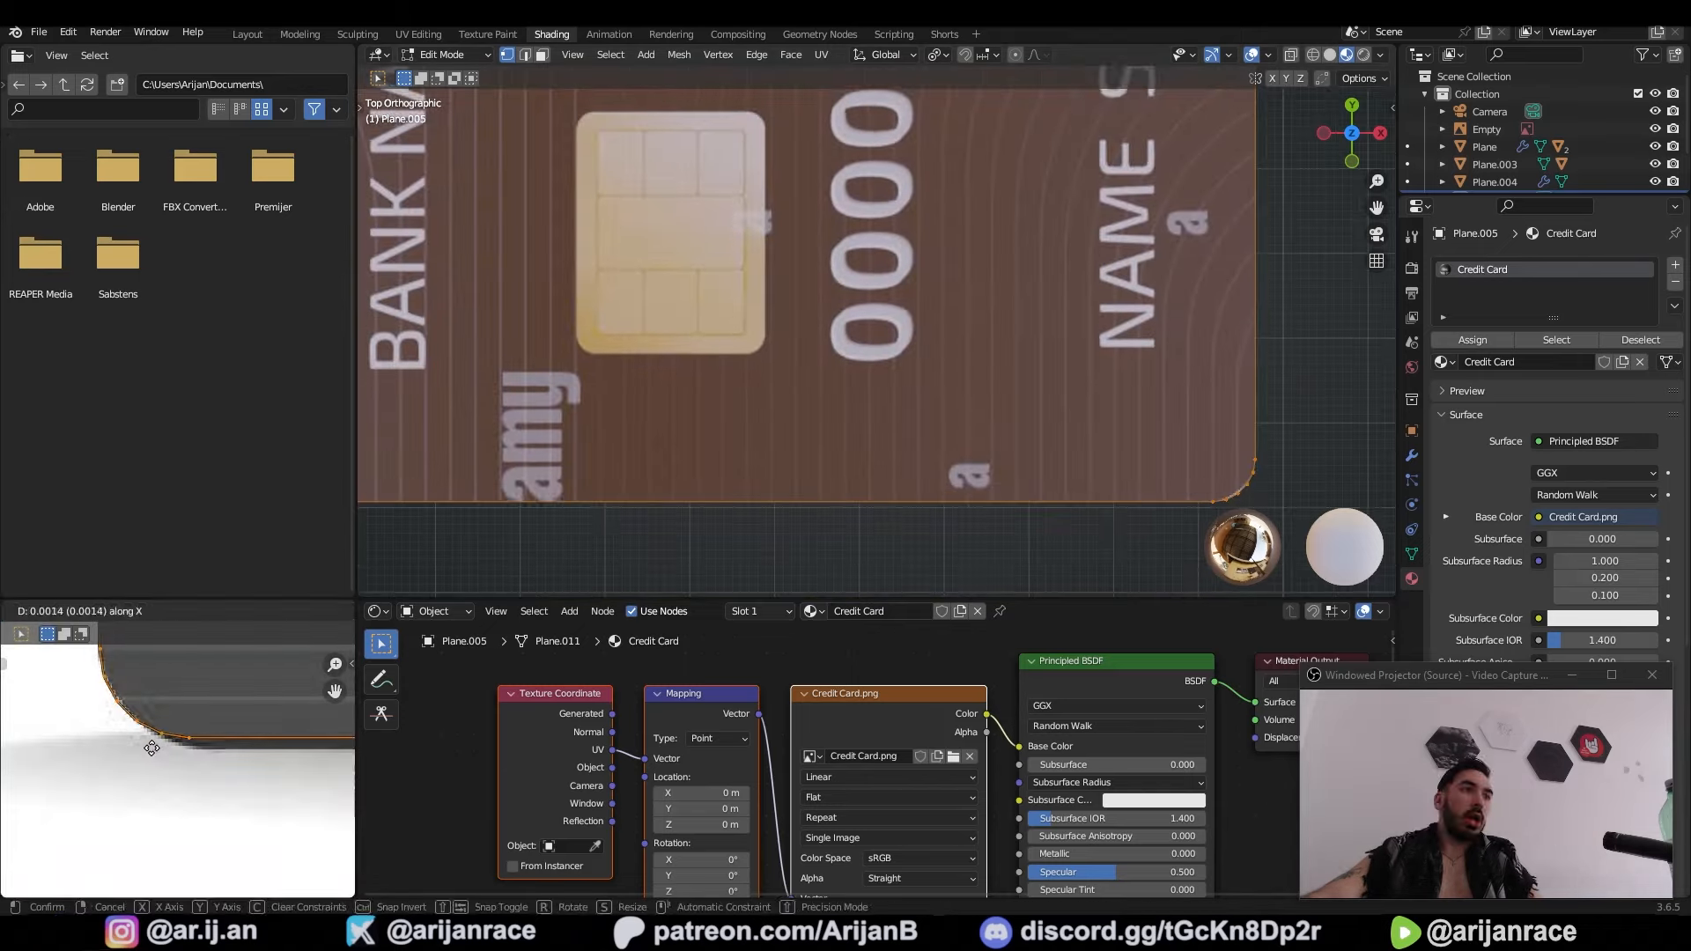
Step: Extrude the rounded card face slightly along its normal to give the card a thin, solid thickness
key(Tab)
scroll(779, 340, down, 5)
middle_drag(779, 340, 696, 220)
key(Tab)
key(e)
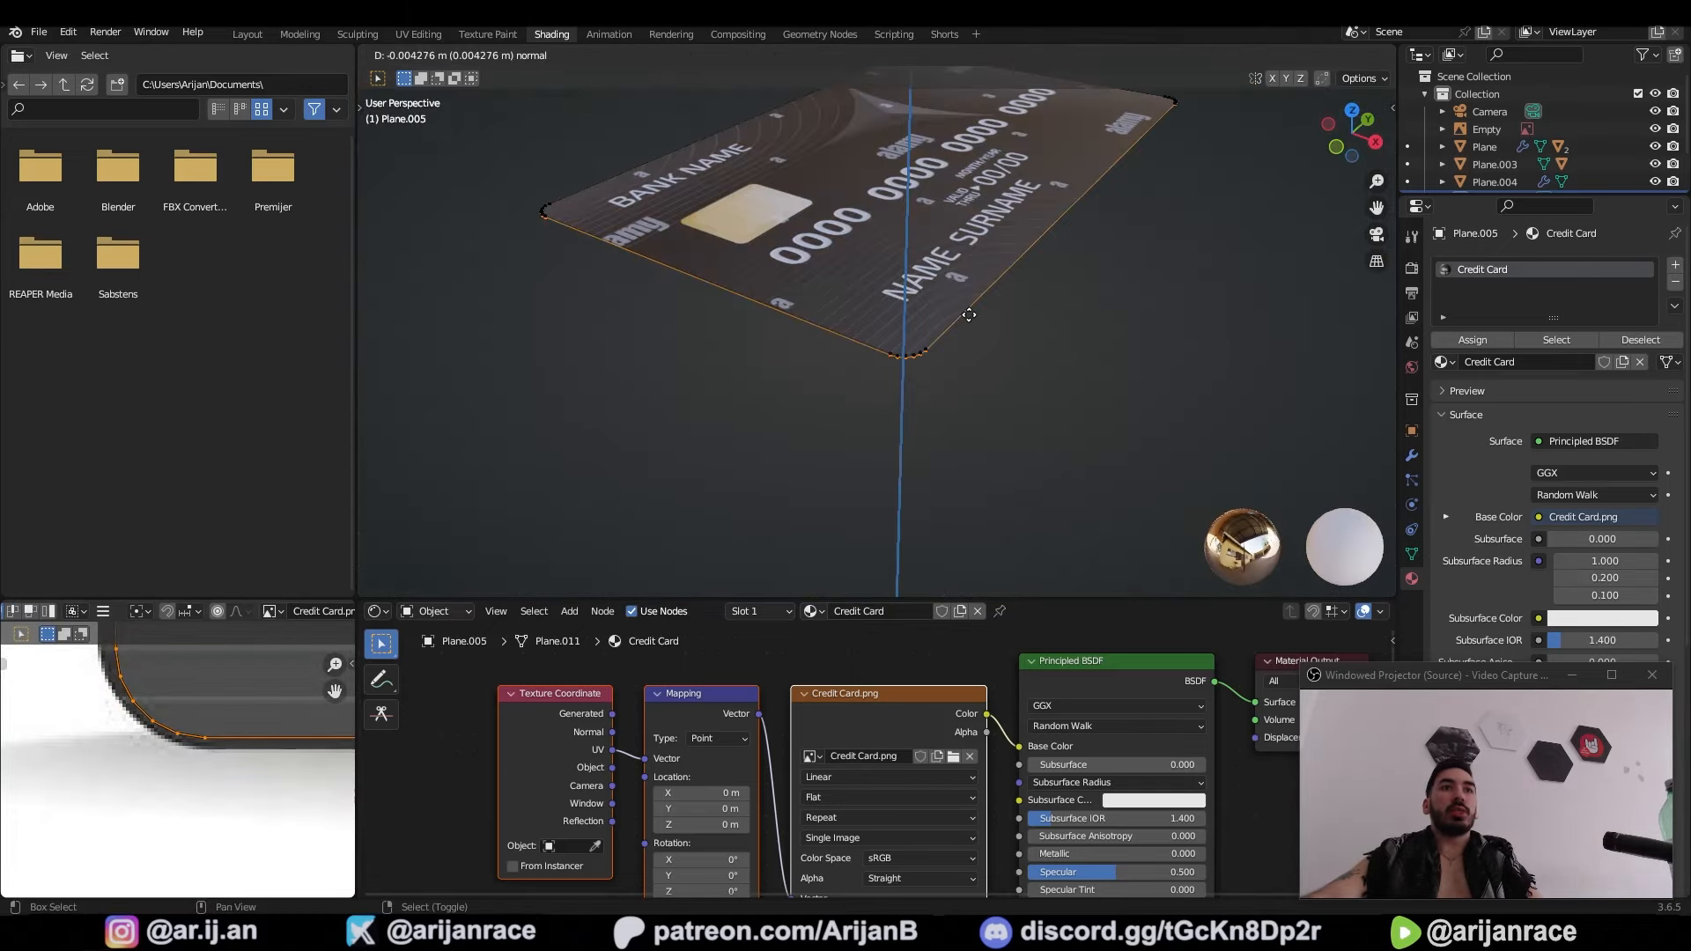
click(942, 304)
Step: Bevel the card's upper and lower rim edges with four segments and apply Shade Smooth to the card
scroll(942, 304, up, 4)
alt+shift+click(988, 436)
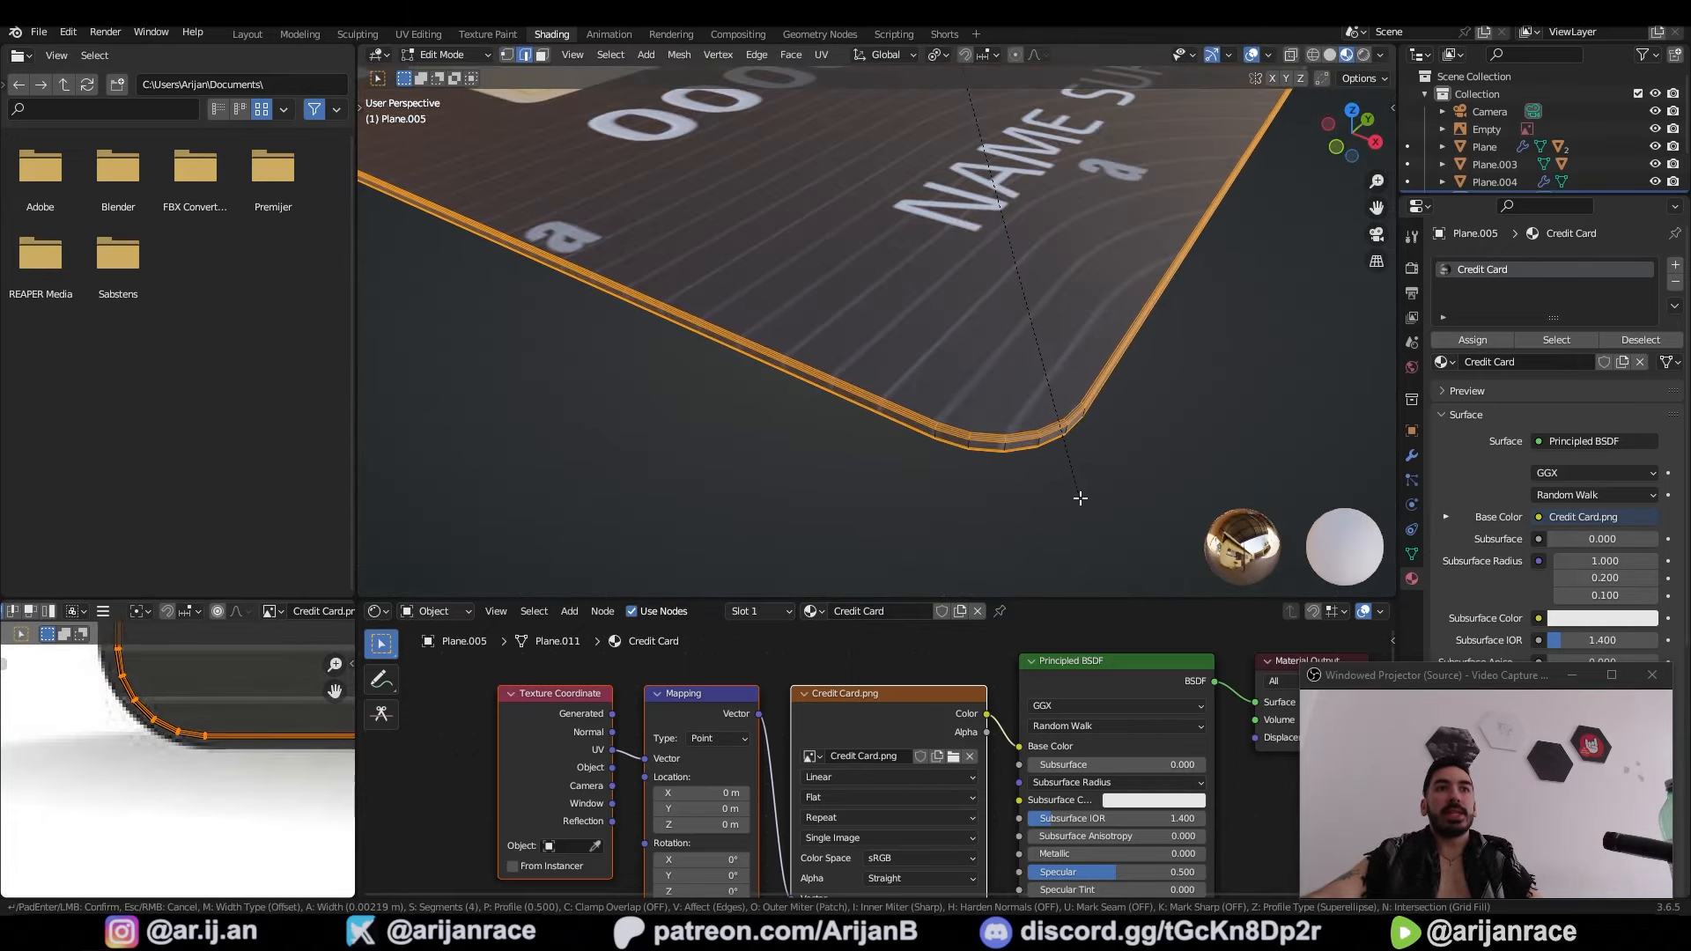
key(ctrl+b)
click(624, 55)
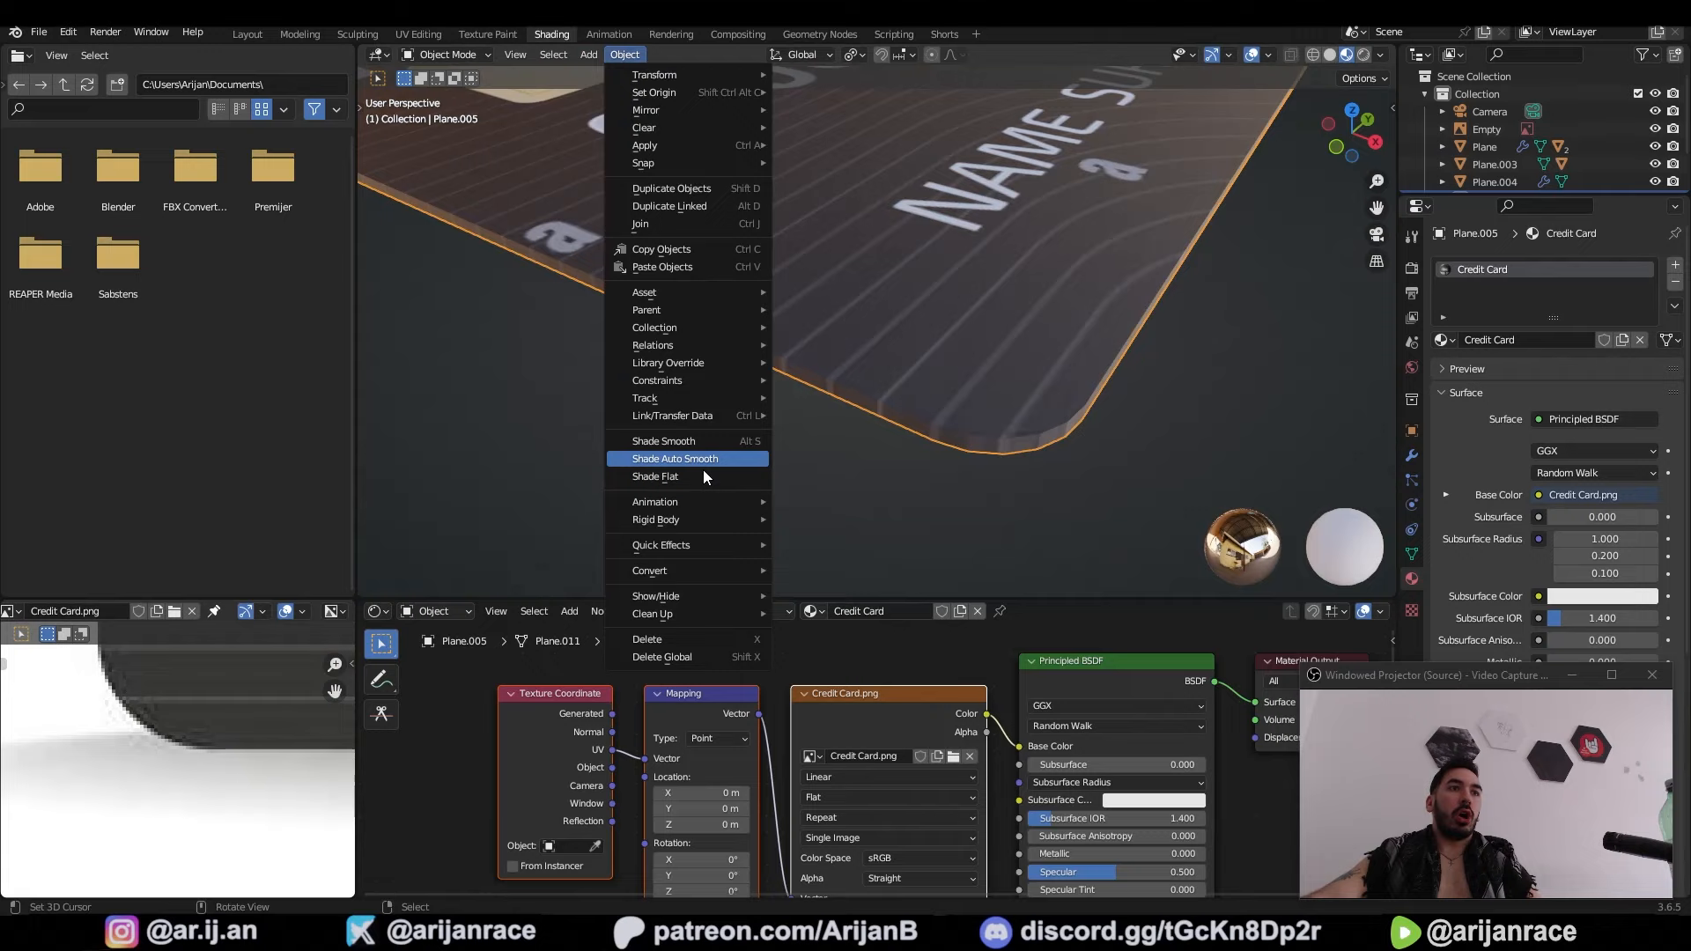
click(684, 442)
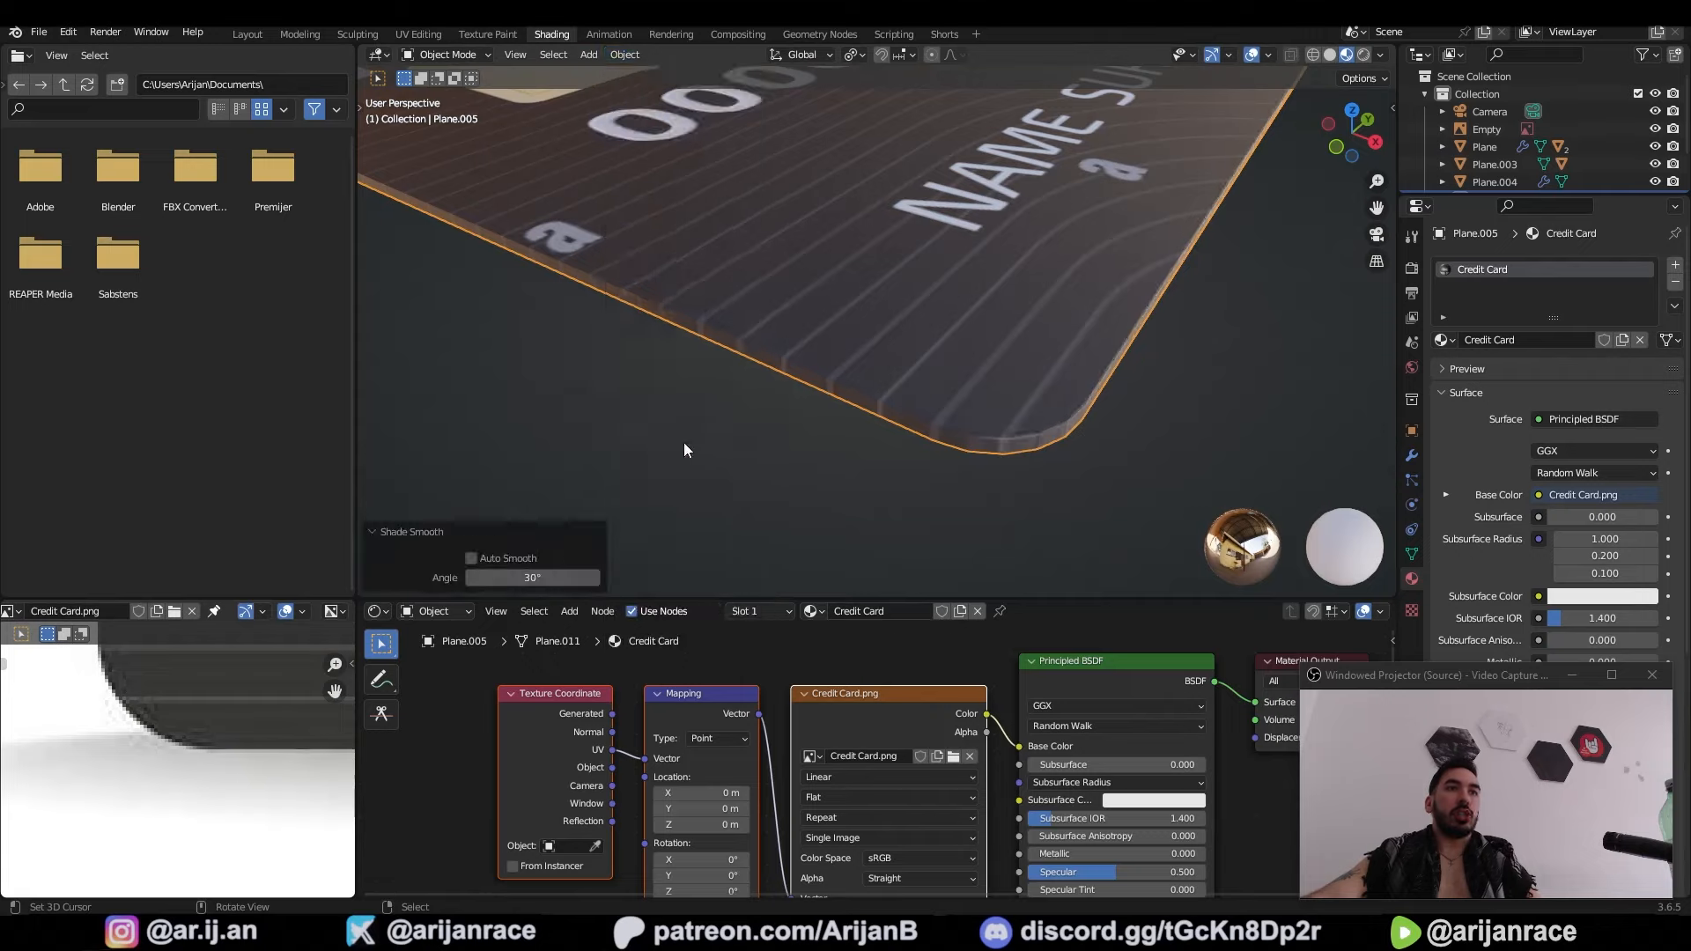
Step: Move the credit card from its place above the wallet down into the wallet's card opening
scroll(954, 303, down, 10)
mouse_move(955, 303)
middle_down()
mouse_move(849, 278)
mouse_move(976, 324)
middle_up()
key(g)
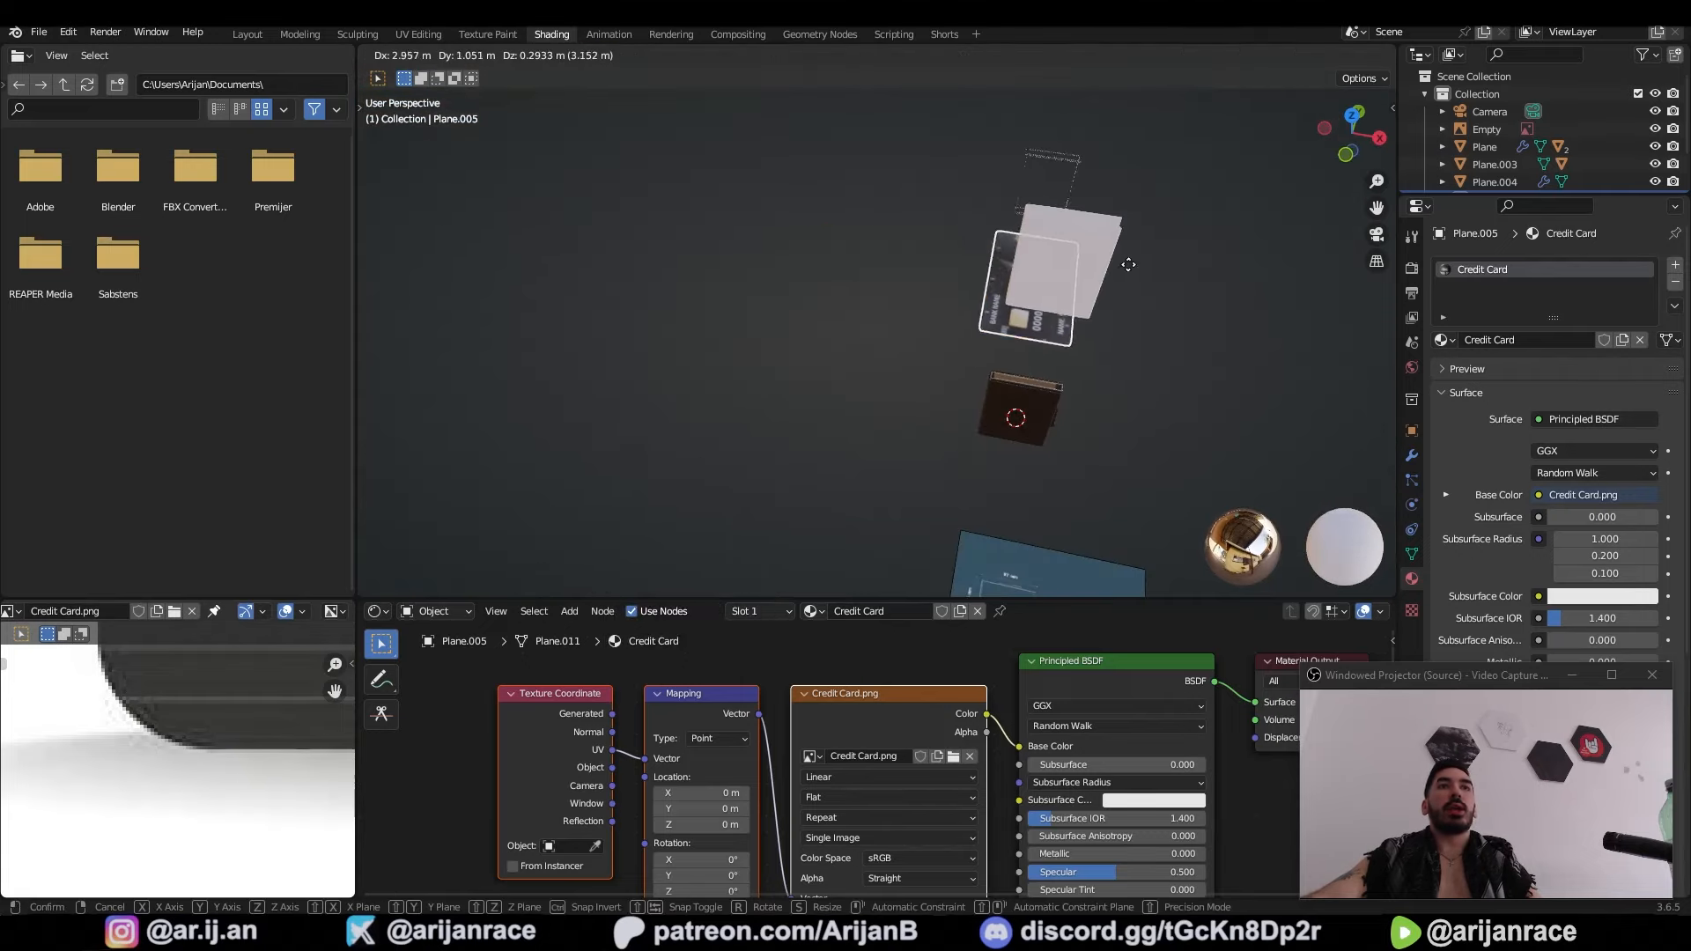
click(1125, 262)
middle_drag(1126, 263, 933, 387)
key(g)
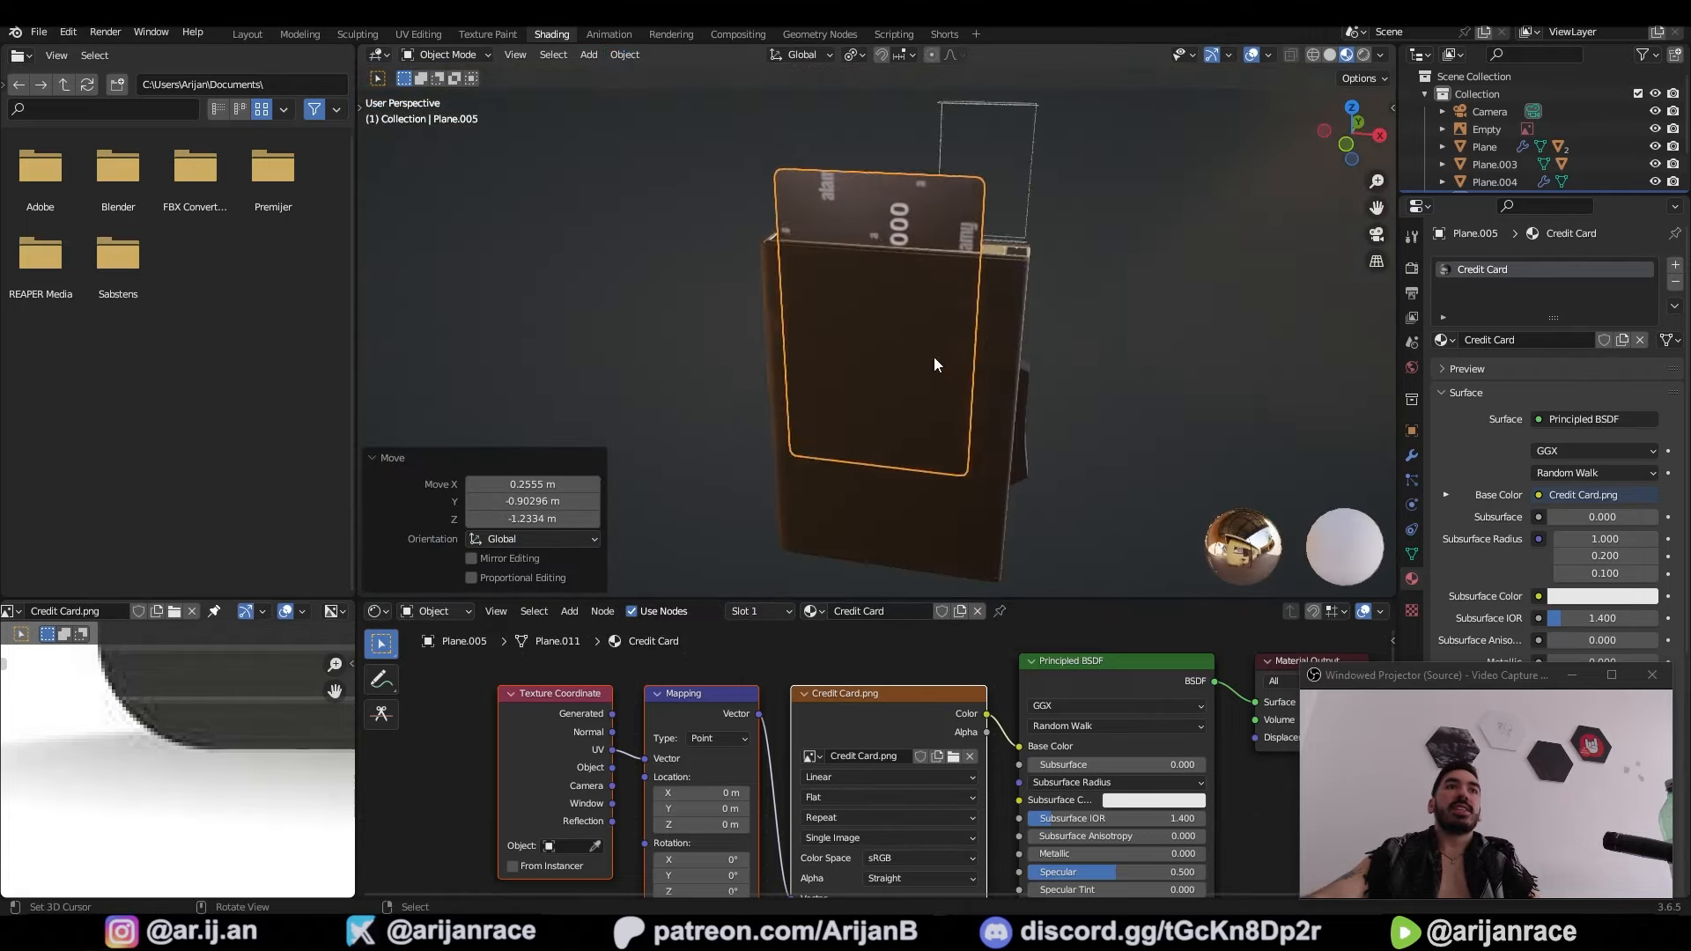
key(g)
click(959, 372)
Step: Adjust the credit card's height along Z so that its upper part sticks out of the wallet
middle_drag(959, 372, 1022, 392)
key(g)
key(z)
click(1013, 317)
scroll(881, 364, down, 2)
middle_drag(881, 364, 906, 326)
key(a)
key(a)
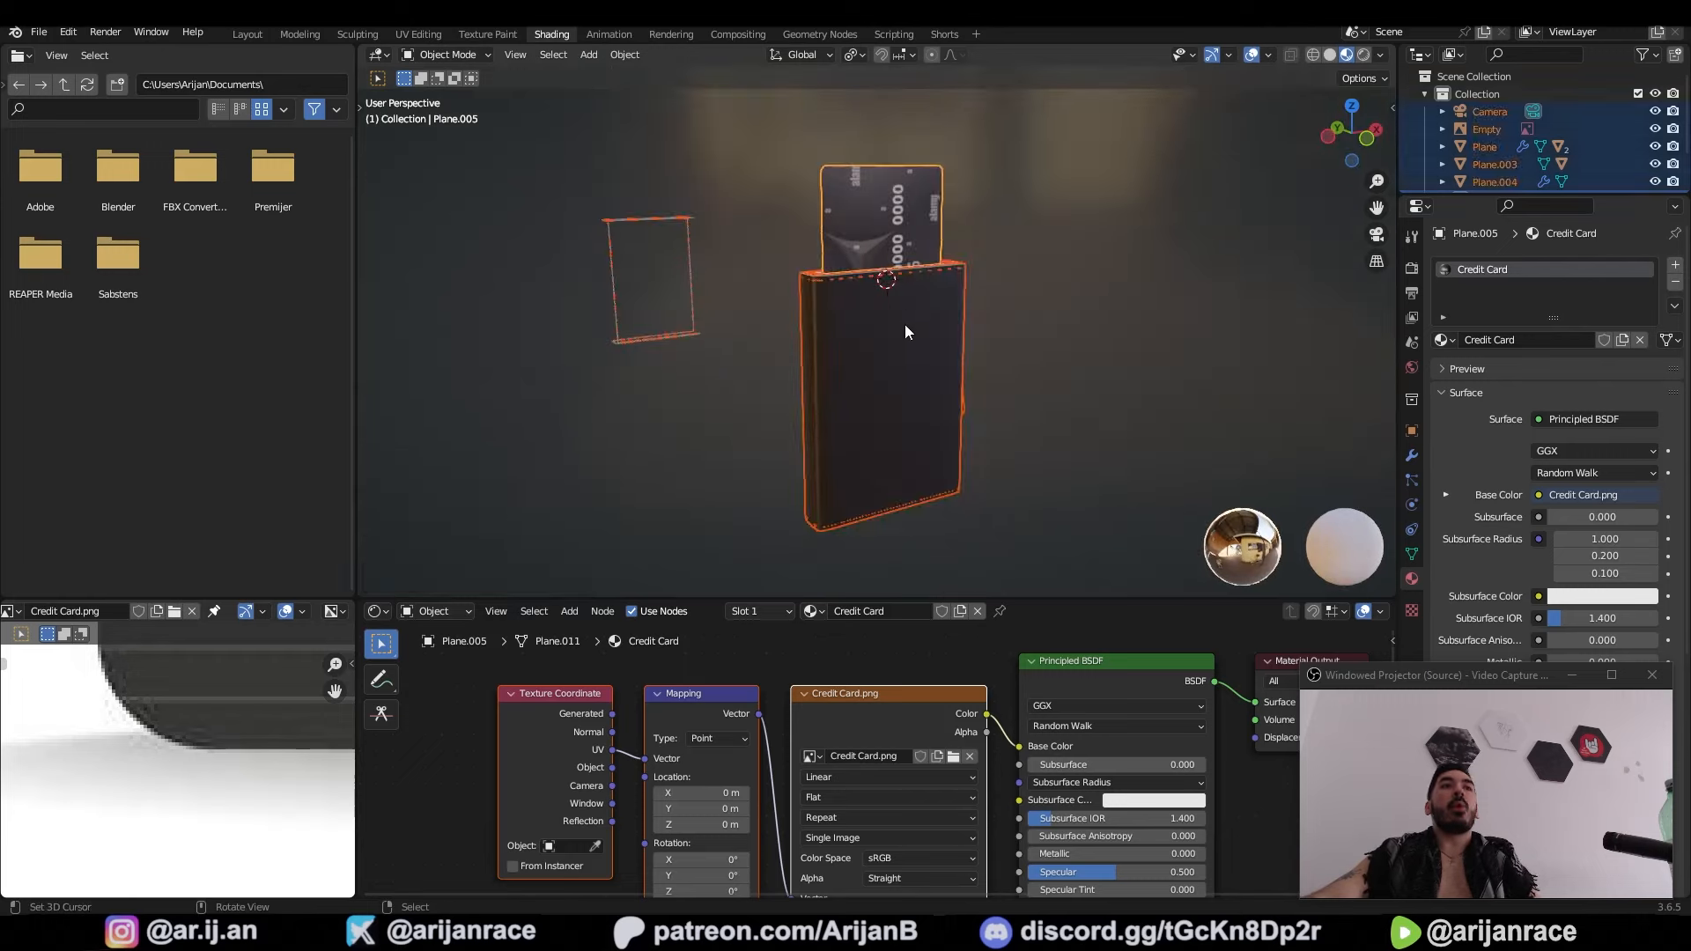
click(887, 233)
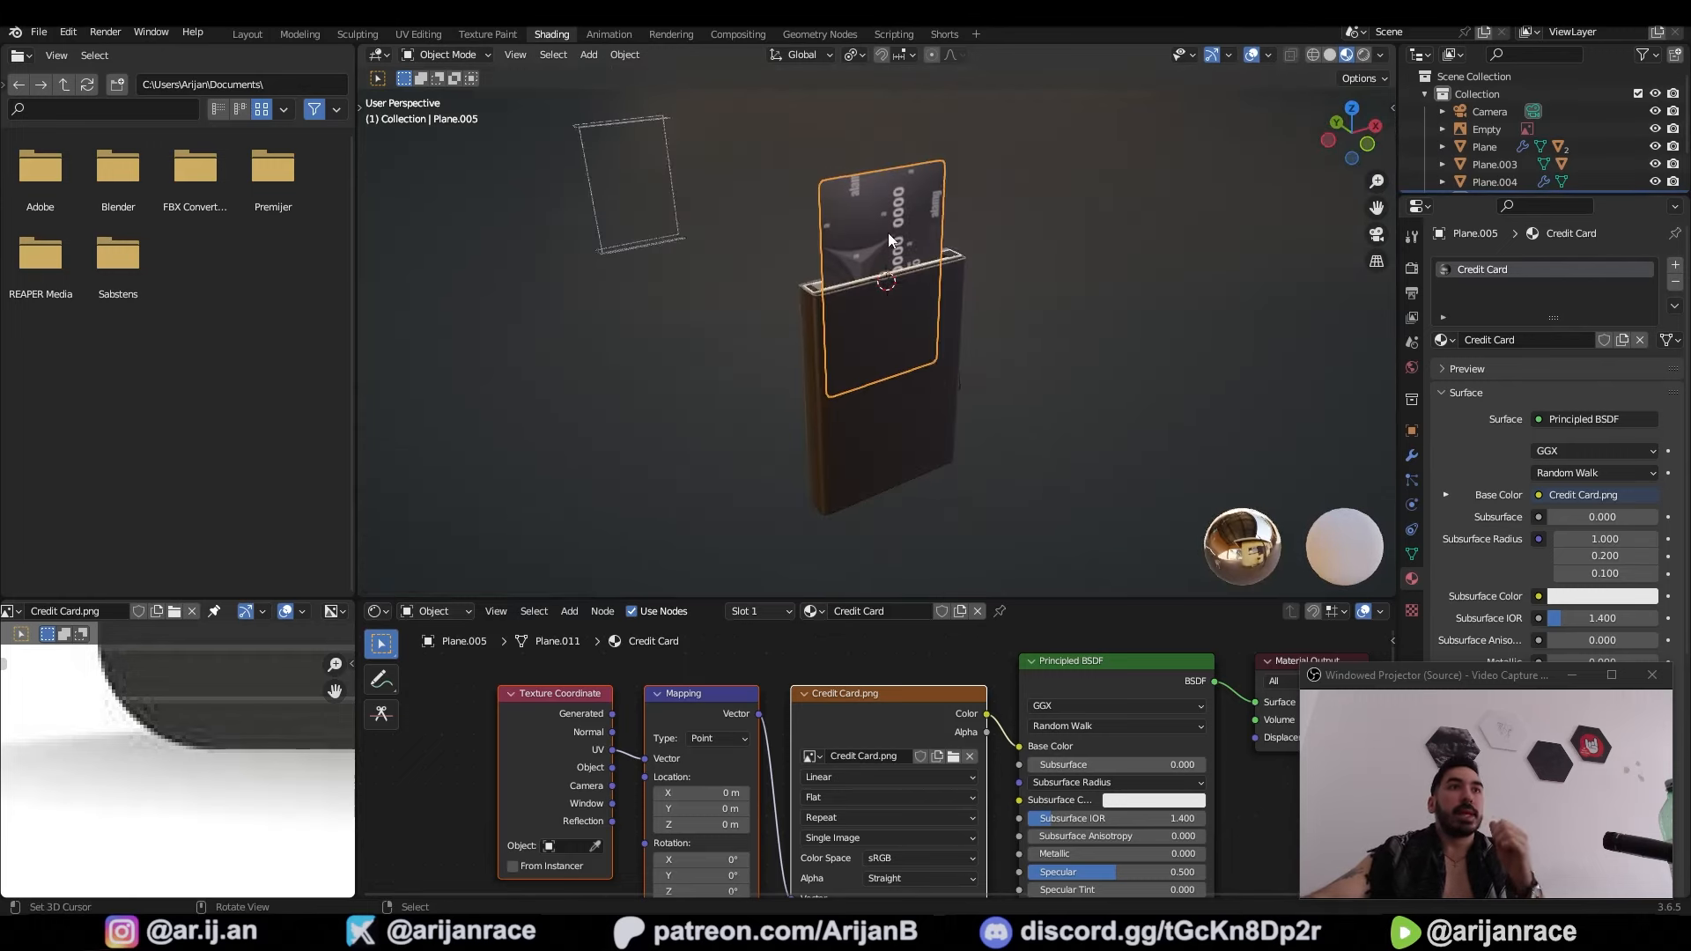
middle_drag(887, 232, 938, 255)
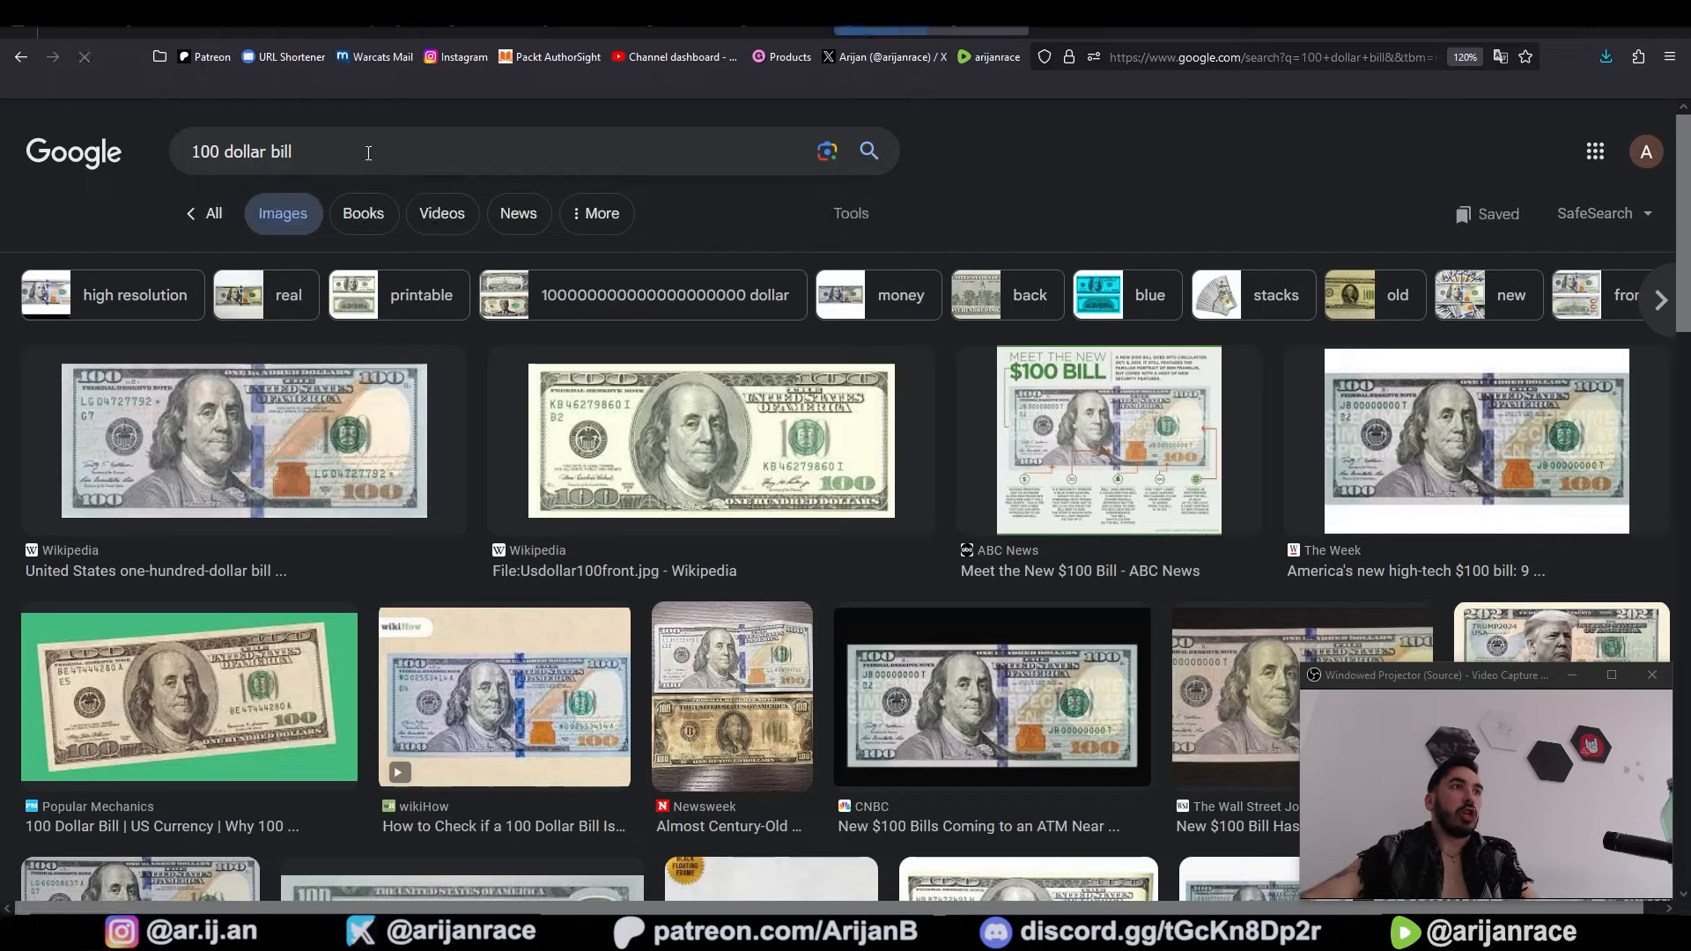
Step: Open the Wikipedia 100 dollar bill front image in the browser, and enable the Import Images as Planes add-on in Blender's preferences
click(664, 476)
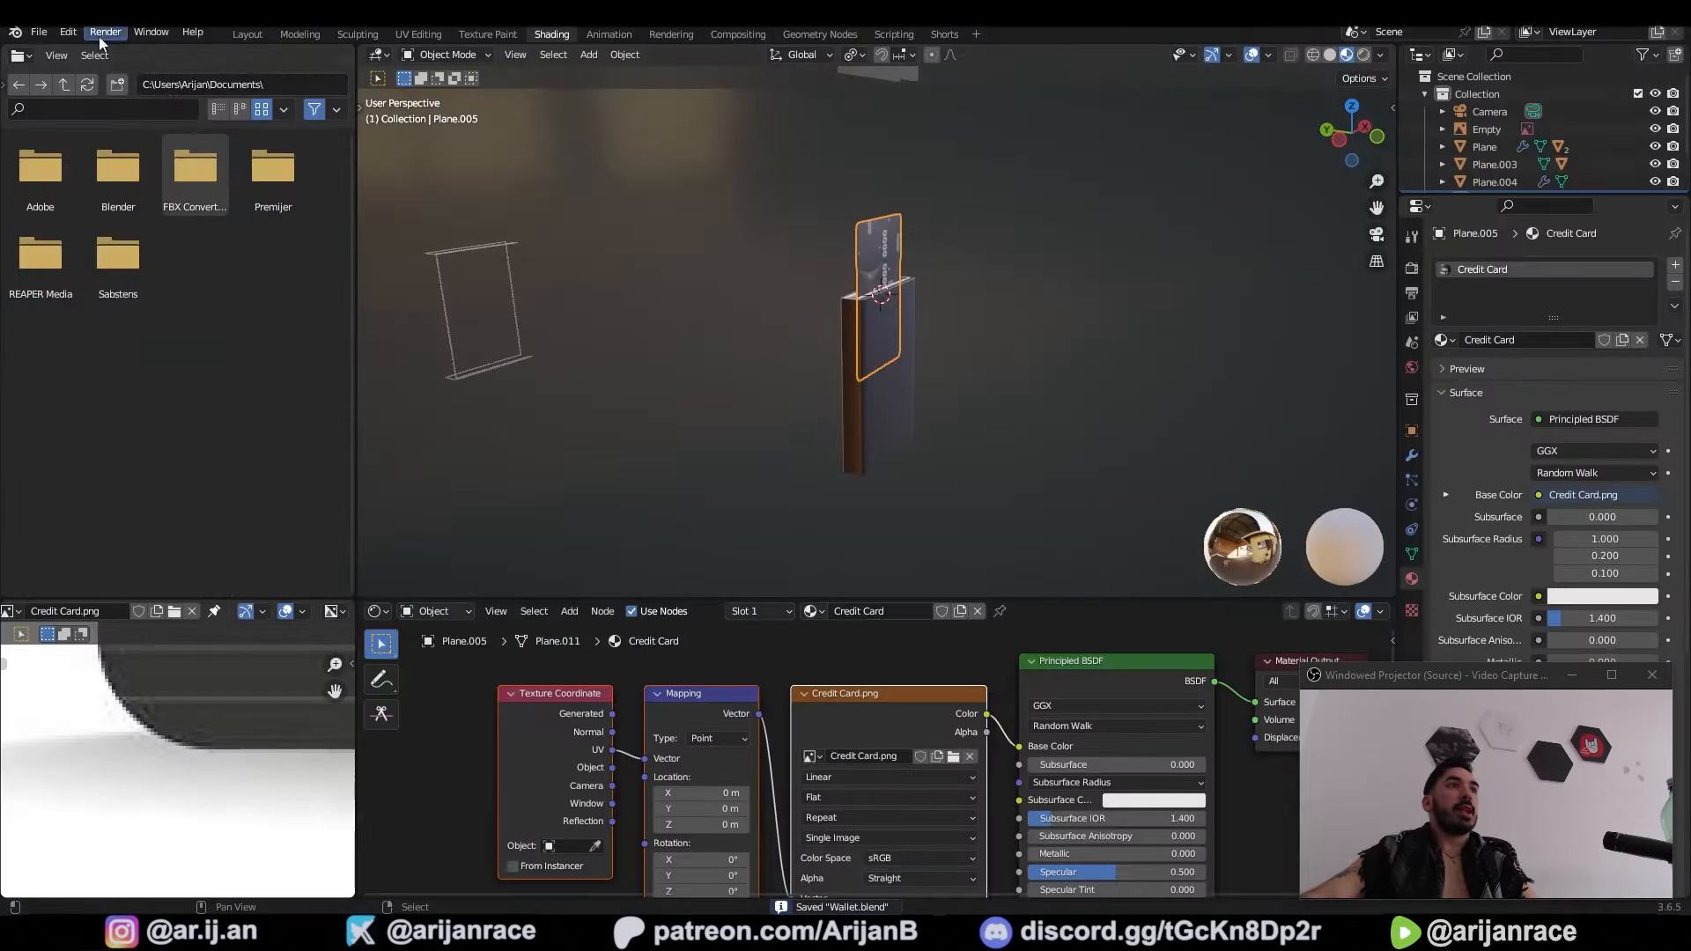
click(78, 35)
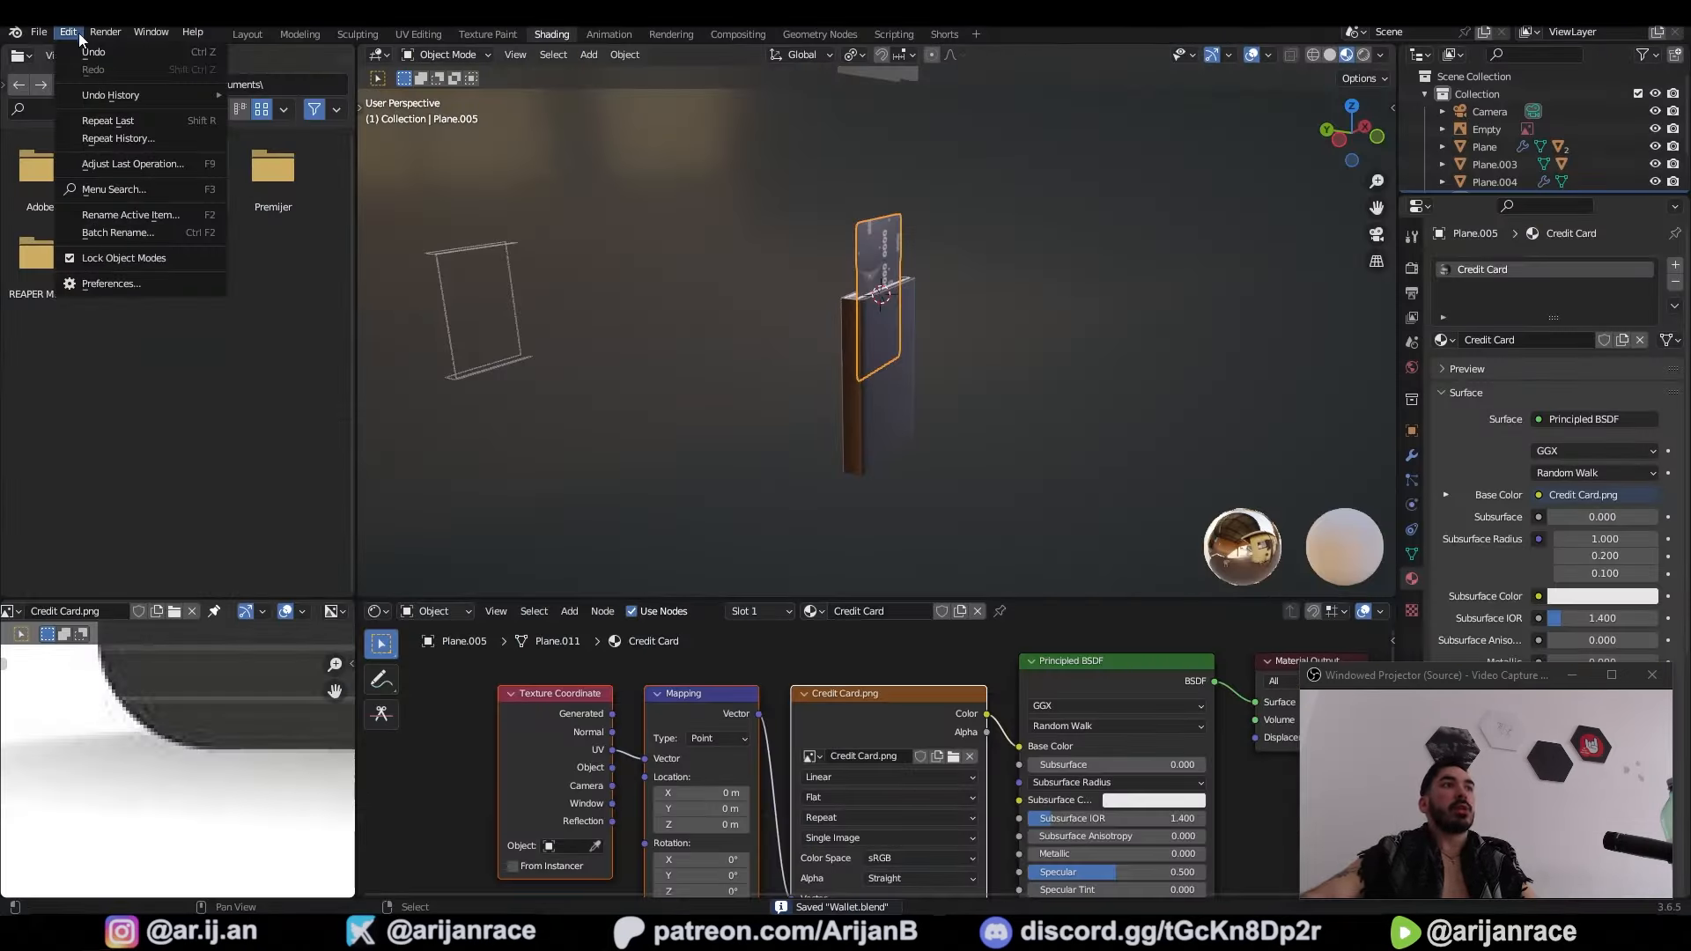
click(80, 284)
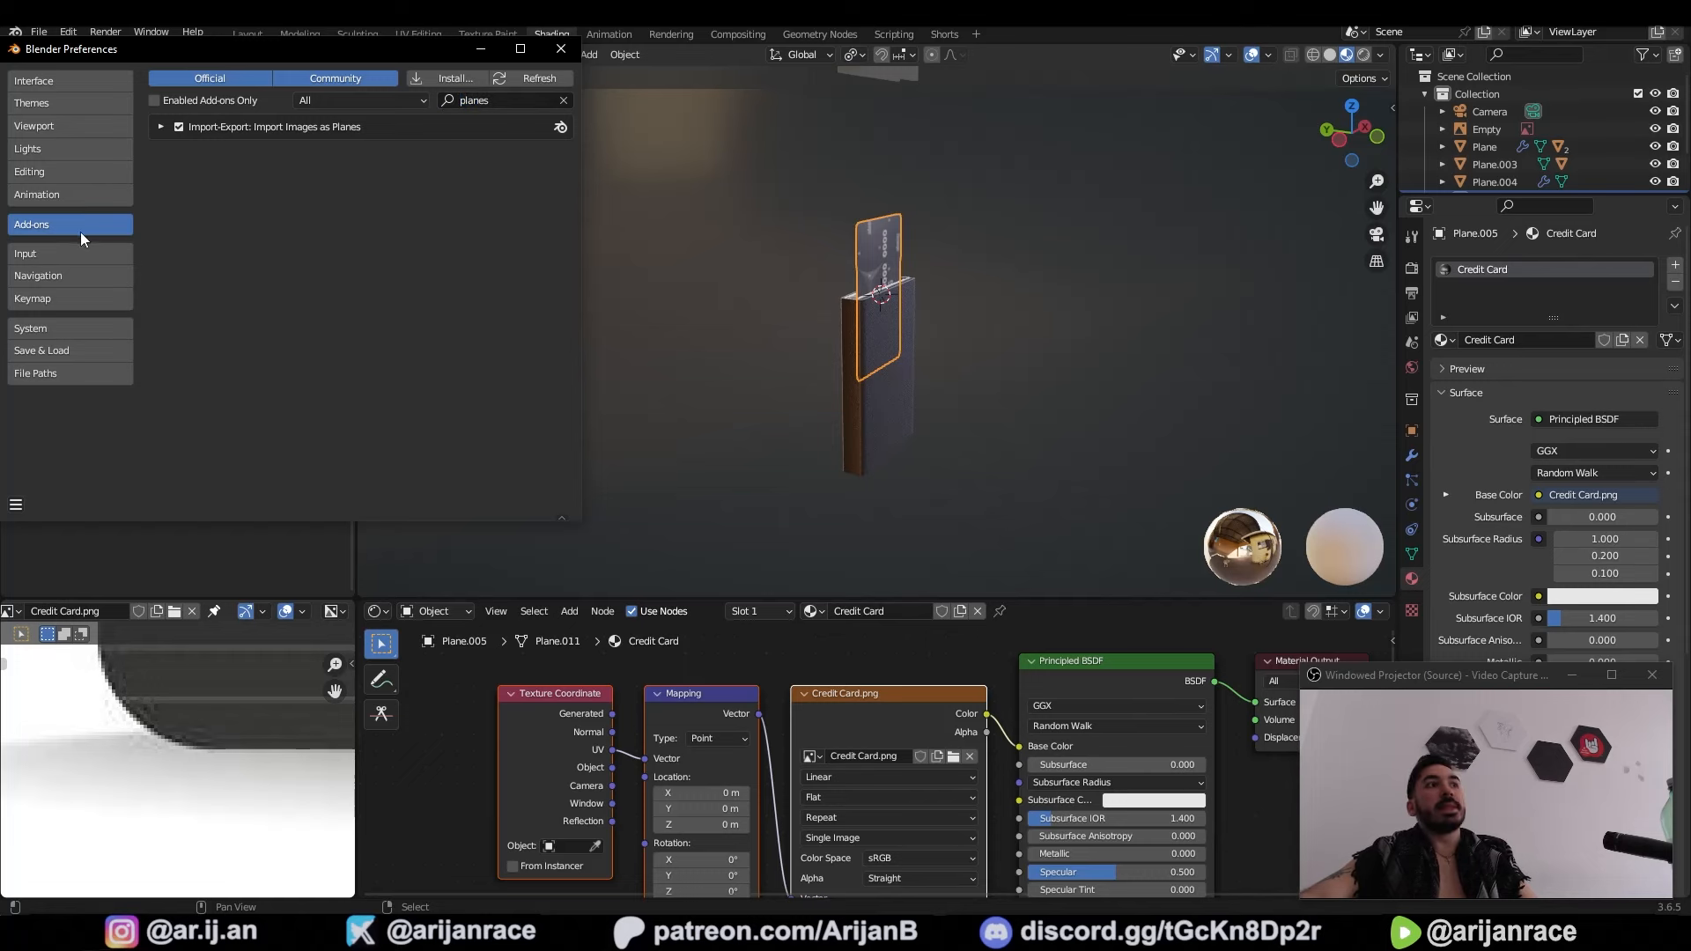
click(179, 126)
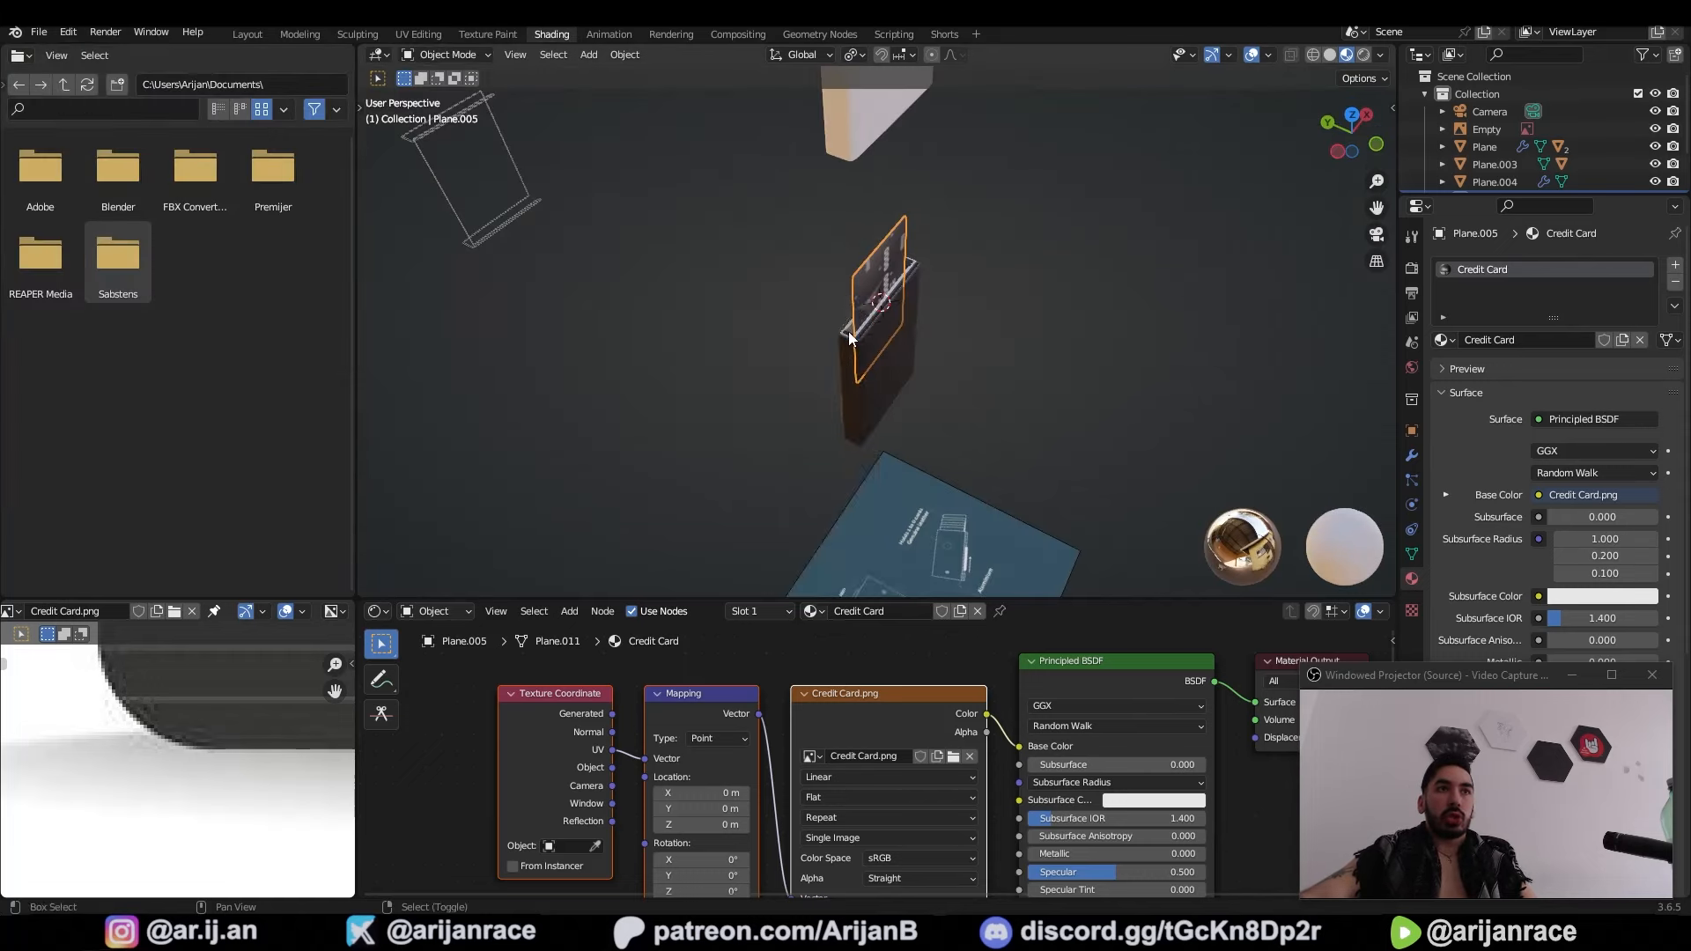
Step: Import Usdollar100front.jpg from the Pictures folder as an image plane using Images as Planes
key(shift+a)
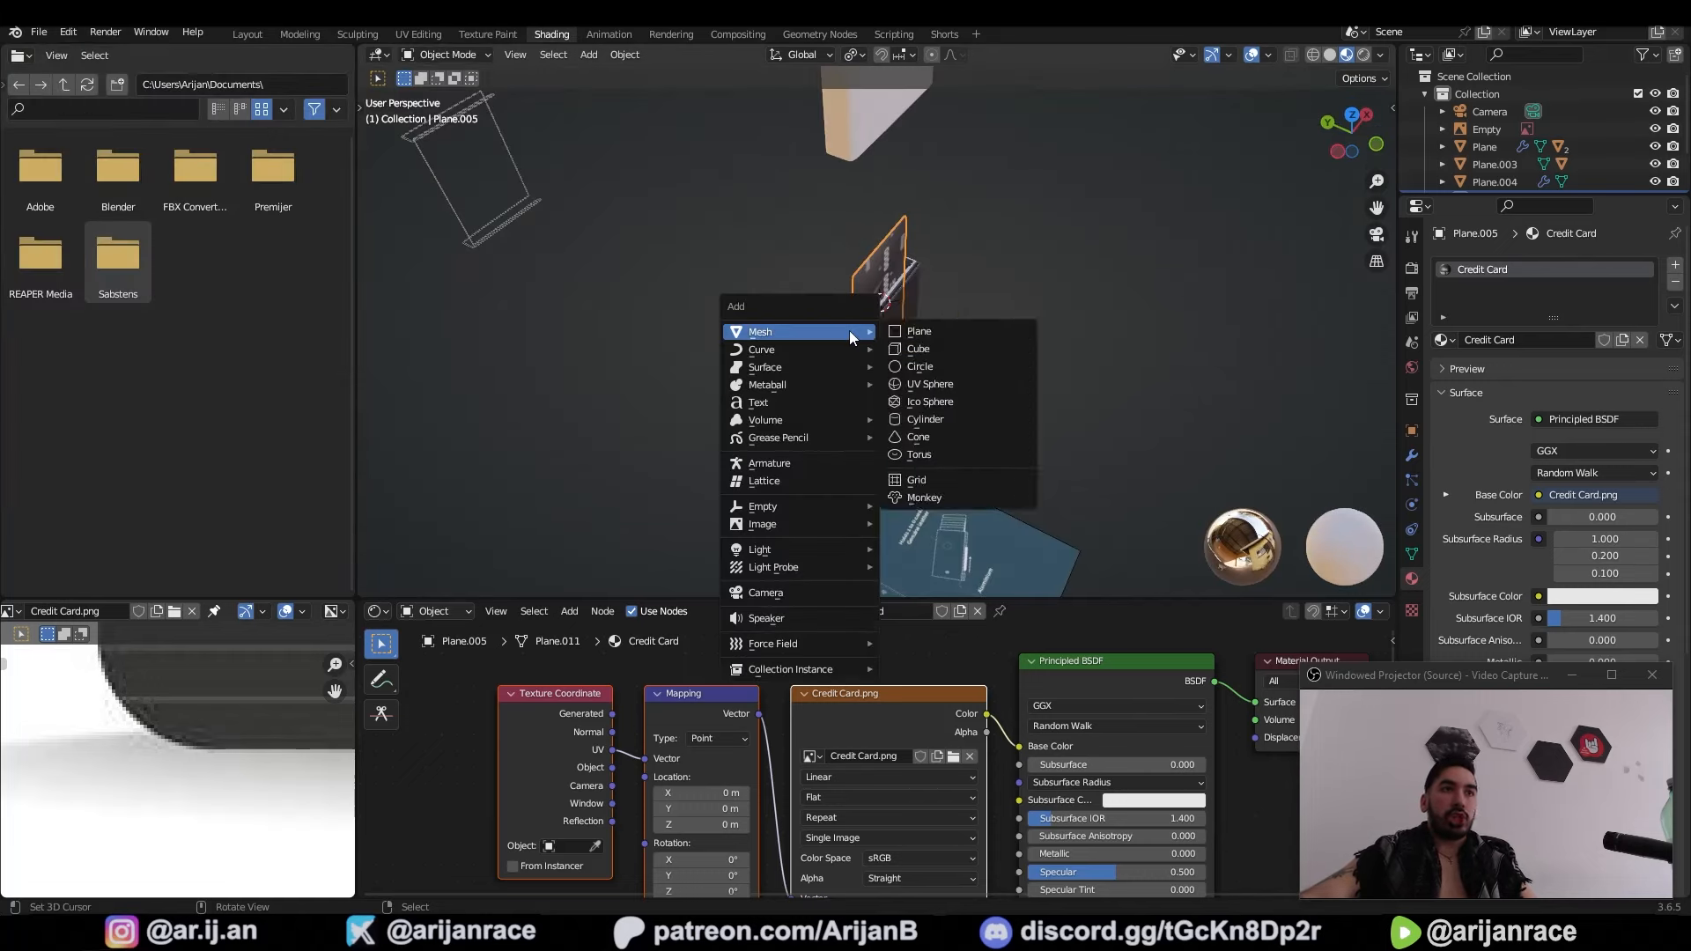
mouse_move(819, 524)
click(890, 541)
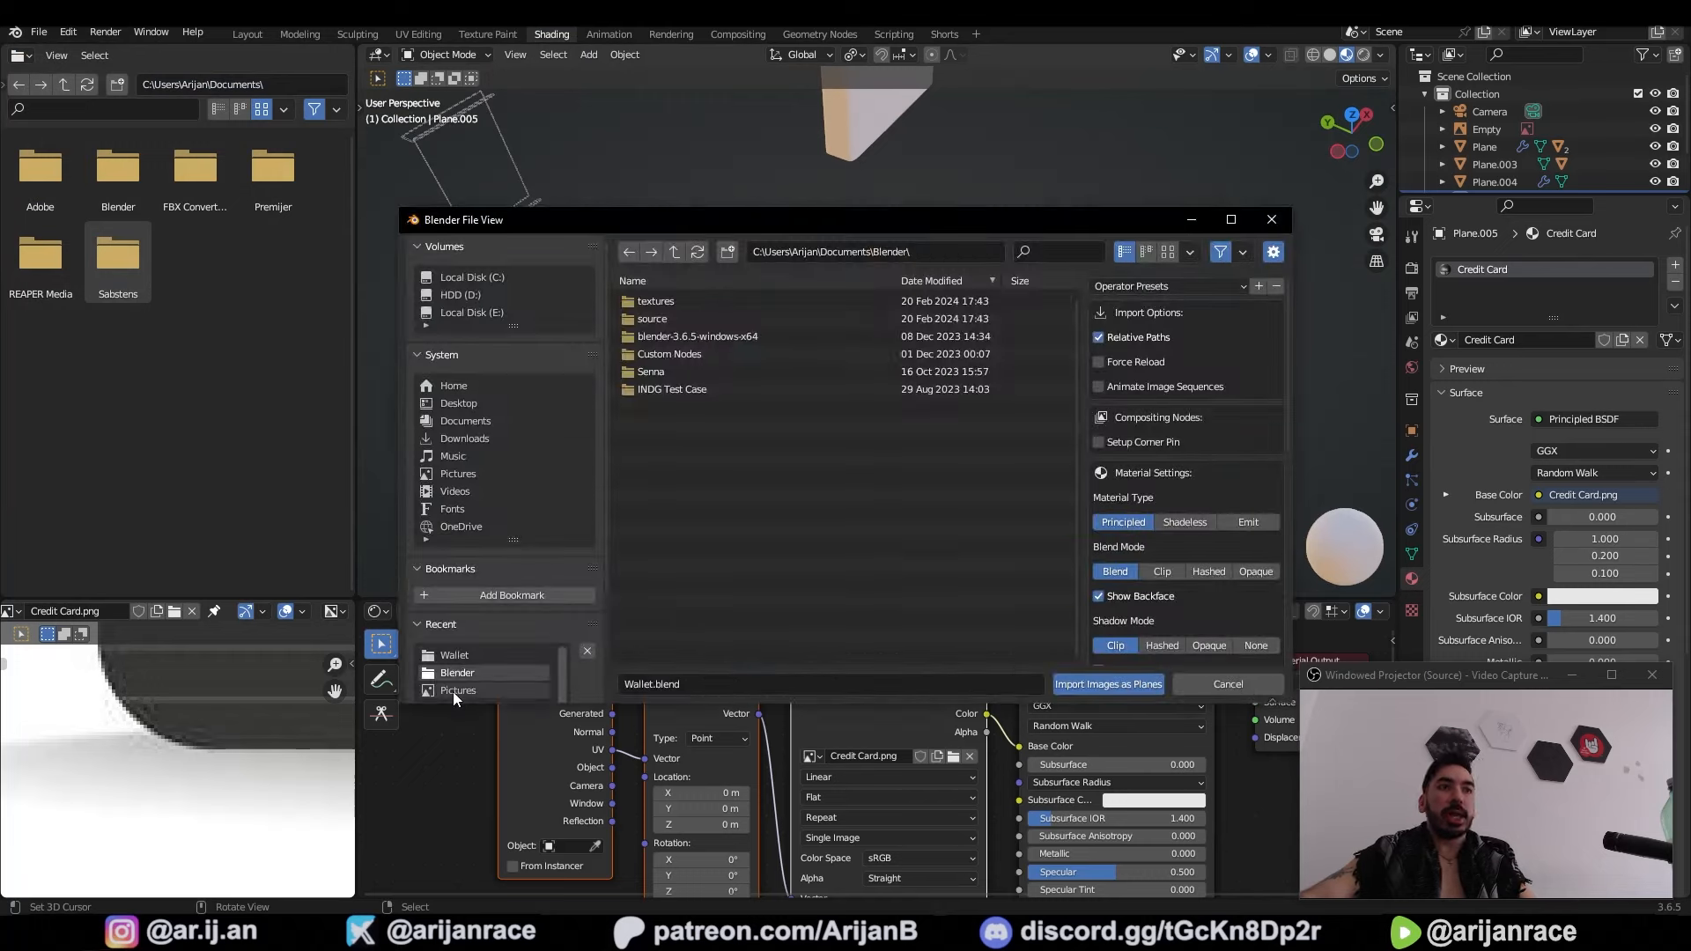
click(452, 690)
double_click(708, 305)
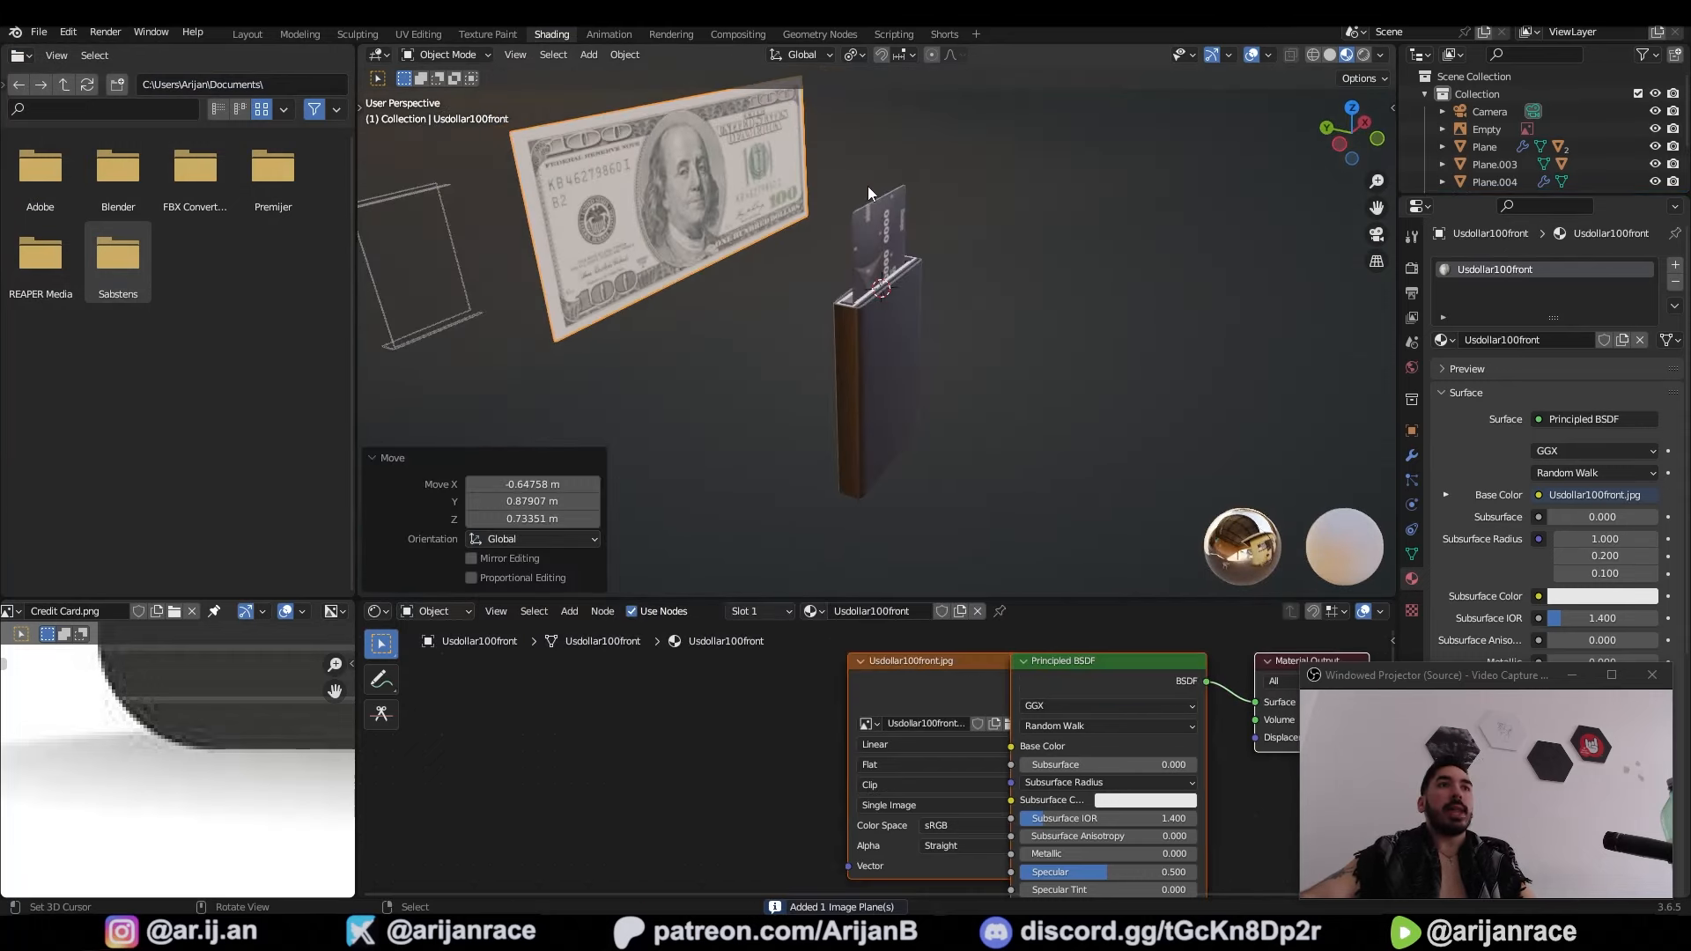
Step: Divide the dollar bill plane across its length with three evenly spaced vertical loop cuts
middle_drag(895, 291, 807, 304)
key(Tab)
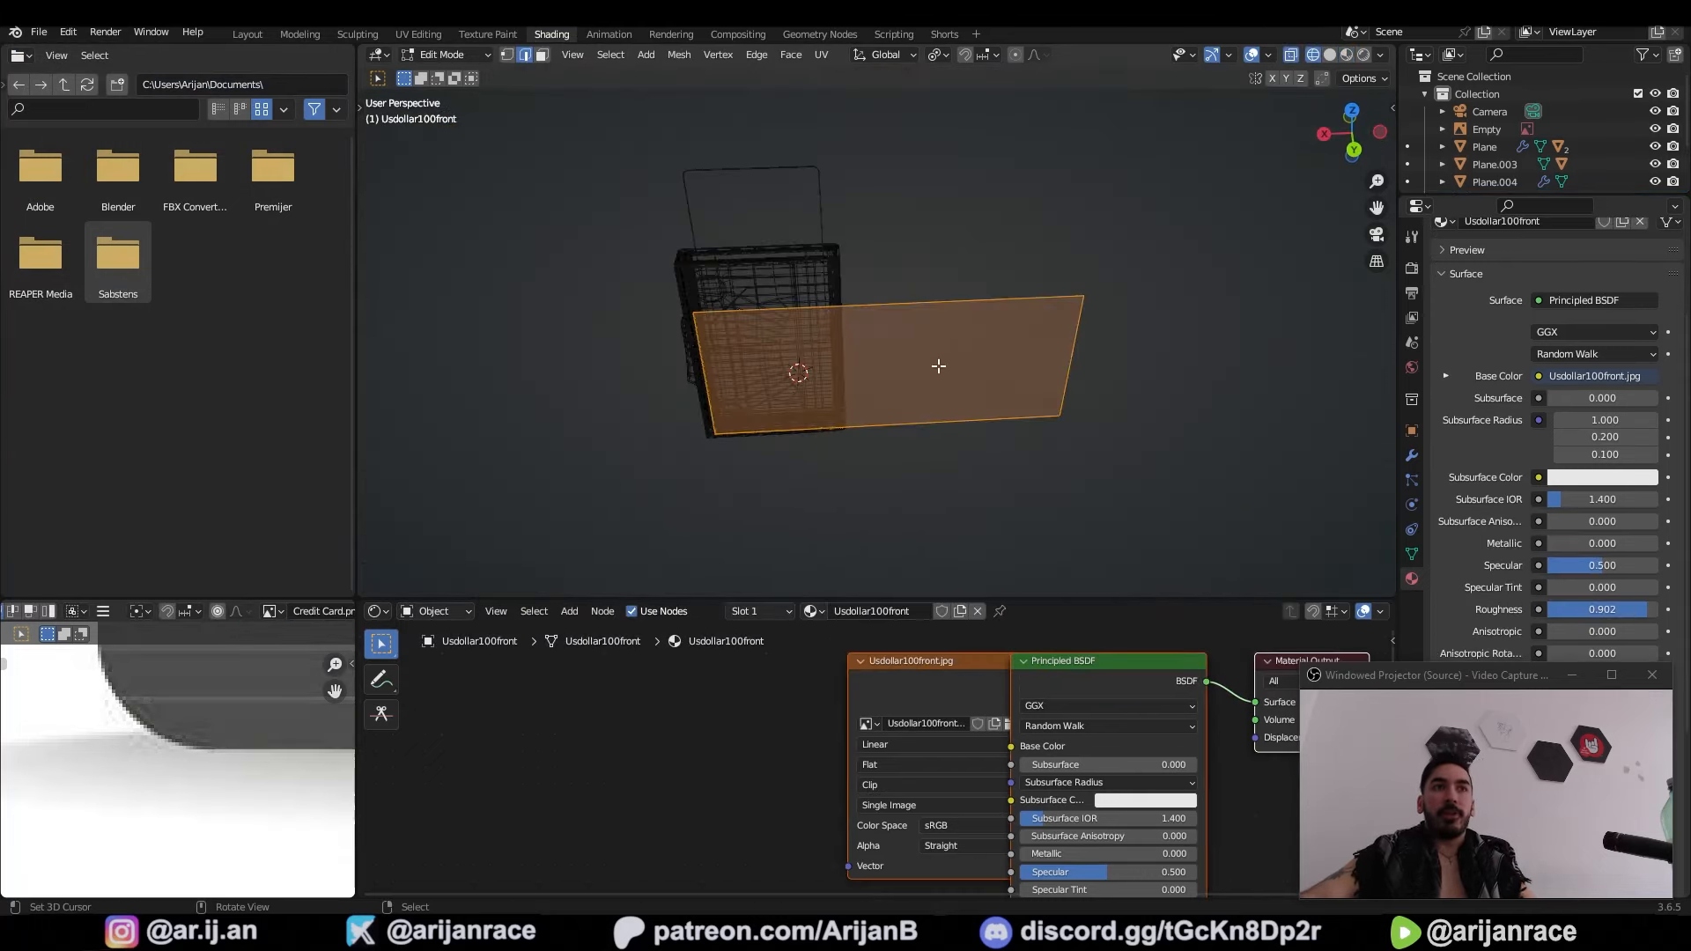
middle_drag(936, 367, 811, 310)
key(Tab)
scroll(836, 304, up, 2)
key(Tab)
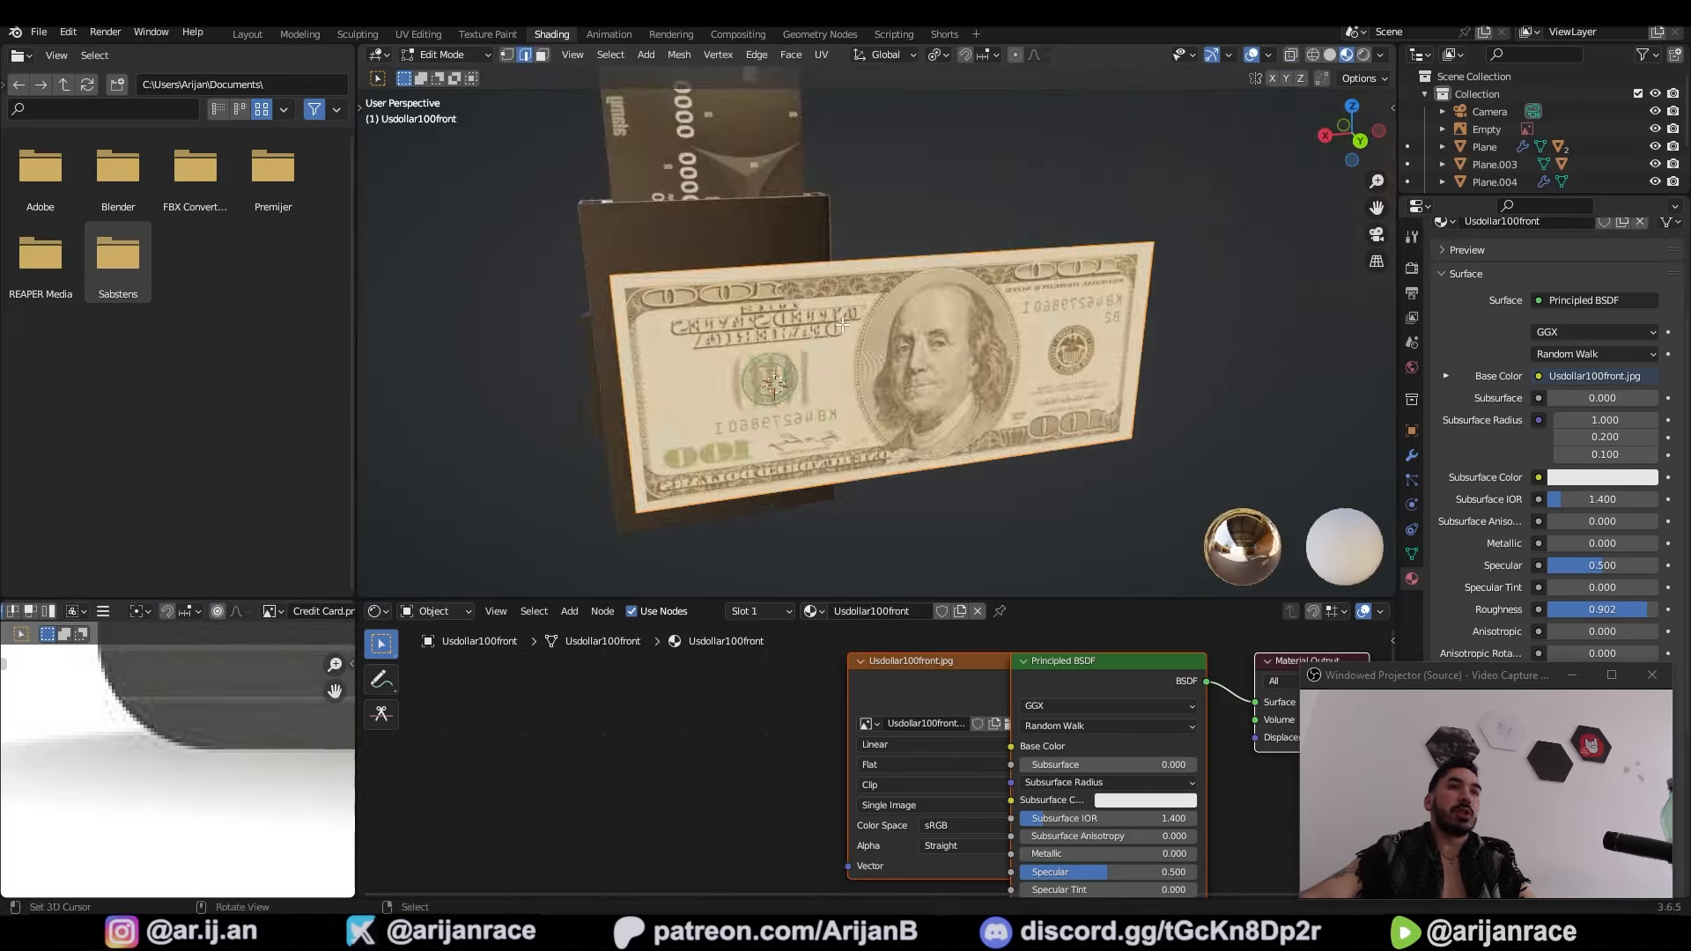
key(shift+z)
key(ctrl+r)
scroll(924, 290, up, 4)
scroll(924, 291, down, 2)
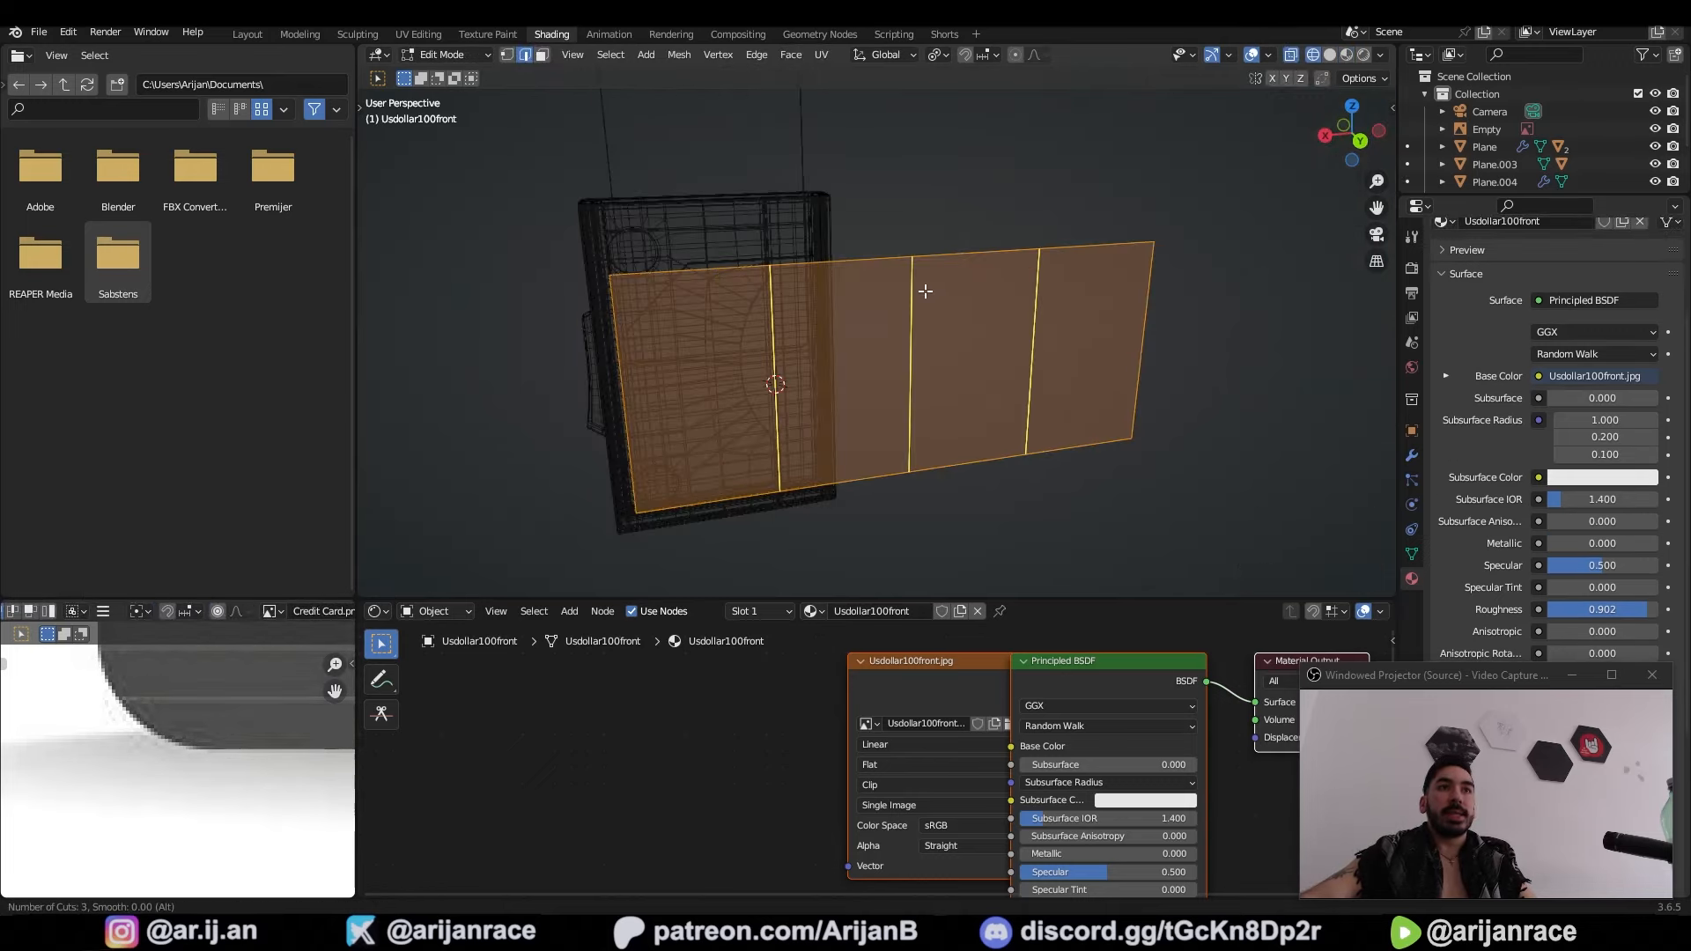
Step: Fold the bill at its cut lines by rotating its sections 180° about the global Z axis
middle_drag(814, 356, 865, 364)
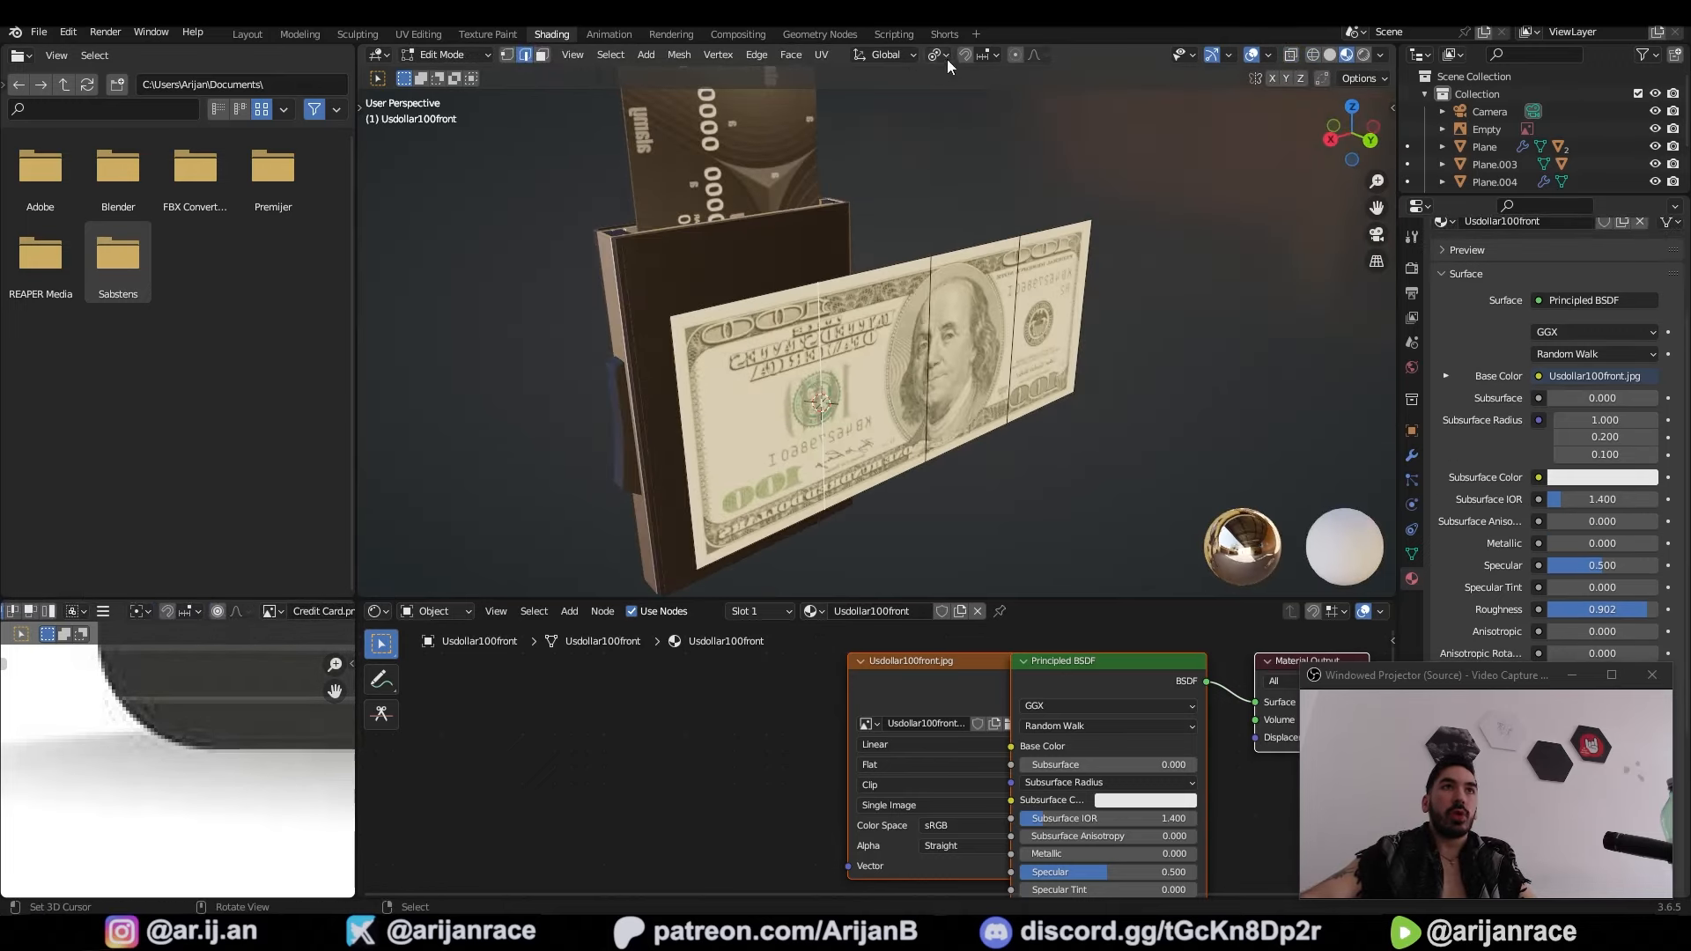
text(rz18)
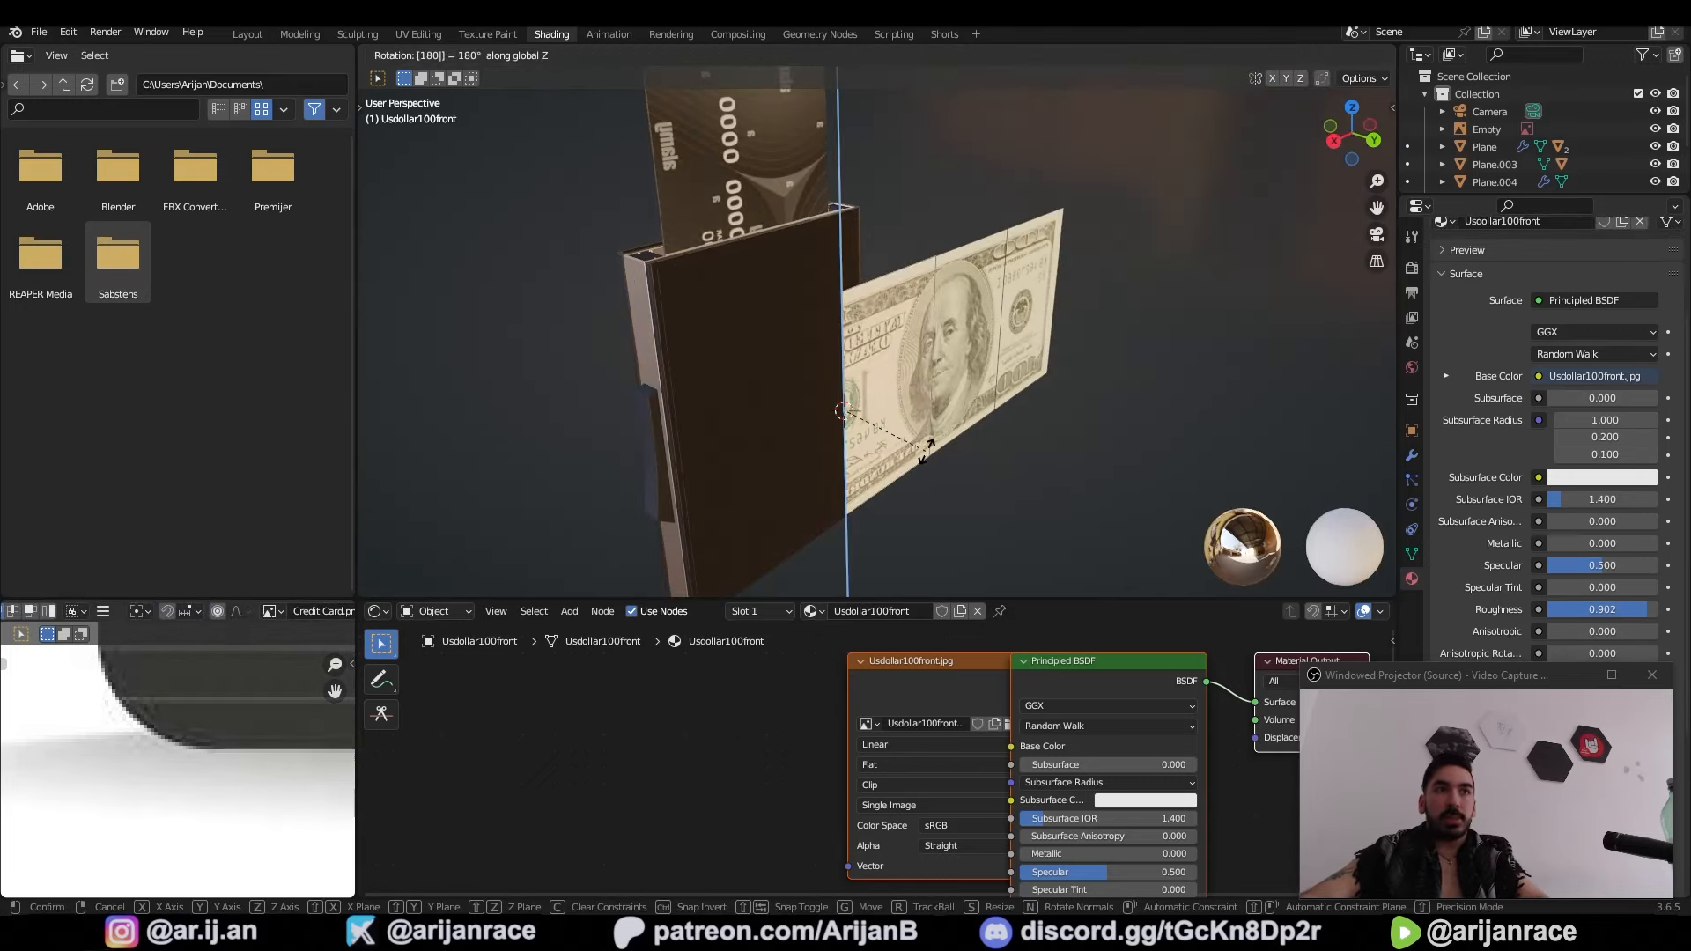
key(Return)
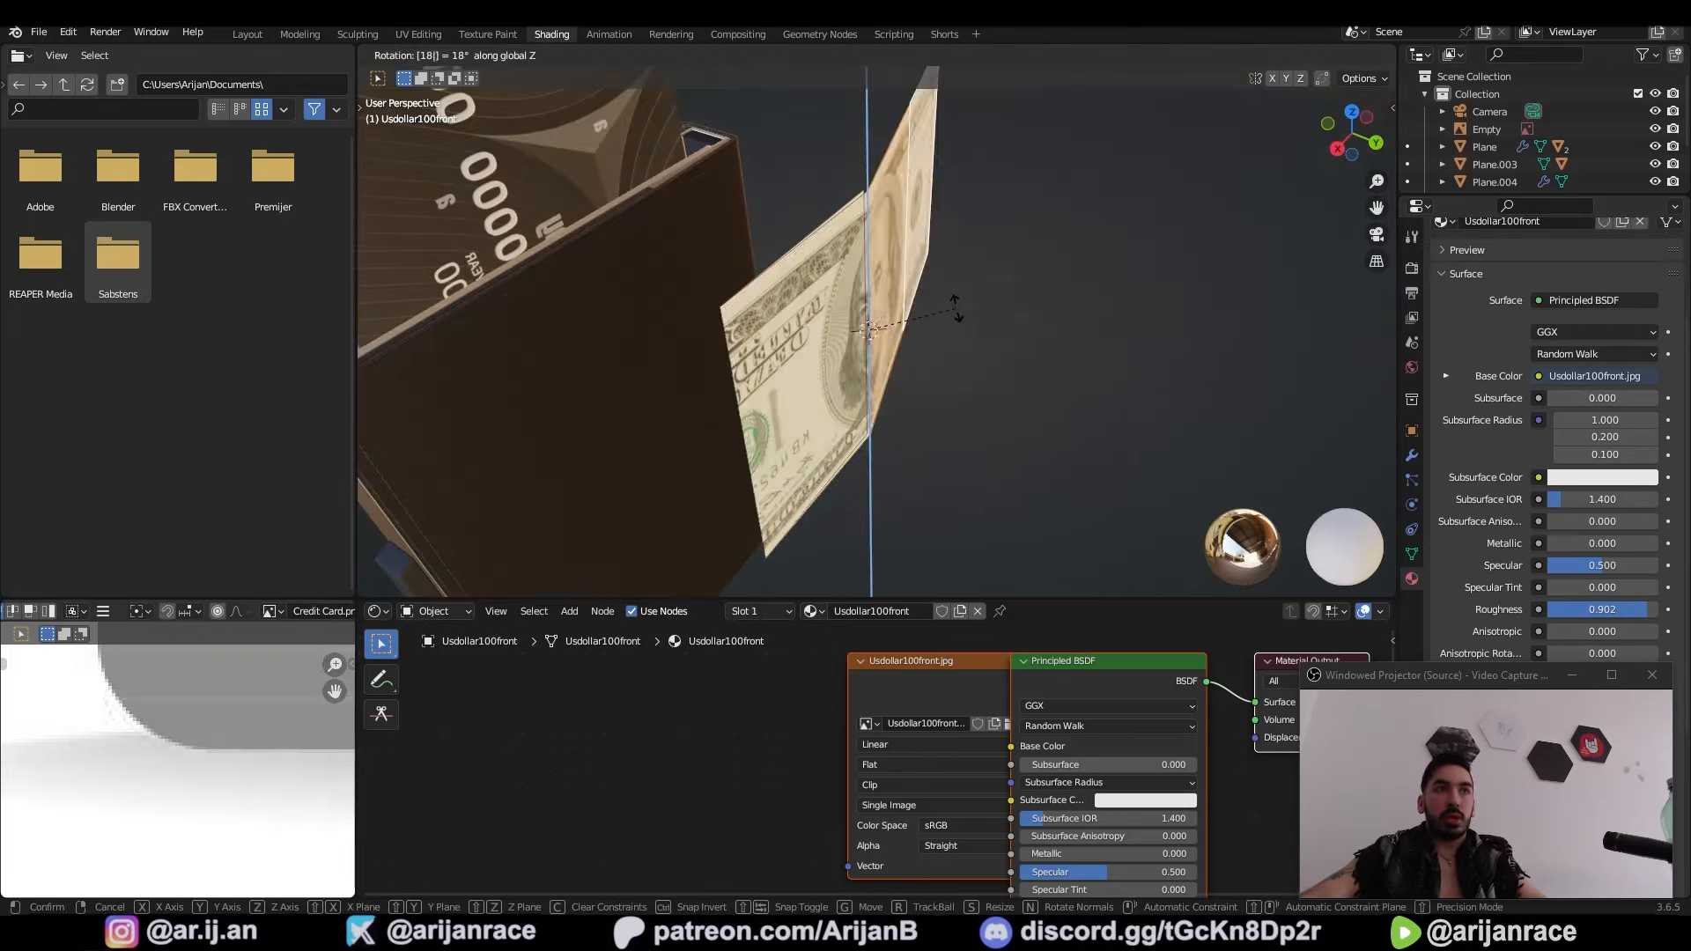
key(Return)
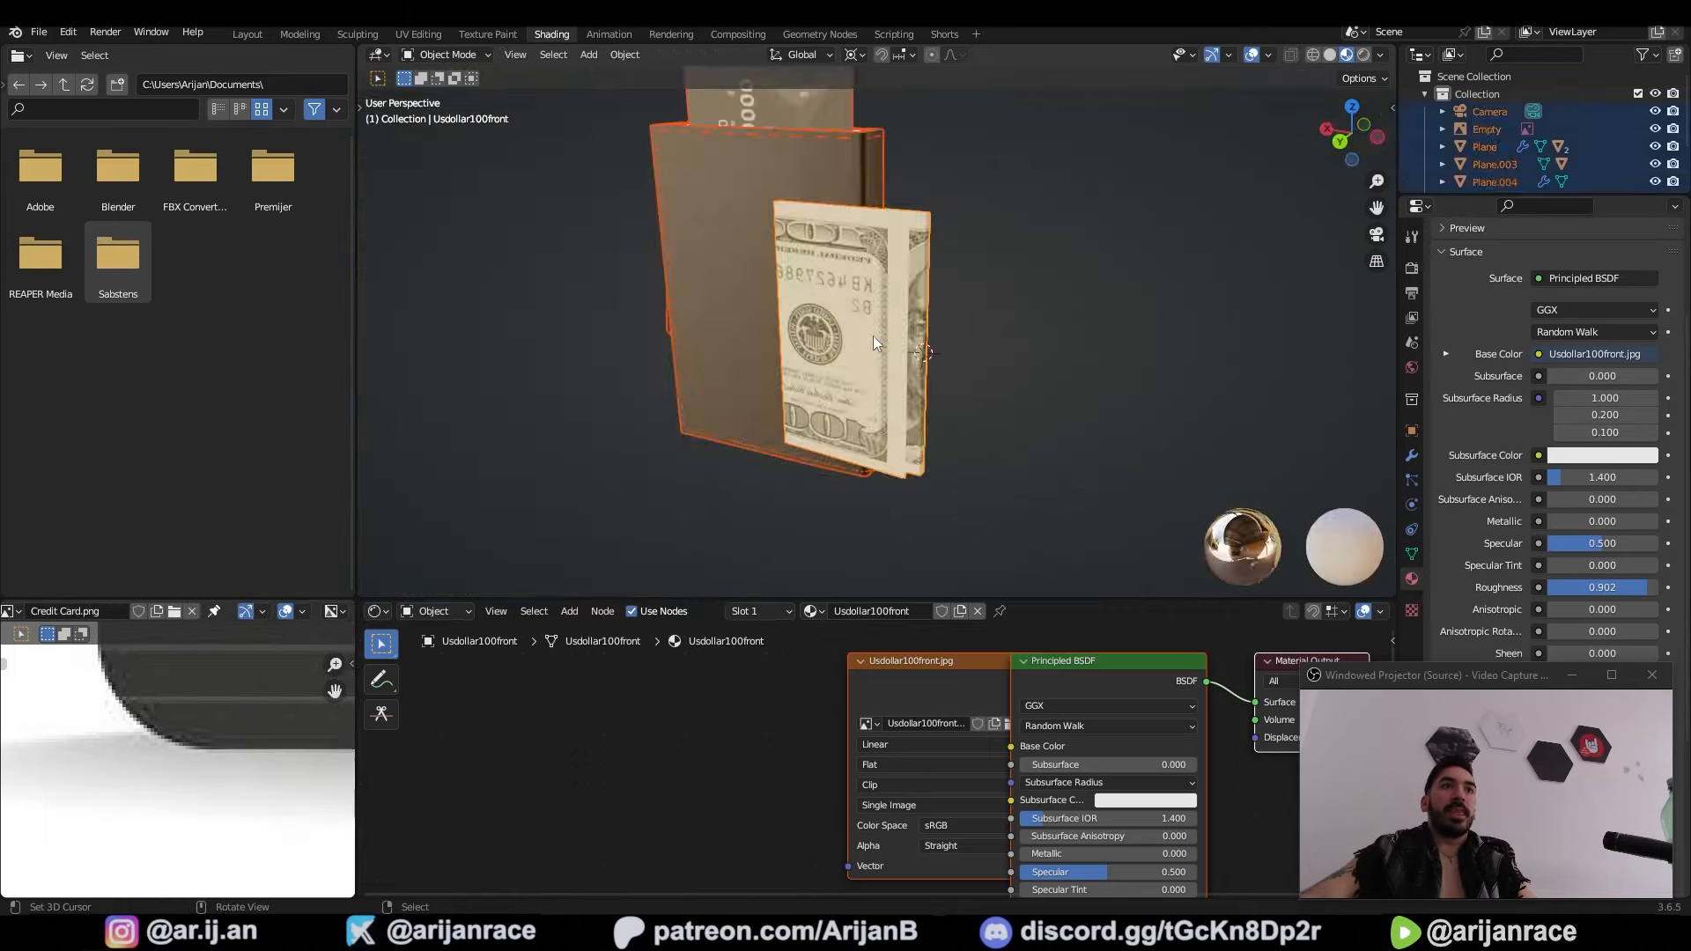
Step: Move the folded bill into the wallet beside the credit card and raise it along Z so it sticks out
middle_drag(873, 336, 890, 369)
scroll(838, 353, up, 2)
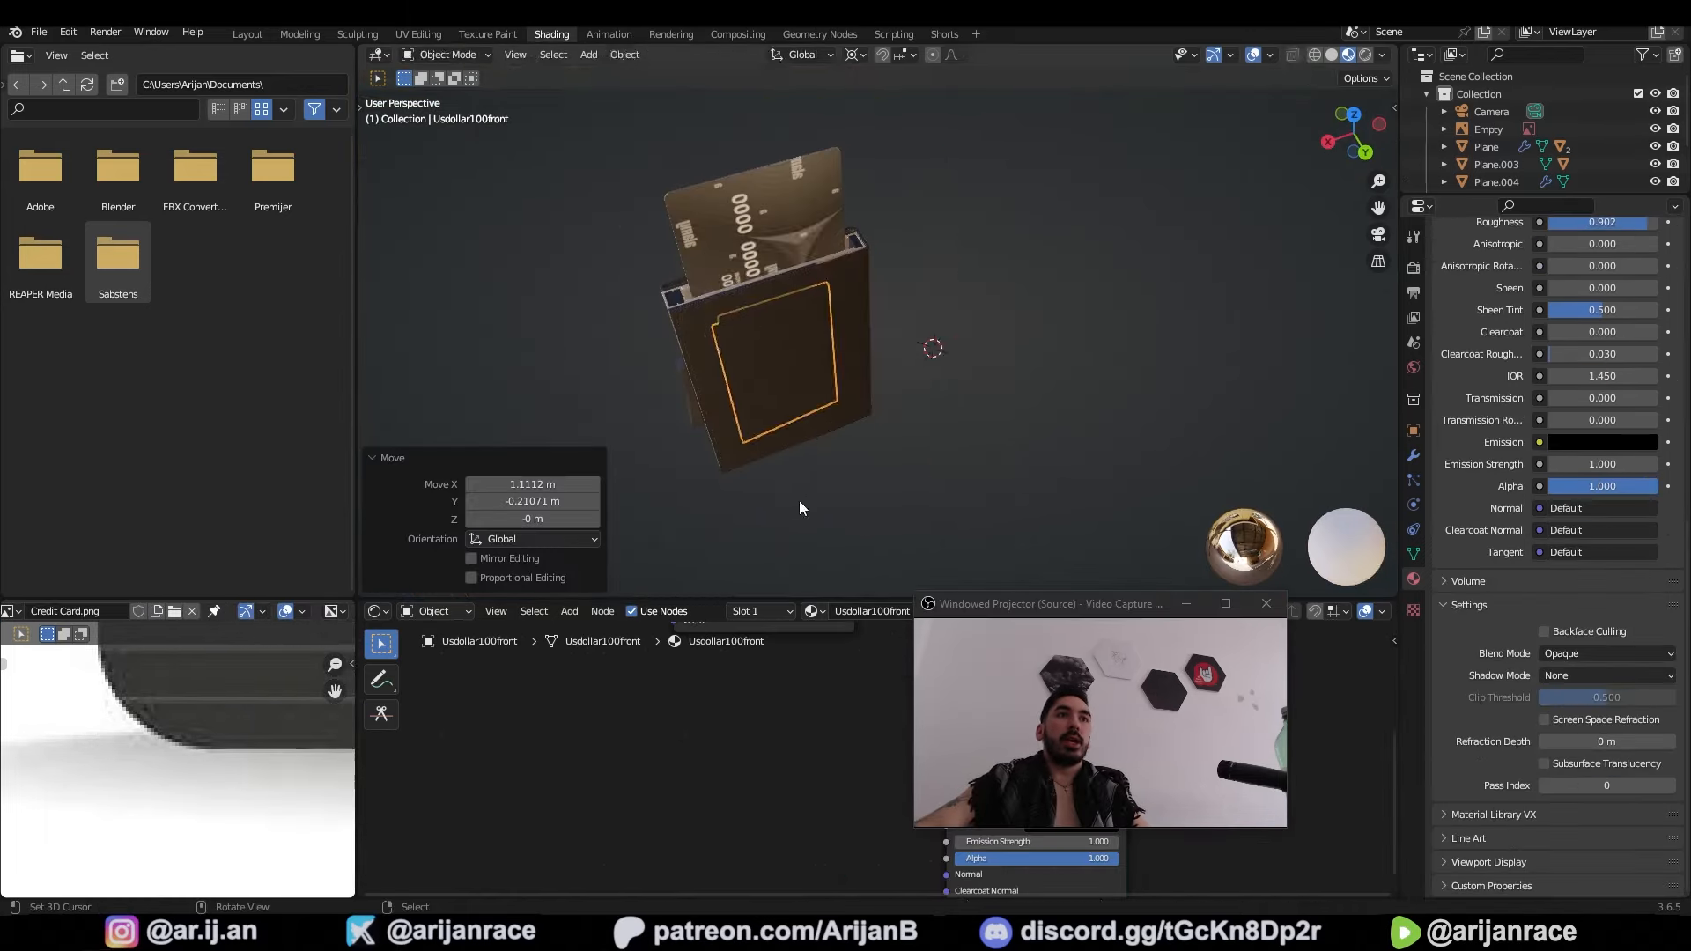
key(g)
key(z)
click(800, 435)
middle_drag(799, 435, 837, 198)
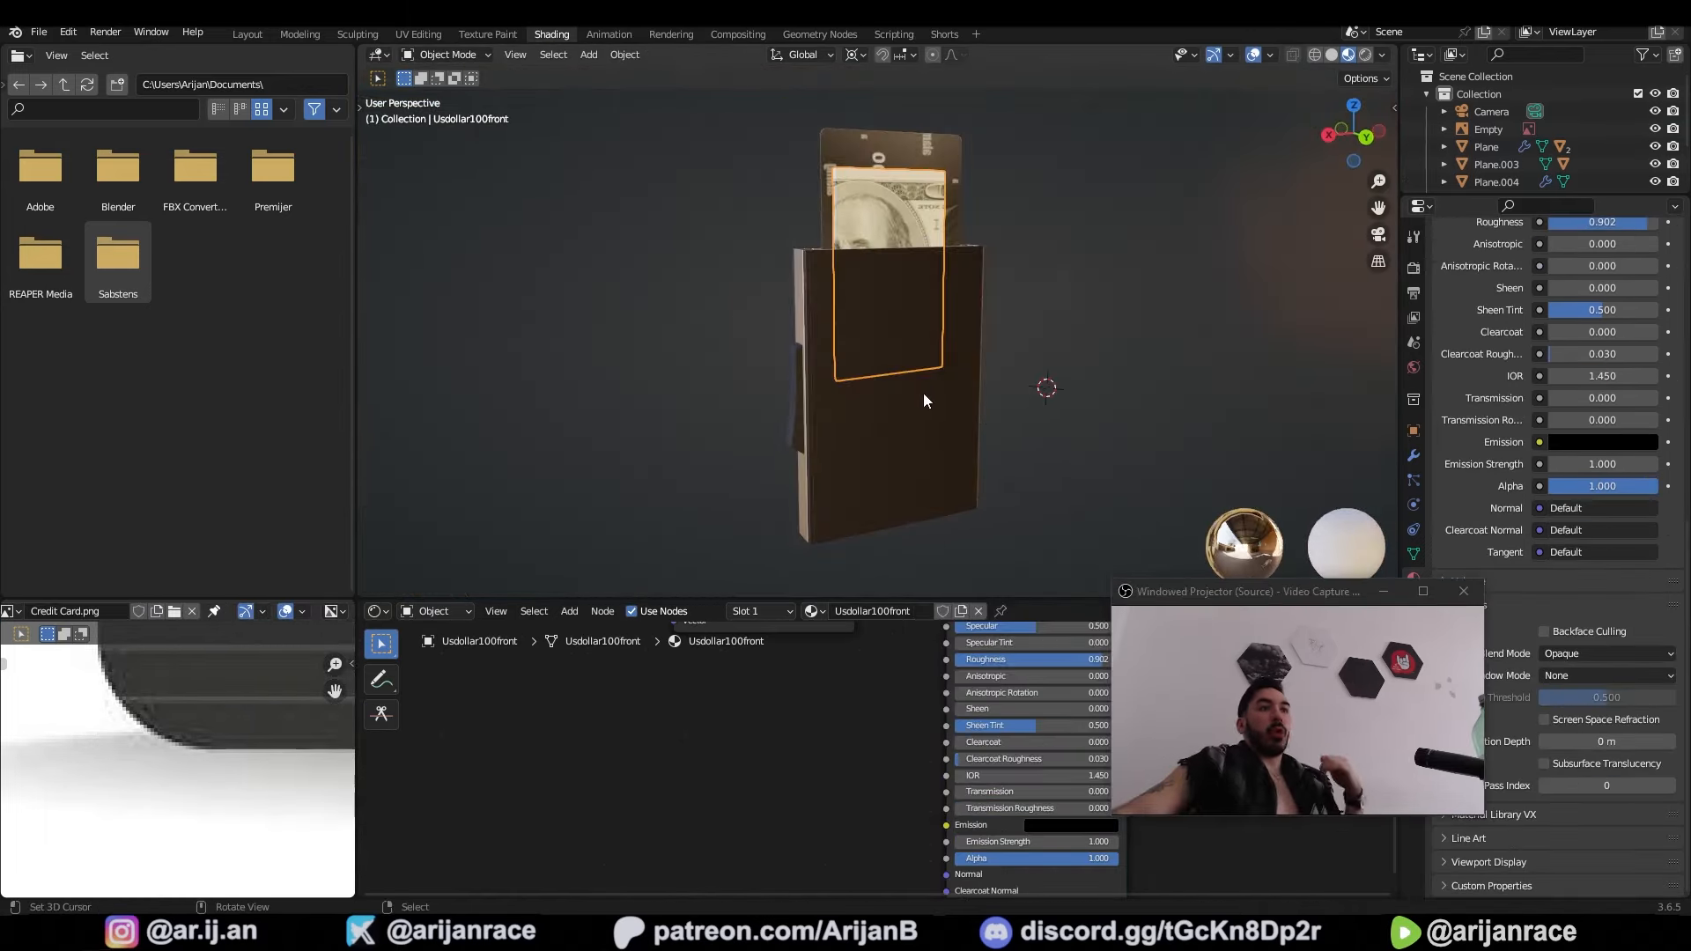
middle_drag(923, 393, 839, 414)
right_click(1002, 236)
middle_drag(1002, 236, 1110, 259)
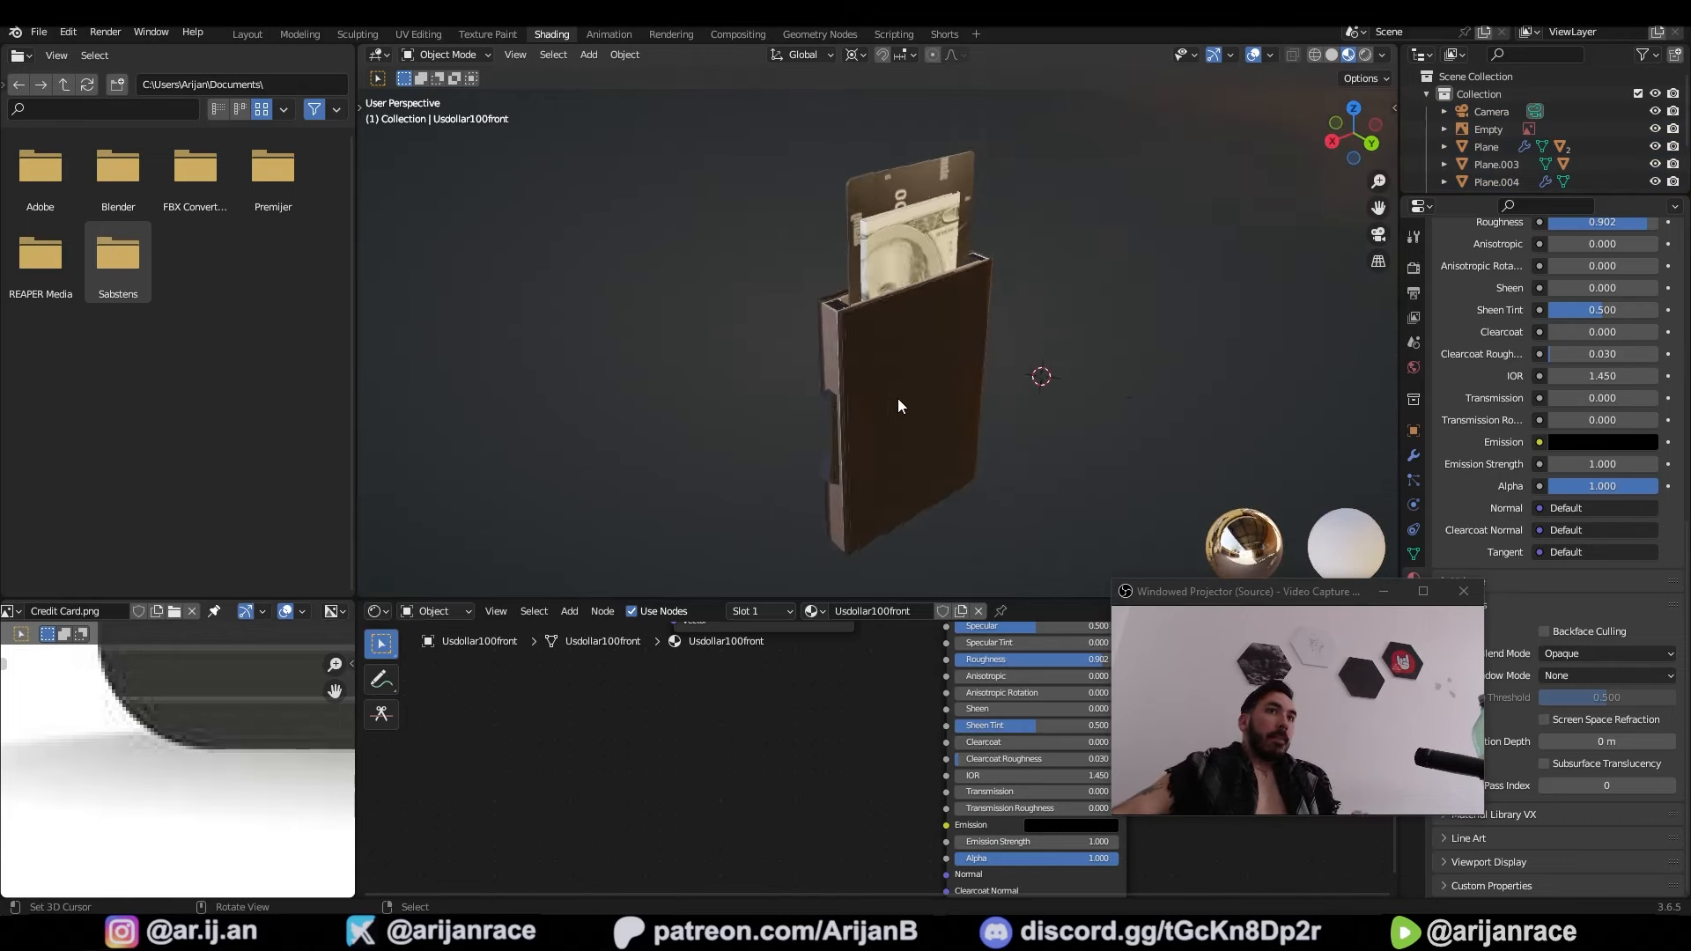
Step: Select the wallet's leather cover and examine its open upper edge, inner frame and outer leather surface
scroll(833, 303, up, 3)
click(818, 286)
middle_drag(818, 310, 1027, 406)
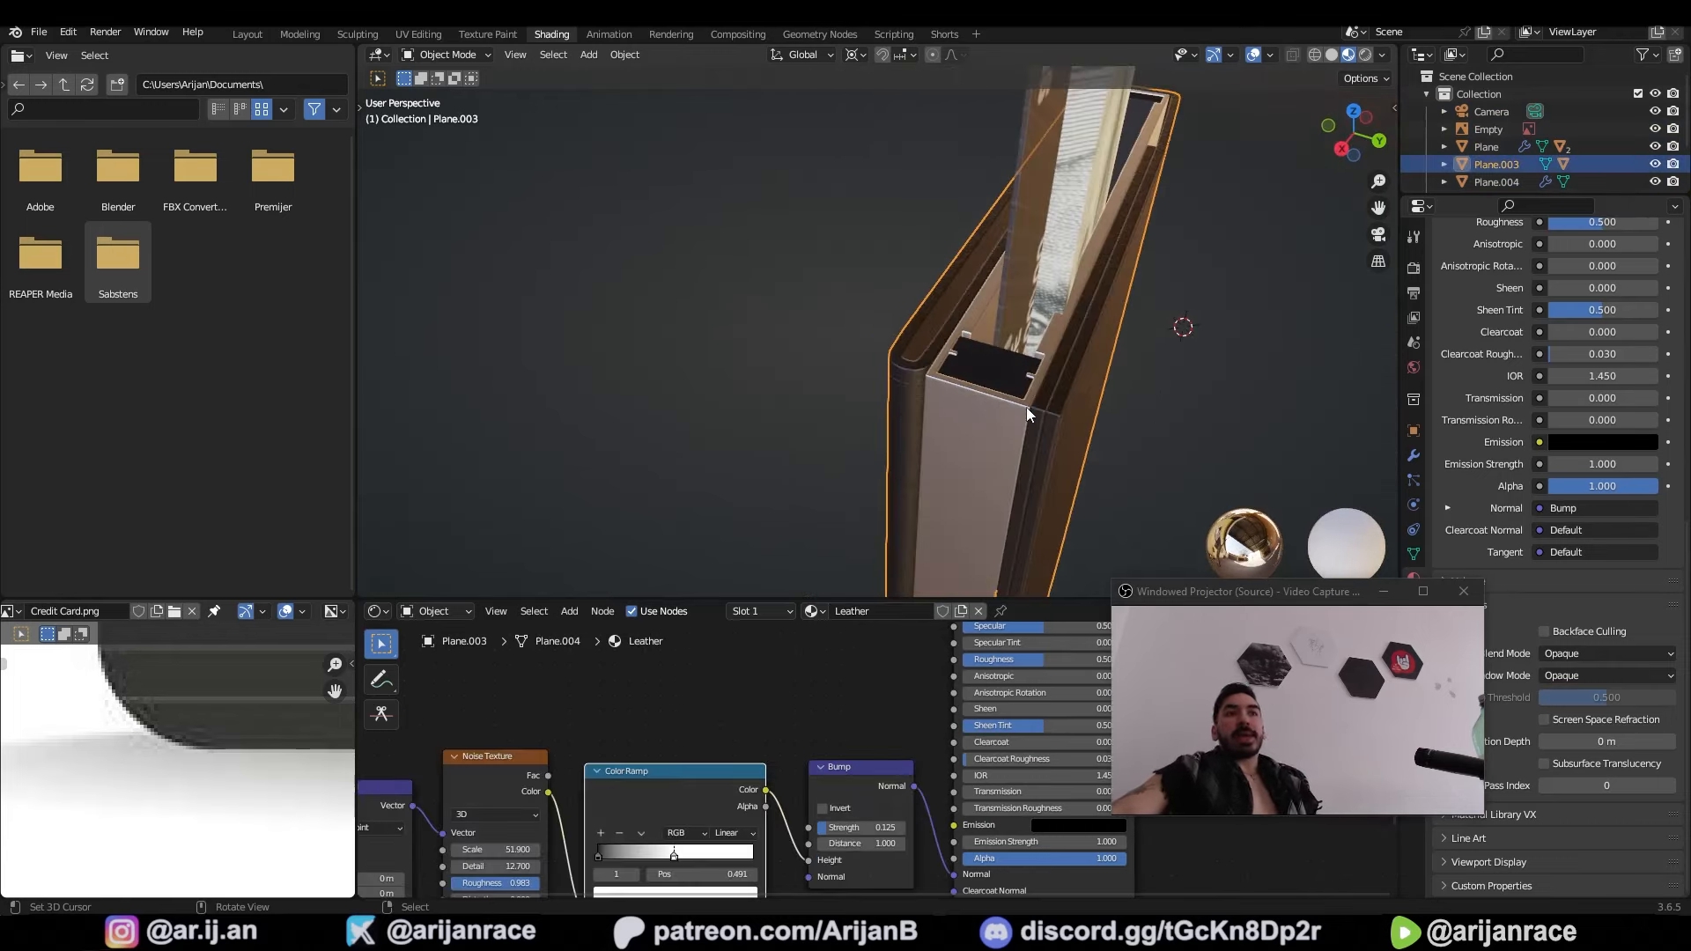
drag(1262, 599, 1382, 670)
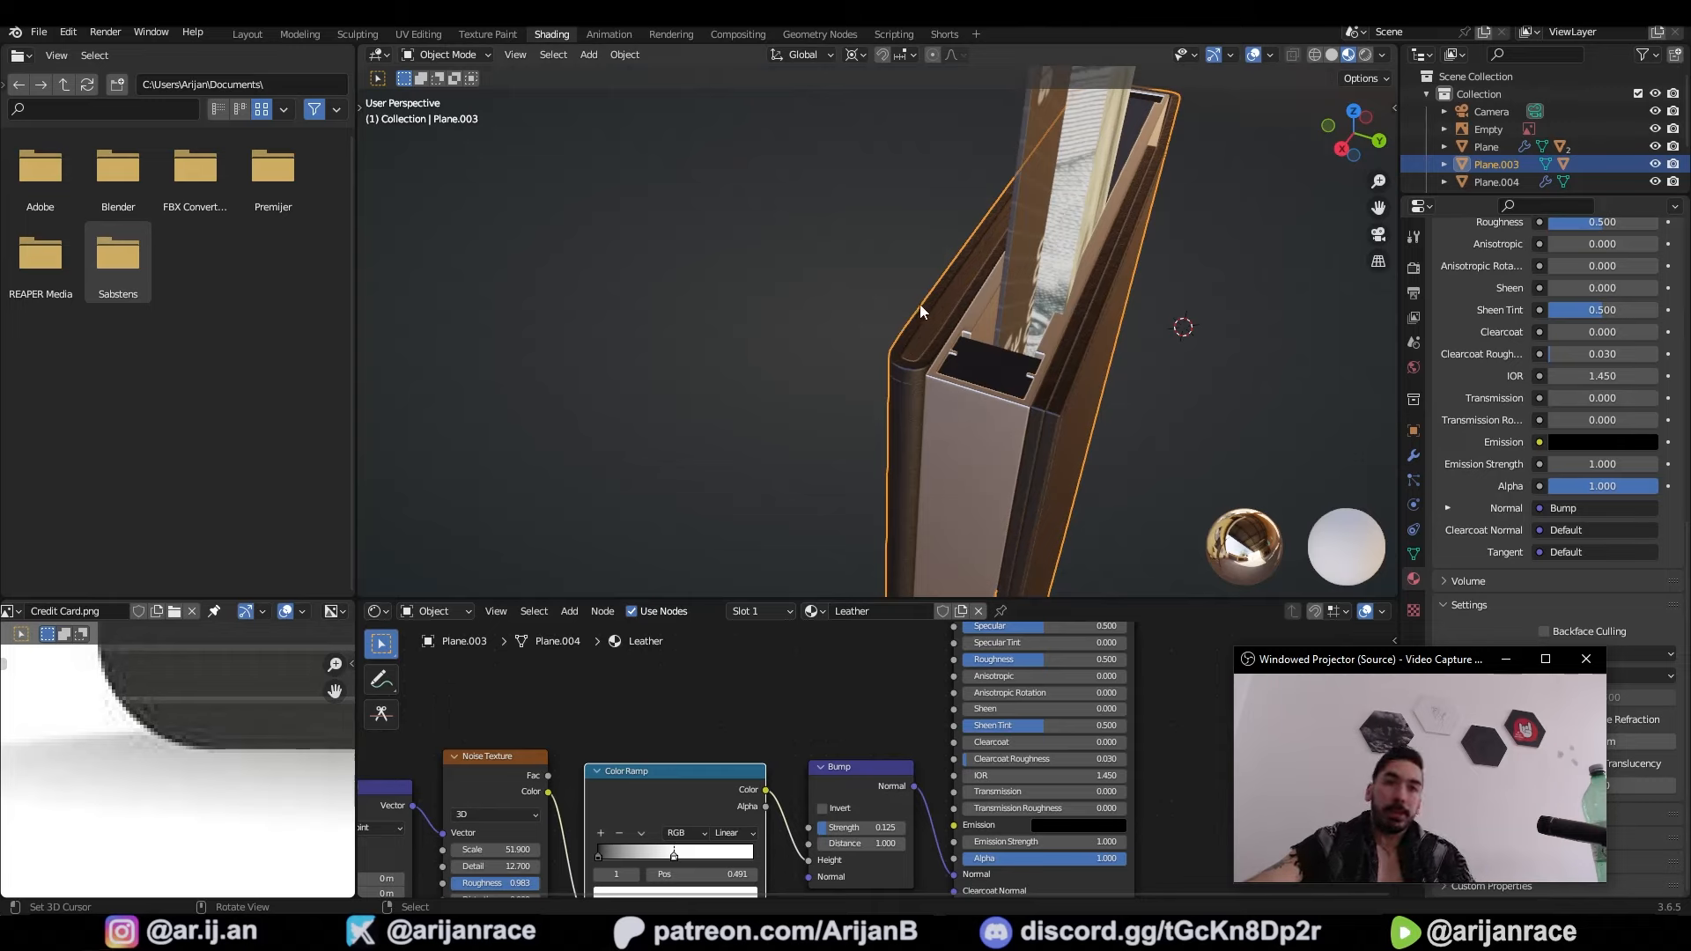
middle_drag(919, 304, 975, 269)
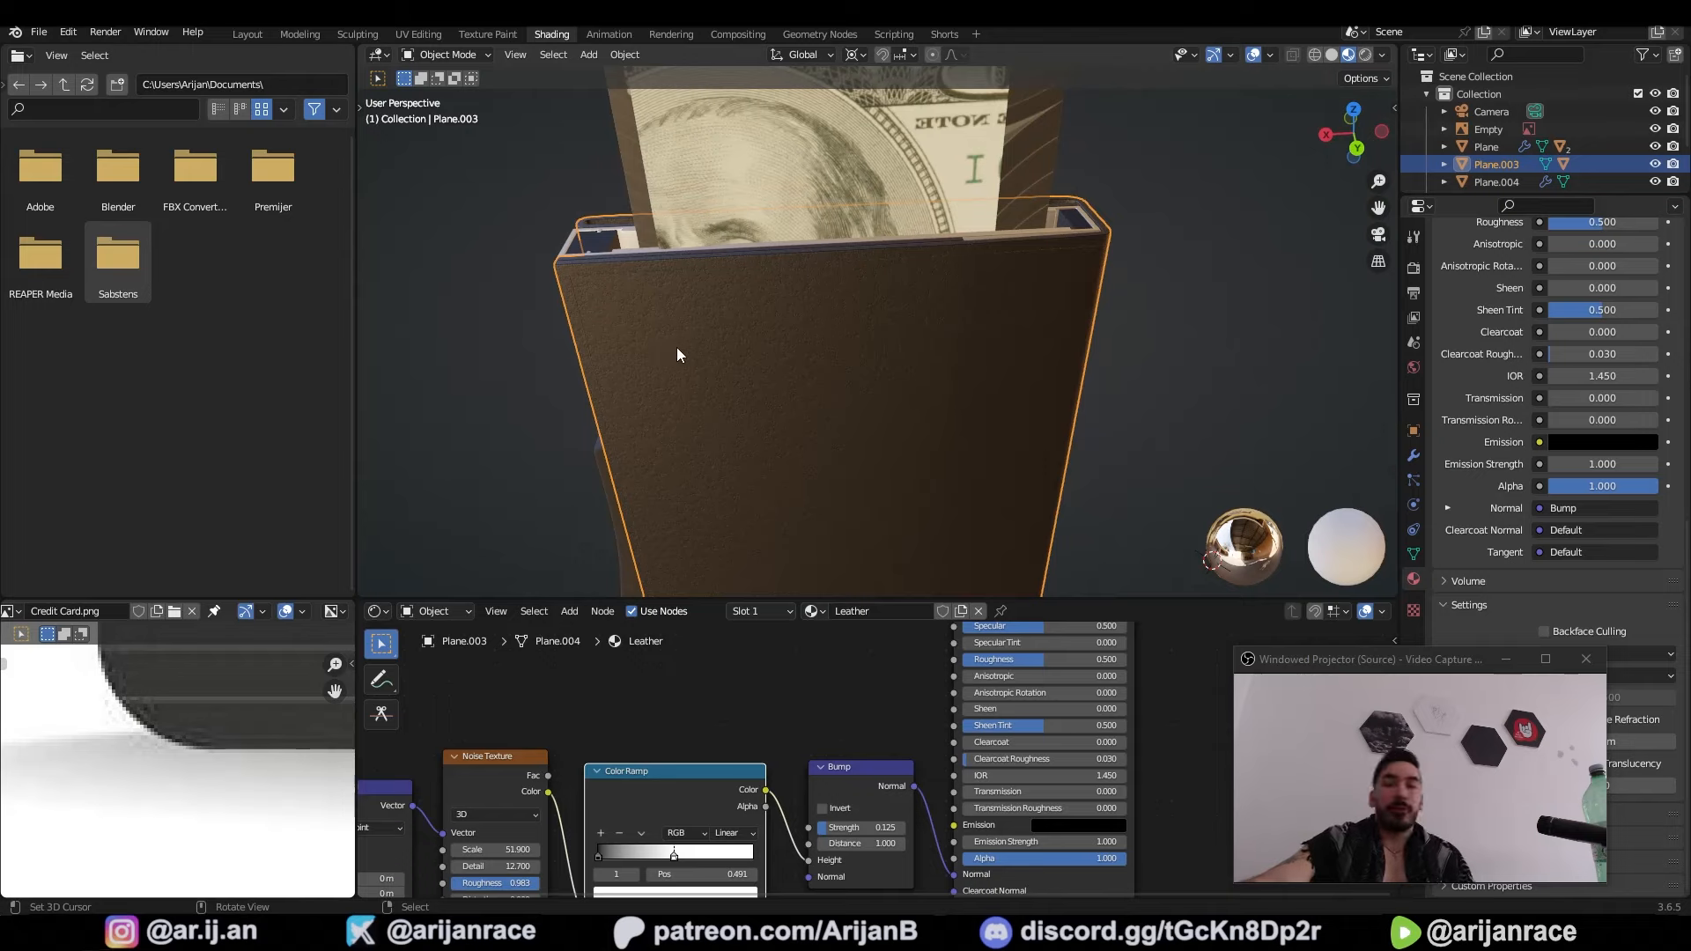
middle_drag(663, 405, 717, 385)
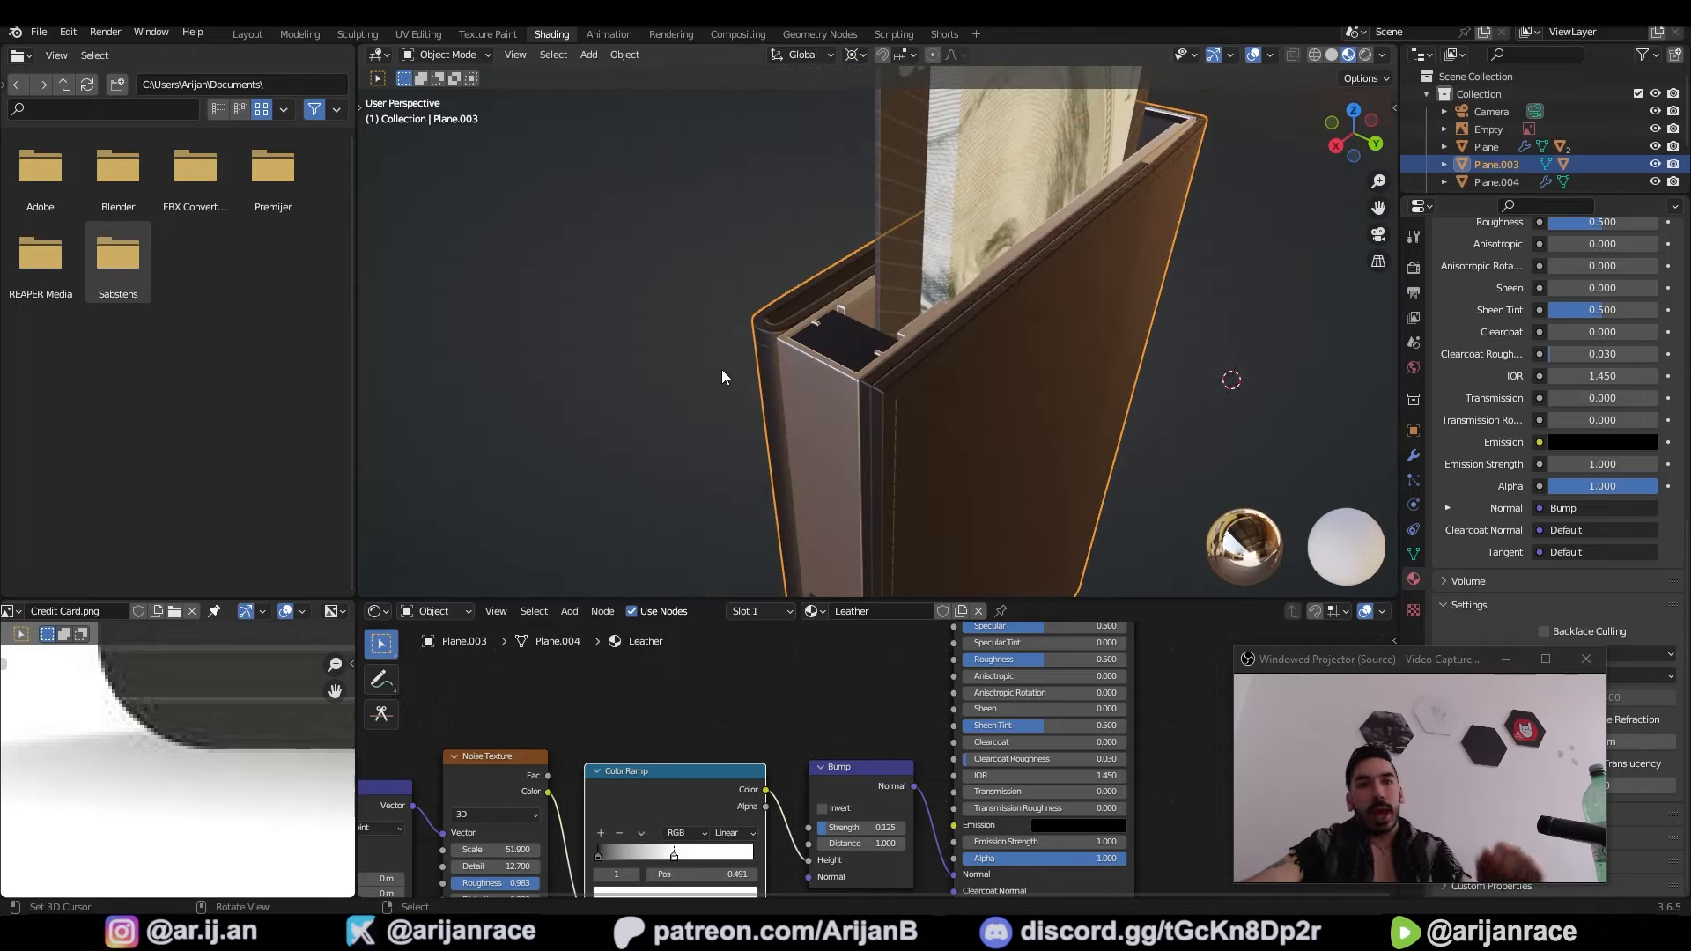